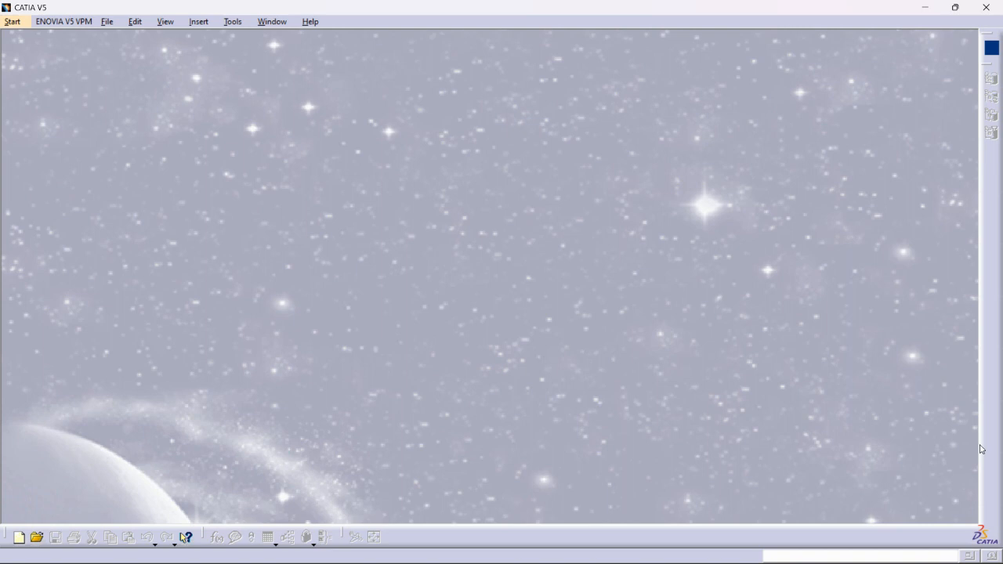
left_click(108, 24)
left_click(115, 38)
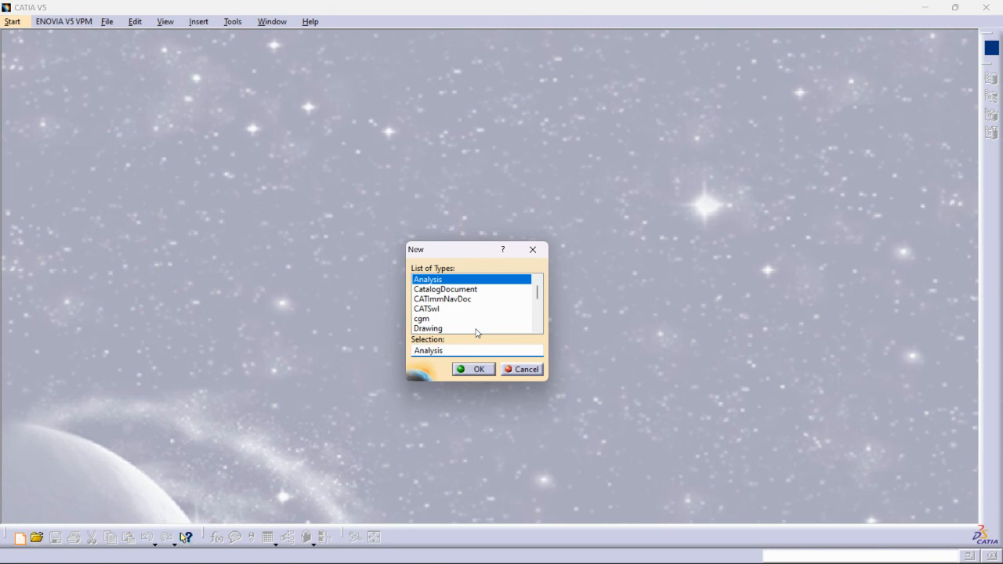
left_click(524, 370)
- Create a new part in the Generative Sheetmetal Design workbench and close it again
left_click(18, 26)
mouse_move(28, 69)
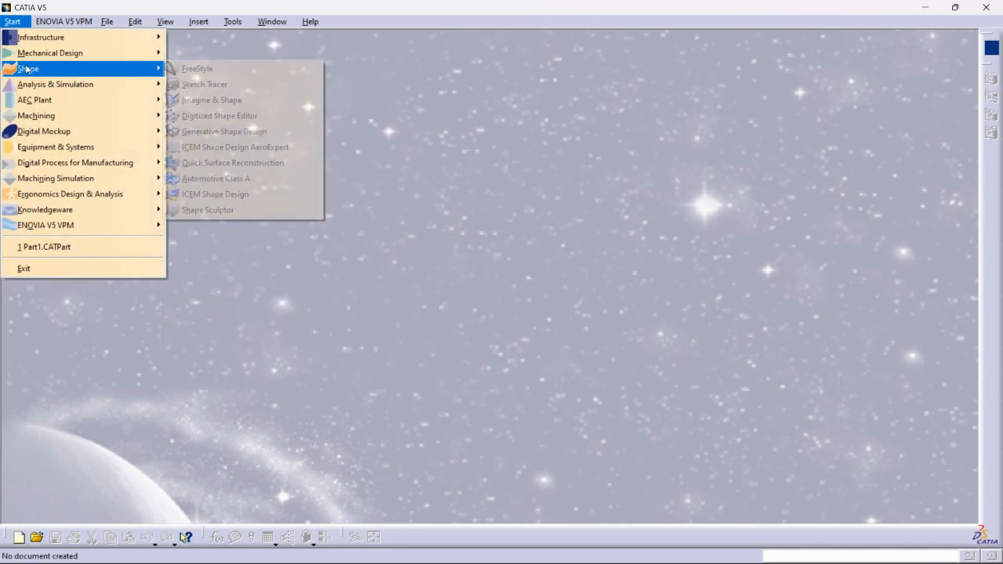
mouse_move(47, 53)
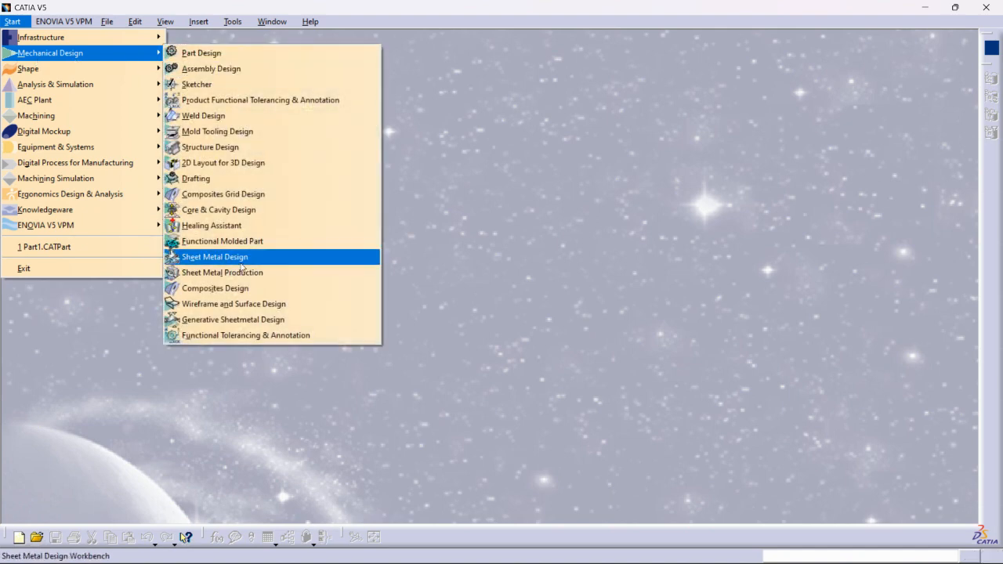
left_click(234, 322)
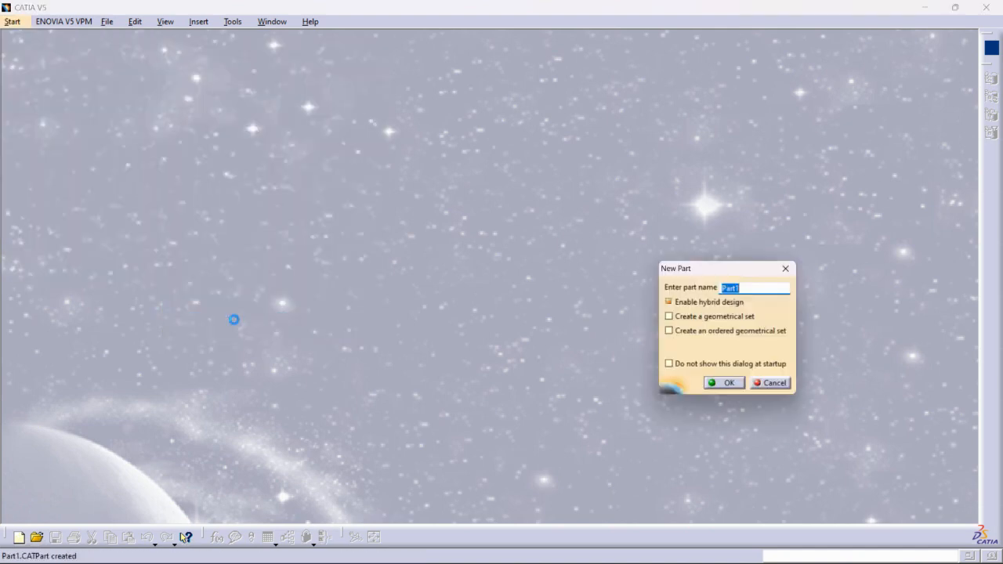
left_click(730, 387)
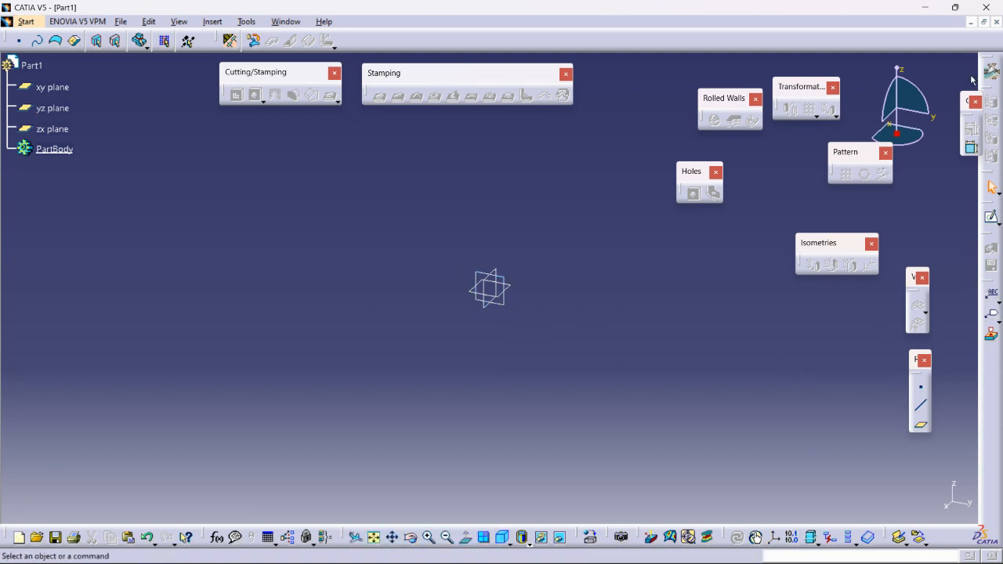
left_click(997, 22)
- Create a new Part Design part named Part1 with hybrid design enabled, and open a sketch on its yz plane
left_click(13, 21)
mouse_move(63, 52)
left_click(204, 53)
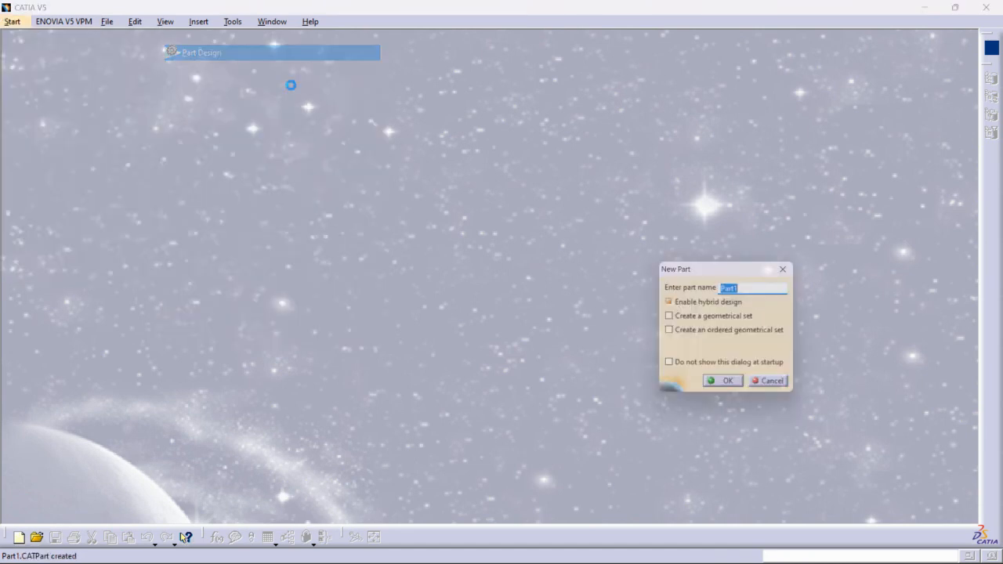
left_click(740, 382)
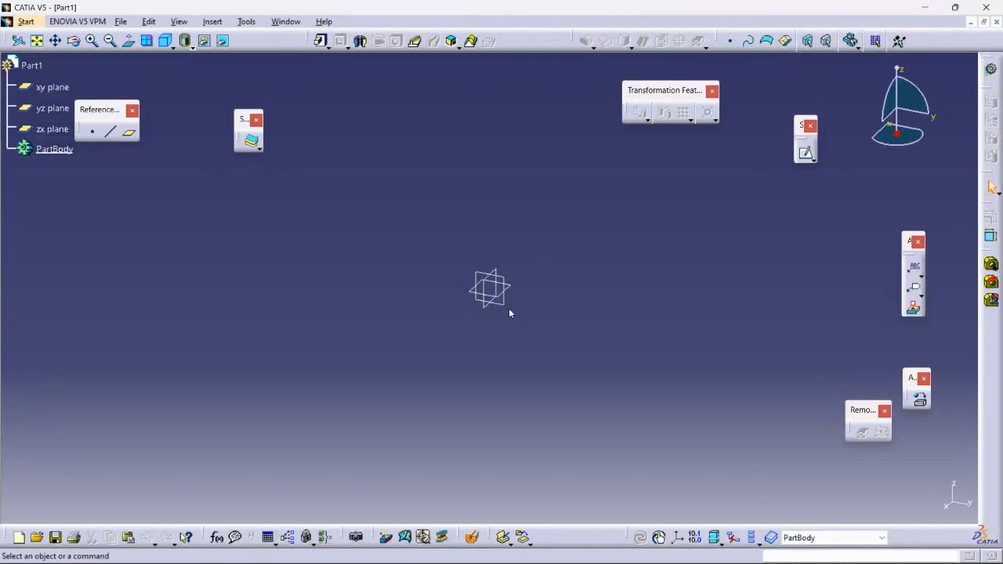
left_click(508, 309)
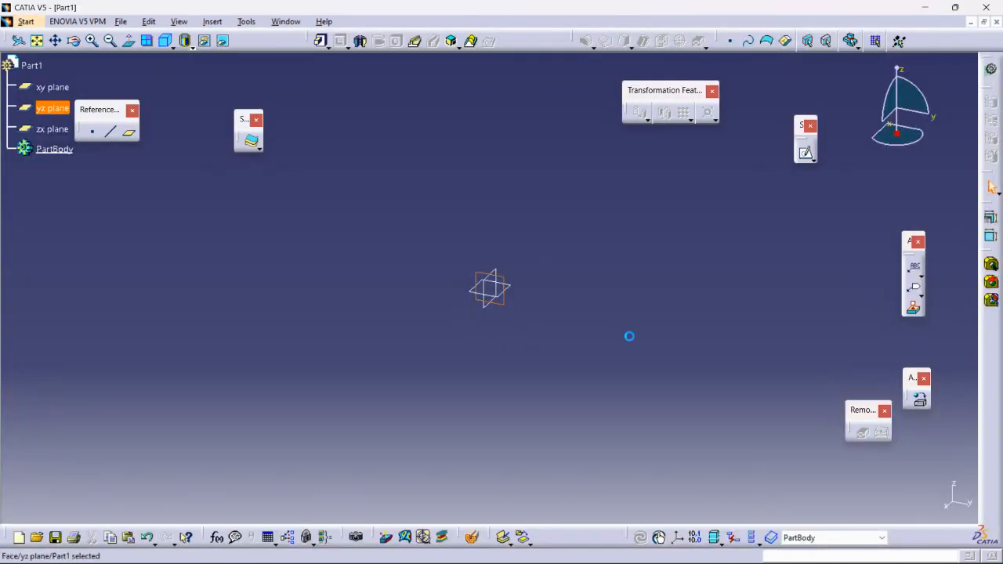
left_click(806, 154)
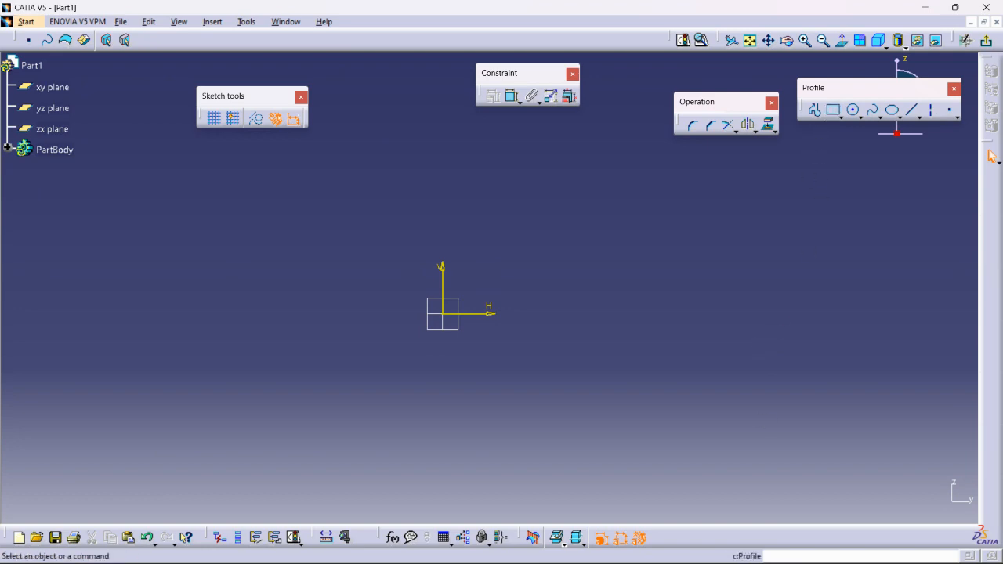
mouse_move(647, 558)
mouse_move(615, 547)
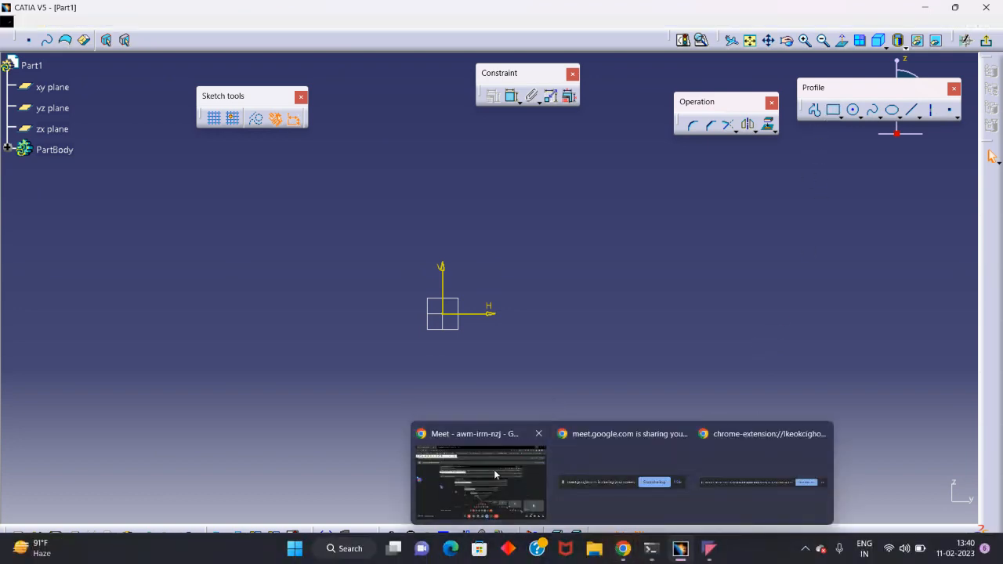
left_click(510, 479)
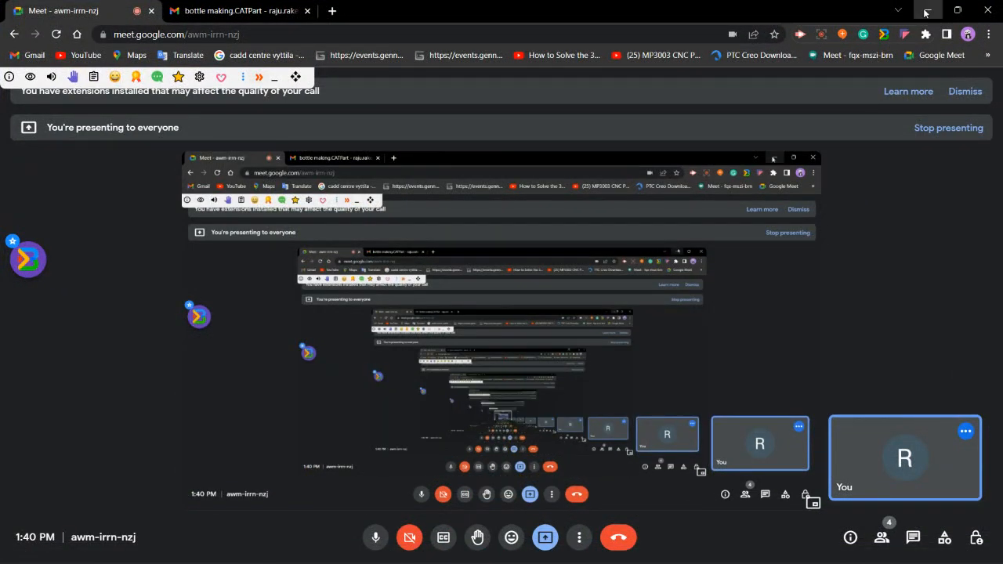
left_click(932, 10)
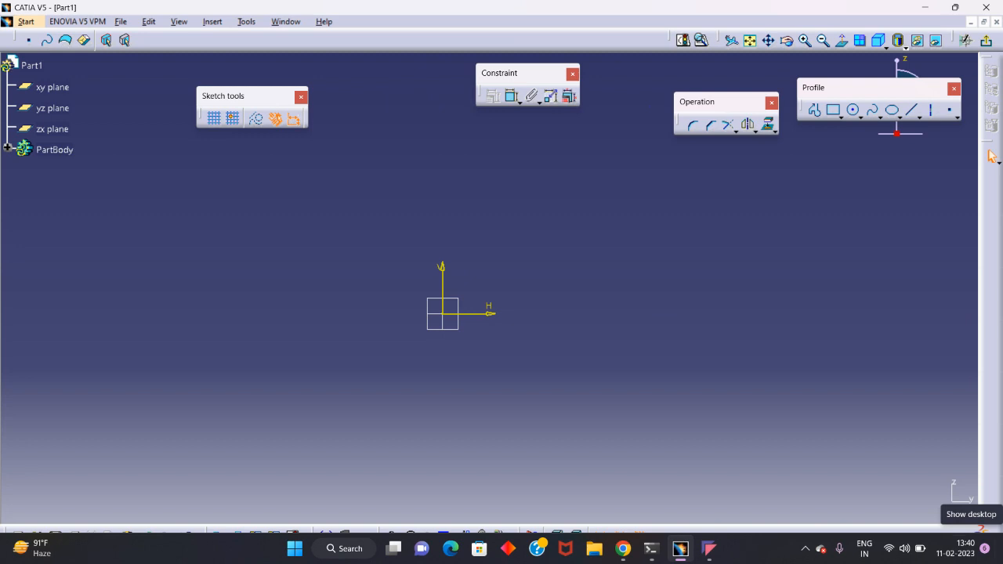
middle_click_drag(517, 339, 543, 353)
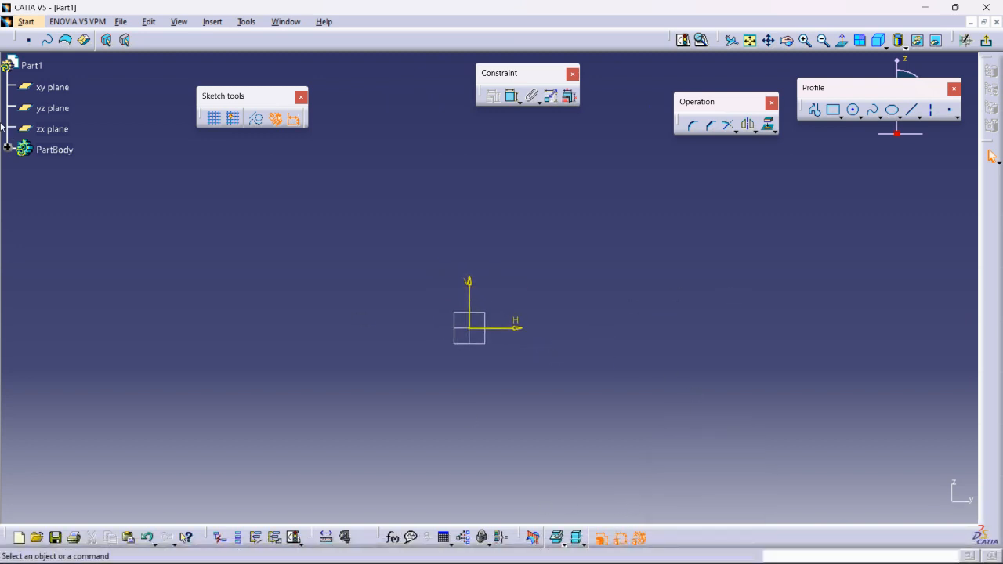
left_click(26, 21)
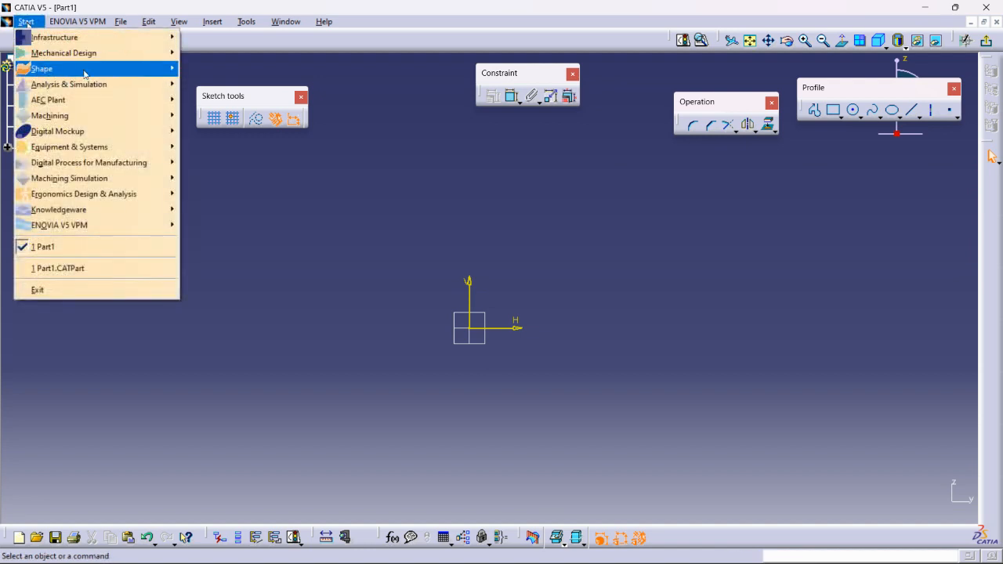
left_click(304, 274)
middle_click_drag(493, 283, 483, 280)
left_click(26, 21)
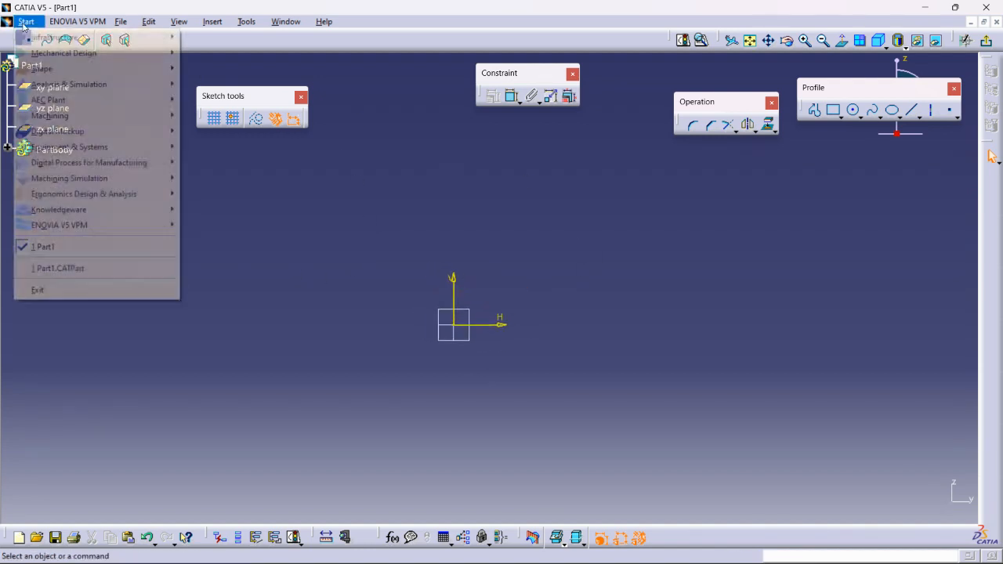
mouse_move(71, 53)
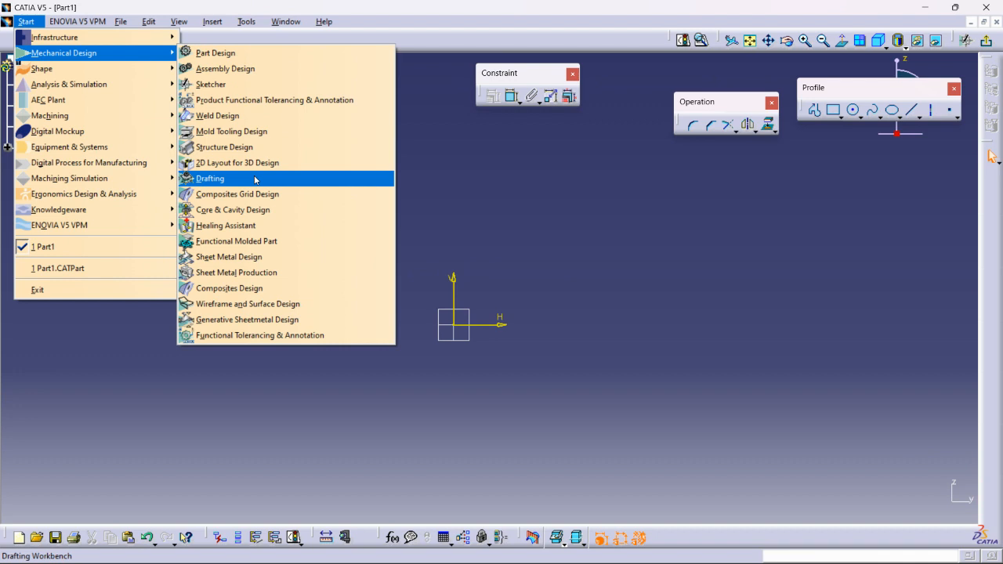
left_click(525, 213)
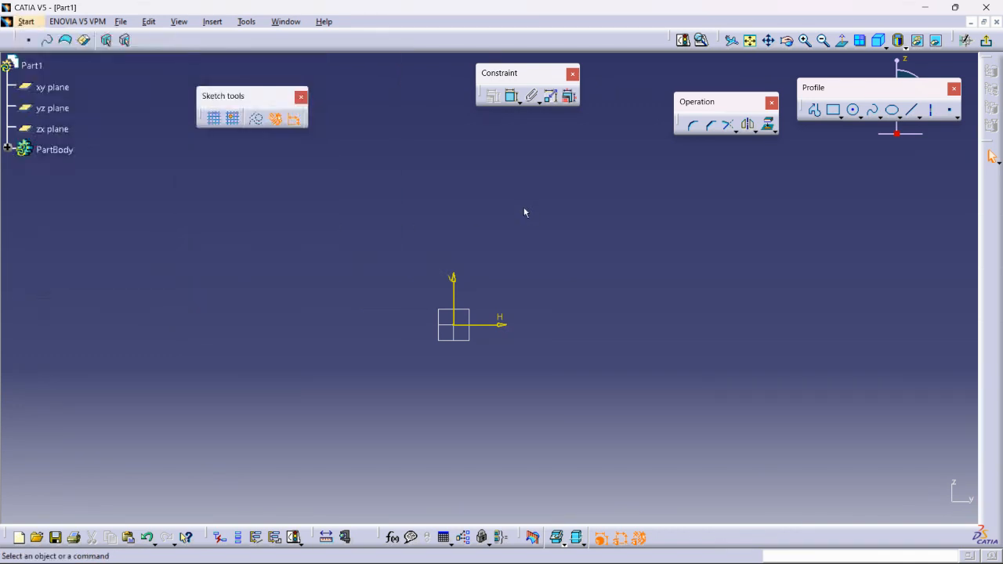
- Draw a closed eight-sided stepped profile starting at the sketch origin, about 178 mm long and 57 mm high overall
left_click(823, 116)
middle_click_drag(596, 266, 459, 323)
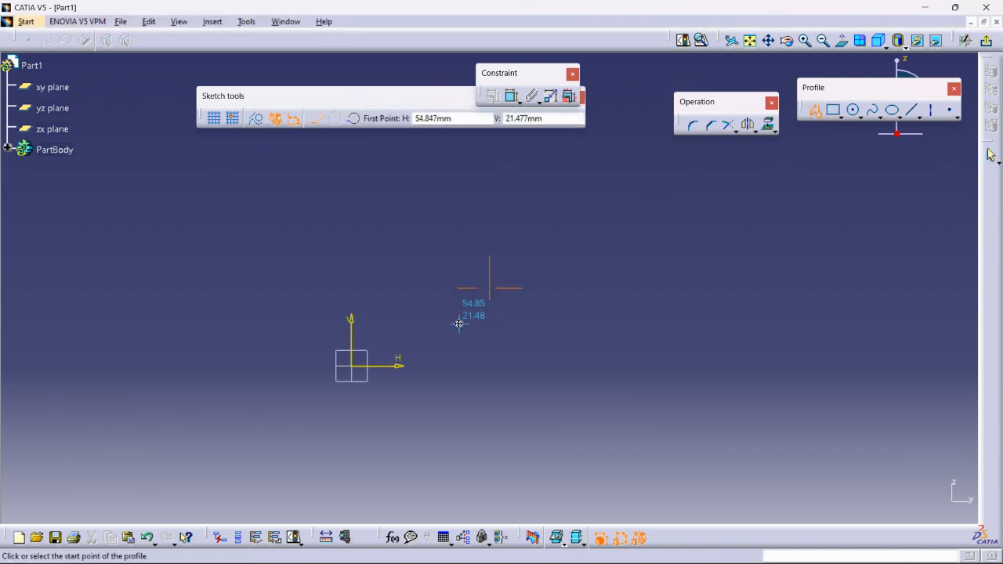
left_click(354, 361)
left_click(351, 298)
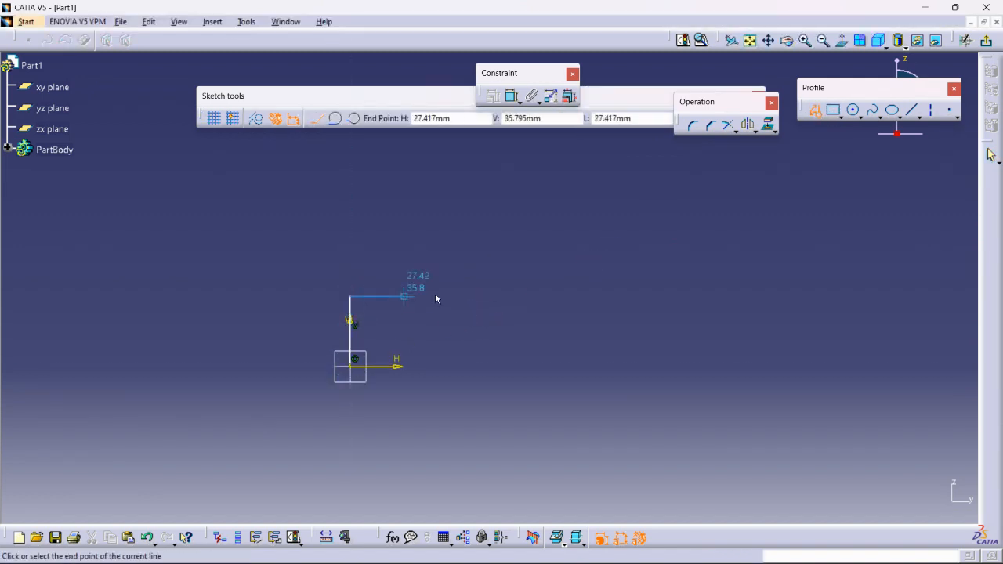
left_click(574, 296)
left_click(574, 255)
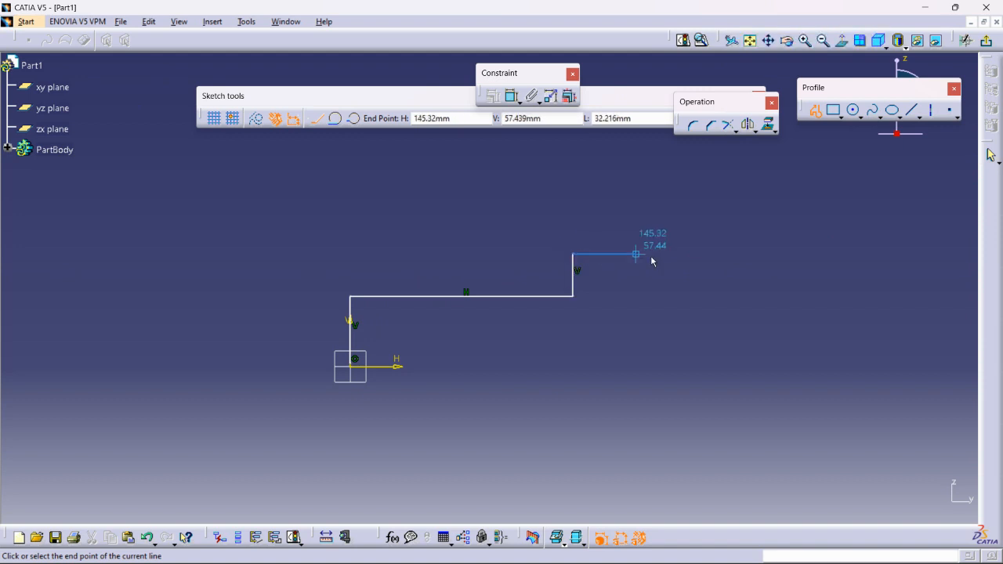
left_click(699, 254)
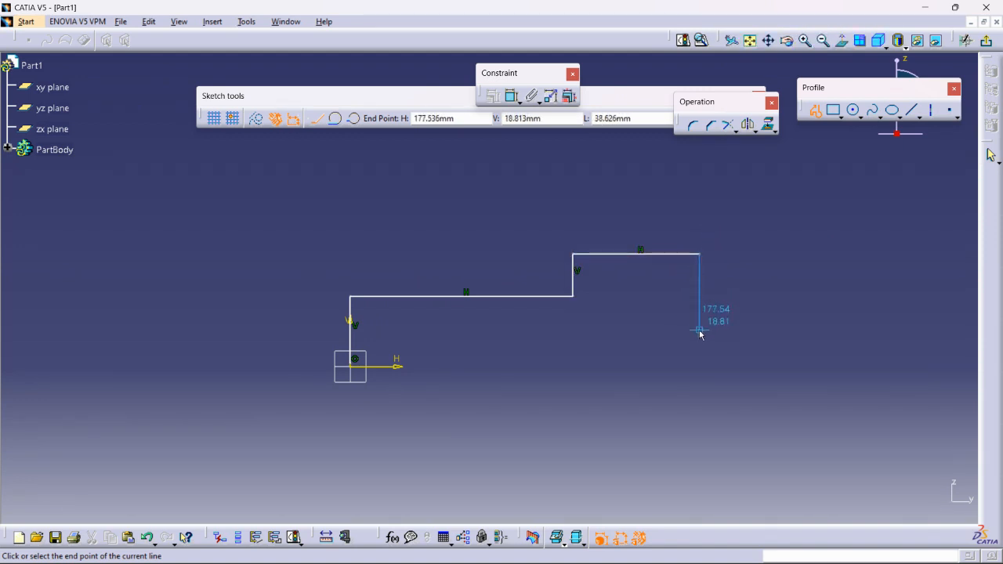
left_click(699, 330)
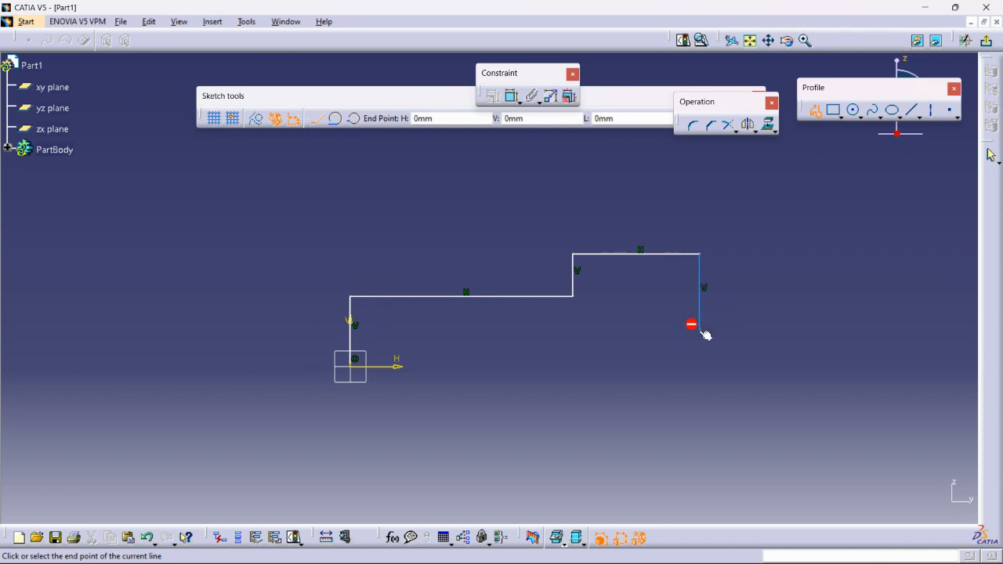
left_click(546, 330)
left_click(546, 366)
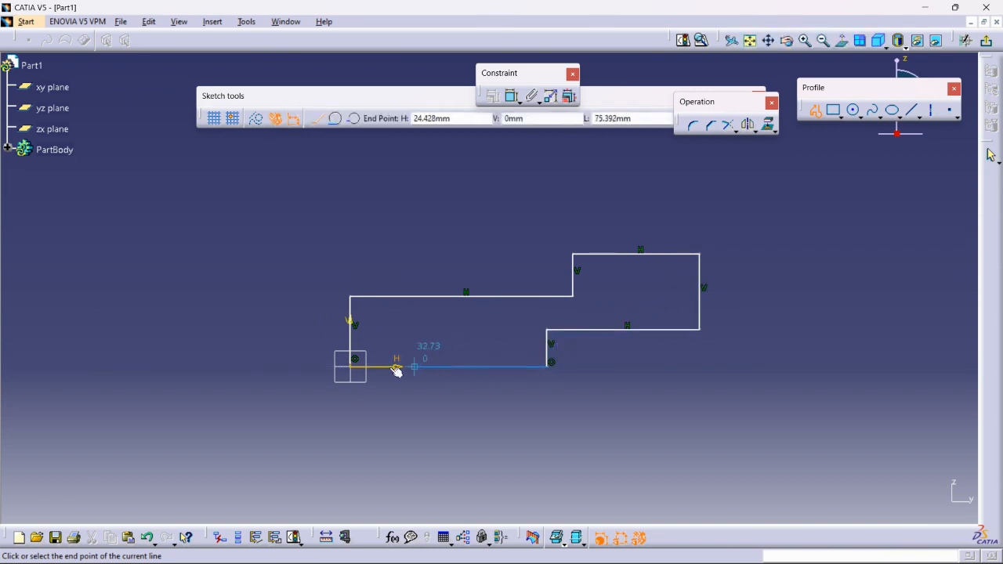
left_click(354, 373)
- Dimension the profile's bottom edge along the horizontal axis and set its length to 100 mm
left_click(514, 97)
left_click(430, 367)
left_click(429, 419)
double_click(429, 413)
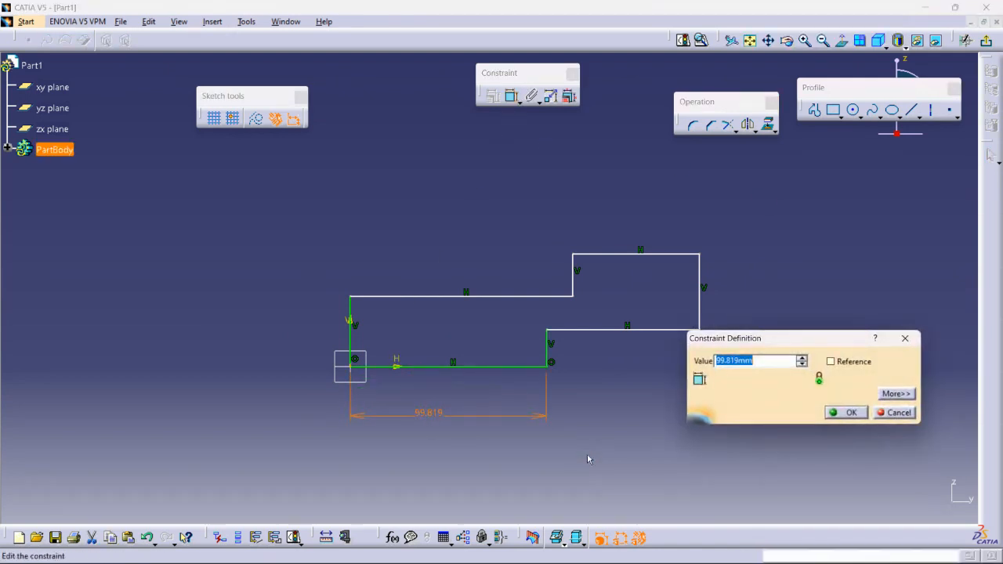
type("100")
key("Return")
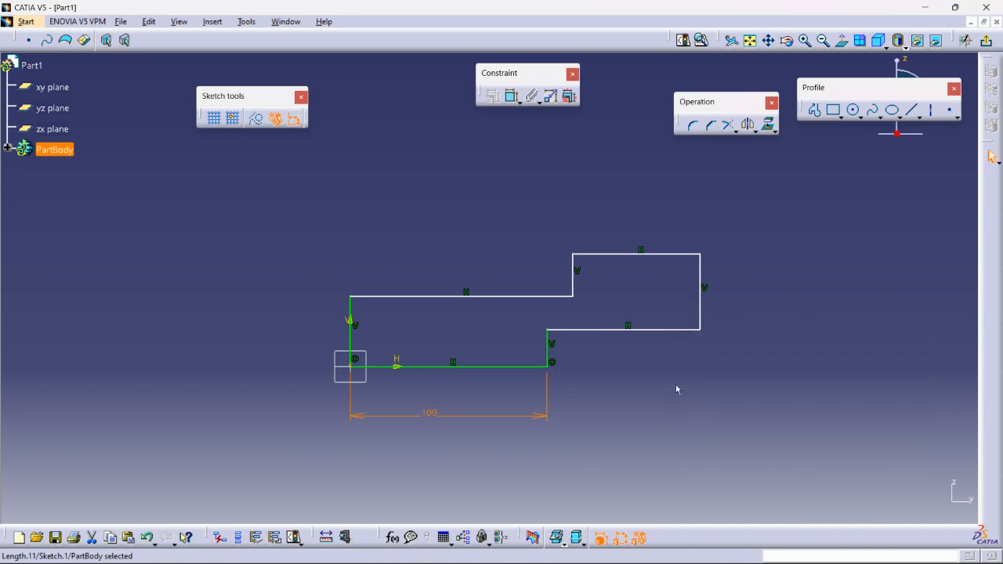
- Dimension the profile's left vertical edge at the origin and set its length to 35 mm
left_click(512, 95)
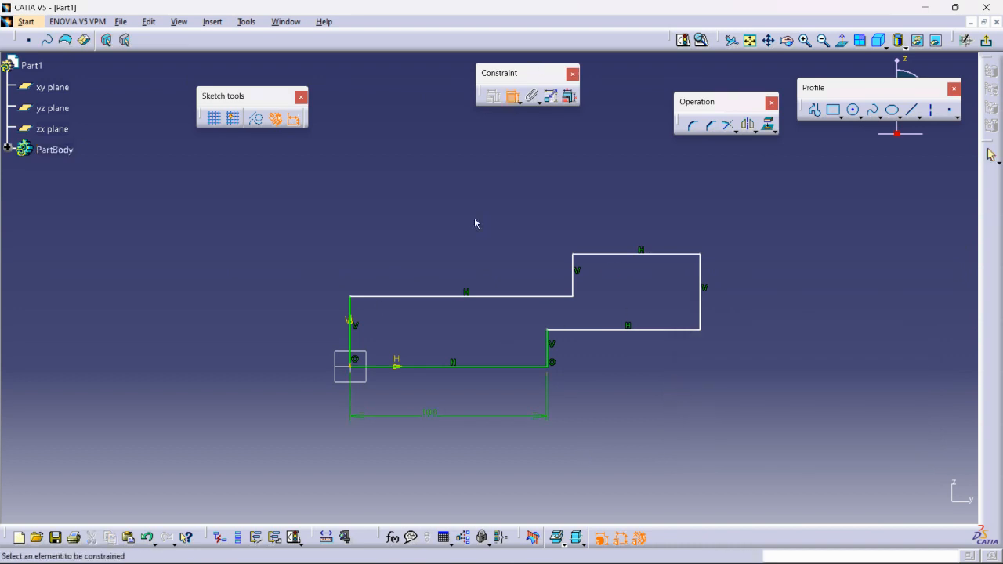
left_click(353, 320)
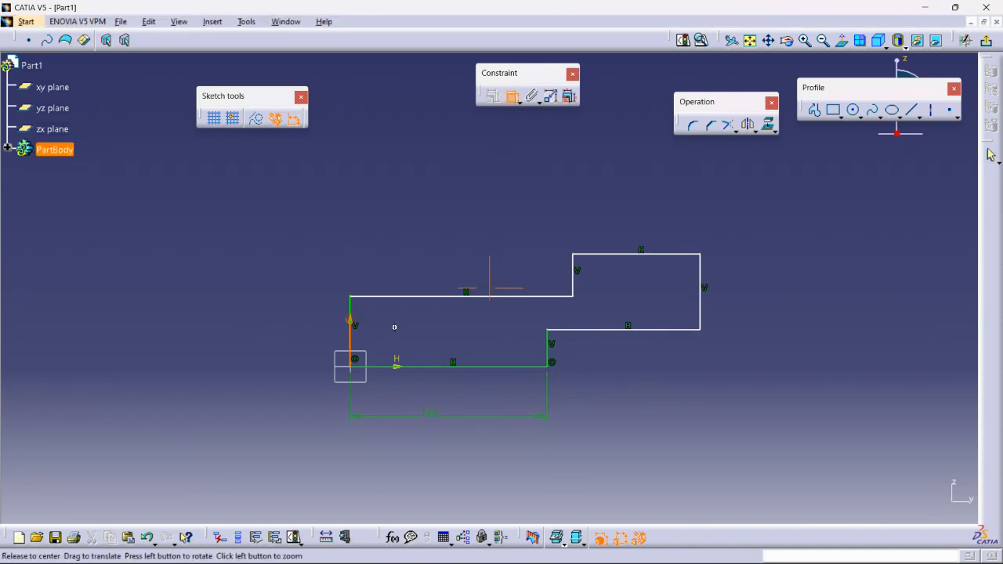
middle_click_drag(396, 330, 403, 300, "ctrl")
middle_click_drag(325, 380, 414, 312)
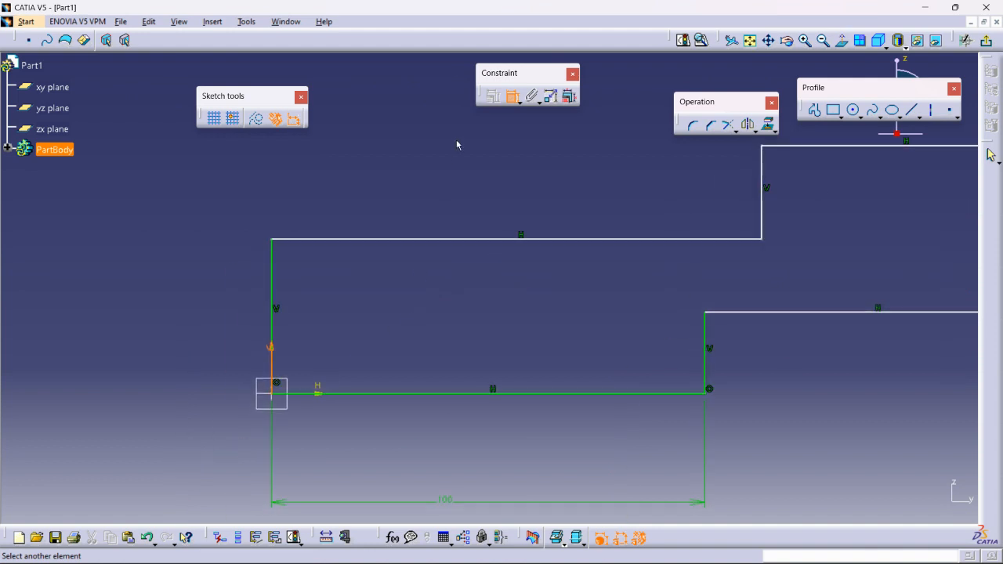
left_click(507, 99)
left_click(514, 97)
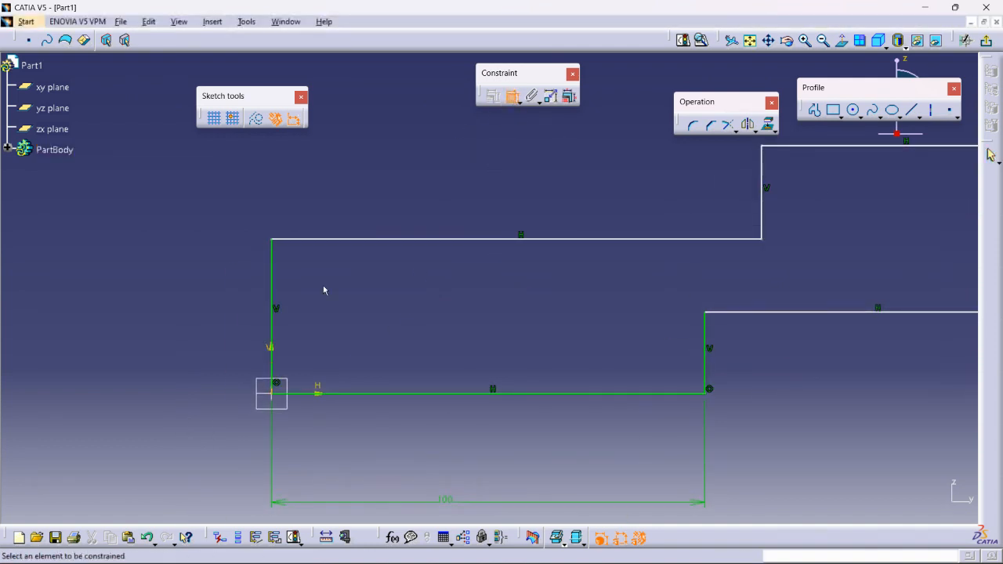
left_click(272, 282)
left_click(186, 302)
double_click(185, 303)
type("35")
key("Return")
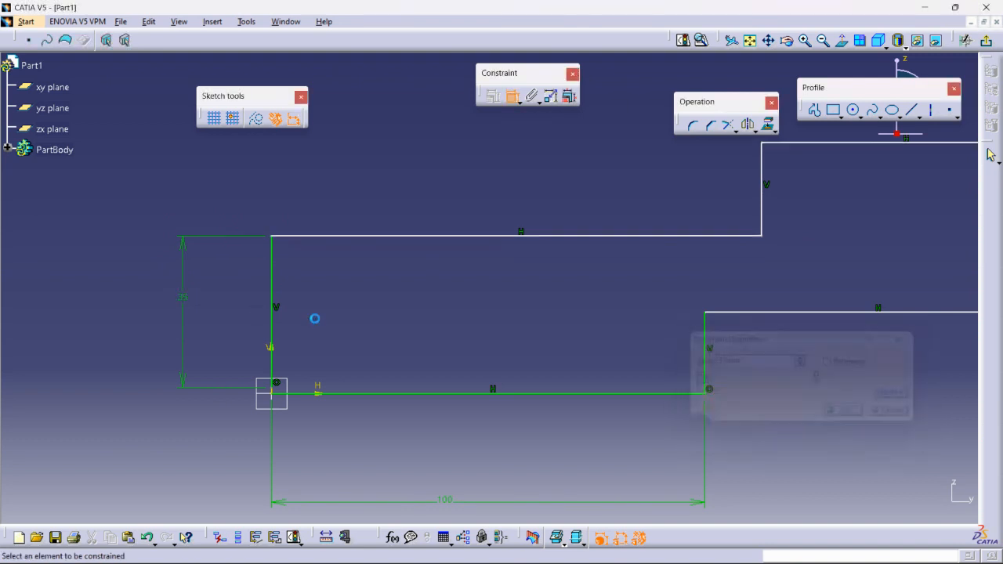
- Dimension the long upper horizontal edge of the profile and set its length to 125 mm
left_click(382, 237)
left_click(411, 199)
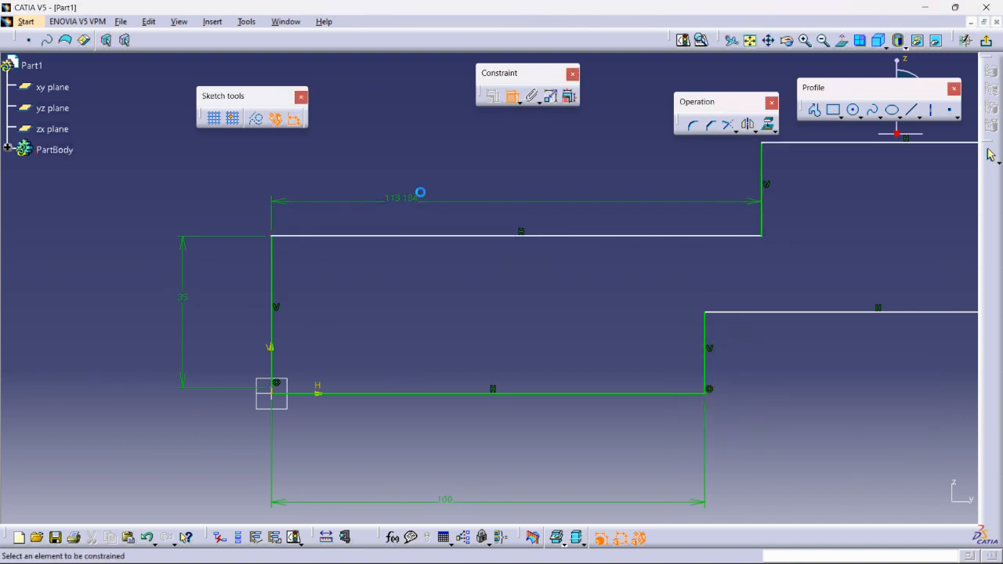
double_click(396, 197)
type("125mm")
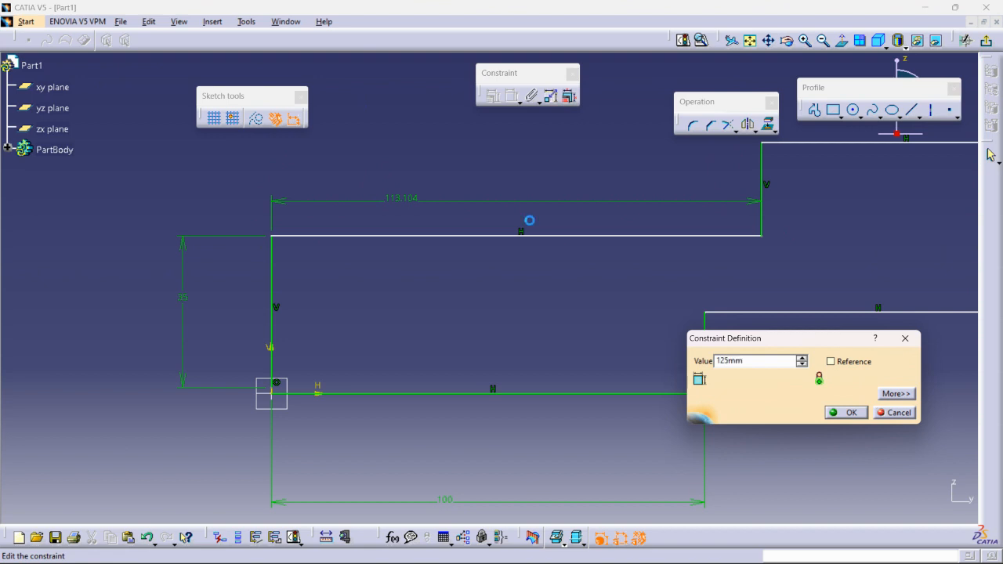
key("Return")
- Dimension the raised section's top edge, its right vertical edge, and the vertical distance between its lower edge and the profile's bottom edge
mouse_move(611, 259)
middle_mouse_down()
mouse_move(422, 235)
mouse_move(671, 265)
middle_mouse_up()
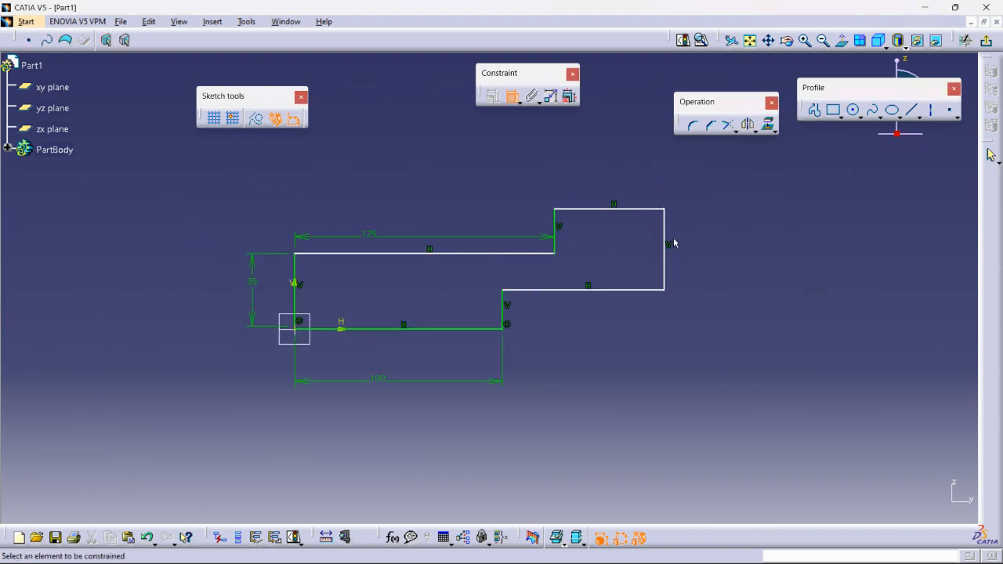
left_click(596, 209)
left_click(618, 188)
left_click(664, 235)
left_click(722, 240)
left_click(621, 291)
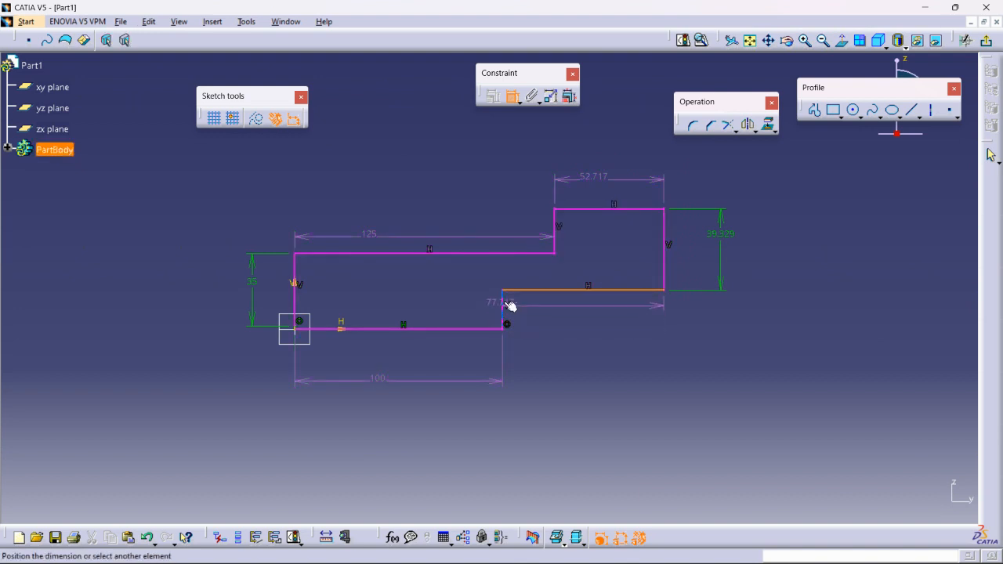
left_click(496, 329)
left_click(641, 377)
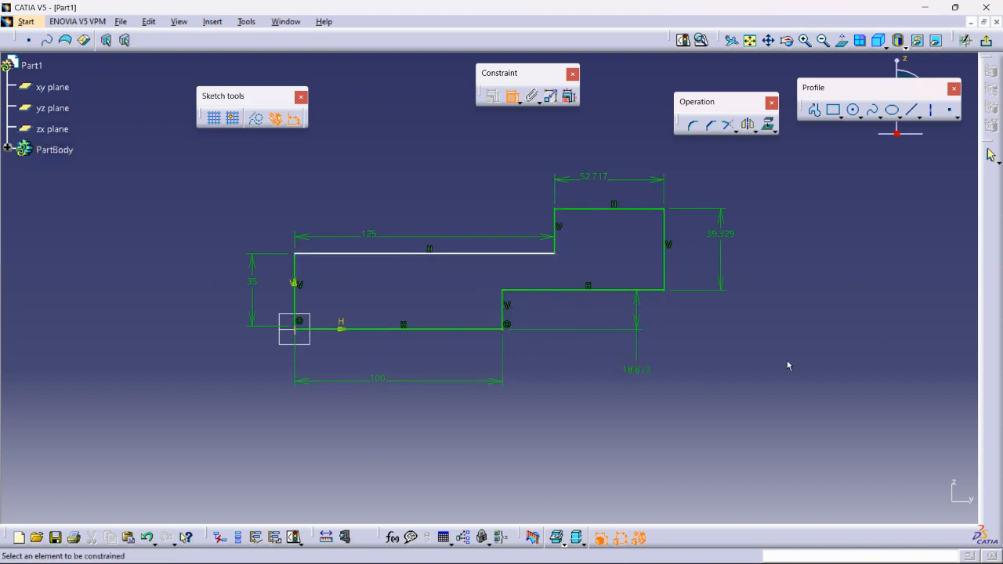
left_click(449, 254)
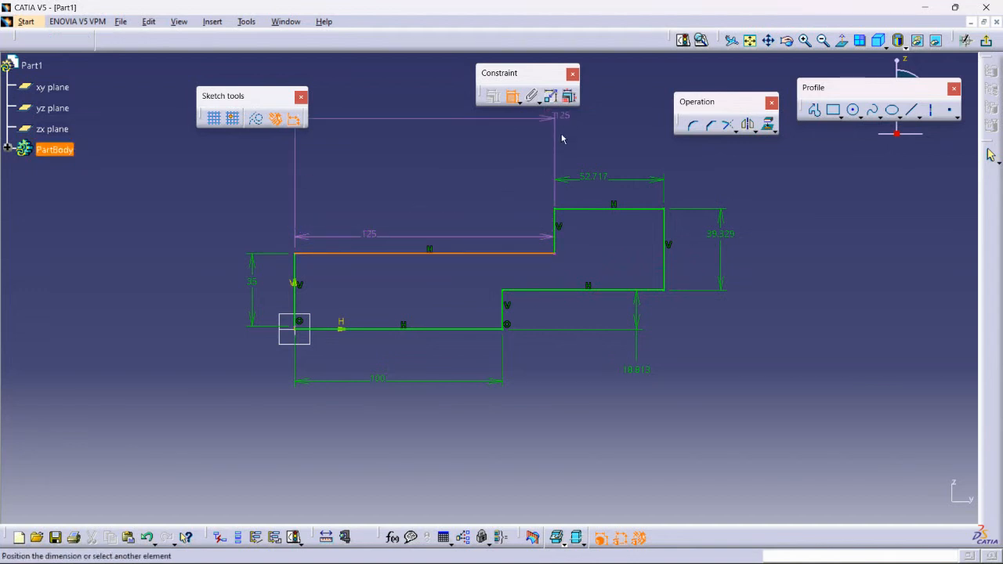
left_click(375, 211)
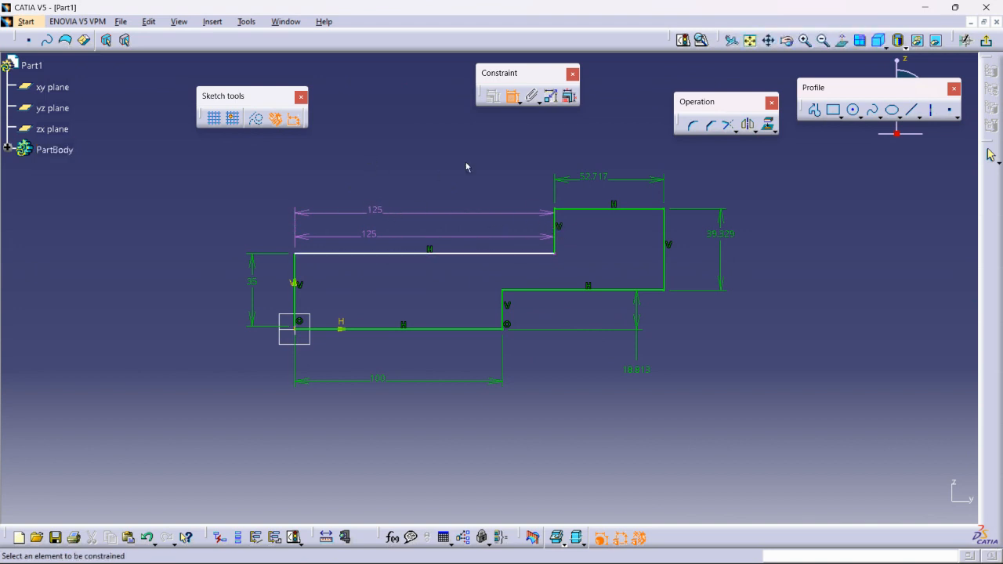
left_click(513, 96)
left_click(468, 212)
key("Delete")
- Pull the long upper edge away to expose the loose lower end of the left edge, and make that endpoint coincident with the sketch origin
left_click_drag(507, 220, 342, 174)
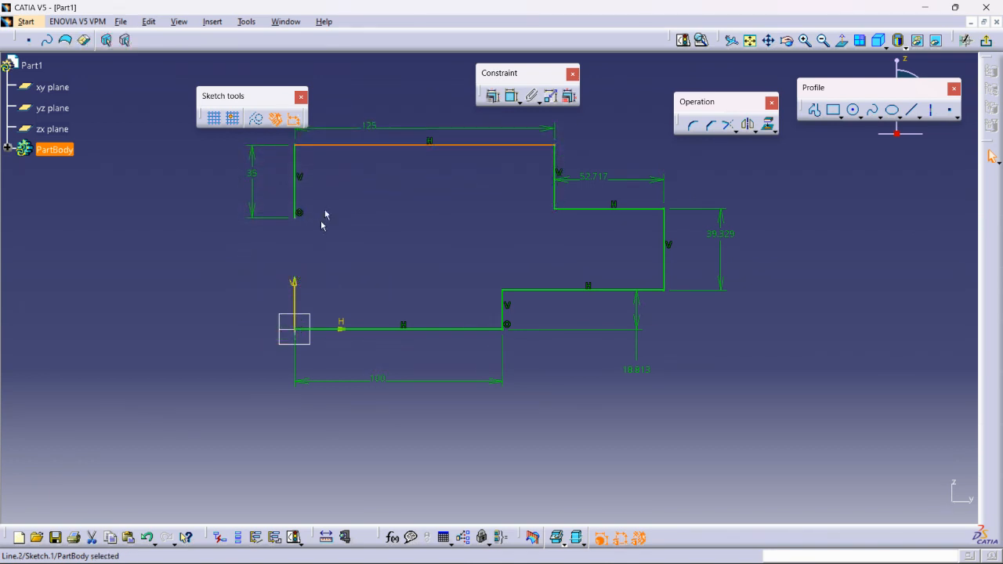
left_click(297, 217)
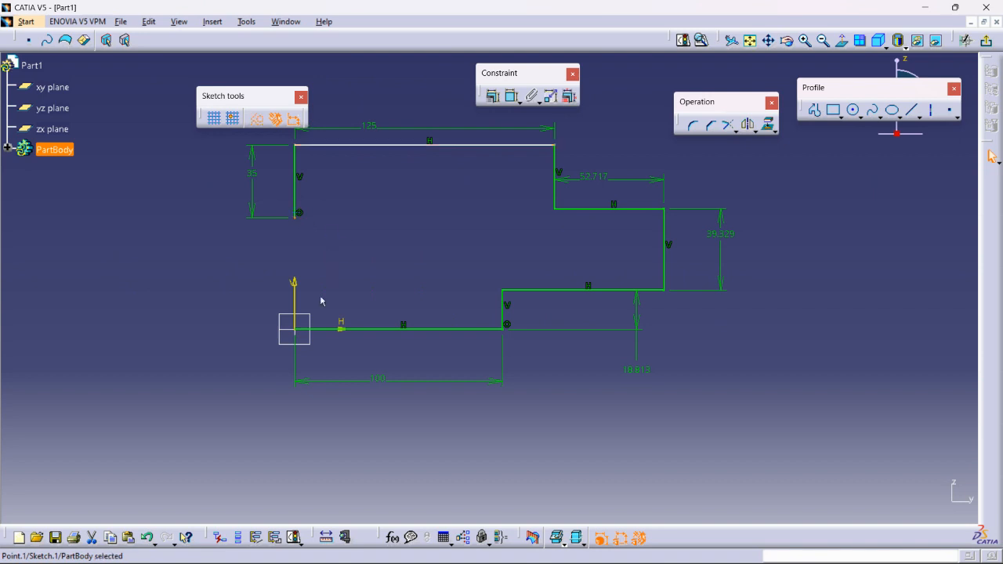
left_click(297, 331, "ctrl")
left_click(492, 96)
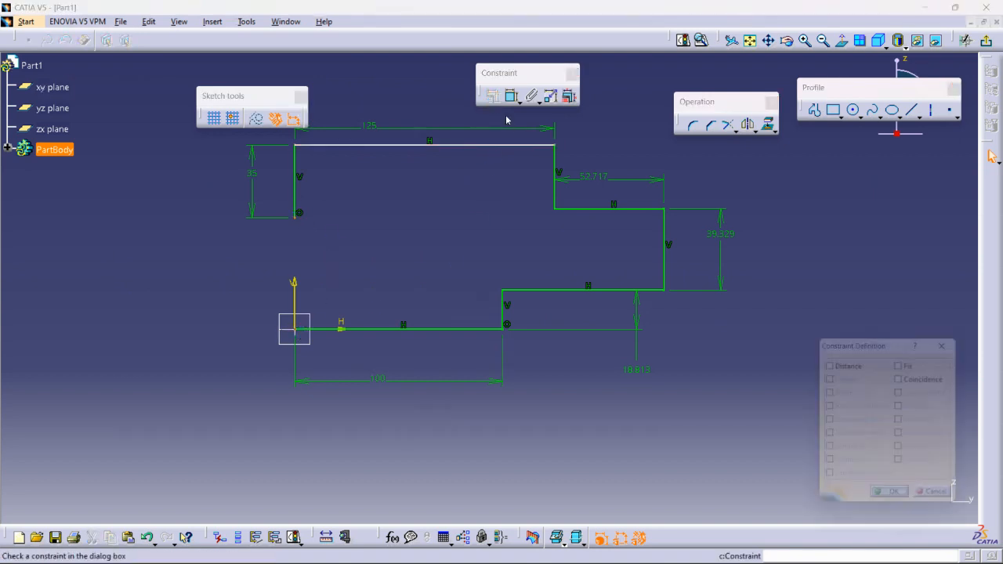
left_click(907, 379)
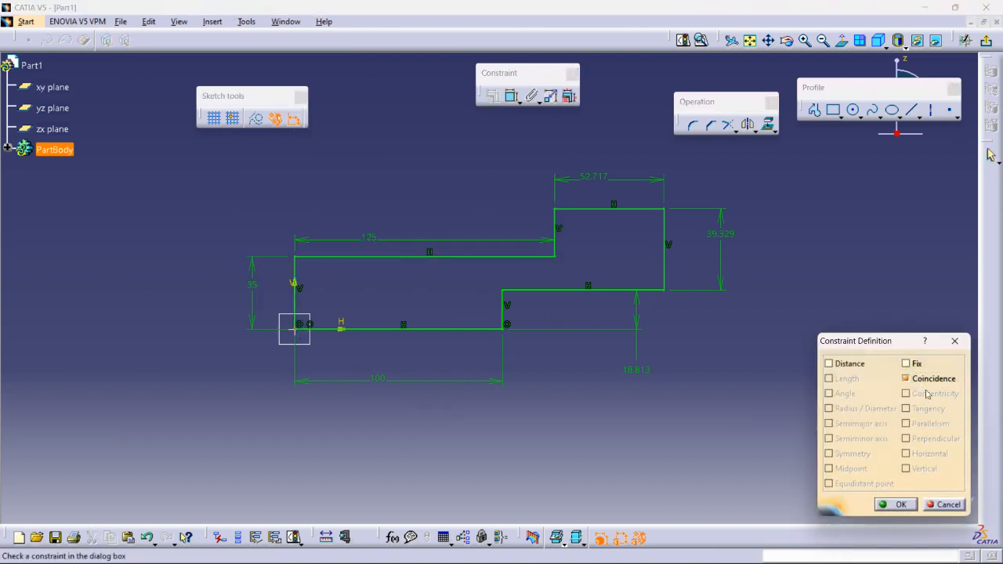
left_click(898, 506)
- Exit the sketch and pad the stepped profile with a lengthened first limit and mirrored extent on both sides of the sketch plane
left_click(981, 45)
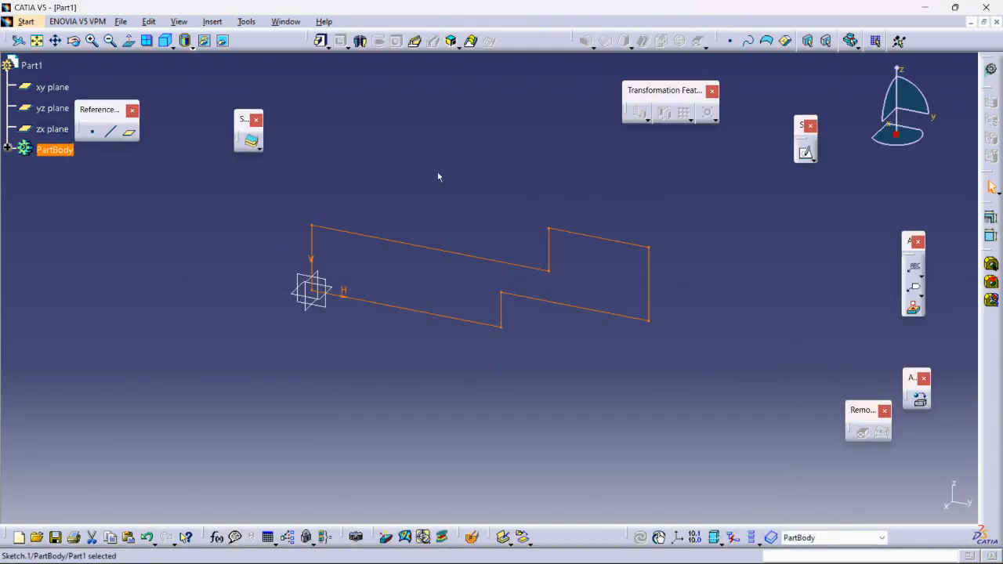
left_click(321, 41)
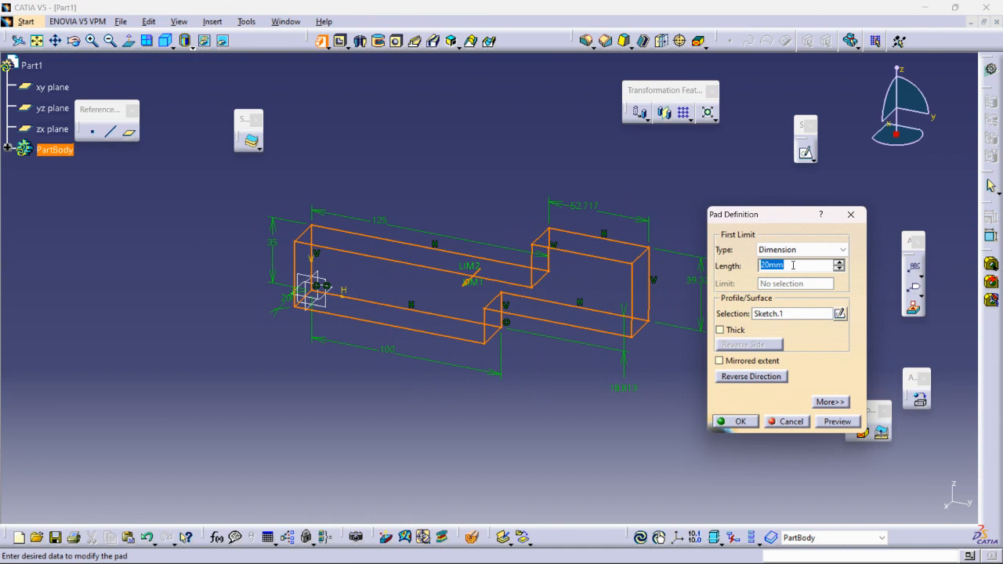
left_click(725, 363)
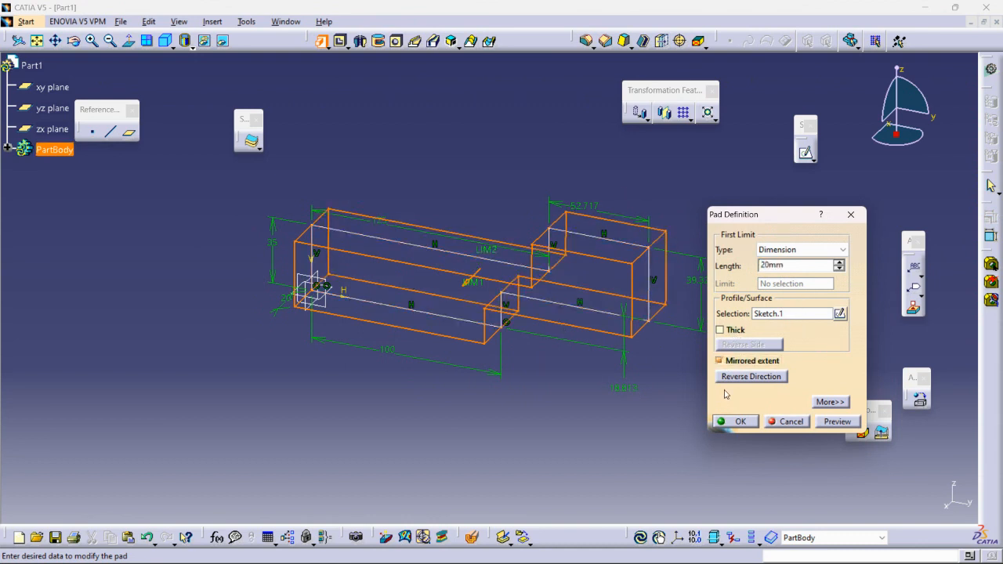
left_click_drag(475, 285, 440, 333)
left_click(821, 293)
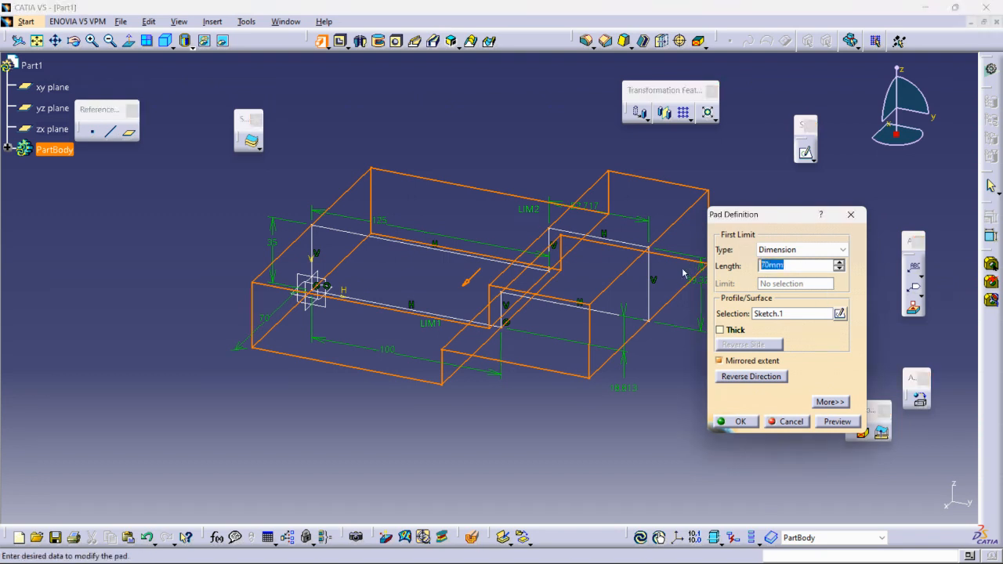
left_click(835, 423)
left_click(739, 421)
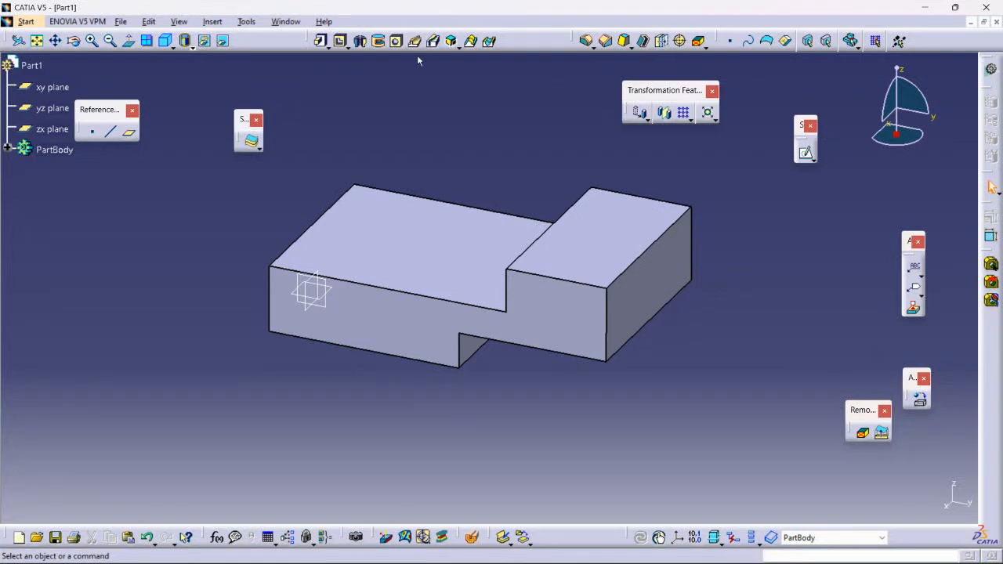
- Start a hole on the top face of the lower step and set its type to Counterbored
left_click(396, 41)
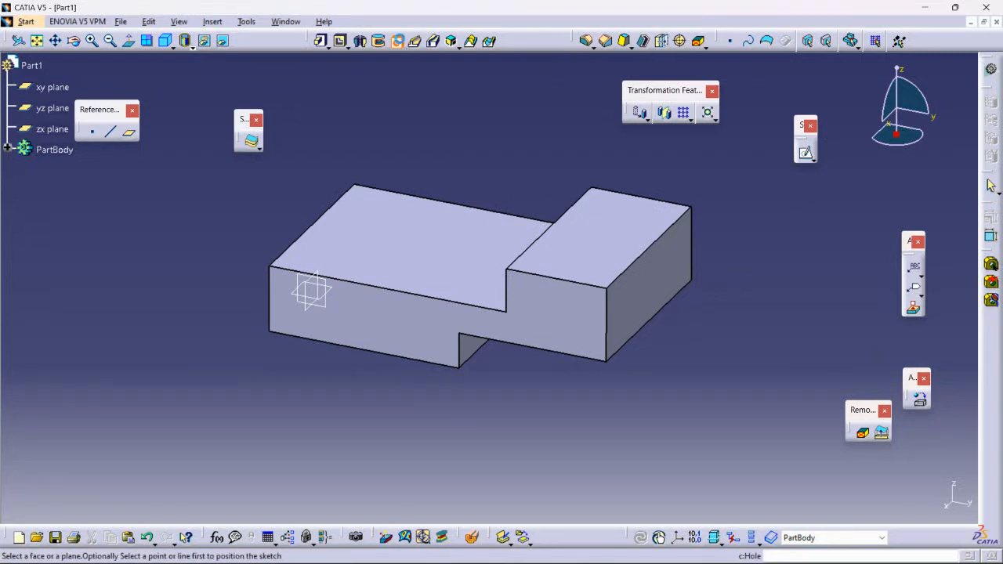
left_click(429, 259)
left_click(765, 279)
left_click(748, 296)
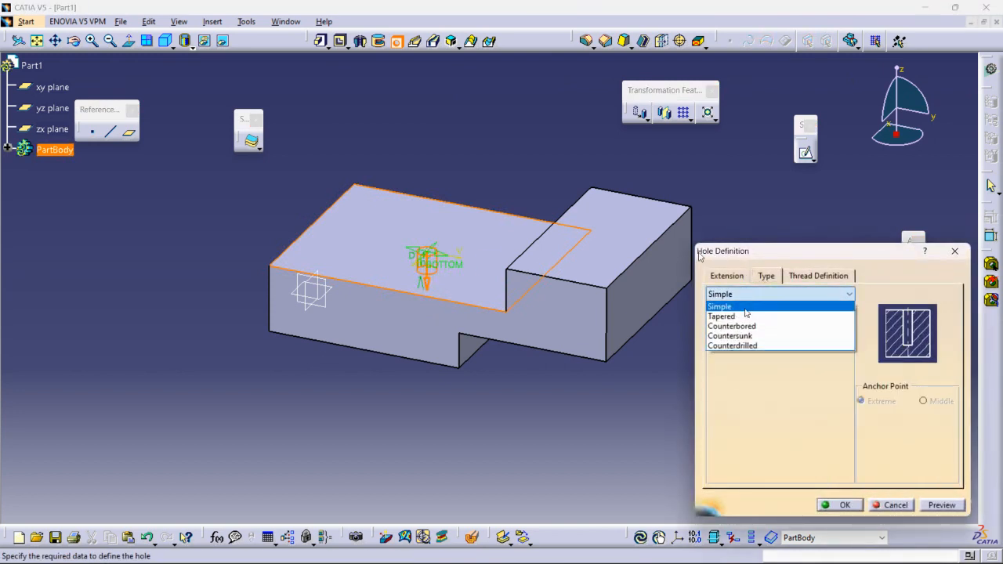
left_click(737, 313)
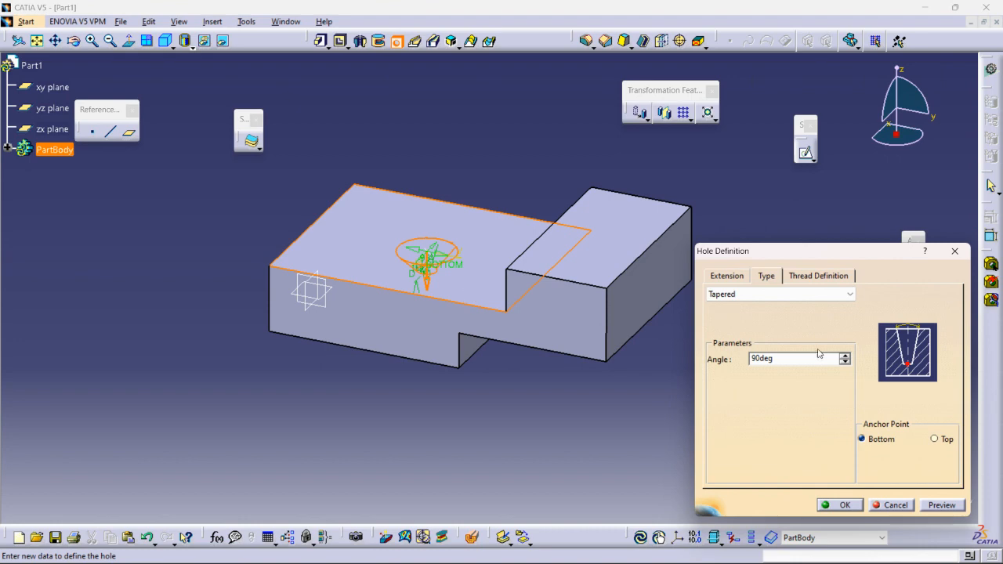
left_click(784, 295)
left_click(758, 322)
- Extend the counterbored hole's bottom deeper into the block and create the hole, keeping the 15 mm diameter and 5 mm depth counterbore
middle_click_drag(486, 302, 495, 201)
middle_click_drag(444, 367, 489, 317)
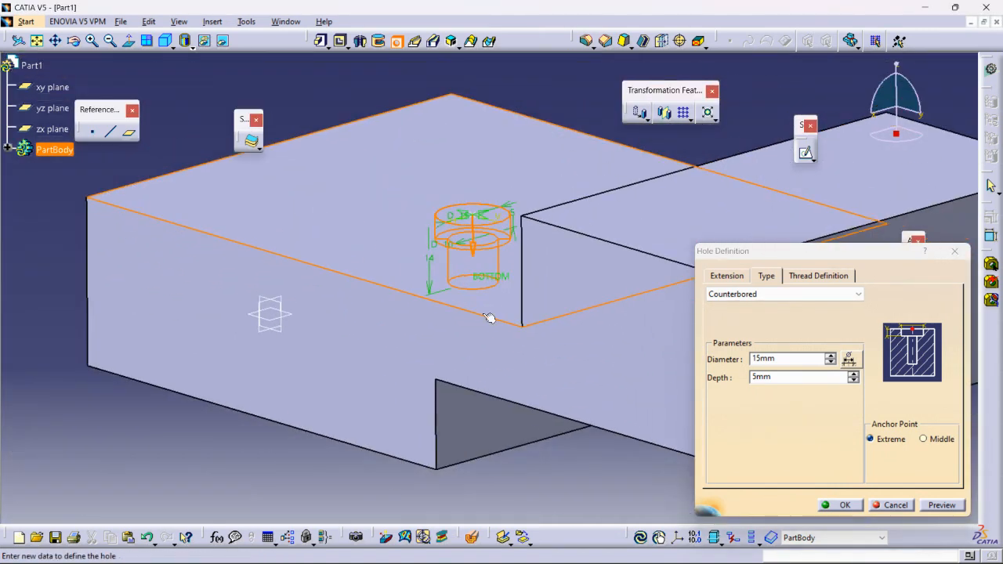
left_click_drag(489, 284, 490, 317)
left_click(842, 506)
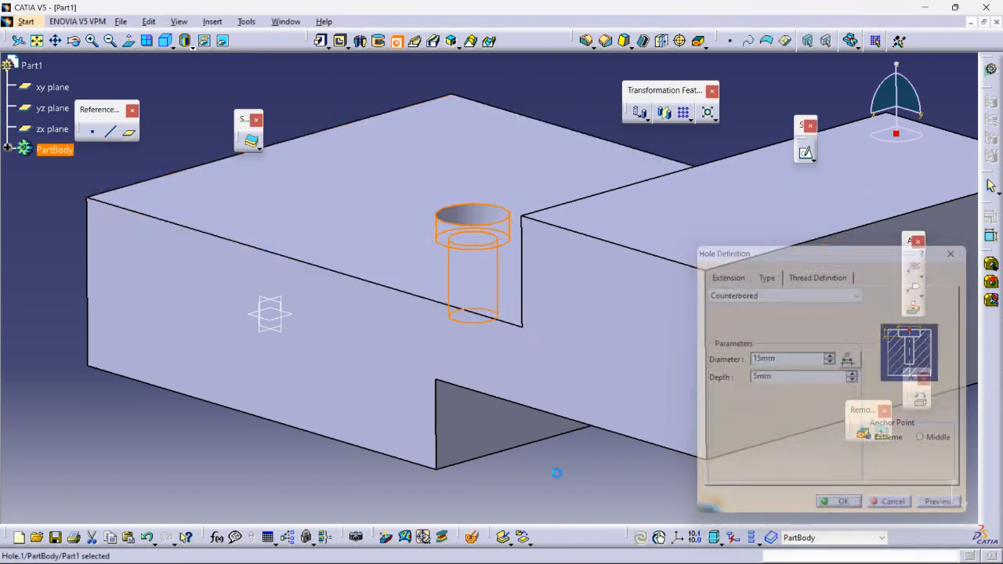
middle_click_drag(578, 253, 580, 150)
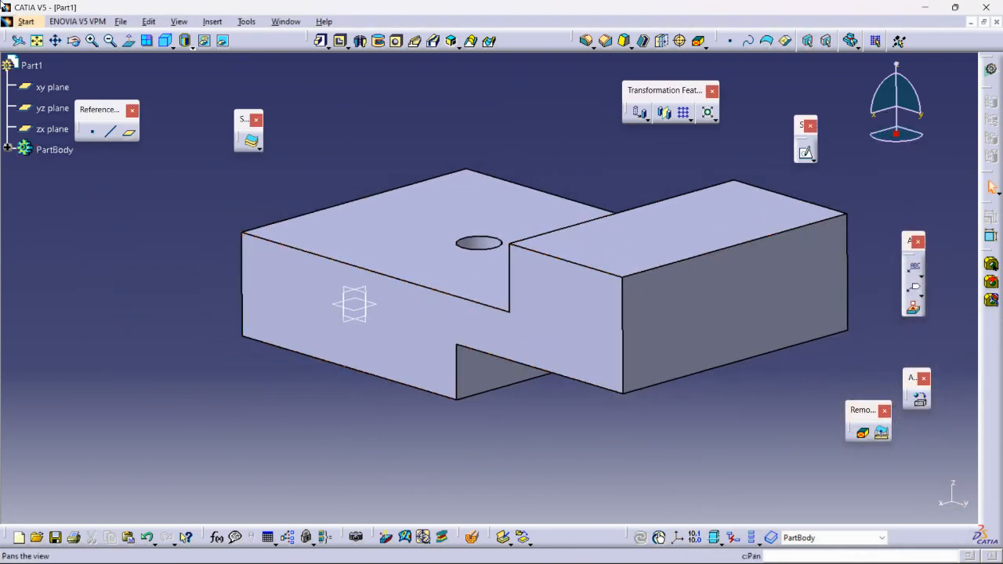
middle_click_drag(394, 224, 546, 157)
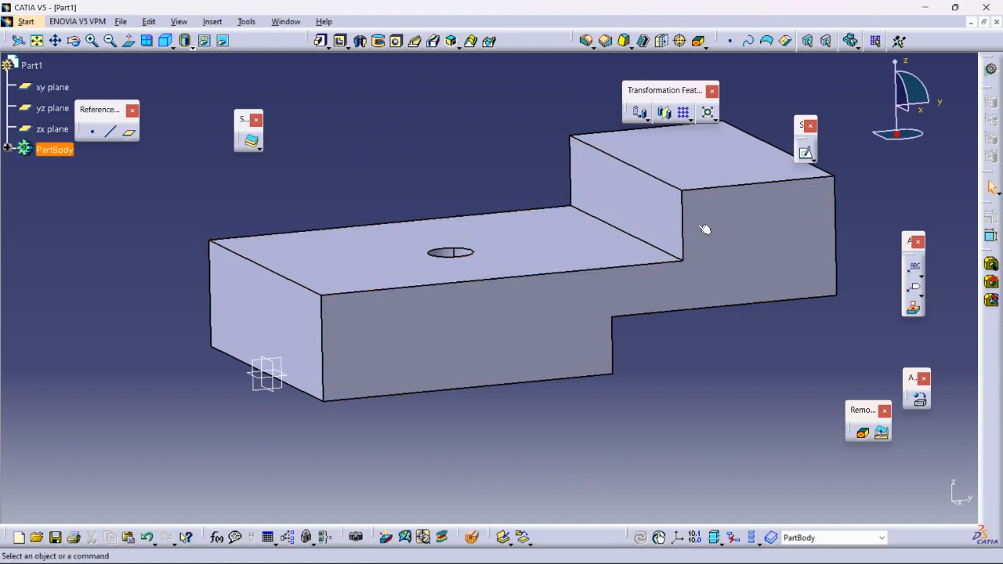
- Create a new drawing in the Drafting workbench with an empty landscape sheet in the A3 ISO format
left_click(29, 21)
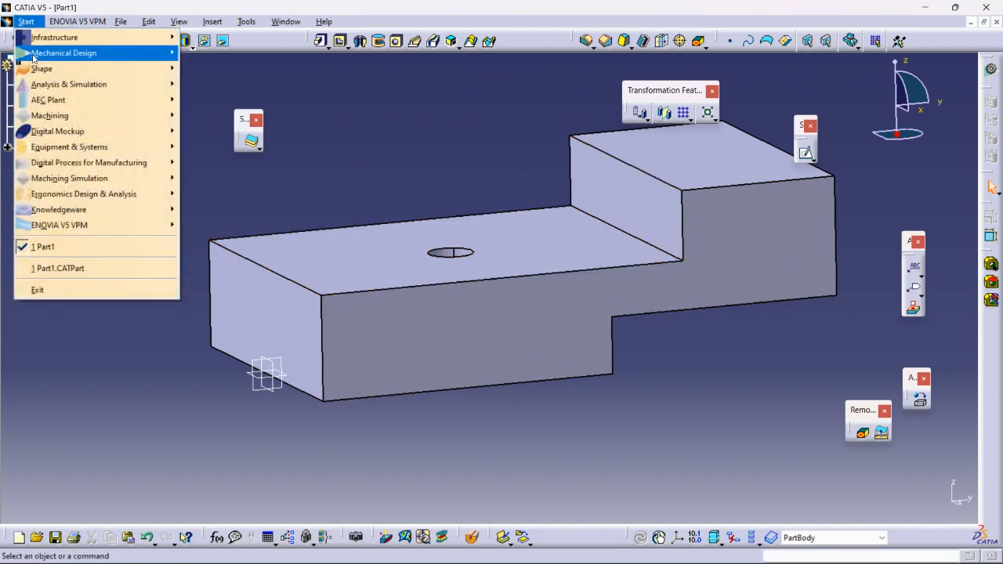
mouse_move(68, 54)
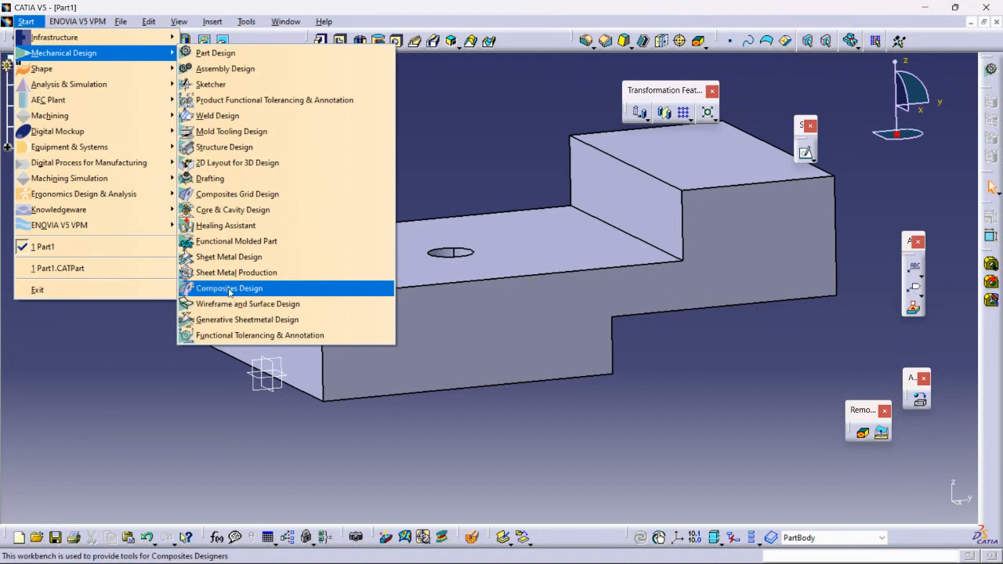
left_click(211, 179)
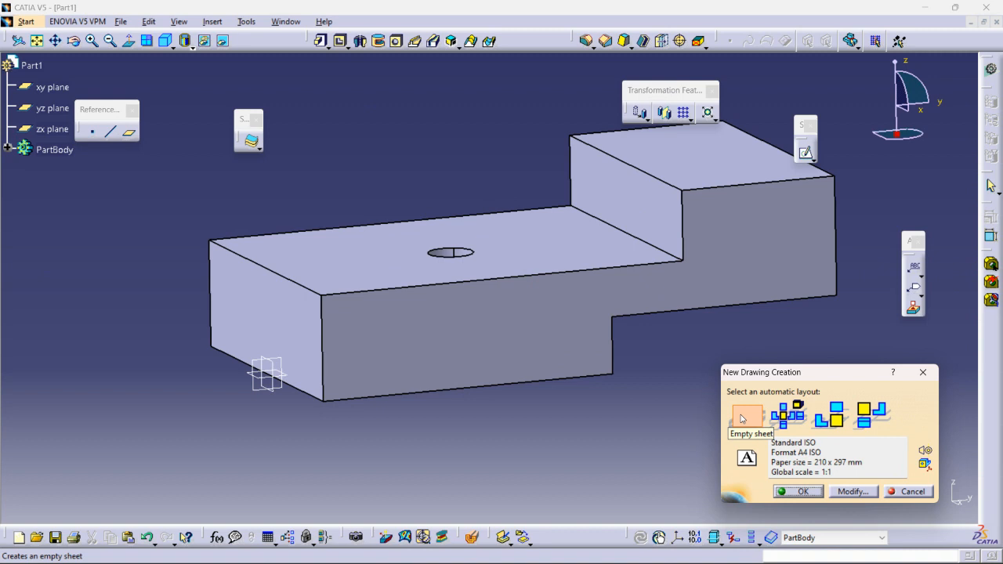
left_click(859, 496)
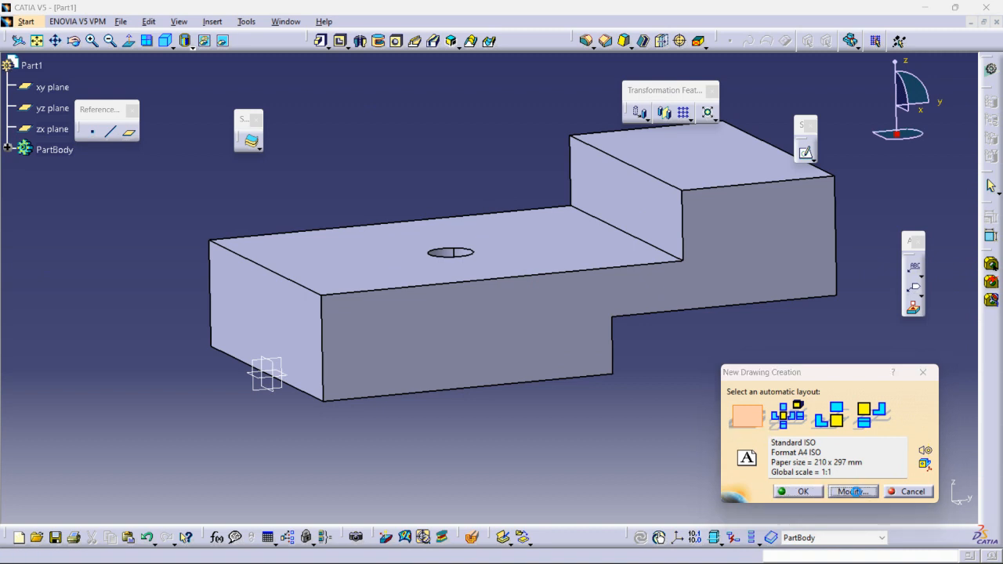
left_click_drag(841, 345, 786, 323)
left_click(784, 380)
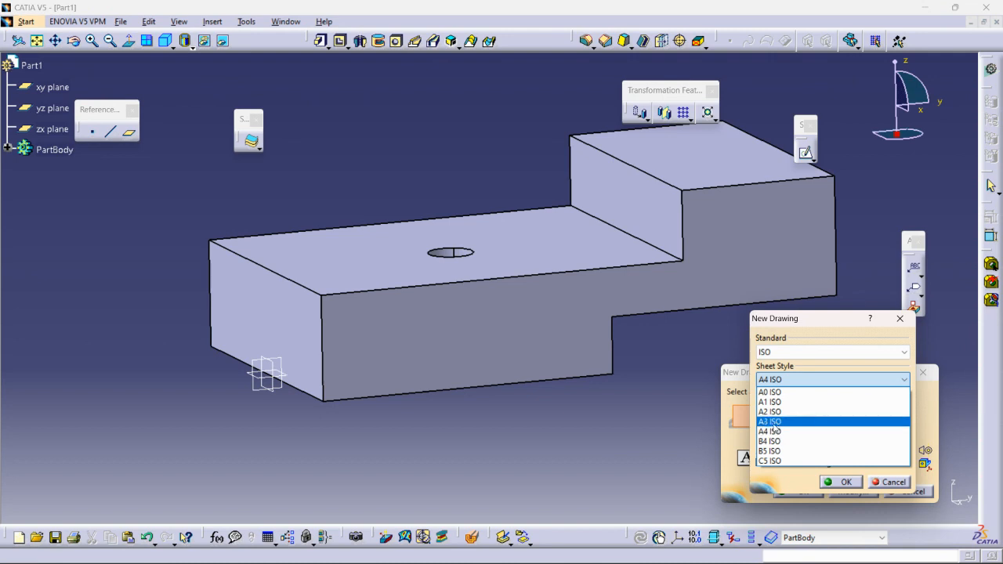
left_click(774, 422)
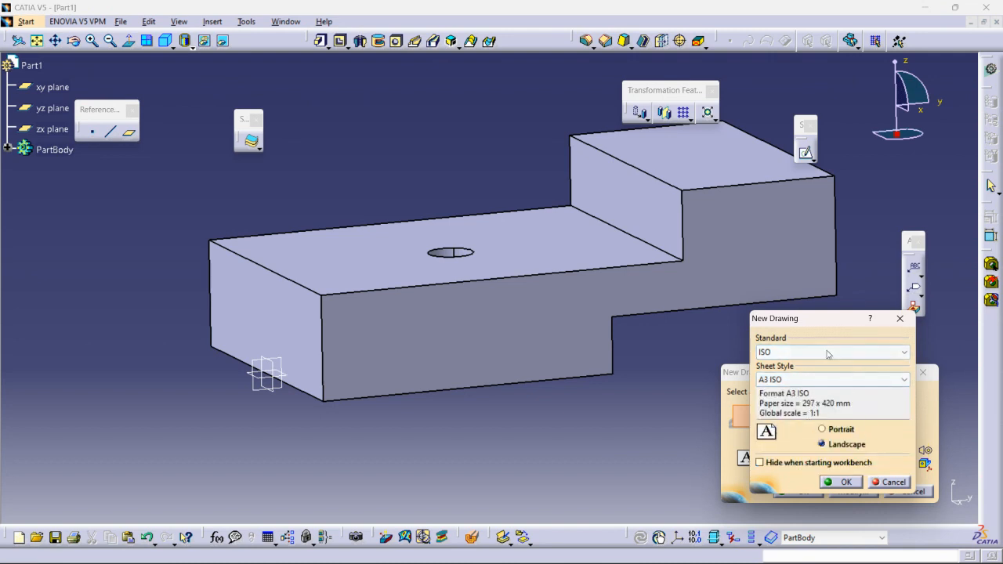
left_click(837, 483)
left_click(800, 494)
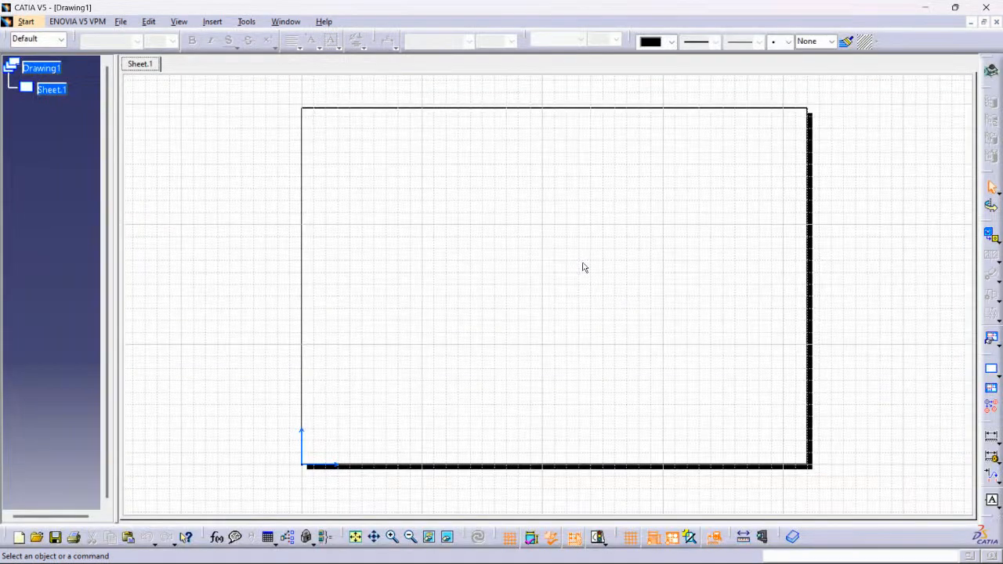
- Undock the Drawing, Dimensioning and Views toolbars and place them side by side above the sheet
middle_click_drag(714, 291, 634, 319)
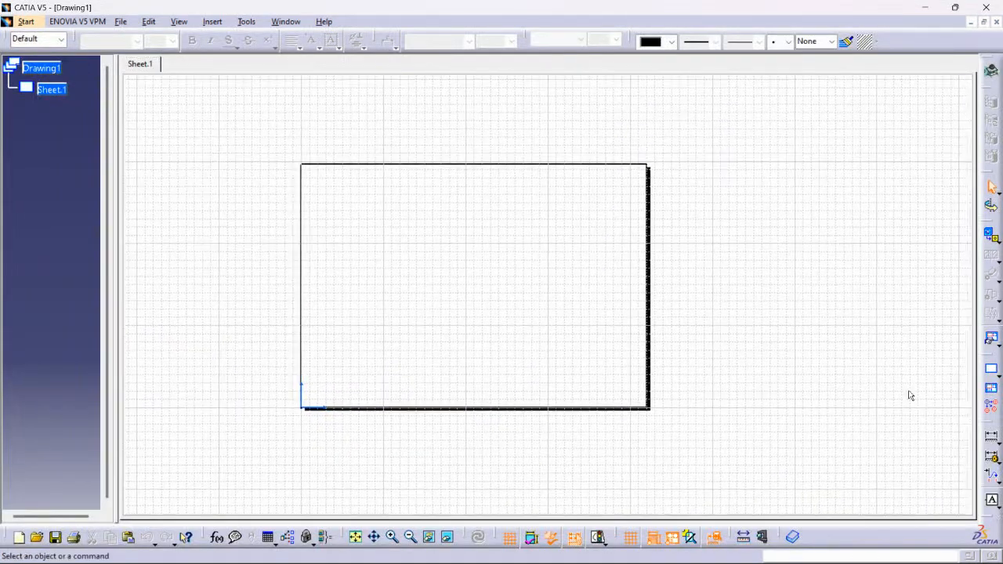
left_click(991, 366)
mouse_move(880, 309)
left_mouse_down()
mouse_move(873, 292)
mouse_move(392, 105)
left_mouse_up()
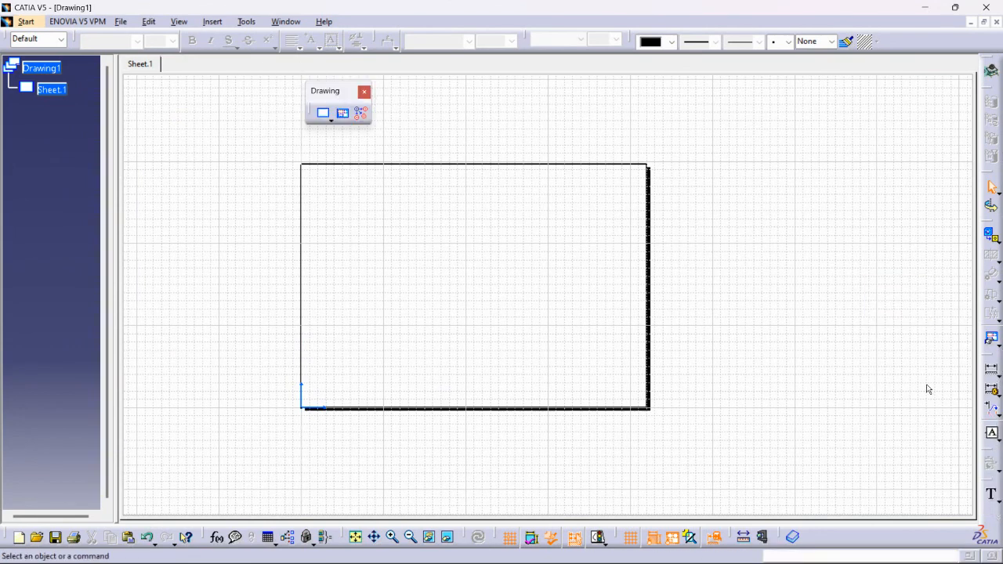
mouse_move(992, 360)
left_mouse_down()
mouse_move(834, 236)
mouse_move(766, 227)
mouse_move(664, 155)
mouse_move(451, 90)
mouse_move(413, 90)
mouse_move(412, 100)
mouse_move(401, 92)
left_mouse_up()
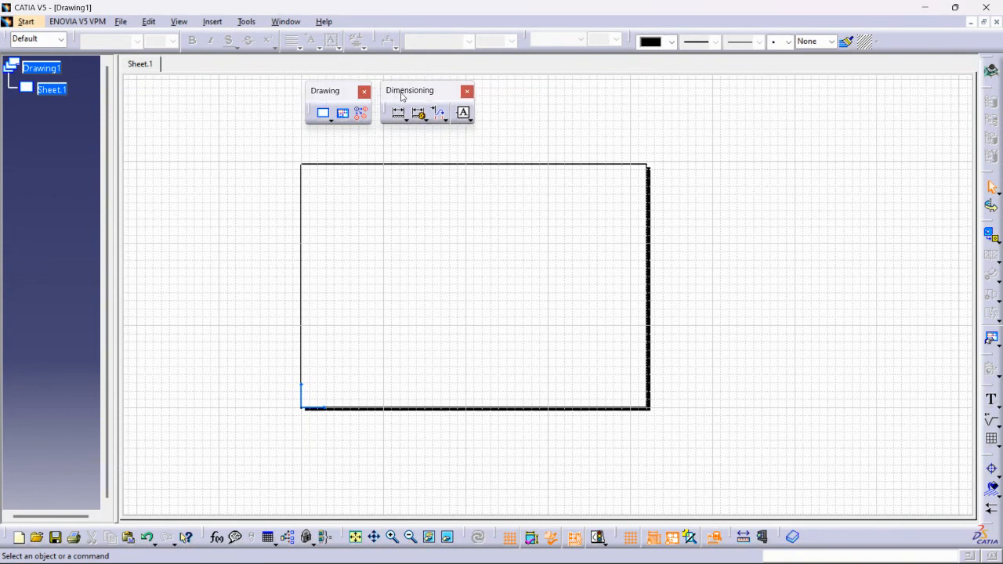
left_click_drag(324, 97, 318, 81)
mouse_move(410, 90)
left_mouse_down()
mouse_move(404, 65)
mouse_move(407, 80)
left_mouse_up()
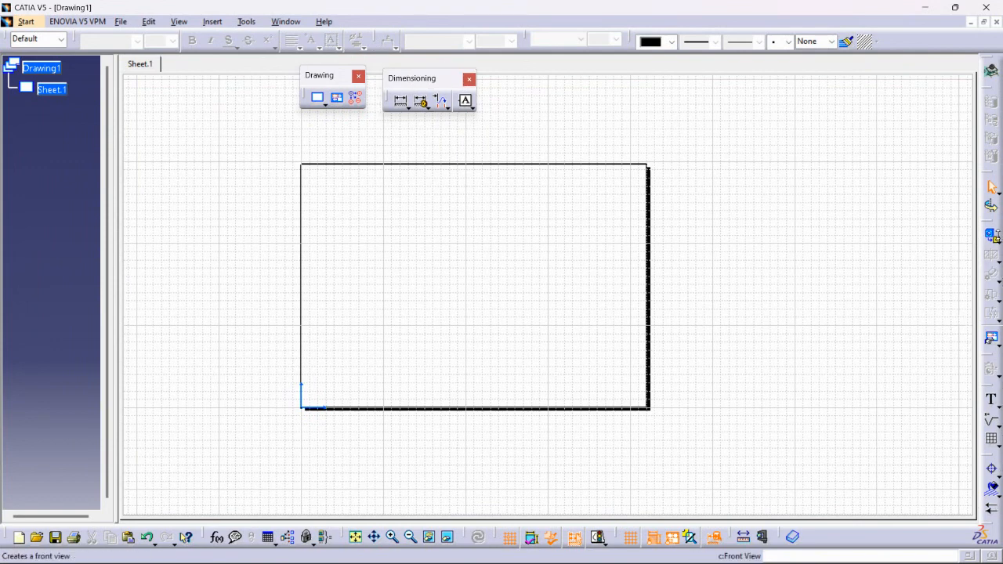
left_click_drag(988, 227, 541, 79)
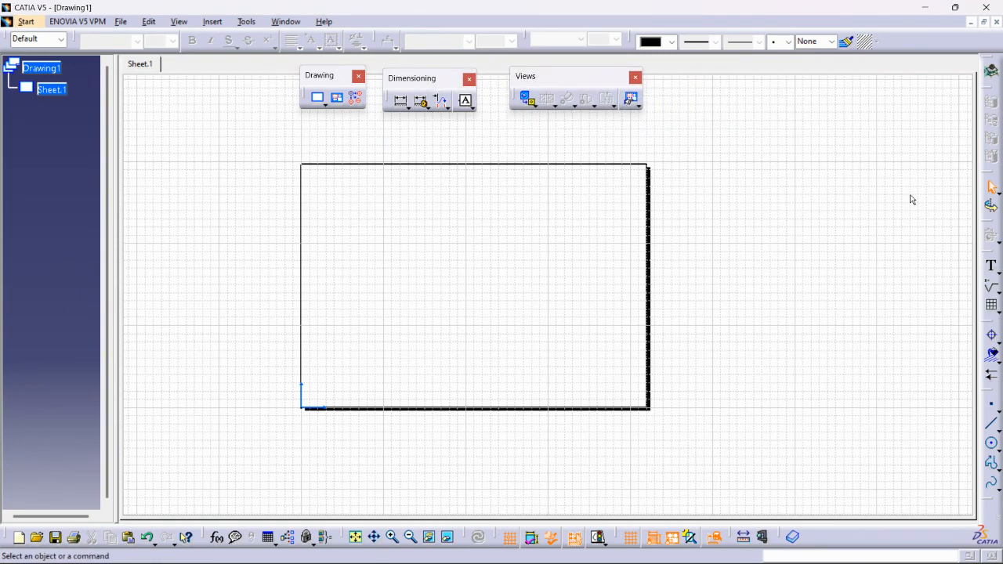
- Switch the drawing to its sheet background for editing
left_click(119, 22)
mouse_move(151, 23)
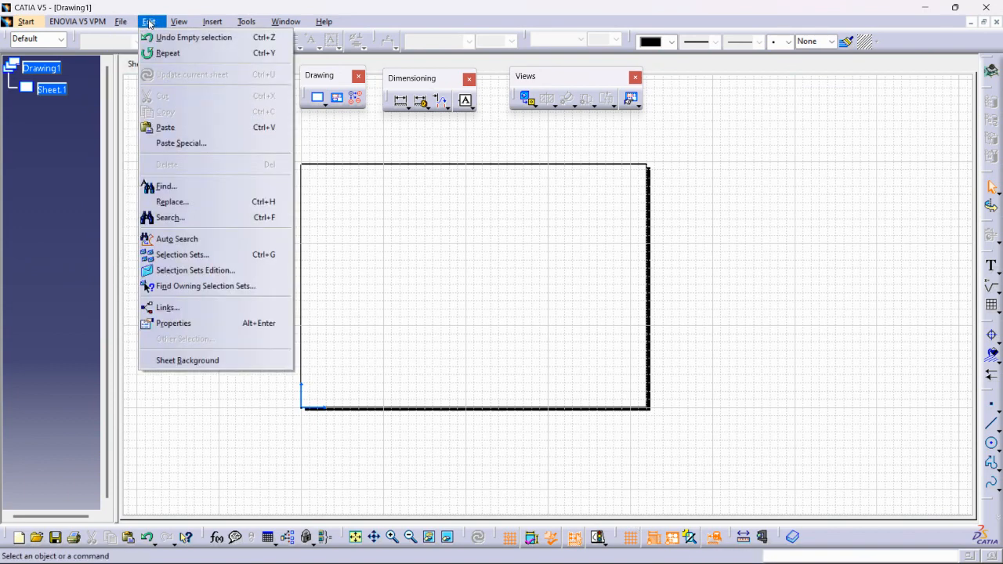
mouse_move(118, 23)
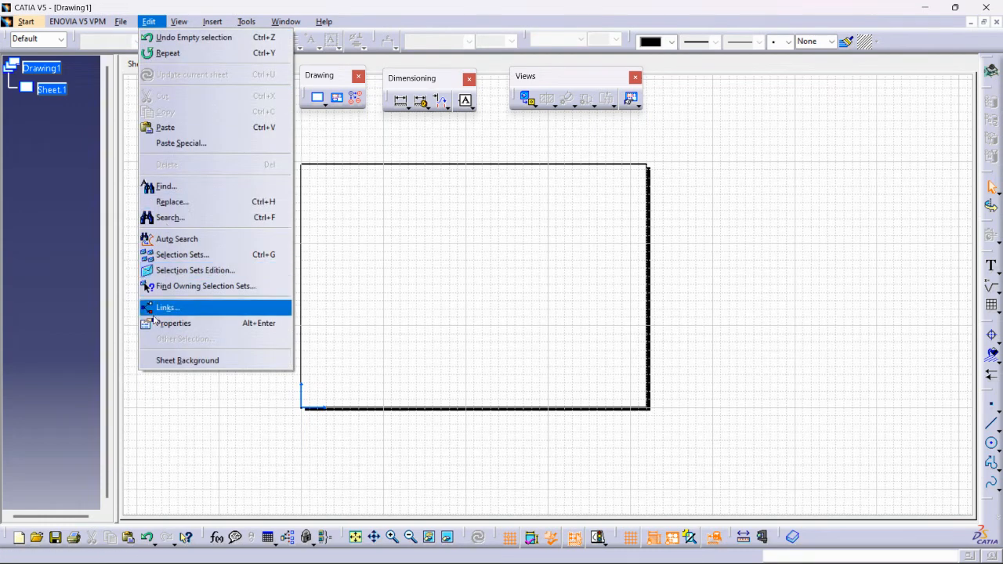
left_click(186, 362)
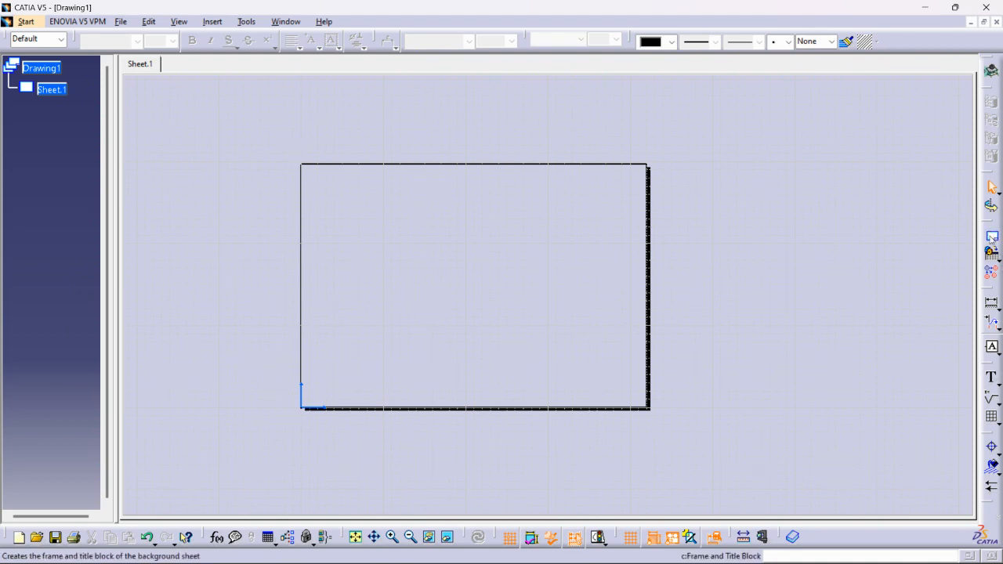
- Insert a frame and title block on the background sheet using the Drawing Titleblock Sample 1 style and the Create action
left_click_drag(986, 224, 867, 228)
left_click(865, 228)
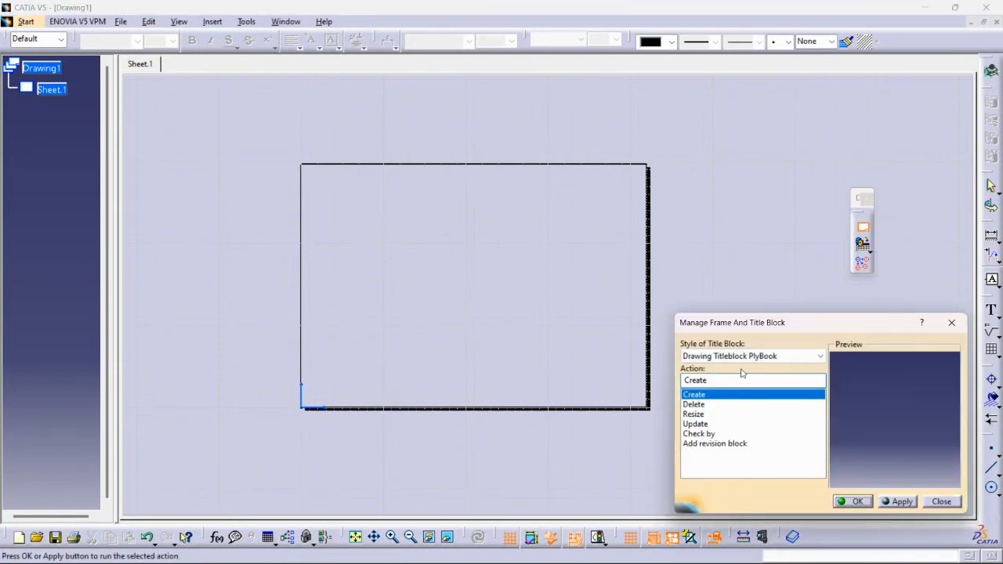
left_click(729, 356)
left_click(725, 378)
left_click(727, 357)
left_click(727, 388)
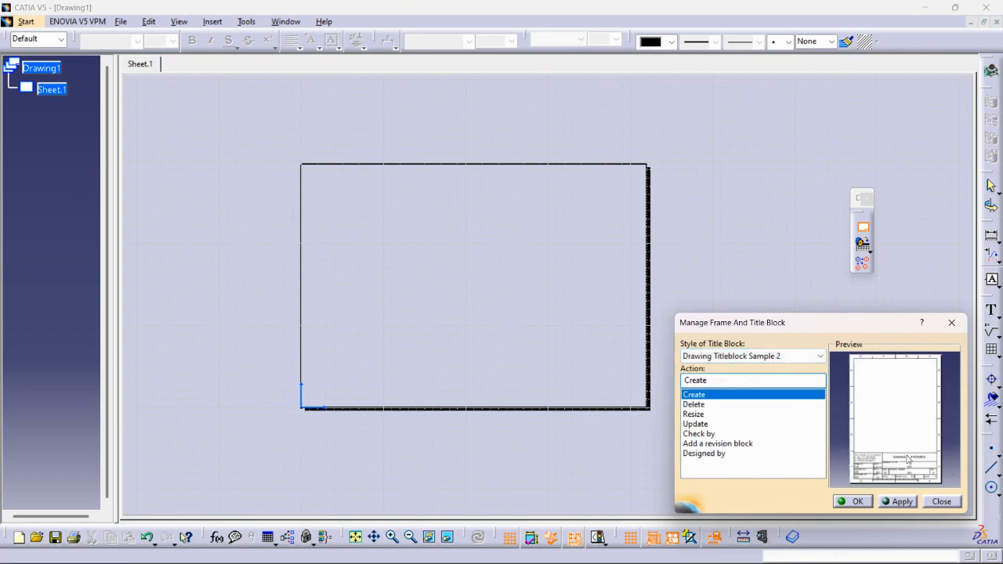
left_click(777, 357)
left_click(764, 399)
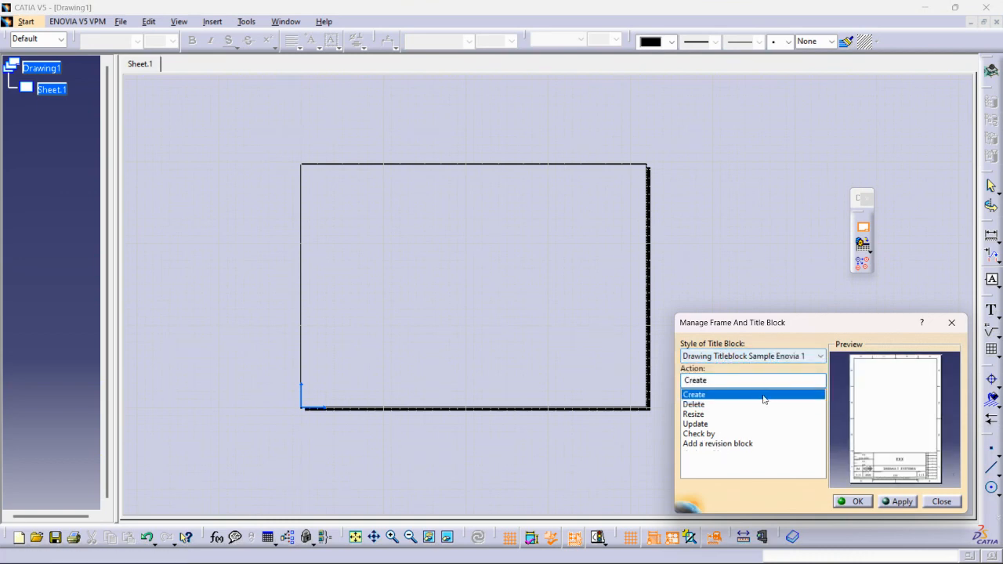
left_click(752, 357)
left_click(745, 378)
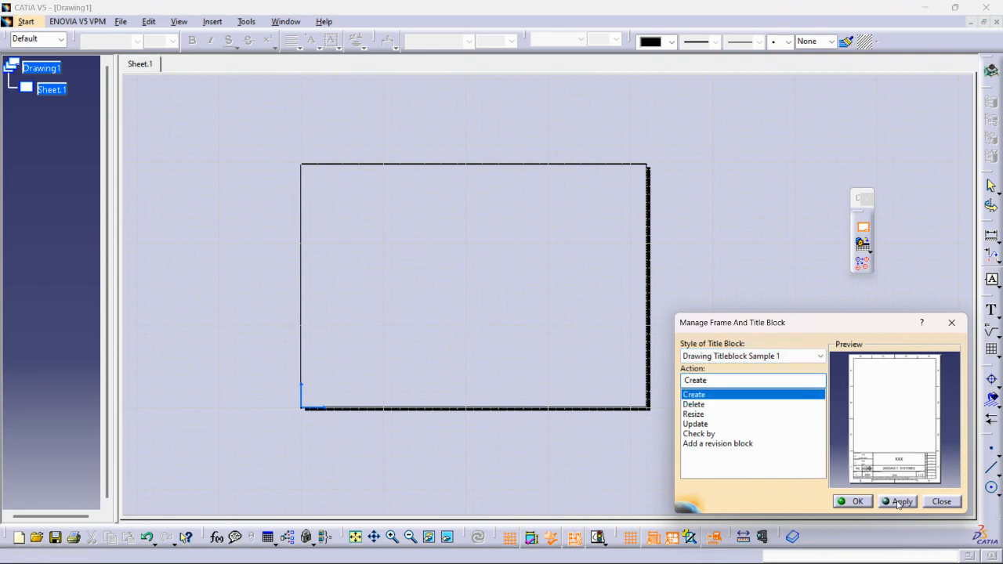
left_click(899, 503)
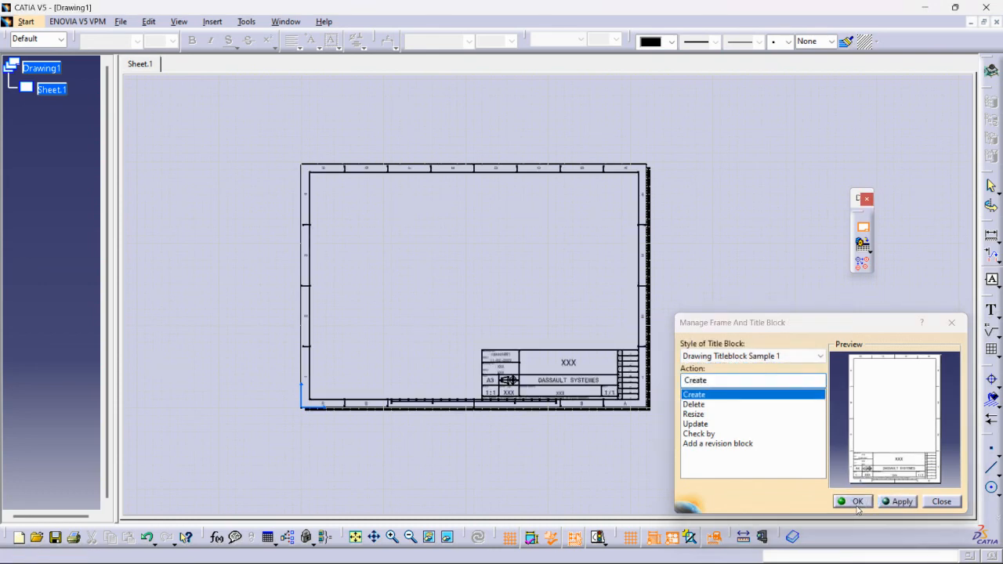
left_click(857, 506)
- Leave the sheet background and switch the drawing to its working views
mouse_move(629, 416)
middle_mouse_down()
mouse_move(492, 200)
mouse_move(492, 175)
mouse_move(462, 154)
mouse_move(677, 374)
mouse_move(692, 495)
mouse_move(600, 275)
mouse_move(588, 332)
mouse_move(494, 313)
middle_mouse_up()
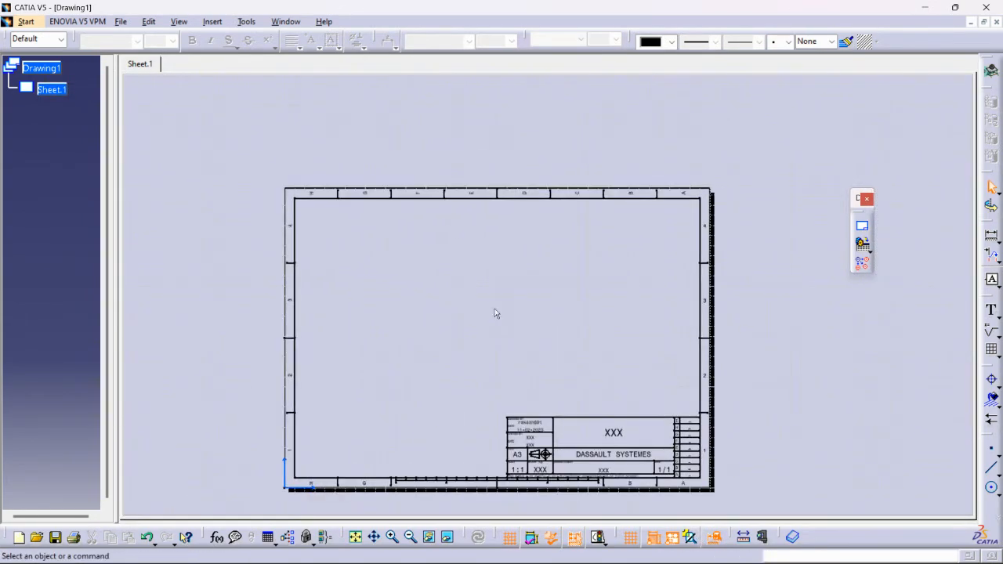
left_click(123, 21)
mouse_move(145, 24)
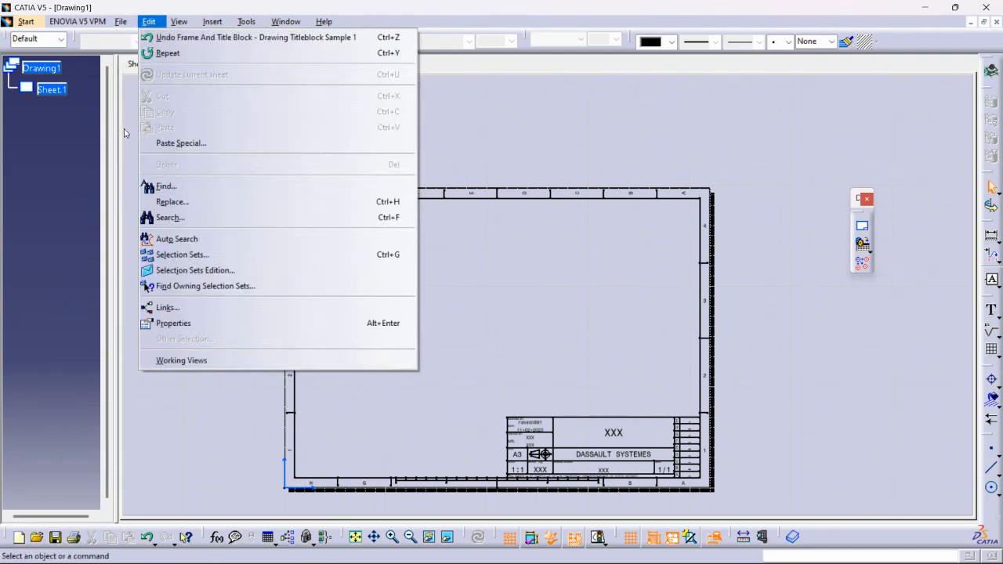
left_click(124, 134)
left_click(150, 23)
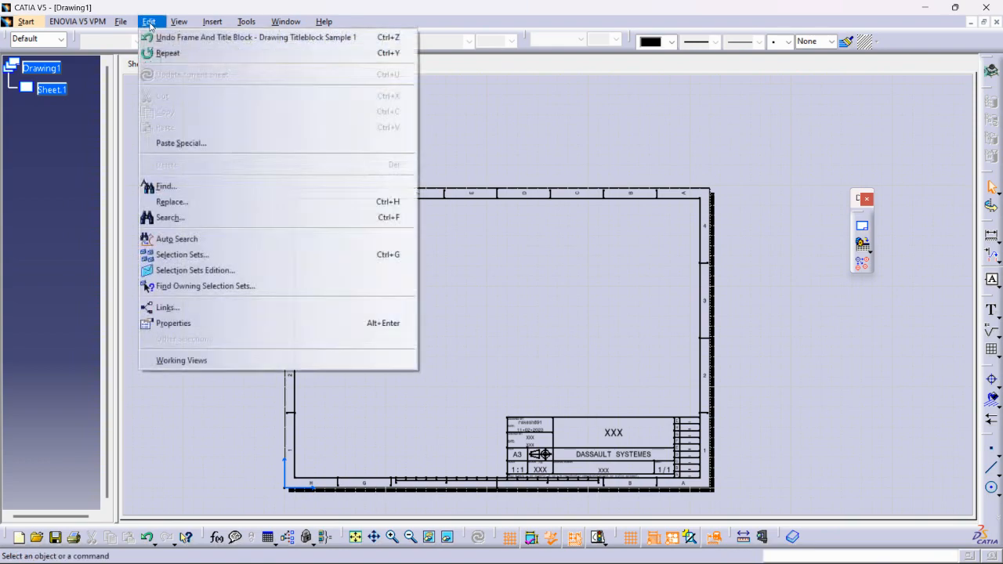
left_click(174, 361)
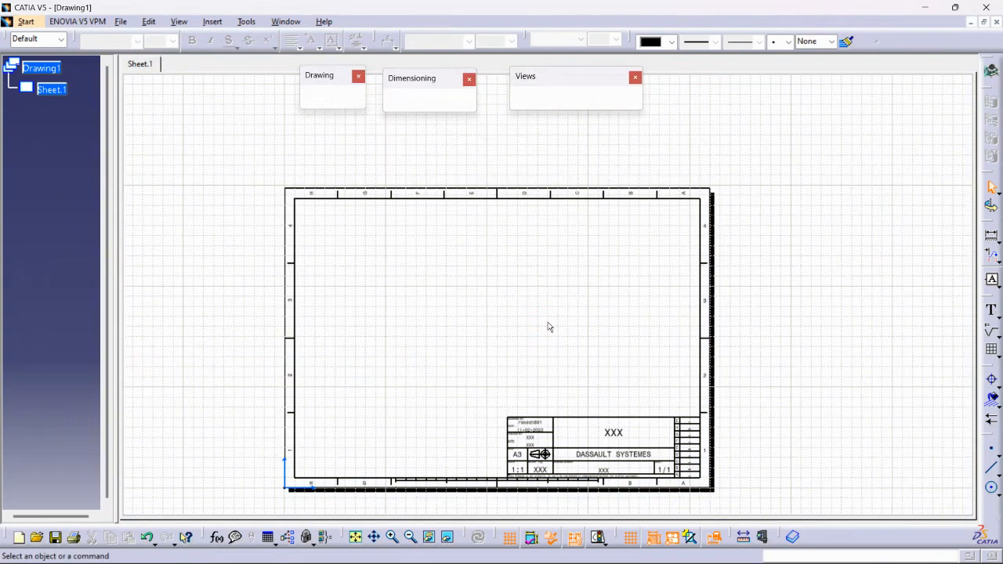
mouse_move(546, 347)
middle_mouse_down()
mouse_move(549, 373)
mouse_move(542, 284)
mouse_move(553, 337)
mouse_move(580, 274)
middle_mouse_up()
mouse_move(599, 331)
middle_mouse_down()
mouse_move(544, 303)
mouse_move(547, 263)
middle_mouse_up()
mouse_move(501, 340)
middle_mouse_down()
mouse_move(450, 318)
mouse_move(463, 358)
middle_mouse_up()
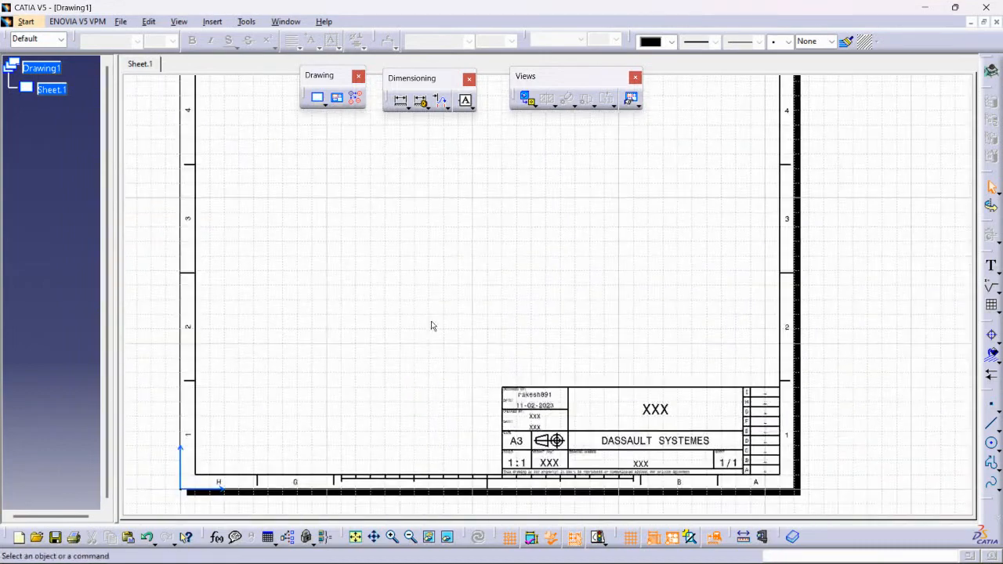
- Return the drawing to its sheet background and undock the geometry creation toolbar beside the sheet
left_click(149, 22)
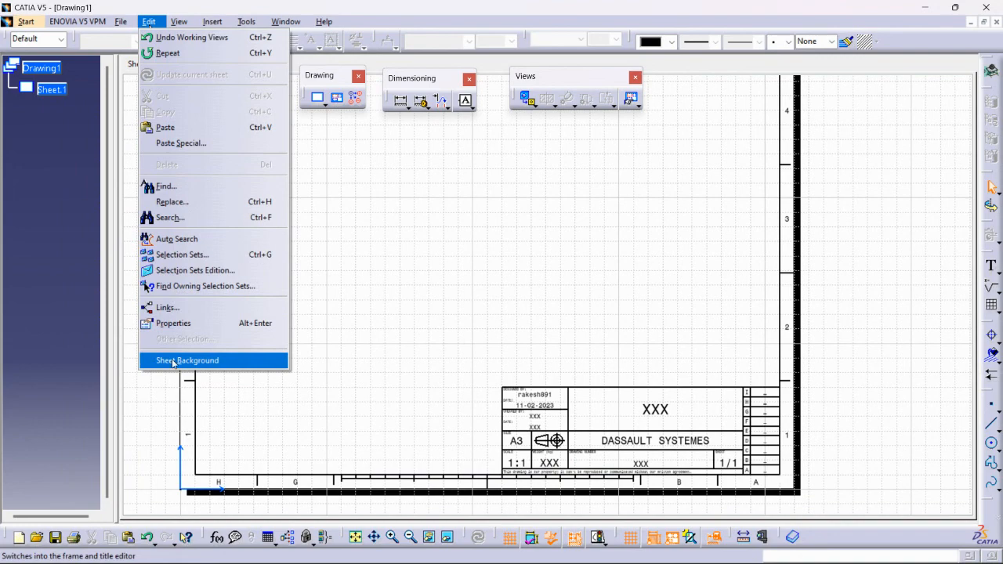
left_click(174, 360)
middle_click_drag(552, 316, 549, 269)
middle_click_drag(611, 330, 513, 280)
left_click_drag(991, 436, 913, 351)
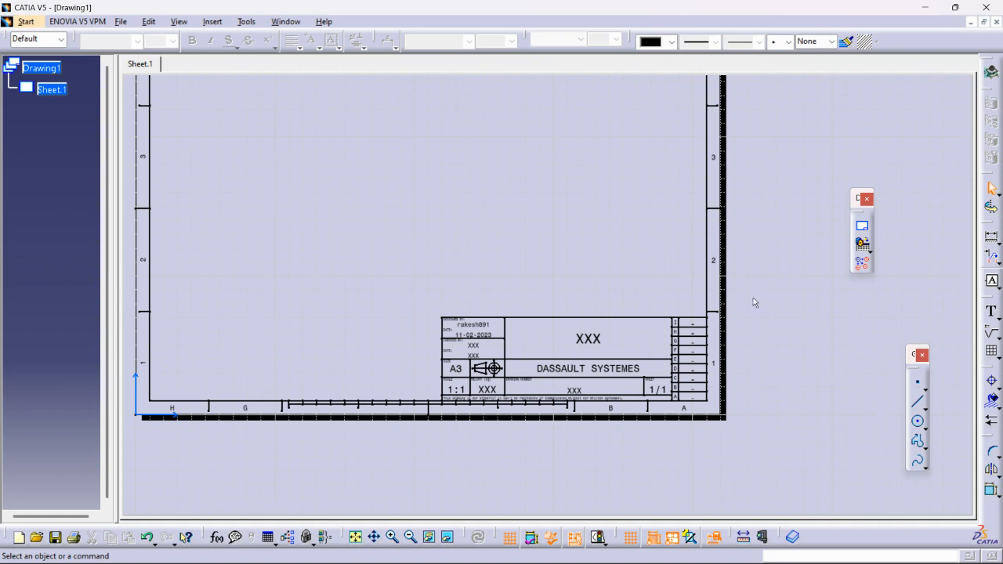
- Turn off grid snapping and draw a horizontal line across the full width of the title block's large XXX cell, at mid-height
left_click(246, 22)
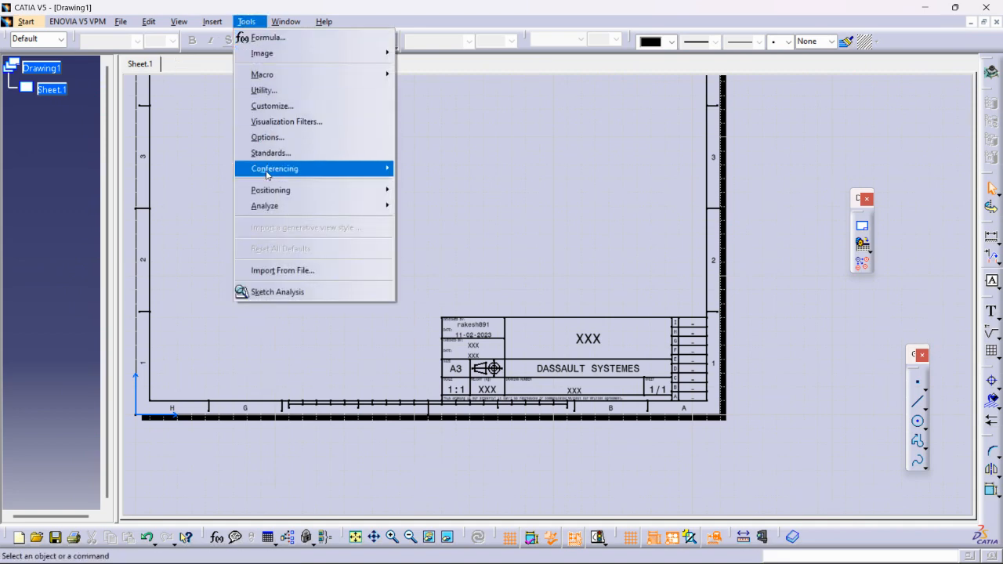
mouse_move(216, 29)
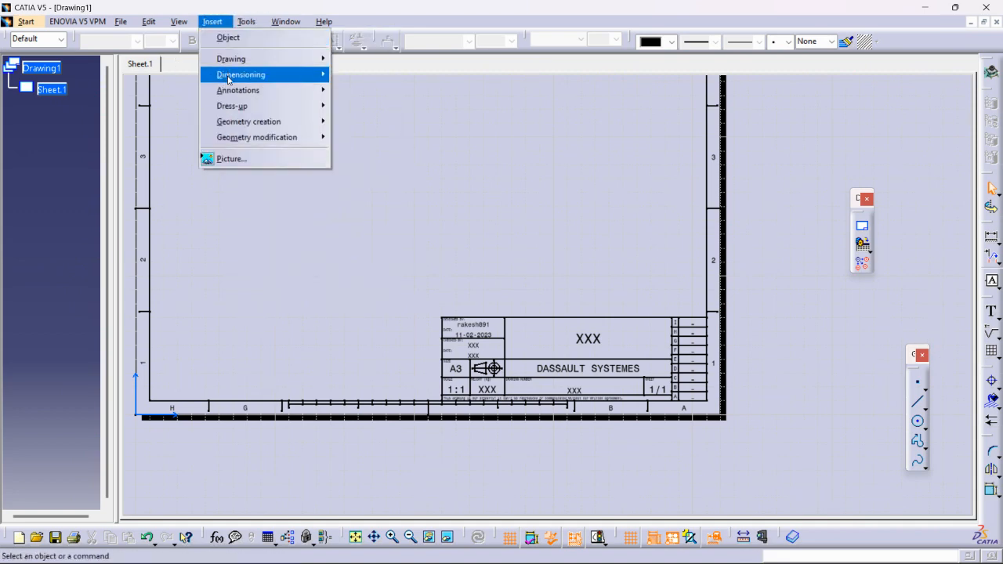
mouse_move(235, 95)
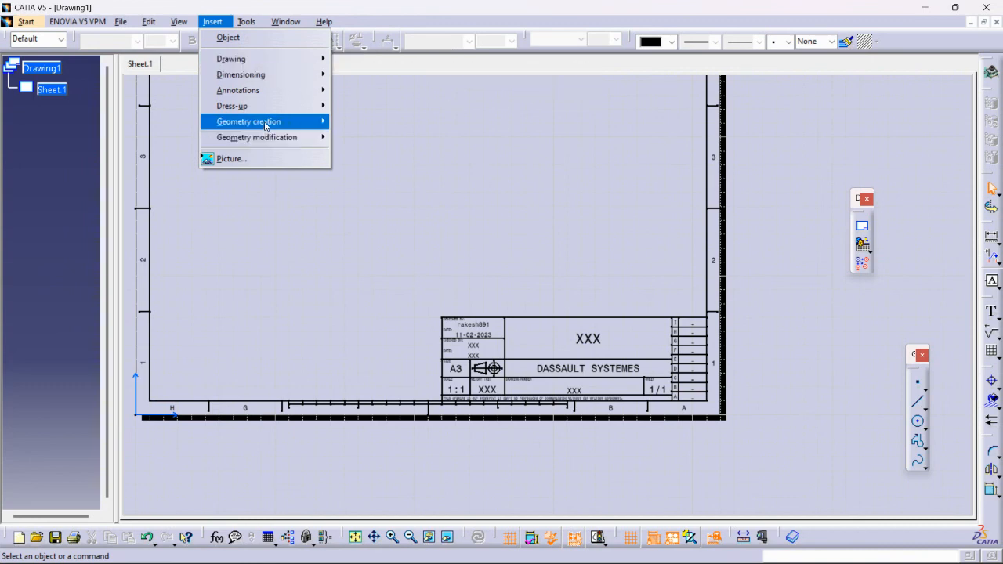
mouse_move(266, 123)
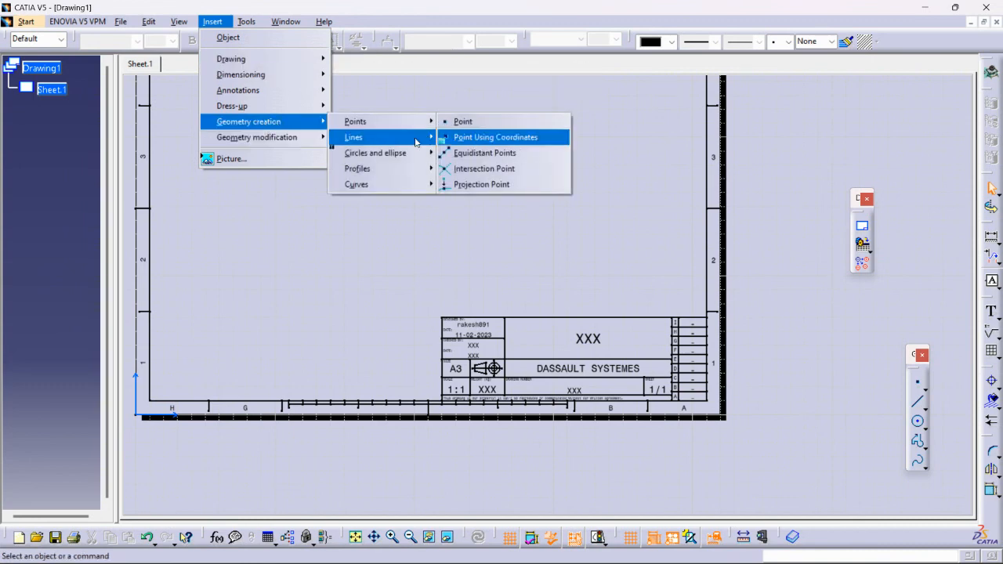
mouse_move(408, 145)
left_click(460, 137)
mouse_move(596, 377)
middle_mouse_down()
mouse_move(587, 331)
mouse_move(486, 222)
mouse_move(476, 226)
mouse_move(568, 229)
middle_mouse_up()
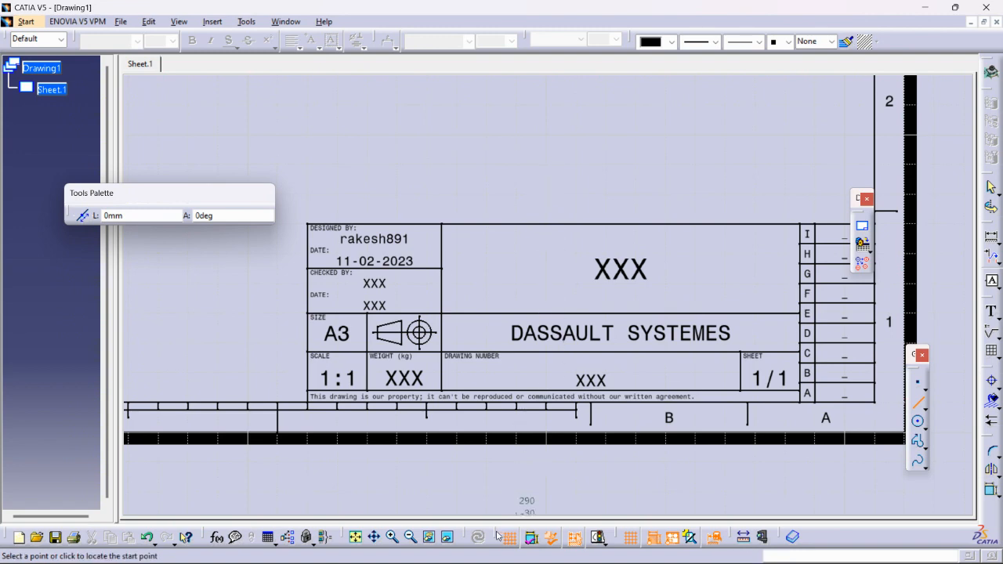
left_click_drag(484, 501, 485, 500)
left_click(504, 508)
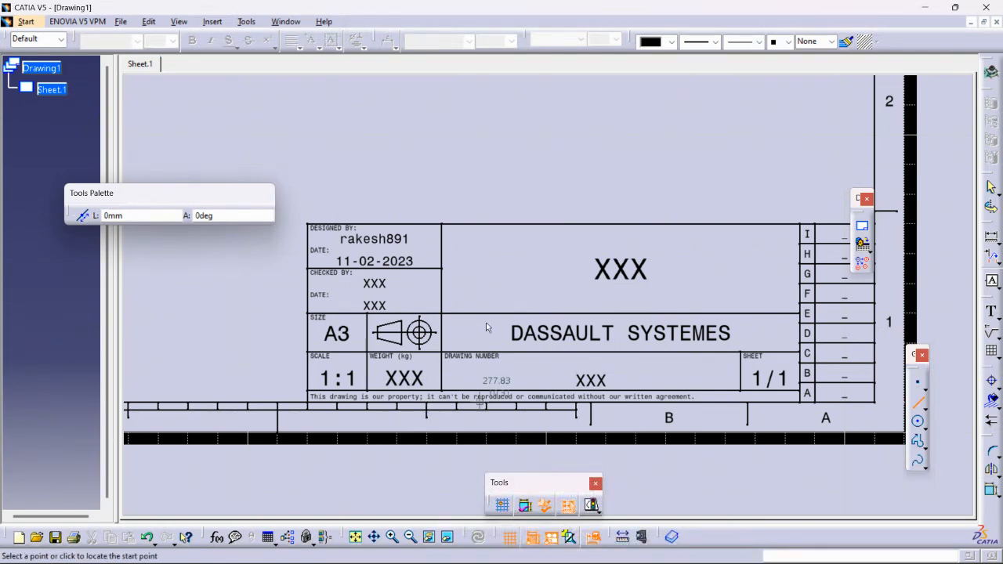
left_click(441, 269)
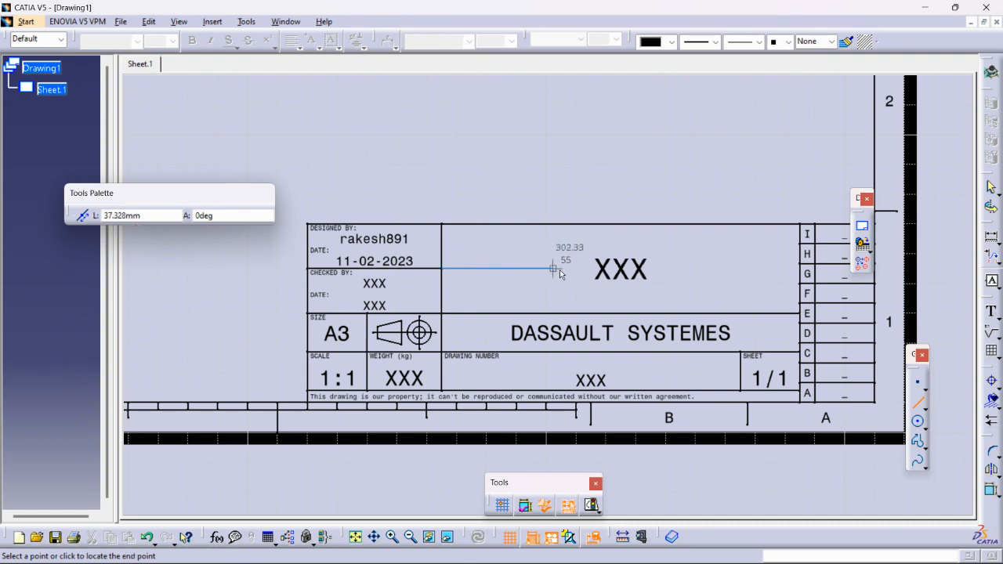
double_click(800, 269)
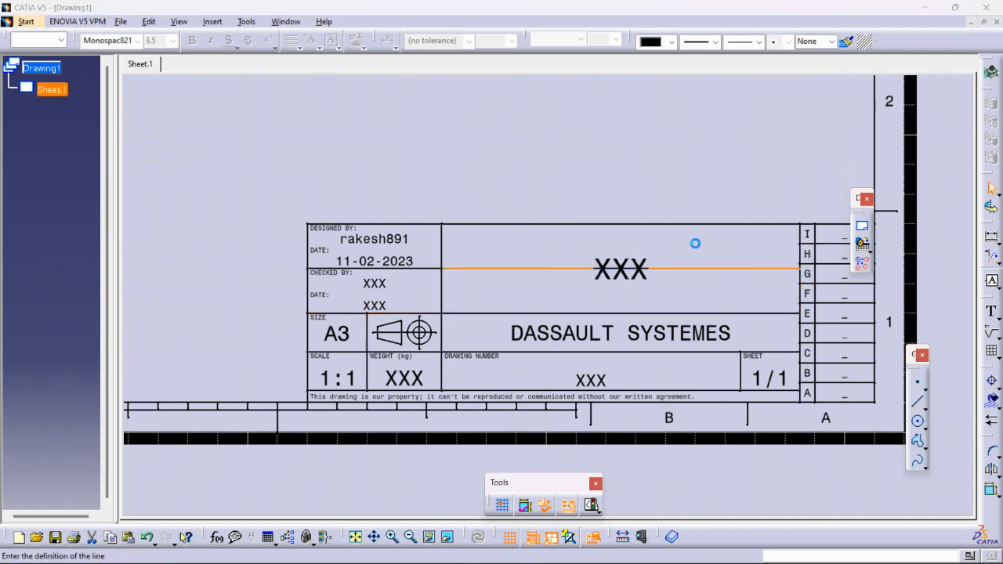
left_click(900, 506)
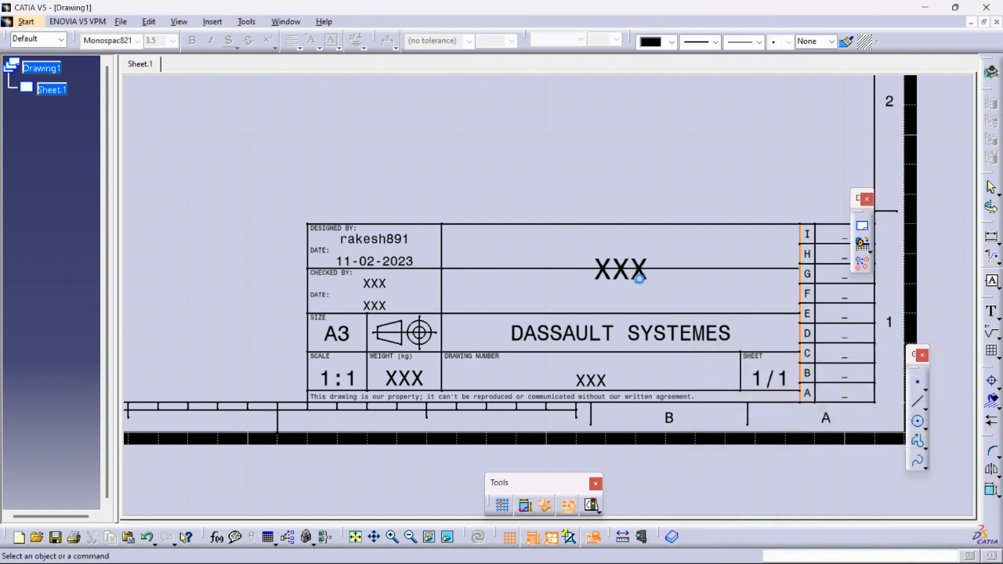
- Move the large XXX title text above the new dividing line and widen its text frame towards the cell's right edge
left_click_drag(631, 281, 616, 255)
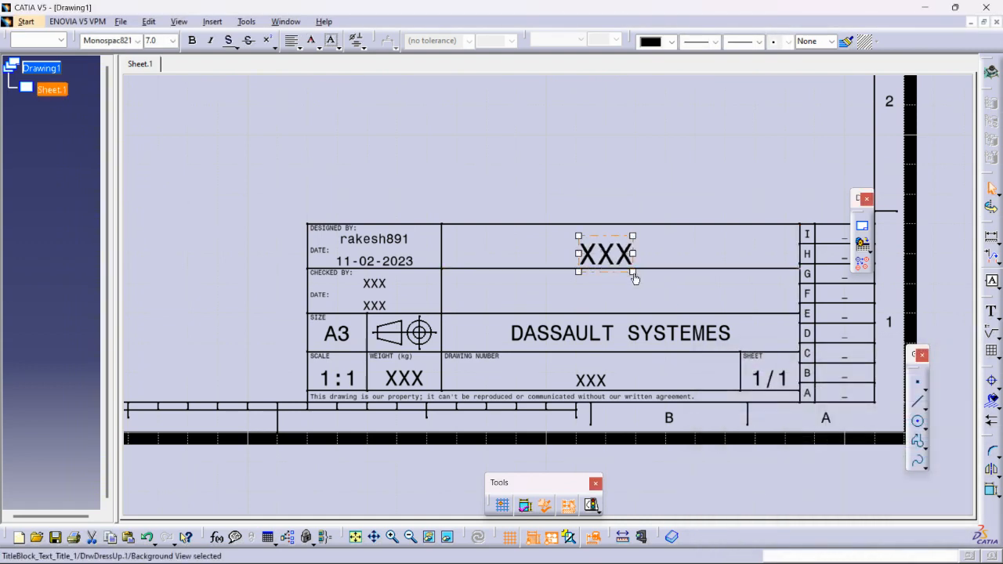
left_click_drag(623, 269, 754, 248)
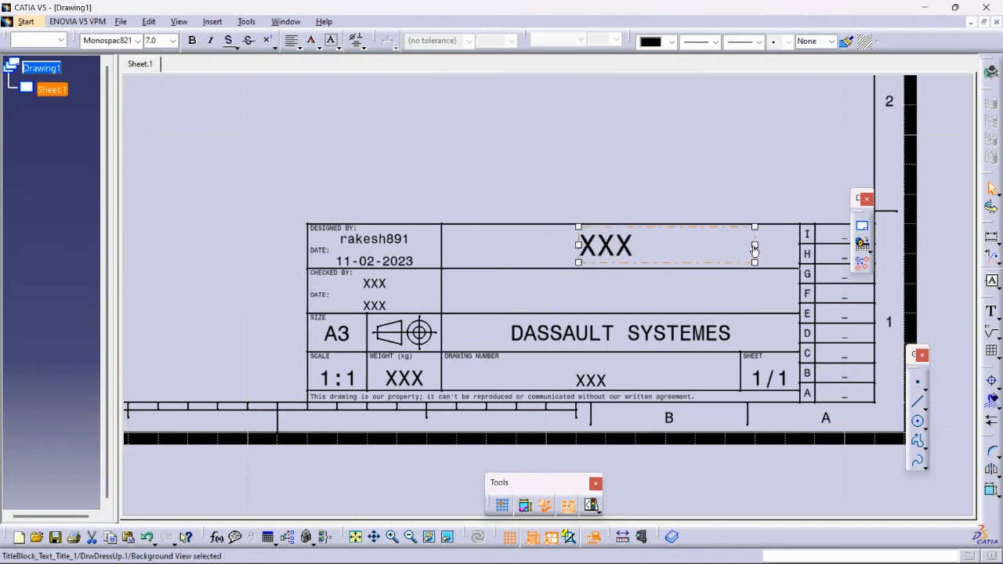
left_click_drag(654, 250, 652, 250)
left_click(662, 173)
- Switch the drawing from the edited sheet background to its working views
middle_click_drag(685, 200, 697, 355)
middle_click_drag(472, 225, 481, 189)
middle_click_drag(499, 214, 572, 292)
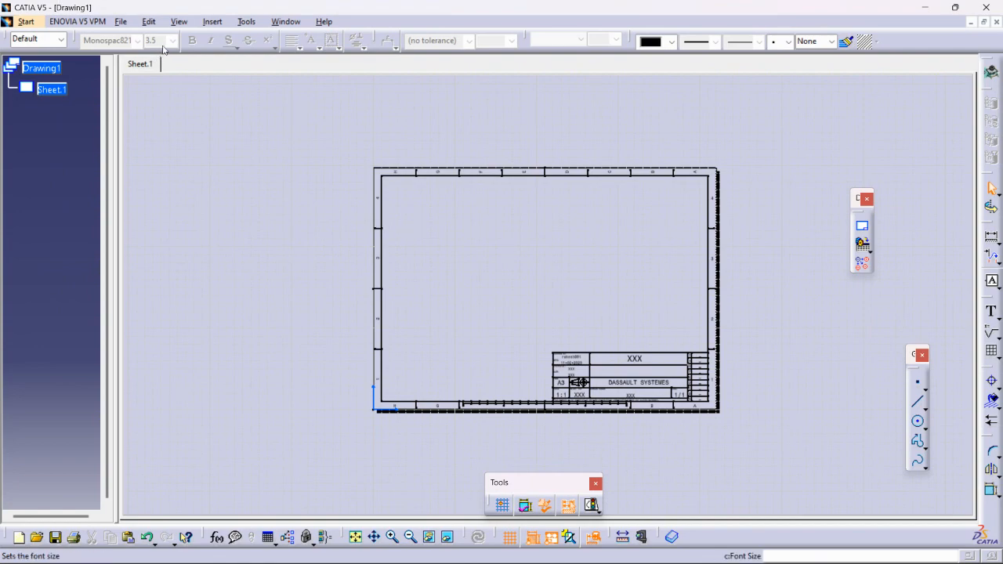
left_click(149, 21)
left_click(165, 360)
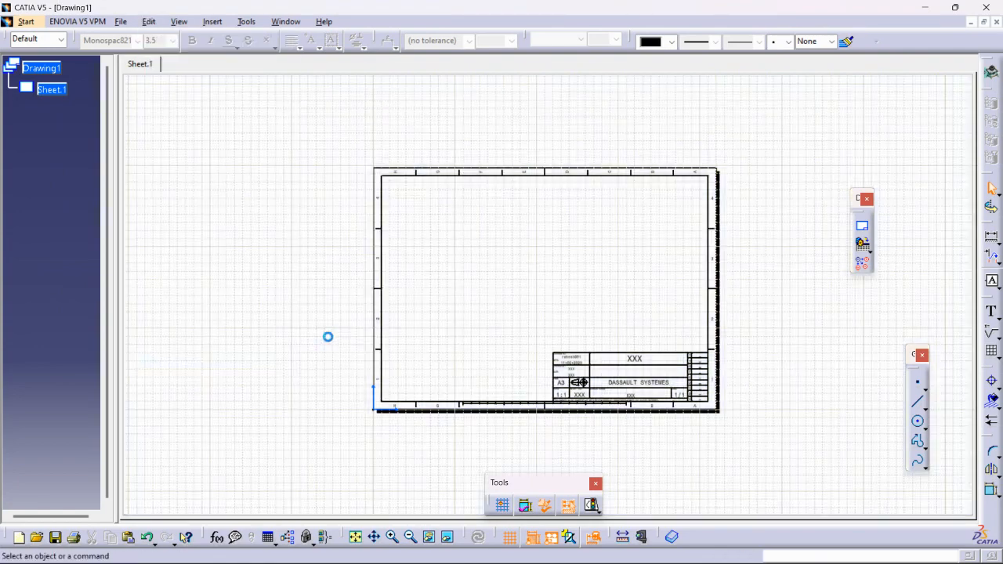
middle_click_drag(388, 335, 440, 363)
- Rearrange the Dimensioning and Views toolbars above the sheet and undock the Projections toolbar beside them
left_click_drag(549, 76, 820, 102)
left_click_drag(429, 82, 576, 95)
left_click_drag(794, 106, 750, 84)
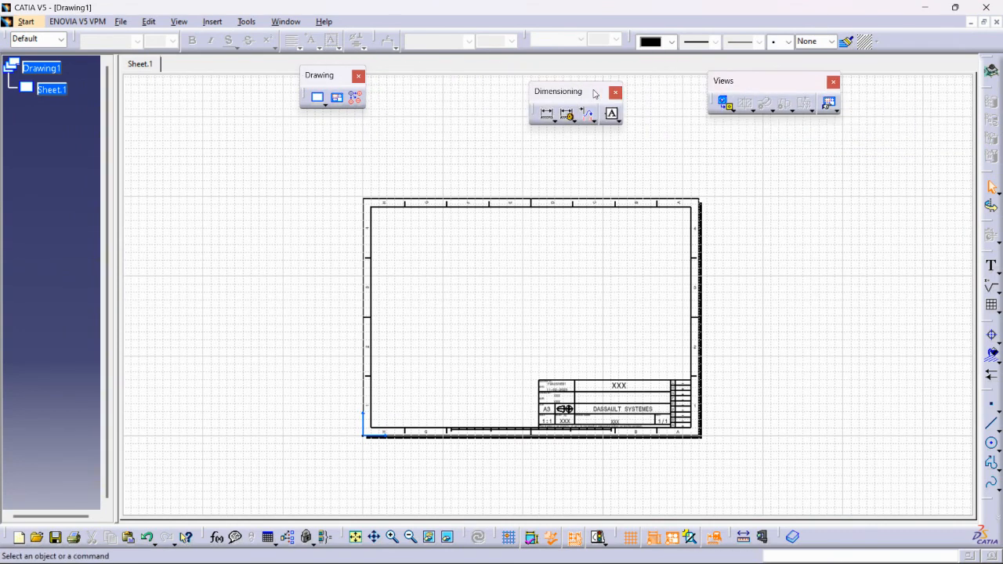
left_click_drag(585, 87, 570, 74)
left_click_drag(749, 87, 663, 76)
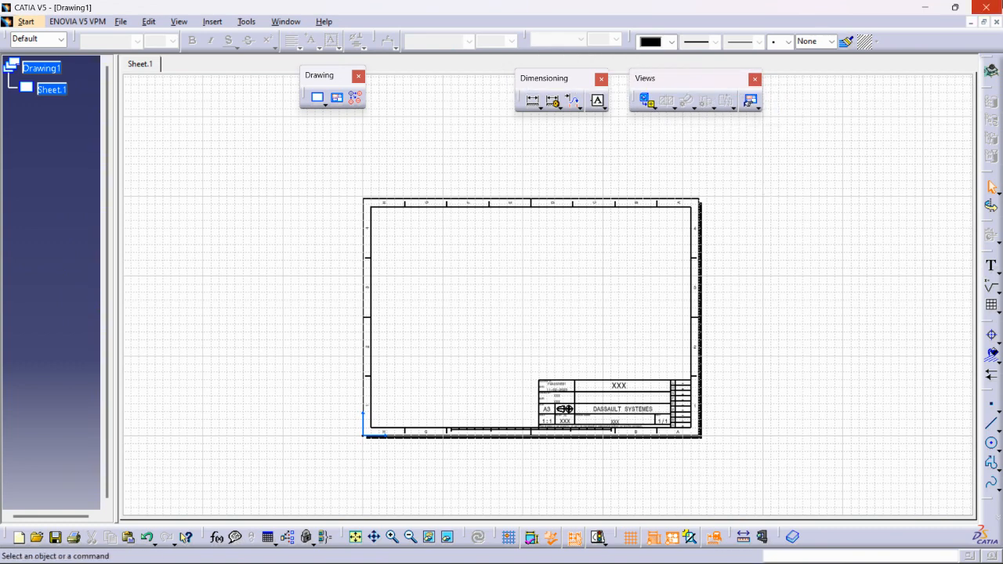
left_click_drag(549, 82, 509, 83)
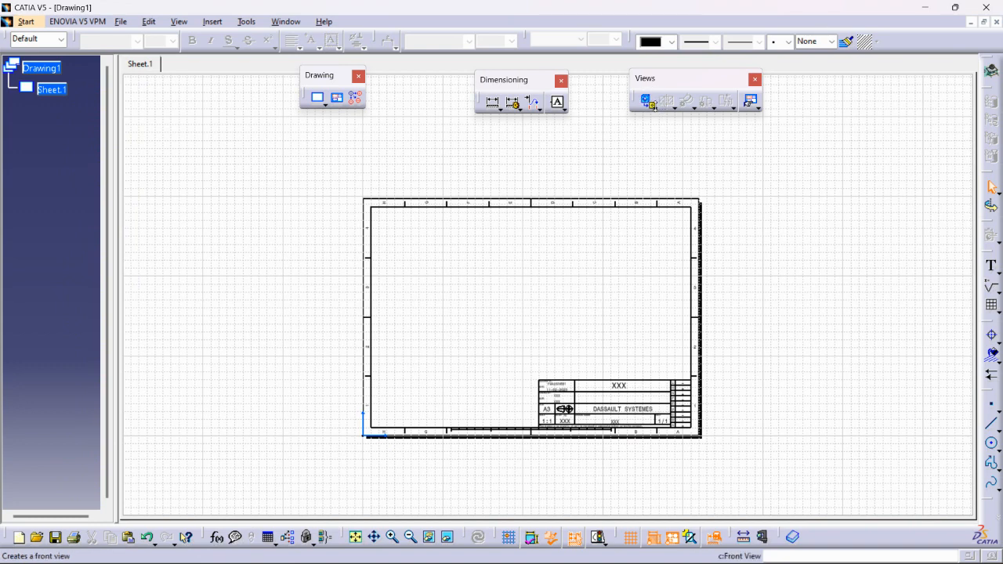
left_click(654, 108)
left_click_drag(660, 117, 855, 83)
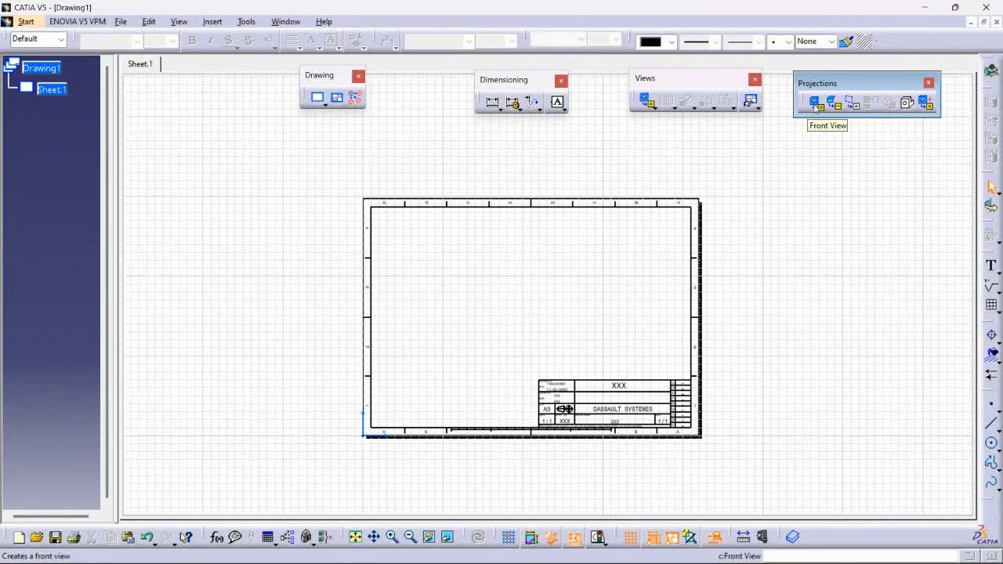
- Switch to the Part1 window, expand PartBody and open Pad.1's Sketch.1 for editing
left_click(285, 22)
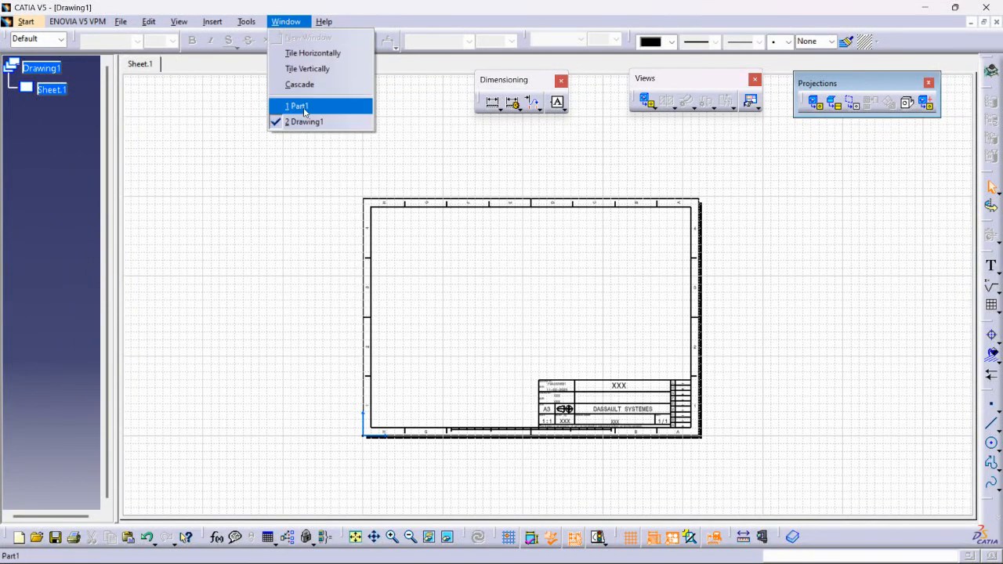
left_click(305, 112)
middle_click_drag(616, 224, 488, 255)
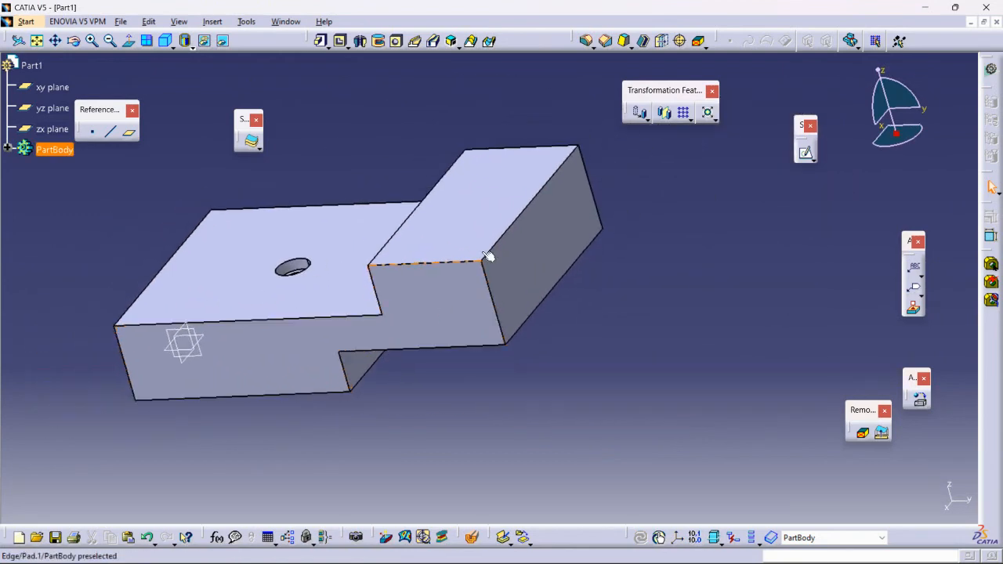
left_click(6, 148)
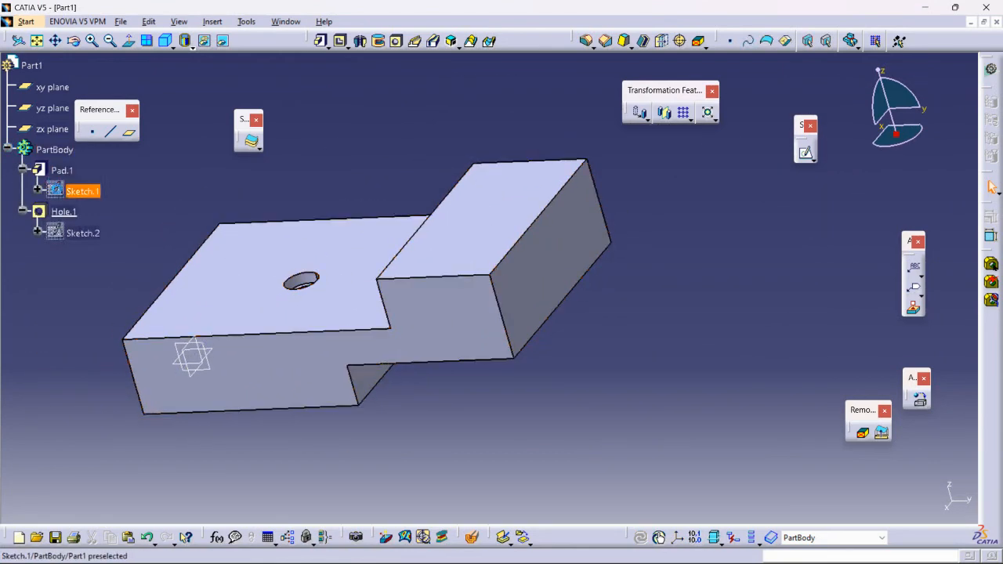
double_click(83, 192)
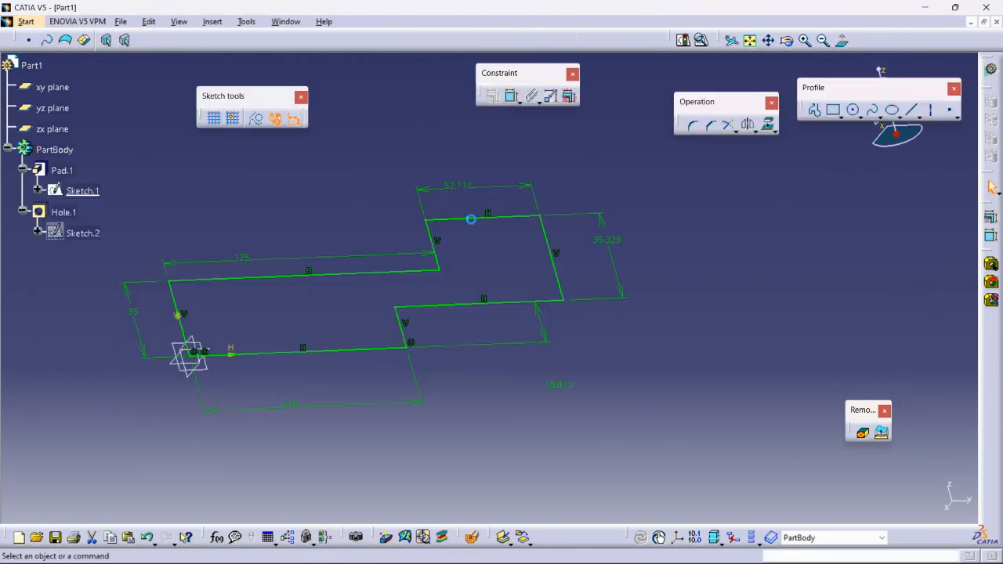
- Set the height dimension of the stepped profile's raised right-hand section to 50 mm
double_click(649, 235)
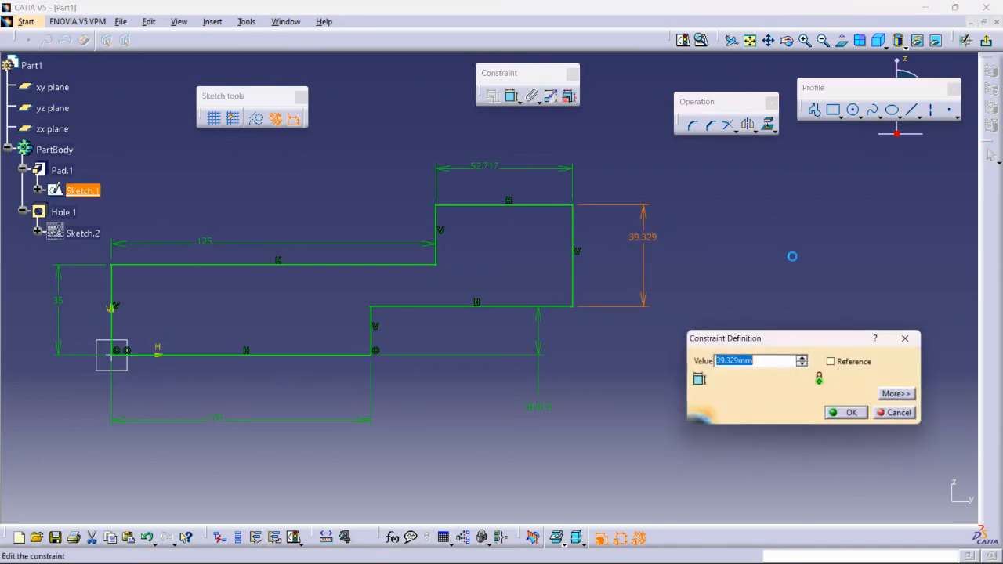
type("50")
key("Return")
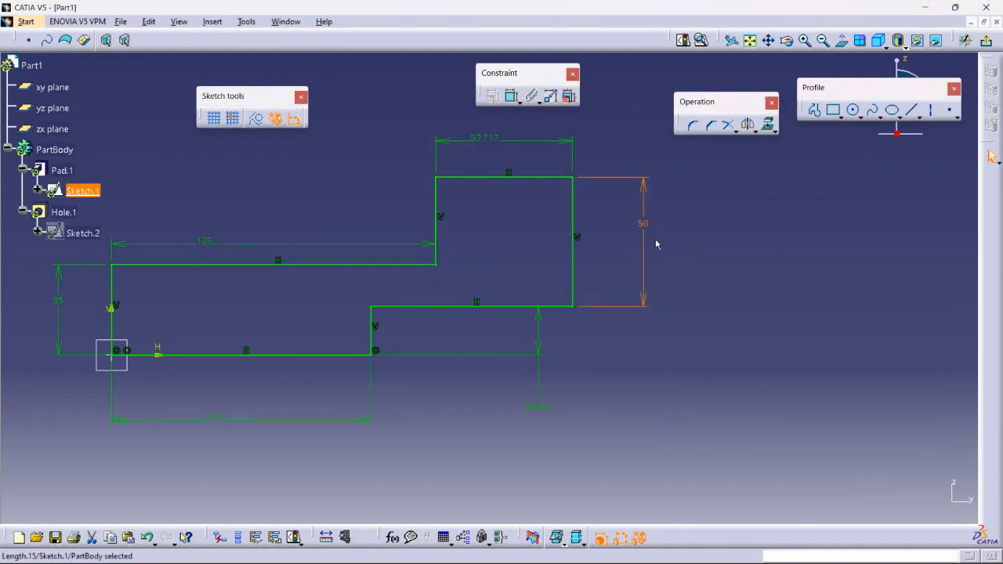
- Set the width dimension of the stepped profile's raised section to 75 mm and exit the sketch
double_click(484, 138)
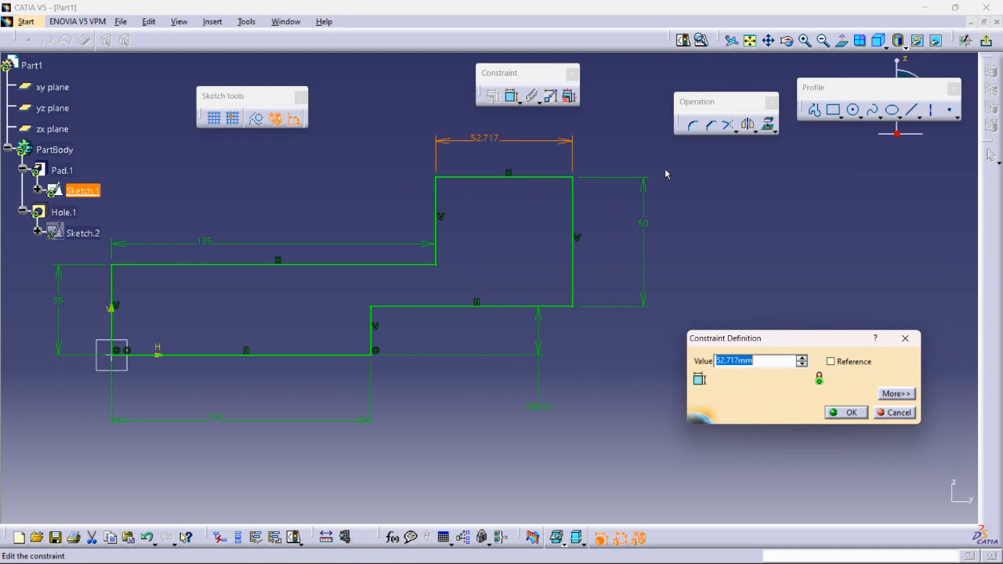
type("75")
key("Return")
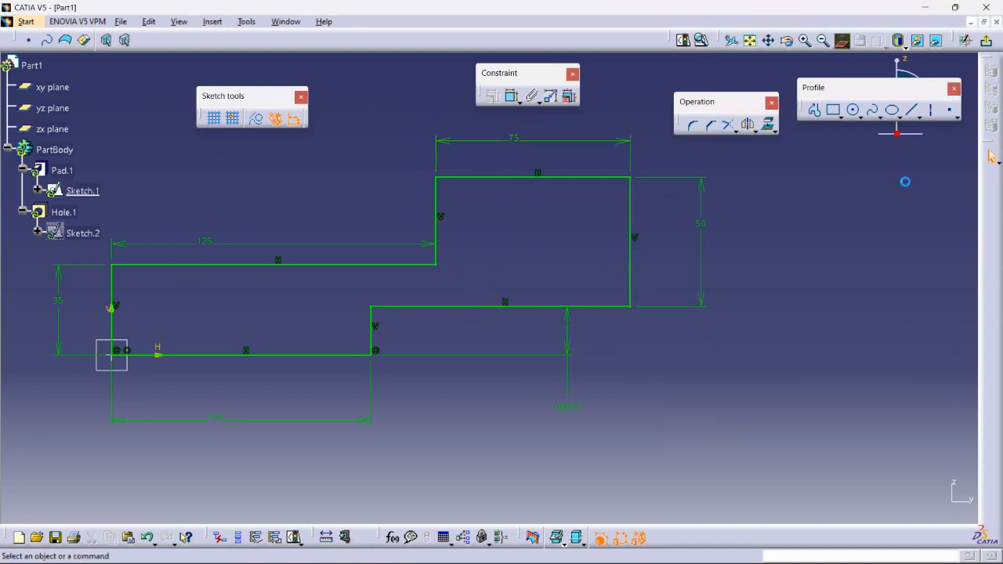
left_click(986, 40)
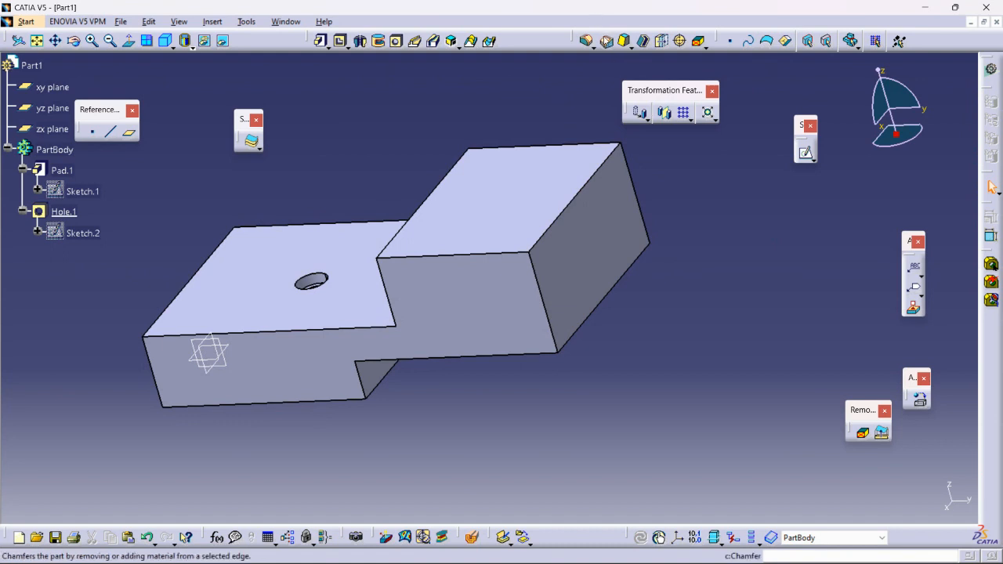
- Chamfer the upper outer edge of the block's raised section with a 17 mm length and 45° angle
left_click(605, 39)
left_click(566, 216)
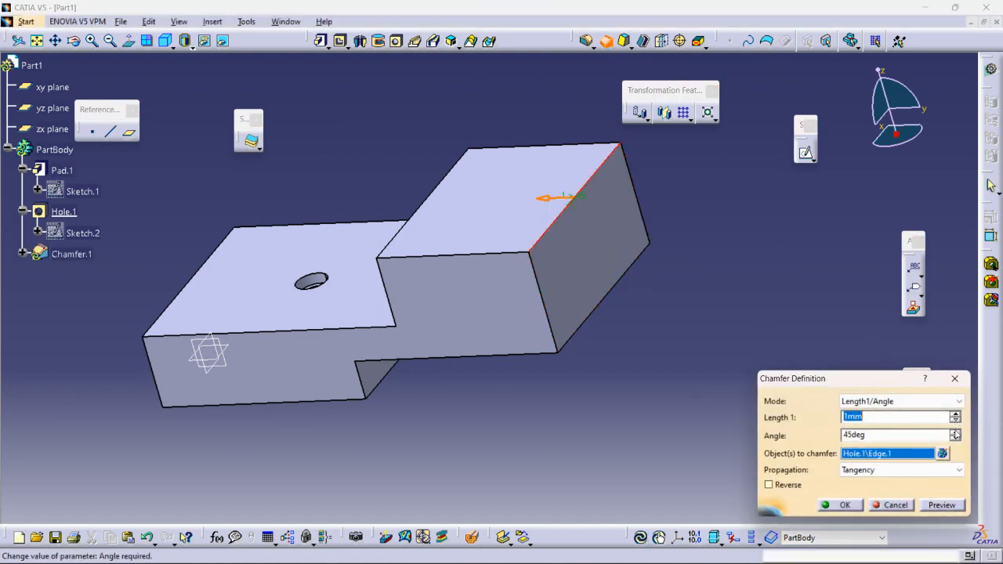
left_click(956, 416)
left_click(956, 415)
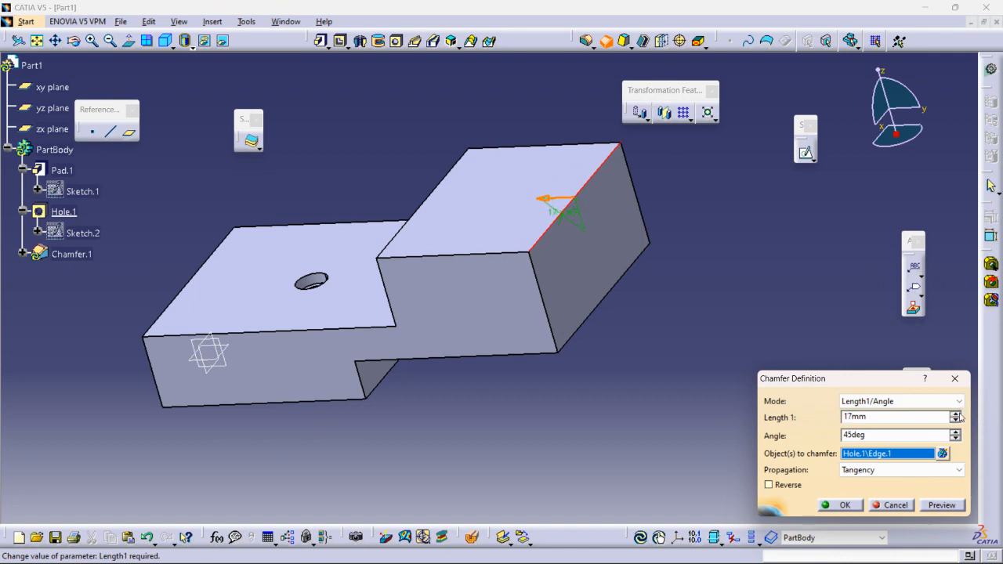
left_click(839, 505)
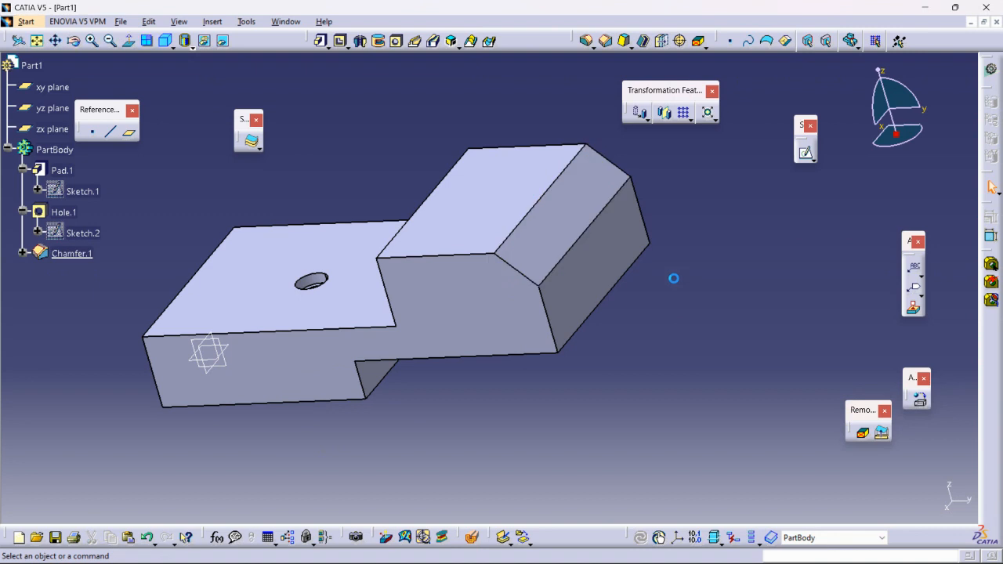
left_click(805, 152)
left_click(577, 228)
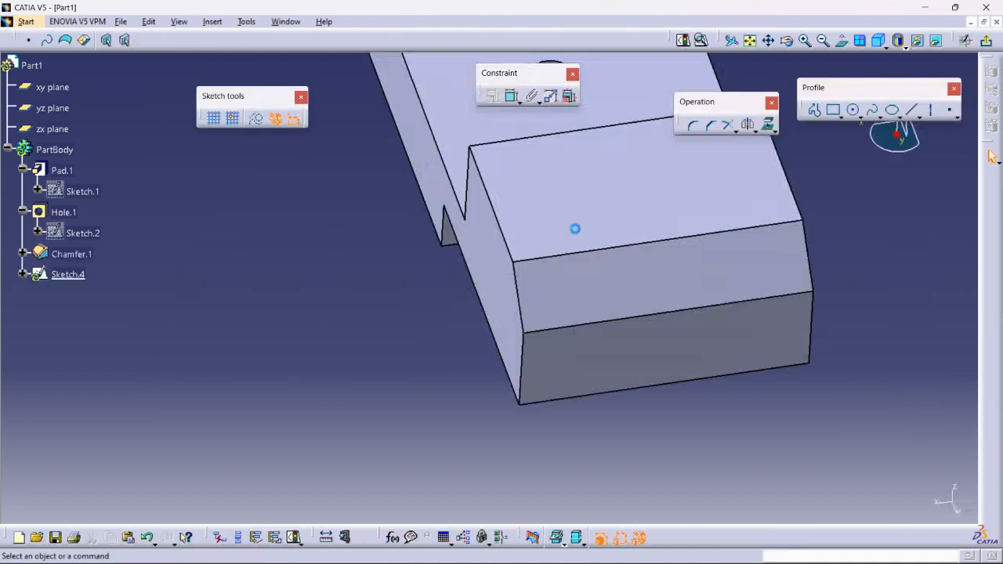
middle_click_drag(725, 241, 575, 288)
middle_click_drag(636, 258, 625, 285)
mouse_move(544, 127)
middle_mouse_down()
mouse_move(558, 222)
mouse_move(594, 230)
mouse_move(594, 182)
middle_mouse_up()
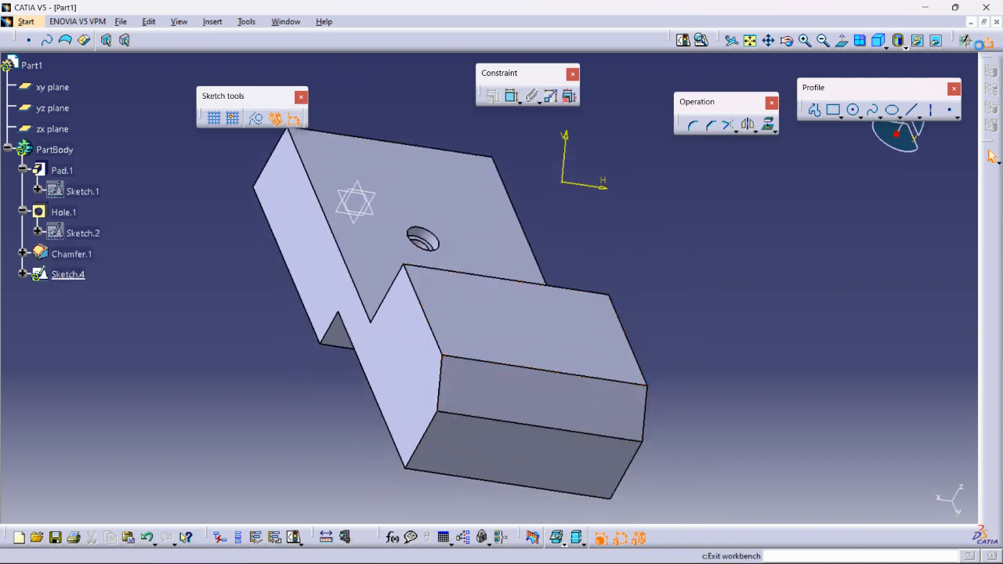
left_click(986, 40)
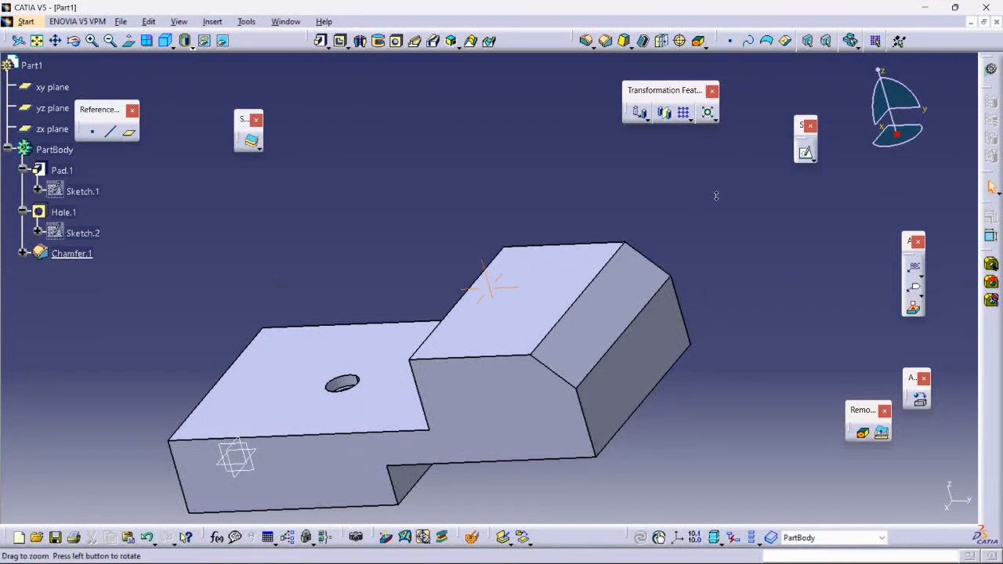
- Create a positioned sketch on the sloped chamfer face with its origin at the face's barycenter
middle_click_drag(672, 229, 663, 221)
left_click(813, 159)
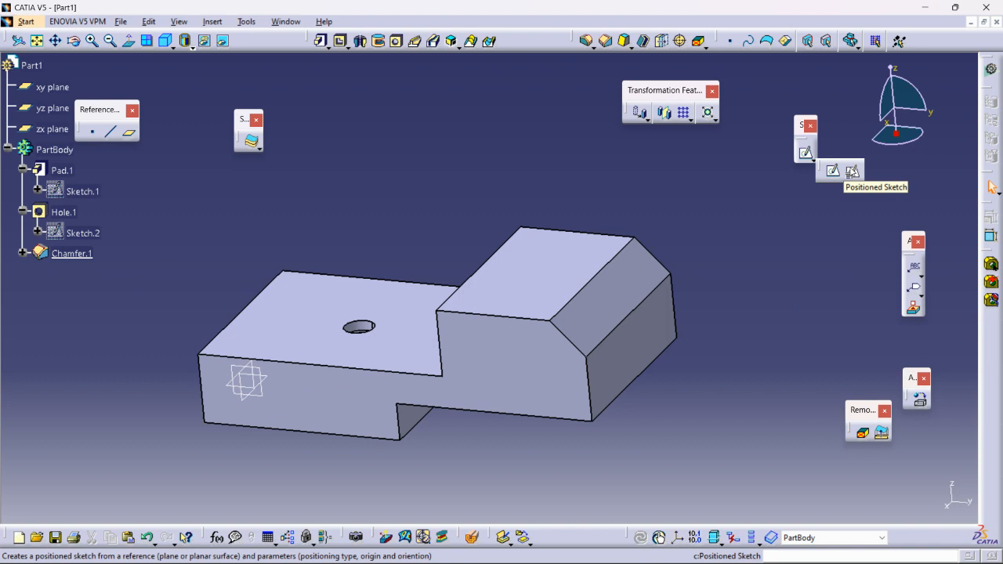
left_click(854, 172)
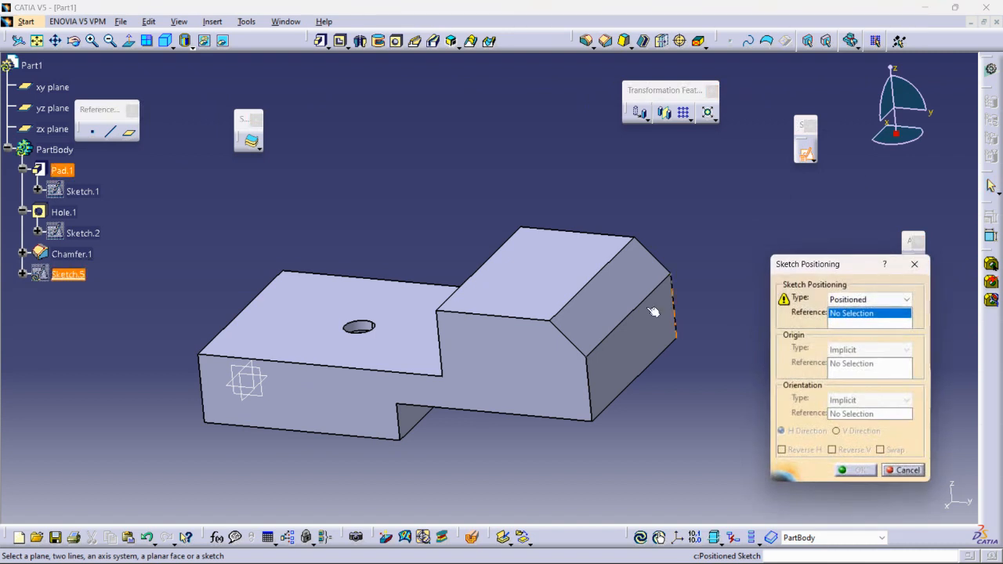
left_click(619, 299)
left_click(853, 352)
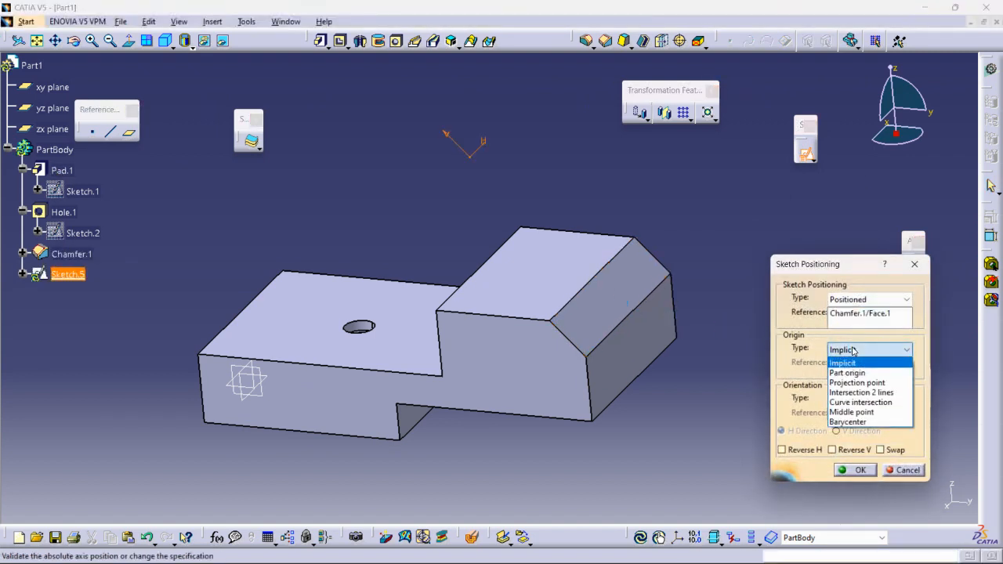
left_click(854, 423)
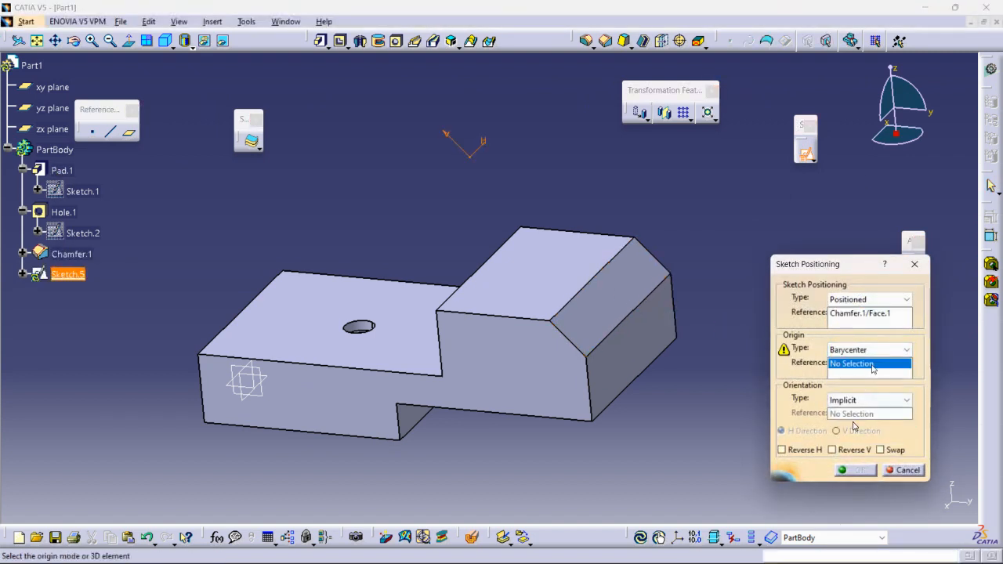
left_click(651, 291)
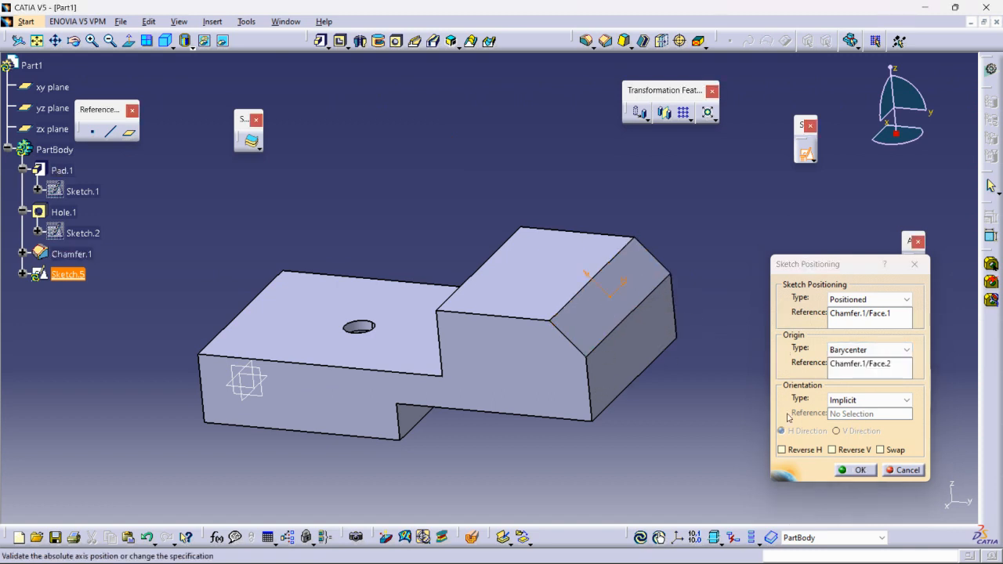
left_click(851, 471)
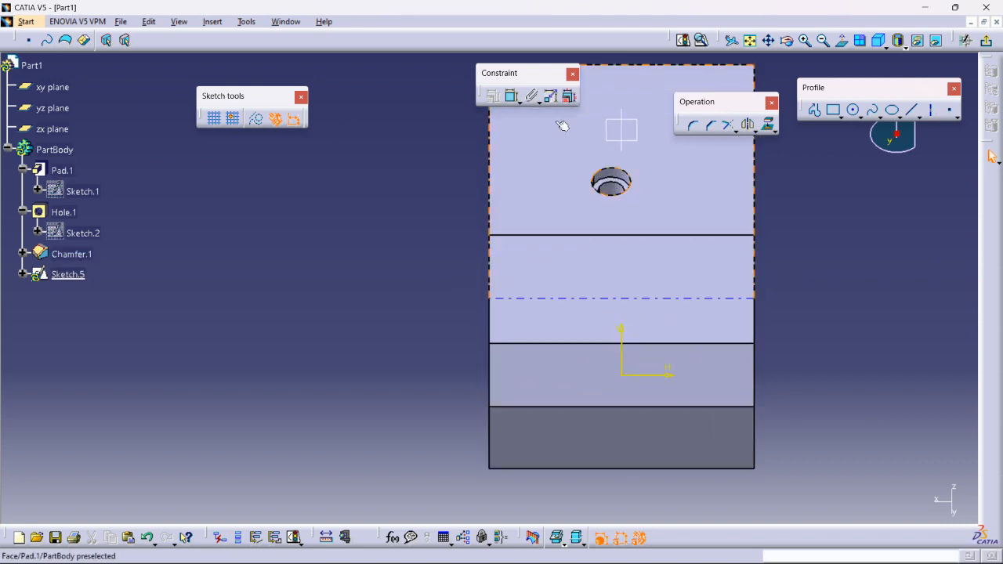
- Sketch an ellipse centred on the sketch origin with a horizontal major radius of about 14 mm and minor radius of about 7 mm
left_click(854, 110)
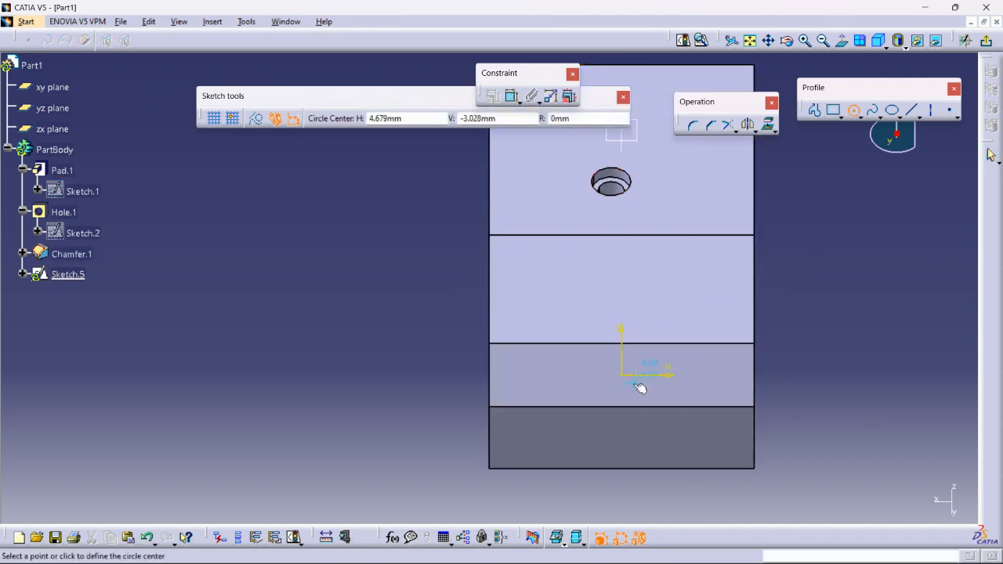
left_click(894, 110)
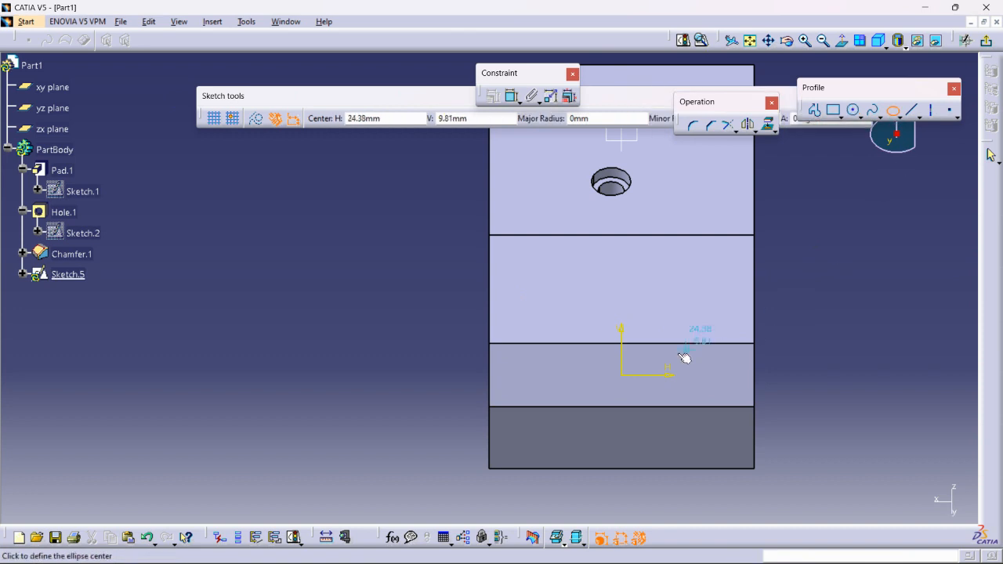
left_click(632, 377)
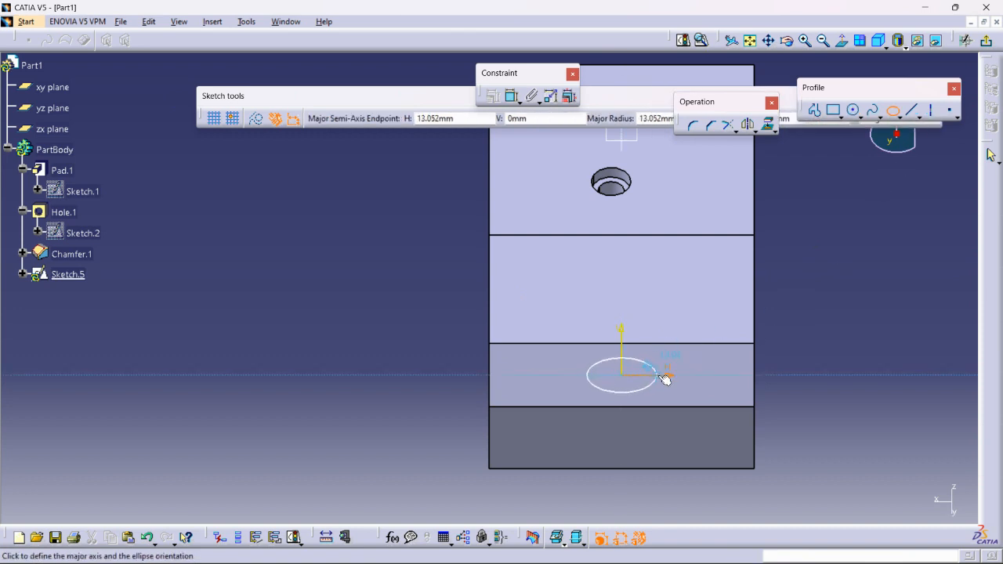
left_click(664, 373)
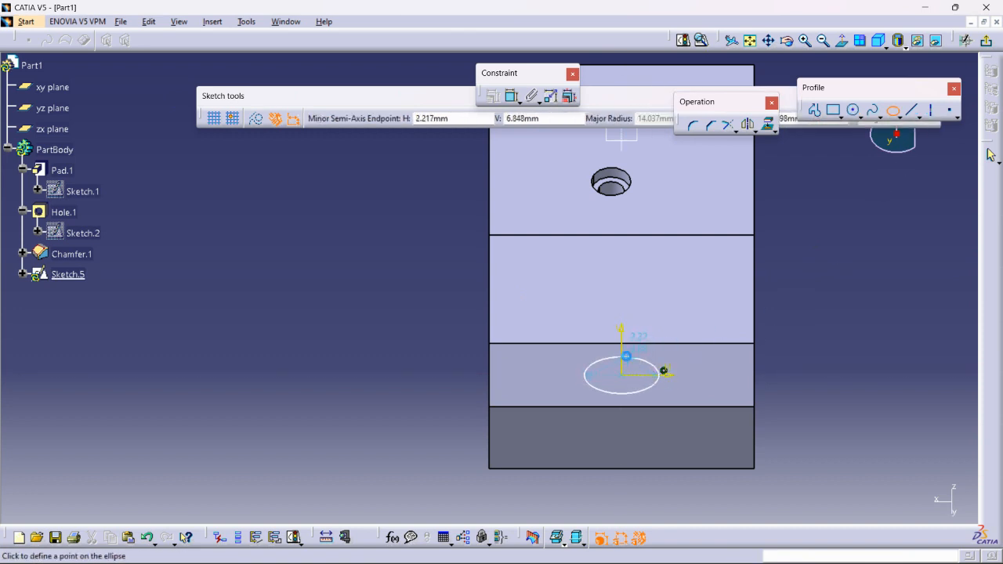
left_click(627, 356)
- Dimension the ellipse's horizontal major diameter, placing the dimension below the block
middle_click_drag(838, 315, 790, 329)
left_click(511, 96)
left_click(527, 371)
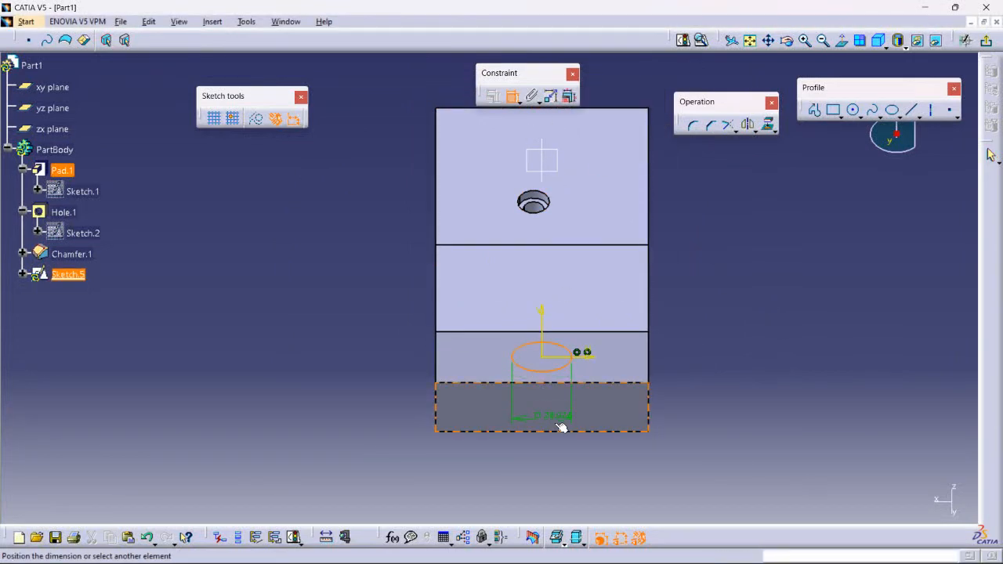
left_click(551, 467)
- Dimension the ellipse's vertical minor semi-axis, placing the dimension beside the block
left_click(570, 359)
middle_click_drag(760, 355, 824, 303)
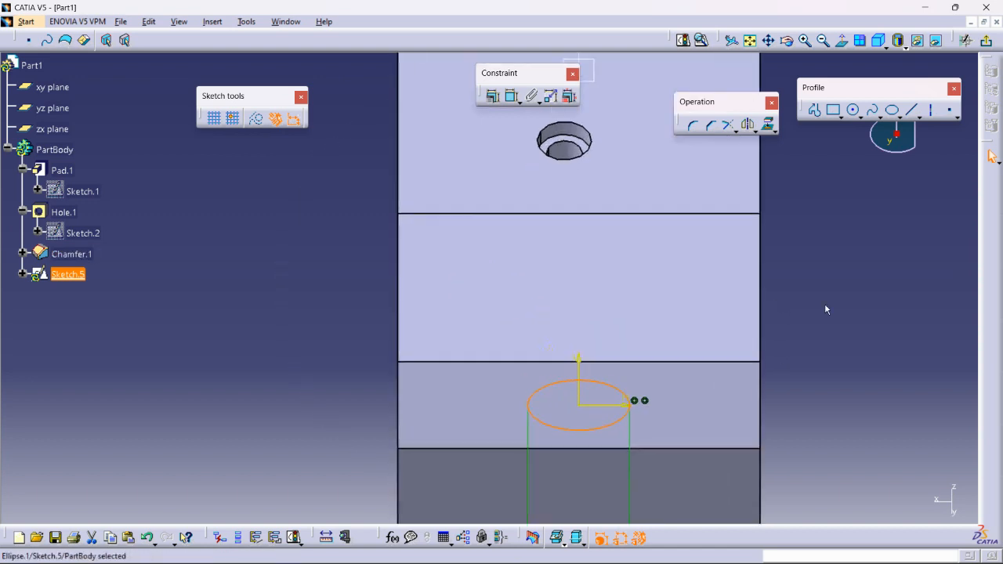
left_click(823, 305)
middle_click_drag(757, 334, 729, 303)
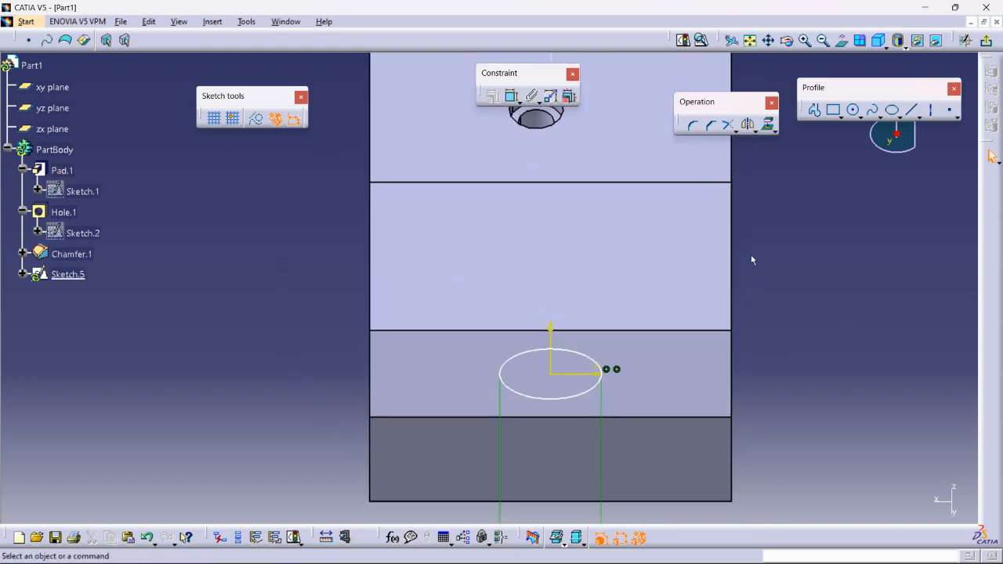
left_click(510, 95)
left_click(572, 367)
left_click(570, 350)
left_click(801, 375)
middle_click_drag(822, 417, 812, 402)
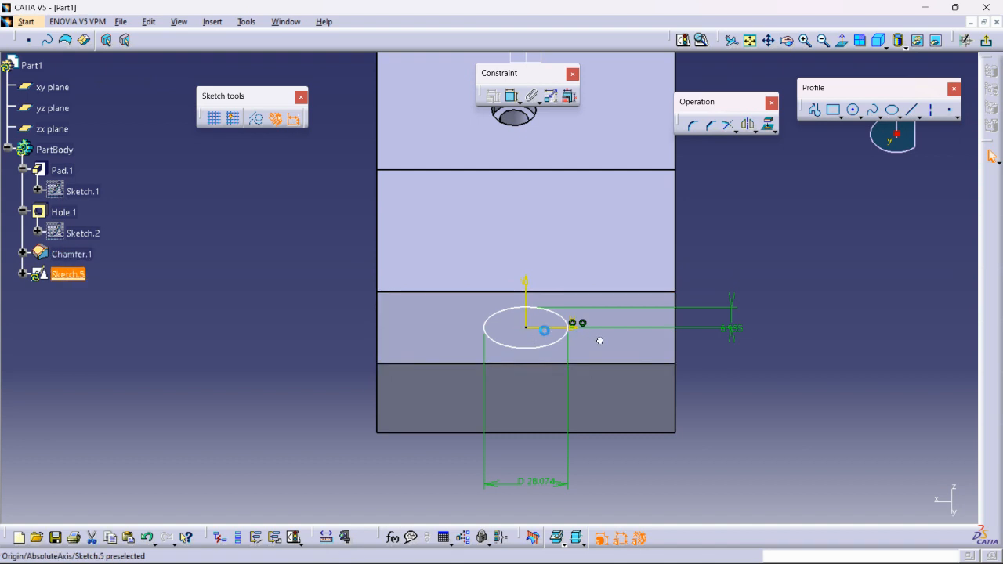
left_click(810, 447)
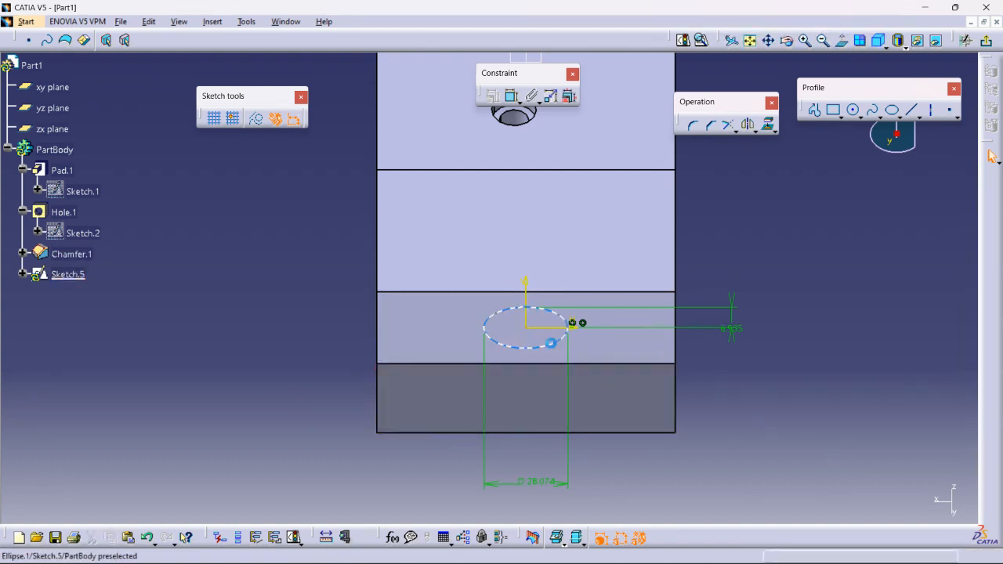
left_click(589, 325)
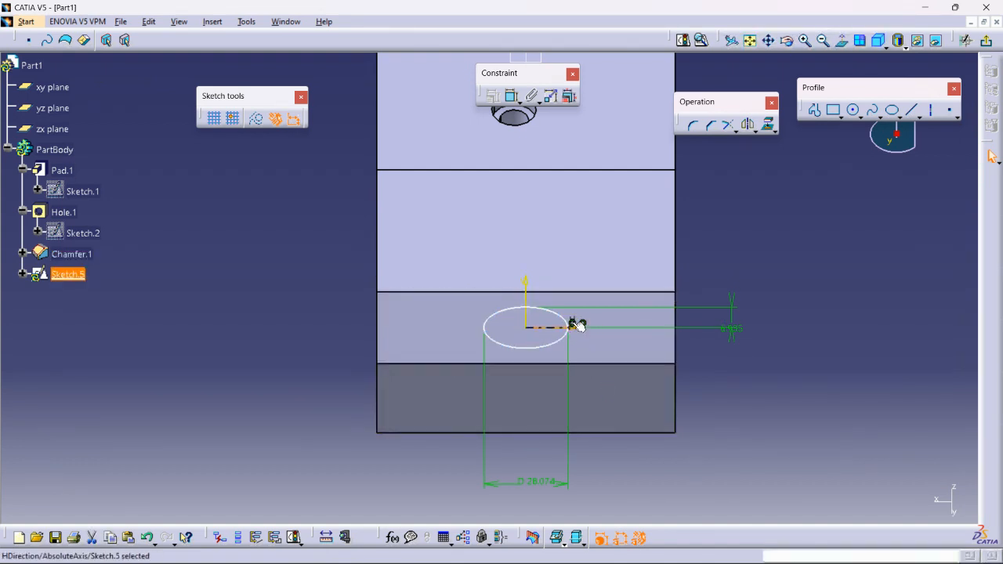
left_click(810, 383)
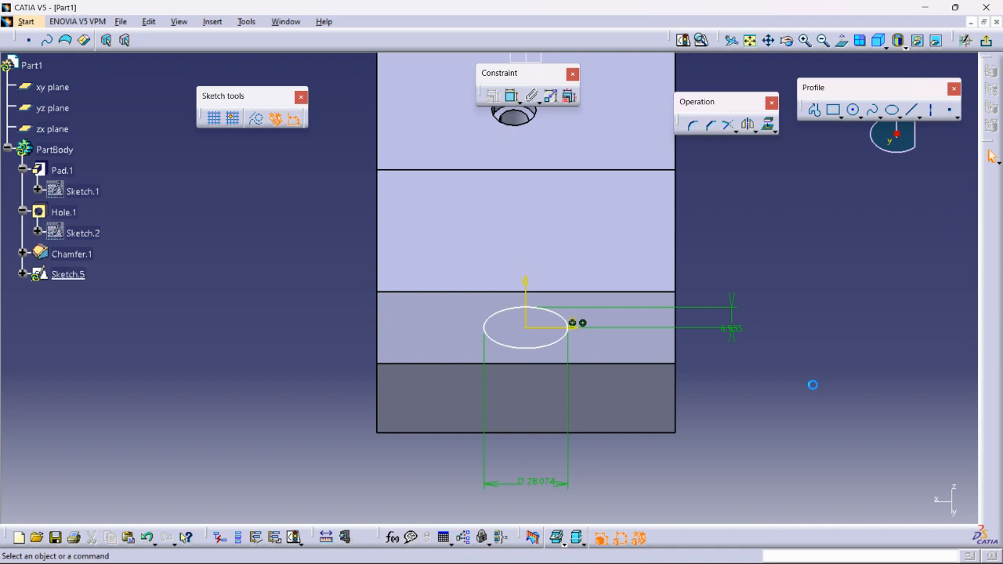
left_click(584, 324)
left_click(891, 366)
left_click(792, 453)
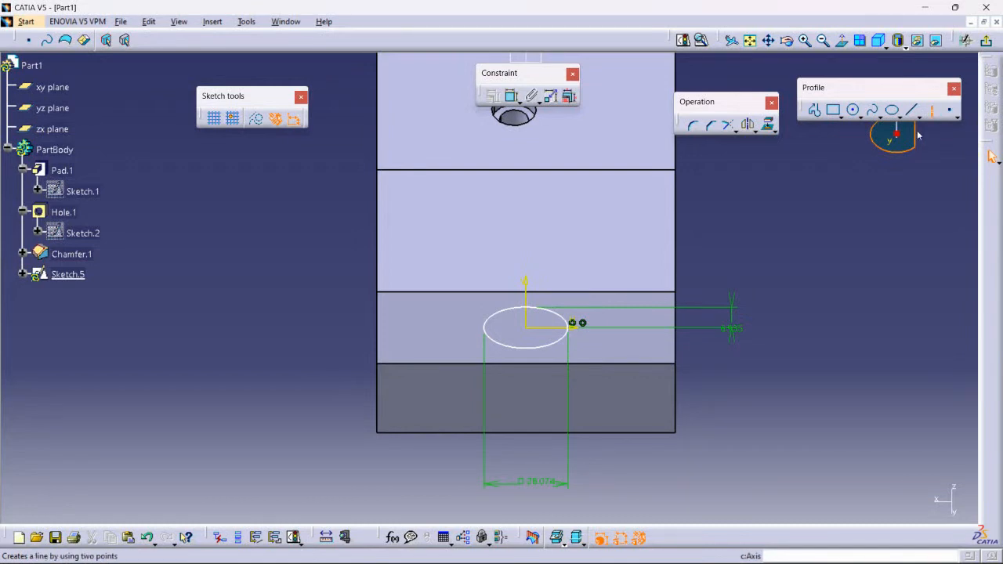
- Draw a horizontal axis line about 14 mm long from the ellipse's centre to its right-hand end point
middle_click_drag(576, 360, 590, 172)
mouse_move(648, 365)
middle_mouse_down()
mouse_move(433, 222)
mouse_move(316, 175)
middle_mouse_up()
left_click(377, 312)
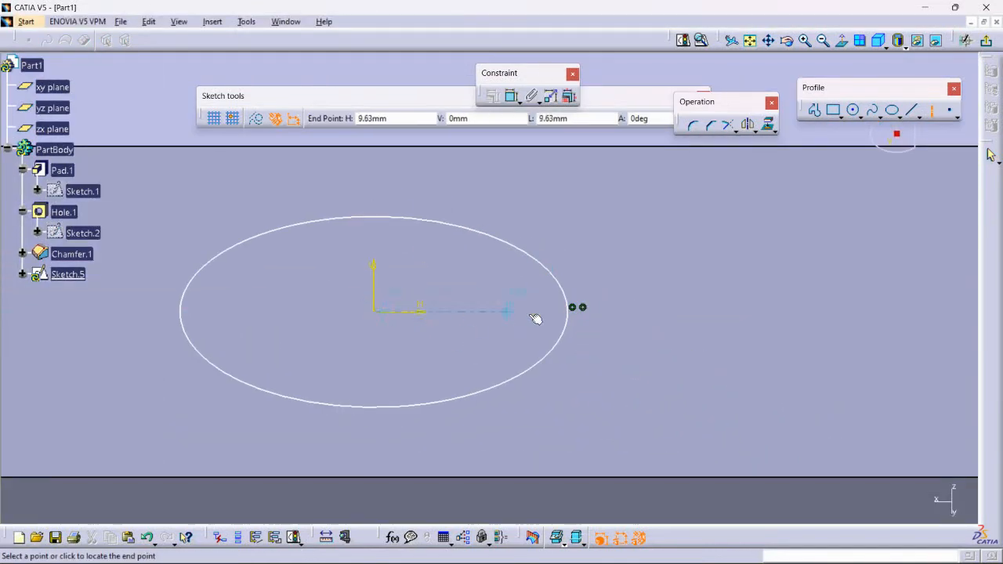
double_click(567, 310)
middle_click_drag(638, 357, 680, 439)
left_click(841, 485)
left_click(896, 505)
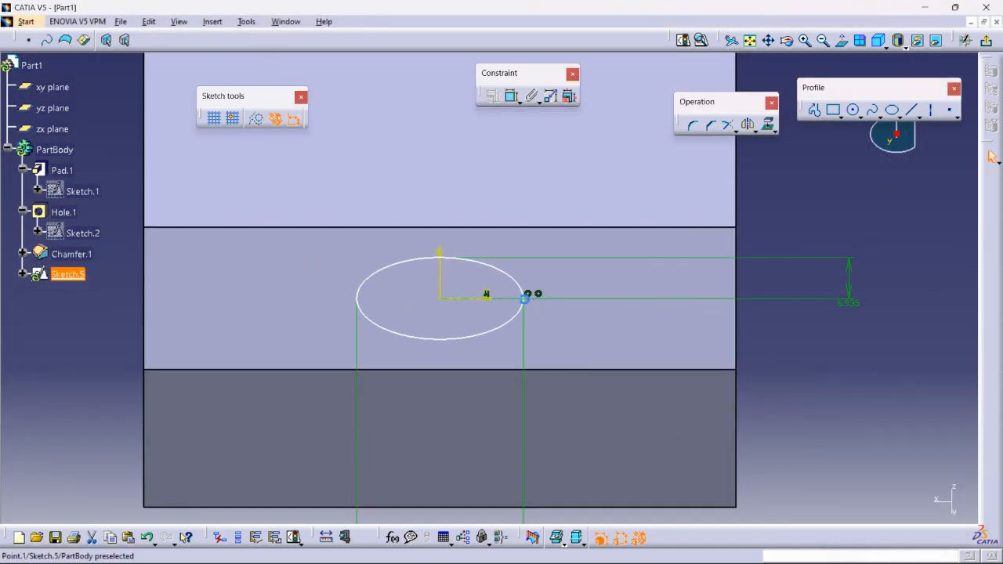
left_click(472, 335)
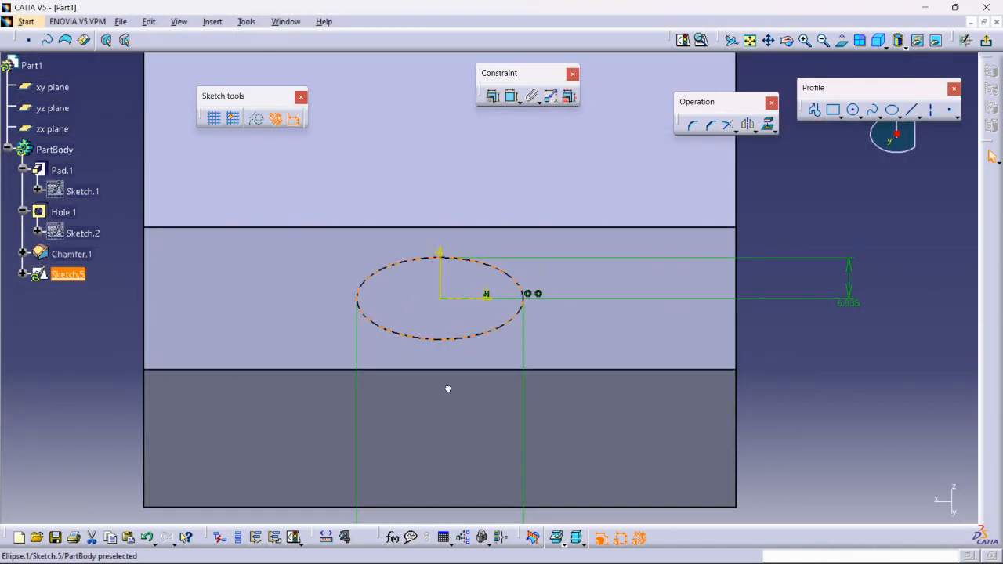
middle_click_drag(656, 329, 755, 364)
left_click(755, 365)
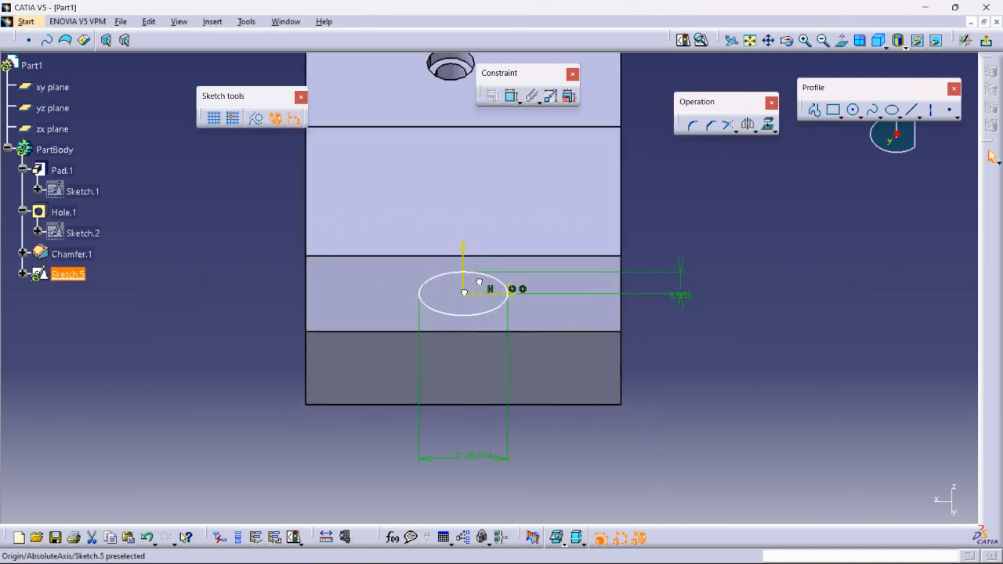
left_click(440, 312)
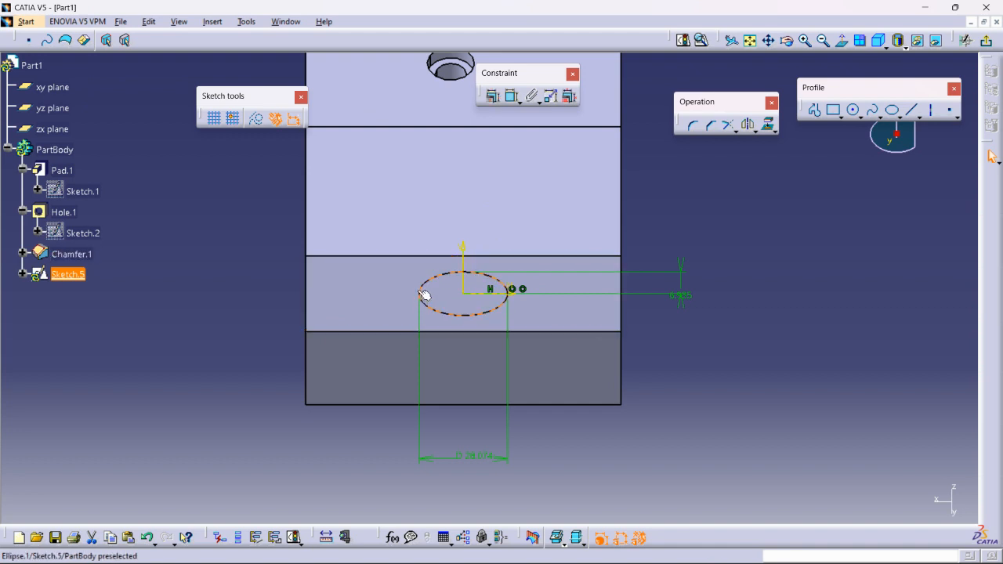
left_click(683, 389)
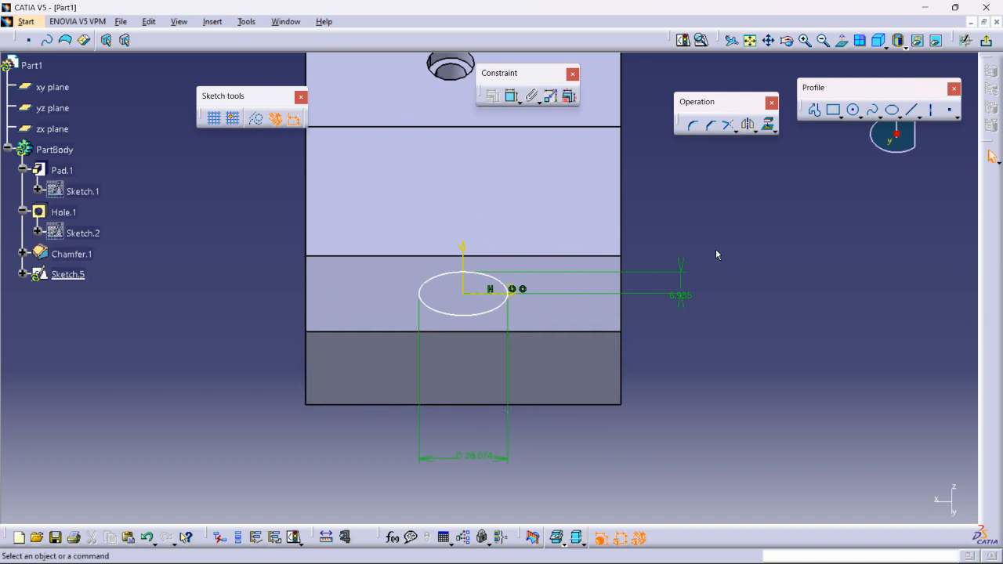
left_click(499, 281)
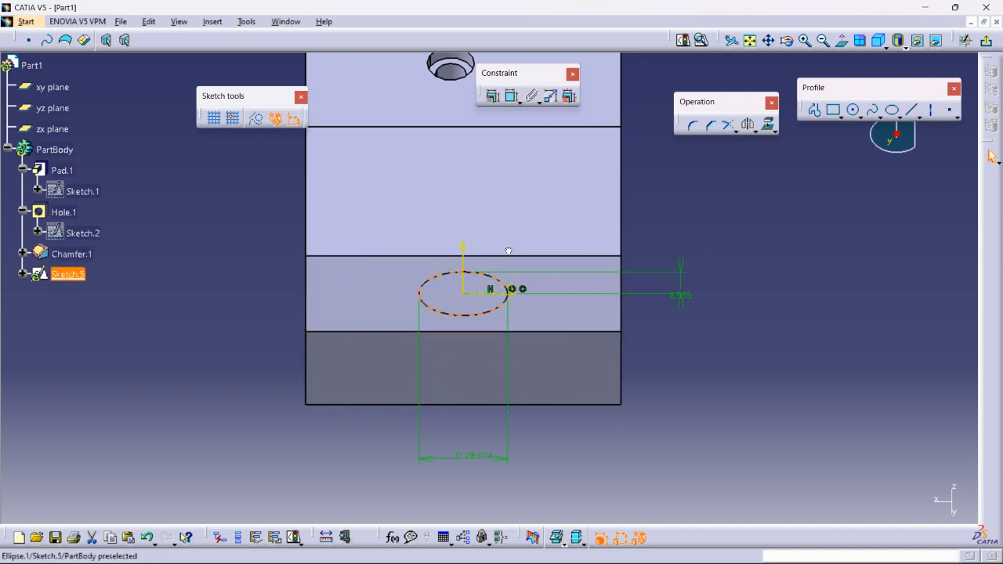
middle_click_drag(768, 324, 765, 346)
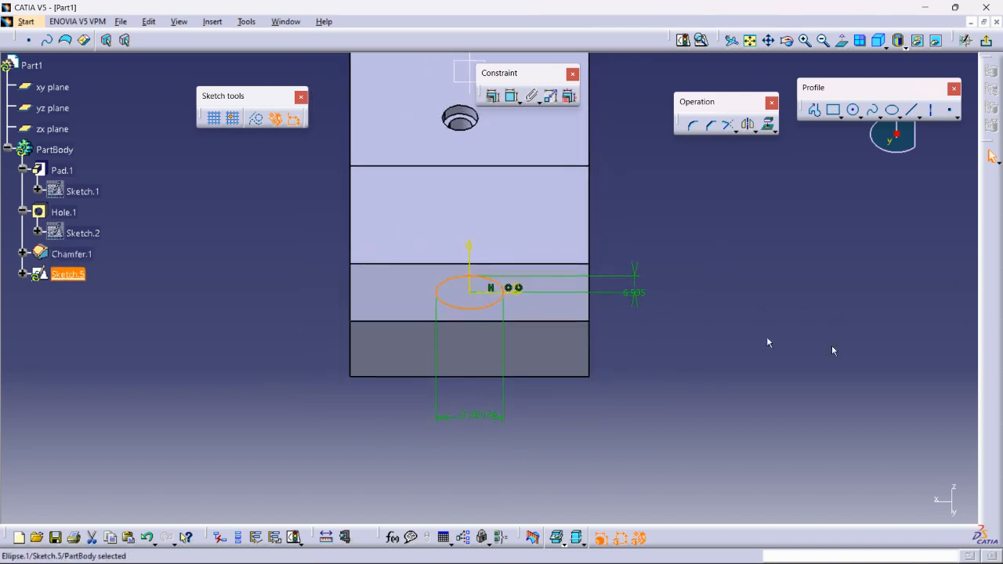
- Leave the ellipse sketch and reopen it to inspect the ellipse and its constraints on the sloped face
left_click(985, 41)
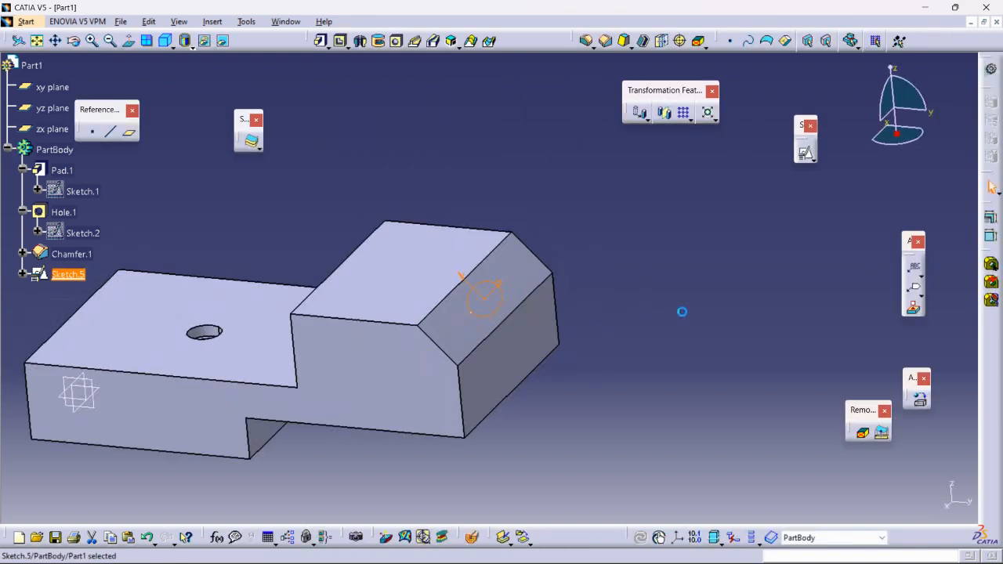
double_click(500, 304)
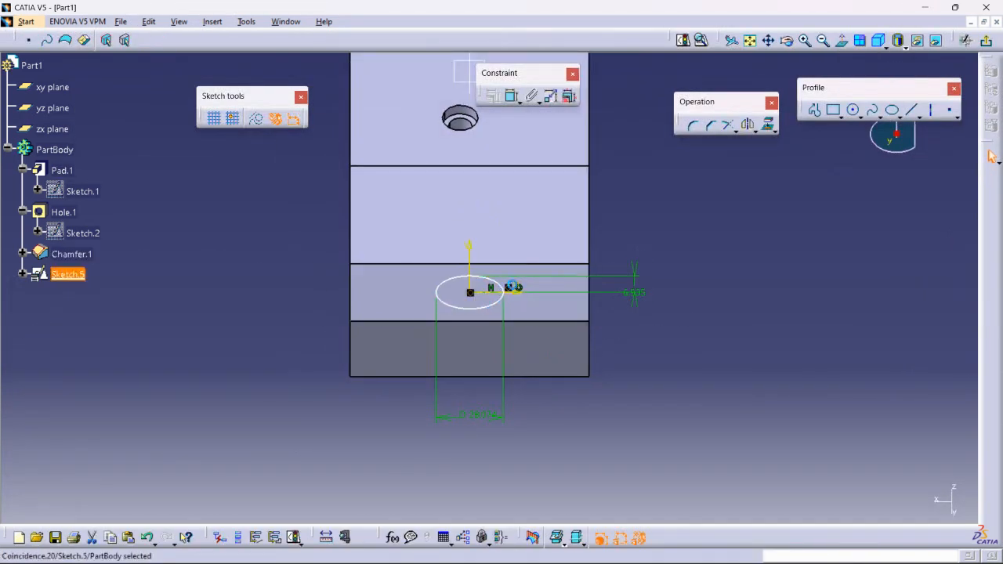
left_click(604, 315)
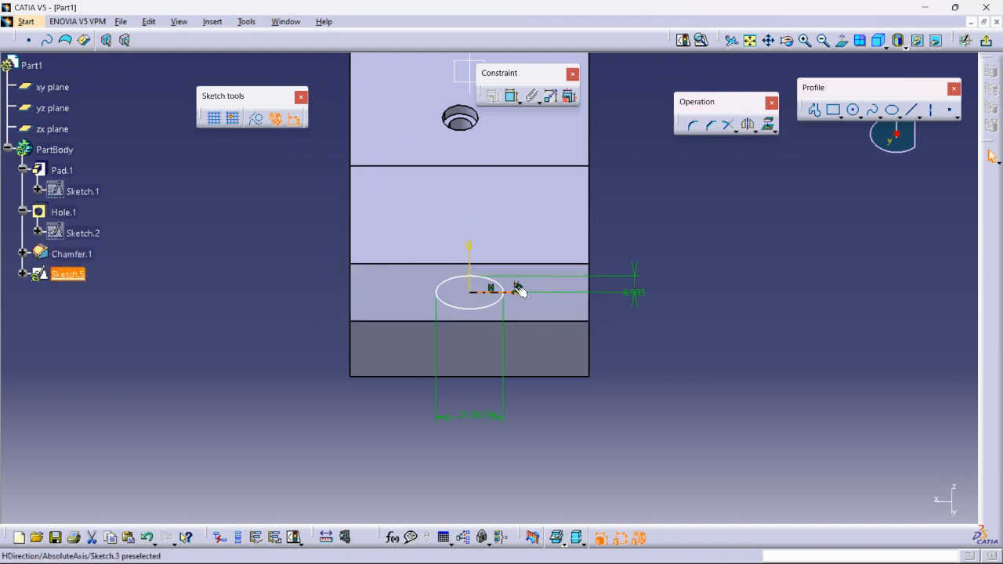
middle_click_drag(735, 369, 759, 266)
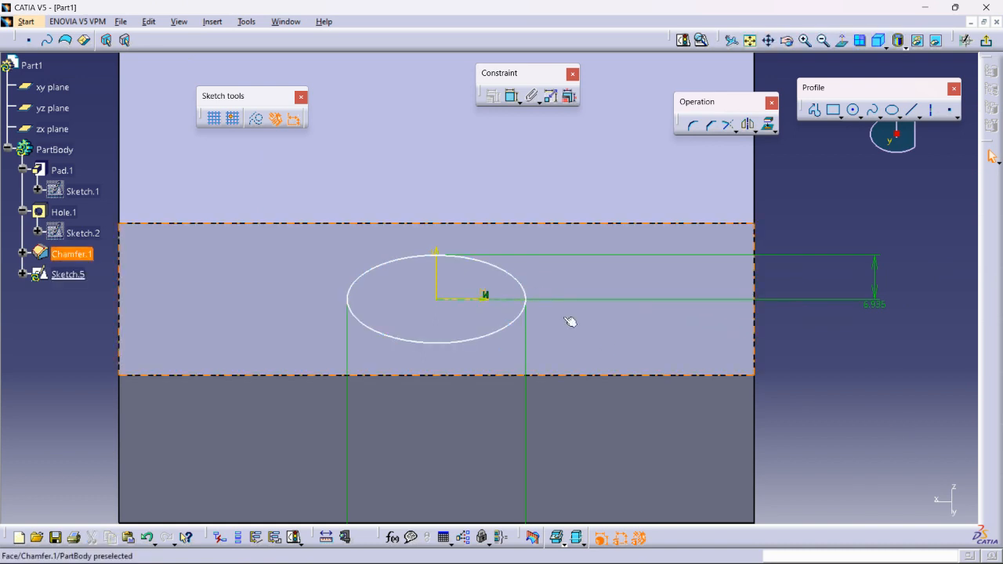
left_click(509, 276)
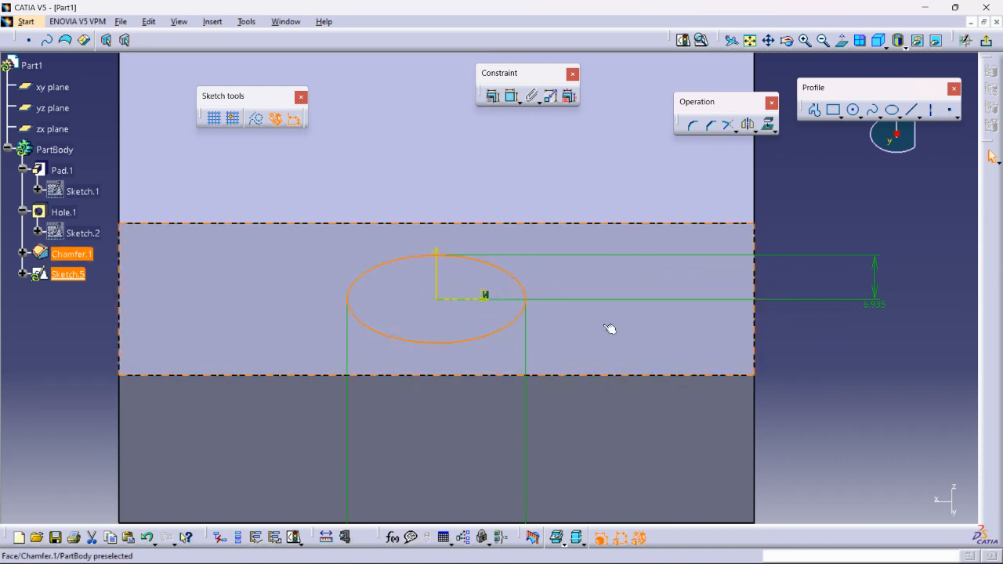
middle_click_drag(654, 310, 690, 366)
left_click(713, 356)
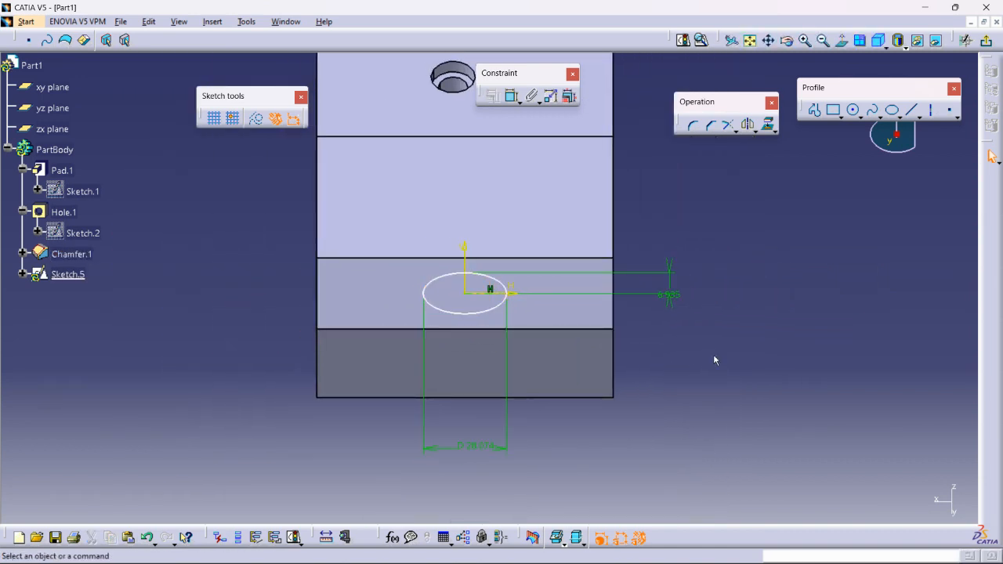
- Try a second dimension across the ellipse's horizontal diameter and undo the latest sketch changes
left_click(513, 96)
left_click(466, 277)
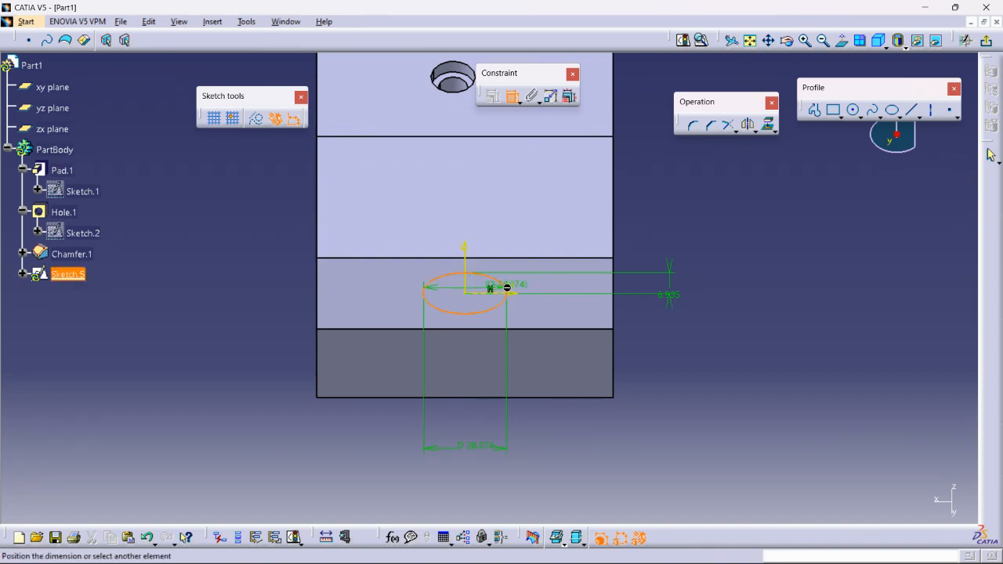
middle_click_drag(505, 318, 533, 277)
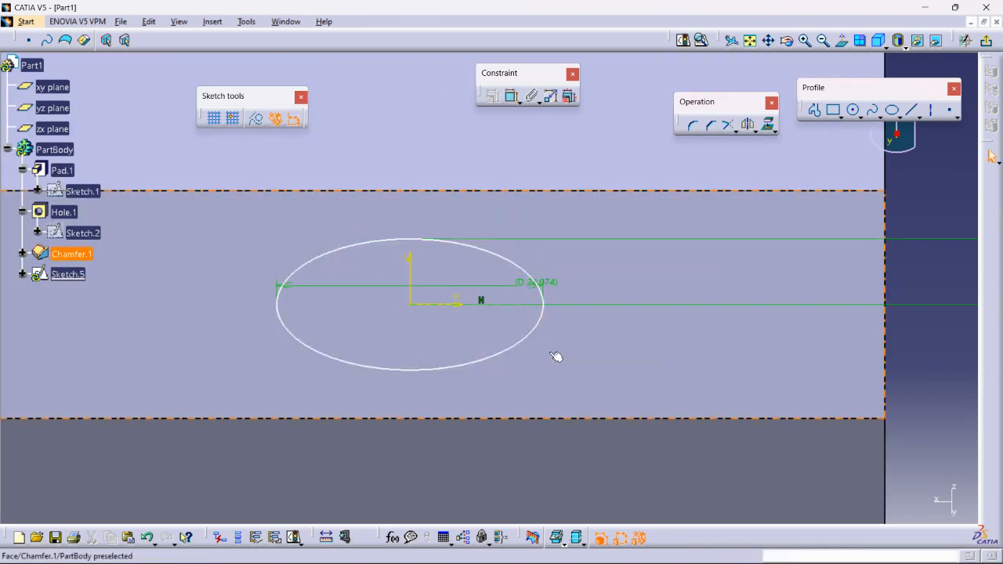
mouse_move(555, 357)
middle_mouse_down()
mouse_move(604, 290)
mouse_move(631, 413)
middle_mouse_up()
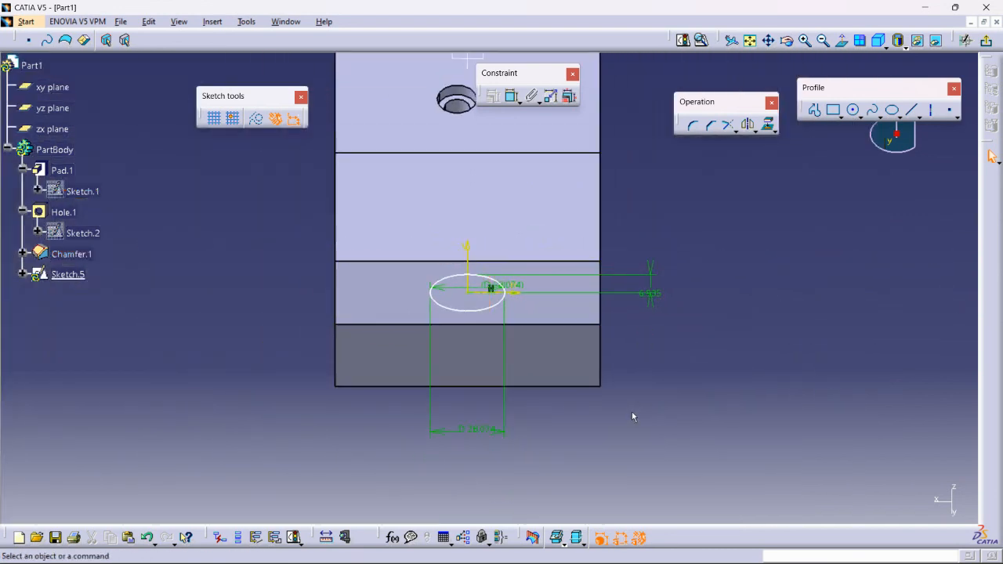
key("ctrl+z")
key("ctrl+z")
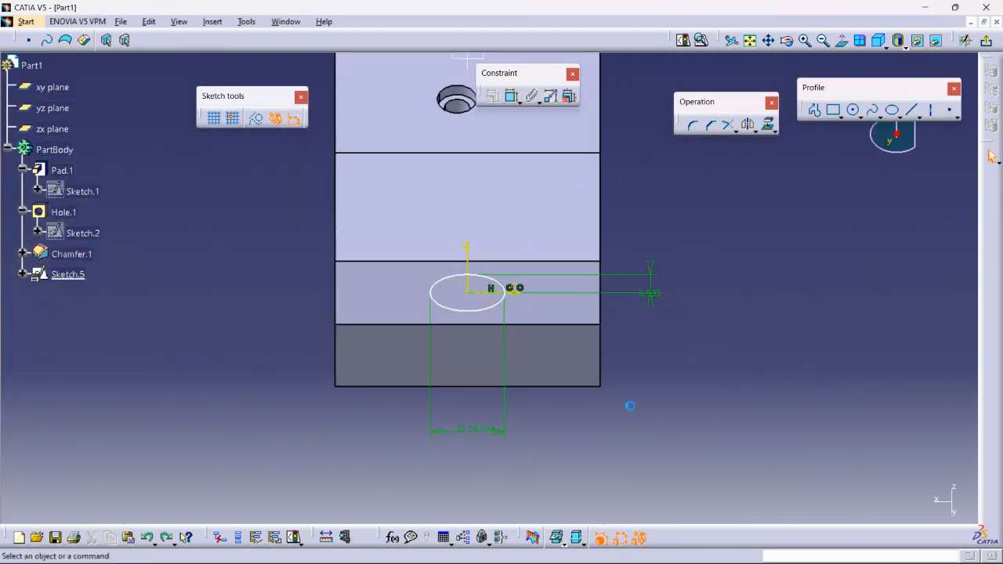
- Delete the ellipse's minor semi-axis and major diameter dimensions together with the horizontal axis line inside it
double_click(504, 305)
left_click(657, 305)
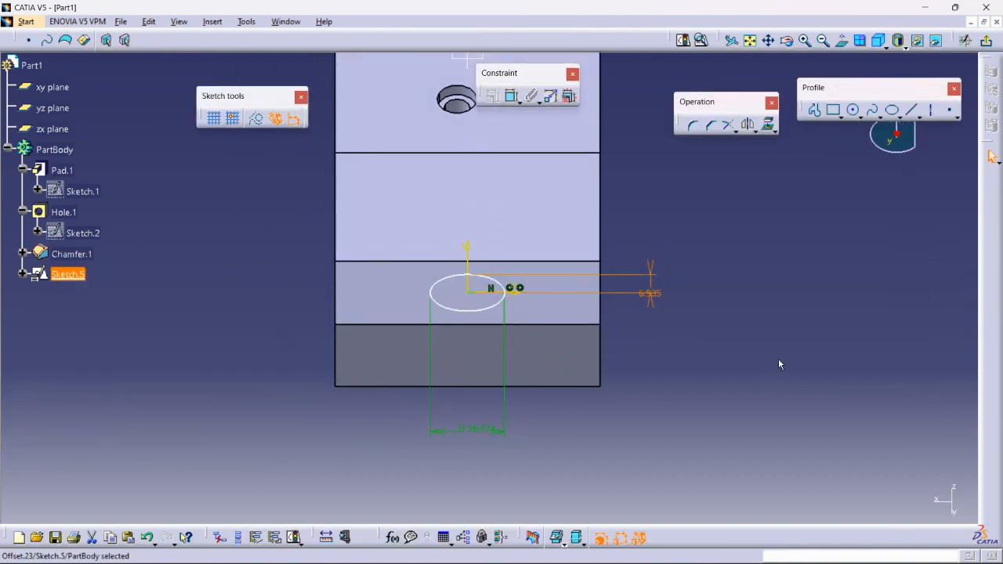
key("Delete")
left_click(501, 433)
key("Delete")
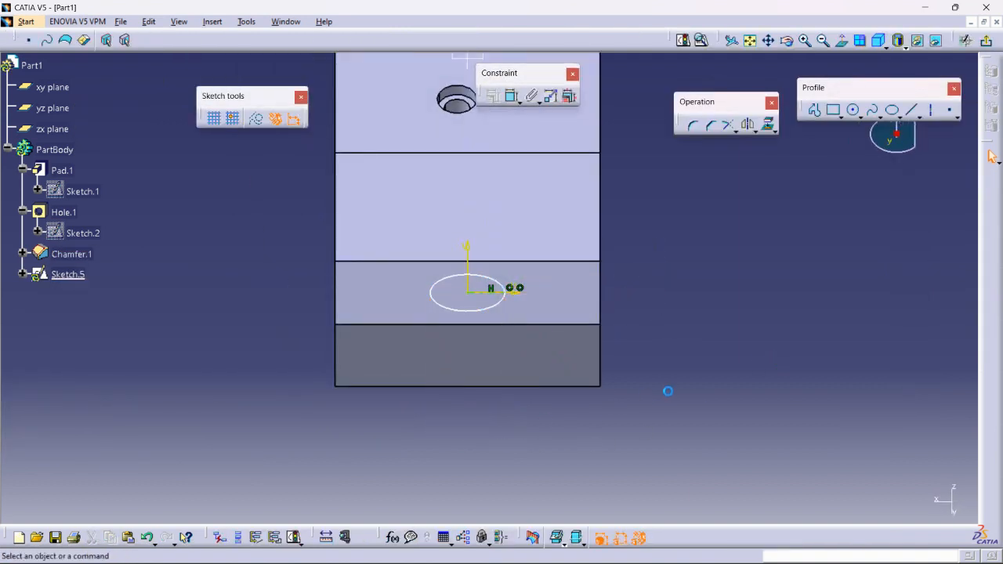
left_click(498, 293)
key("Delete")
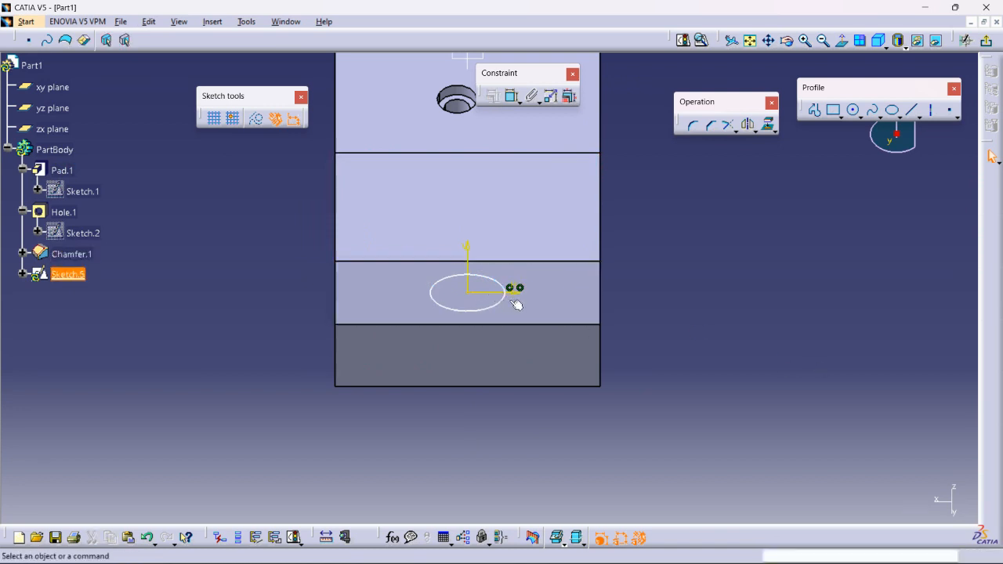
left_click(716, 302)
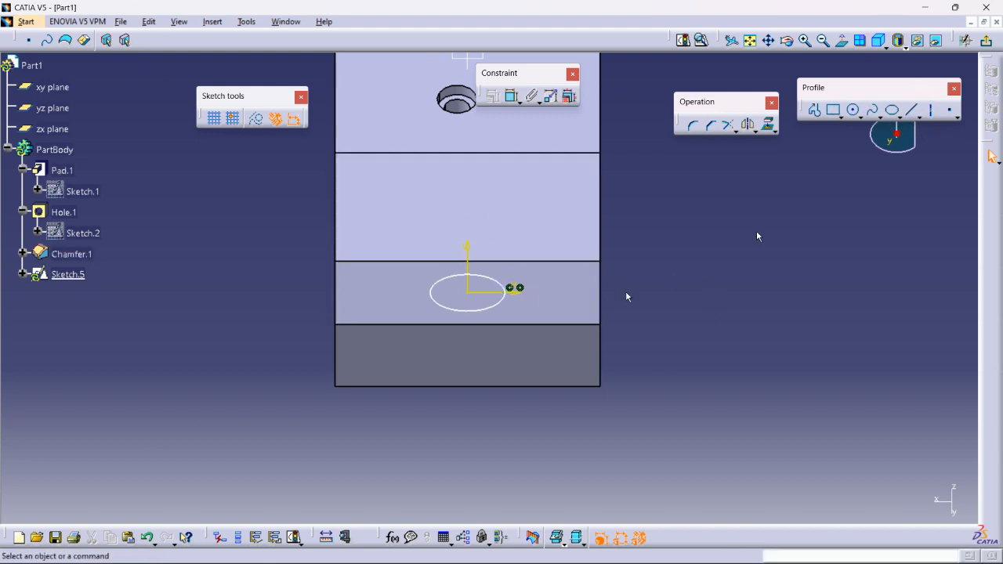
left_click(893, 111)
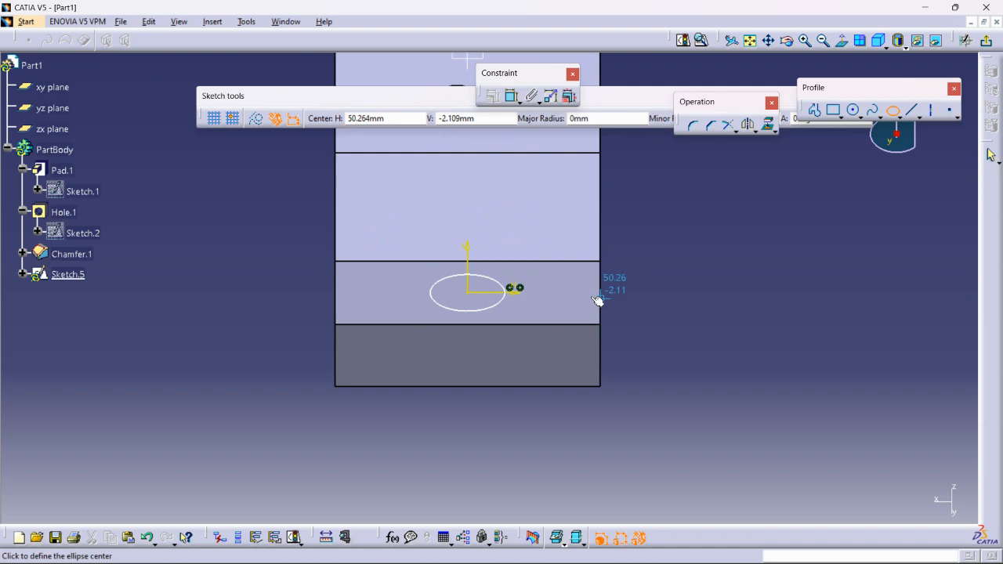
left_click(585, 295)
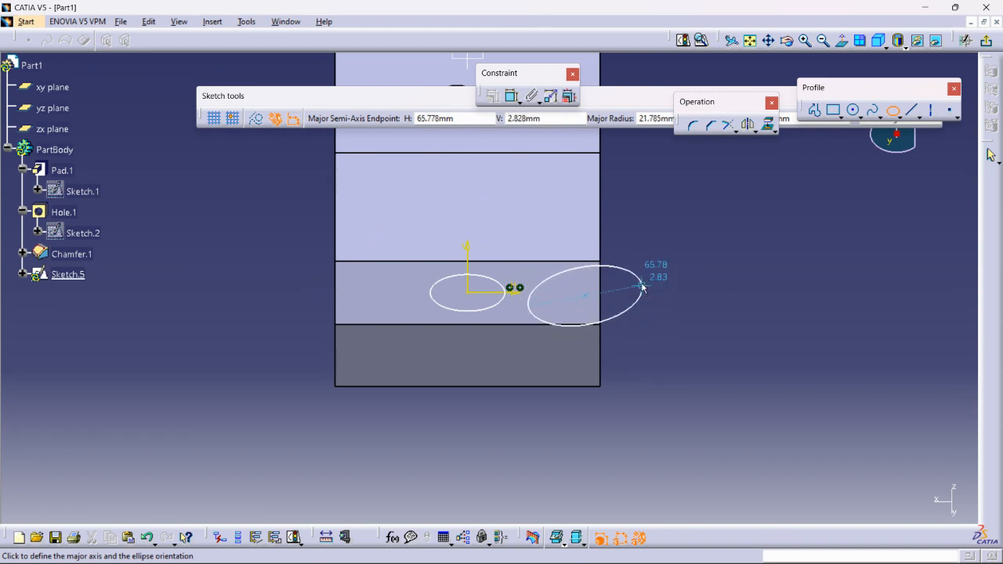
key("Escape")
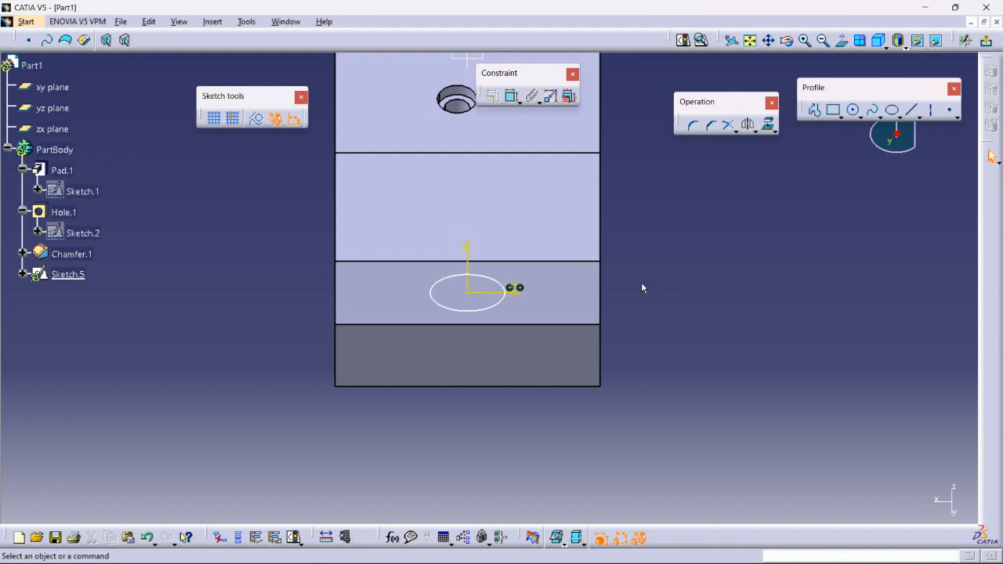
- Dimension the ellipse's horizontal major diameter again, placing the dimension just below the block
left_click(499, 306)
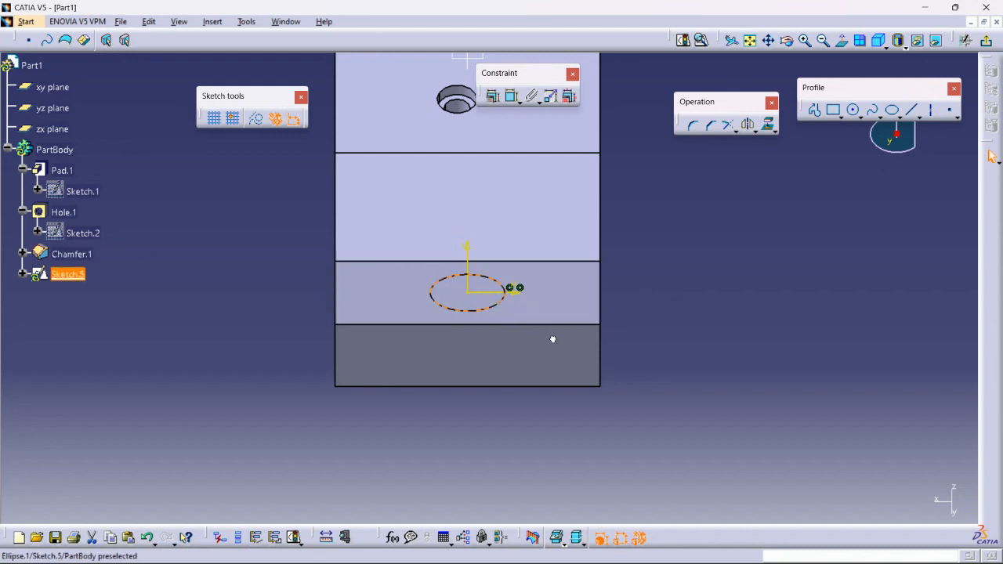
left_click(817, 247)
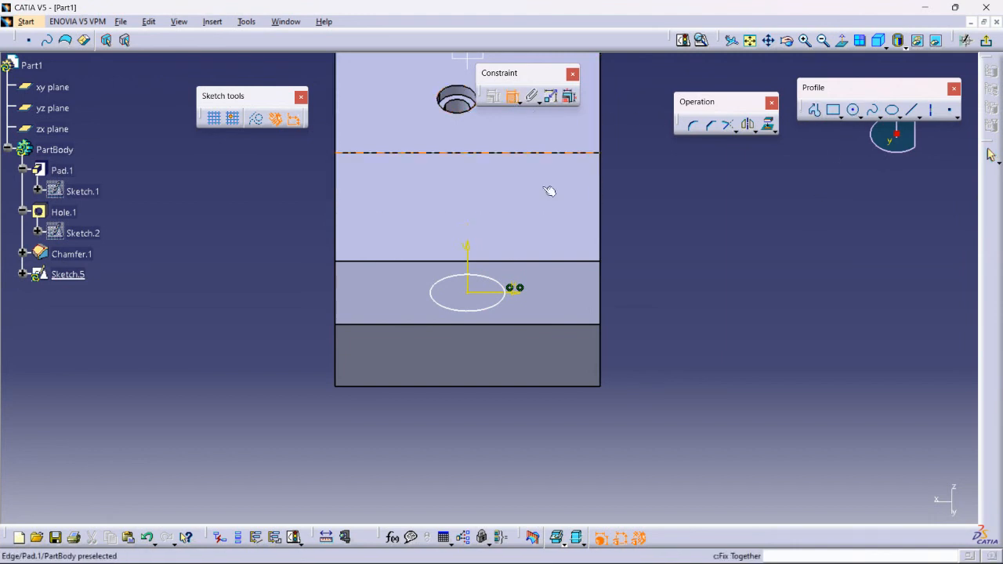
left_click(478, 311)
left_click(499, 419)
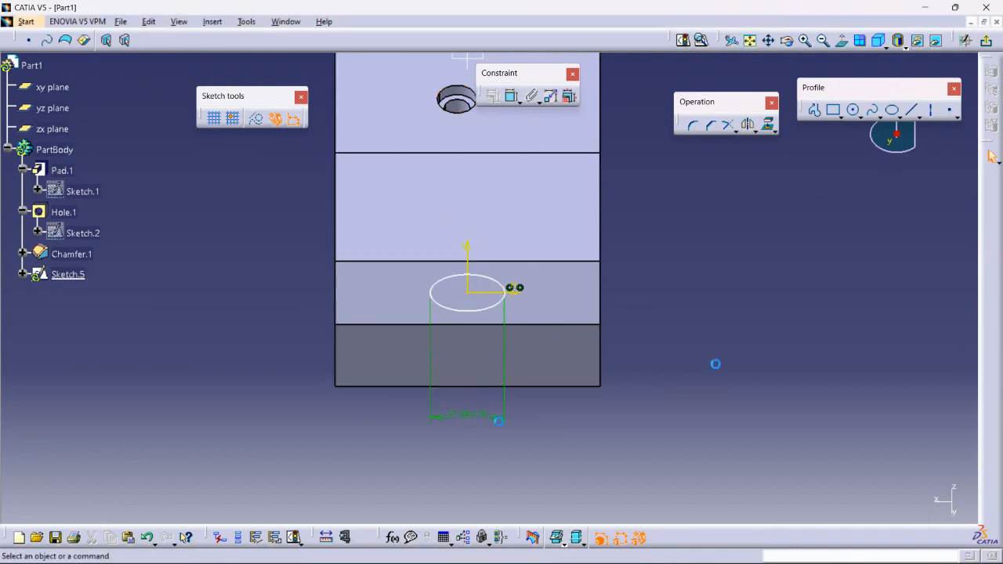
mouse_move(547, 555)
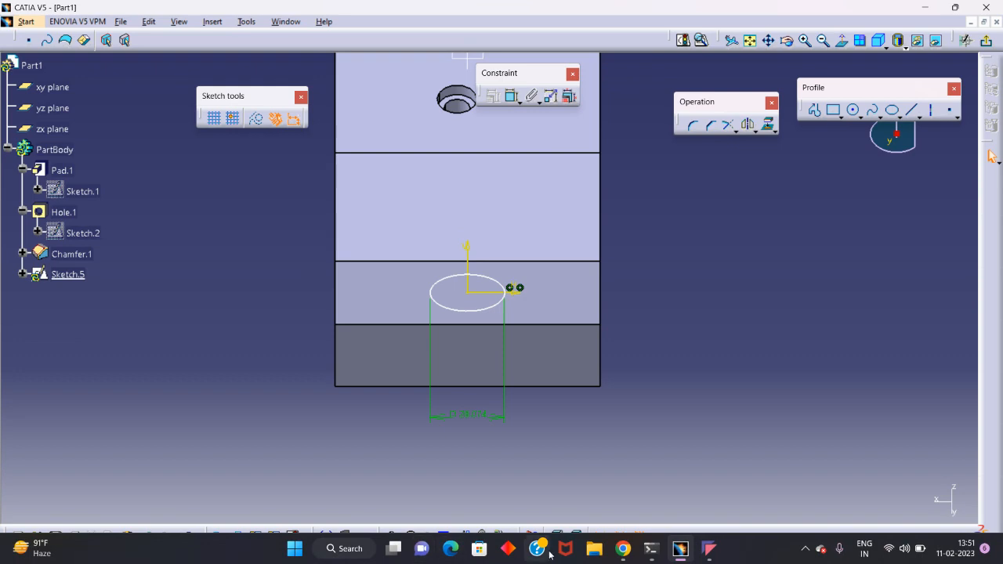
mouse_move(626, 552)
left_click(480, 467)
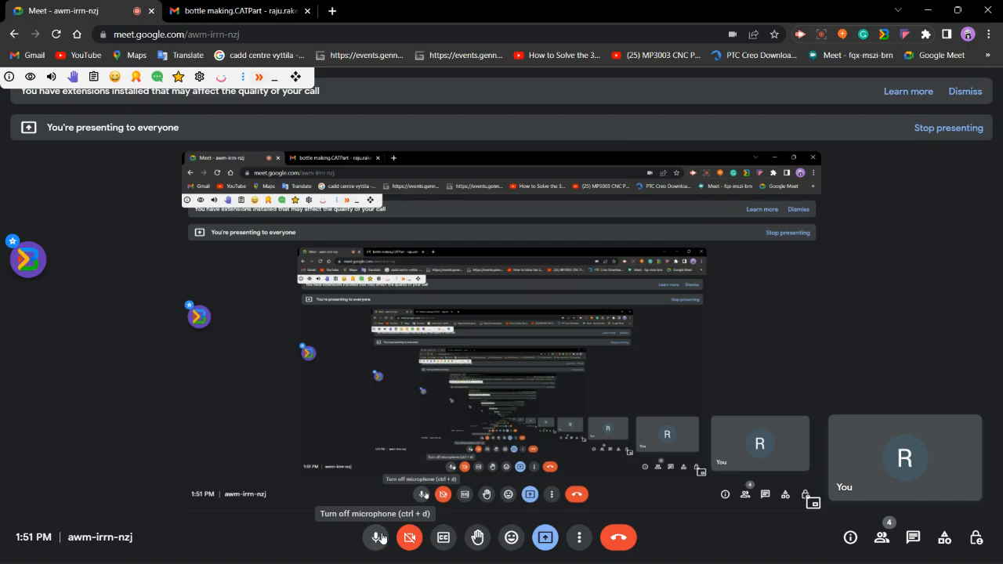
left_click(929, 10)
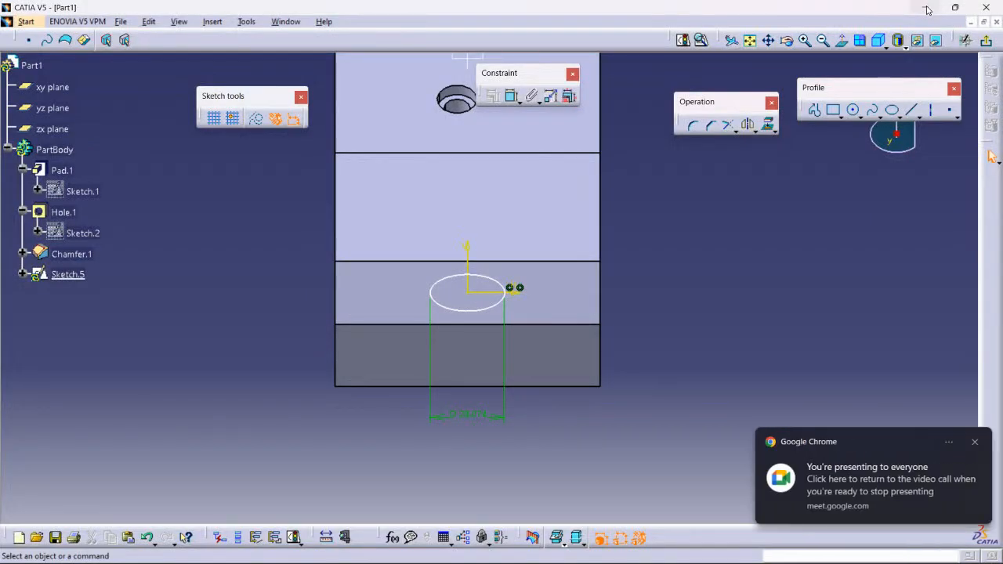
left_click(977, 443)
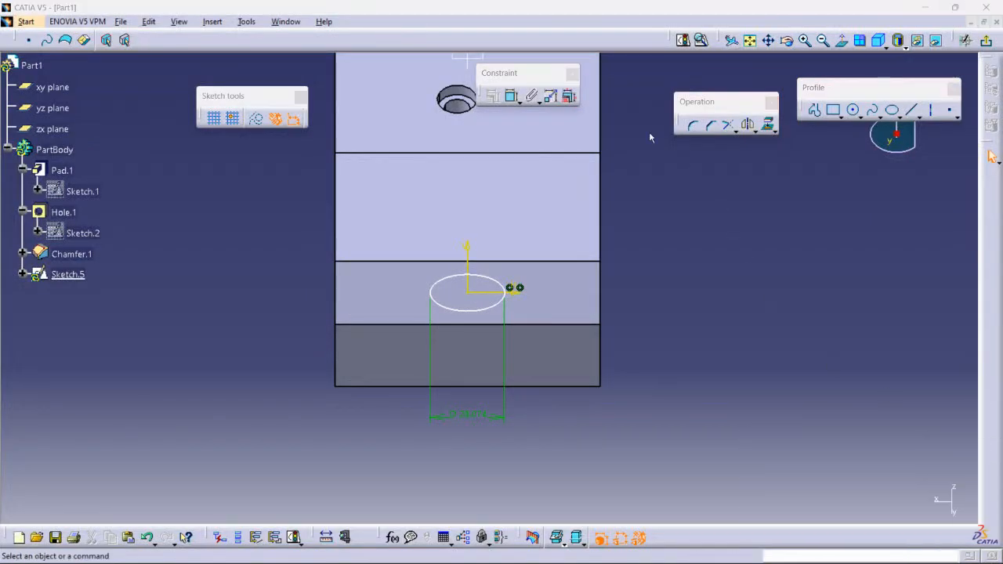
left_click(514, 100)
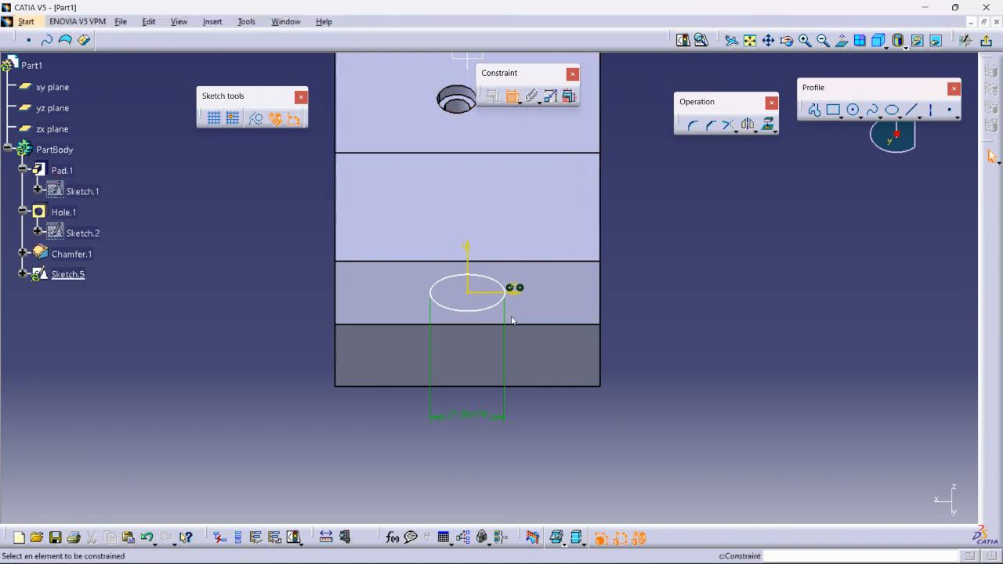
left_click(498, 301)
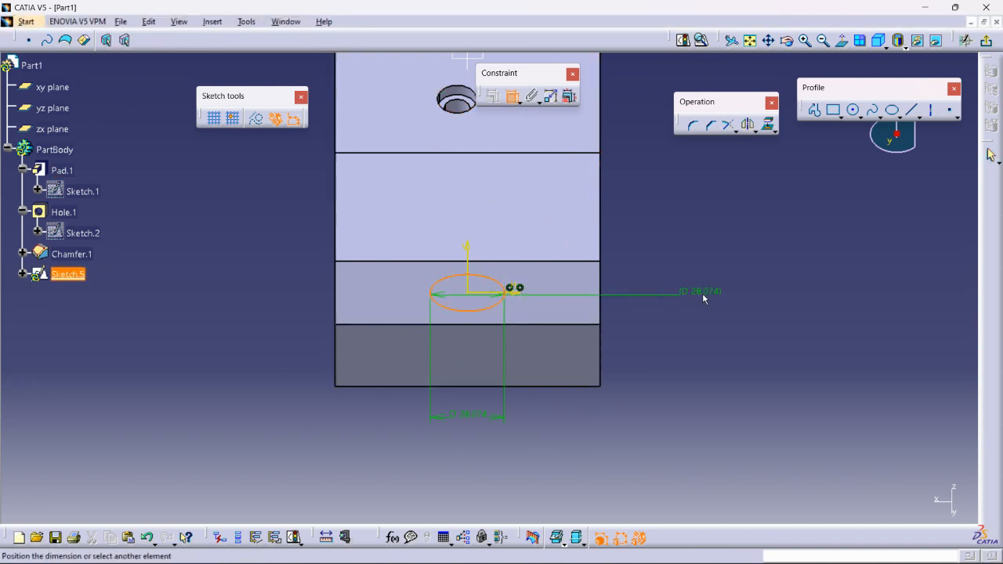
key("Escape")
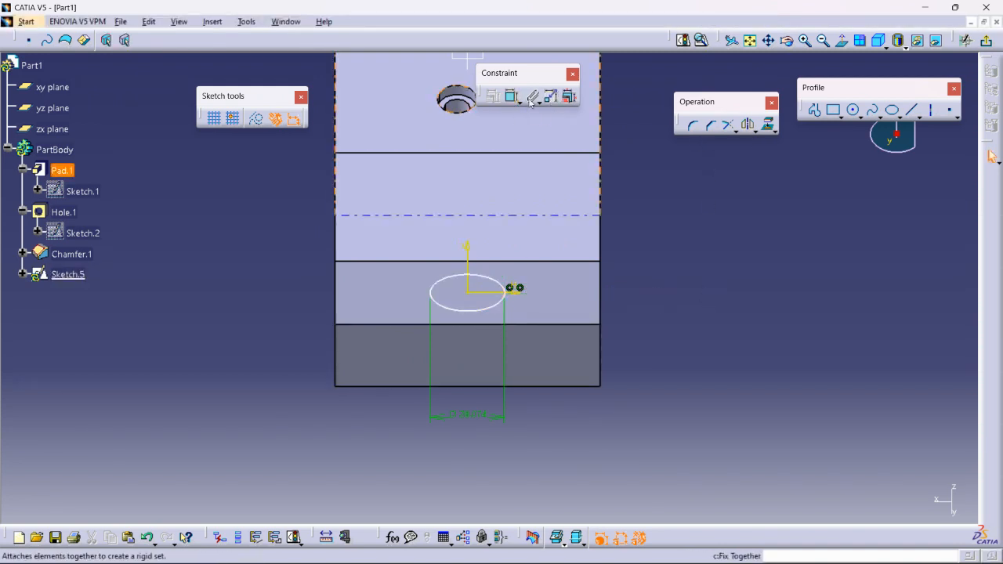
- Dimension the ellipse's vertical minor semi-axis, placing the dimension beside the block
left_click(512, 95)
left_click(486, 296)
left_click(719, 263)
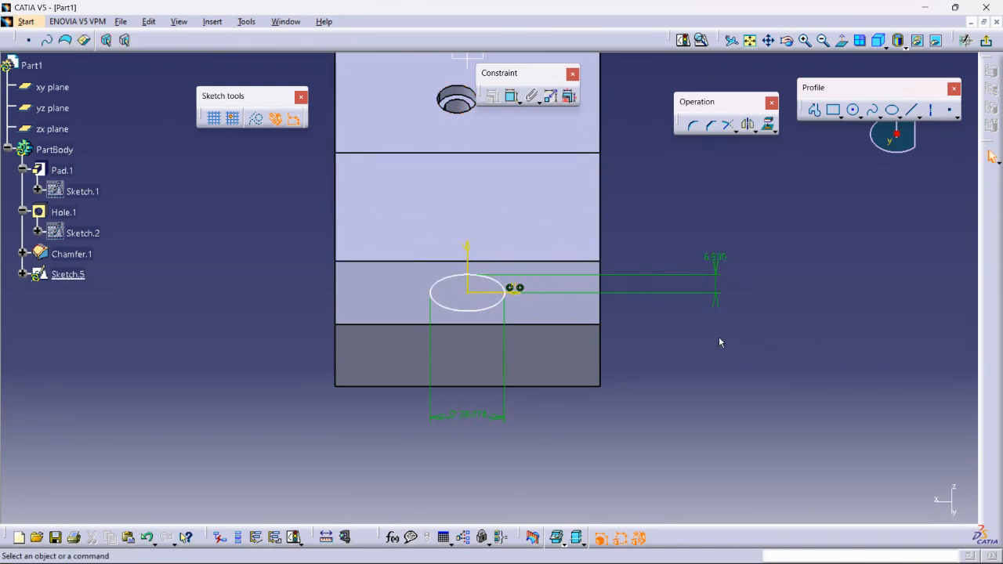
- Set the ellipse's horizontal major diameter to 30 mm
double_click(473, 415)
type("30mm")
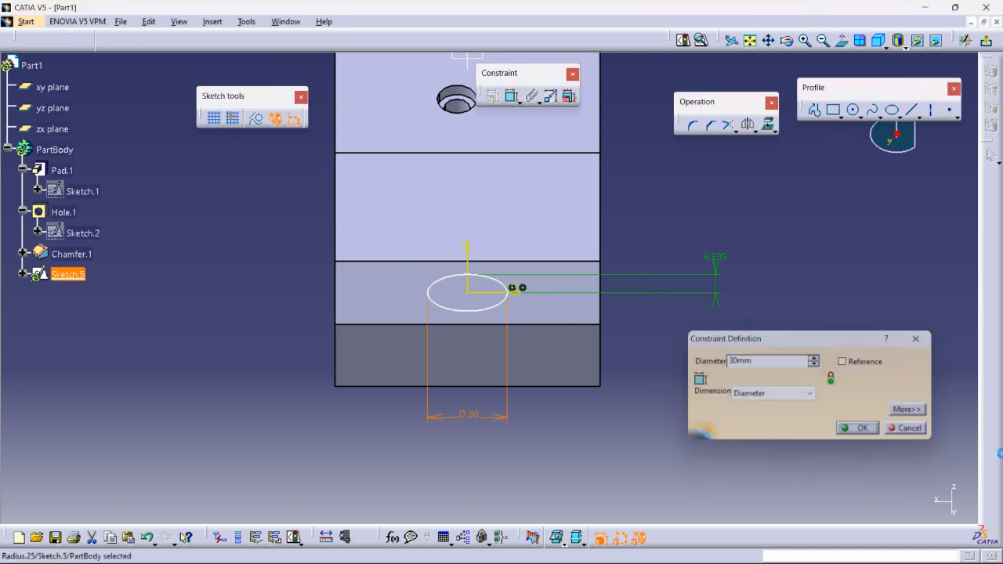
key("Return")
- Set the ellipse's vertical minor semi-axis to 5 mm
double_click(727, 265)
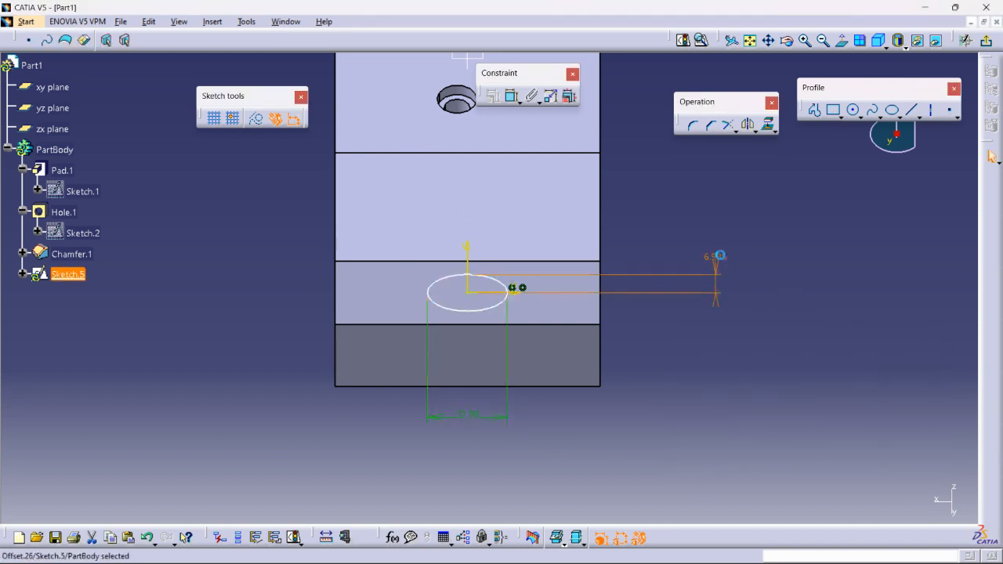
type("5mm")
key("Return")
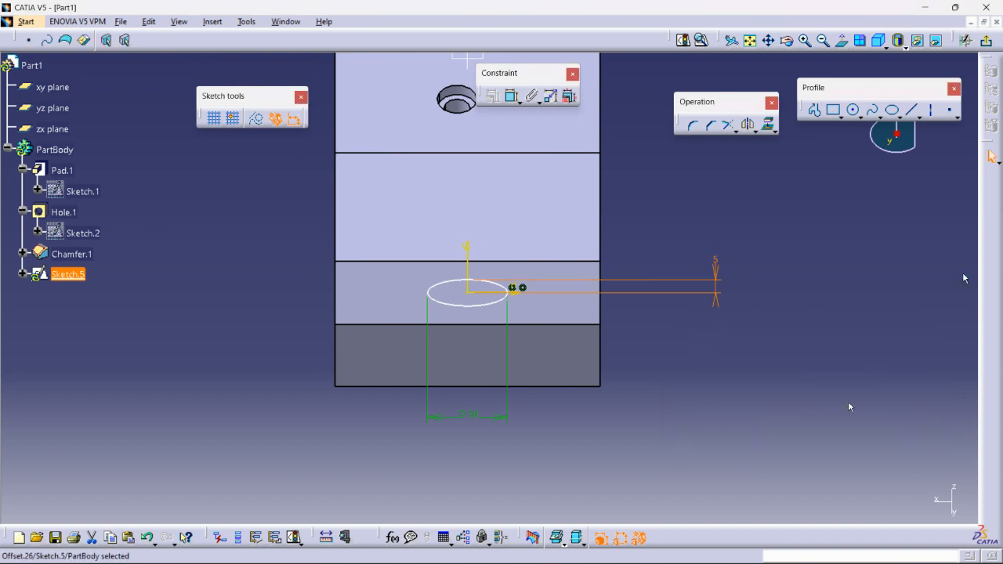
- Set the ellipse's vertical minor semi-axis to 6 mm and clear the selection
double_click(716, 261)
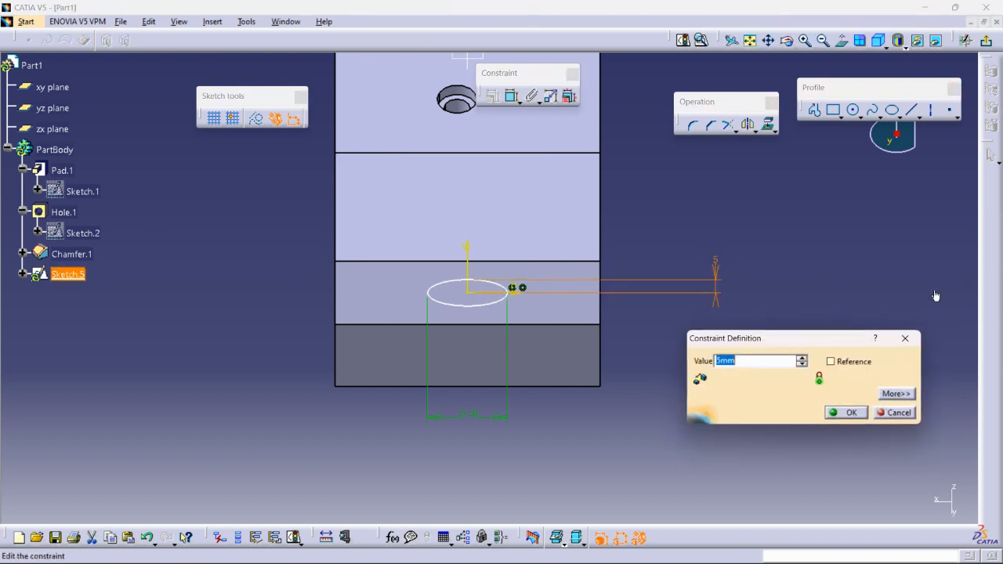
type("6mm")
key("Return")
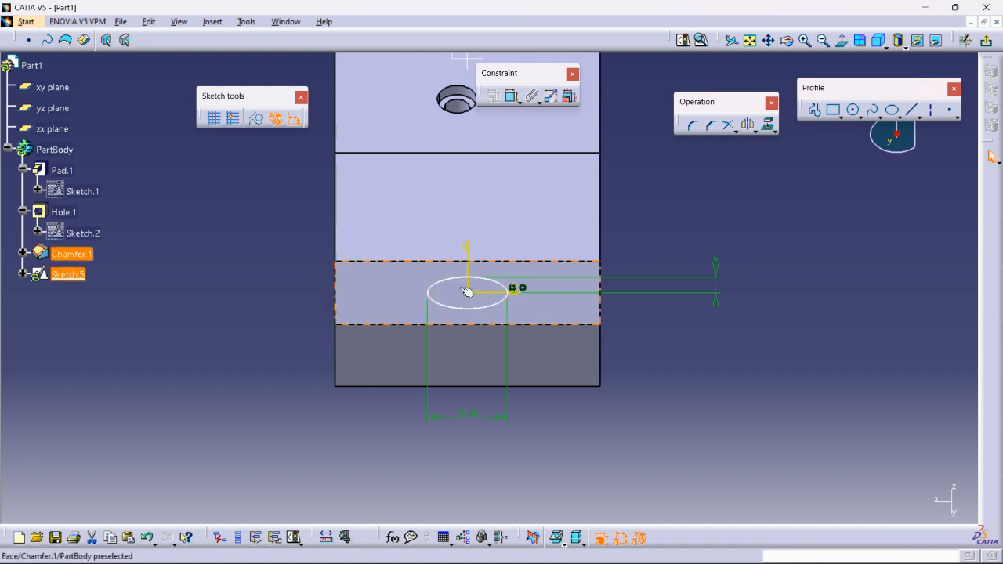
left_click(444, 306)
left_click(730, 383)
- Sketch a second horizontal ellipse beside the block, about 33.5 mm wide, centred about 77 mm across and 33 mm up from the sketch origin
middle_click_drag(737, 329, 629, 392)
left_click(891, 110)
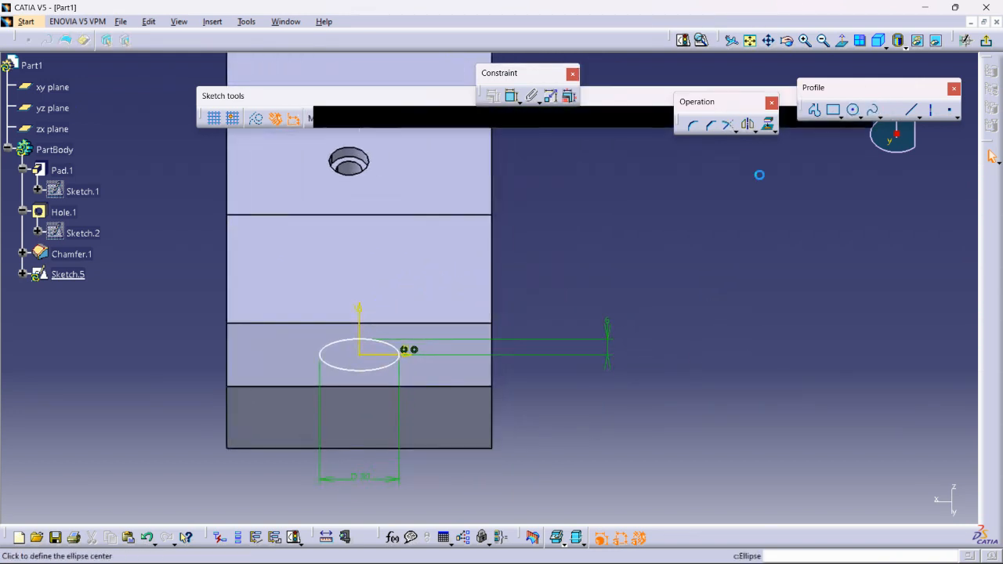
left_click(563, 267)
left_click(608, 267)
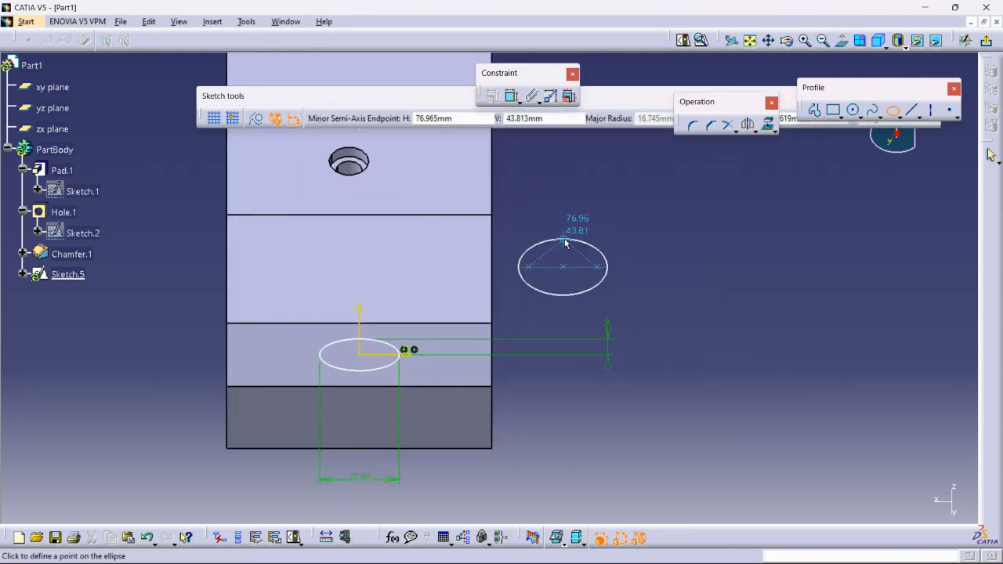
left_click(577, 239)
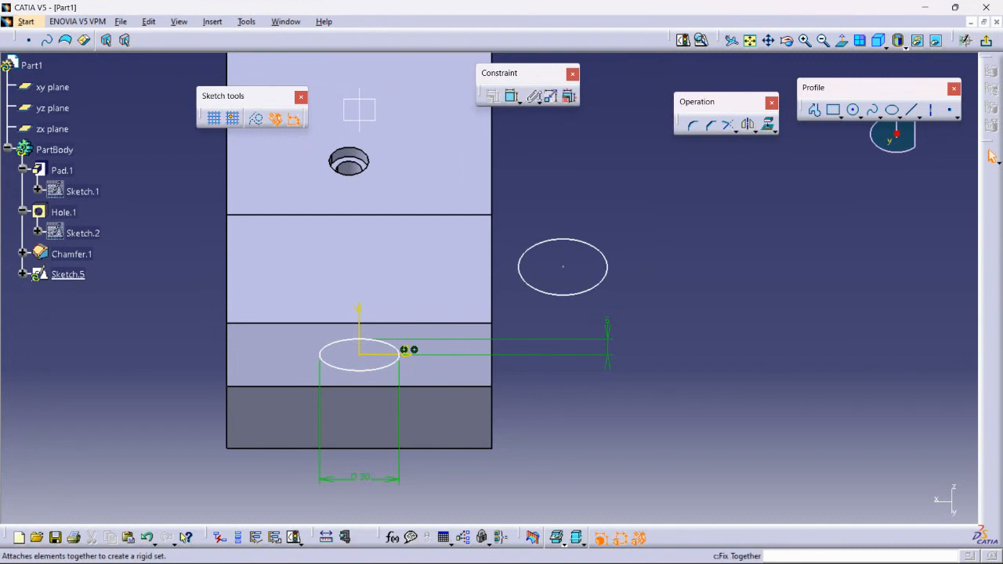
- Dimension the second ellipse's centre from the sketch's vertical and horizontal axes
left_click(362, 314)
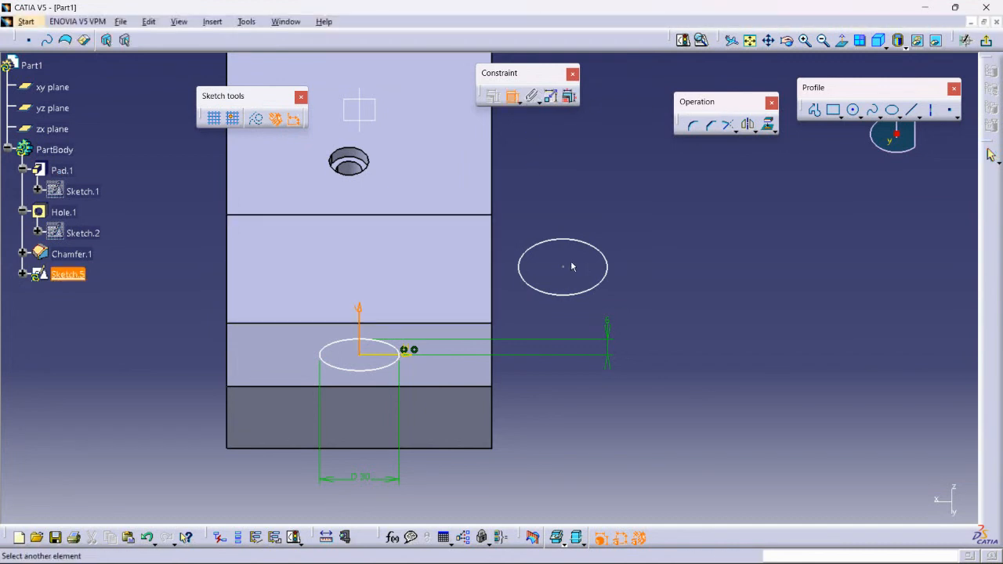
left_click(562, 268)
left_click(575, 203)
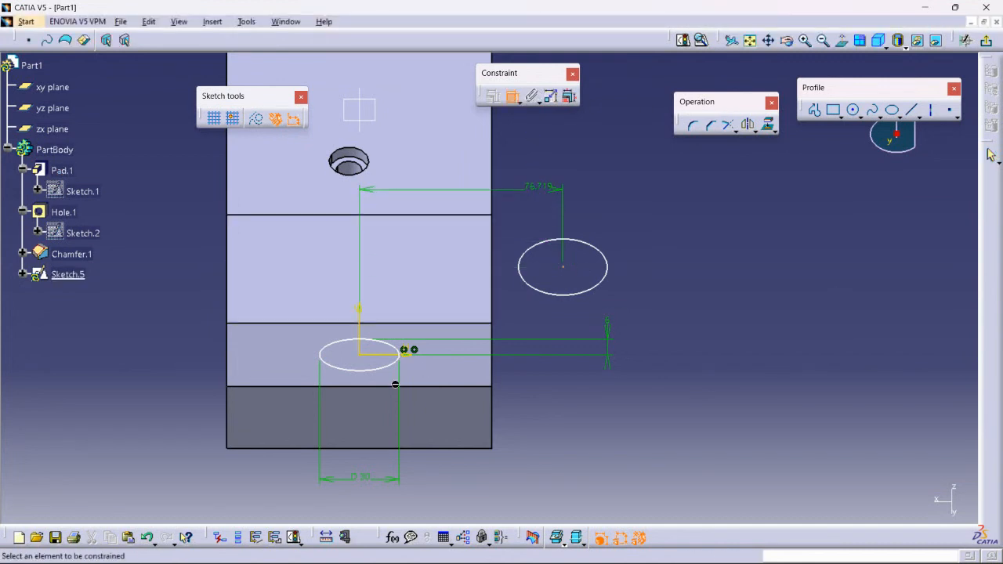
left_click(392, 355)
left_click(564, 268)
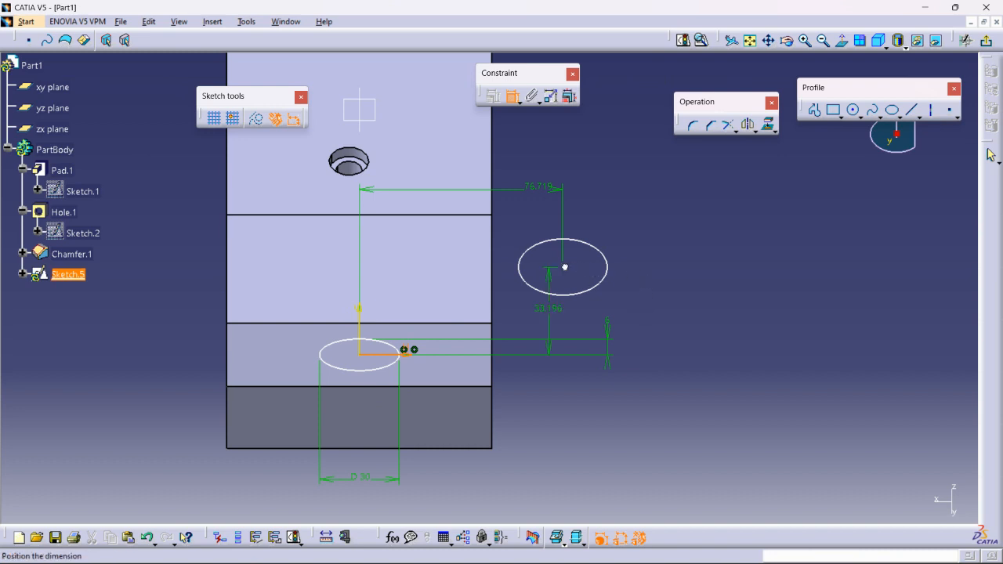
left_click(740, 302)
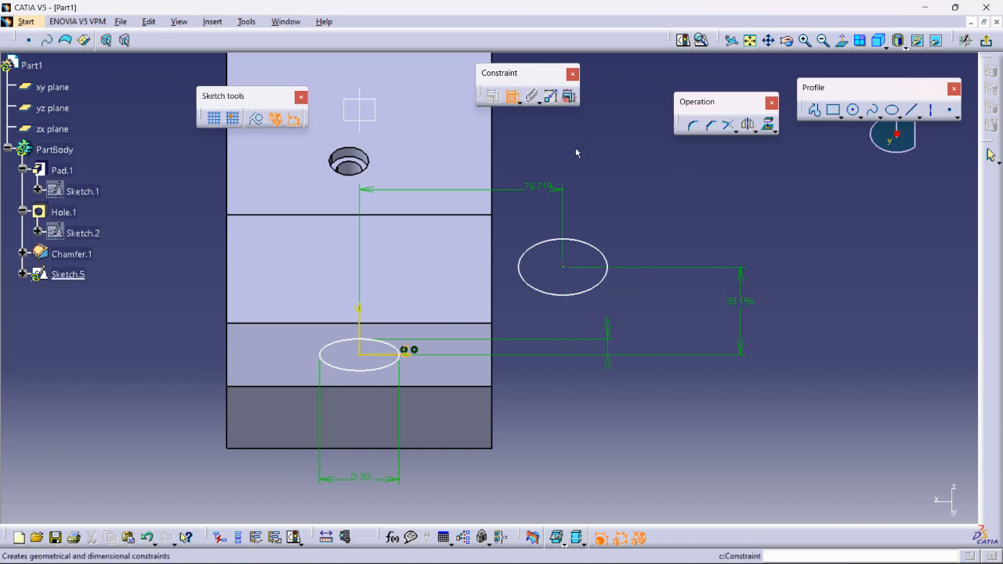
- Dimension the second ellipse's major diameter and constrain the ellipse to a vertical orientation
left_click(578, 241)
left_click(602, 199)
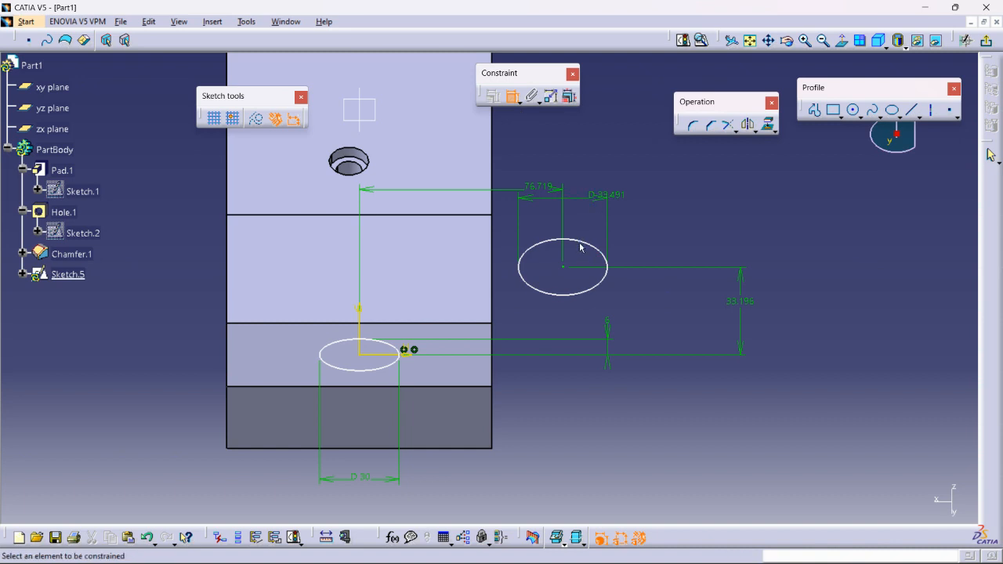
left_click(580, 243)
right_click(662, 295)
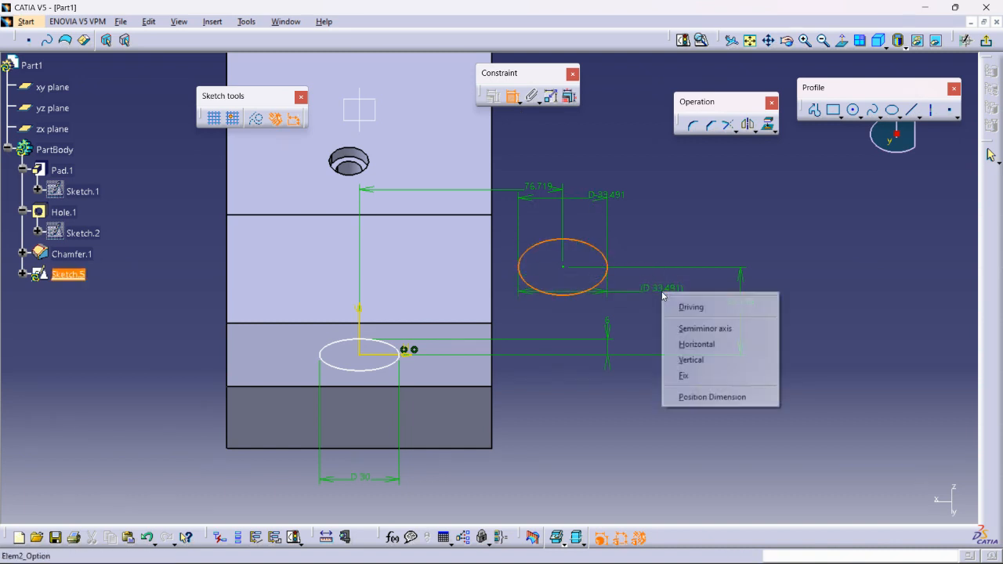
left_click(682, 358)
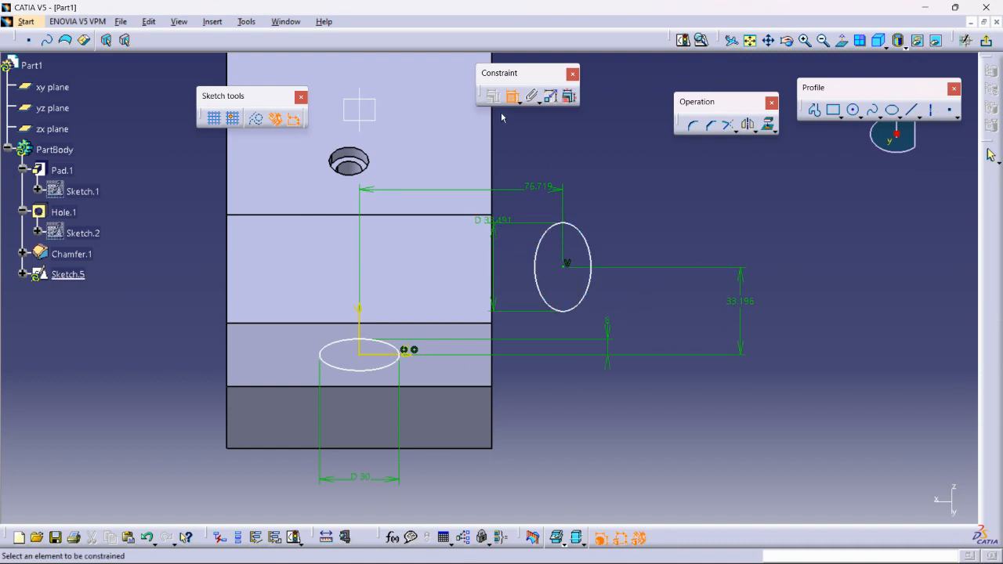
- Add another diameter dimension to the second ellipse, placed on the side away from the block
left_click(583, 236)
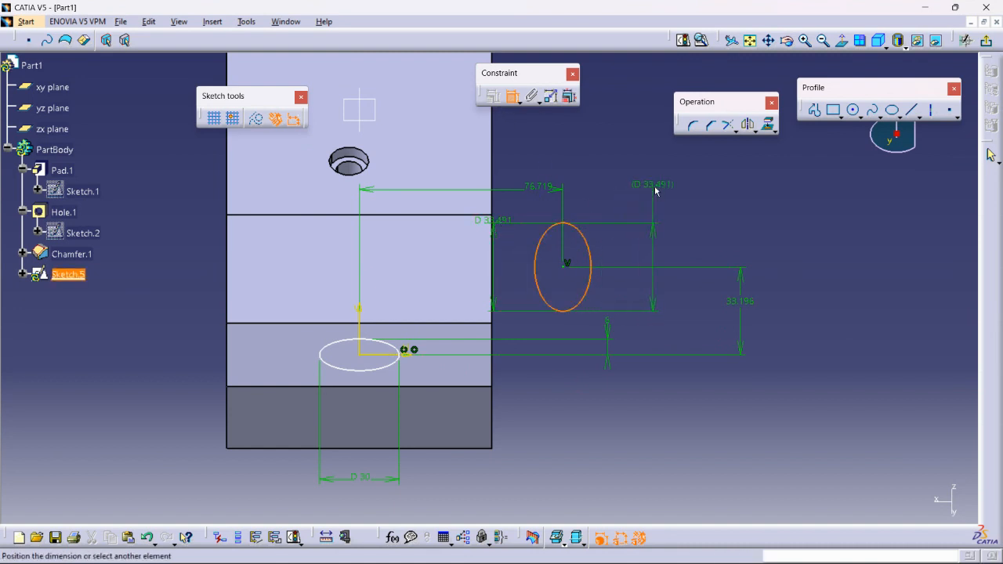
right_click(655, 191)
left_click(710, 258)
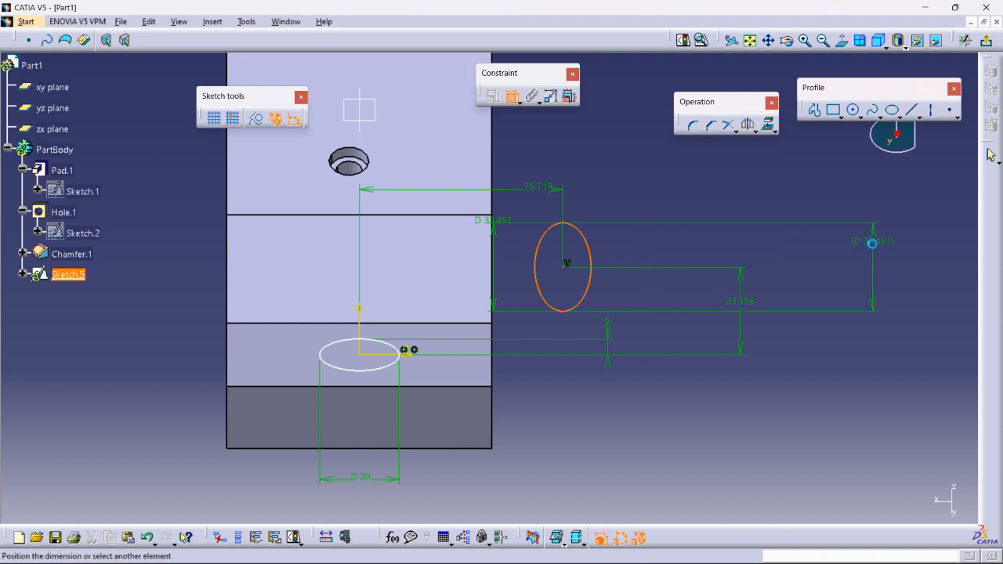
left_click(662, 301)
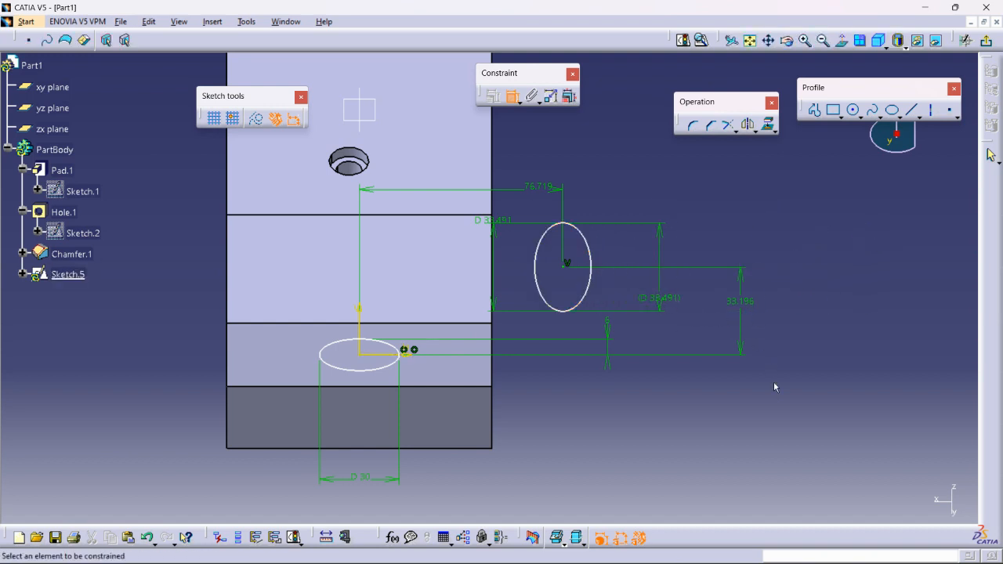
- Delete the second ellipse together with its dimensions and constraints
left_click(591, 258)
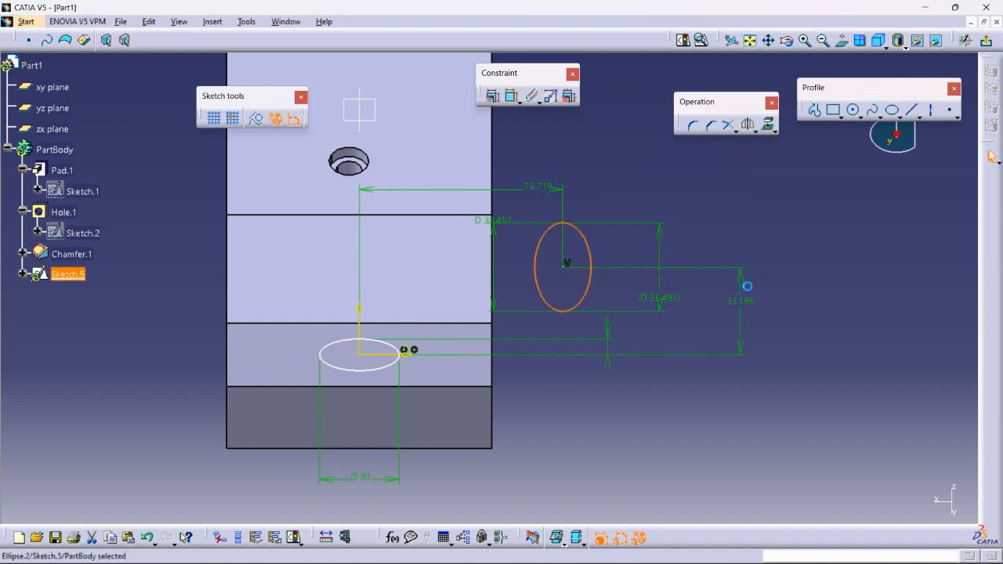
key("Delete")
left_click_drag(743, 376, 542, 188)
key("Delete")
left_click(671, 267)
key("Delete")
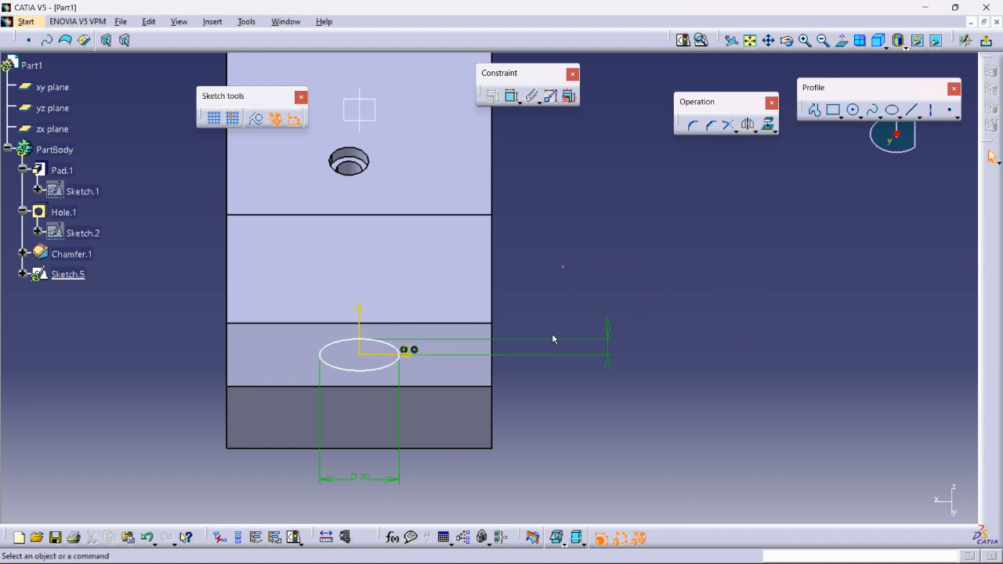
- Leave the sketch and cut a pocket into the sloped face with the elliptical profile
left_click(986, 40)
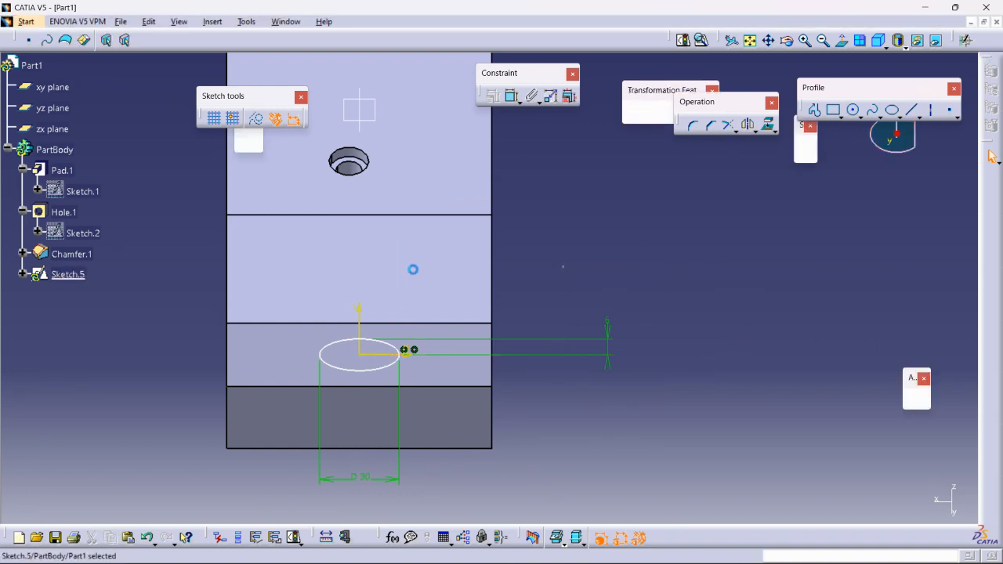
left_click(339, 40)
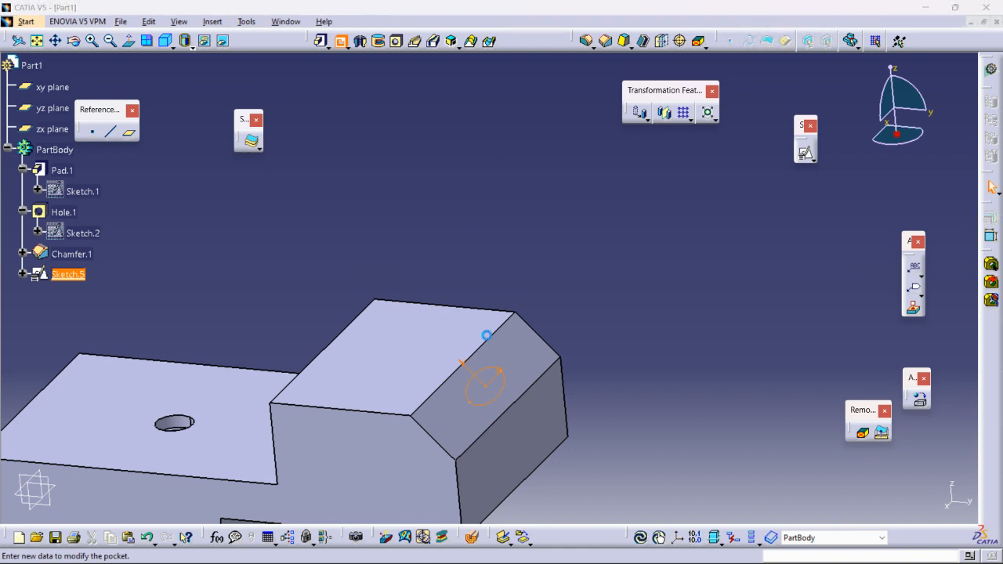
middle_click_drag(414, 381, 468, 423)
left_click_drag(445, 453, 517, 362)
middle_click_drag(626, 299, 514, 331)
middle_click_drag(629, 270, 637, 310)
left_click(286, 22)
left_click(480, 216)
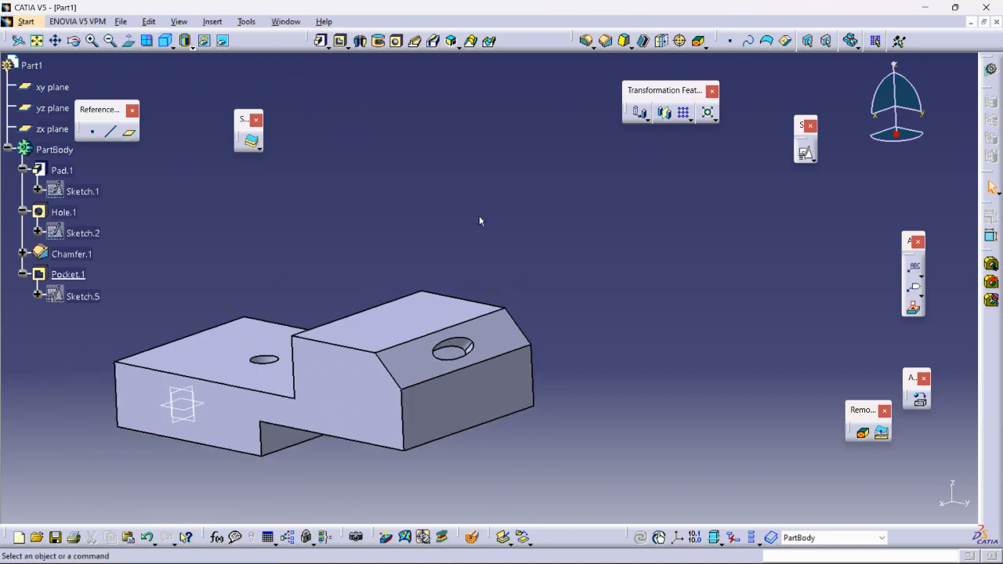
- Switch to the Drawing1 document with the A3 sheet
left_click(282, 22)
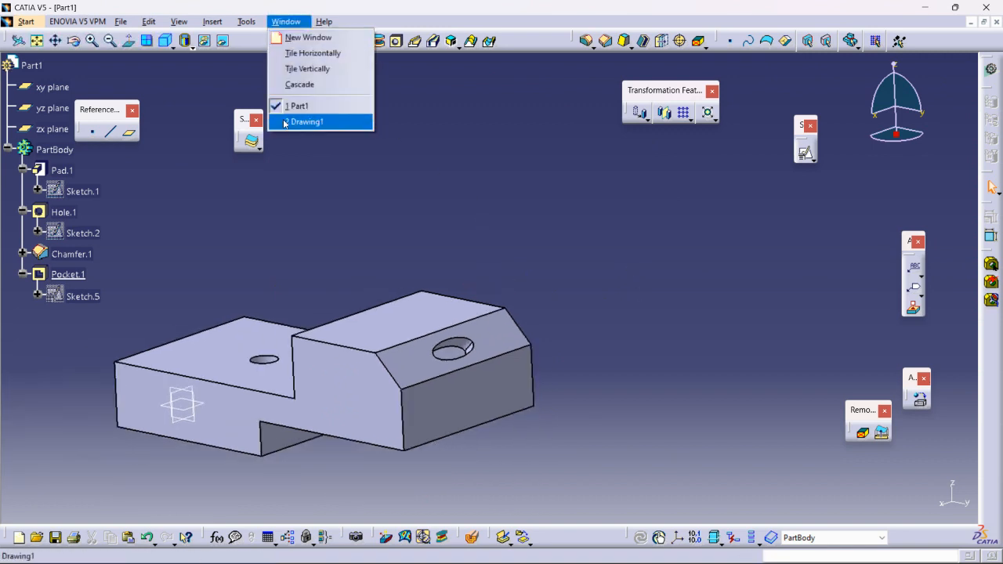
left_click(302, 122)
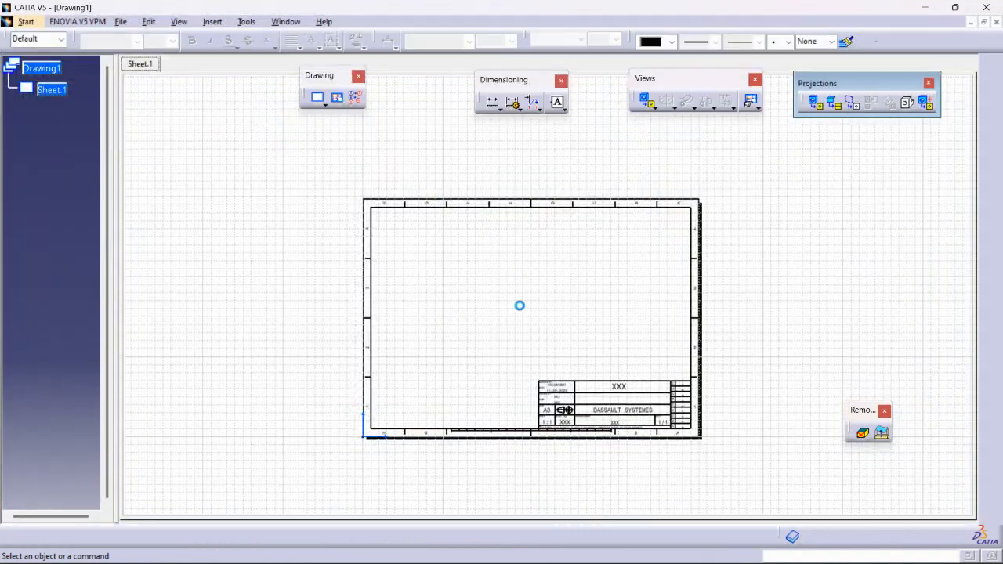
mouse_move(546, 309)
middle_mouse_down()
mouse_move(547, 282)
mouse_move(583, 281)
middle_mouse_up()
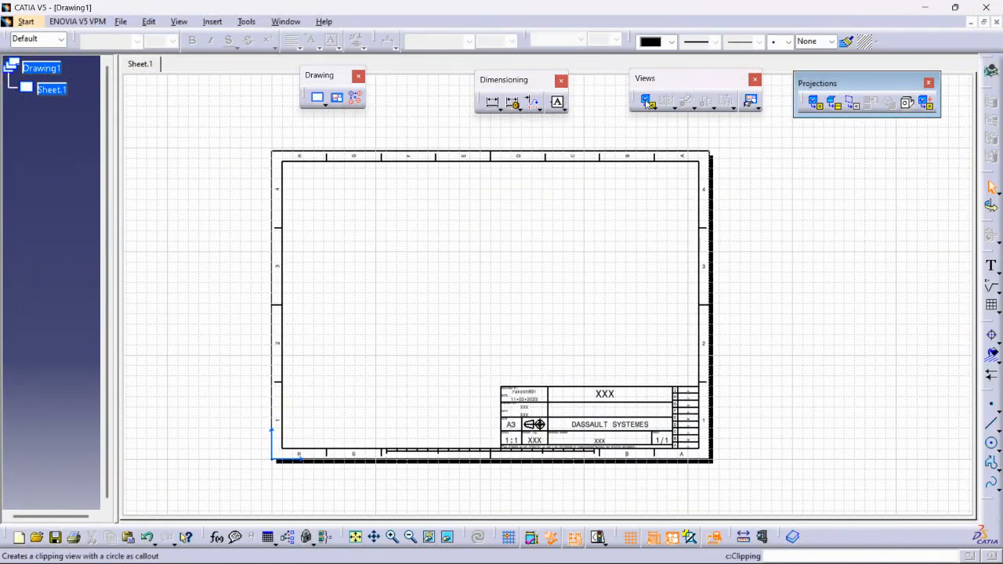
- Start a front view in the drawing, using the stepped side face of Part1 as its reference plane
left_click(813, 102)
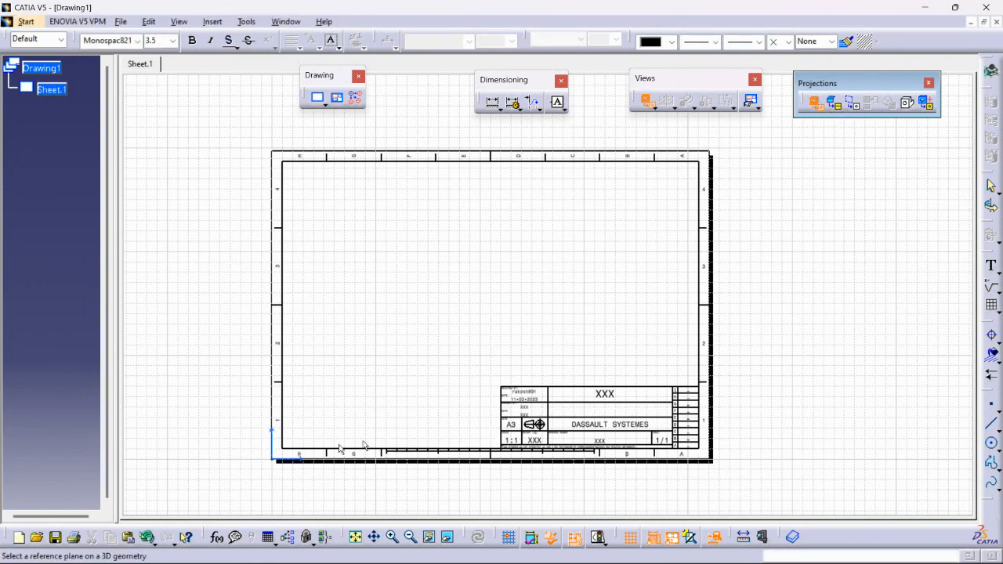
left_click(289, 24)
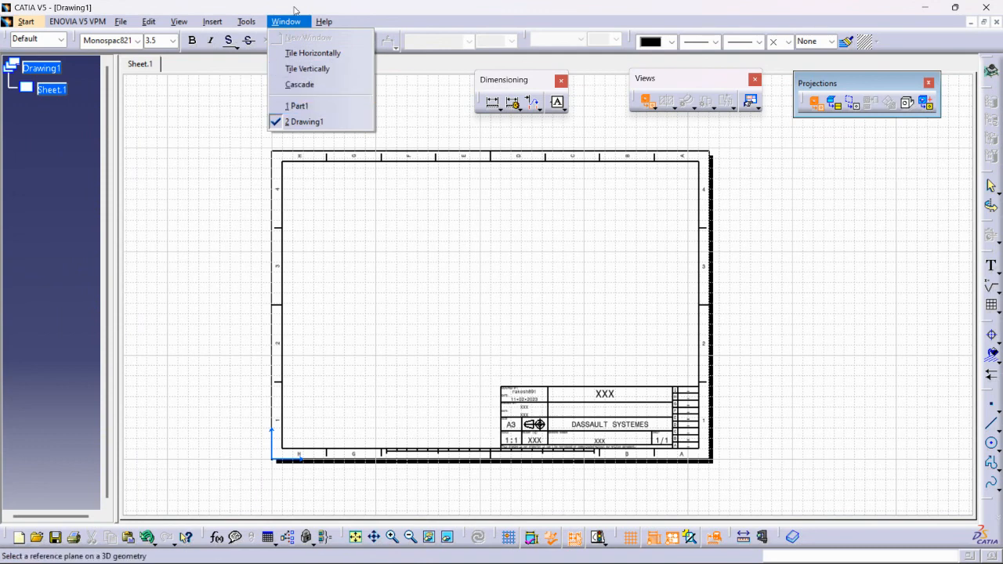
left_click(313, 105)
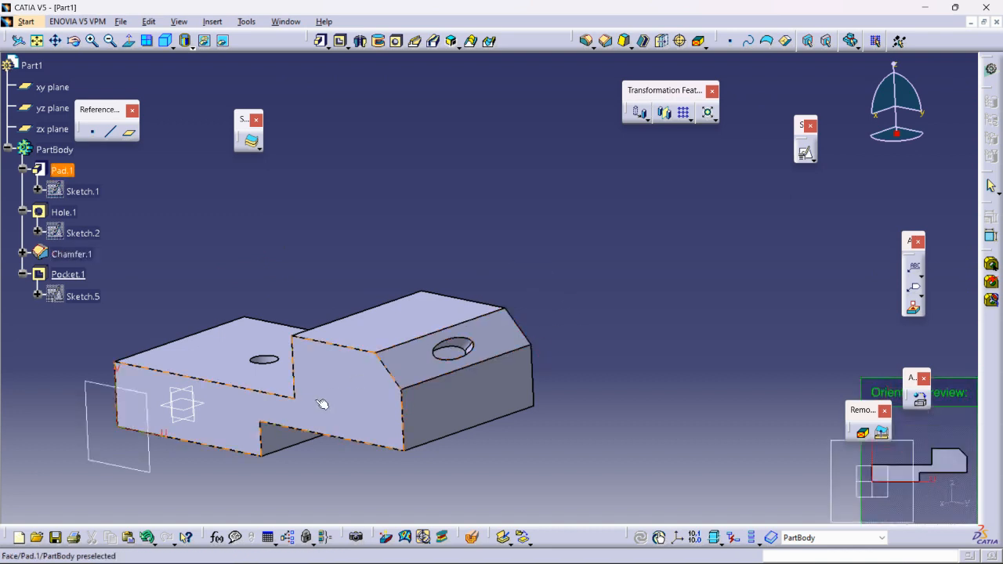
left_click(373, 383)
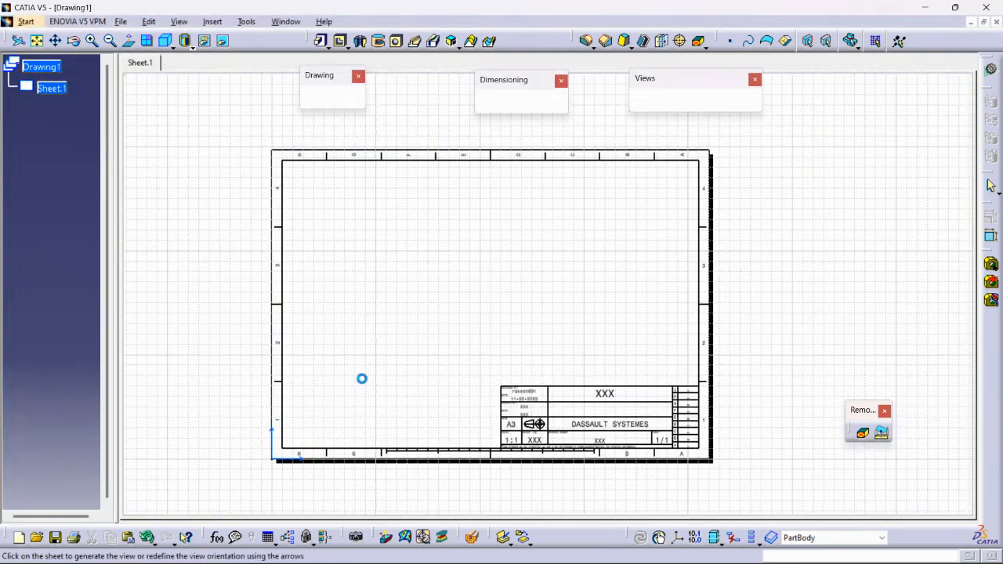
- Move the Projections toolbar away from the view orientation compass
middle_click_drag(651, 246, 569, 374)
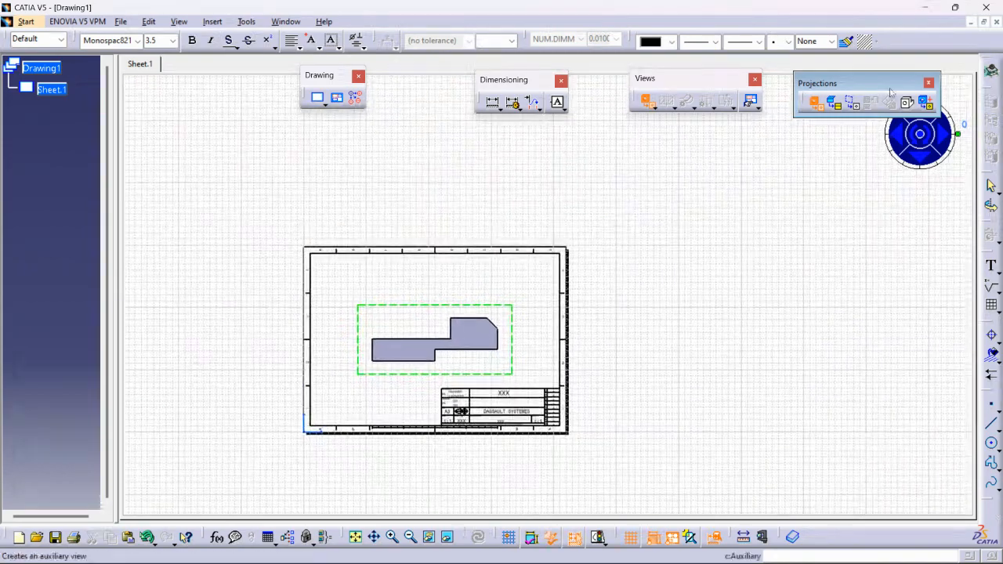
left_click_drag(224, 94, 226, 101)
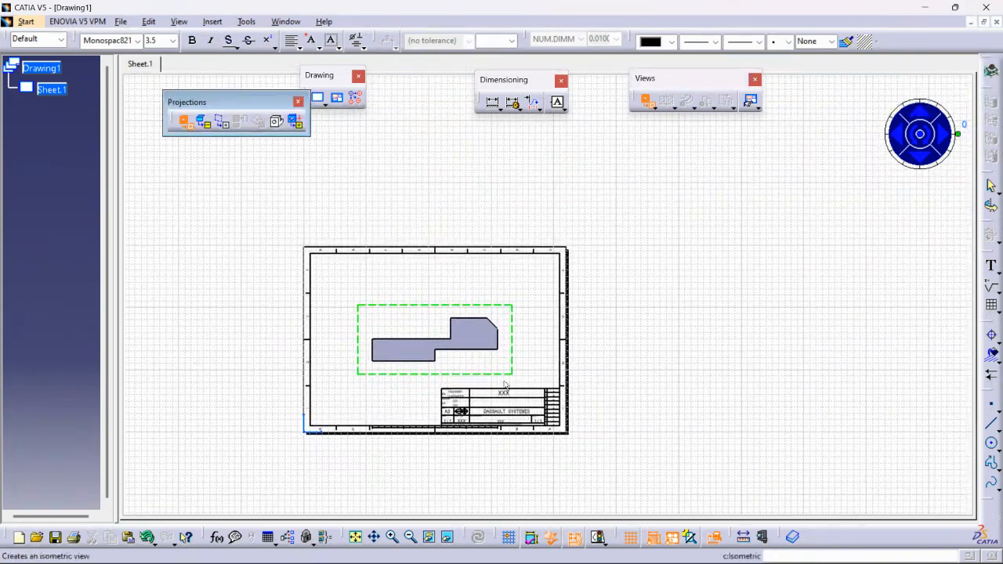
- Rotate the front view preview in its plane through a full turn to 360 degrees
left_click(932, 141)
left_click(931, 140)
left_click(931, 139)
left_click(930, 138)
left_click(930, 139)
left_click(931, 140)
left_click(932, 141)
left_click(932, 143)
left_click(932, 142)
left_click(931, 141)
left_click(932, 141)
left_click(932, 141)
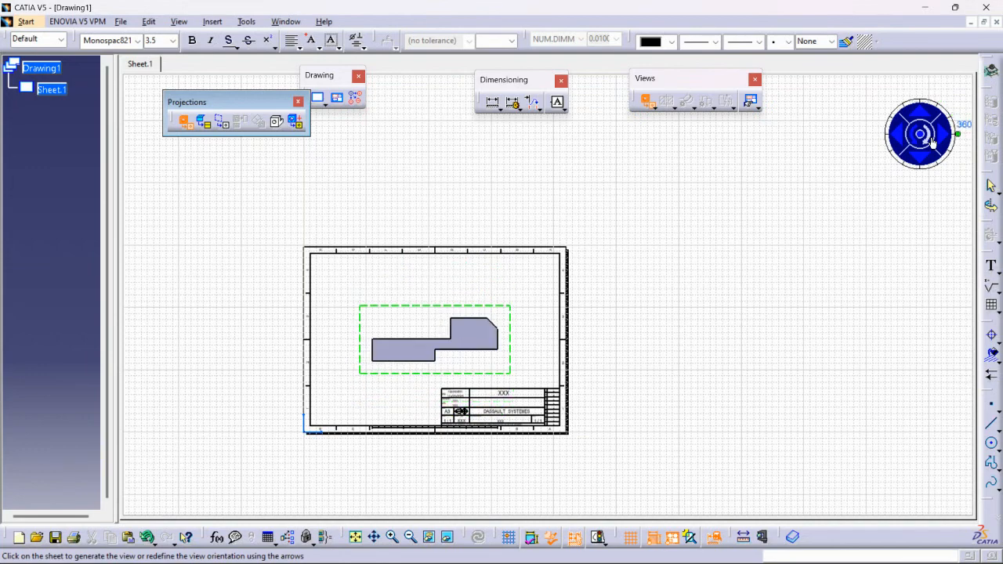
- Turn the front view preview sideways through its successive orientations until the stepped profile faces front again
middle_click_drag(798, 296, 898, 255, "ctrl")
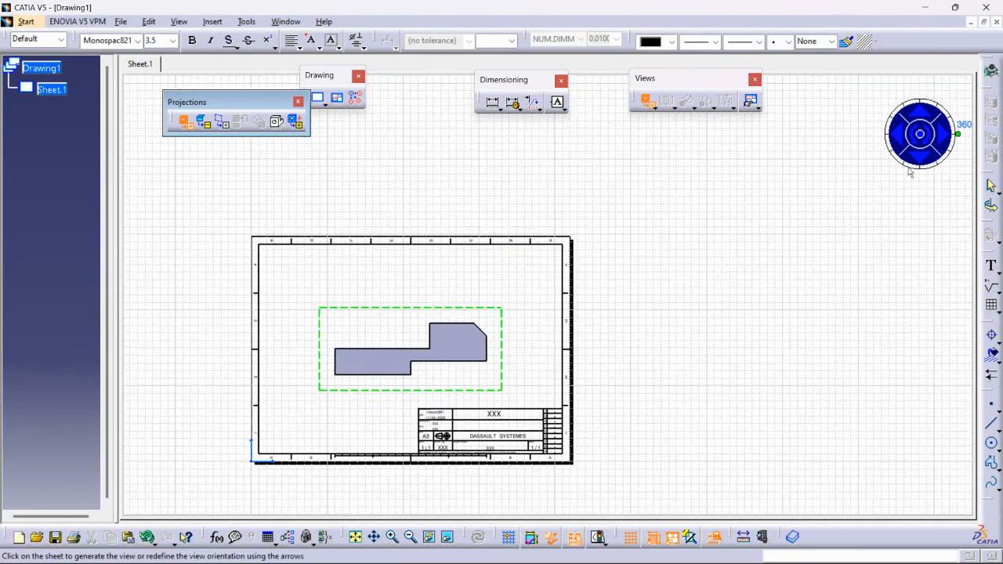
left_click(946, 135)
left_click(946, 135)
left_click(947, 136)
left_click(948, 137)
left_click(947, 137)
- Generate the front view of the stepped profile on the A3 sheet
middle_click_drag(701, 297, 669, 340, "ctrl")
middle_click_drag(567, 355, 430, 289)
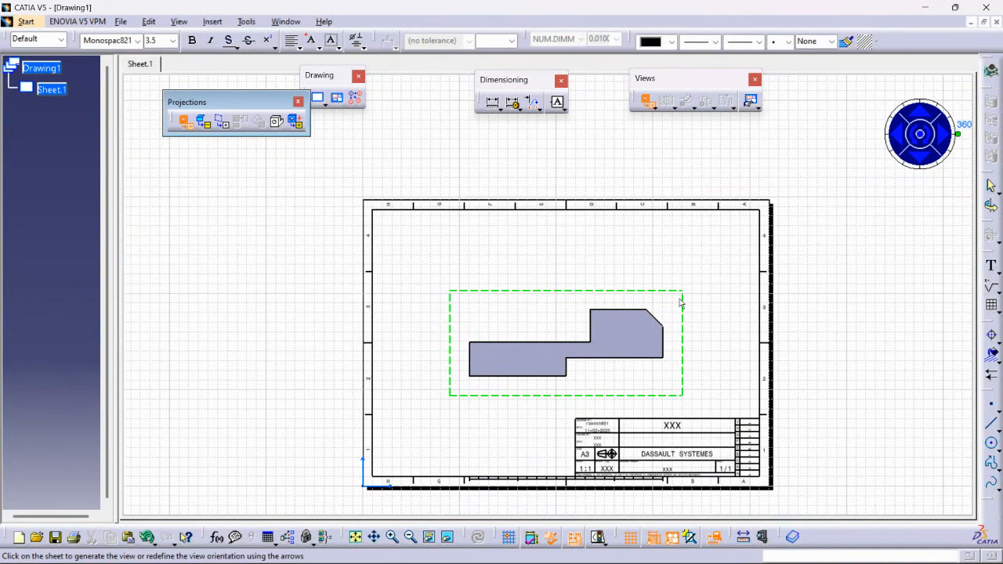
left_click(720, 263)
mouse_move(655, 333)
middle_mouse_down("ctrl")
mouse_move(587, 360)
mouse_move(497, 188)
mouse_move(540, 287)
mouse_move(553, 366)
middle_mouse_up("ctrl")
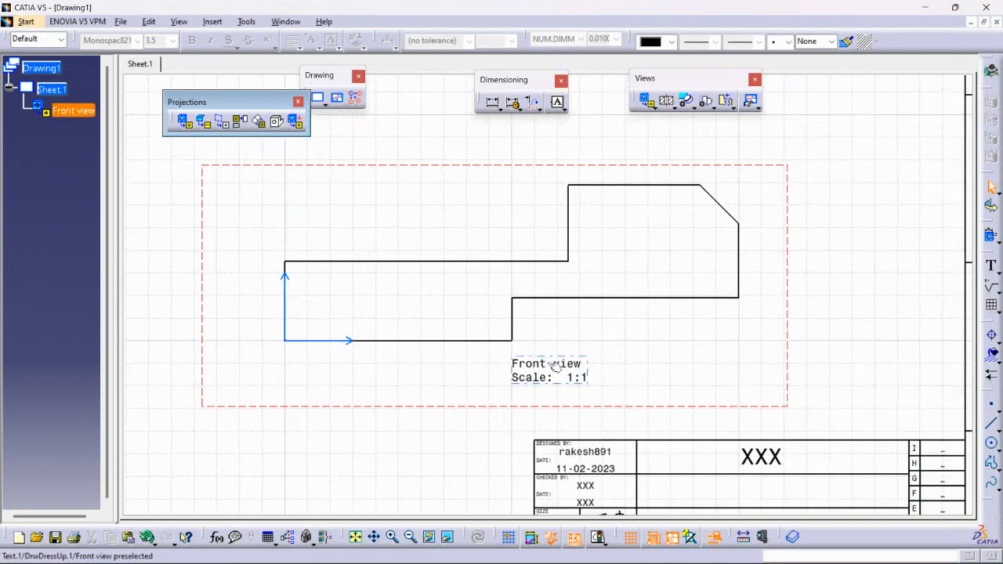
- Move the front view's name and scale label beneath the lower step of the profile and deselect it
left_click_drag(553, 366, 441, 371)
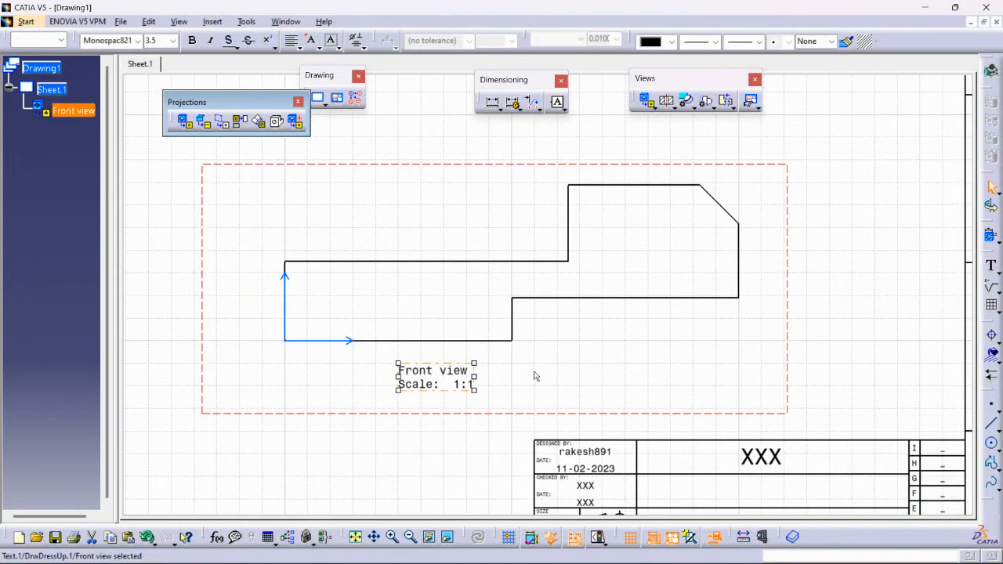
middle_click_drag(548, 262, 568, 337, "ctrl")
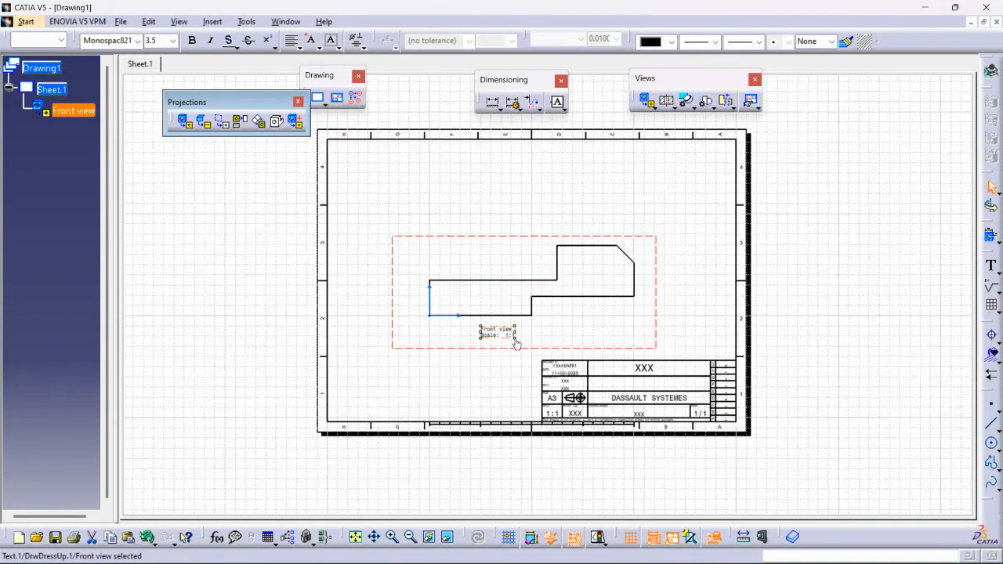
left_click(864, 294)
- Turn on the display of hidden lines in the front view's properties and apply it
middle_click_drag(500, 343, 491, 245, "ctrl")
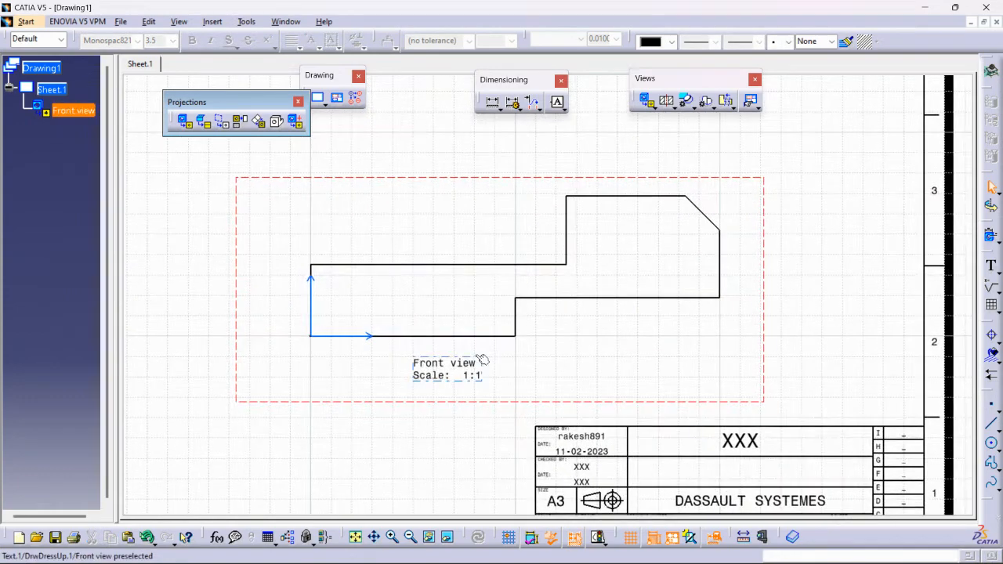
right_click(524, 180)
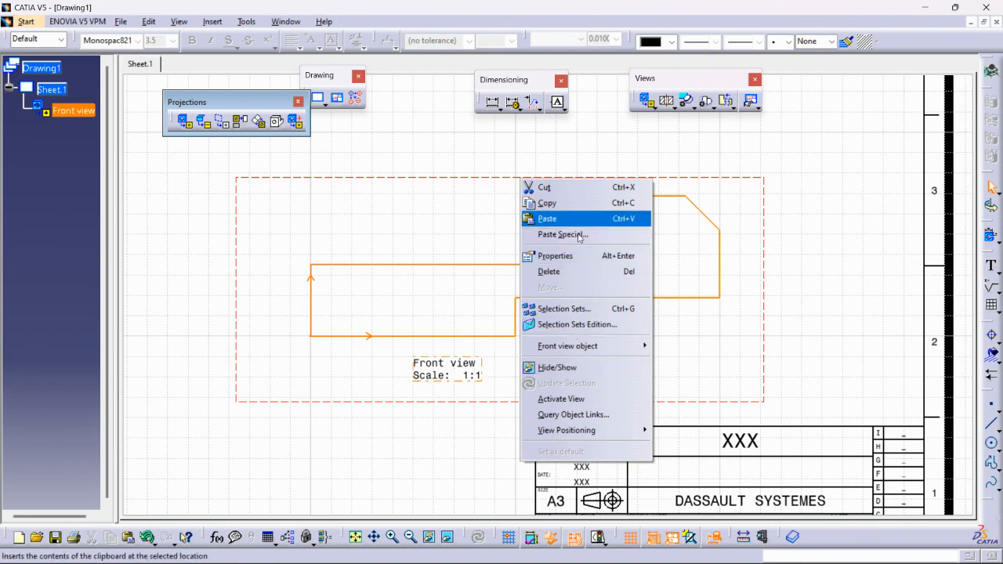
left_click(565, 256)
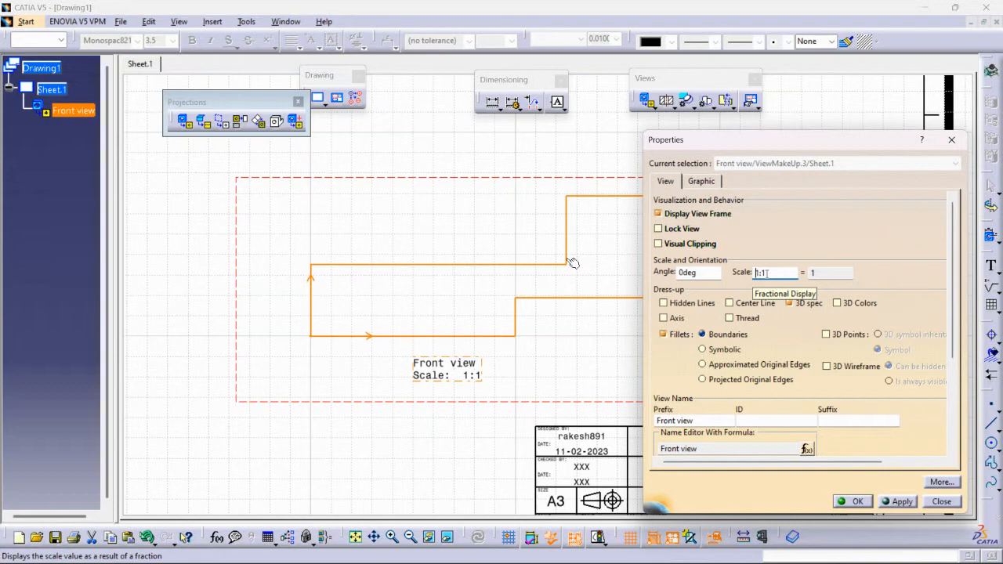
left_click(664, 303)
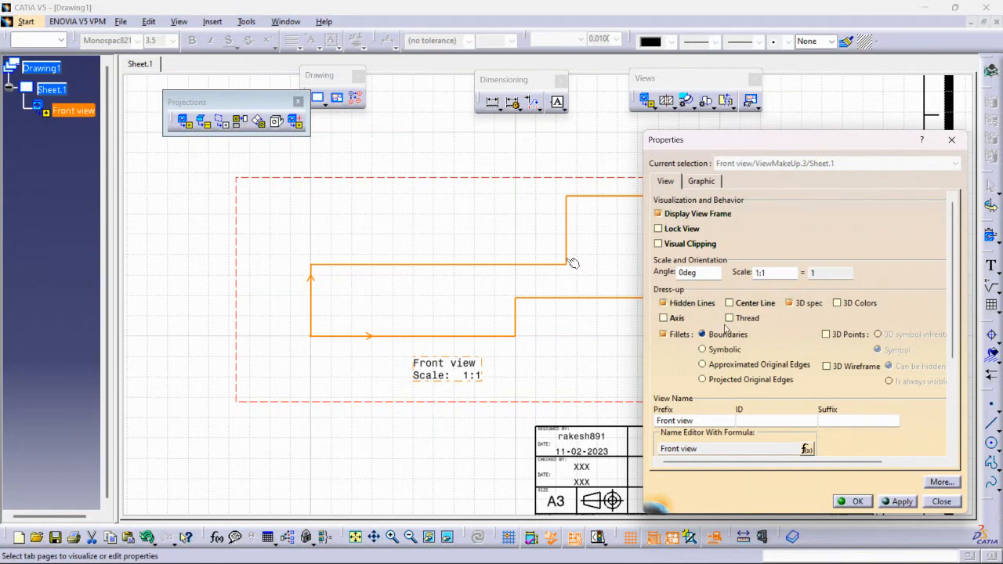
left_click(899, 504)
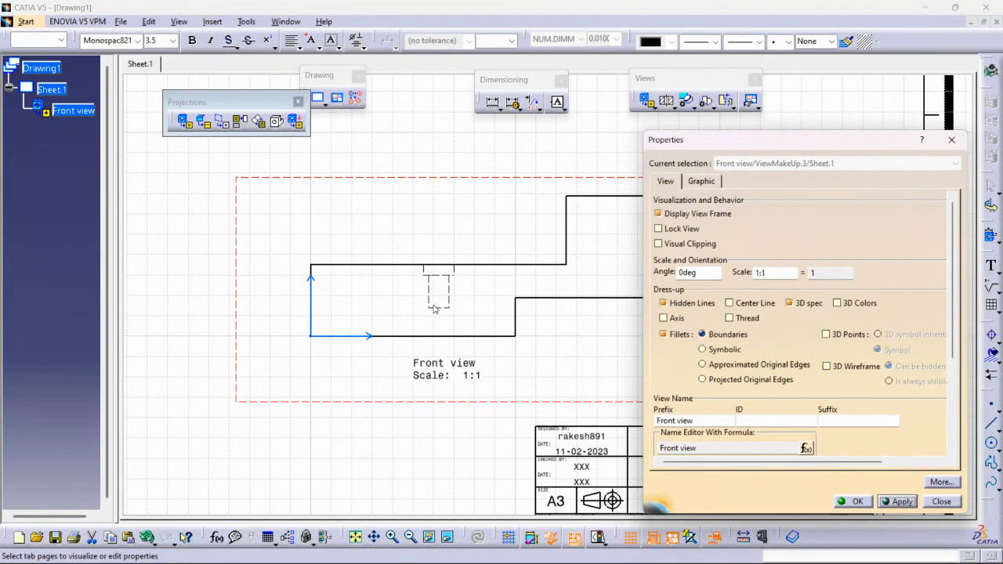
- Turn on the axis and center line display for the front view and accept the properties
left_click(665, 318)
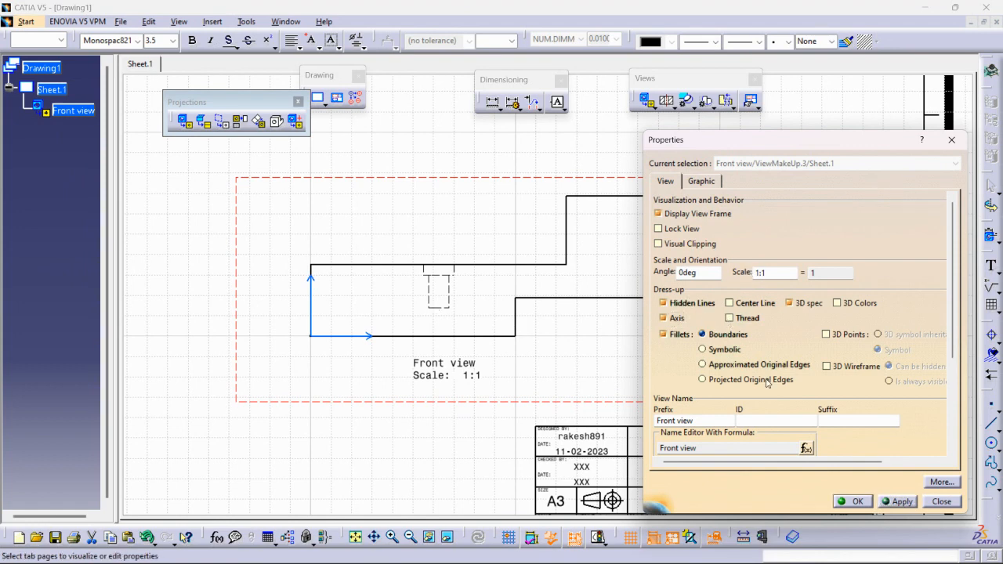
left_click(898, 502)
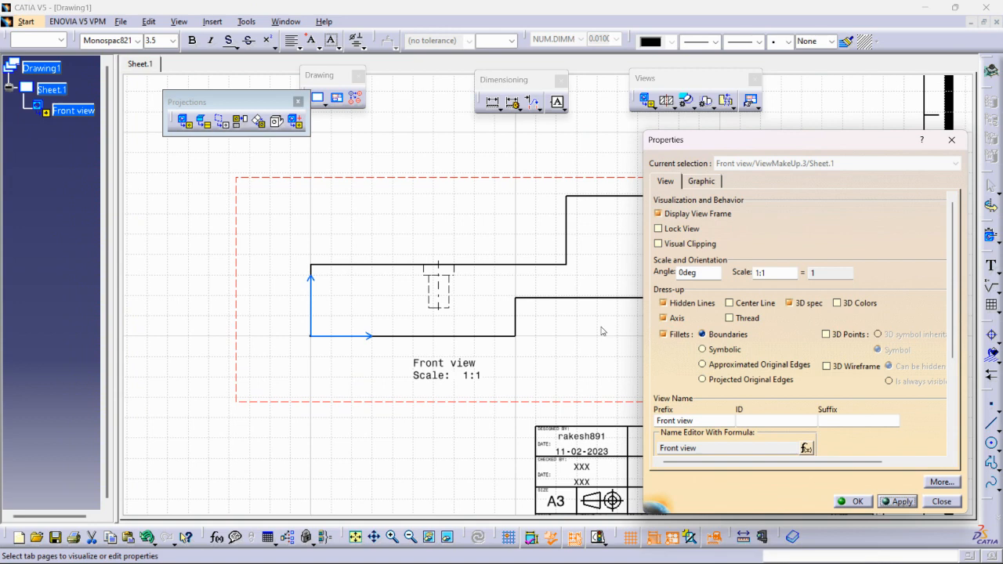
left_click(729, 303)
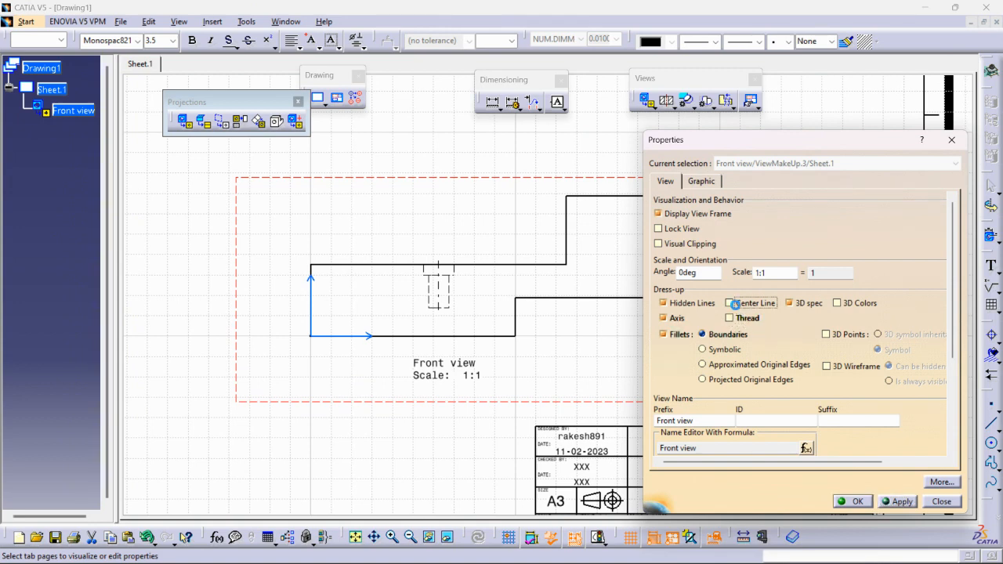
left_click(899, 502)
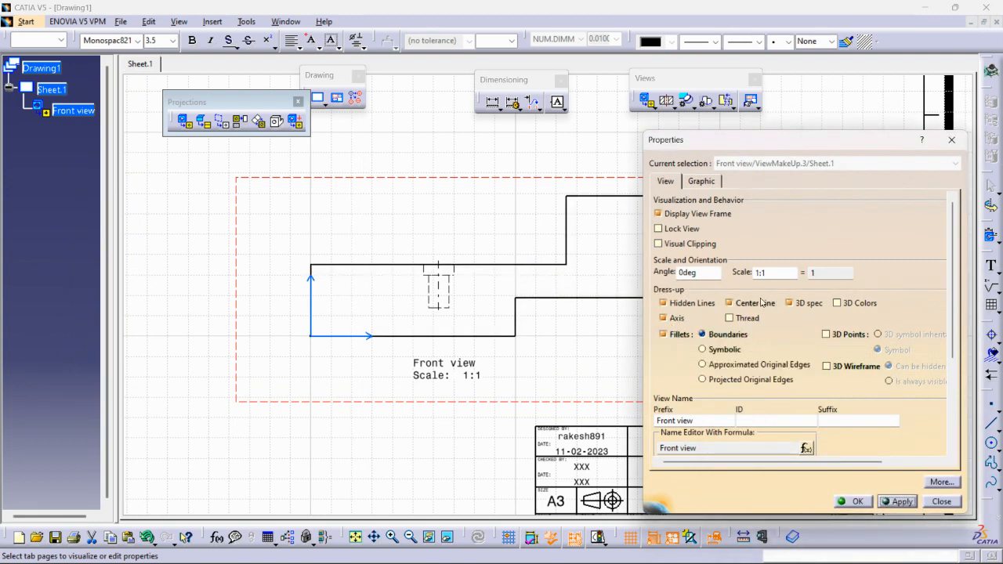
left_click(855, 502)
left_click(470, 178)
right_click(472, 179)
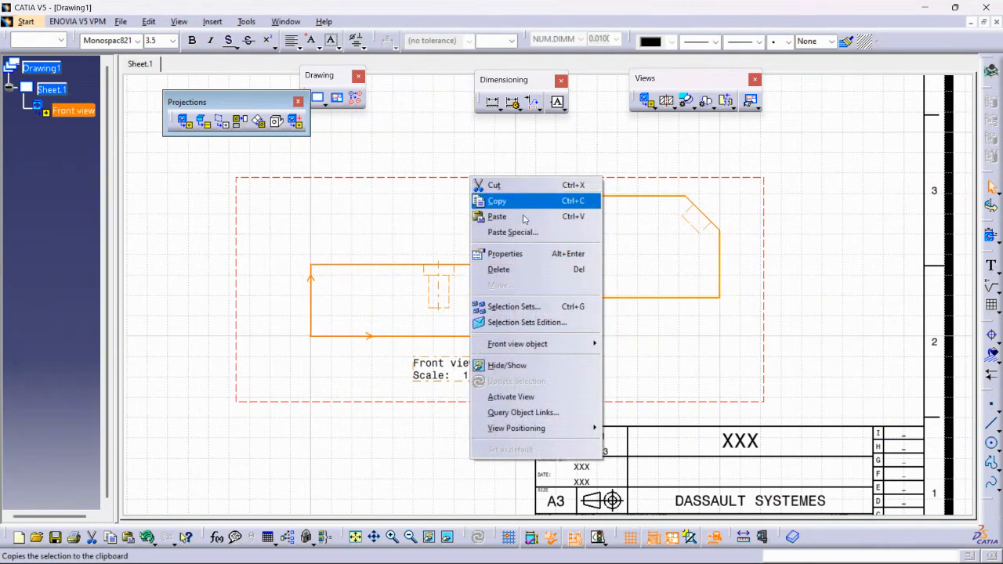
left_click(804, 205)
middle_click_drag(802, 191, 794, 258, "ctrl")
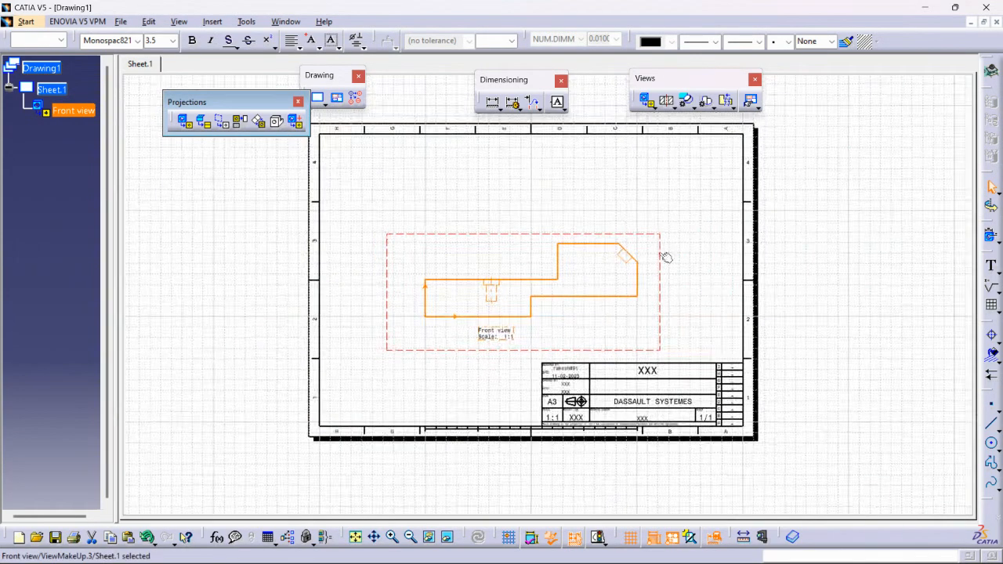
left_click(679, 256)
middle_click_drag(678, 256, 641, 240)
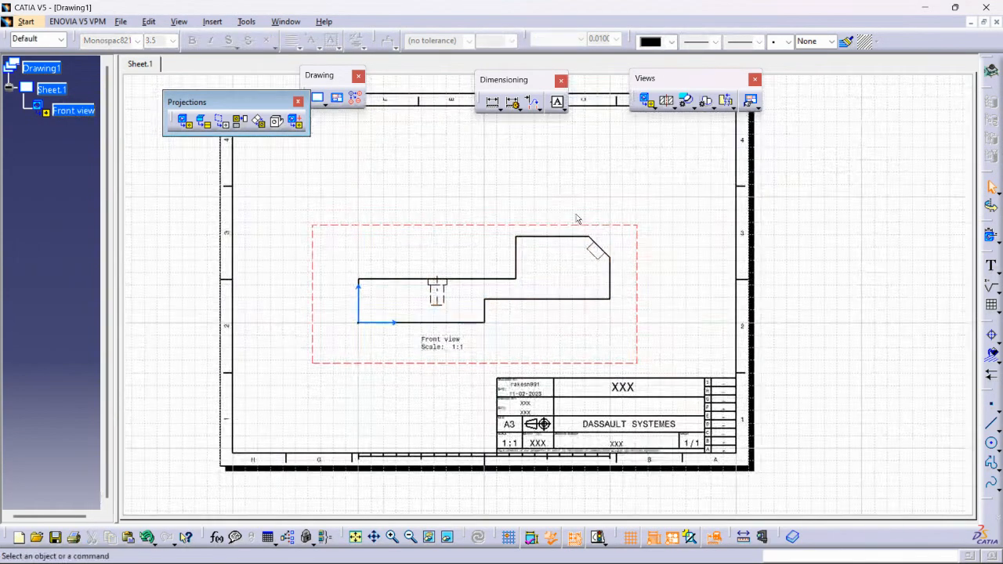
left_click(597, 360)
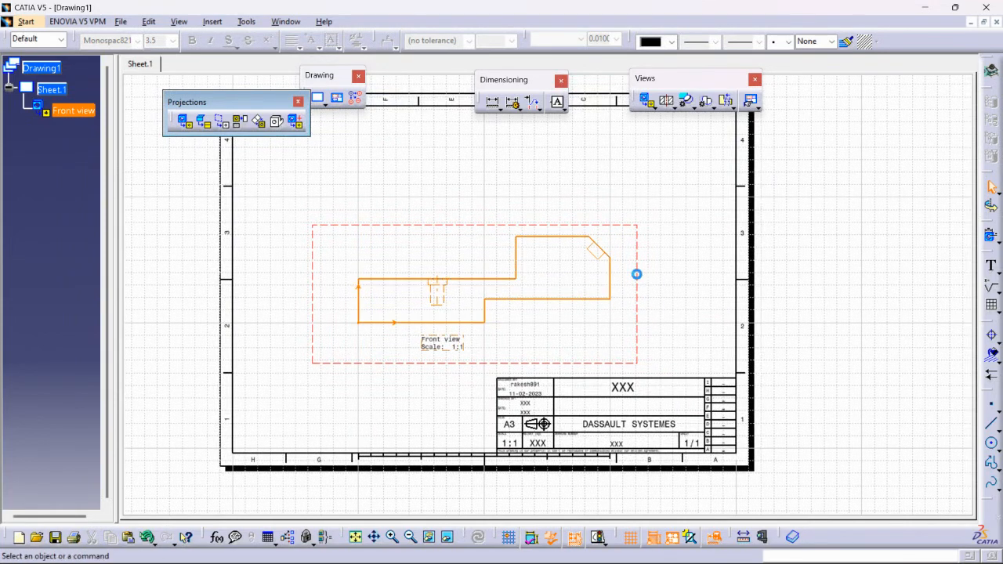
right_click(639, 276)
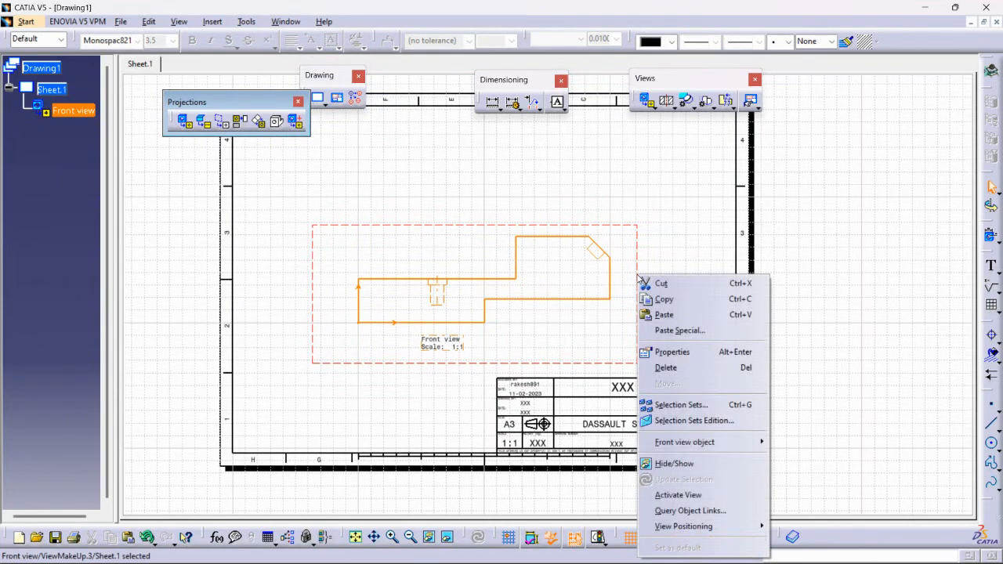
left_click(812, 258)
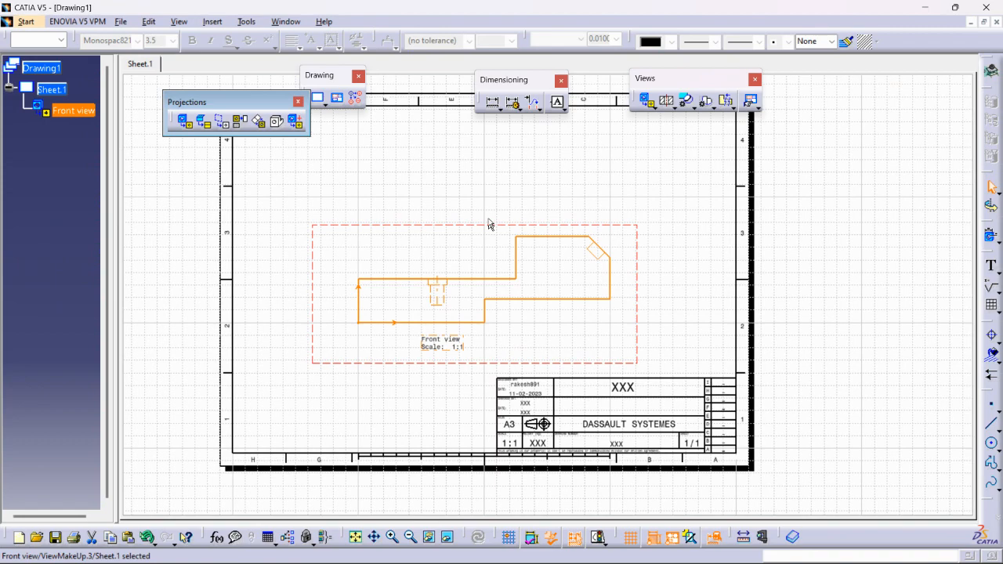
- Move the front view to the sheet's left border to make room for a side view, and deselect it
left_click_drag(481, 227, 382, 231)
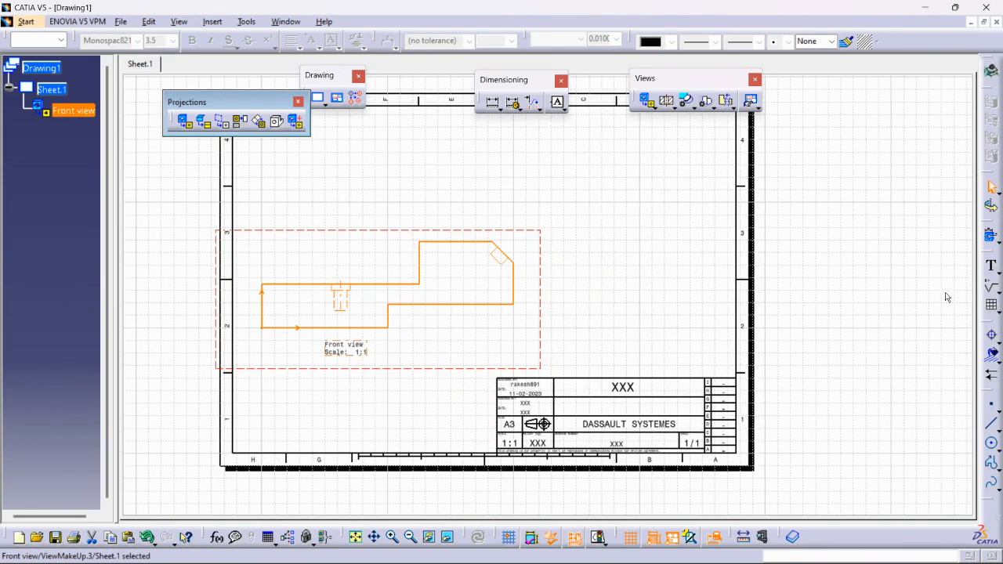
left_click(885, 255)
mouse_move(858, 225)
middle_mouse_down("ctrl")
mouse_move(929, 240)
mouse_move(909, 244)
middle_mouse_up("ctrl")
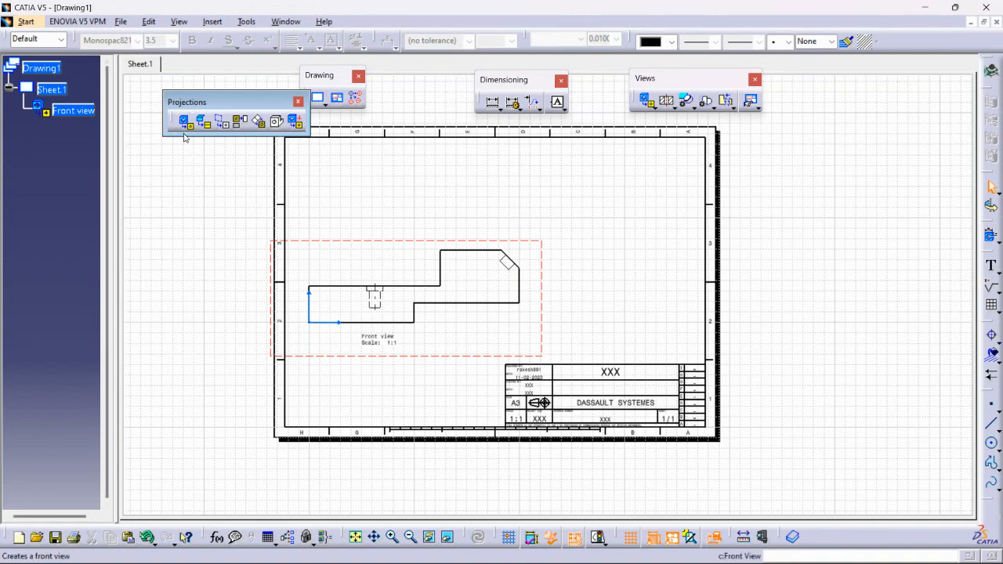
- Project the left view from the front view and place it to the right of the stepped profile
left_click(239, 122)
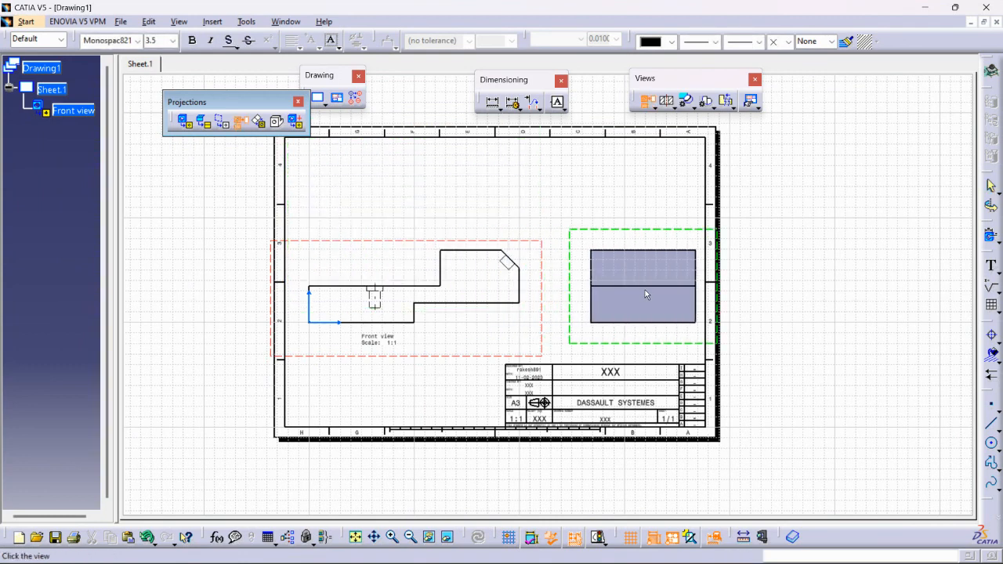
left_click(644, 290)
middle_click_drag(478, 191, 530, 271)
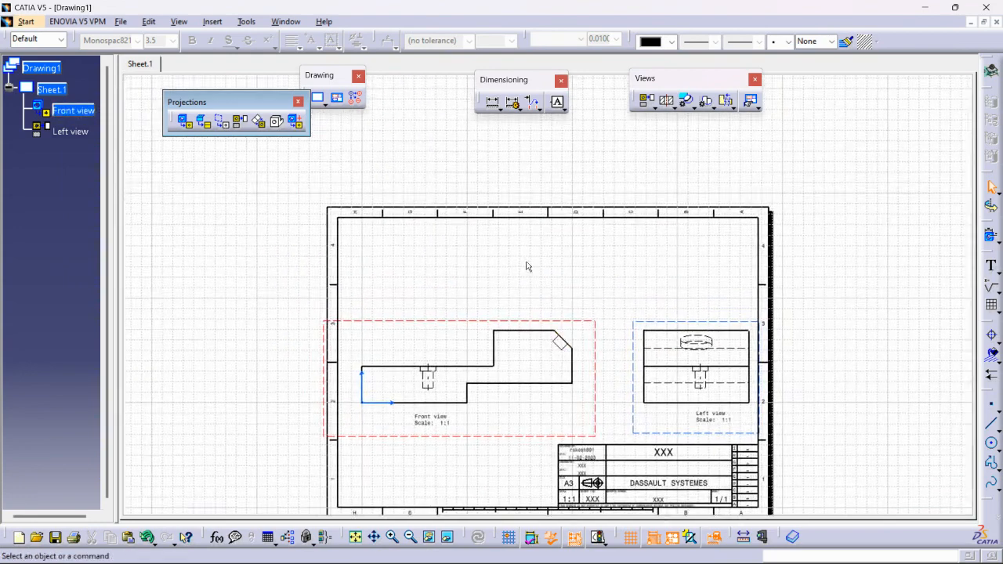
left_click(240, 121)
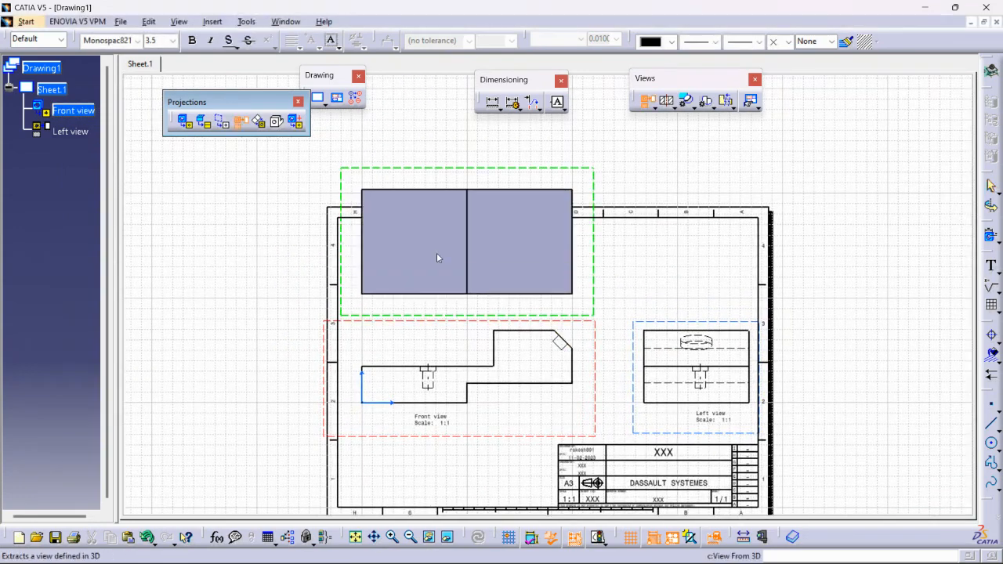
mouse_move(469, 432)
middle_mouse_down()
mouse_move(462, 301)
mouse_move(461, 409)
mouse_move(449, 314)
mouse_move(452, 165)
mouse_move(471, 262)
middle_mouse_up()
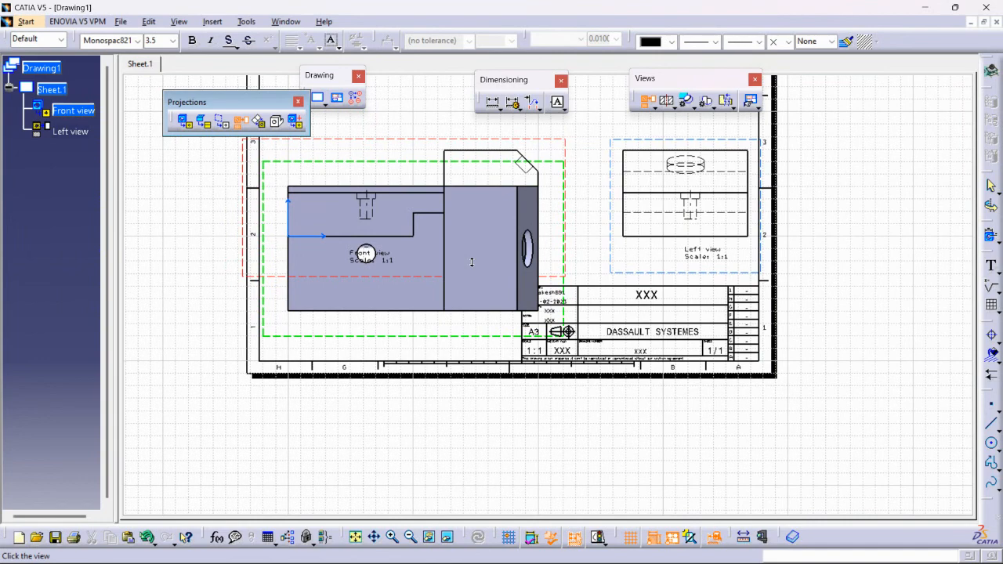
mouse_move(472, 262)
middle_mouse_down("ctrl")
mouse_move(474, 287)
mouse_move(475, 247)
middle_mouse_up("ctrl")
left_click_drag(475, 247, 476, 381)
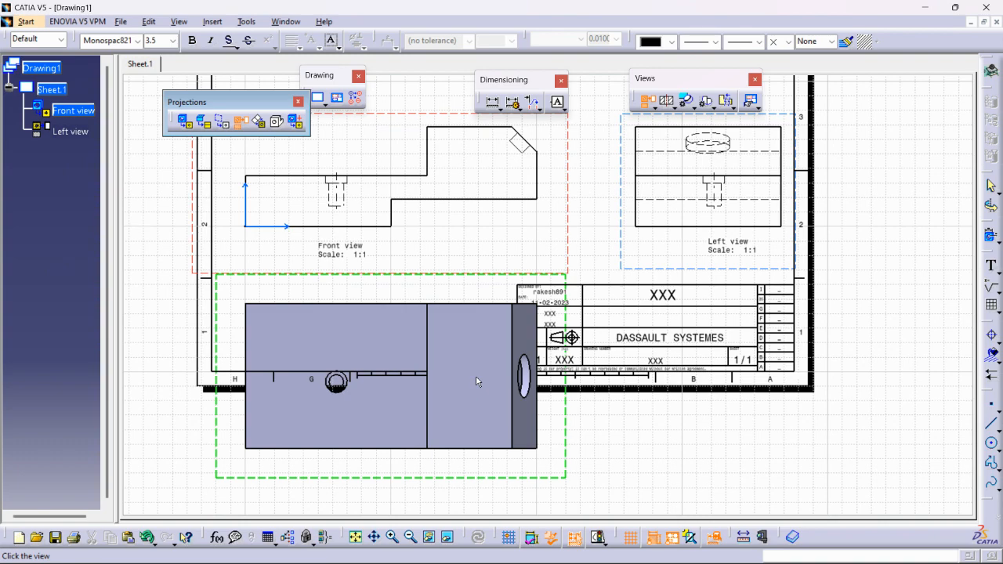
key("Escape")
- Examine the projection symbol in the title block and compare it with the arrangement of the front and left views
middle_click_drag(574, 363, 567, 305, "ctrl")
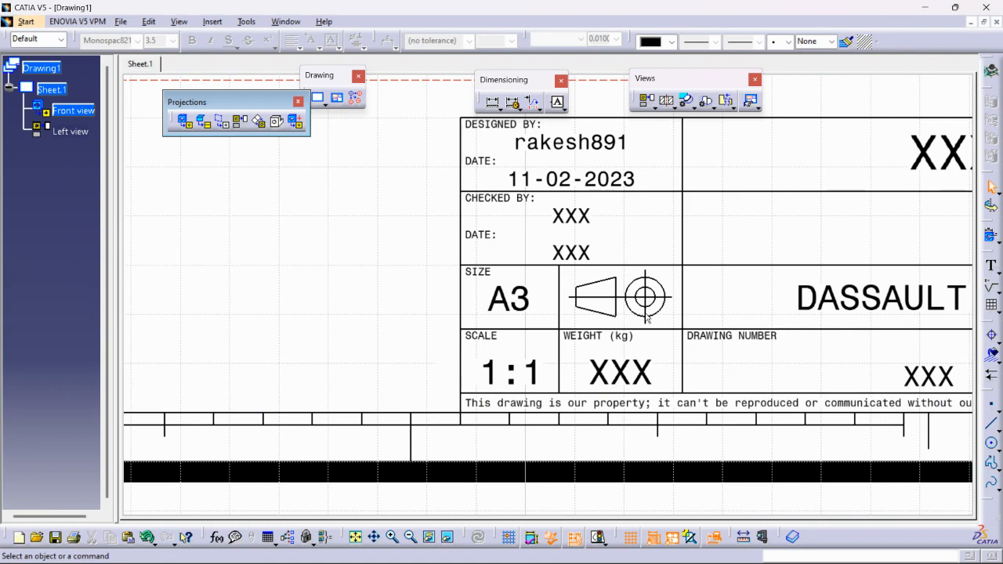
mouse_move(629, 280)
middle_mouse_down("ctrl")
mouse_move(651, 361)
mouse_move(683, 402)
middle_mouse_up("ctrl")
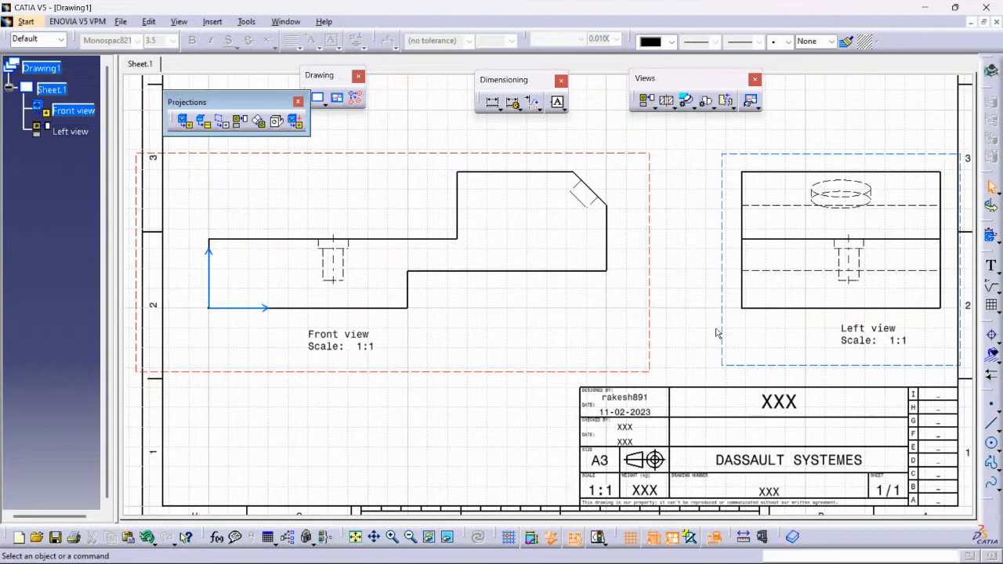
mouse_move(662, 223)
middle_mouse_down("ctrl")
mouse_move(656, 217)
mouse_move(667, 221)
middle_mouse_up("ctrl")
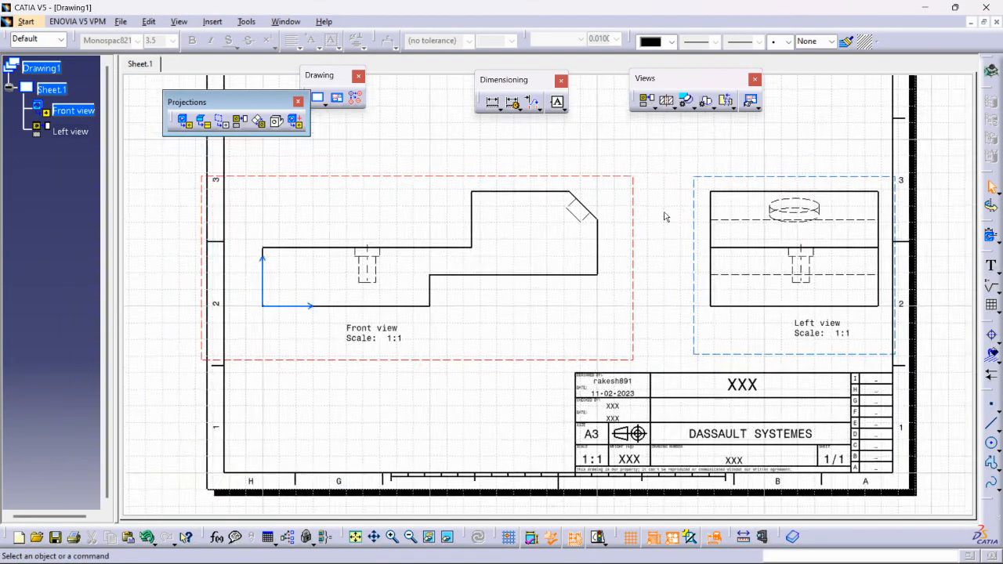
middle_click_drag(647, 255, 642, 311)
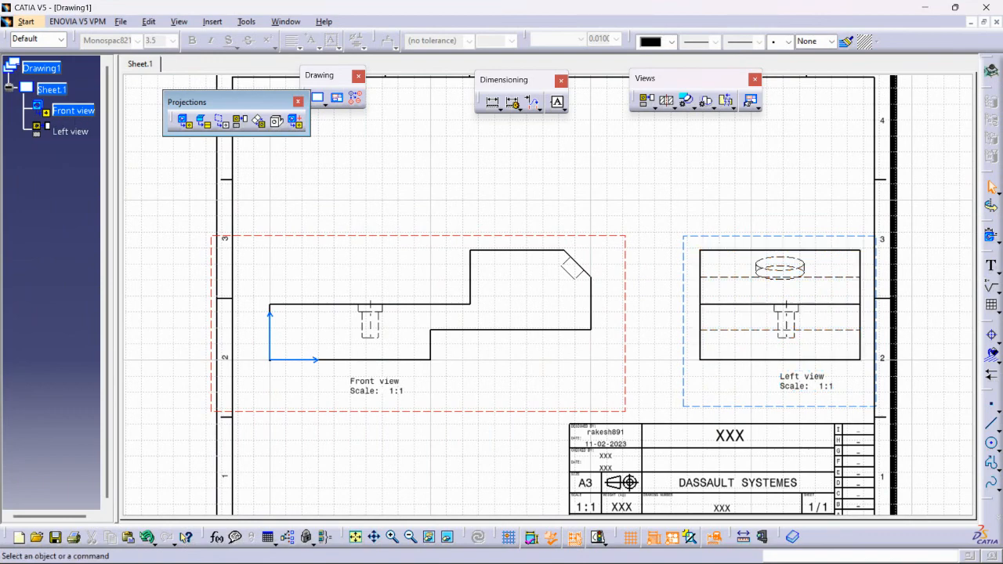
middle_click_drag(644, 313, 648, 255)
mouse_move(686, 500)
middle_mouse_down()
mouse_move(566, 258)
mouse_move(566, 227)
mouse_move(637, 394)
middle_mouse_up()
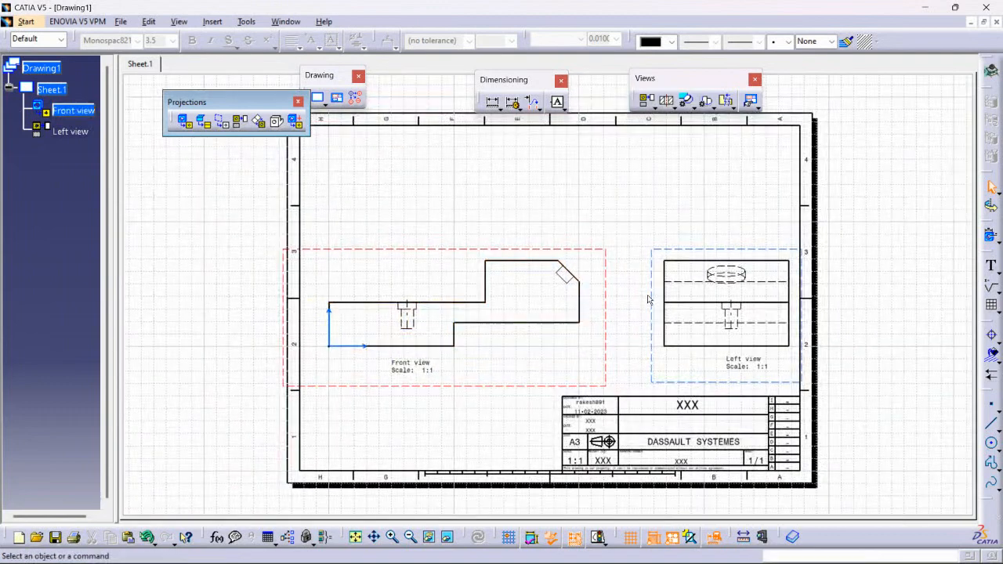
- Project the top view from the front view and place it below the stepped profile
middle_click_drag(614, 273, 622, 342)
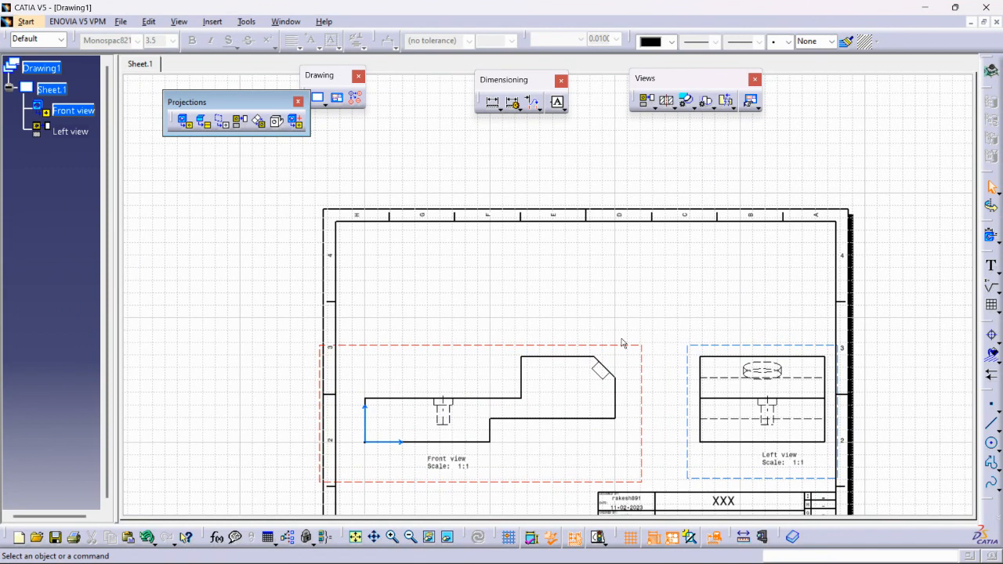
left_click(241, 123)
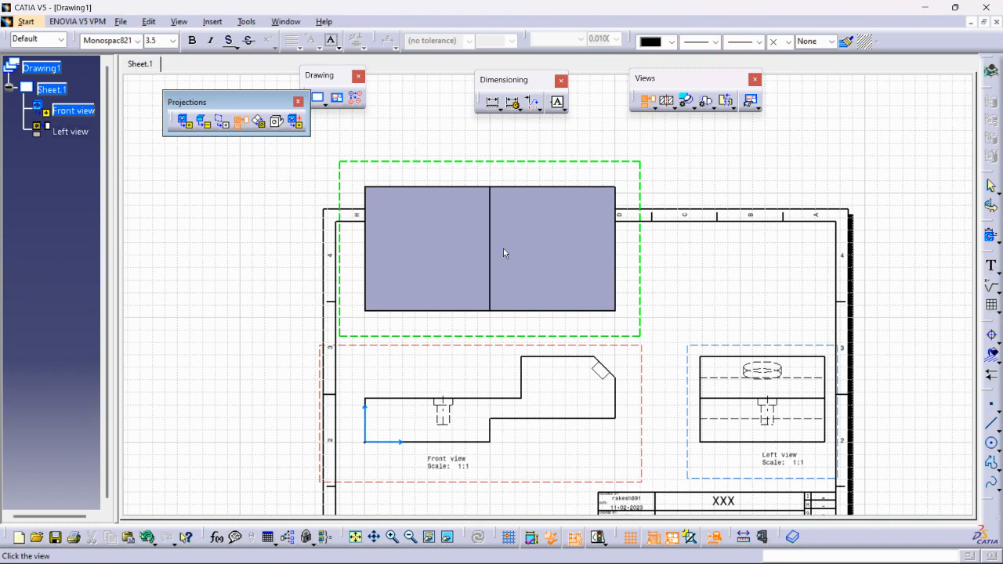
mouse_move(505, 249)
middle_mouse_down()
mouse_move(497, 196)
mouse_move(509, 256)
mouse_move(507, 161)
middle_mouse_up()
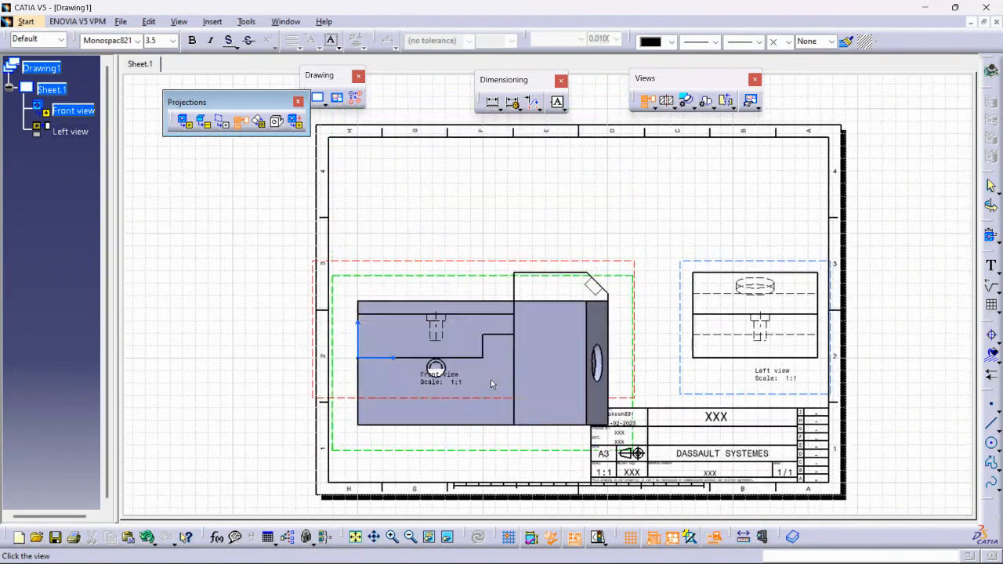
left_click(480, 476)
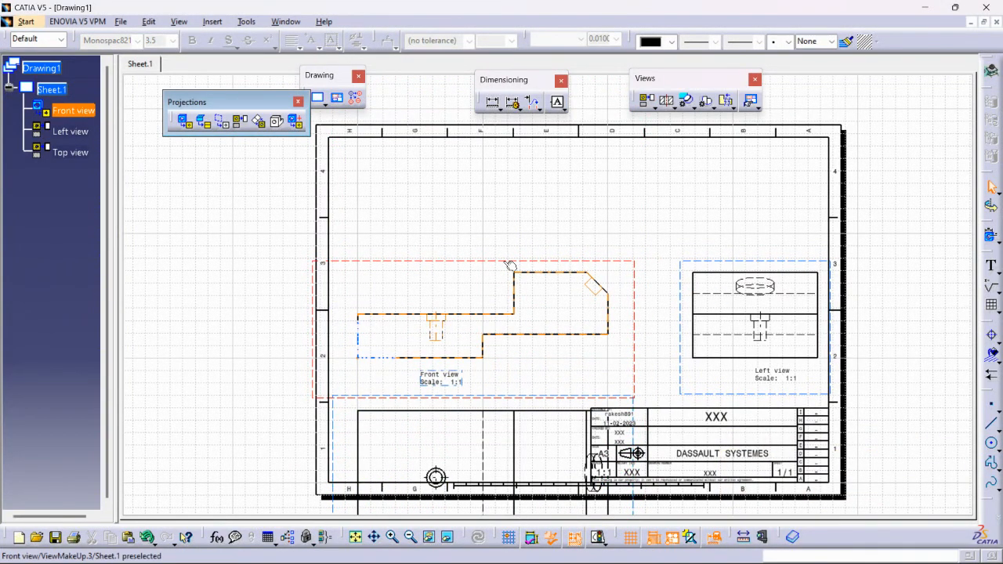
- Move the front view up to the sheet's upper border together with its aligned projected views
left_click_drag(504, 261, 492, 141)
middle_click_drag(810, 314, 807, 383, "ctrl")
middle_click_drag(570, 269, 616, 227, "ctrl")
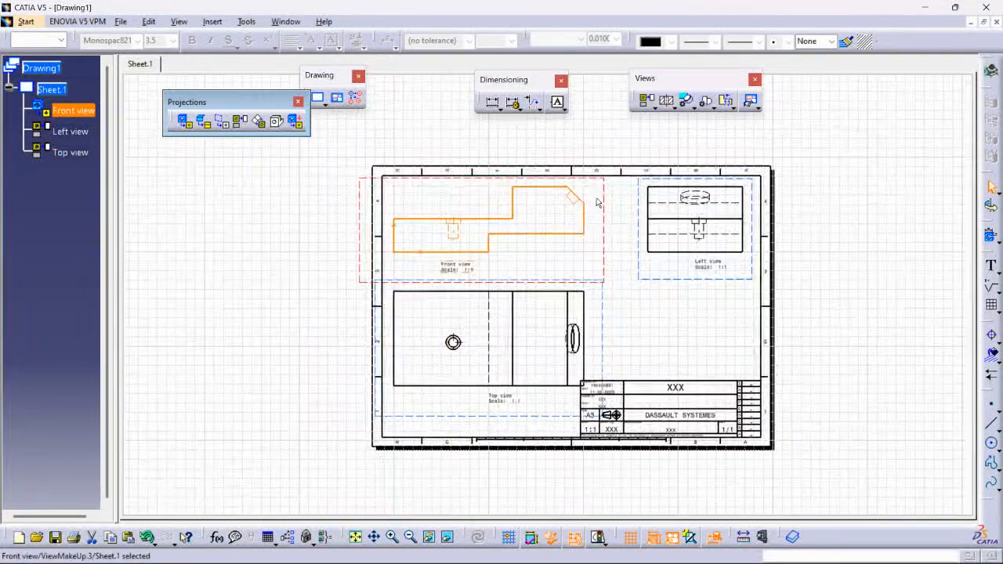
- Set the front view's scale to 1:2 in its properties
right_click(605, 195)
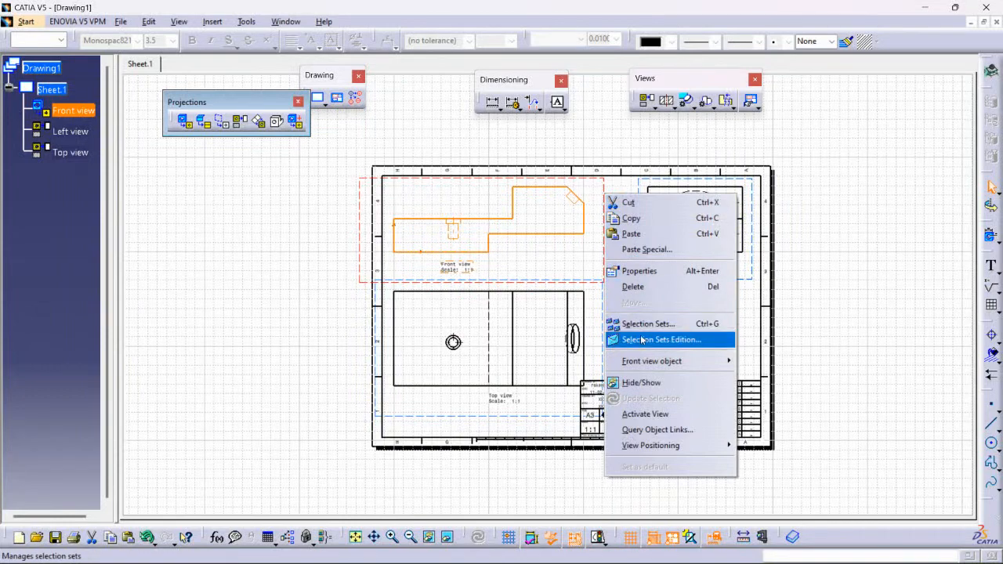
left_click(654, 272)
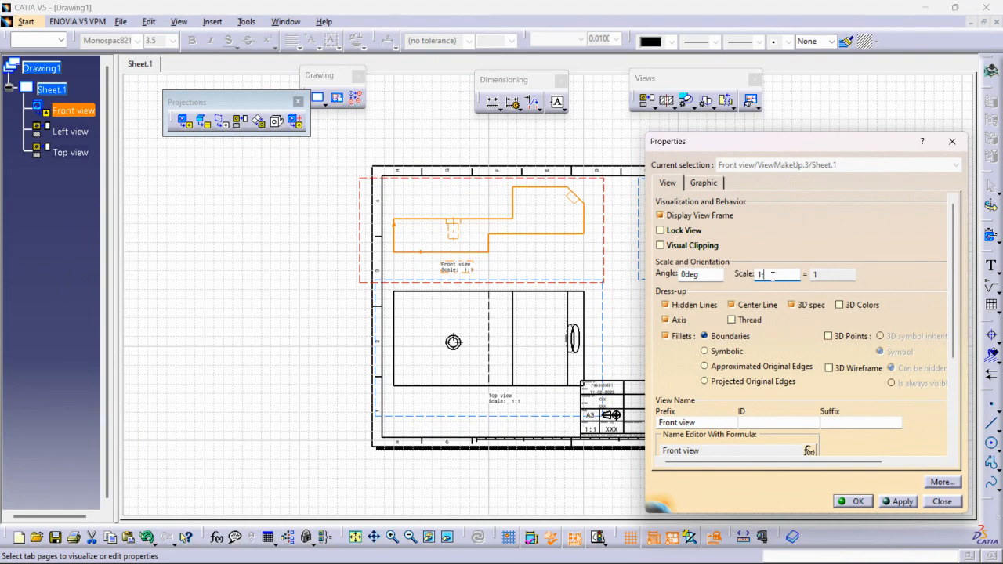
type("3")
type("2")
key("Return")
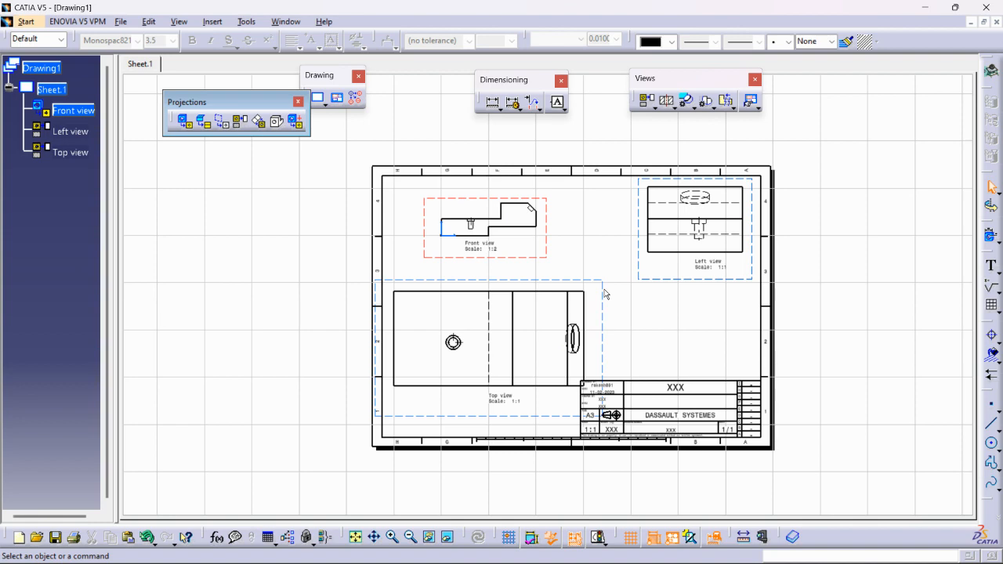
- Delete the full-scale top view and the left view from the sheet, keeping only the front view
mouse_move(922, 333)
middle_mouse_down("ctrl")
mouse_move(896, 296)
mouse_move(902, 280)
middle_mouse_up("ctrl")
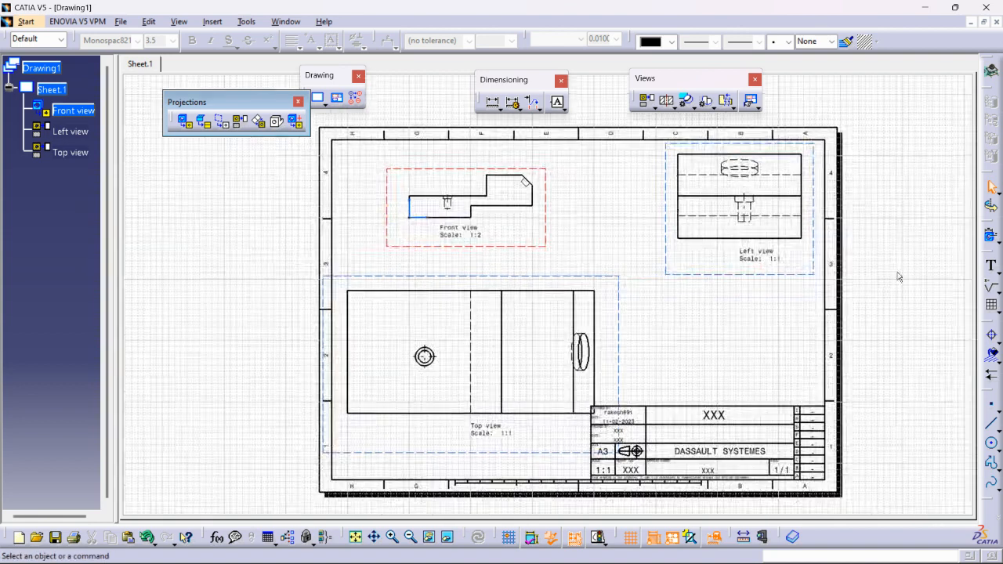
double_click(619, 278)
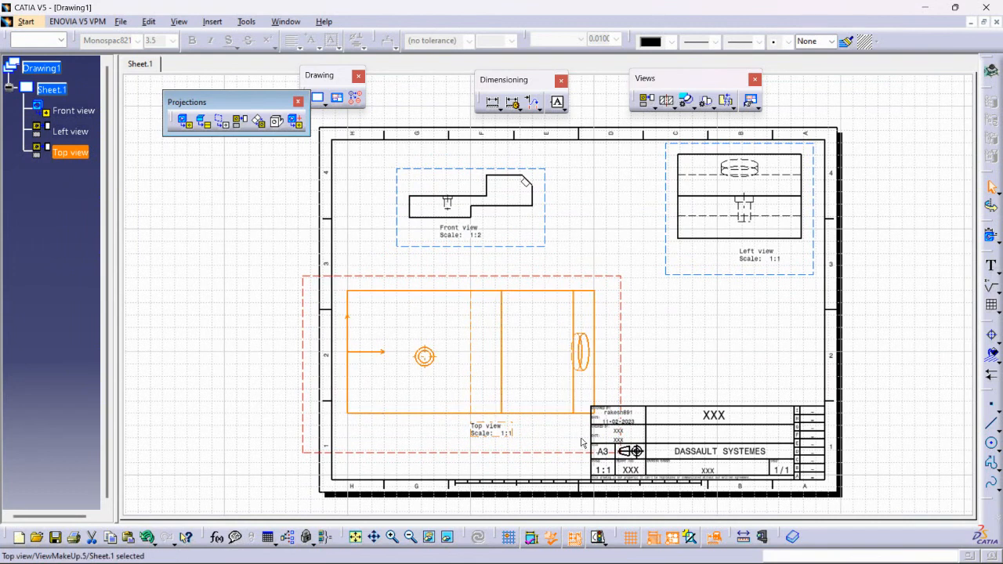
key("Delete")
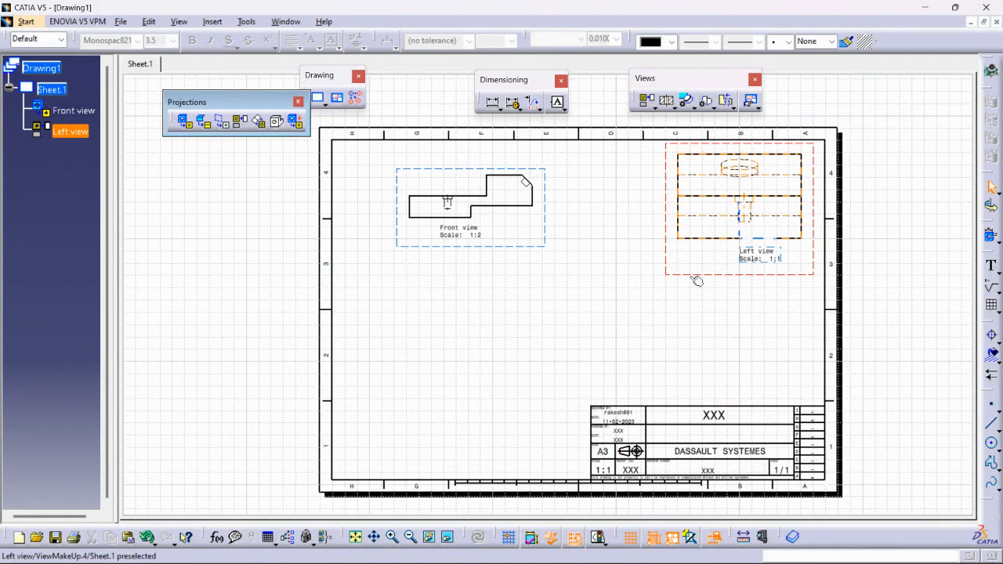
right_click(814, 261)
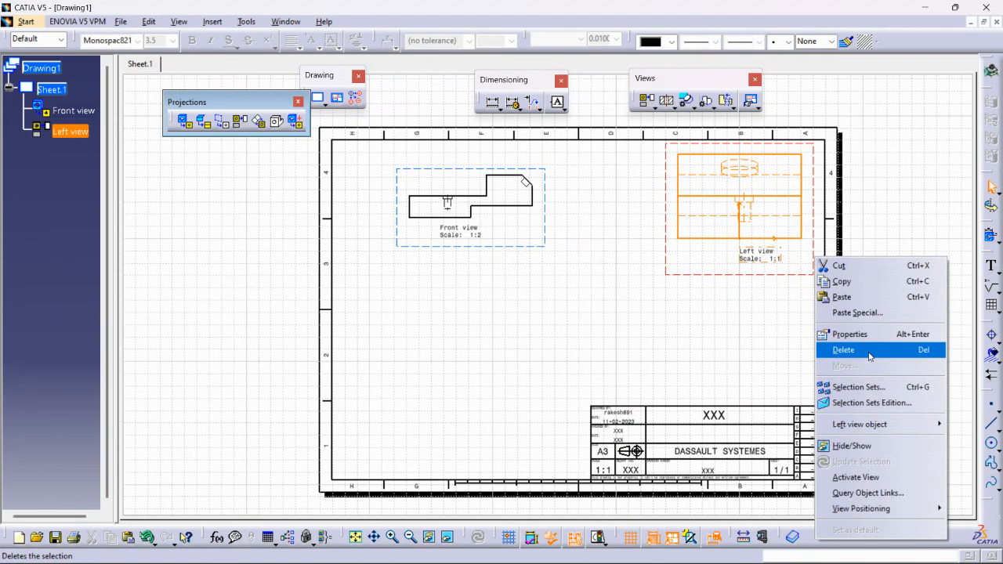
left_click(843, 350)
- Lower the front view on the sheet and project a right view on its left side and a top view beneath it
left_click_drag(546, 203, 549, 276)
middle_click_drag(497, 331, 546, 340)
left_click(241, 121)
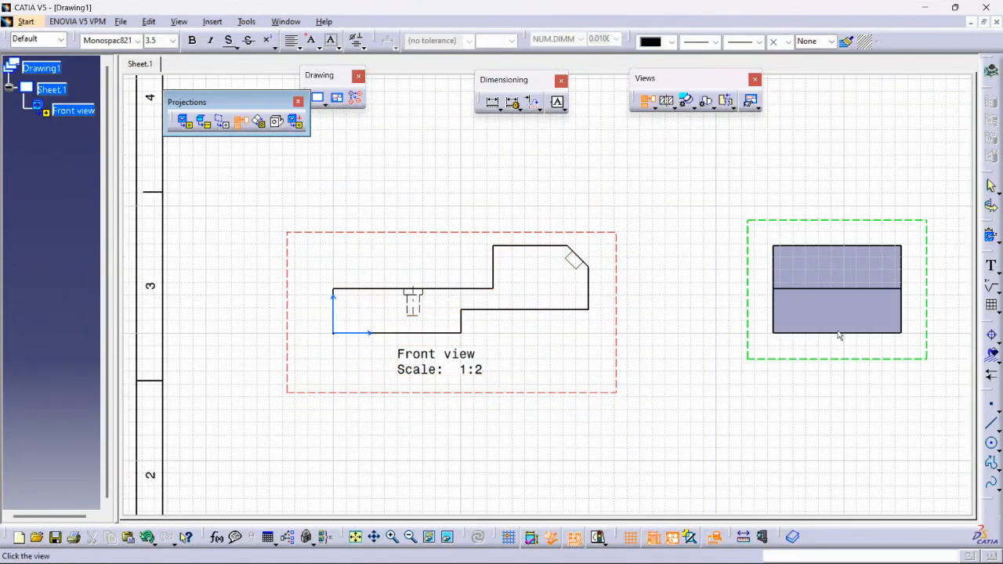
middle_click_drag(224, 339, 376, 354)
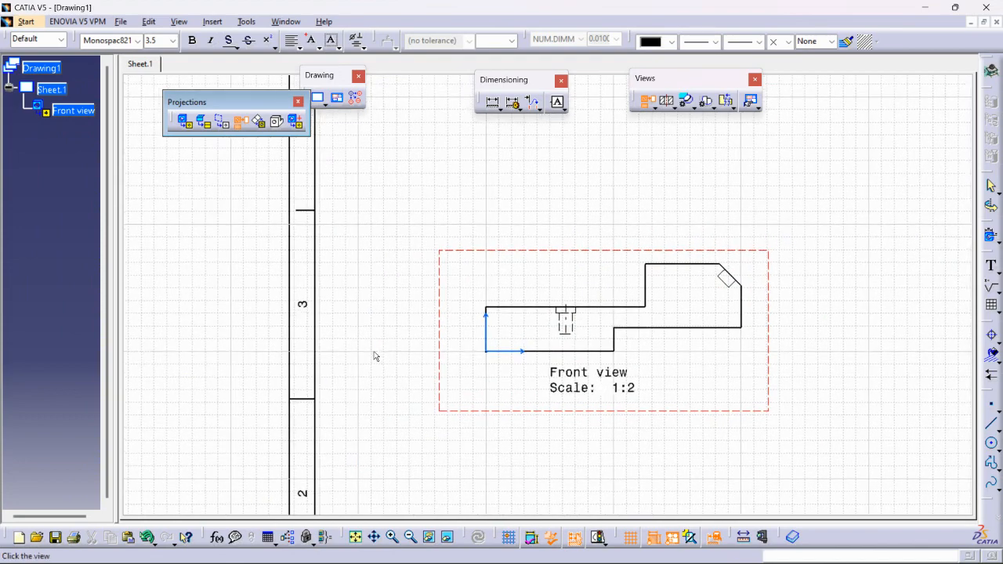
left_click(384, 324)
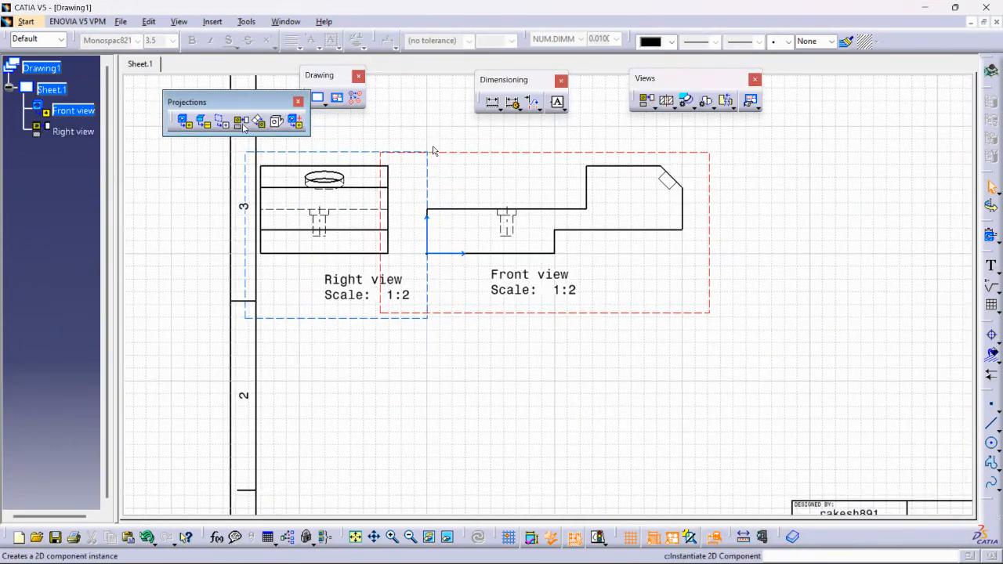
left_click(752, 384)
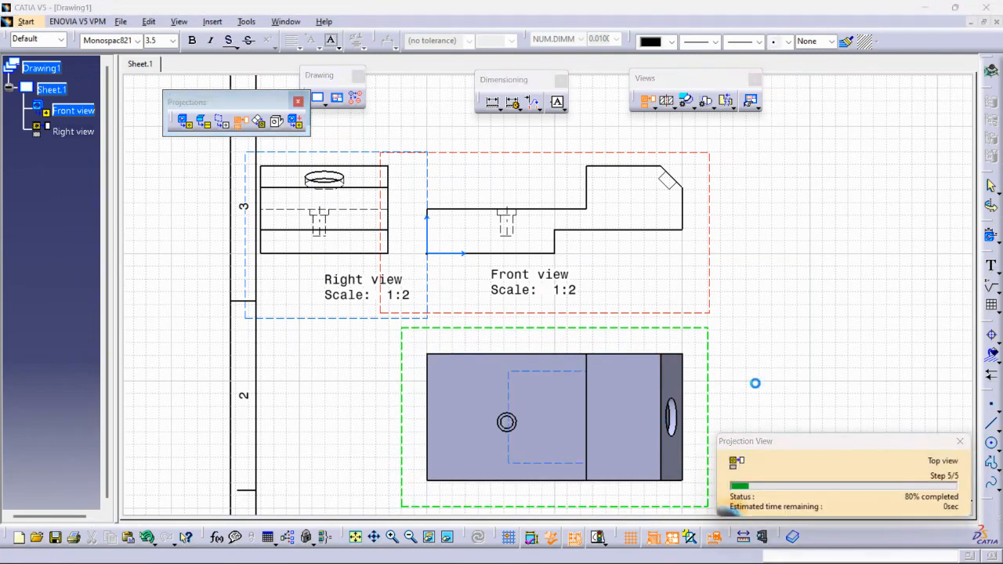
middle_click_drag(718, 362, 673, 371)
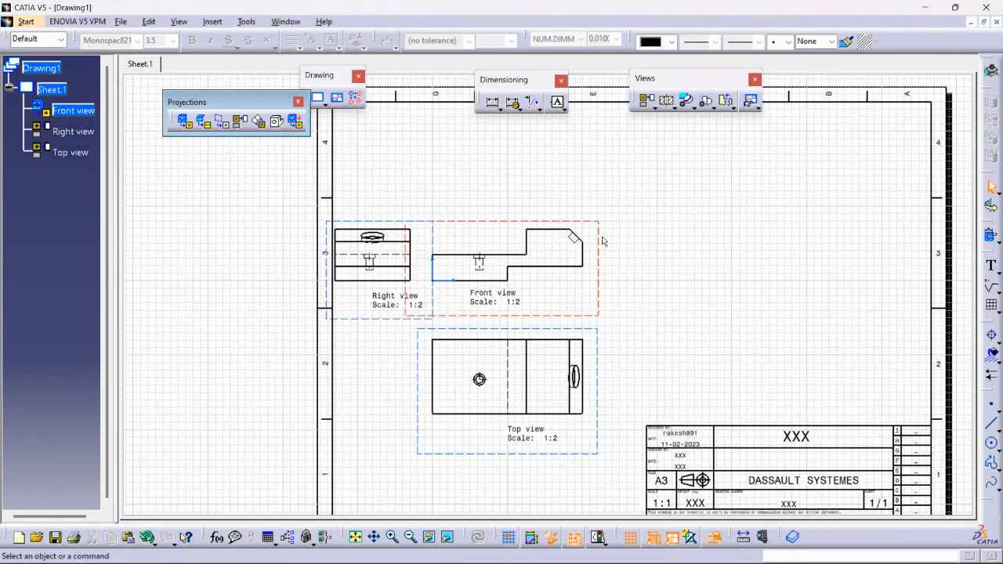
- Space the front and right views apart and shift the right and top view captions left beneath their geometry
left_click_drag(602, 236, 660, 243)
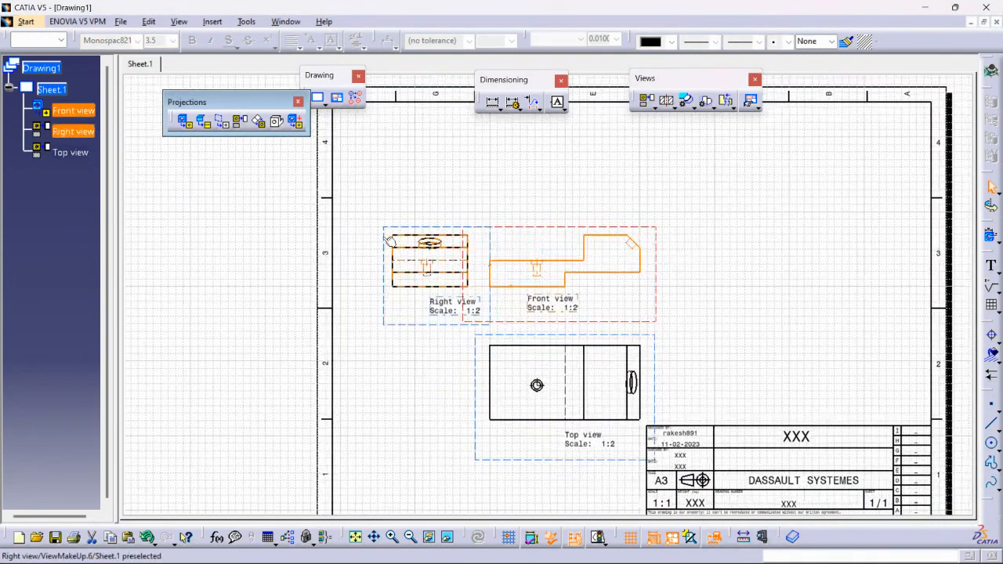
left_click_drag(409, 232, 374, 229)
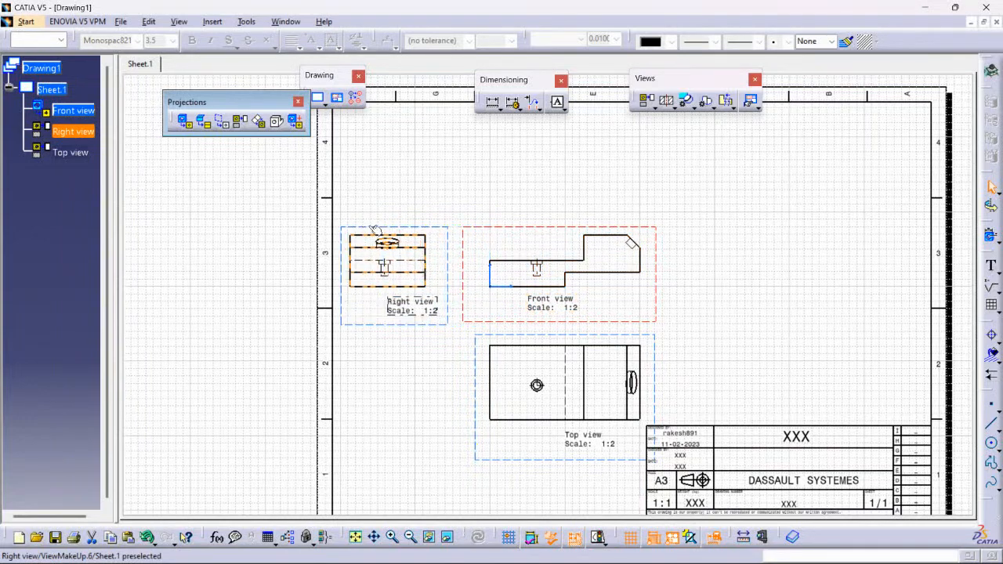
left_click(416, 307)
left_click_drag(416, 307, 391, 308)
left_click_drag(594, 448, 566, 455)
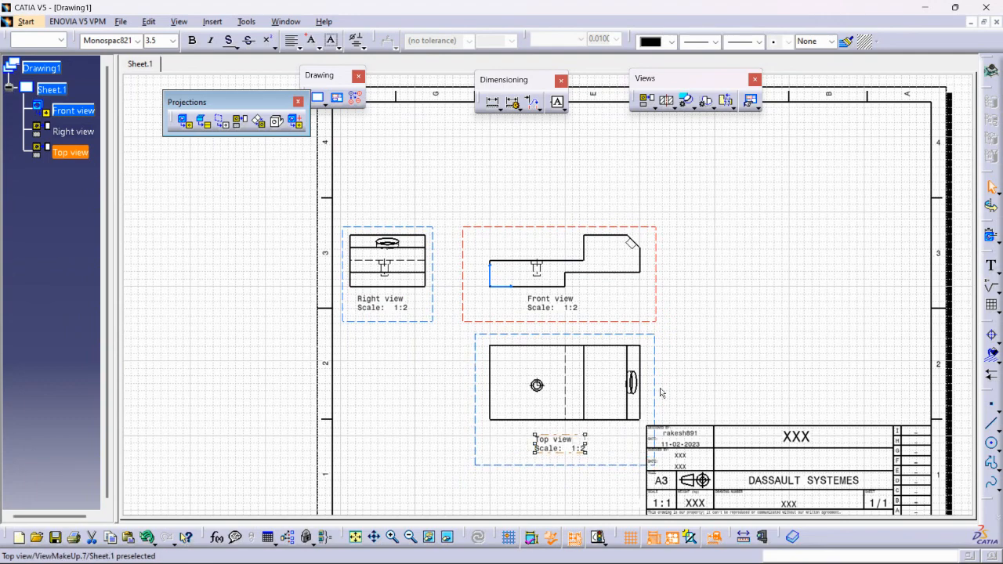
- Move the front view up the sheet together with its aligned right and top views
left_click_drag(596, 229, 605, 175)
left_click(750, 267)
middle_click_drag(750, 283, 697, 334)
middle_click_drag(768, 318, 777, 266)
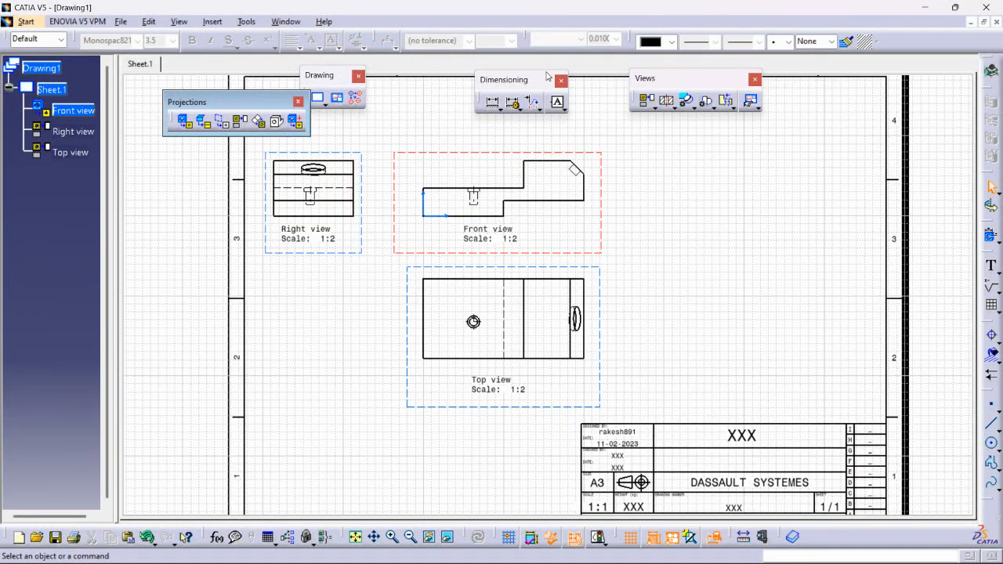
- Switch to Part1 and examine the block in the multi-view layout, orbiting to the elliptical pocket on the chamfer
left_click(286, 22)
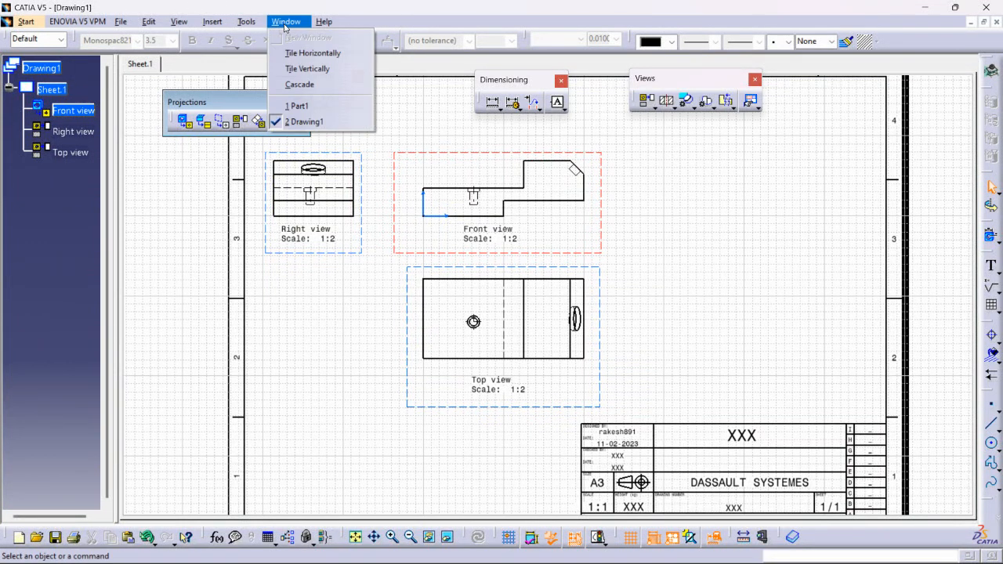
left_click(297, 106)
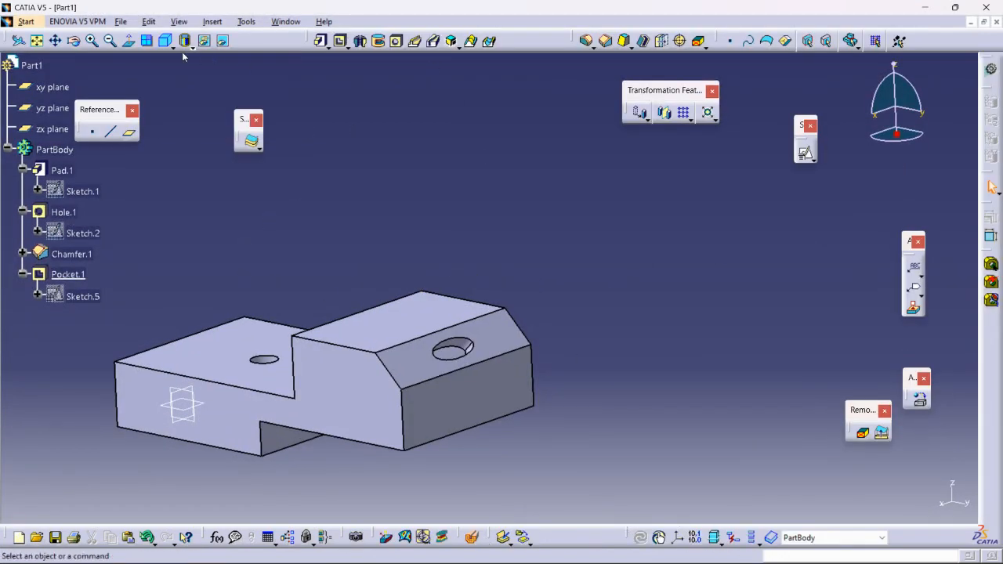
left_click(147, 41)
middle_click_drag(326, 401, 428, 413, "ctrl")
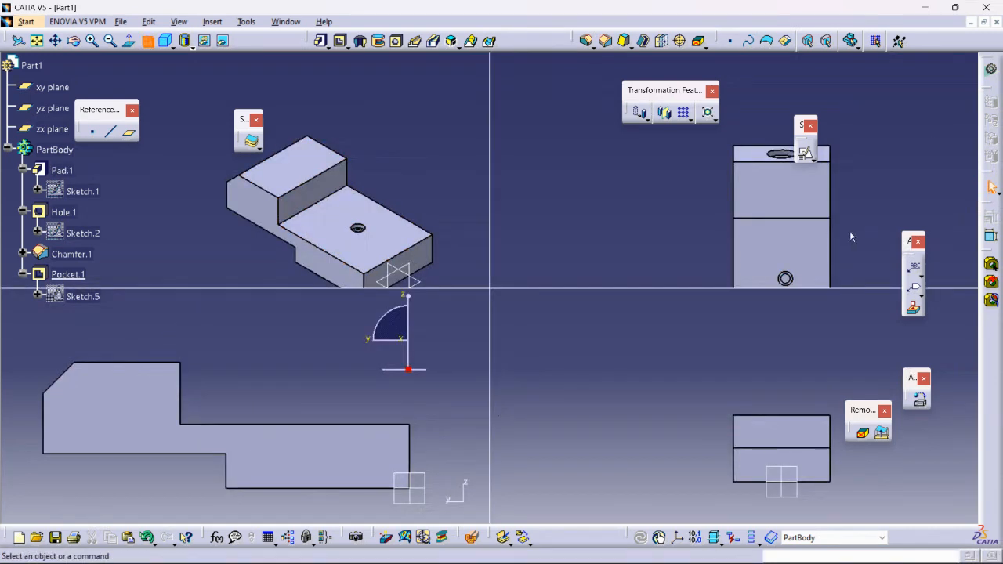
middle_click_drag(851, 236, 851, 266, "ctrl")
middle_click_drag(251, 405, 312, 417)
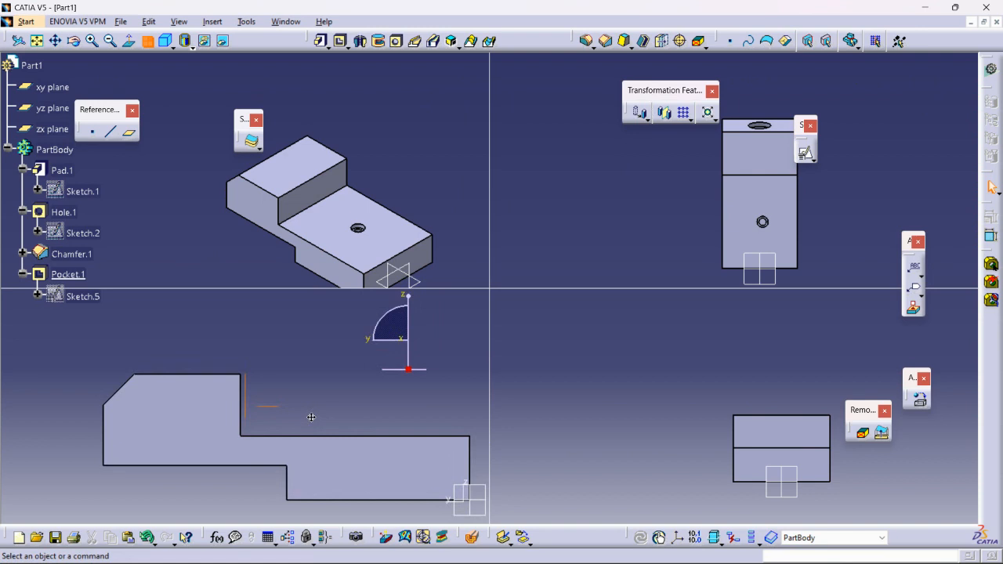
middle_click_drag(224, 219, 312, 202)
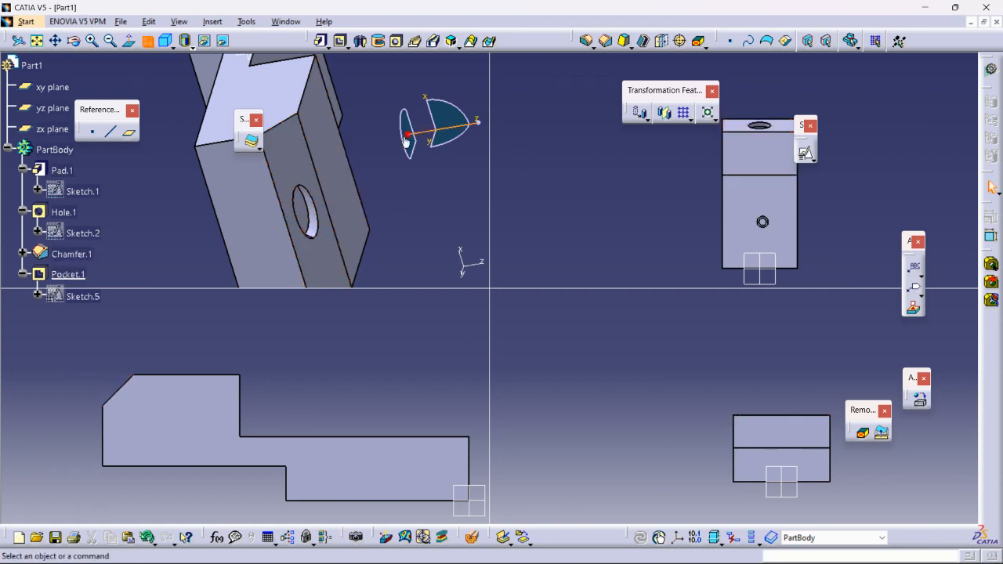
left_click(146, 41)
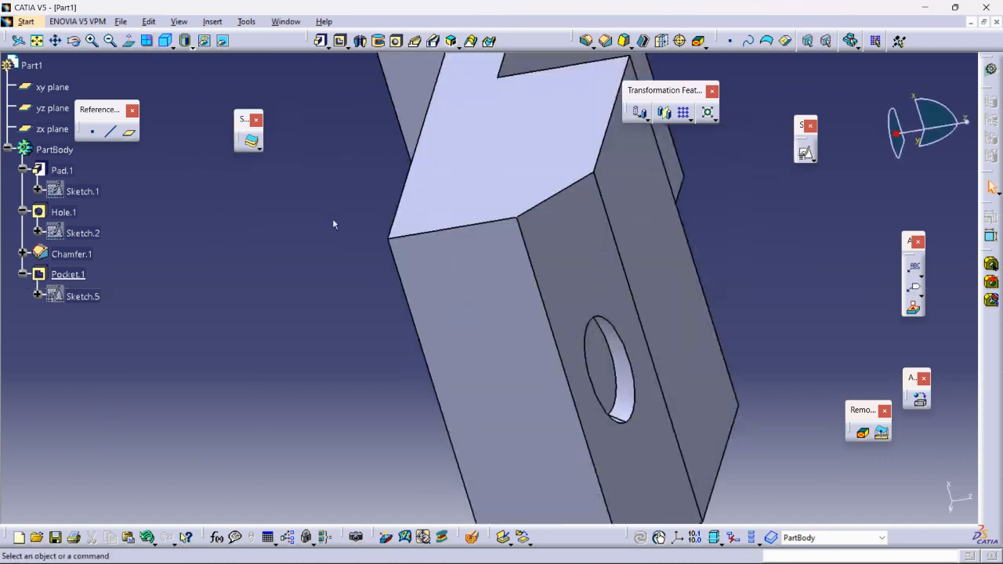
- View the chamfer face with the elliptical pocket straight on using Normal View
left_click(563, 251)
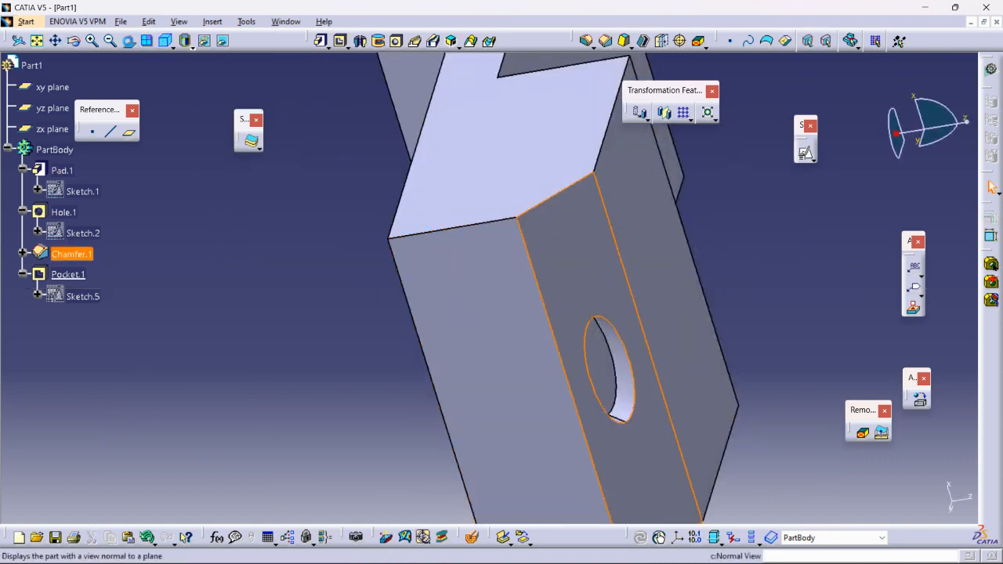
left_click(129, 41)
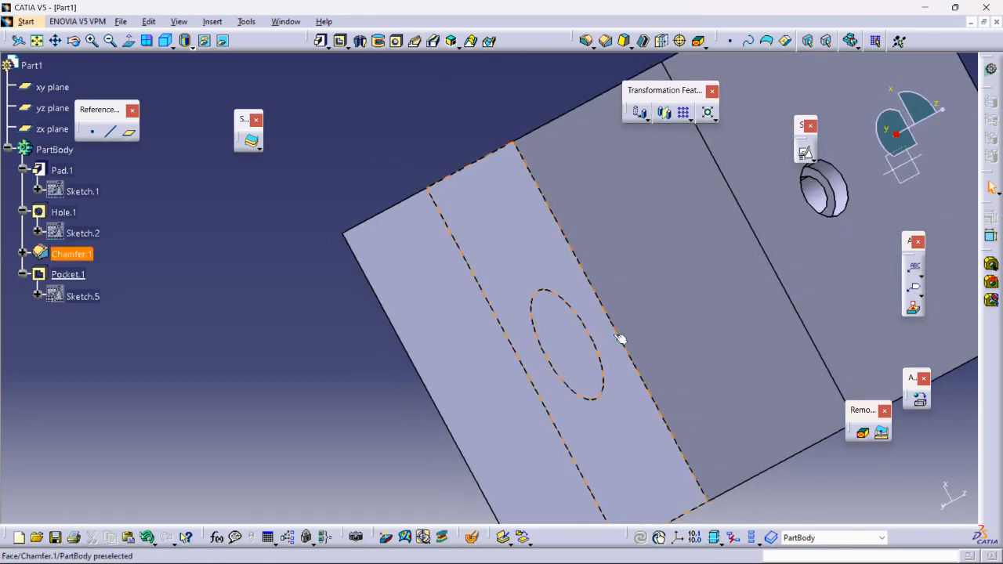
left_click(582, 315)
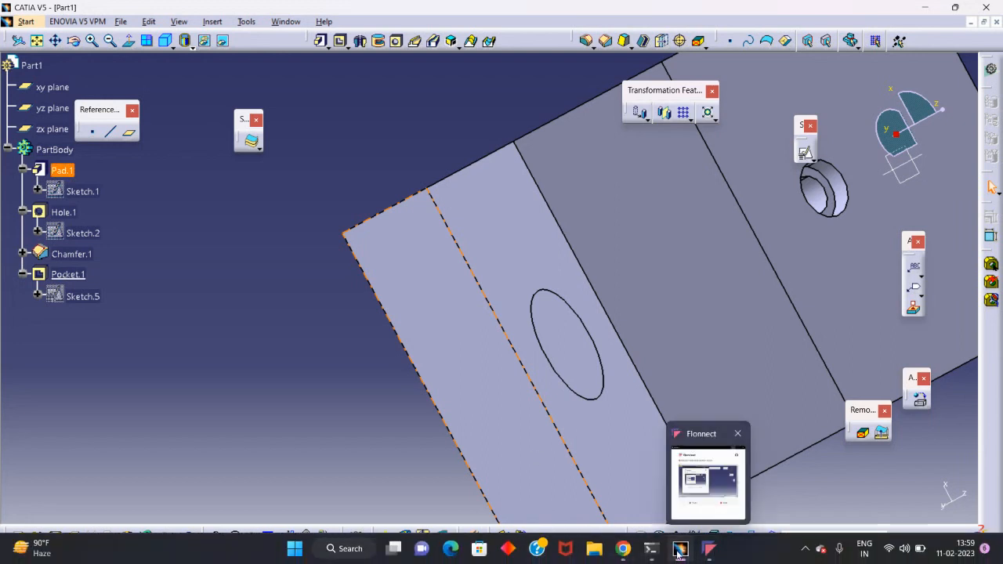
mouse_move(680, 552)
left_click(664, 496)
left_click(708, 550)
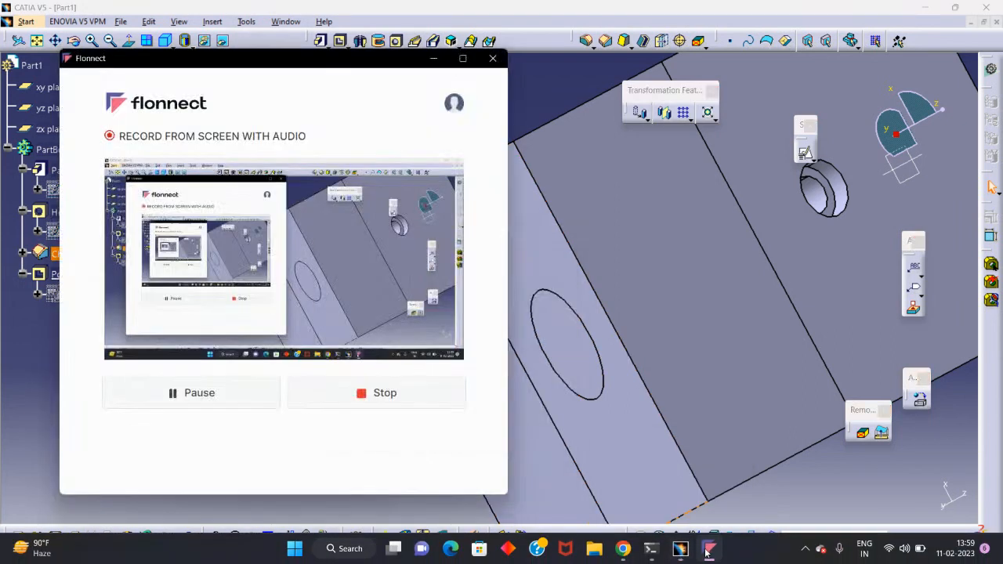
left_click(707, 550)
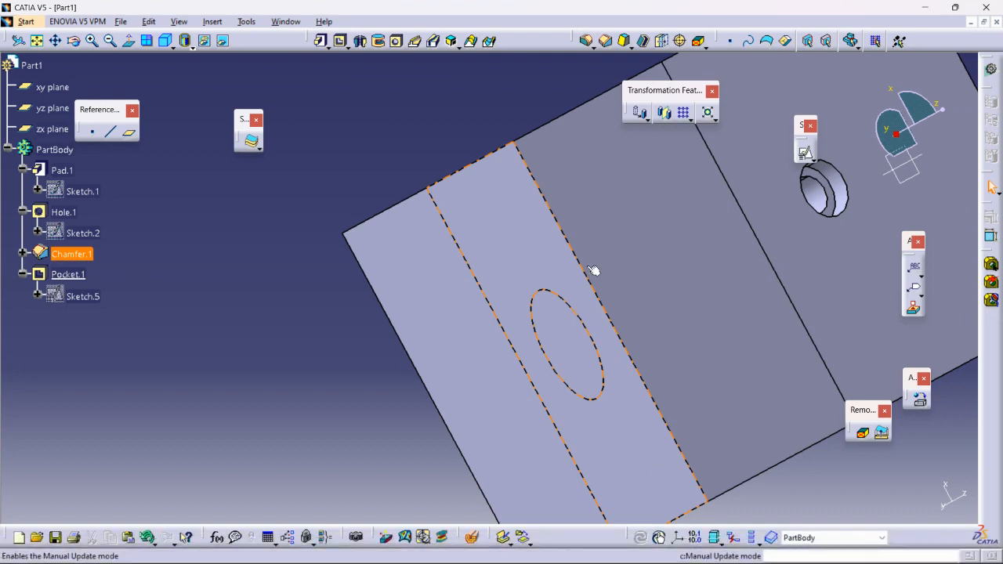
- Return to Drawing1 and move the front view with its aligned views down to free the upper part of the sheet
left_click(295, 24)
left_click(303, 124)
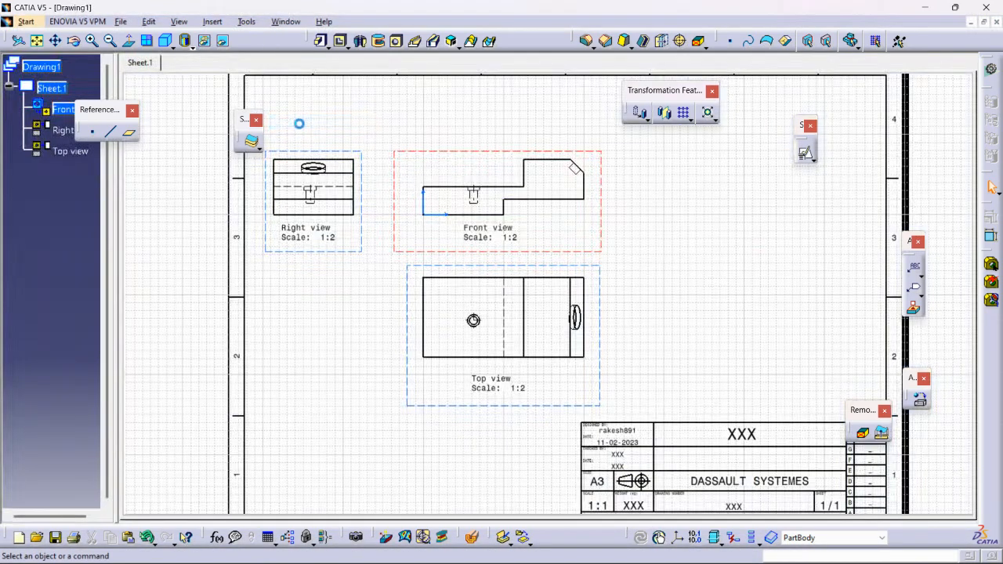
middle_click_drag(712, 284, 566, 233)
left_click_drag(551, 224, 537, 303)
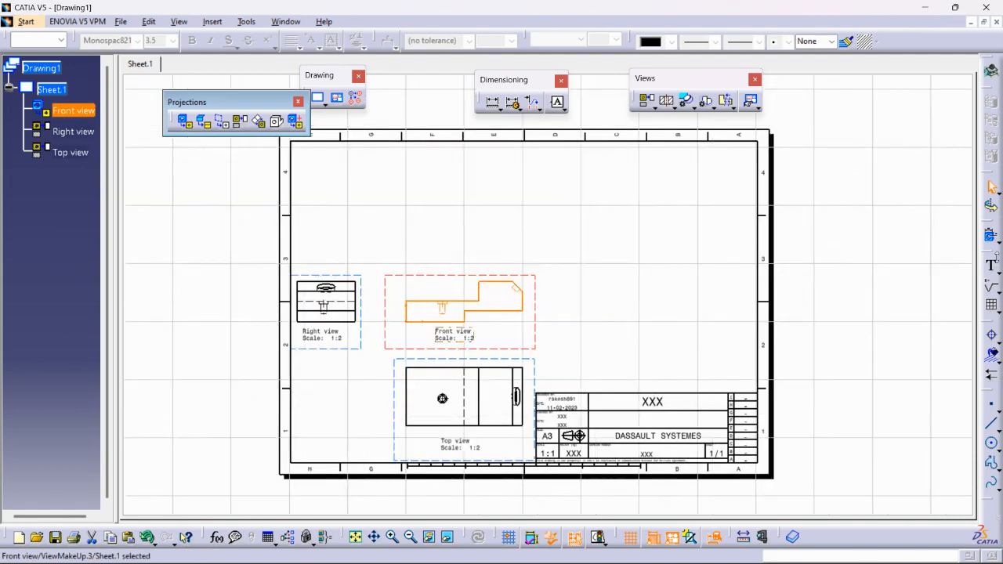
left_click(842, 219)
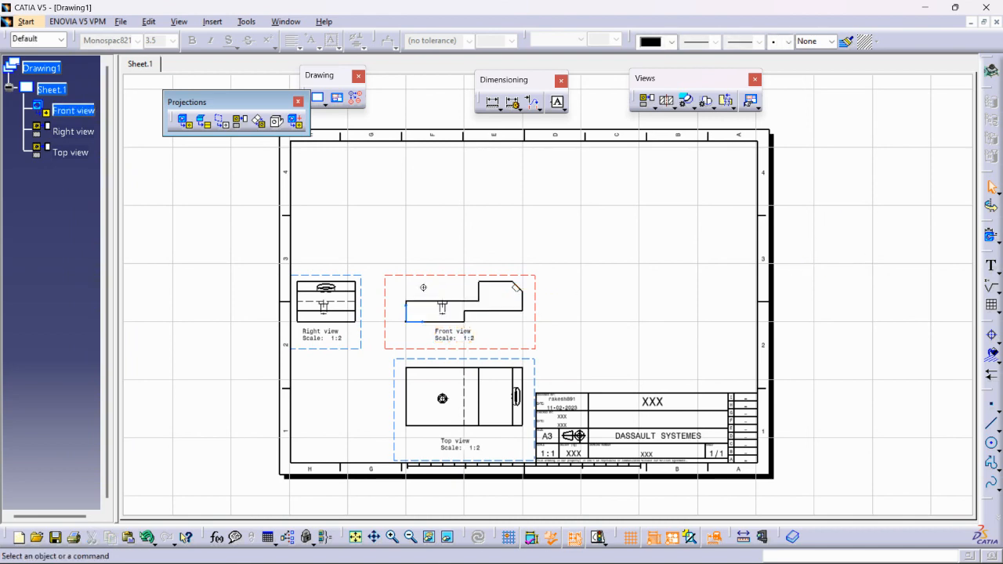
- Create an auxiliary view from the front view, using its chamfer edge as the projection reference
scroll(423, 288, "up", 3)
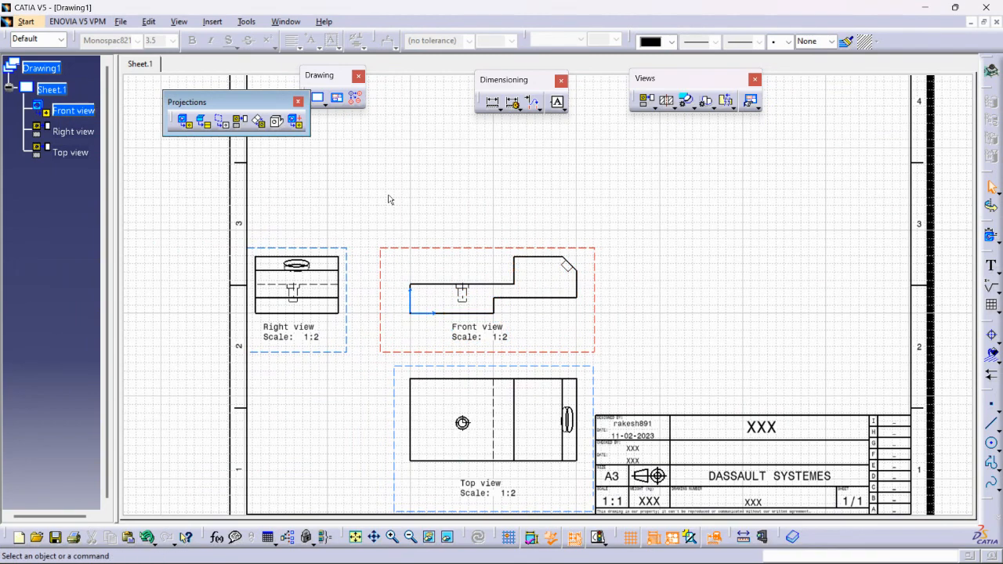
left_click(259, 121)
middle_click_drag(634, 281, 574, 301, "ctrl")
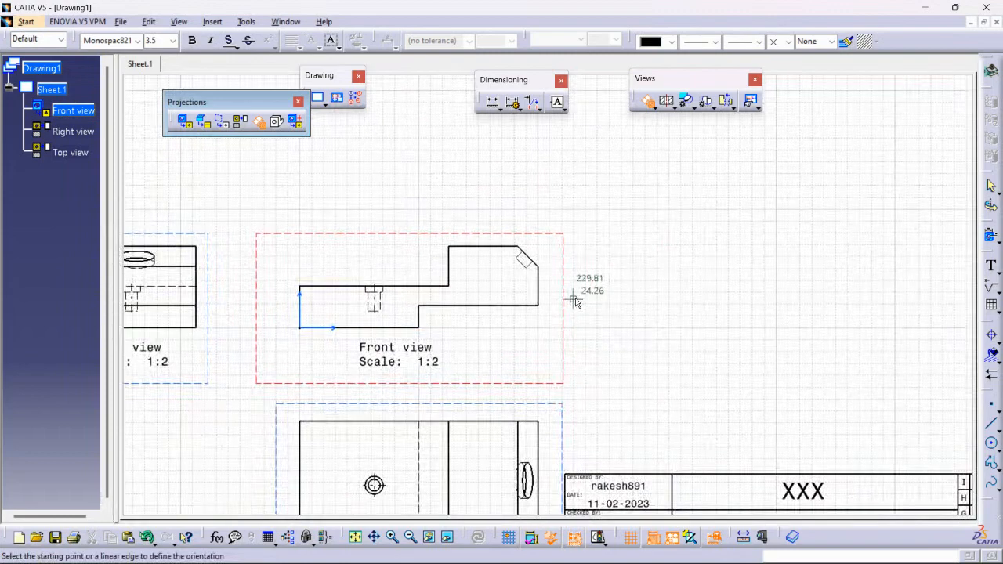
middle_click_drag(524, 251, 557, 253, "ctrl")
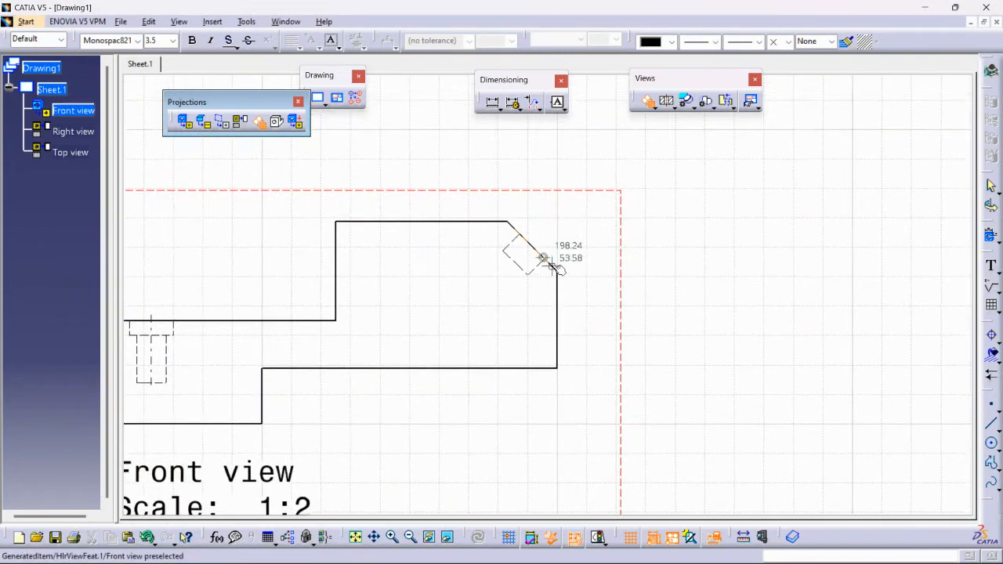
left_click(551, 264)
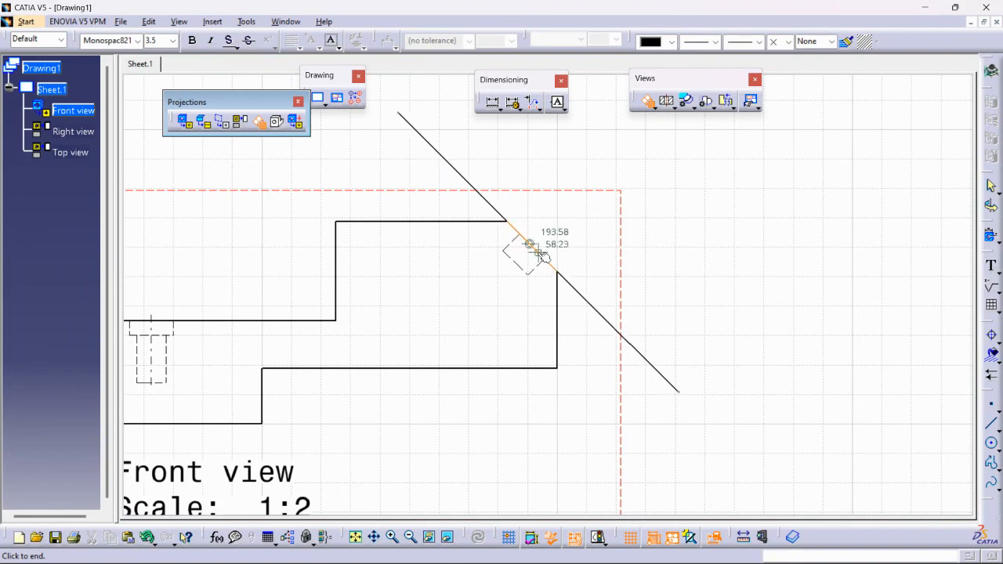
left_click(549, 249)
middle_click_drag(655, 202, 653, 384, "ctrl")
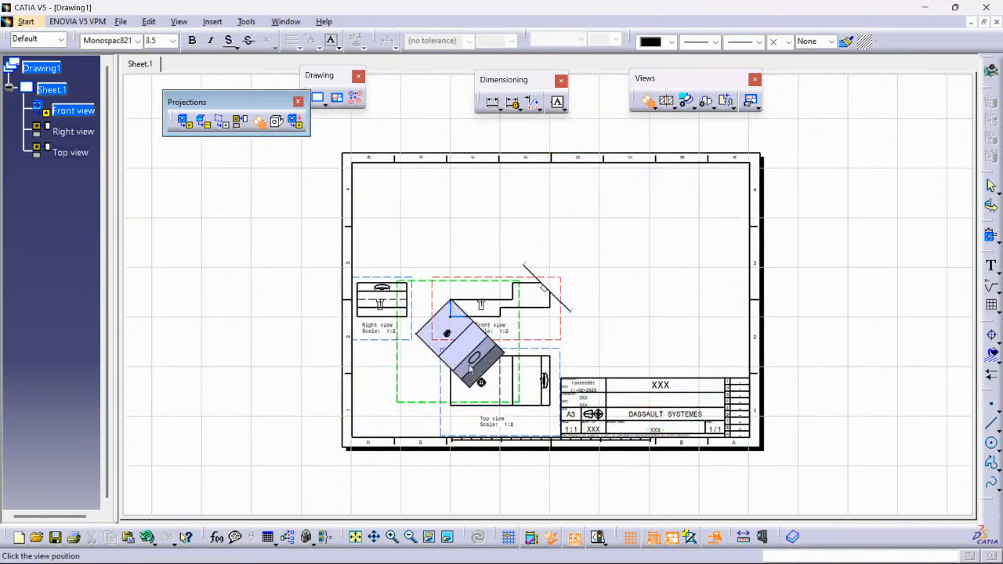
left_click(411, 356)
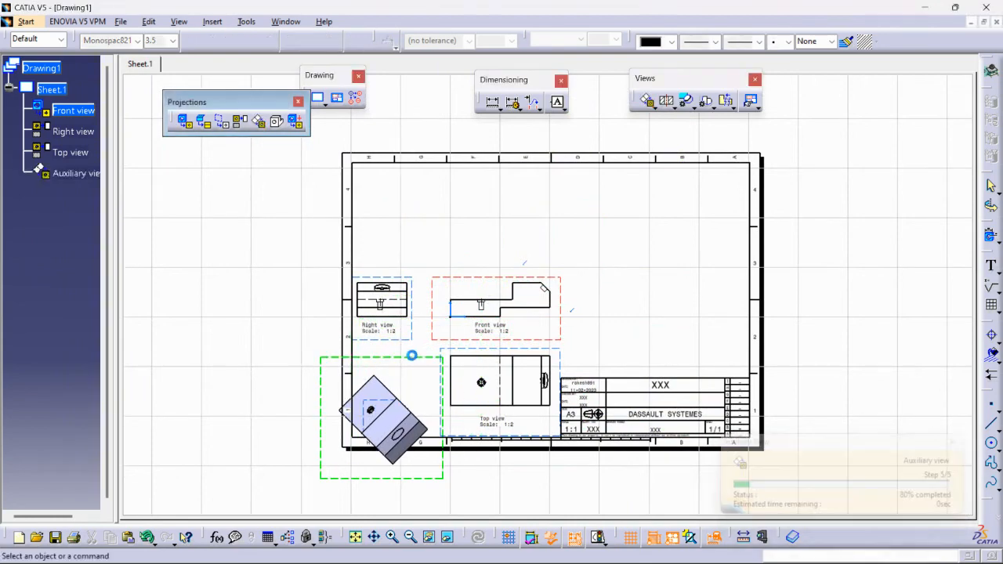
- Move the auxiliary view to the free area up and to the right of the front view, facing the chamfer
left_click_drag(411, 357, 662, 209)
middle_click_drag(592, 355, 596, 186, "ctrl")
middle_click_drag(494, 314, 570, 428)
middle_click_drag(570, 428, 573, 516, "ctrl")
mouse_move(818, 224)
middle_mouse_down("ctrl")
mouse_move(839, 217)
mouse_move(860, 273)
middle_mouse_up("ctrl")
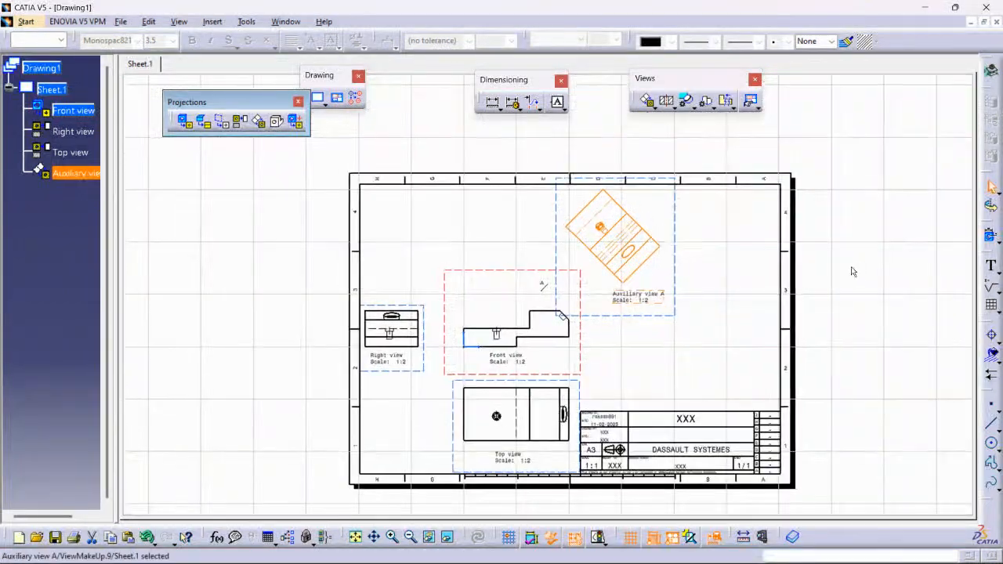
middle_click_drag(707, 274, 721, 250, "ctrl")
middle_click_drag(741, 307, 739, 224, "ctrl")
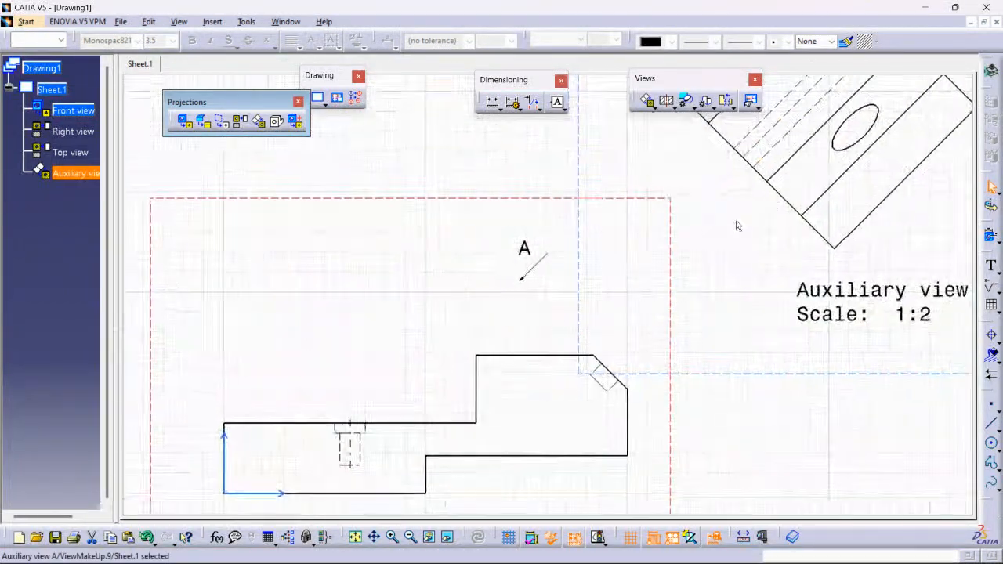
- Move the auxiliary view's callout letter A next to the front view's chamfer and open the callout arrow for editing
middle_click_drag(546, 300, 486, 262)
left_click(479, 225)
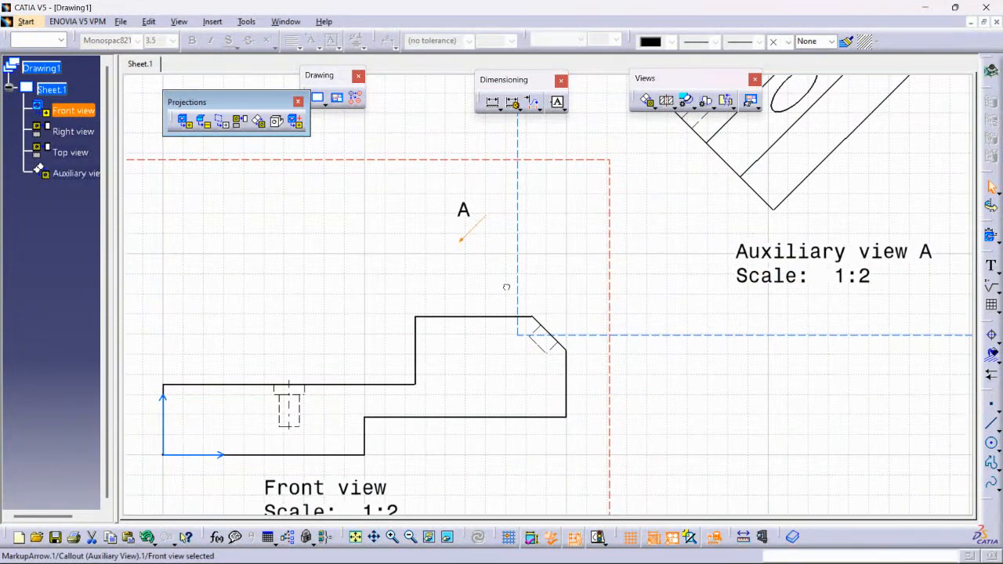
left_click(468, 214)
left_click_drag(479, 237, 540, 290)
left_click_drag(477, 225, 559, 294)
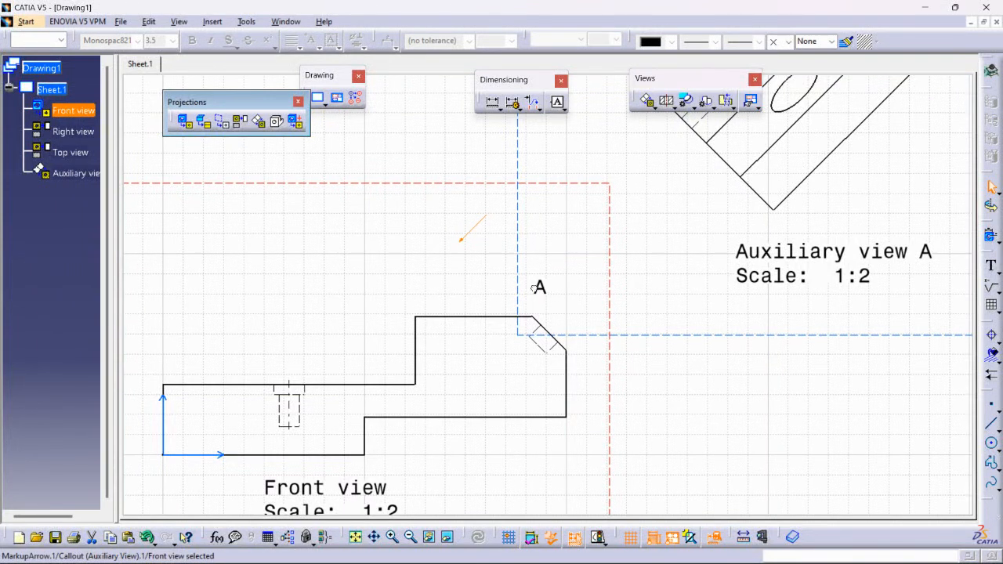
left_click(459, 159)
double_click(480, 223)
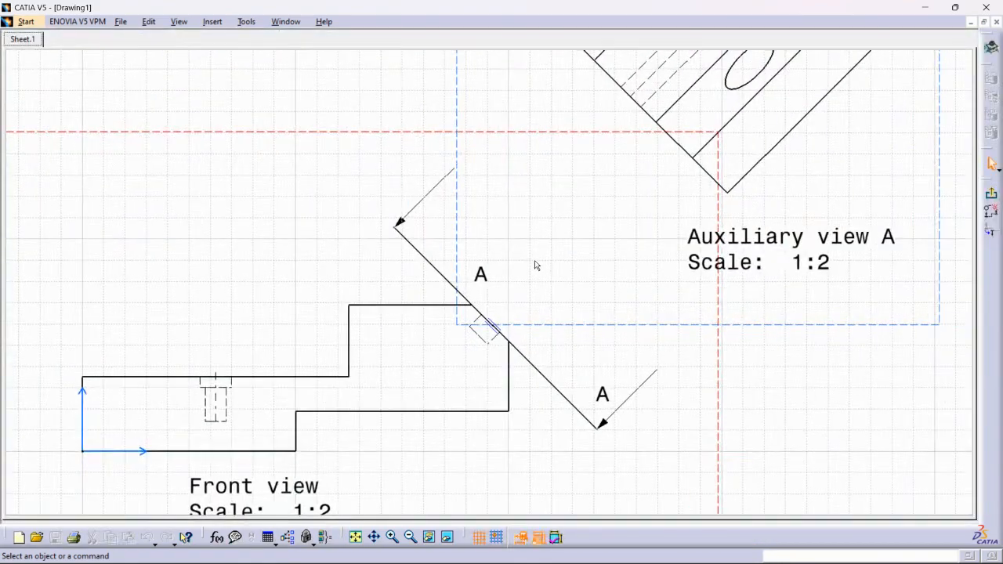
- Inspect the callout line along the chamfer, try to move the auxiliary view by its frame, and undo the last change
middle_click_drag(535, 262, 594, 376, "ctrl")
mouse_move(600, 347)
middle_mouse_down("ctrl")
mouse_move(600, 222)
mouse_move(436, 204)
middle_mouse_up("ctrl")
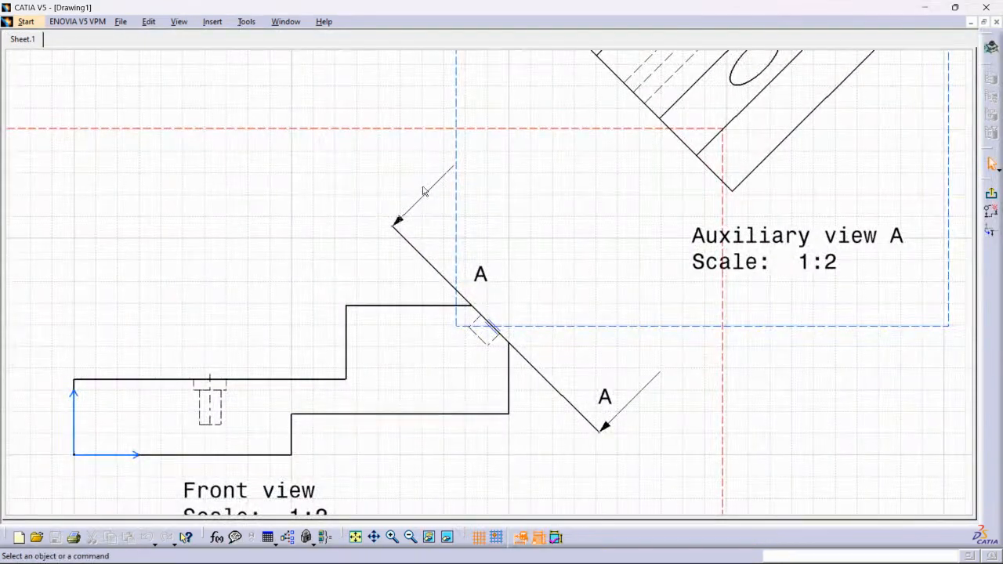
middle_click_drag(714, 248, 743, 350, "ctrl")
mouse_move(674, 331)
middle_mouse_down()
mouse_move(660, 277)
mouse_move(669, 297)
middle_mouse_up()
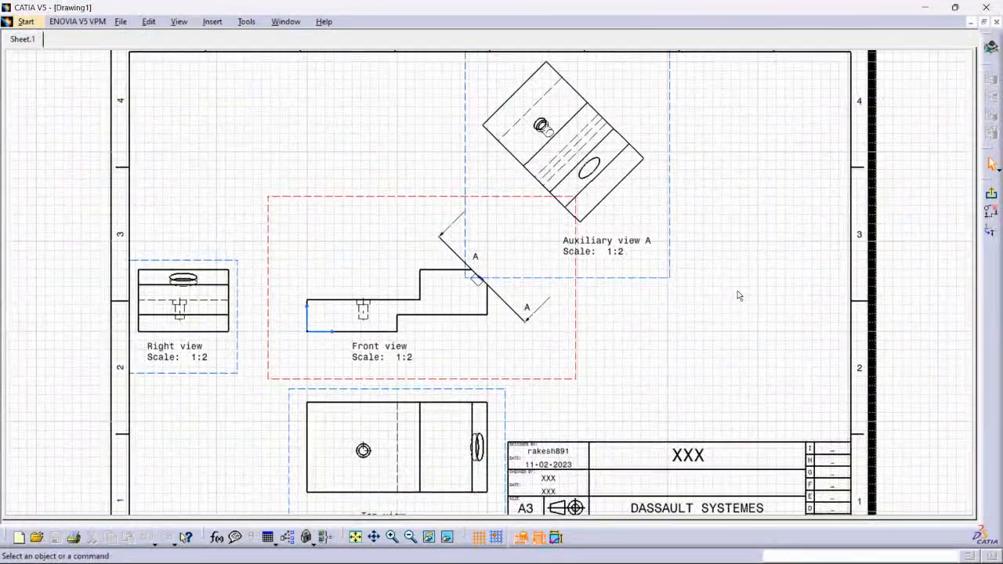
middle_click_drag(700, 264, 710, 344)
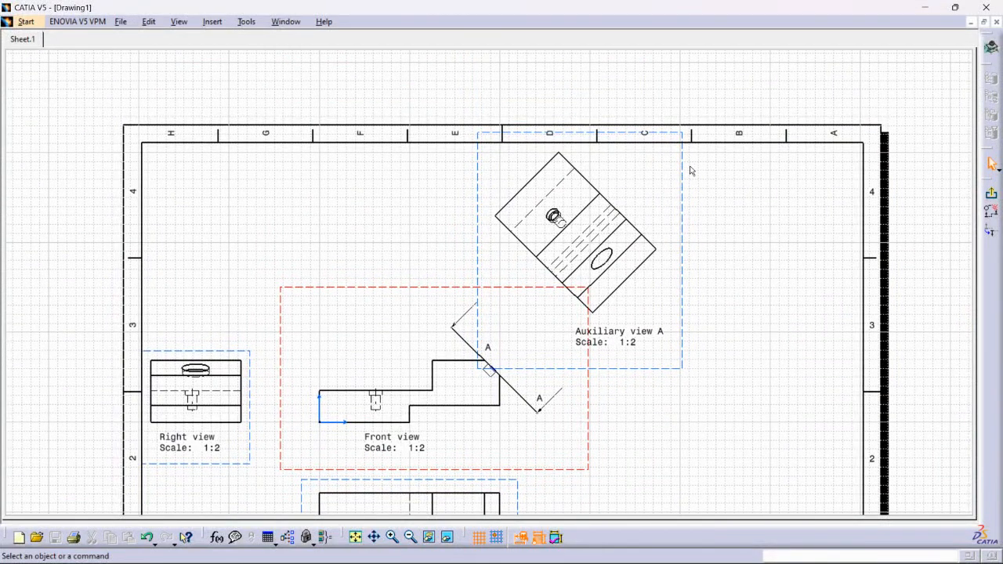
left_click_drag(681, 165, 717, 180)
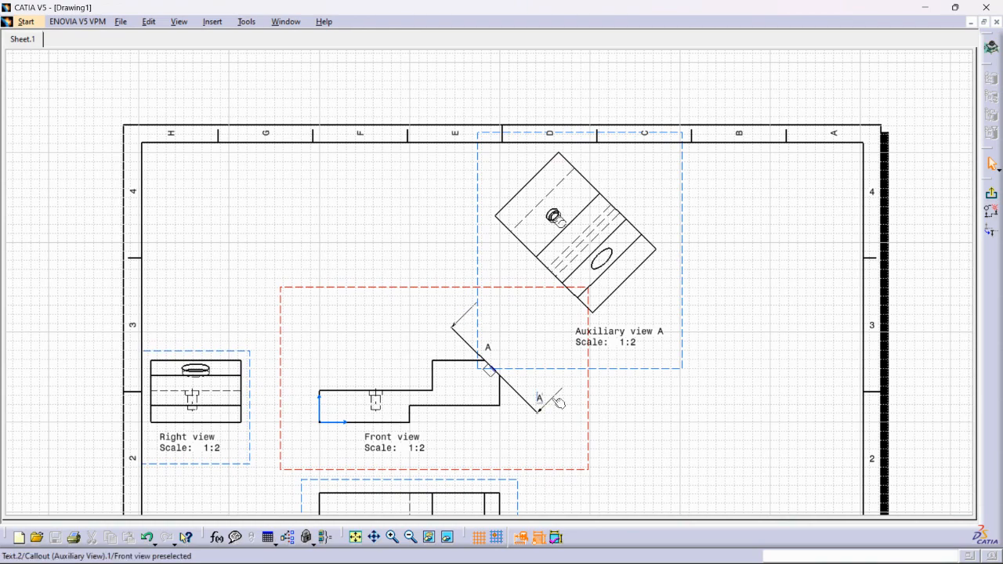
mouse_move(560, 404)
middle_mouse_down()
mouse_move(567, 410)
mouse_move(533, 188)
middle_mouse_up()
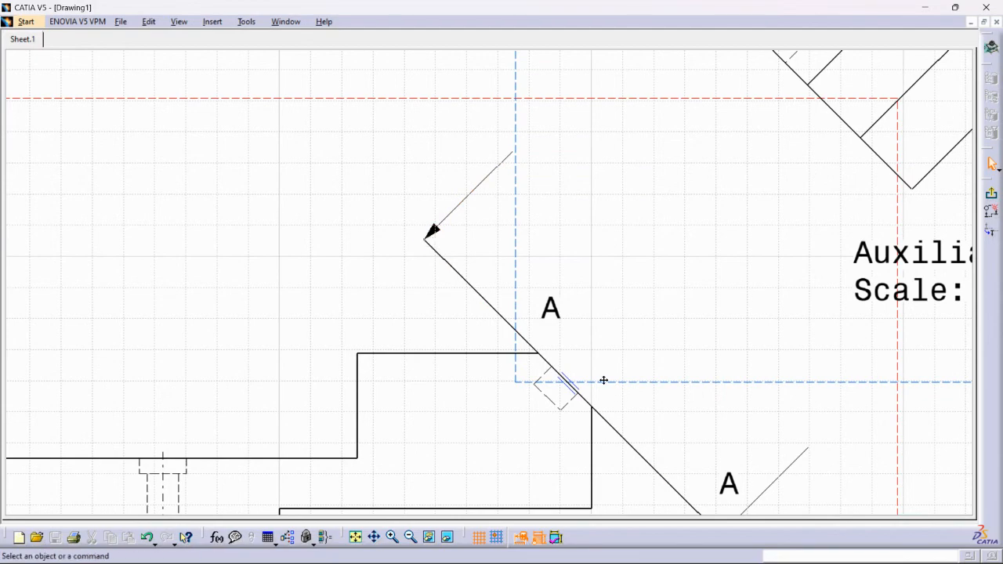
middle_click_drag(602, 381, 553, 266)
middle_click_drag(672, 409, 699, 514)
middle_click_drag(662, 235, 555, 373)
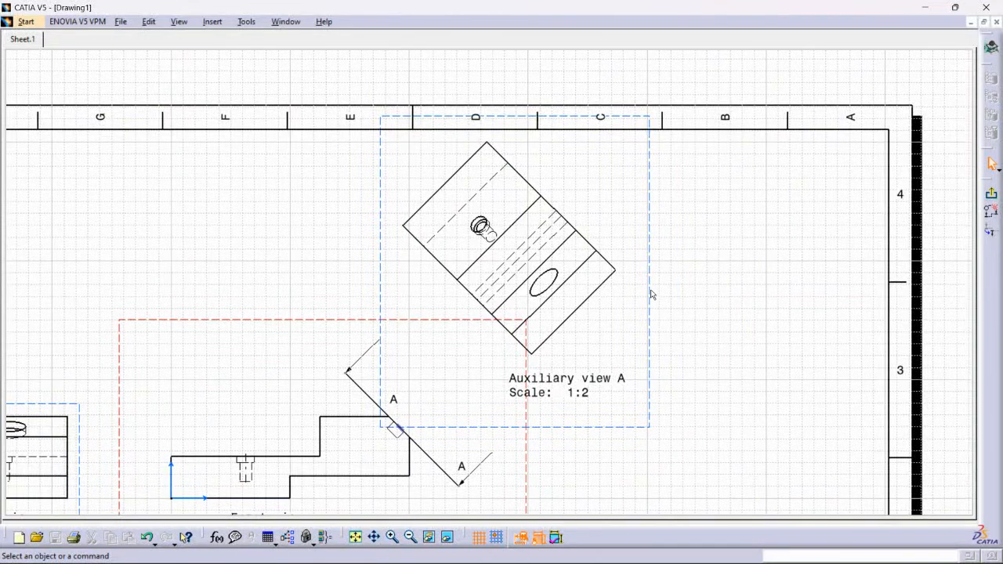
key("ctrl+z")
- Examine the callout line through the chamfer and the arrangement of the four views on the A3 sheet
mouse_move(318, 450)
middle_mouse_down()
mouse_move(359, 367)
mouse_move(437, 276)
middle_mouse_up()
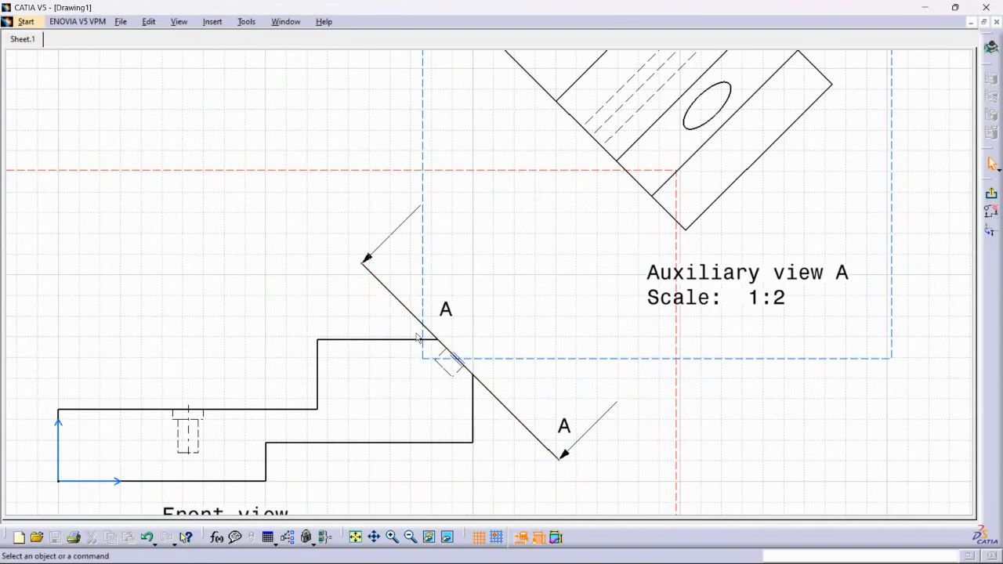
middle_click_drag(479, 313, 506, 360, "ctrl")
scroll(501, 363, "down", 2)
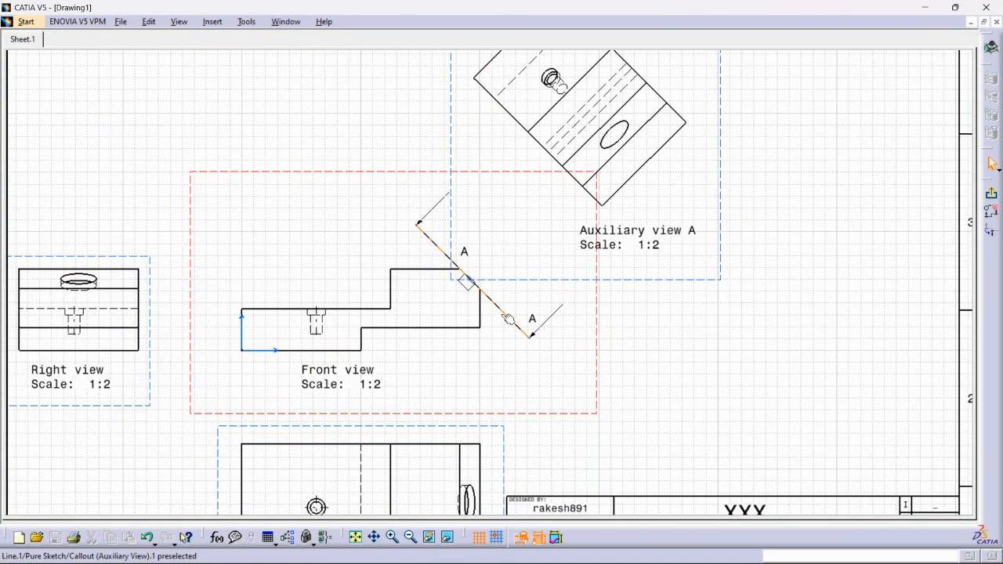
middle_click_drag(589, 319, 452, 436)
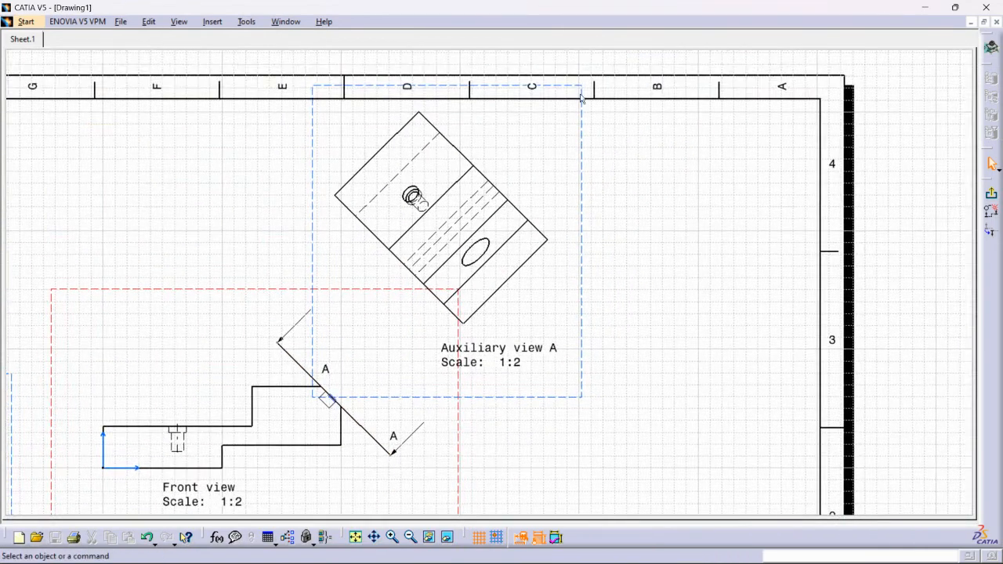
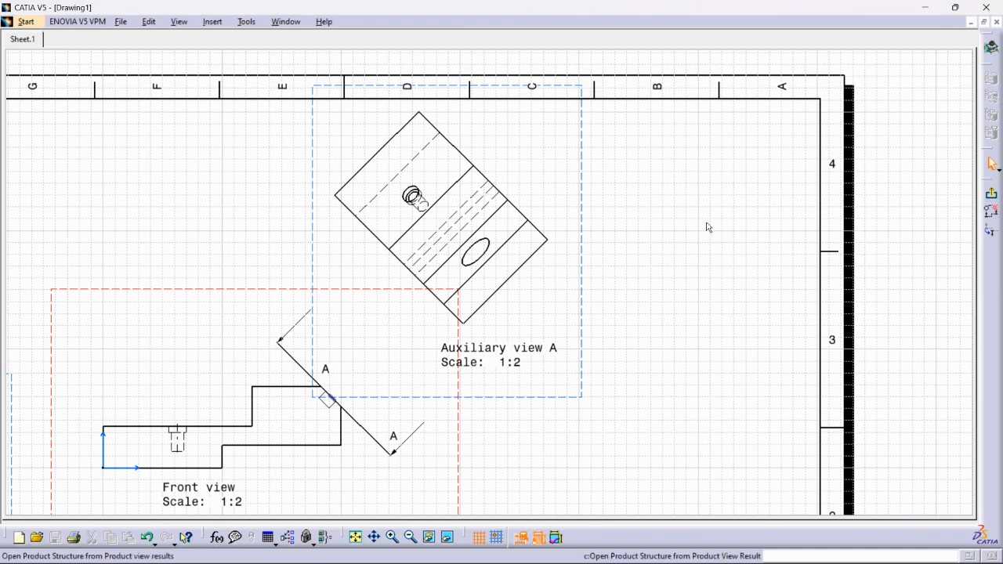
middle_click_drag(603, 174, 626, 306)
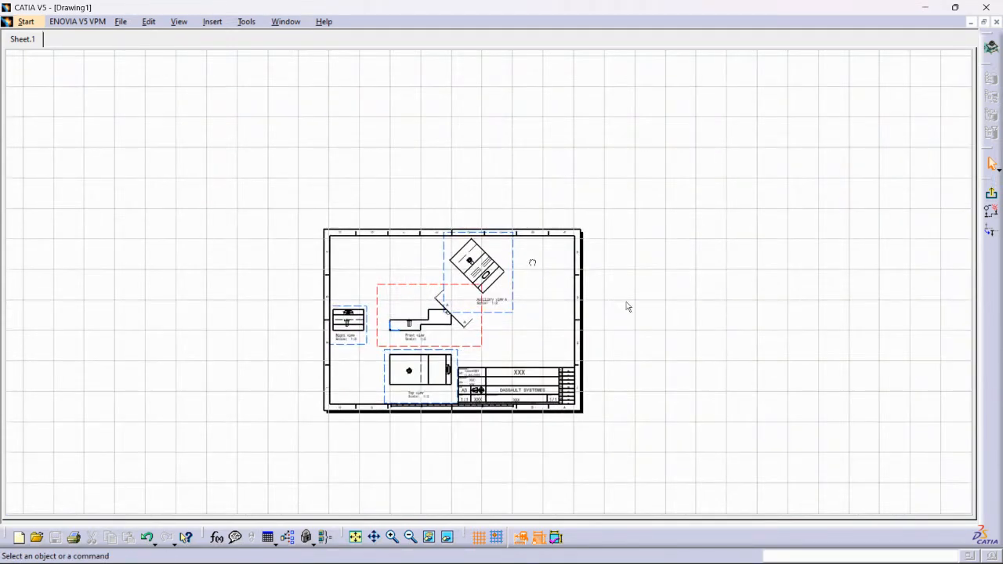
mouse_move(482, 311)
middle_mouse_down()
mouse_move(409, 264)
mouse_move(503, 219)
middle_mouse_up()
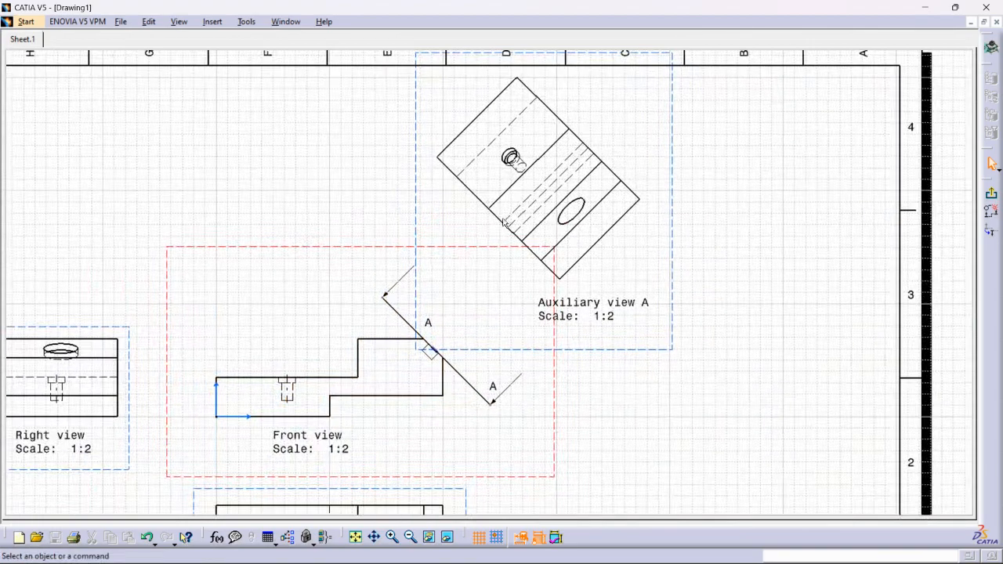
mouse_move(467, 277)
middle_mouse_down()
mouse_move(280, 291)
mouse_move(373, 206)
mouse_move(389, 247)
mouse_move(320, 421)
mouse_move(361, 345)
mouse_move(401, 303)
middle_mouse_up()
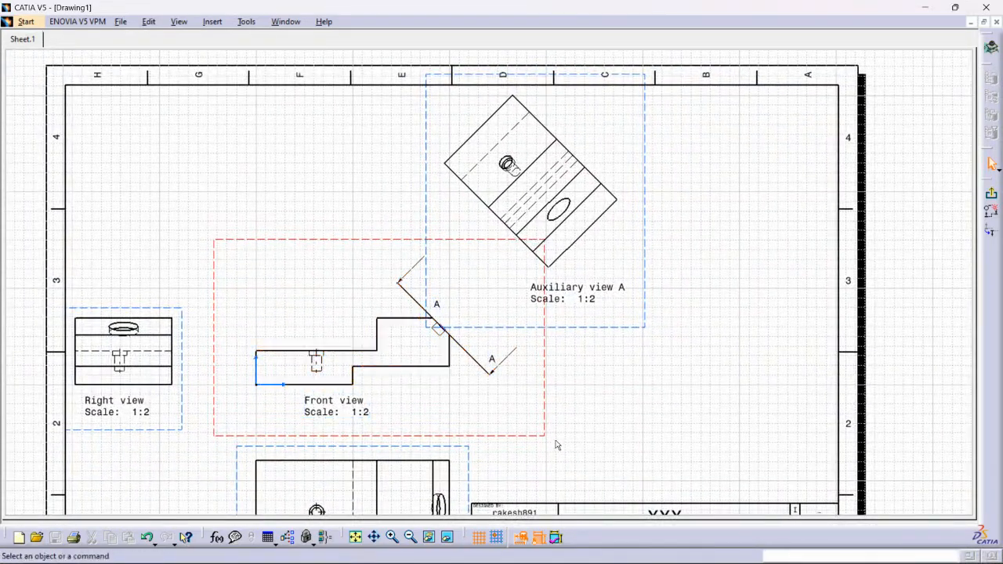
middle_click_drag(229, 322, 285, 321)
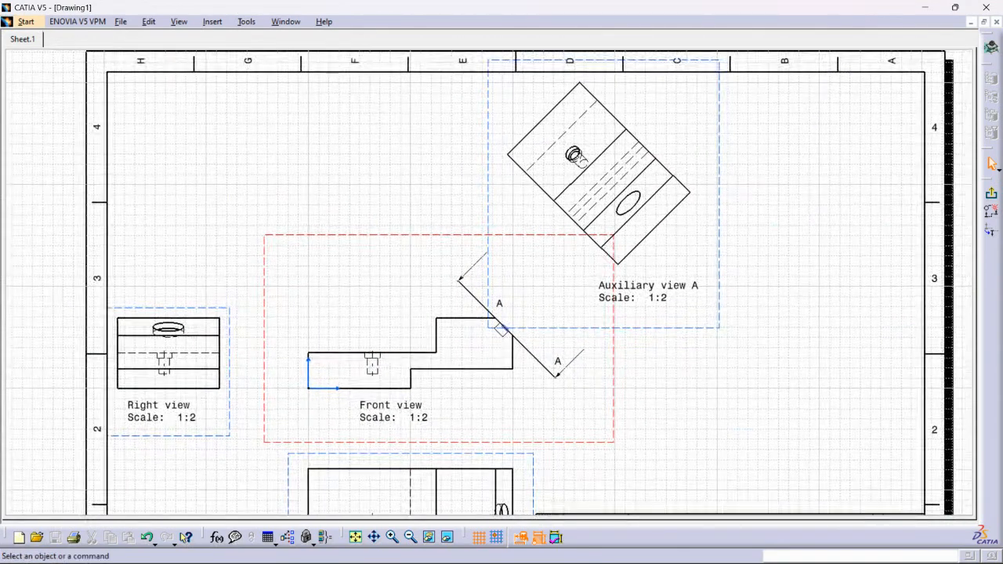
scroll(747, 259, "down", 3)
mouse_move(747, 259)
middle_mouse_down("ctrl")
mouse_move(750, 365)
mouse_move(762, 326)
mouse_move(768, 345)
middle_mouse_up("ctrl")
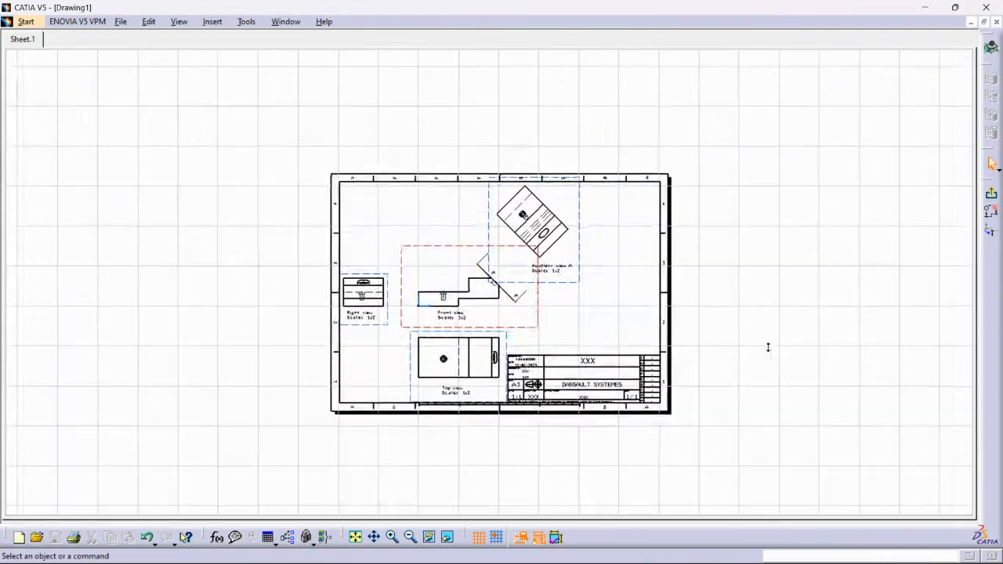
left_click(997, 23)
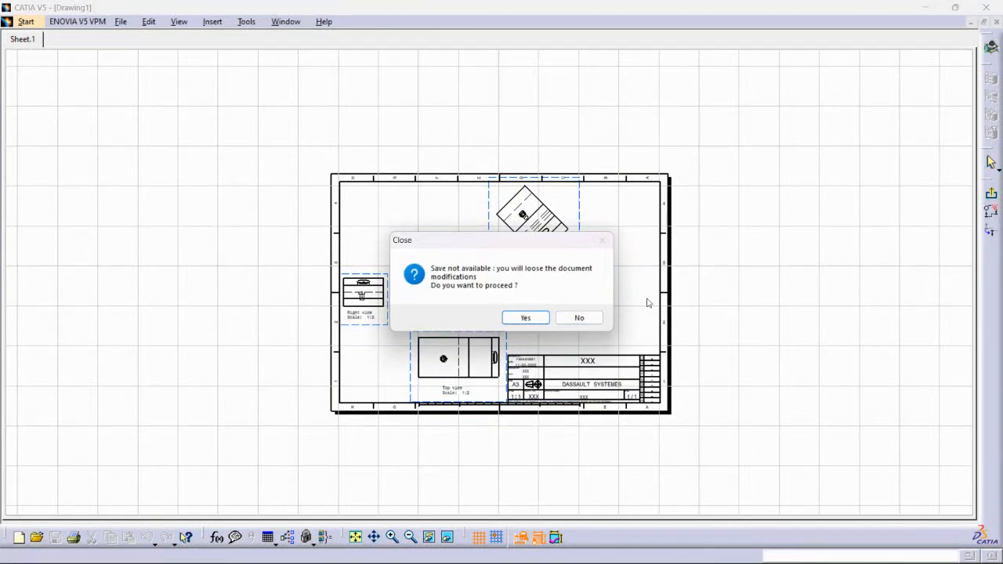
left_click(578, 317)
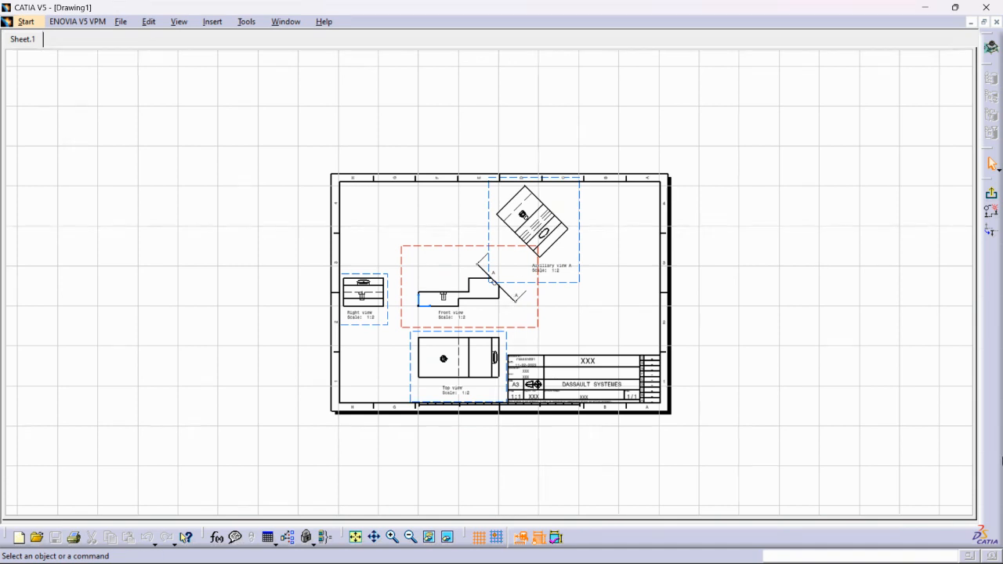
right_click(996, 262)
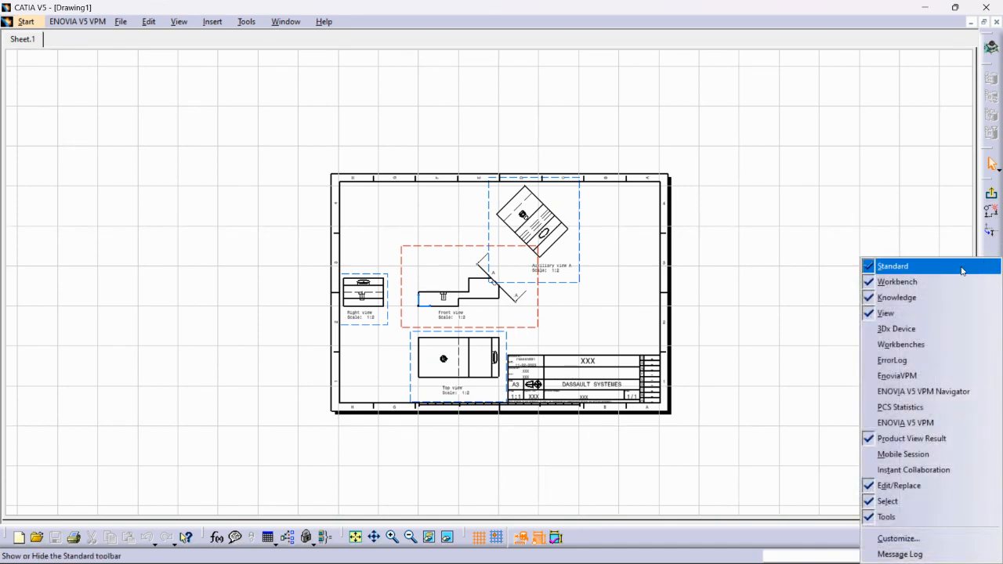
left_click(840, 444)
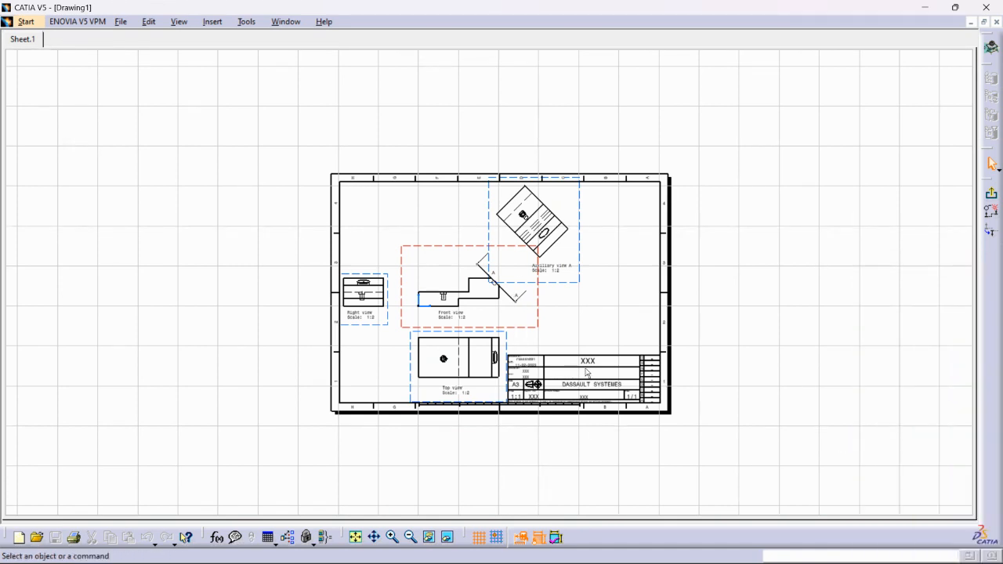
mouse_move(531, 312)
middle_mouse_down()
mouse_move(542, 212)
mouse_move(517, 181)
middle_mouse_up()
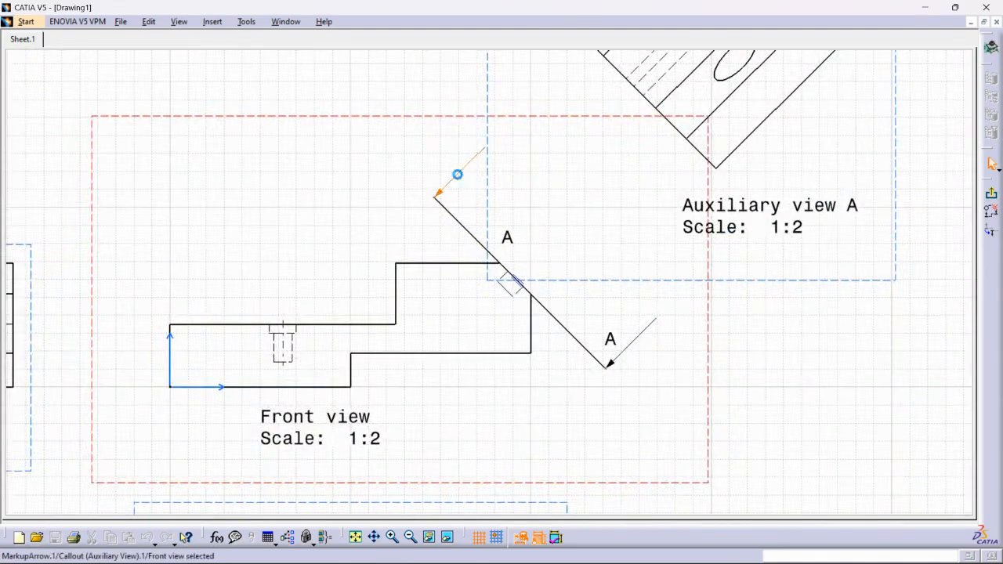
middle_click_drag(584, 206, 604, 277)
left_click(282, 22)
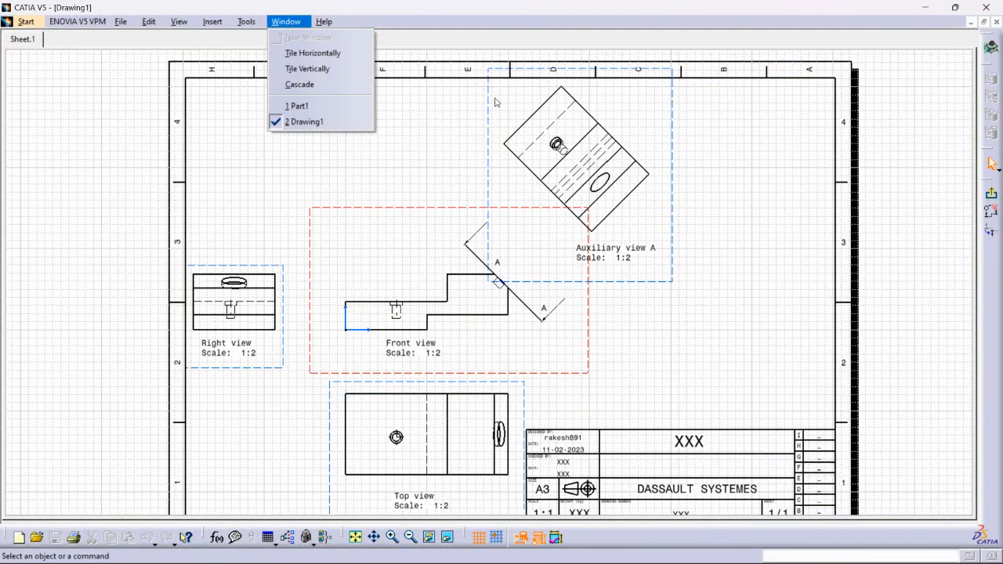
left_click(900, 199)
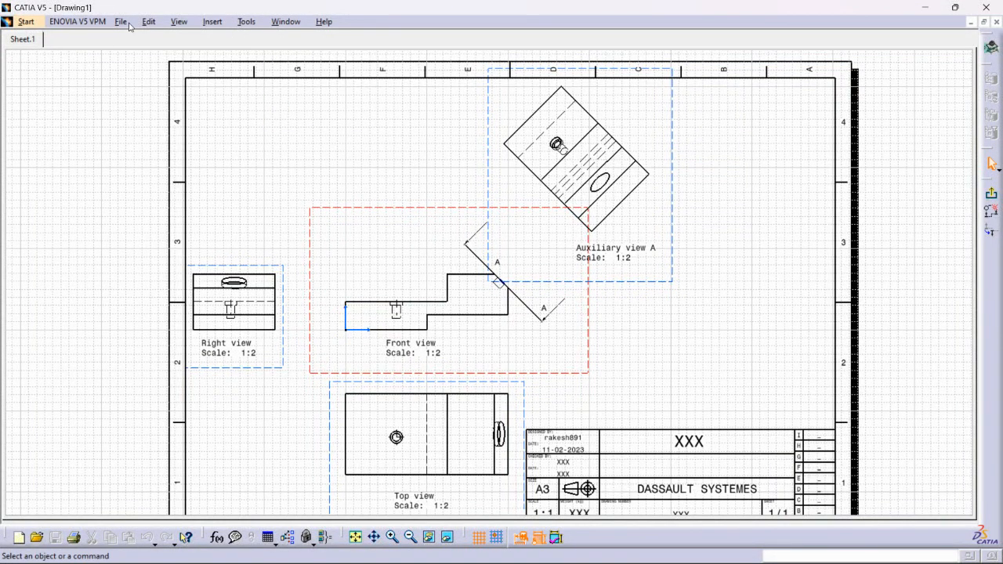
left_click(122, 22)
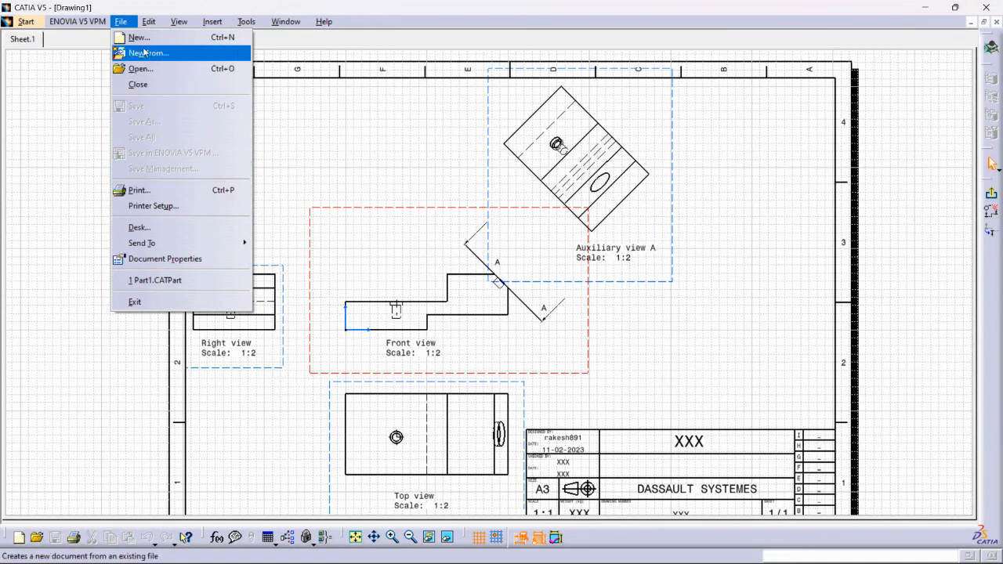
left_click(79, 113)
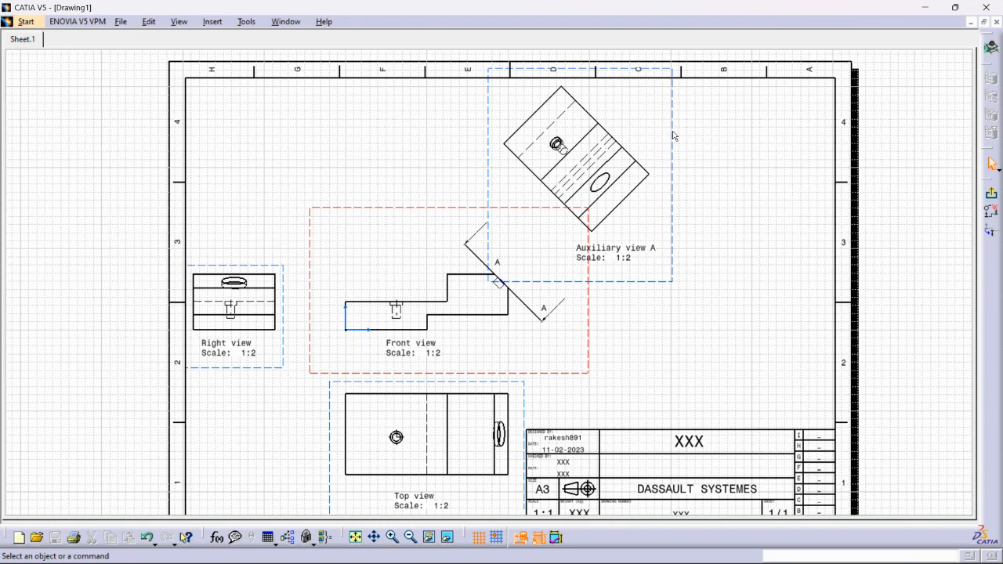
left_click(119, 24)
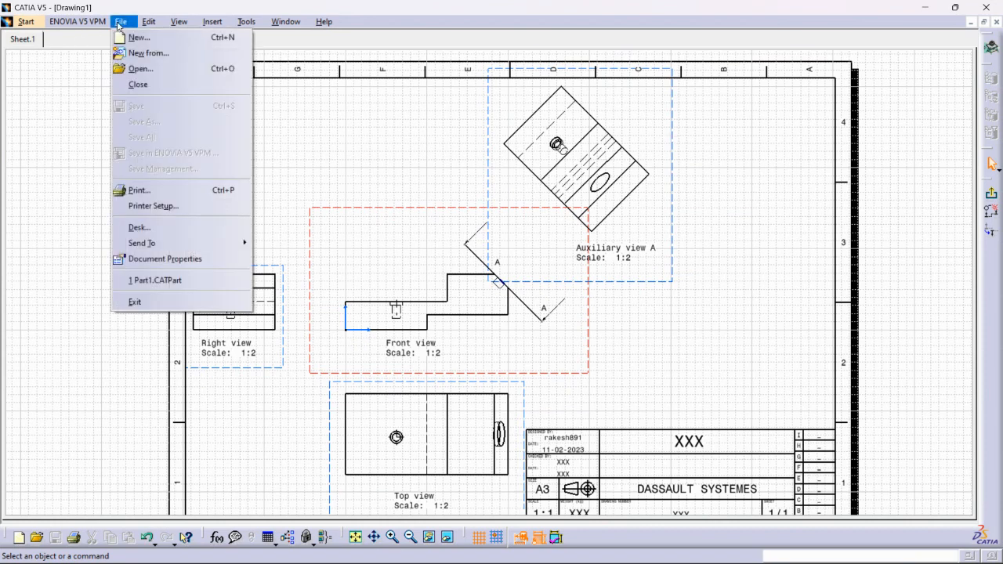
left_click(57, 171)
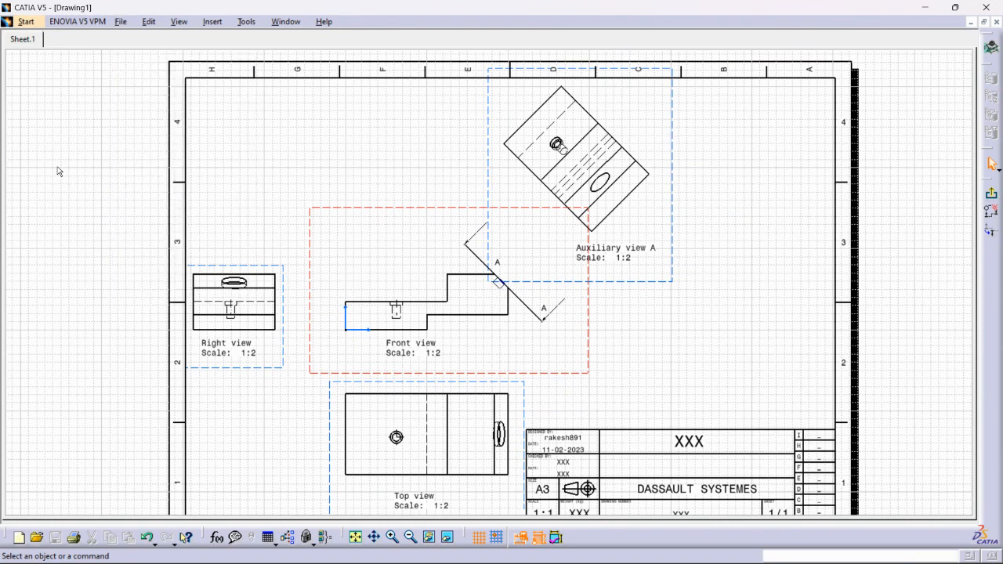
- Close Drawing1, discarding its unsaved modifications, to return to the part
left_click(997, 22)
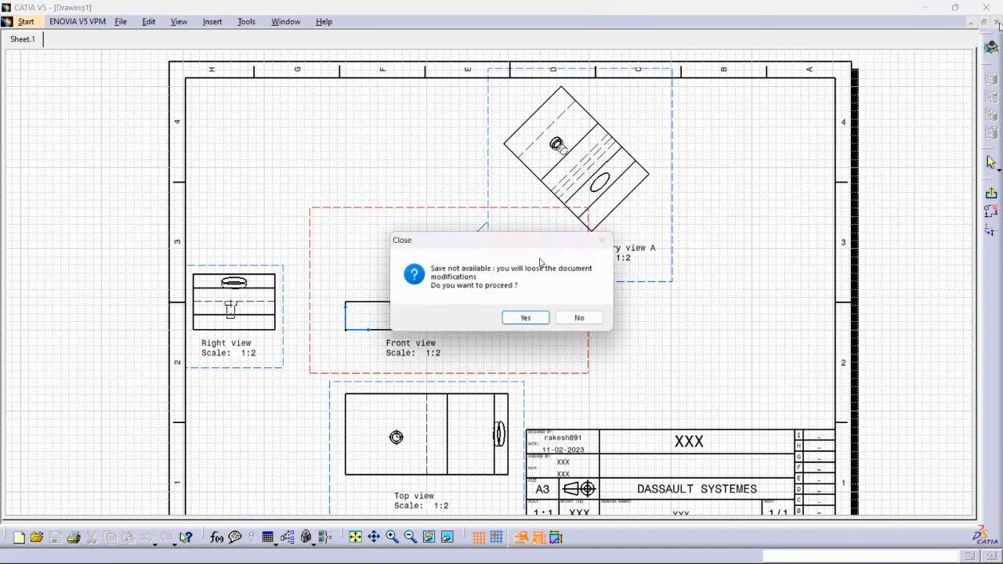
left_click(525, 318)
mouse_move(394, 188)
middle_mouse_down()
mouse_move(437, 282)
mouse_move(436, 257)
middle_mouse_up()
mouse_move(541, 555)
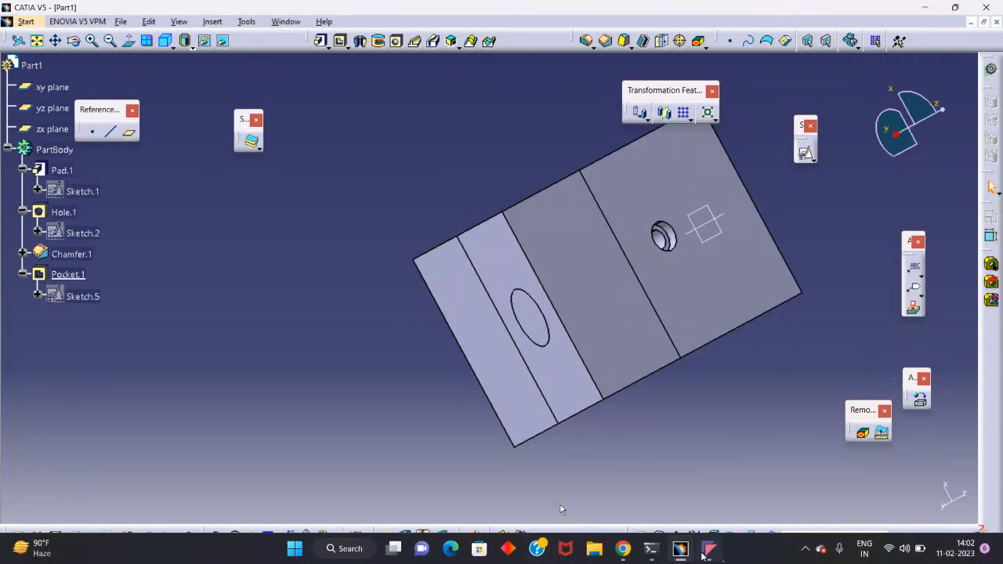
mouse_move(681, 552)
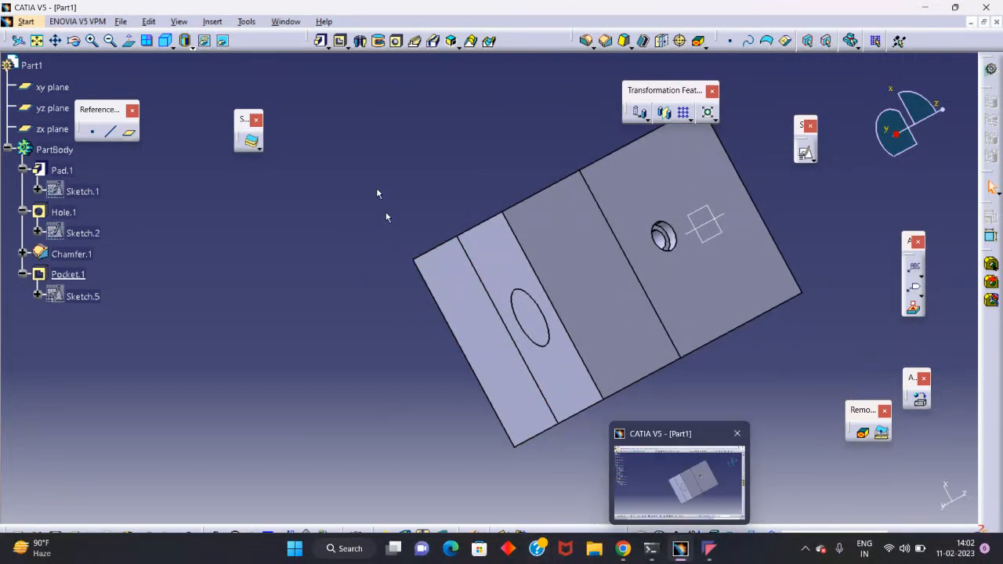
left_click(287, 23)
left_click(394, 169)
- Create a new Drawing document with an empty sheet for the part
left_click(26, 21)
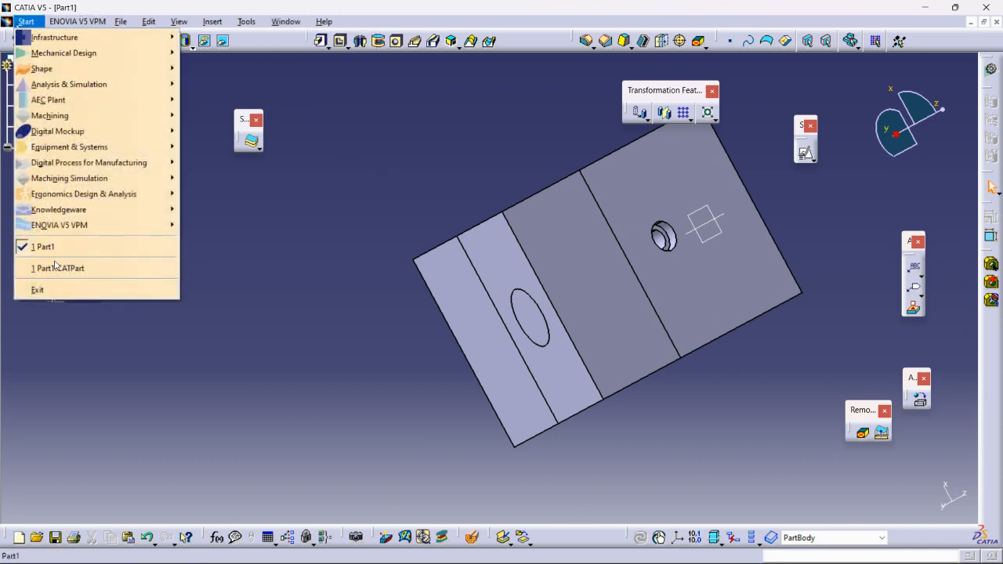
mouse_move(122, 24)
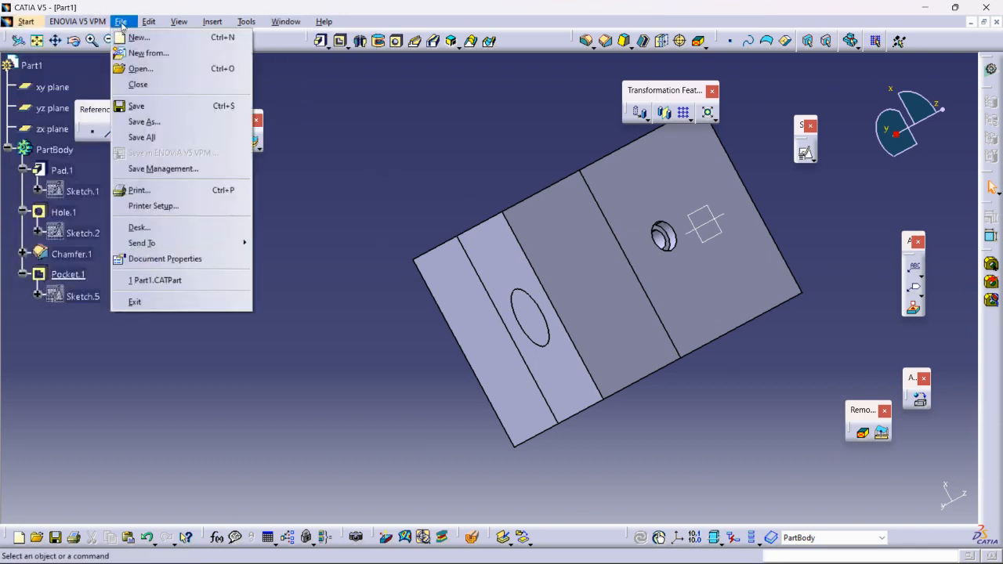
left_click(131, 39)
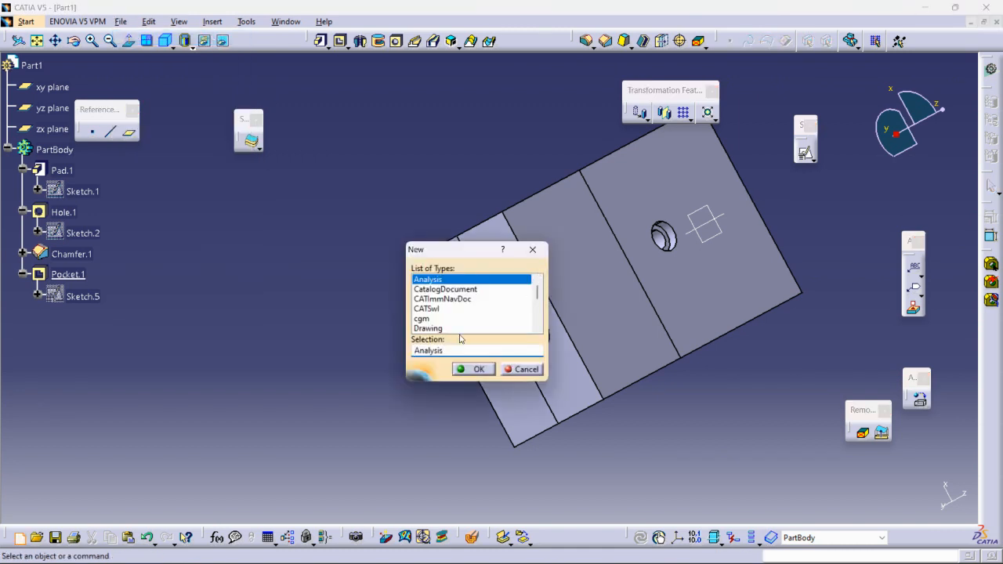
left_click(428, 328)
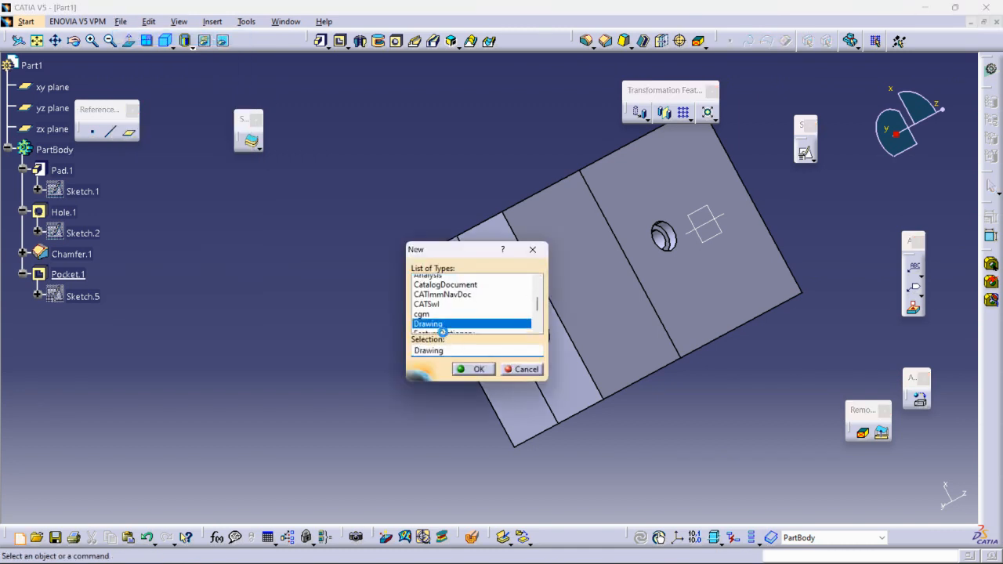
left_click(474, 369)
left_click(857, 377)
left_click(857, 377)
left_click(896, 505)
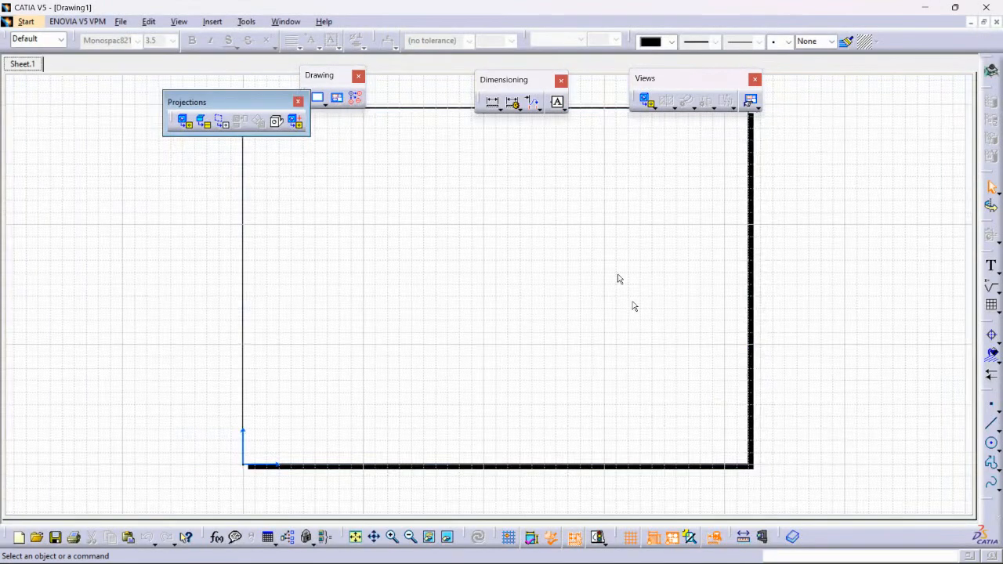
- Generate a front view of Part1 on the sheet, showing the stepped profile with the chamfered corner
mouse_move(627, 229)
middle_mouse_down()
mouse_move(670, 304)
mouse_move(662, 283)
middle_mouse_up()
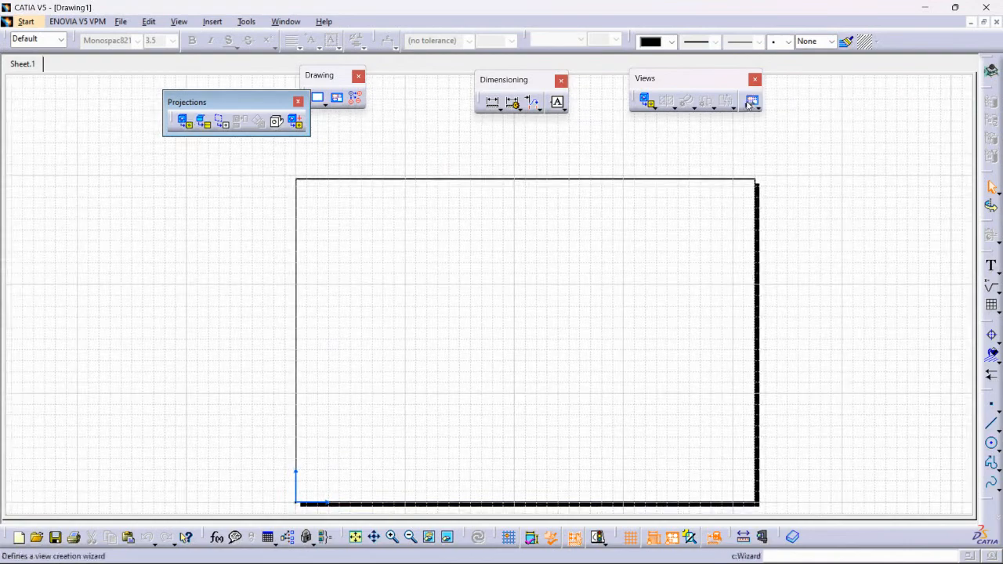
left_click(183, 120)
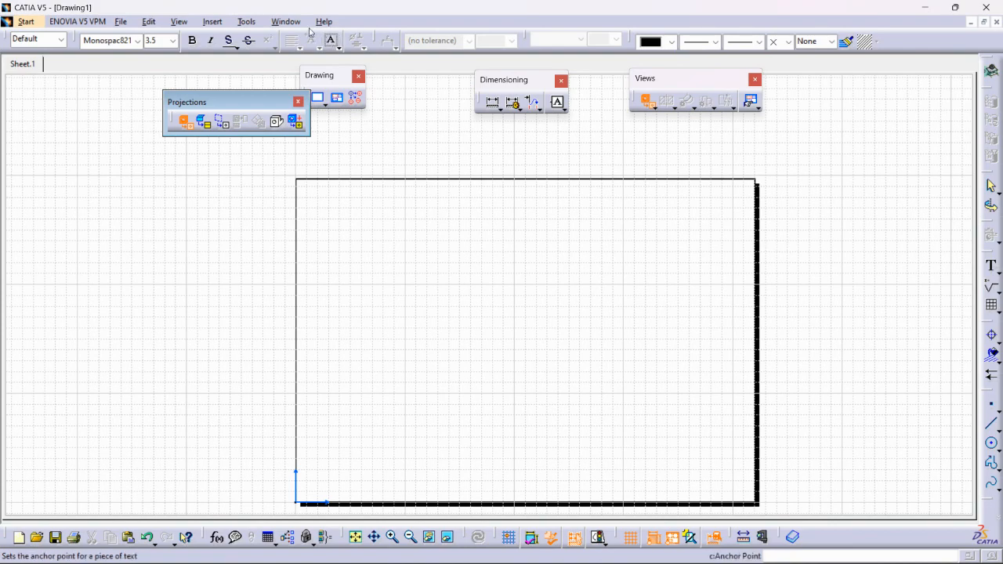
left_click(285, 21)
left_click(294, 102)
mouse_move(708, 330)
middle_mouse_down()
mouse_move(670, 302)
mouse_move(772, 298)
mouse_move(376, 326)
mouse_move(676, 249)
mouse_move(287, 346)
mouse_move(459, 315)
middle_mouse_up()
left_click(469, 297)
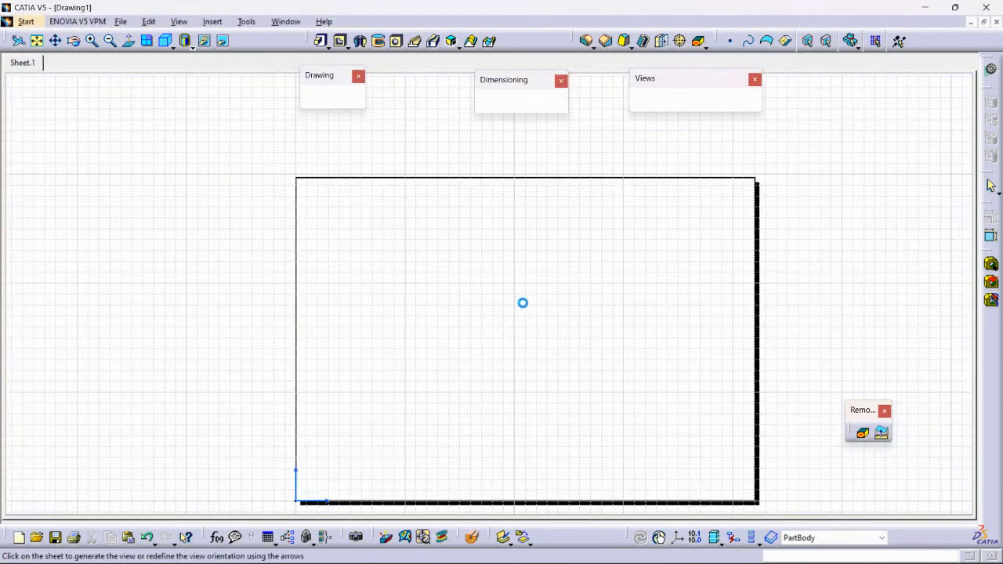
middle_click_drag(511, 290, 528, 357, "ctrl")
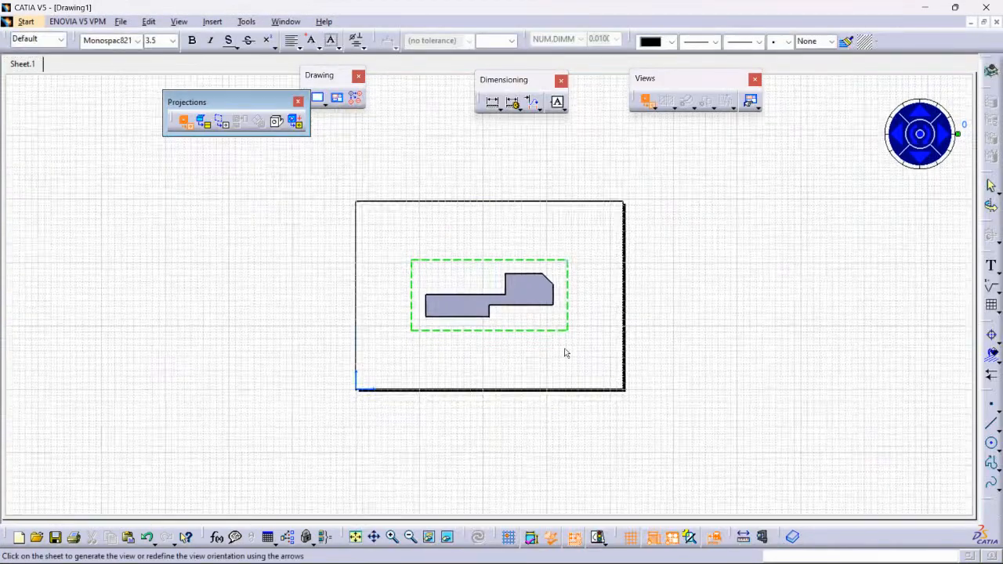
left_click(584, 245)
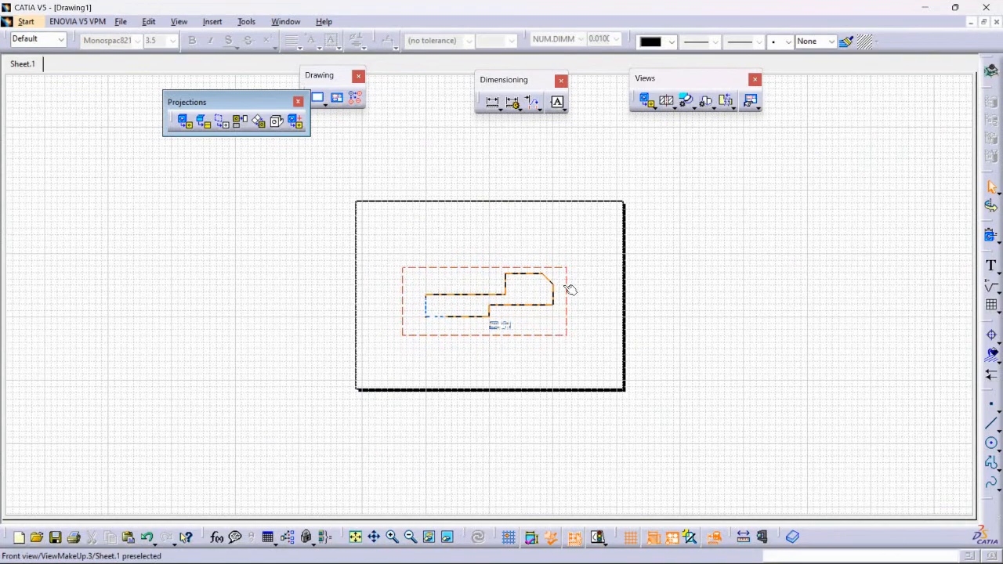
- Move the front view by its frame to the left side of the sheet at about mid-height
left_click_drag(564, 270, 518, 232)
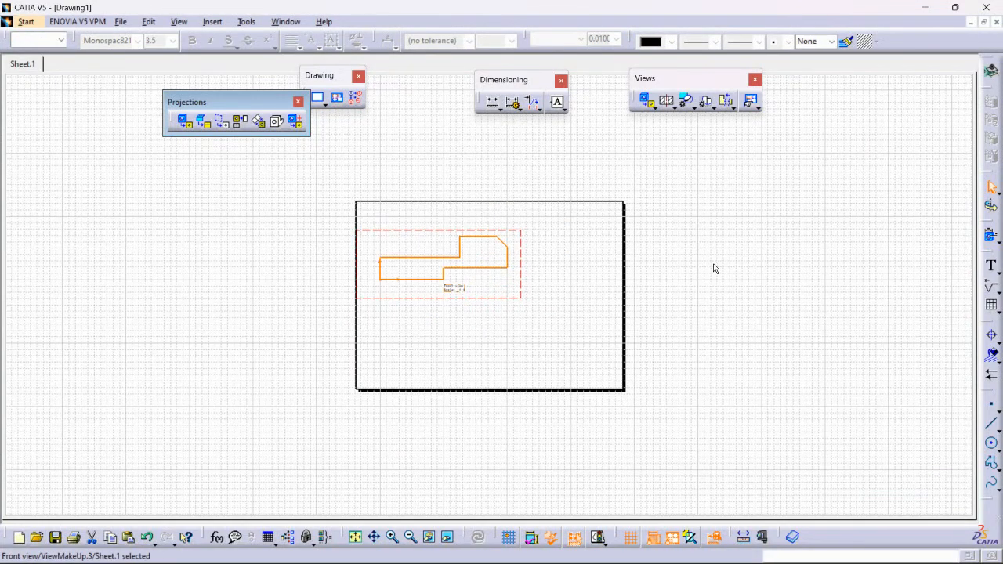
middle_click_drag(715, 276, 714, 233, "ctrl")
left_click(547, 223)
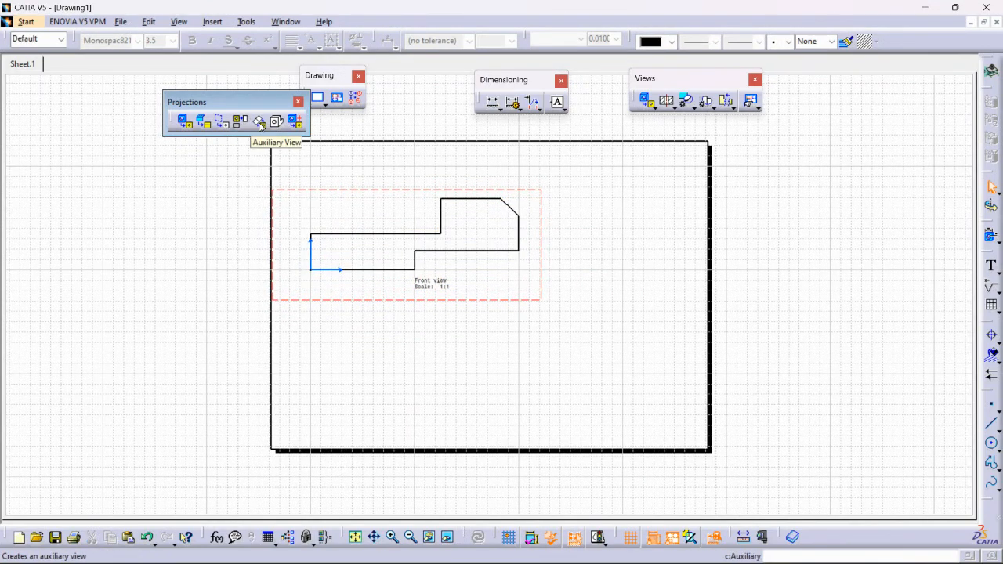
left_click_drag(549, 218, 551, 253)
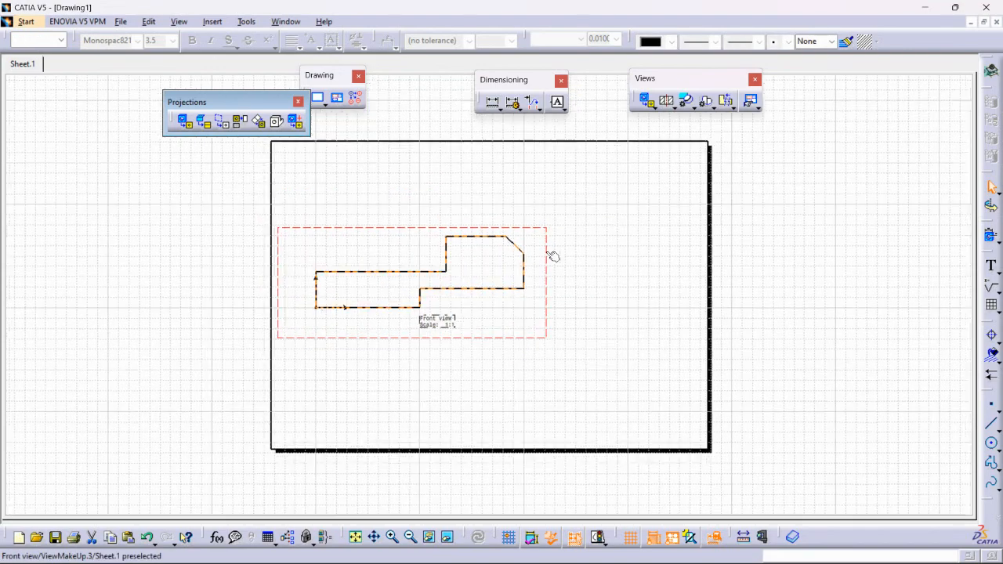
- Project a top view directly below the front view
left_click(240, 122)
left_click(468, 402)
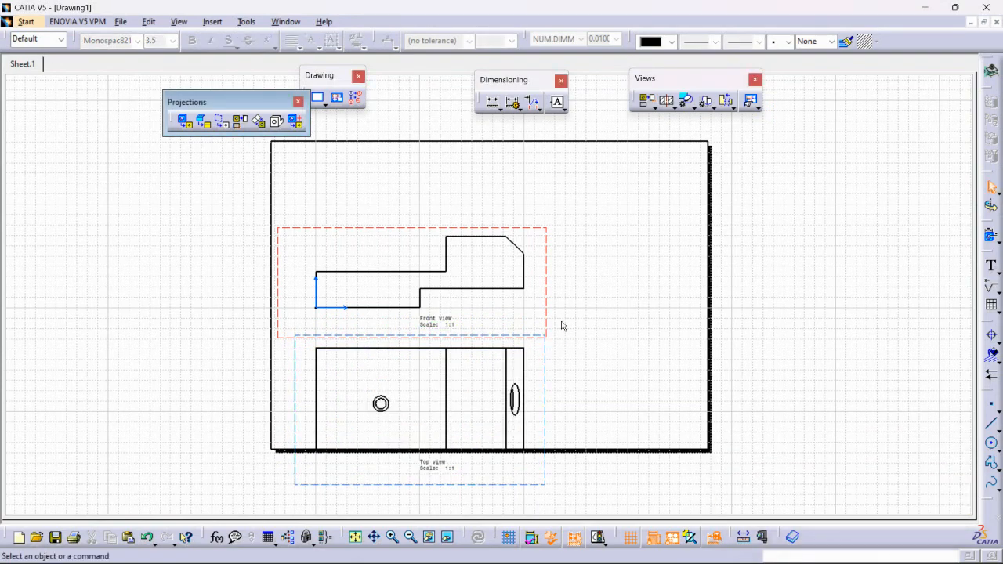
right_click(547, 256)
key("Escape")
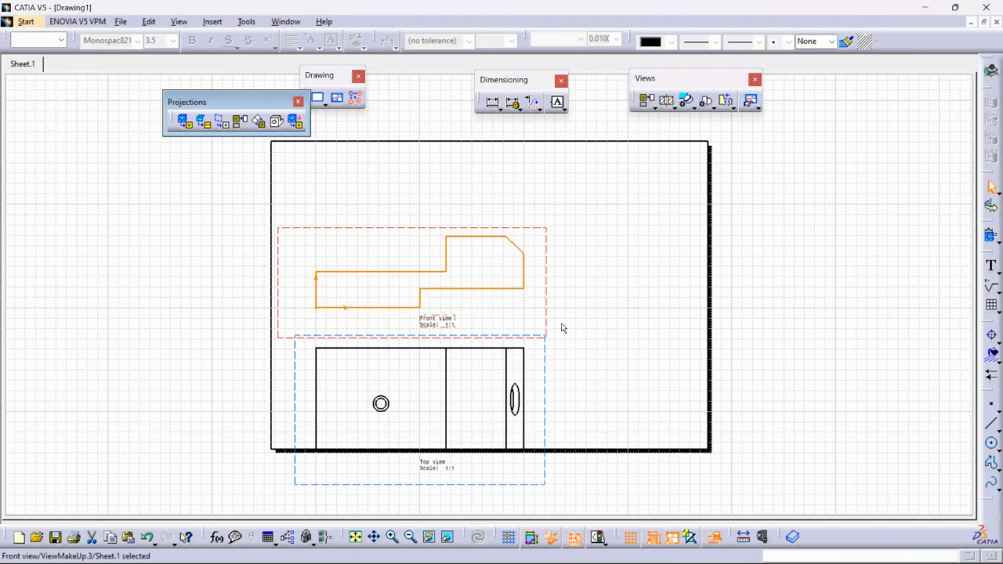
- Display the drawing's specification tree beside the sheet and hide it again
middle_click_drag(546, 306, 545, 333)
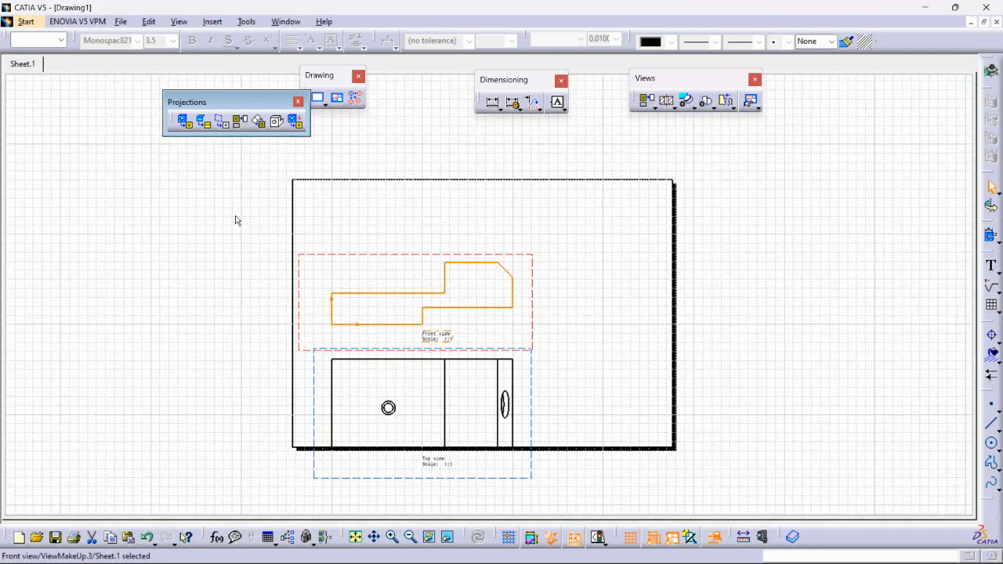
left_click(178, 23)
mouse_move(128, 23)
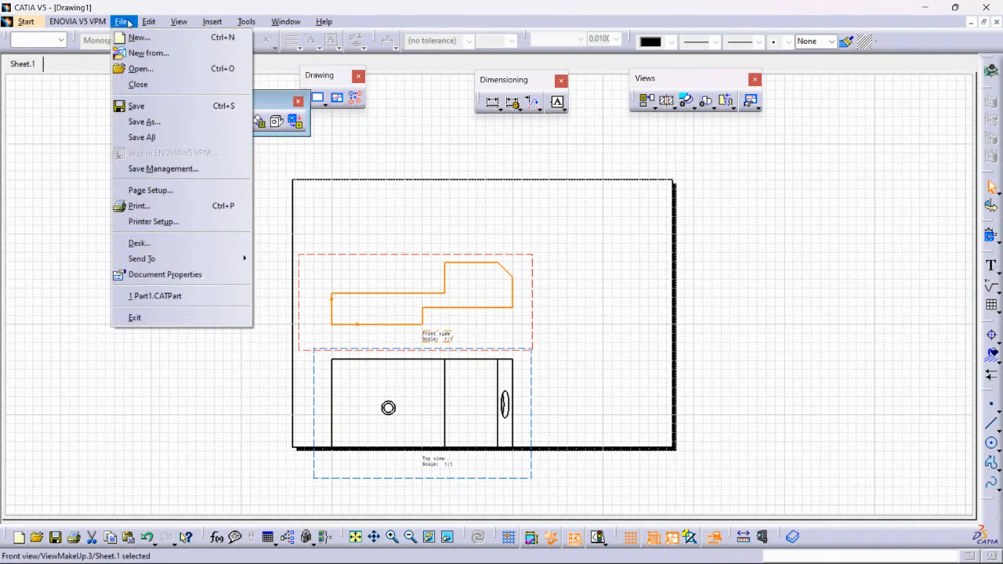
mouse_move(185, 28)
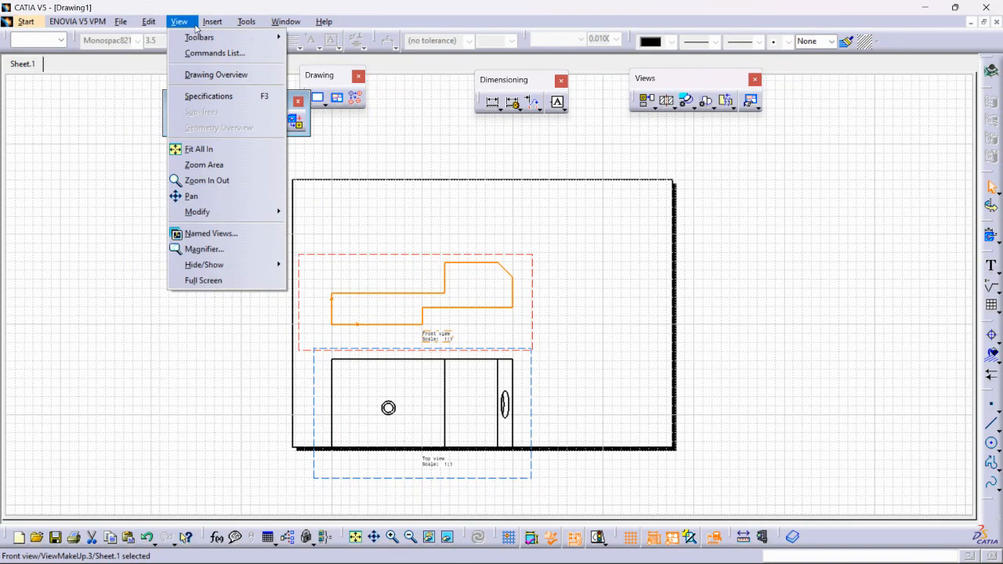
left_click(208, 96)
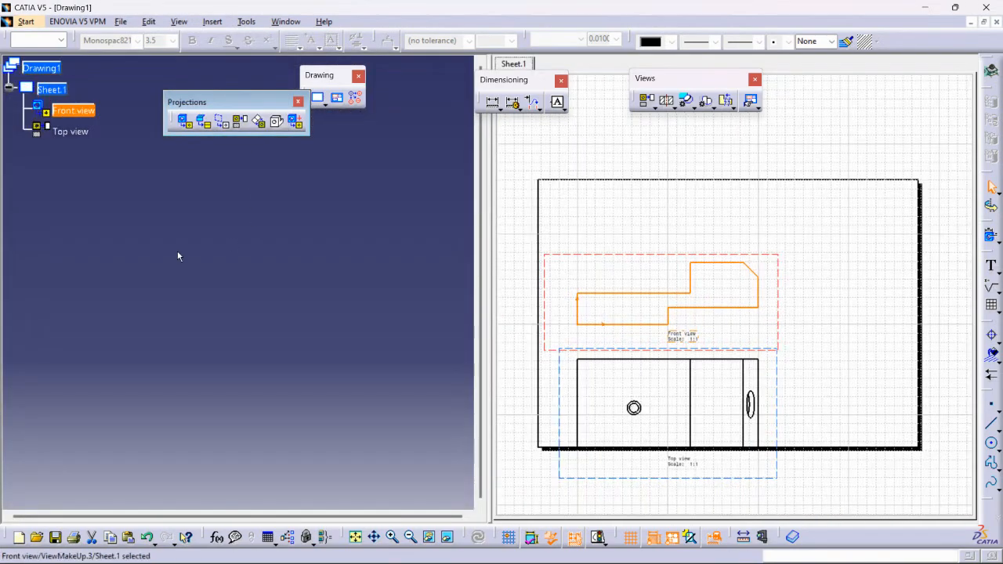
middle_click_drag(568, 298, 534, 311)
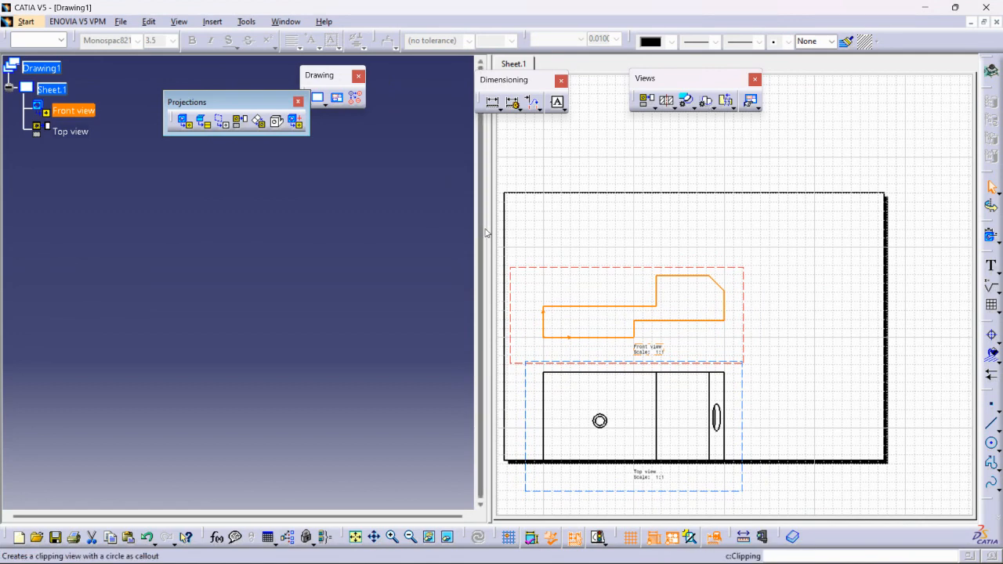
left_click(252, 22)
mouse_move(186, 25)
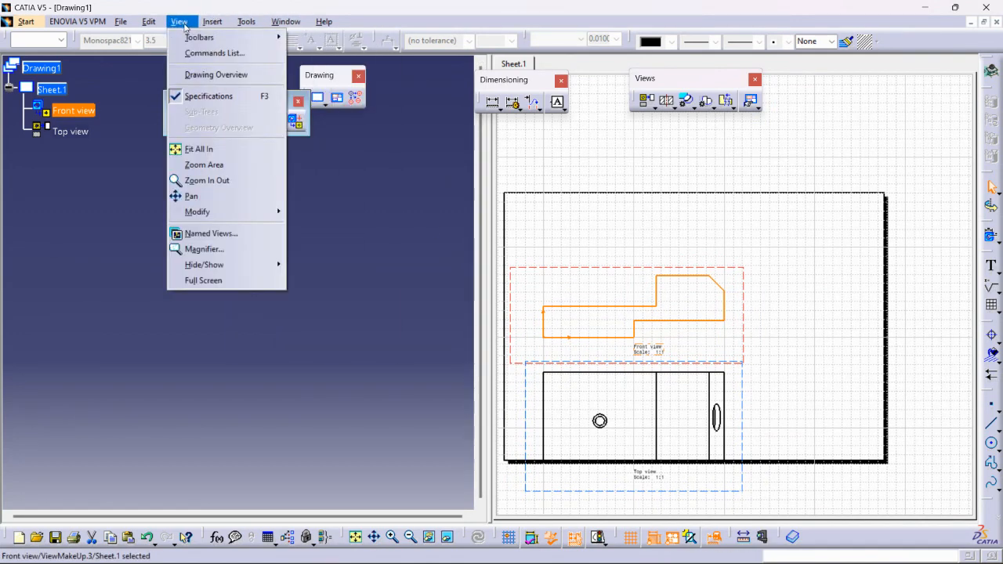
left_click(227, 95)
- Move the front view up by its frame until the aligned top view also fits inside the sheet border
mouse_move(405, 283)
middle_mouse_down()
mouse_move(419, 336)
mouse_move(419, 324)
middle_mouse_up()
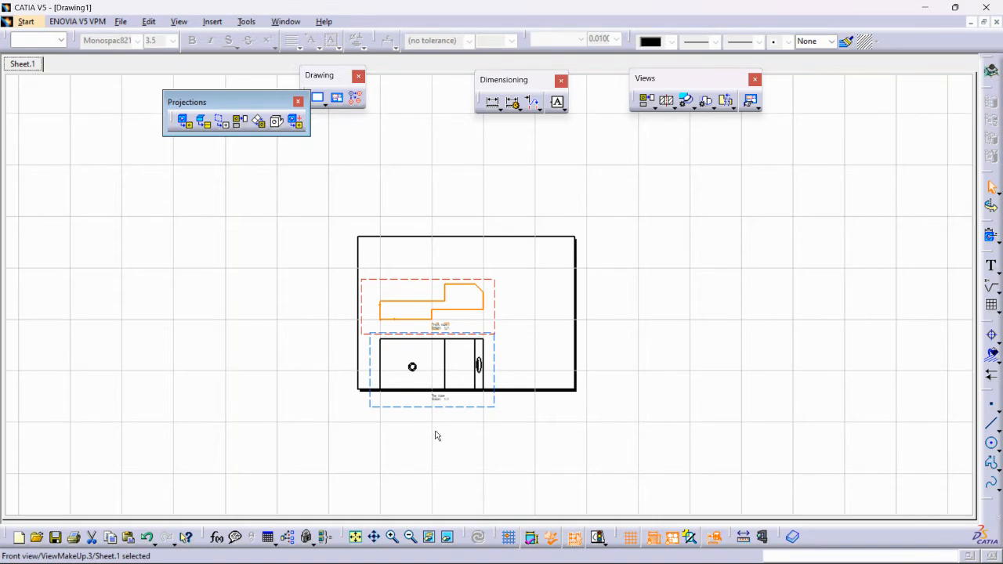
mouse_move(506, 390)
middle_mouse_down()
mouse_move(528, 287)
mouse_move(460, 247)
middle_mouse_up()
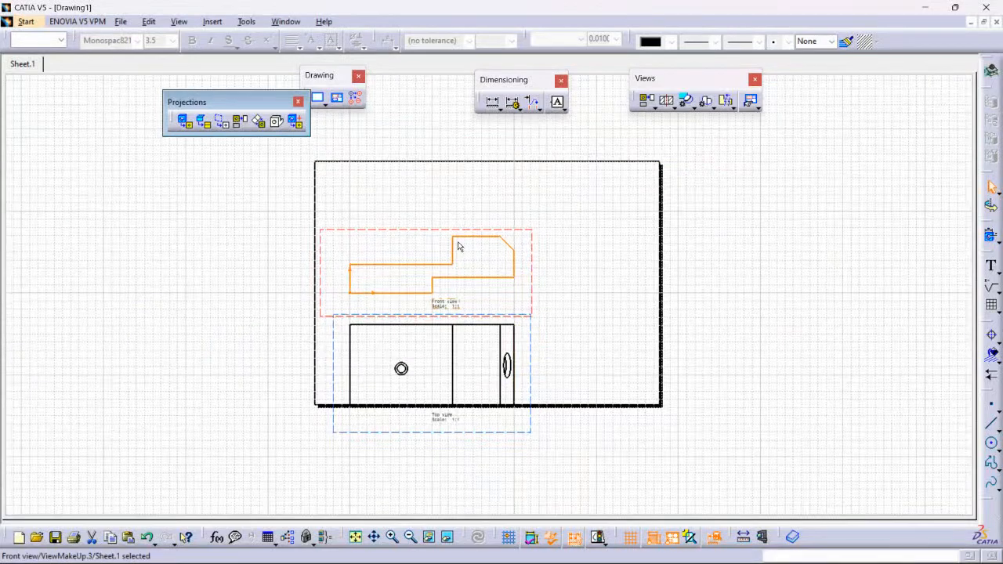
left_click_drag(436, 231, 442, 186)
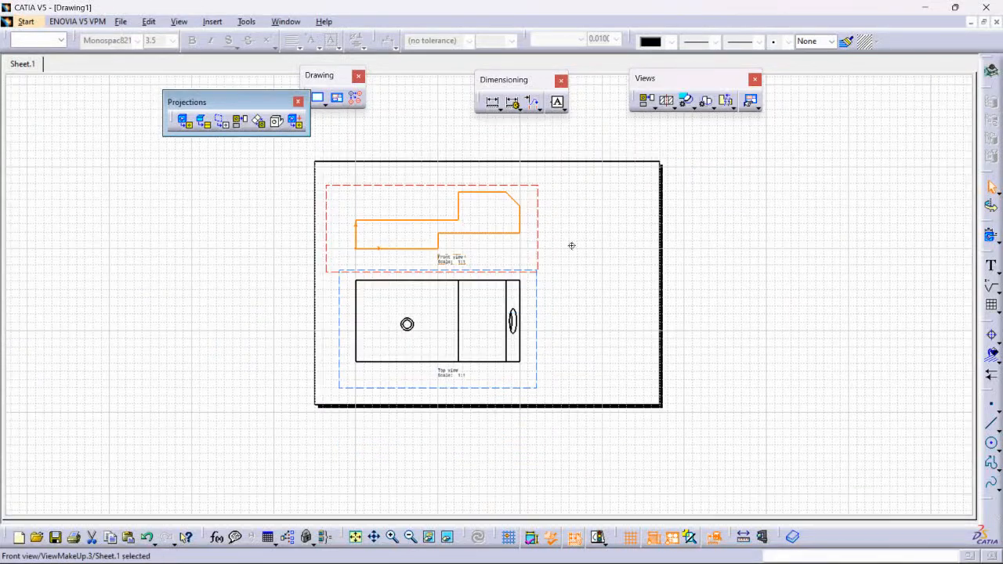
middle_click_drag(571, 246, 536, 298)
left_click(587, 294)
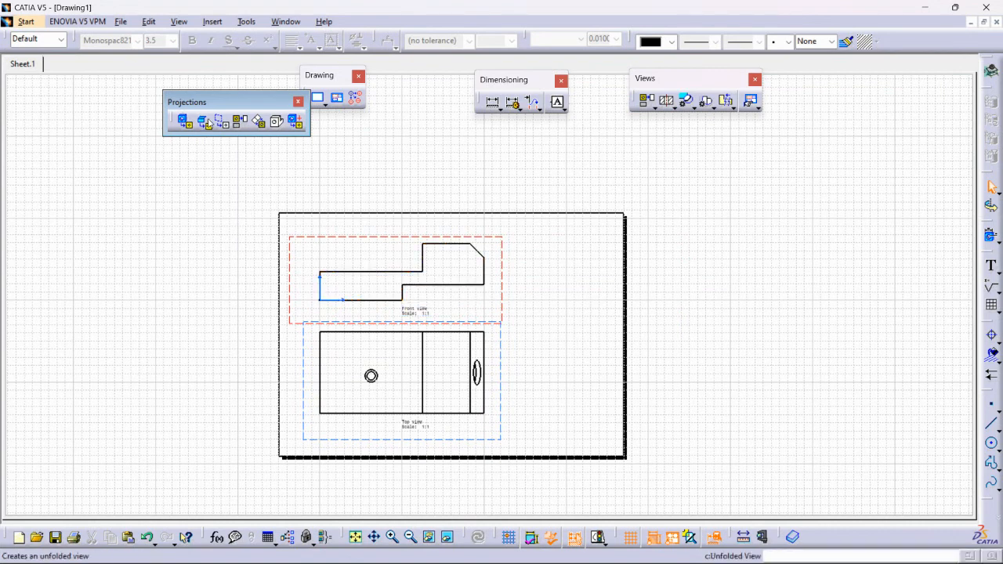
- Generate an isometric view from Part1's stepped side face, with the holed step facing forward, and place it beside the front and top views
left_click(278, 123)
left_click(286, 22)
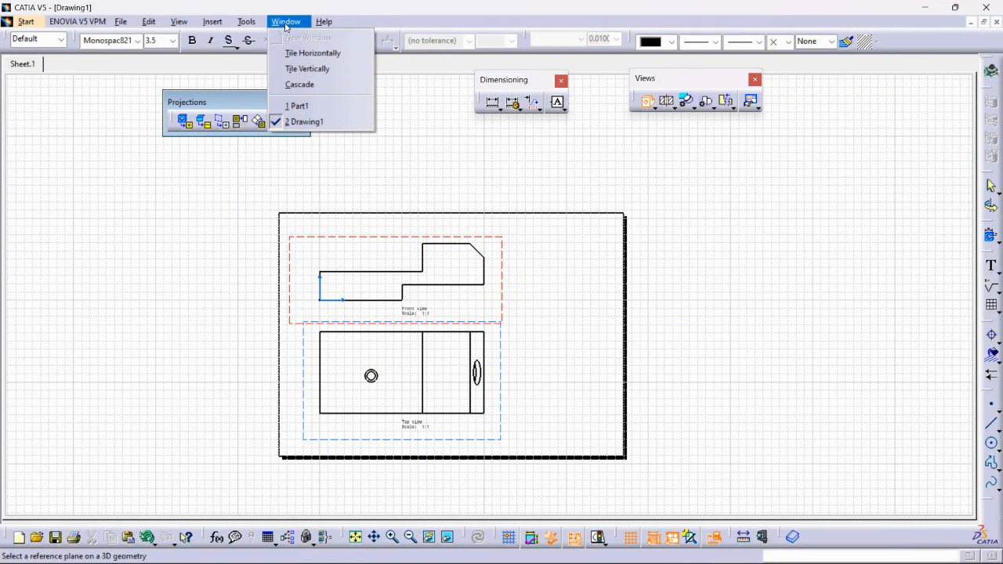
left_click(298, 106)
middle_click_drag(438, 290, 578, 287)
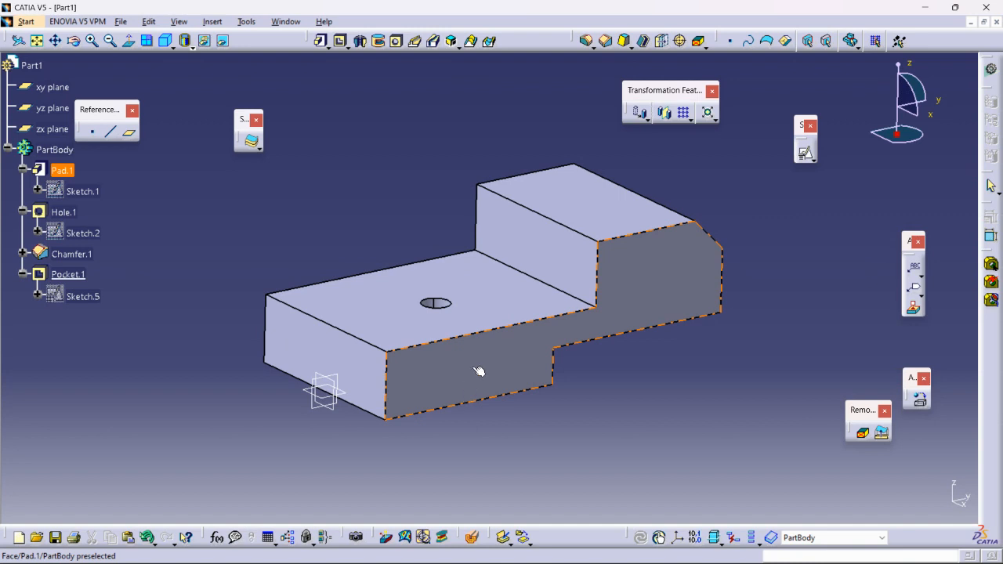
middle_click_drag(493, 376, 551, 392)
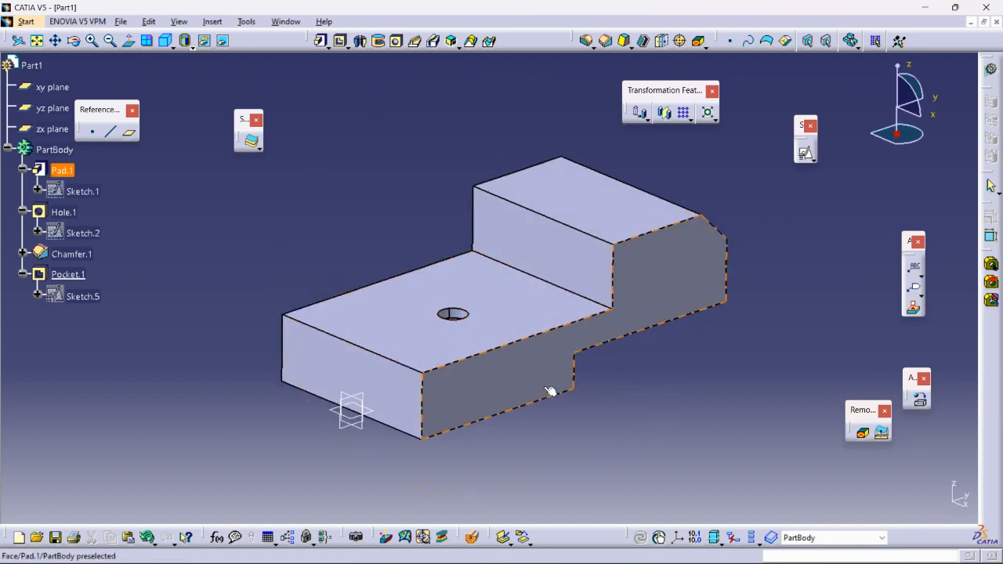
left_click(510, 373)
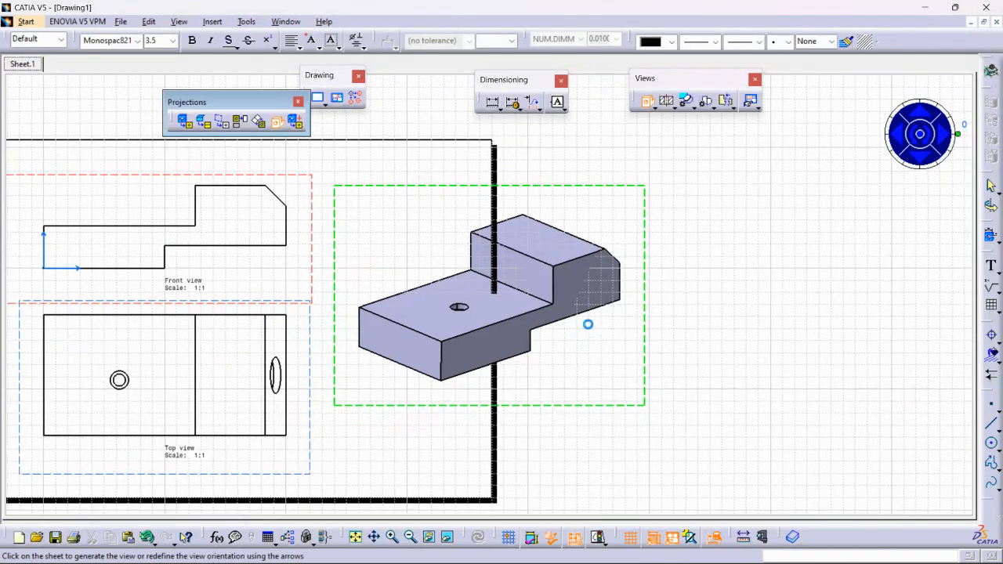
mouse_move(627, 314)
middle_mouse_down("ctrl")
mouse_move(645, 350)
mouse_move(661, 353)
middle_mouse_up("ctrl")
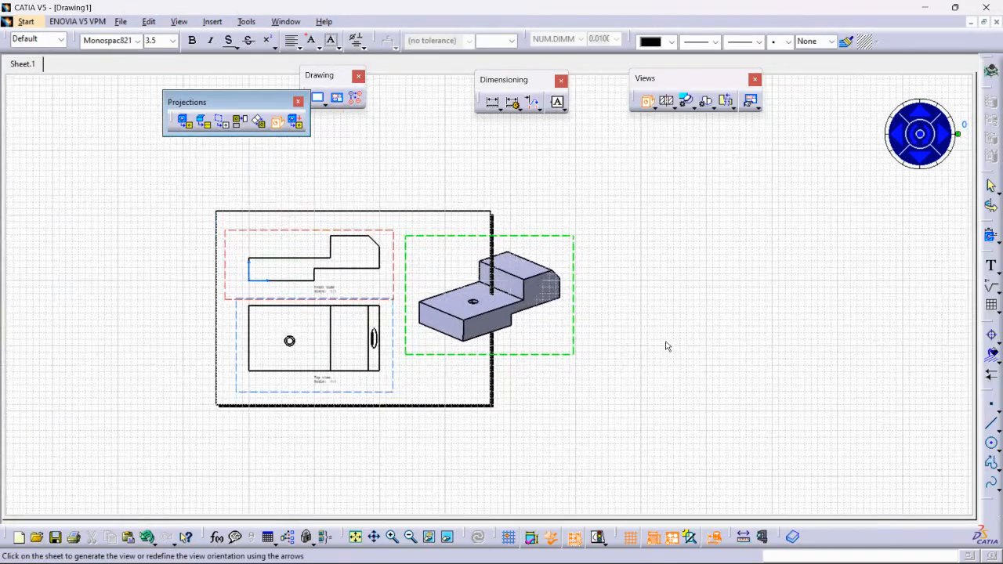
left_click(667, 347)
mouse_move(608, 347)
middle_mouse_down("ctrl")
mouse_move(614, 311)
mouse_move(692, 306)
middle_mouse_up("ctrl")
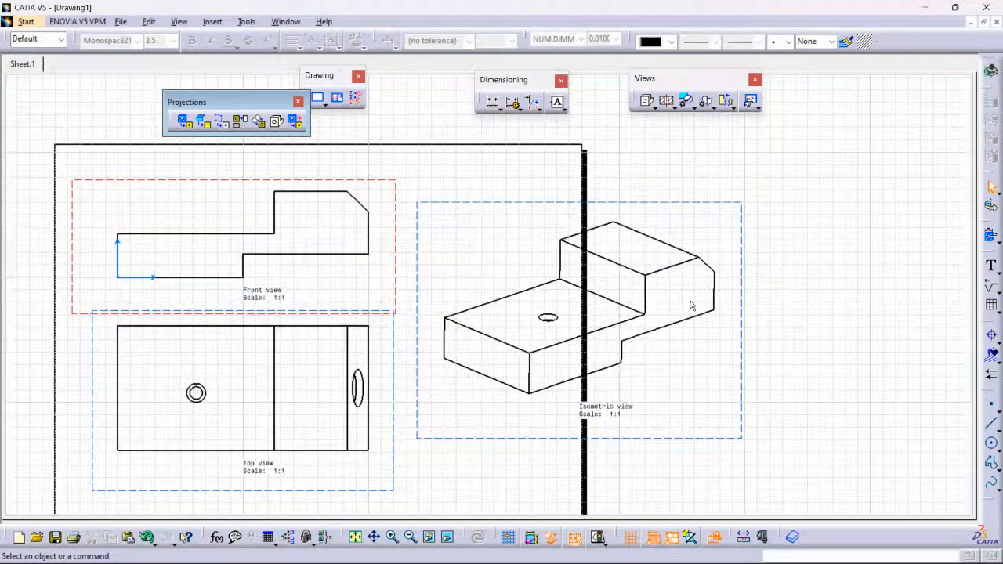
- Scale the isometric view to 1:2 and move it inside the sheet, beside the front view
double_click(743, 203)
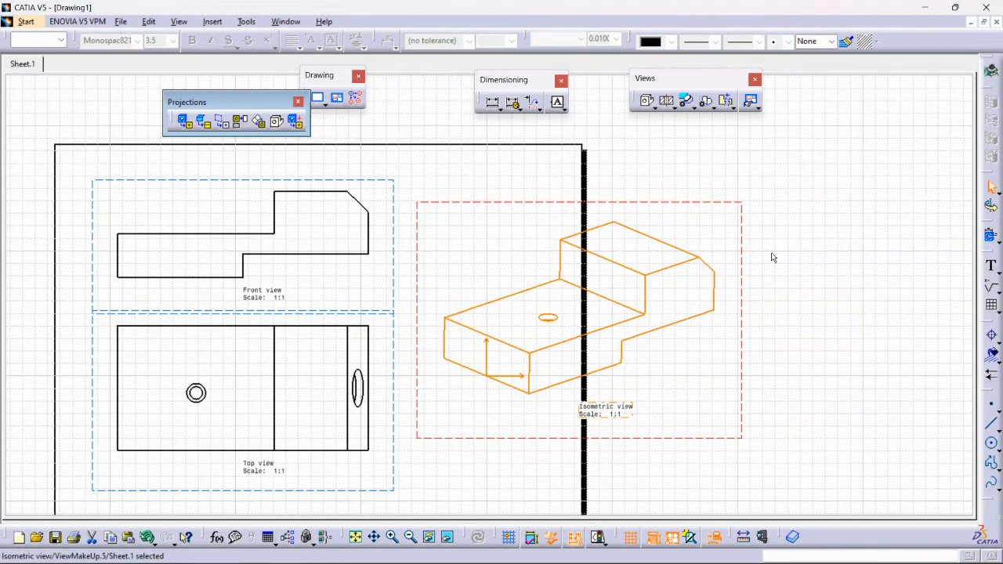
right_click(741, 207)
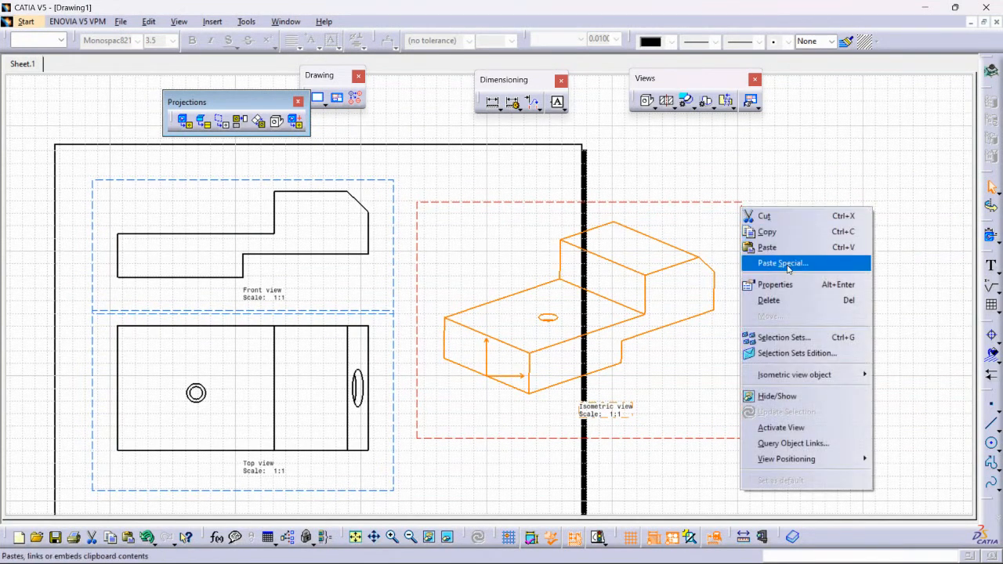
left_click(784, 285)
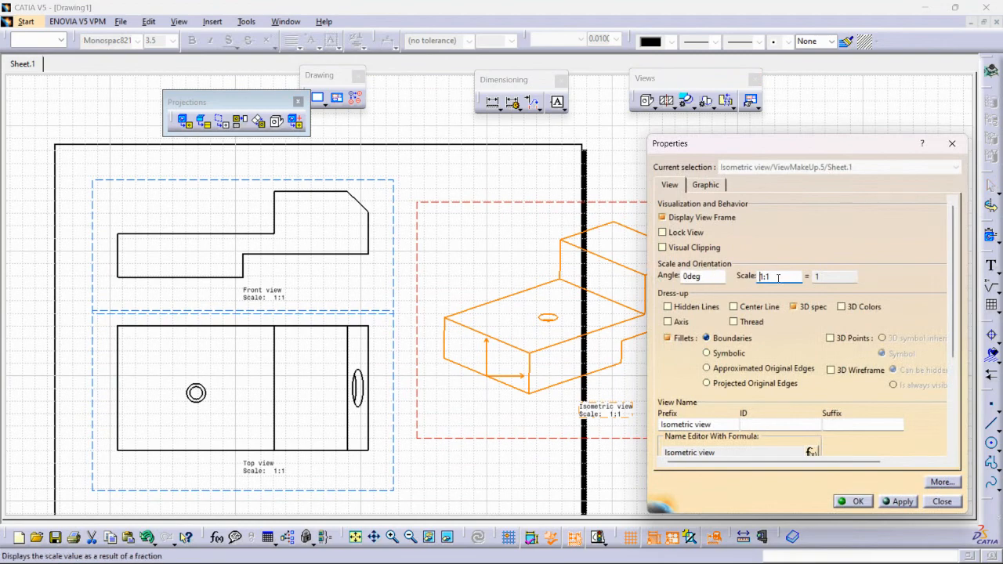
type("2")
key("Return")
left_click_drag(626, 259, 541, 166)
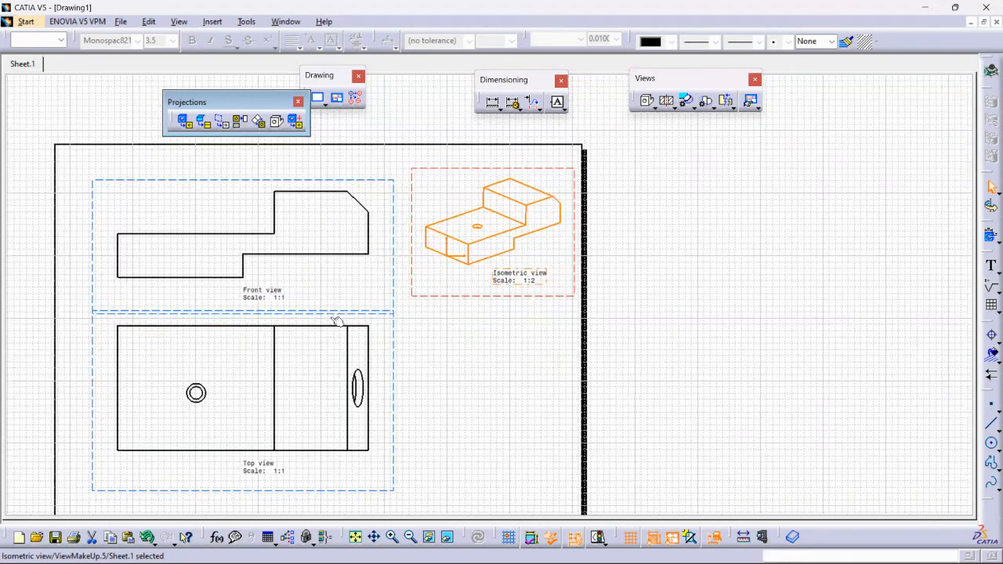
- Set the front view's scale to 1:2 in its view properties
left_click(392, 291)
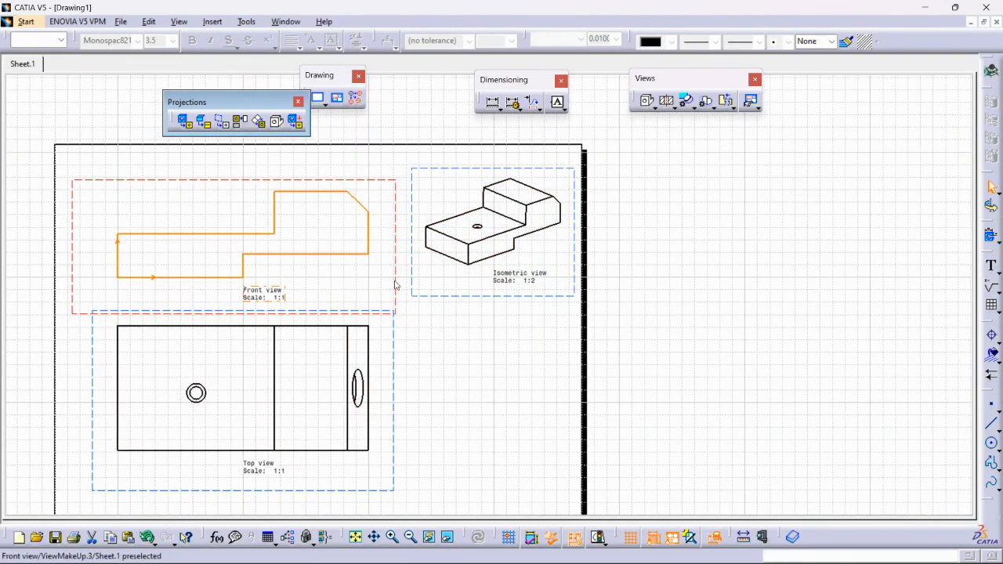
right_click(395, 285)
left_click(439, 357)
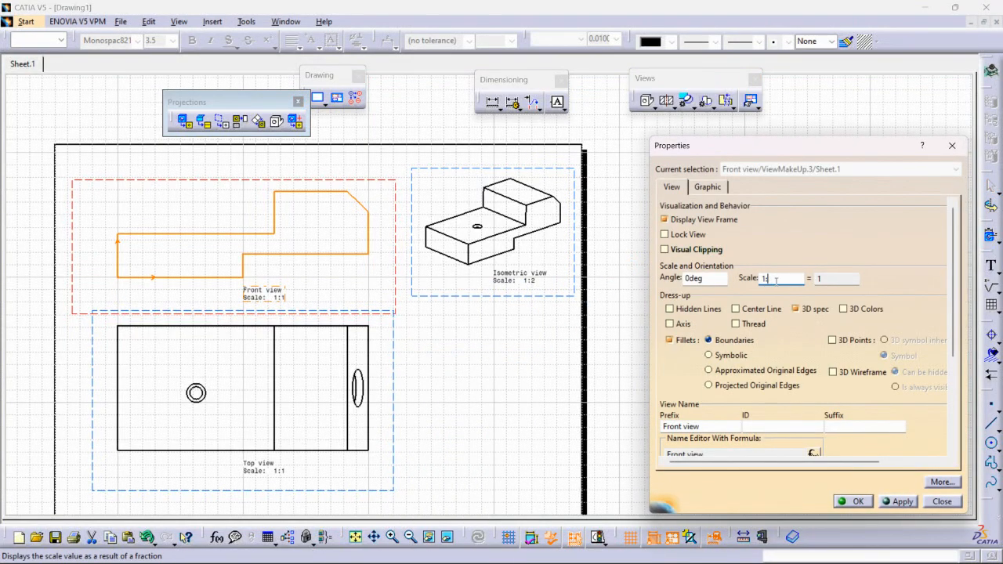
type("2")
key("Return")
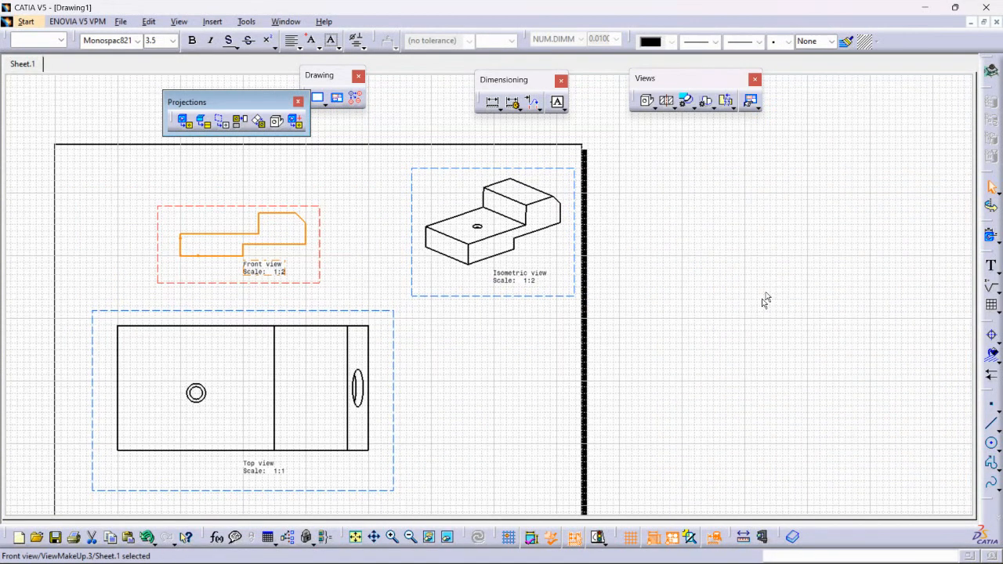
- Set the top view's scale to 1:2 so it matches the front view
left_click(393, 354)
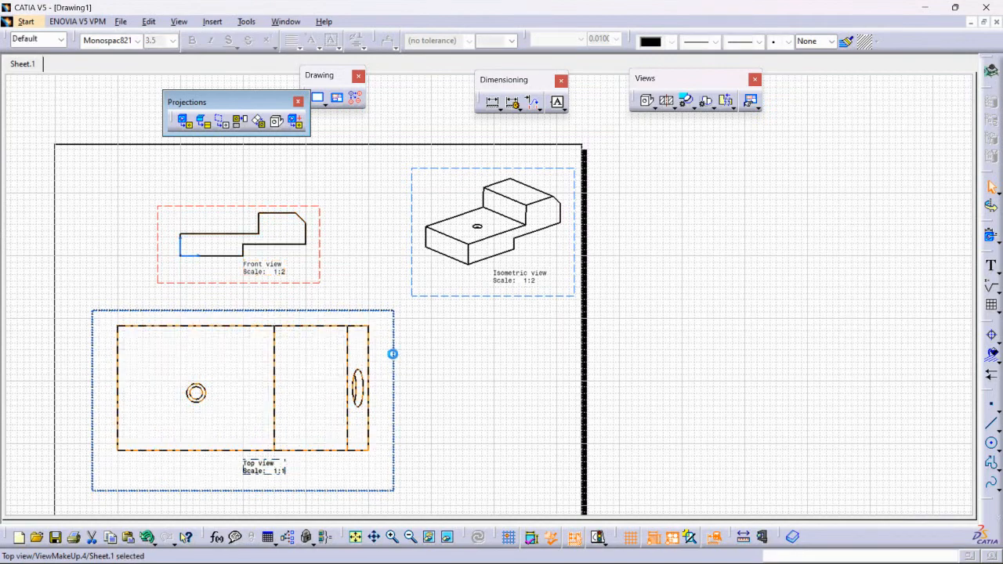
right_click(404, 326)
left_click(431, 116)
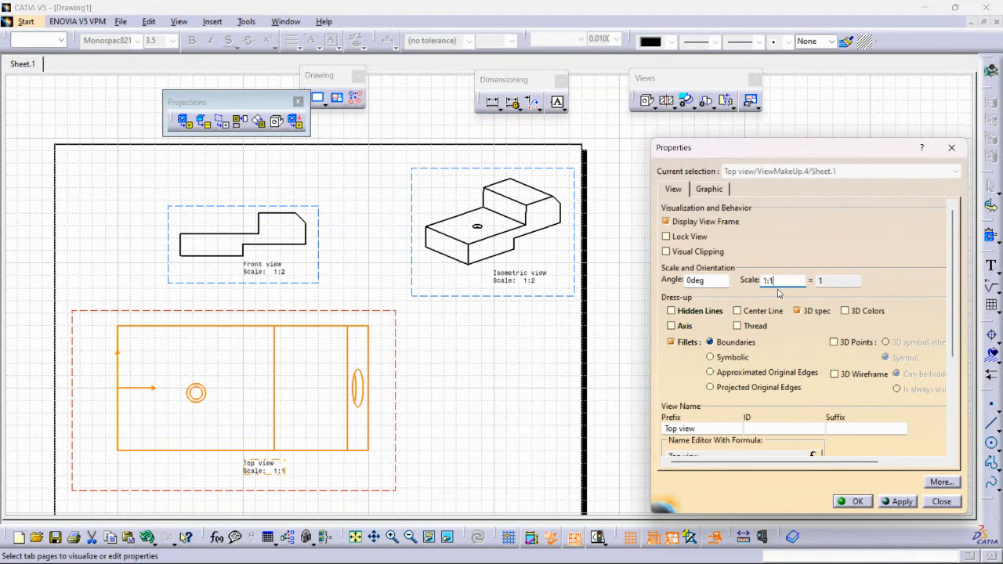
type("2")
key("Return")
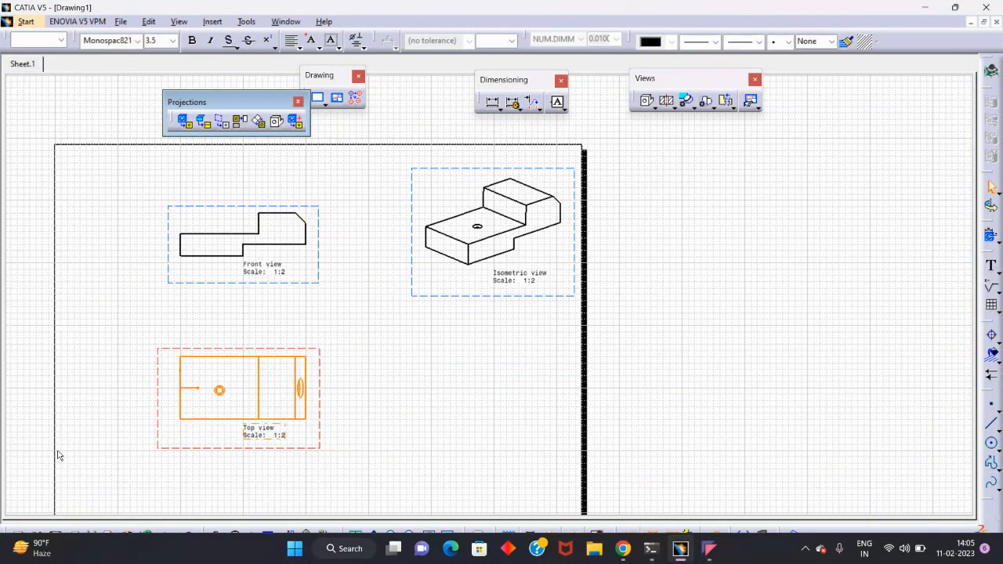
- Move the front view with its aligned top view toward the sheet's left border, and shift the top view slightly closer to the front view
left_click(371, 285)
mouse_move(372, 282)
middle_mouse_down("ctrl")
mouse_move(372, 264)
mouse_move(488, 336)
middle_mouse_up("ctrl")
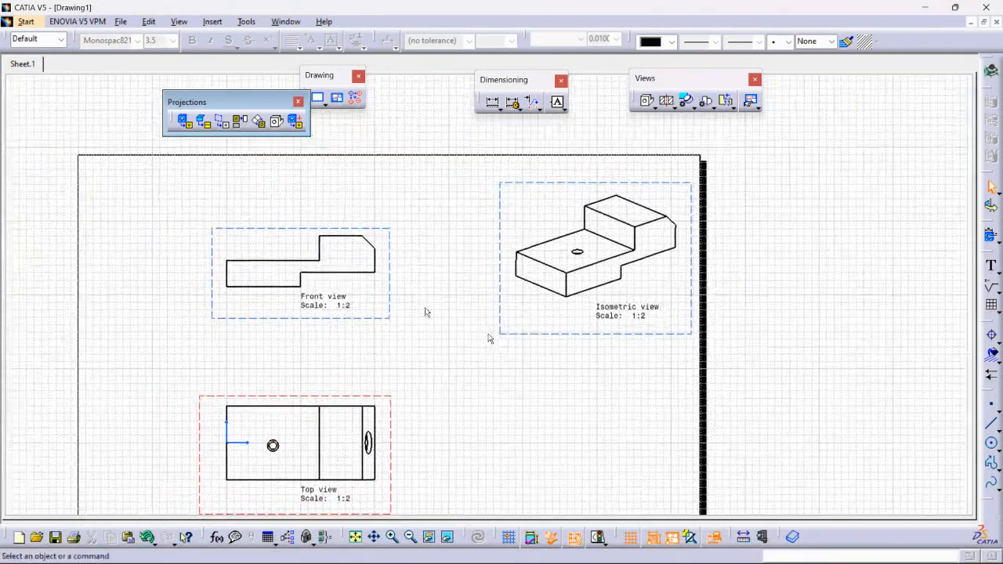
left_click_drag(397, 244, 353, 255)
mouse_move(425, 365)
middle_mouse_down()
mouse_move(432, 320)
mouse_move(423, 387)
middle_mouse_up()
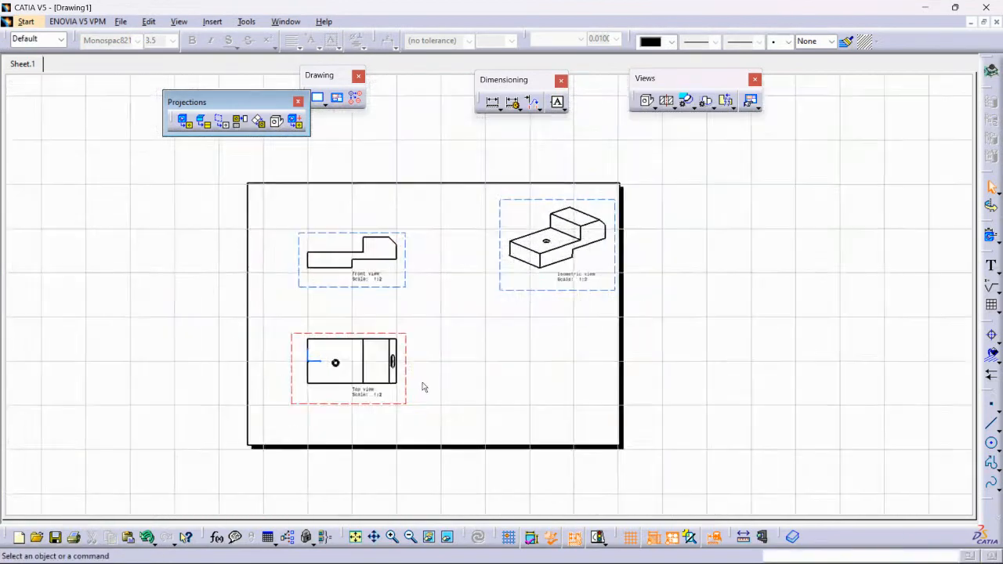
mouse_move(412, 373)
left_mouse_down()
mouse_move(410, 343)
mouse_move(413, 365)
left_mouse_up()
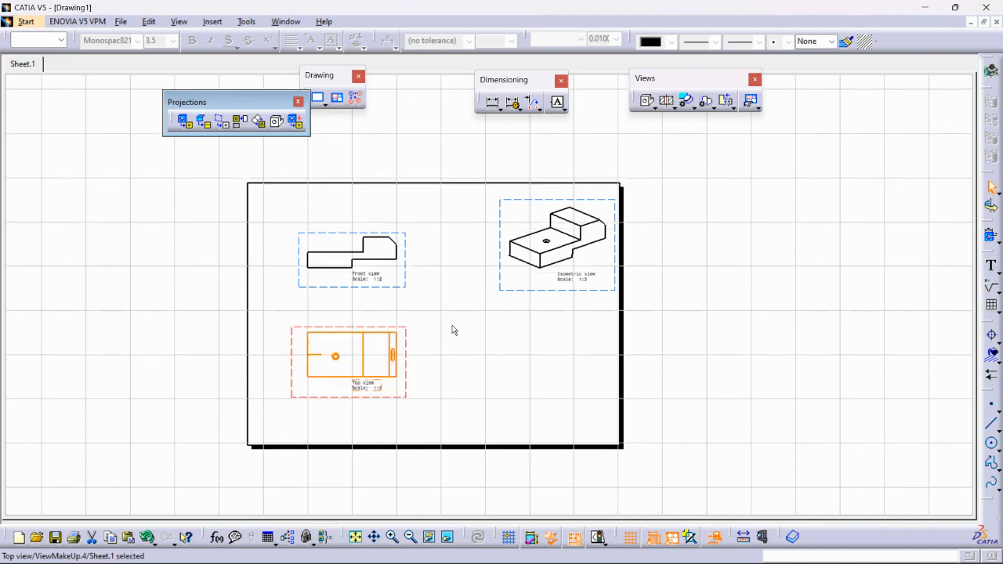
- Detach the Sections command set from the Views tools and float it beside the sheet
mouse_move(433, 354)
middle_mouse_down("ctrl")
mouse_move(428, 316)
mouse_move(442, 378)
mouse_move(441, 370)
middle_mouse_up("ctrl")
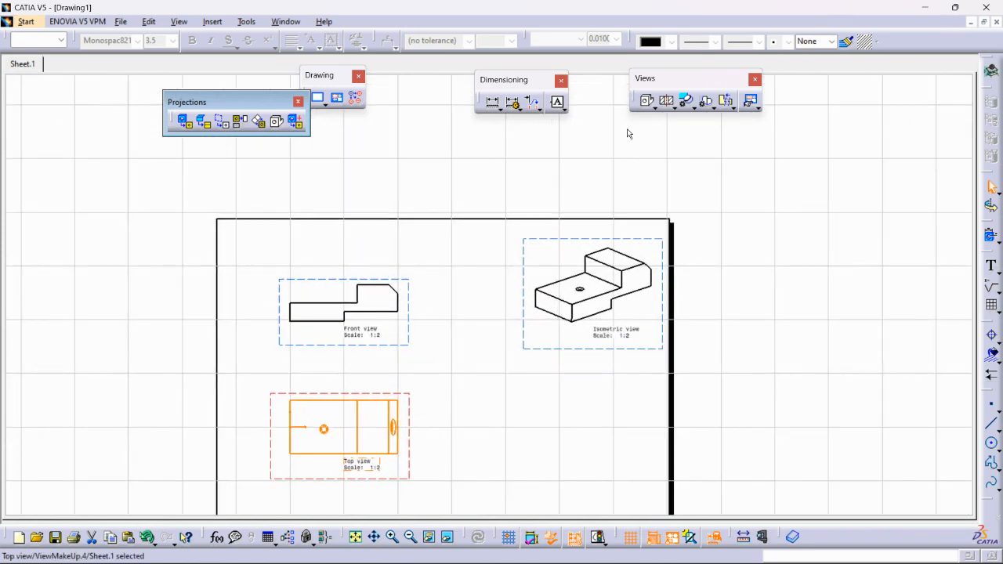
left_click(677, 112)
left_click_drag(683, 121, 821, 151)
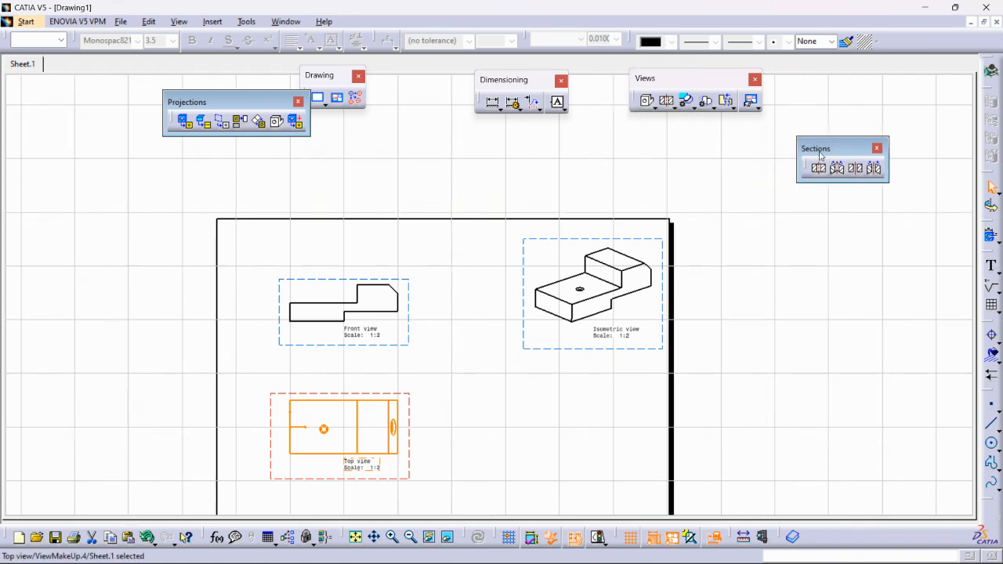
- Detach the detail view commands into a floating palette above the Sections commands
left_click(694, 108)
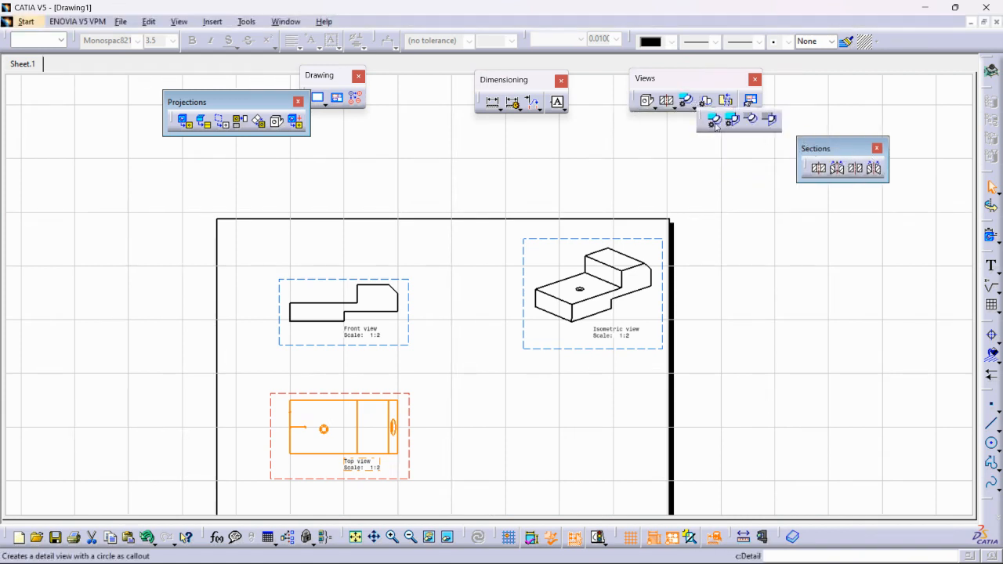
left_click(694, 110)
left_click_drag(699, 119, 816, 84)
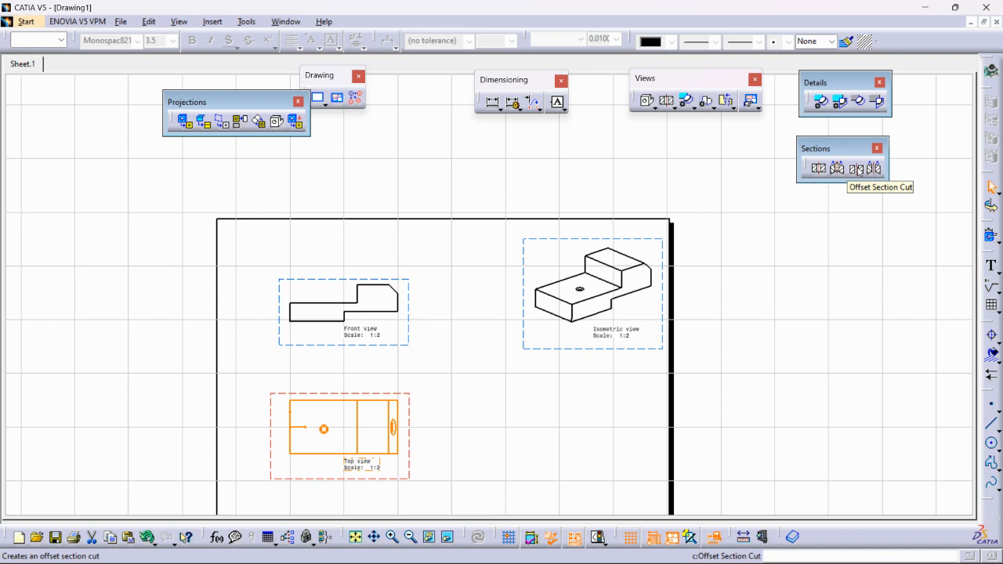
left_click(820, 169)
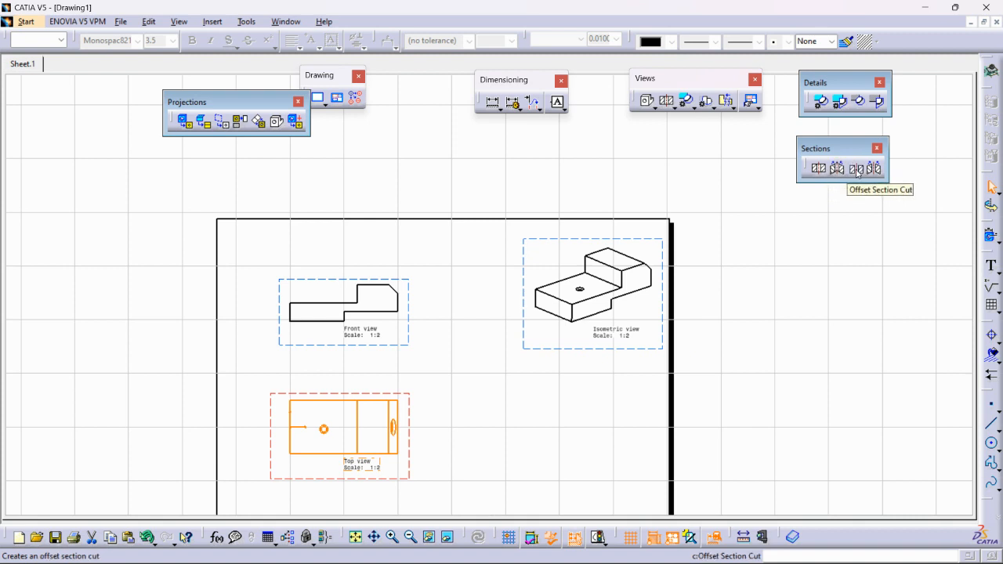
- Switch to the Part1 document and start a sketch on the underside face of the block's lower, drilled section
left_click(290, 22)
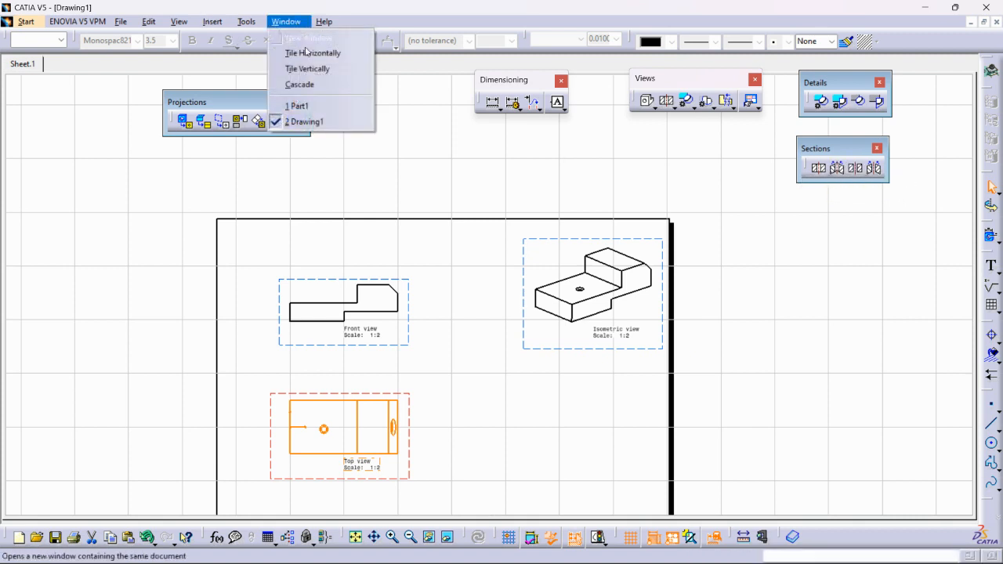
left_click(296, 105)
middle_click_drag(520, 379, 468, 251)
middle_click_drag(483, 332, 491, 381)
left_click(484, 326)
left_click(815, 159)
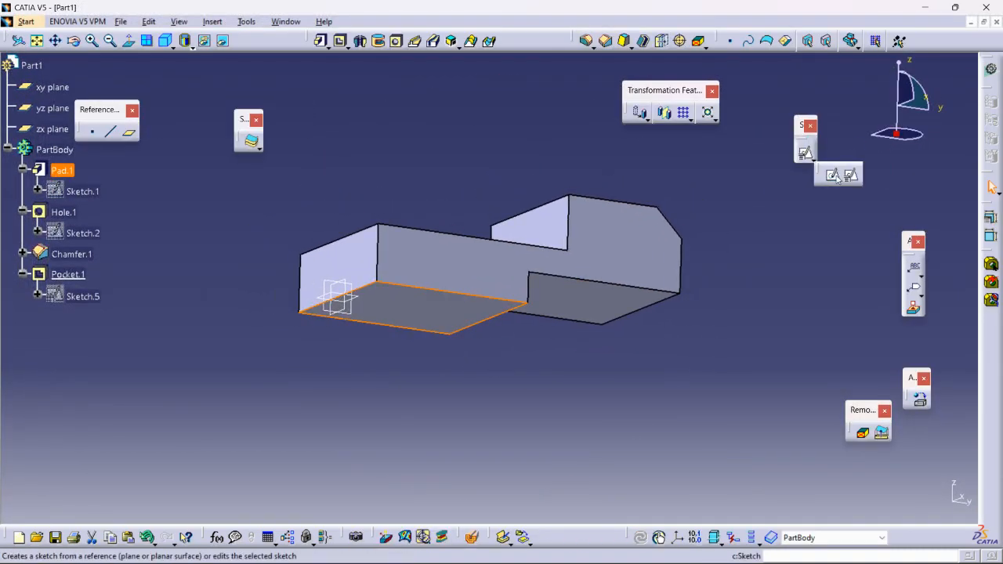
left_click(833, 175)
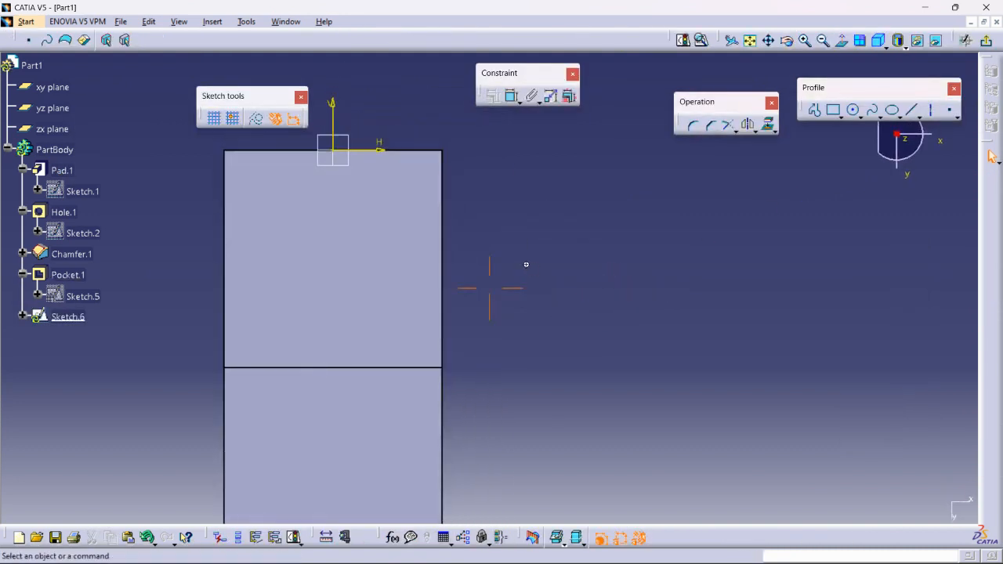
- Sketch a narrow vertical rectangle about 7.5 mm wide just outside the left edge of the face
left_click(833, 110)
left_click(336, 193)
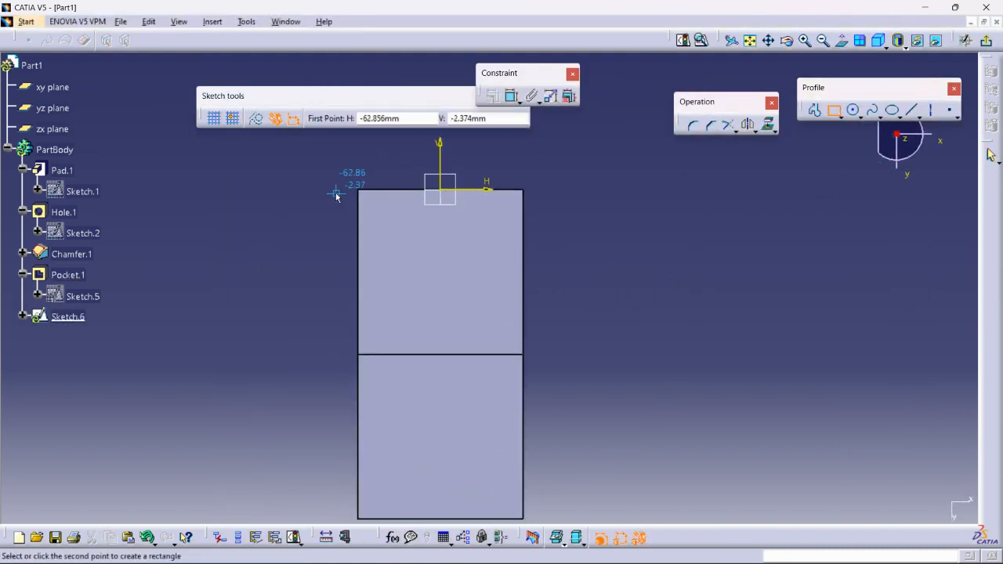
left_click(351, 350)
- Draw a vertical axis through the sketch origin along the V axis, ending at about V -142 mm
left_click(930, 114)
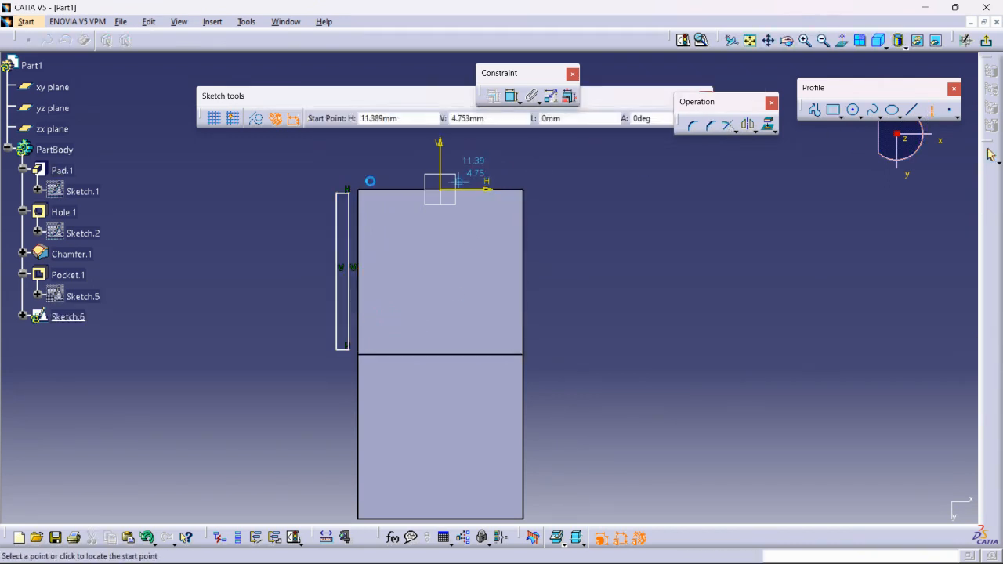
left_click(440, 140)
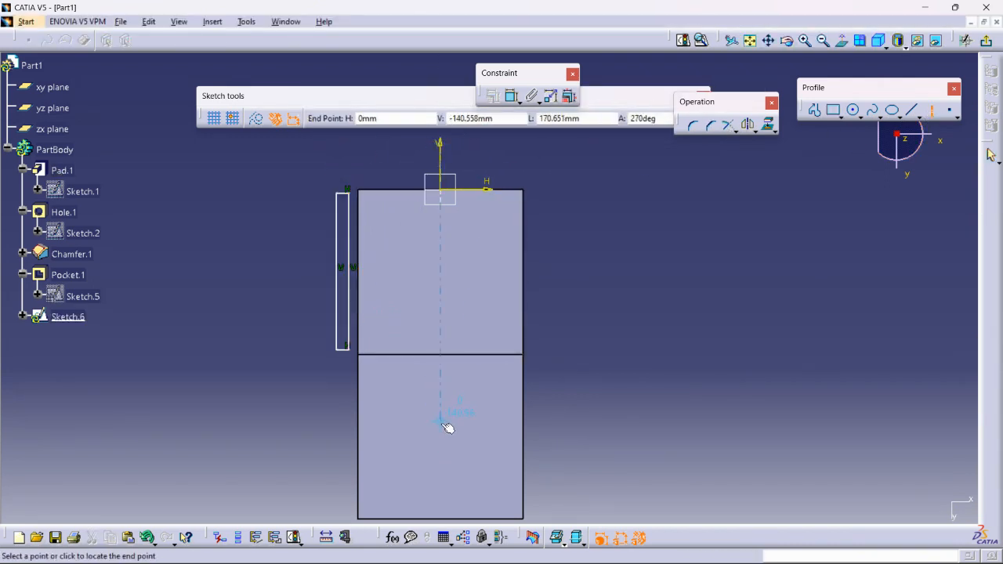
double_click(440, 423)
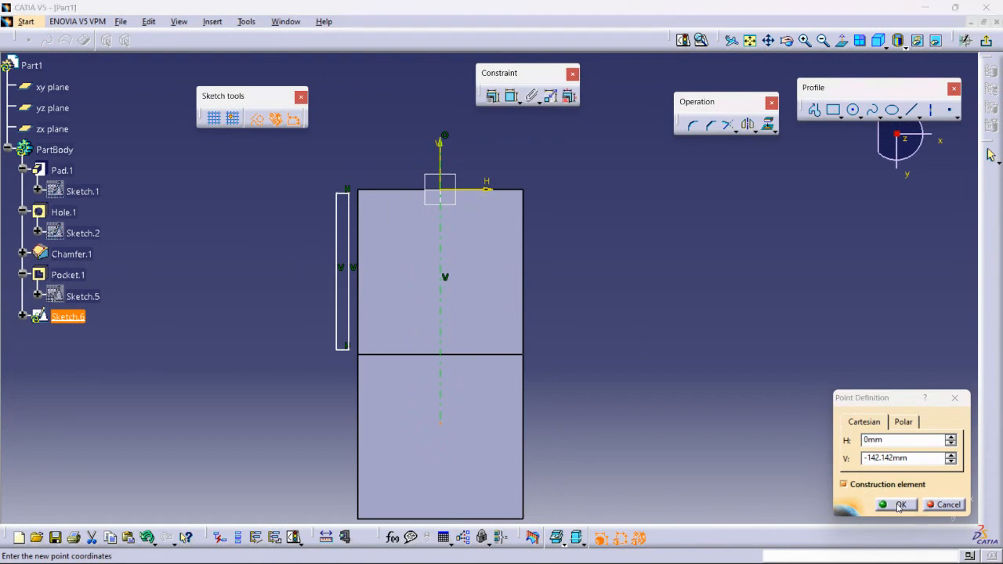
left_click(894, 505)
- Make the rectangle's left, lower and upper sides coincident with the matching edges of the face
left_click(336, 209, "ctrl")
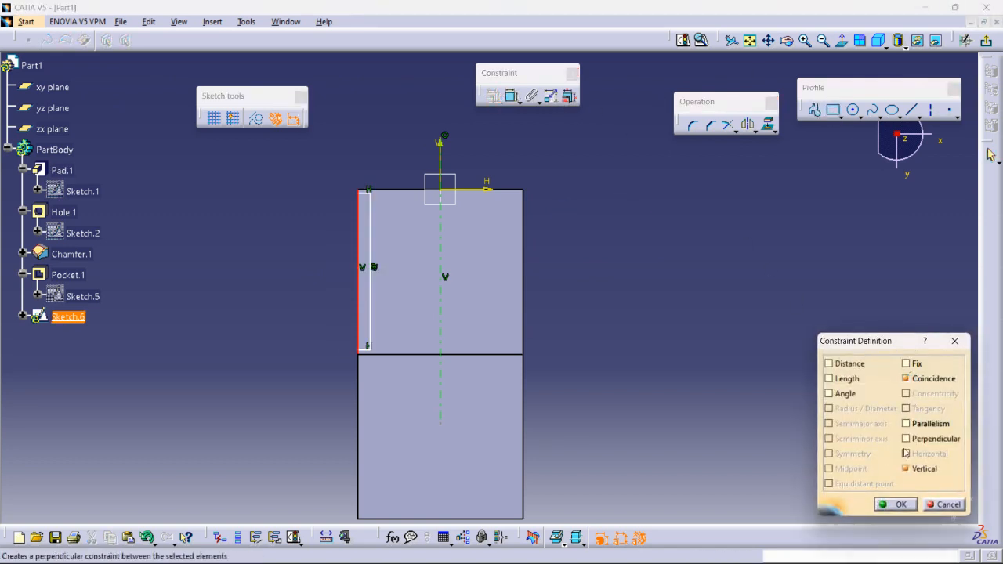
left_click(895, 505)
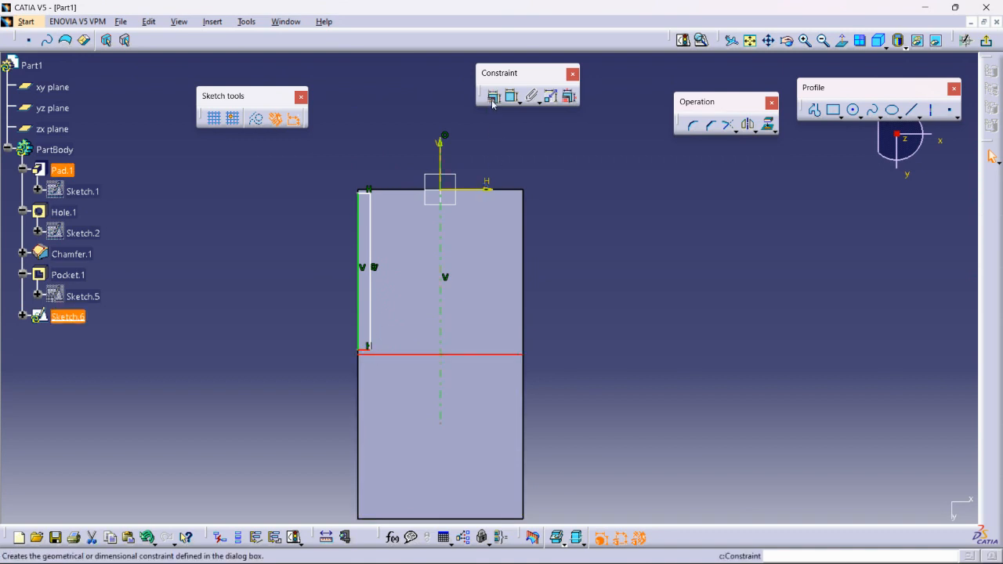
left_click(492, 96)
left_click(909, 379)
left_click(896, 505)
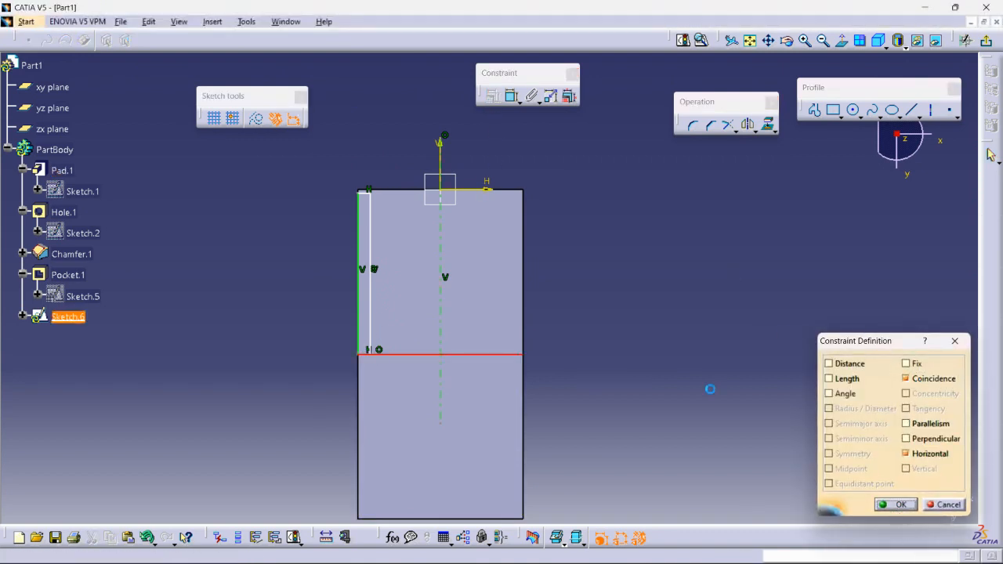
left_click(391, 189)
left_click(492, 95)
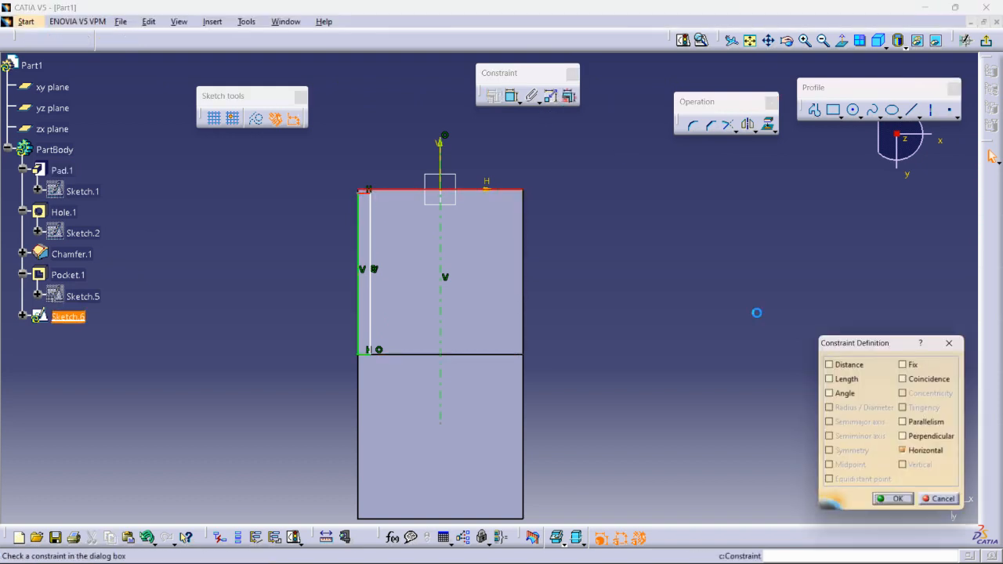
left_click(907, 378)
left_click(891, 504)
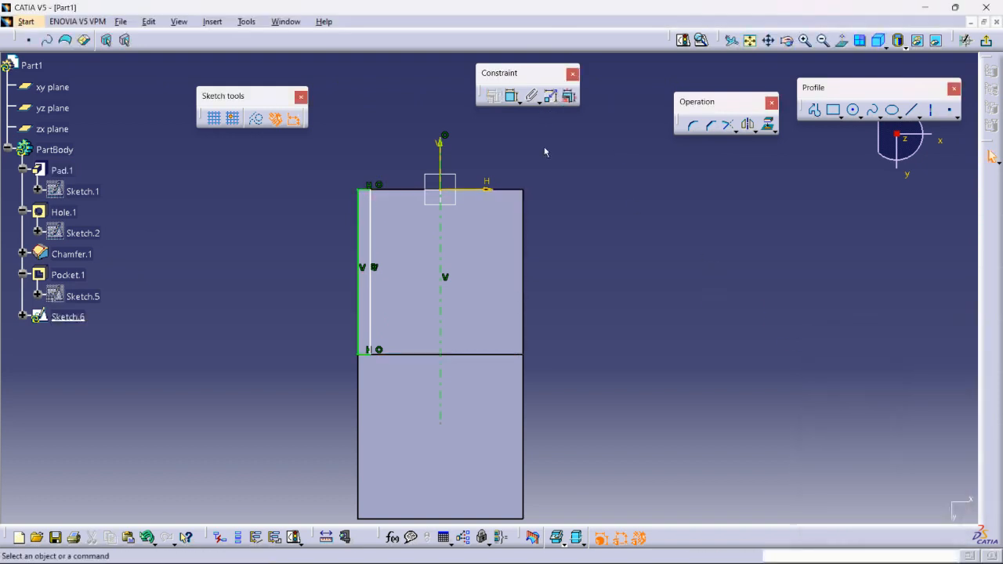
- Dimension the left rectangle's width and set it to 7 mm
left_click(366, 193)
left_click(385, 131)
double_click(362, 134)
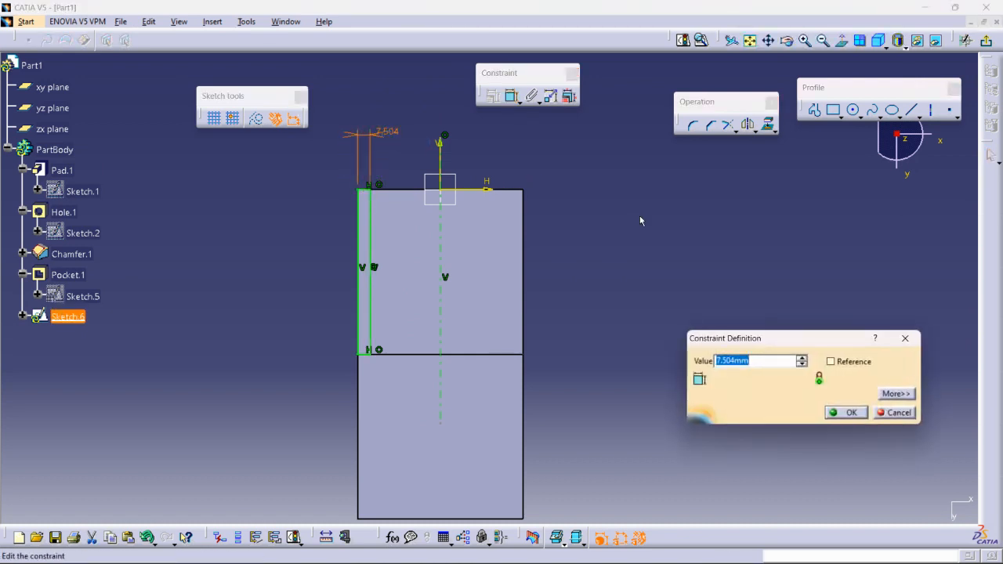
key("Return")
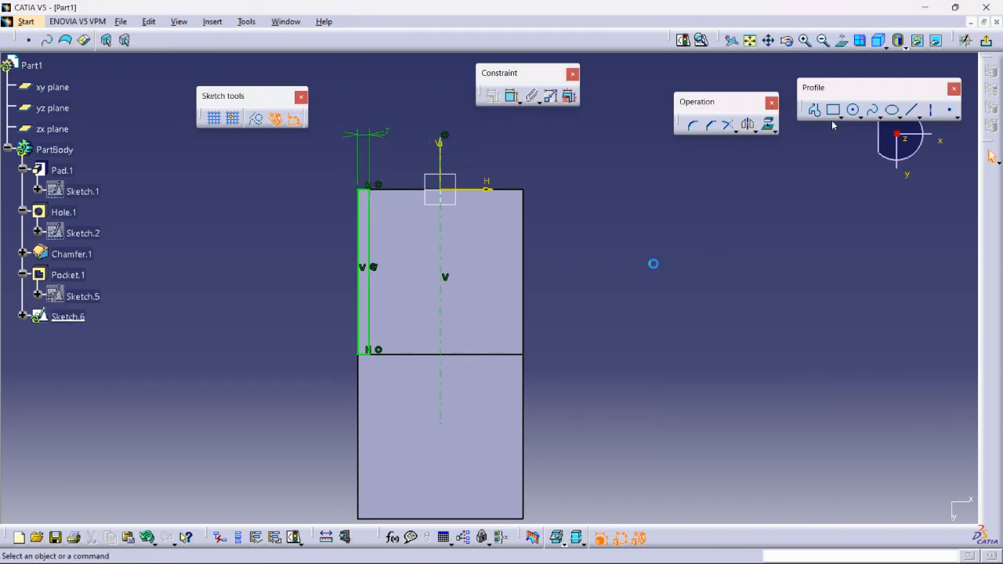
- Sketch a second vertical rectangle near the face's right edge and make its lower-right corner coincident with the face's corner
left_click(833, 111)
left_click(513, 194)
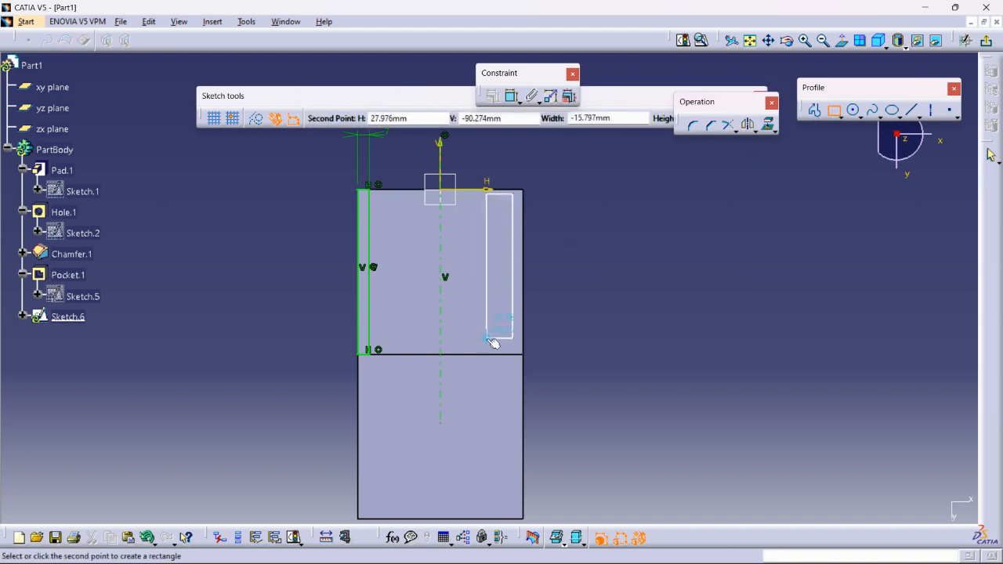
left_click(494, 342)
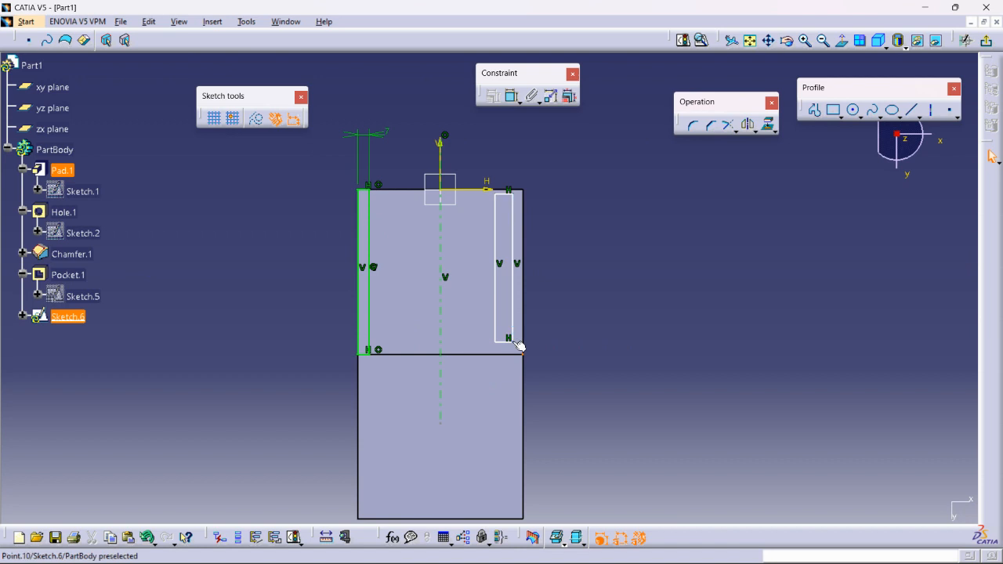
left_click(493, 96)
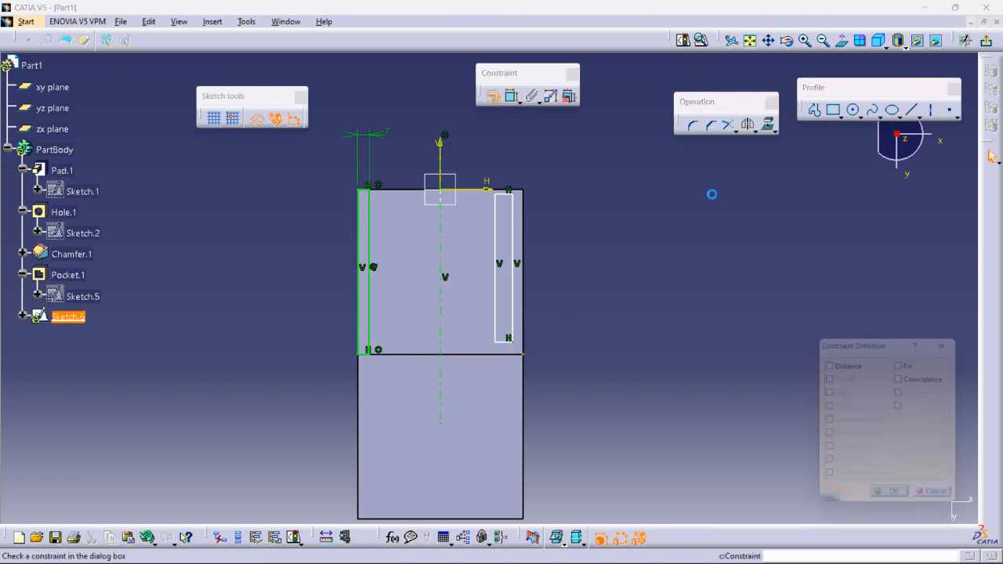
left_click(909, 379)
left_click(896, 504)
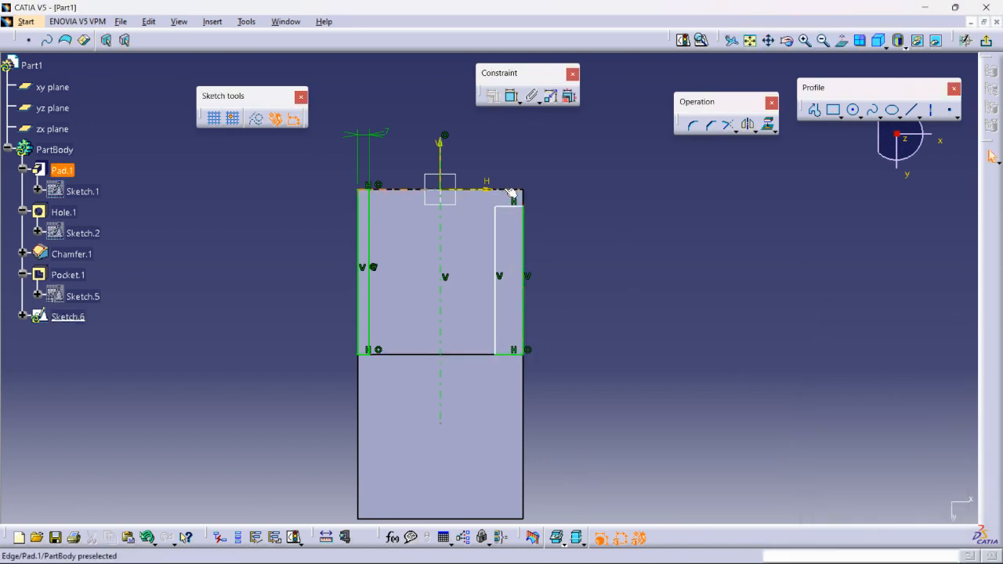
- Dimension the right rectangle's width and set it to 7 mm
left_click(511, 96)
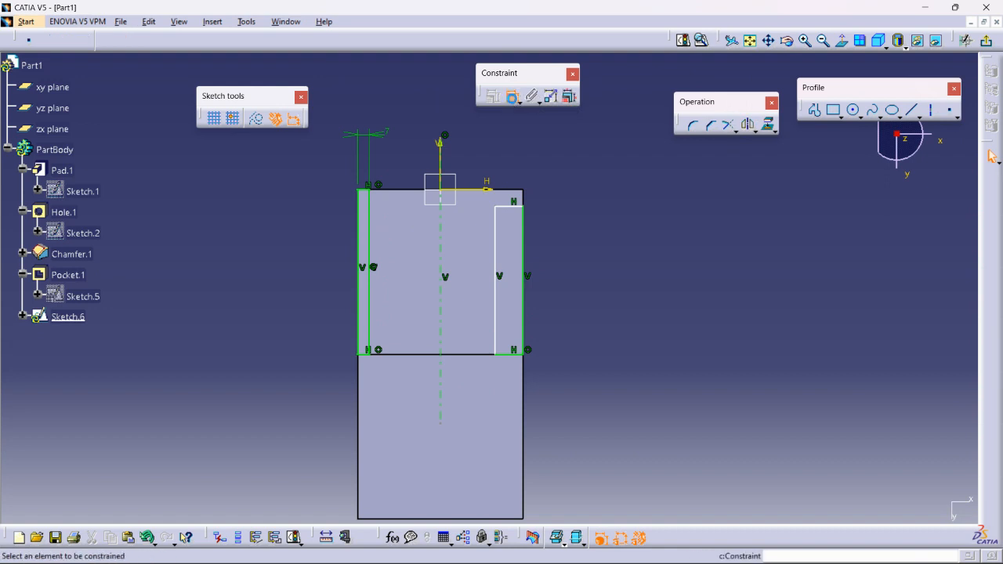
left_click(512, 209)
left_click(559, 152)
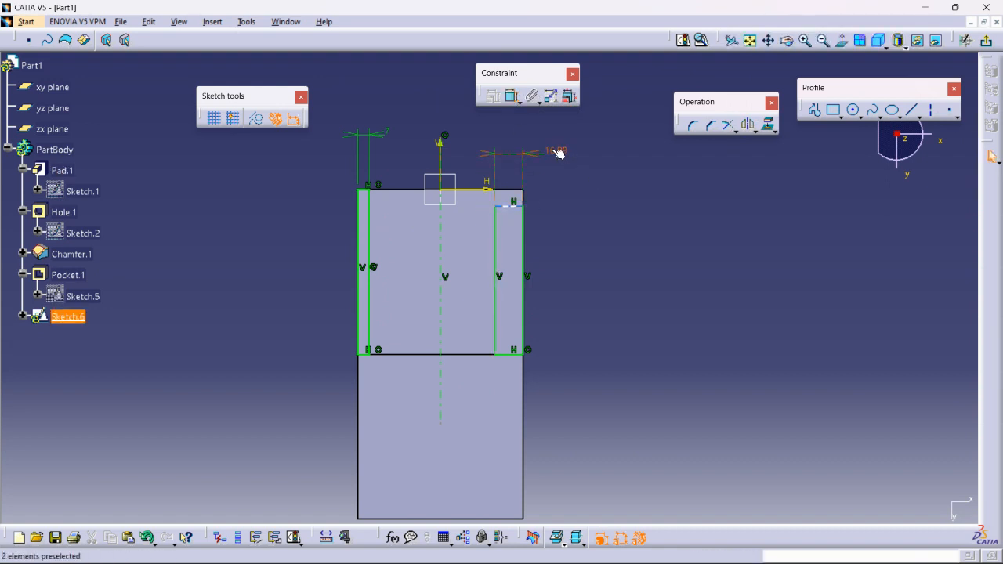
double_click(558, 151)
type("7")
key("Return")
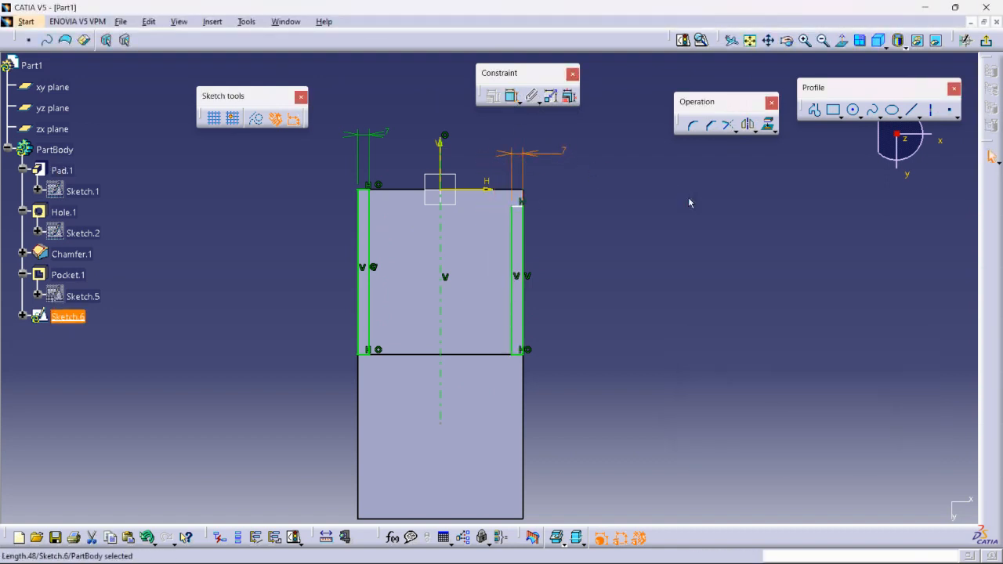
- Make the right rectangle's upper side coincident with the upper edge of the face
left_click(517, 194)
left_click(602, 230)
middle_click_drag(608, 236, 605, 152)
middle_click_drag(539, 229, 548, 332)
left_click(512, 199)
left_click(492, 96)
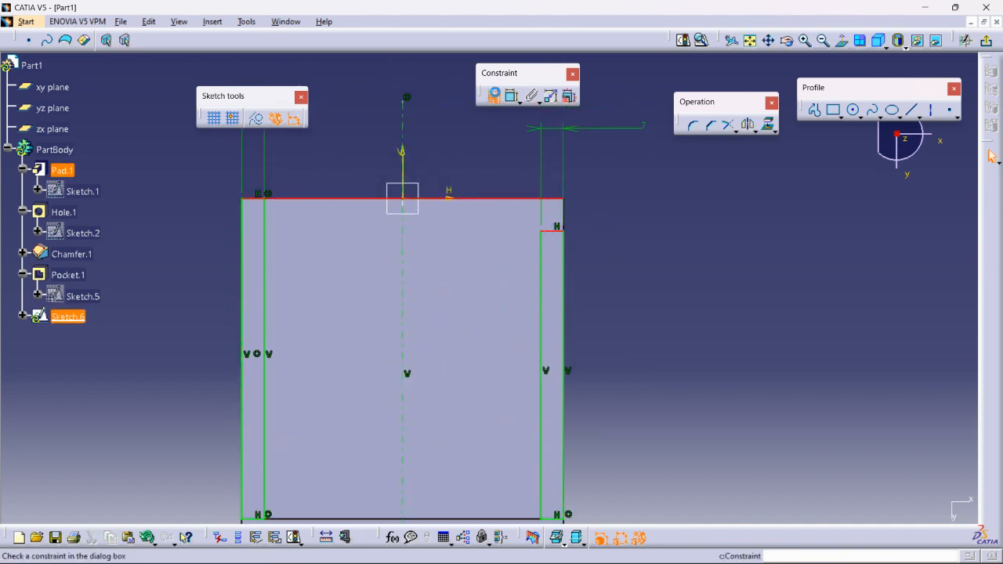
left_click(906, 379)
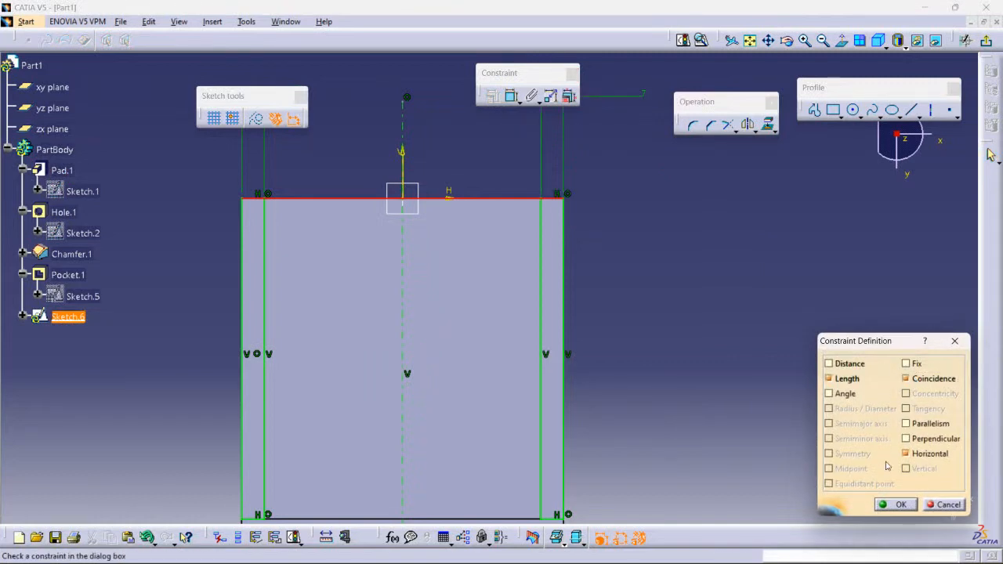
left_click(892, 509)
- Exit the sketch and pad the two side strips 6 mm outward from the underside of the block
middle_click_drag(752, 299, 473, 315)
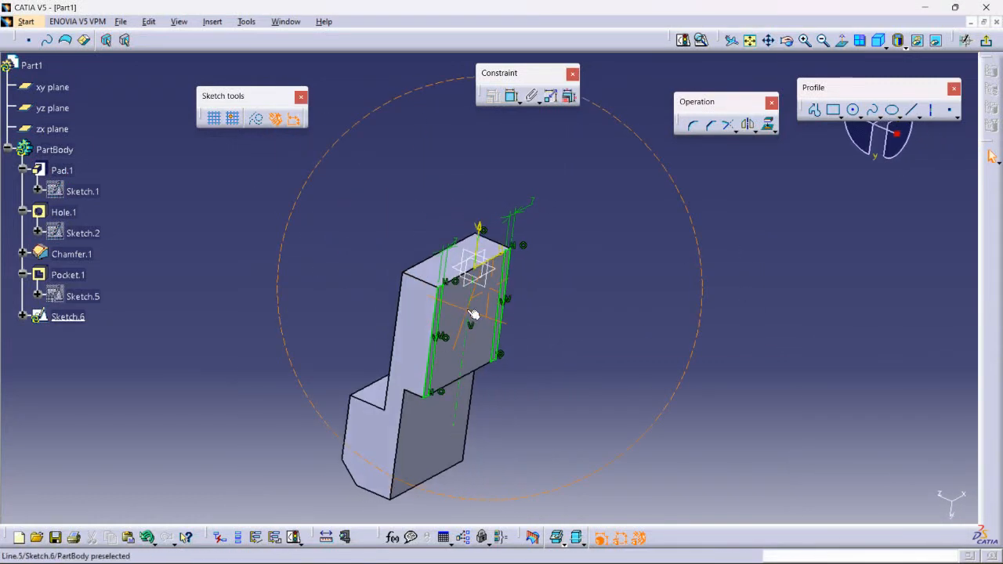
left_click(989, 44)
left_click(320, 41)
mouse_move(531, 340)
middle_mouse_down()
mouse_move(535, 307)
mouse_move(486, 235)
mouse_move(506, 298)
mouse_move(527, 249)
middle_mouse_up()
left_click_drag(511, 333, 510, 324)
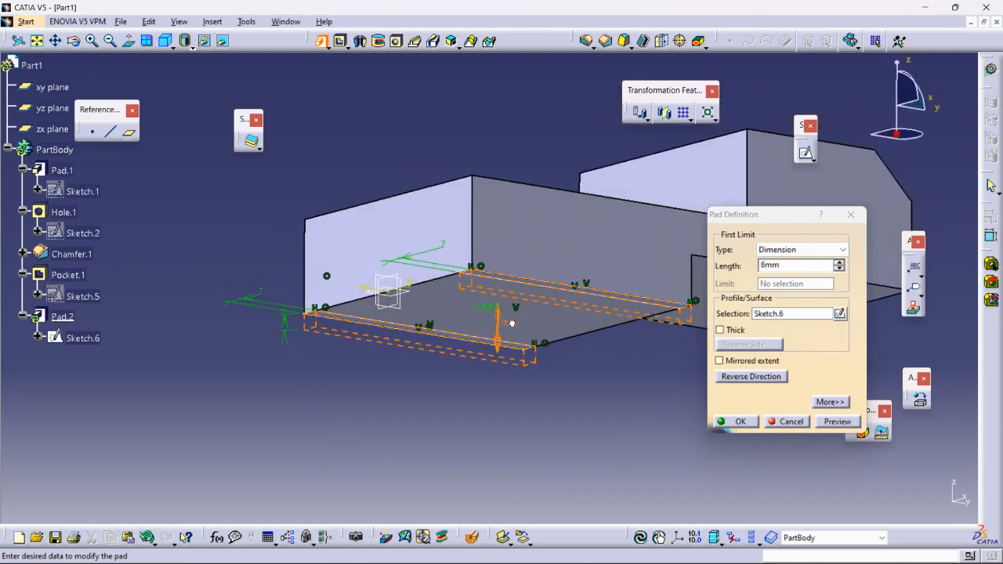
left_click(741, 421)
- Switch back to Drawing1 and update its views to the modified part
middle_click_drag(627, 347, 541, 274)
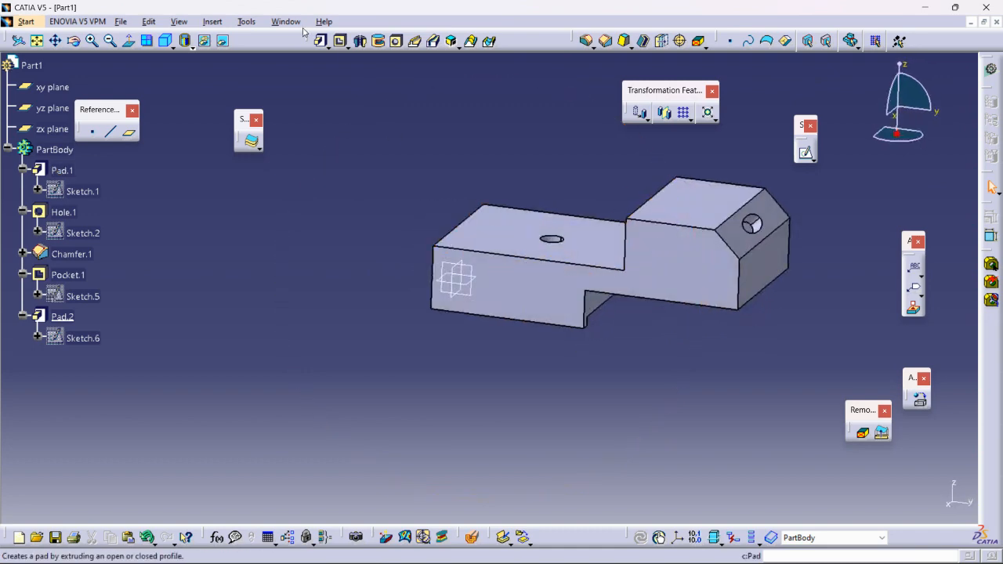
left_click(285, 21)
left_click(304, 121)
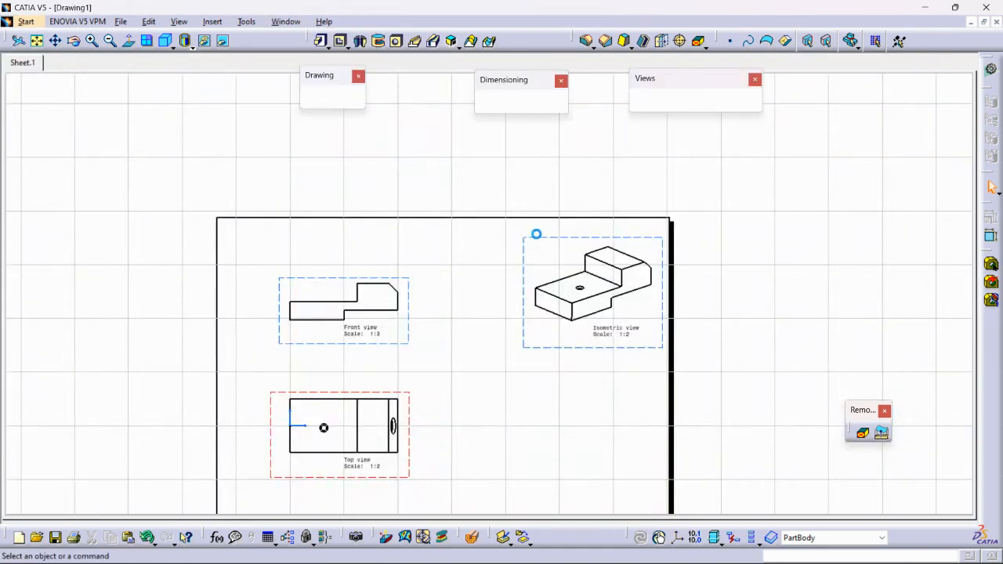
middle_click_drag(459, 265, 497, 274)
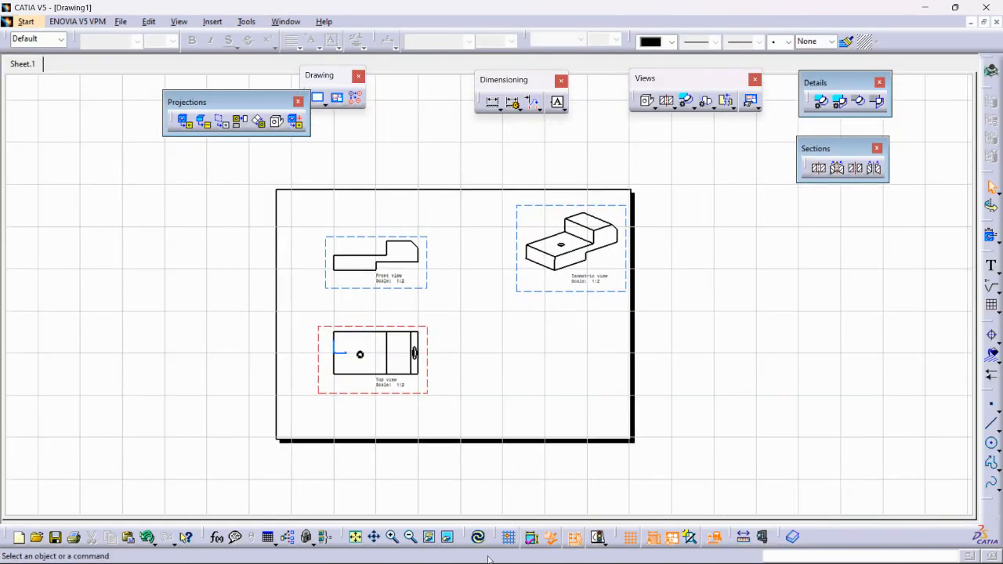
left_click(480, 538)
- Delete the front view from the sheet
mouse_move(542, 420)
middle_mouse_down()
mouse_move(531, 380)
mouse_move(546, 309)
mouse_move(609, 325)
mouse_move(612, 385)
mouse_move(488, 350)
middle_mouse_up()
double_click(456, 200)
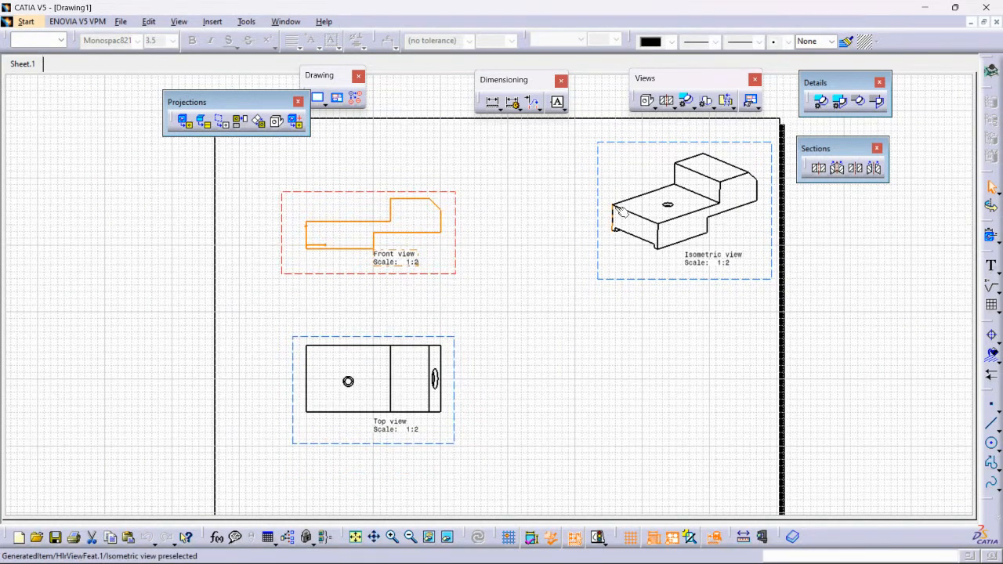
key("Delete")
- Move the top view up into the free space and delete its name and scale label
left_click_drag(438, 336, 430, 219)
left_click(396, 309)
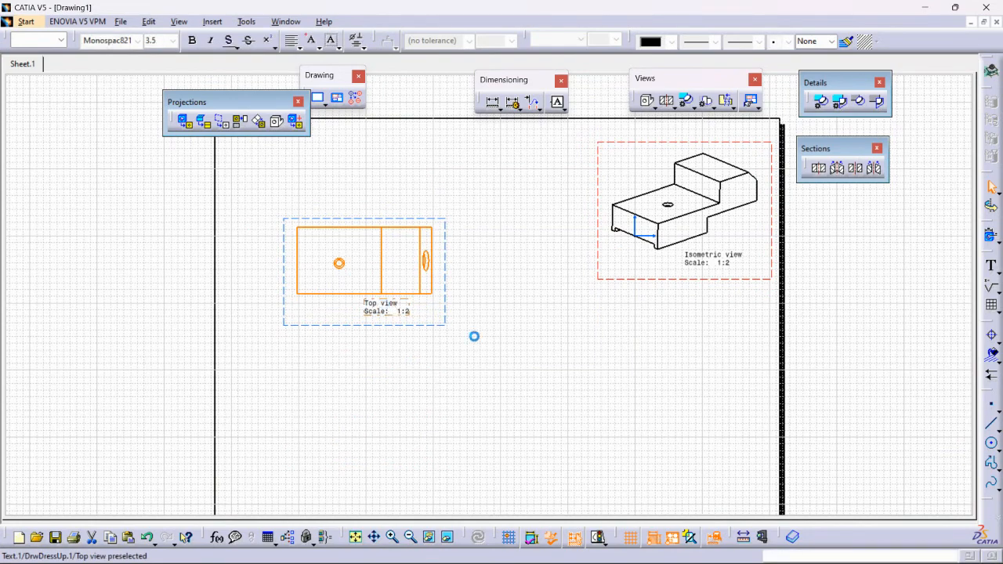
key("Delete")
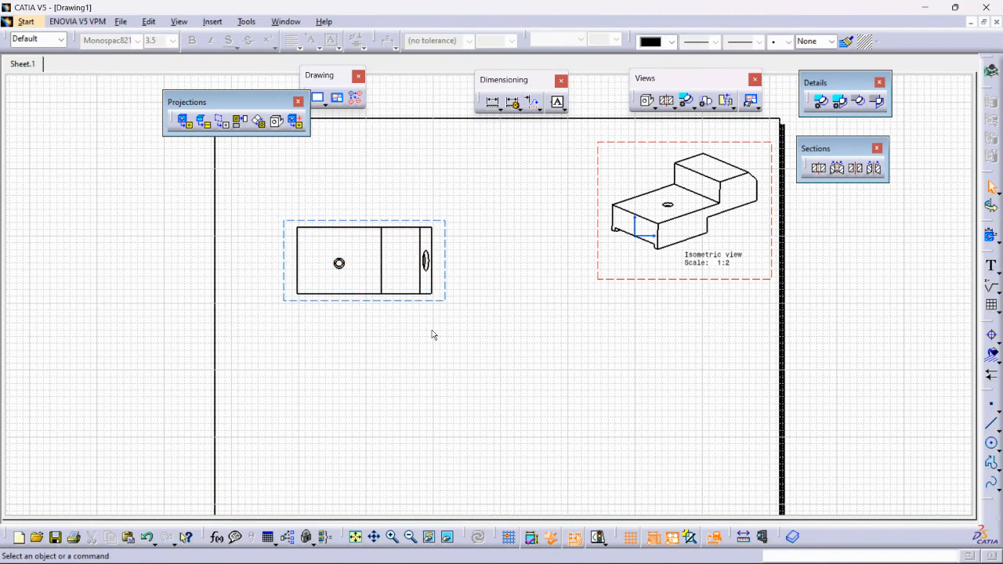
- Make the top view the active view of the drawing
middle_click_drag(404, 342, 416, 302, "ctrl")
double_click(426, 266)
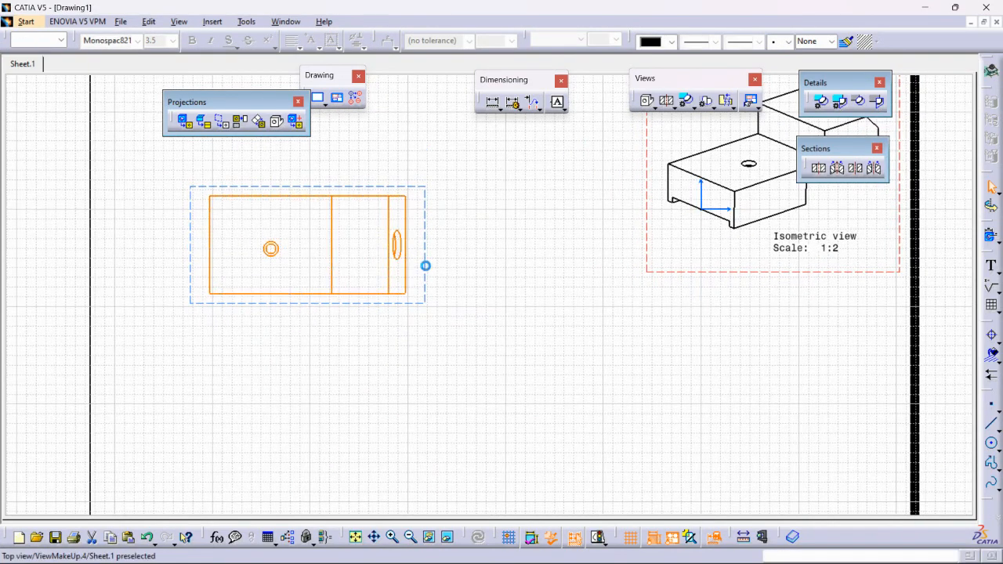
middle_click_drag(501, 342, 501, 354)
- Check the participant list of the Google Meet call in Chrome and return to the CATIA drawing
mouse_move(637, 551)
left_click(481, 462)
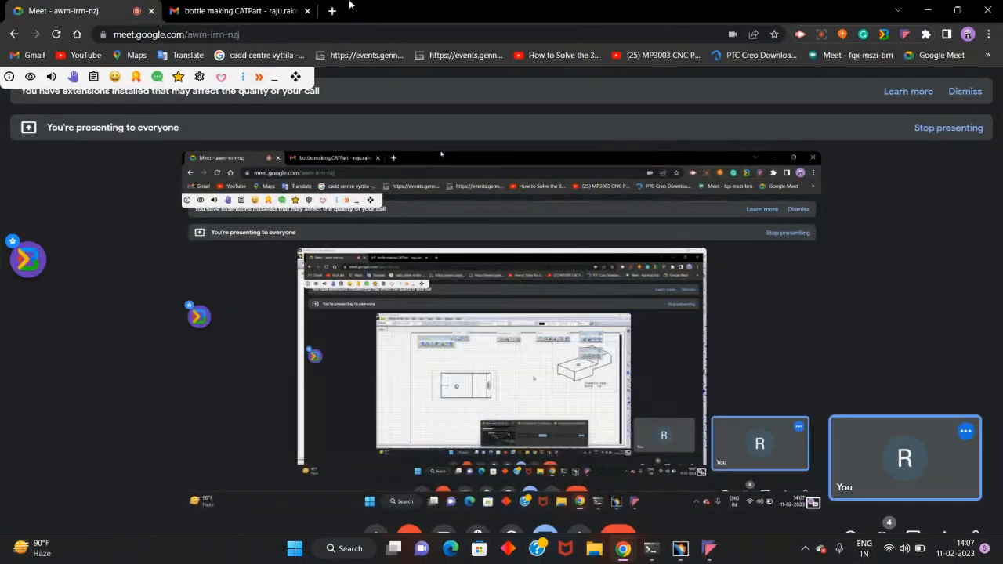
left_click(882, 537)
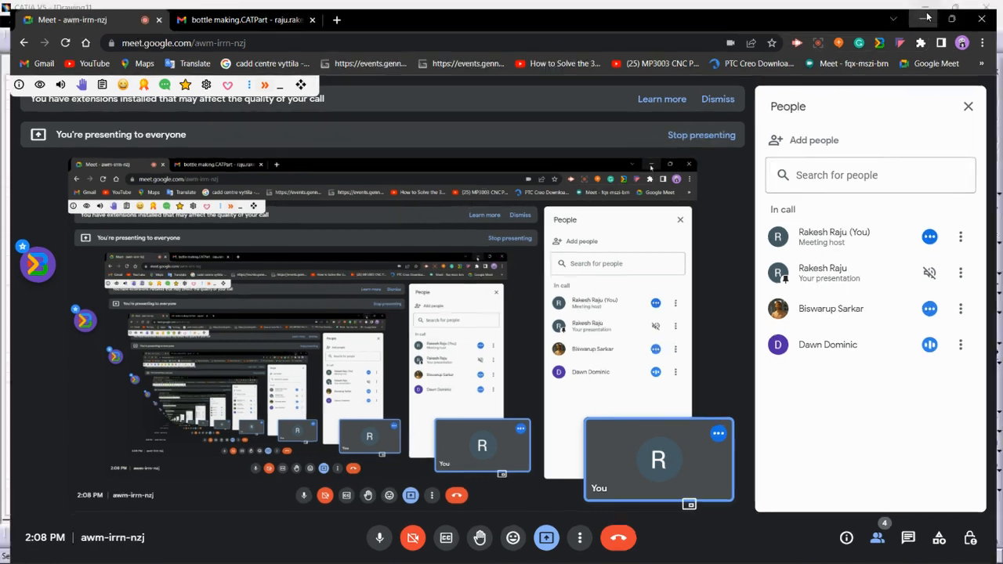
left_click(928, 11)
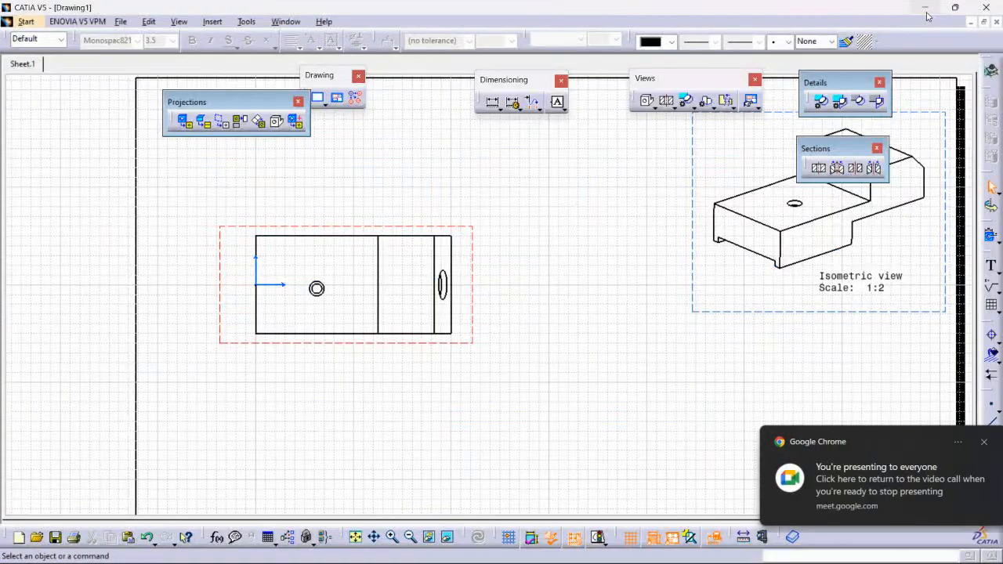
left_click(976, 444)
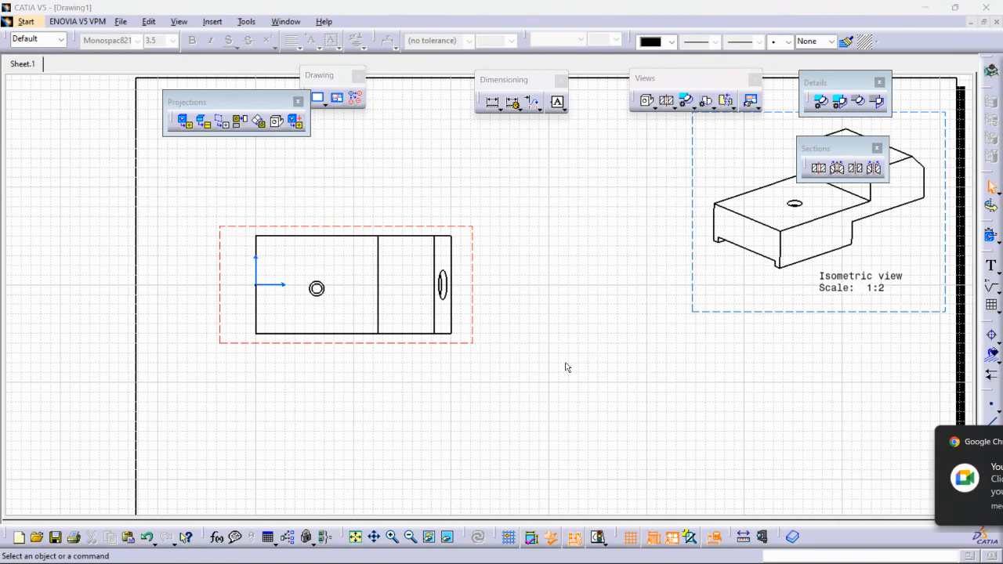
- Create an offset section view along the top view's horizontal centre line and place it above the top view
mouse_move(517, 319)
middle_mouse_down("ctrl")
mouse_move(497, 290)
mouse_move(568, 310)
middle_mouse_up("ctrl")
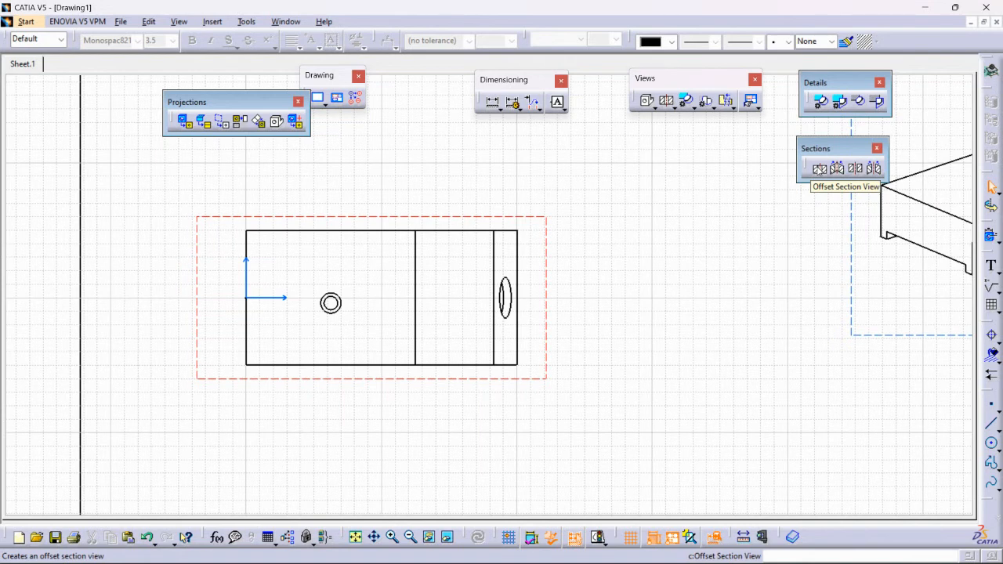
left_click(819, 169)
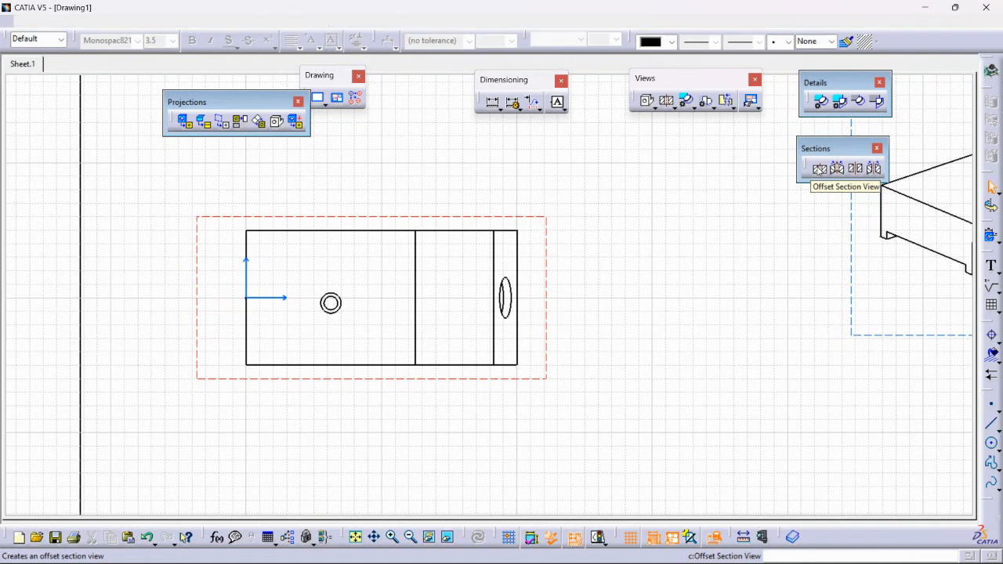
left_click(225, 299)
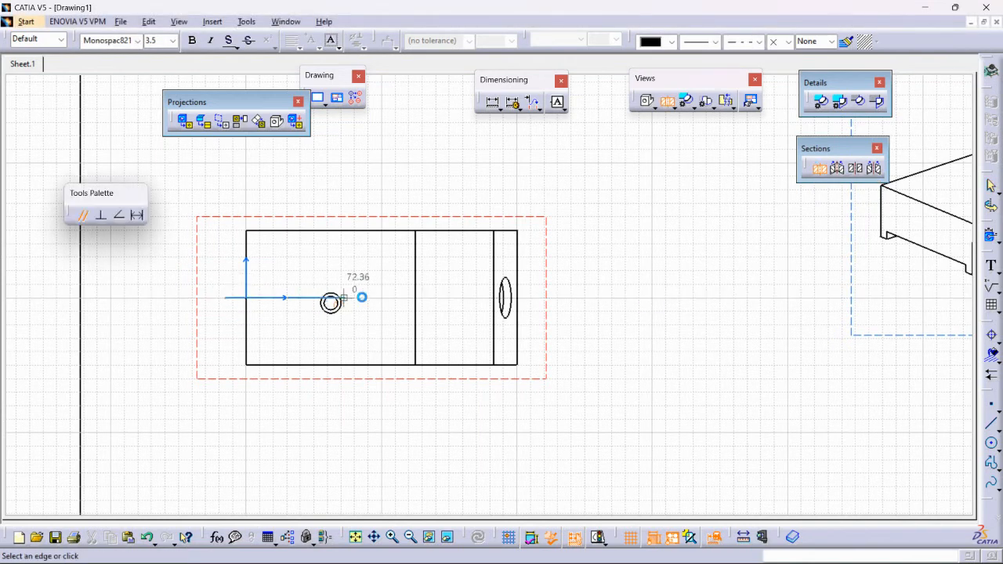
double_click(540, 299)
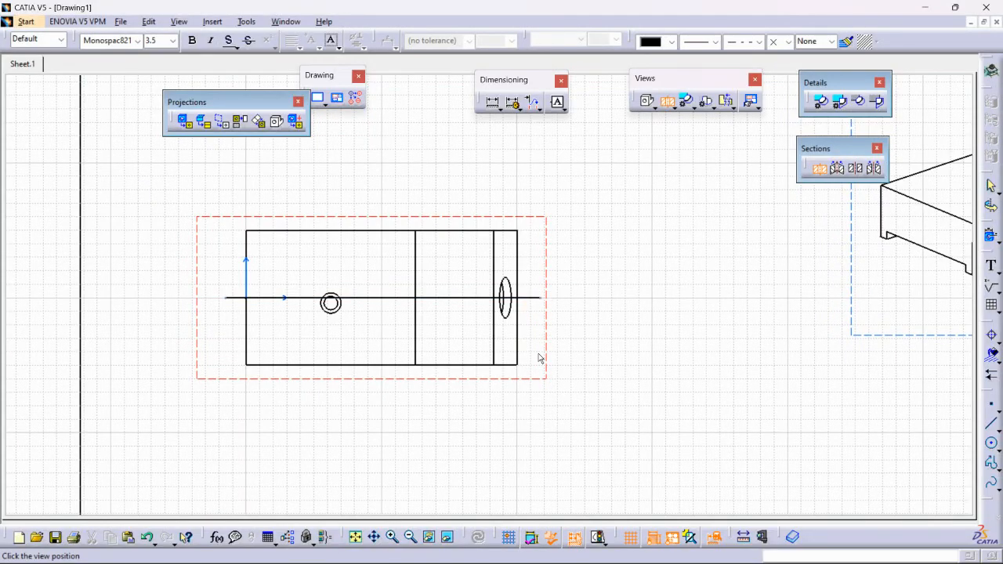
mouse_move(517, 384)
middle_mouse_down()
mouse_move(526, 337)
mouse_move(522, 396)
middle_mouse_up()
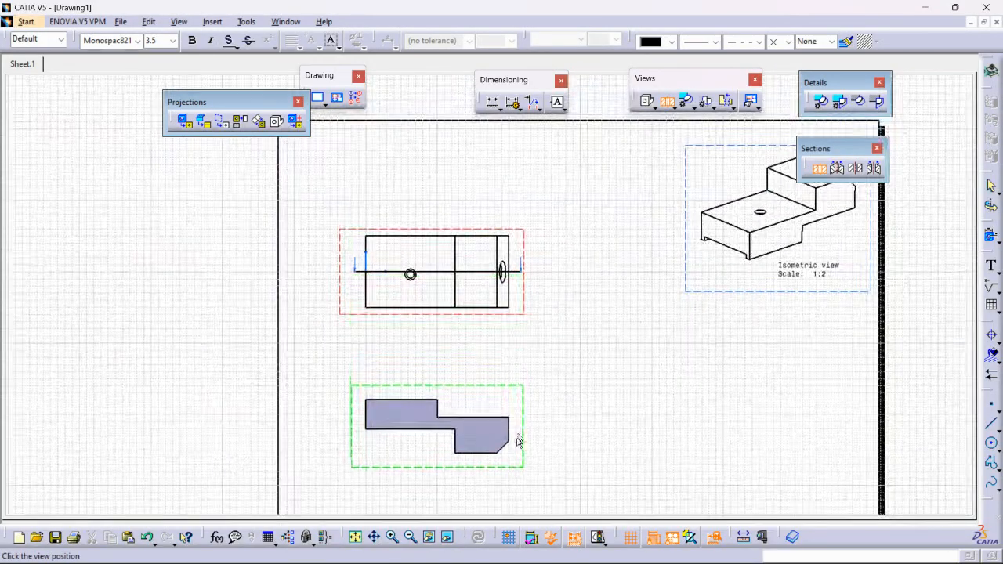
mouse_move(513, 203)
middle_mouse_down()
mouse_move(507, 291)
mouse_move(559, 322)
mouse_move(566, 276)
mouse_move(501, 293)
mouse_move(519, 381)
middle_mouse_up()
left_click(507, 281)
left_click_drag(497, 324, 517, 410)
mouse_move(542, 402)
middle_mouse_down()
mouse_move(538, 347)
mouse_move(437, 345)
middle_mouse_up()
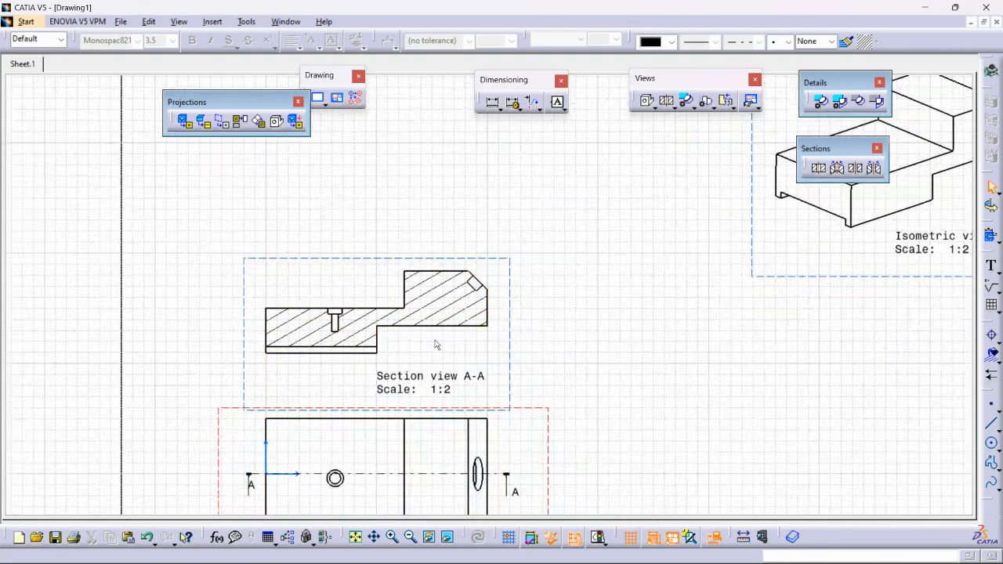
- Create an offset section cut along the same horizontal centre line of the top view and place it above section view A-A
left_click(855, 174)
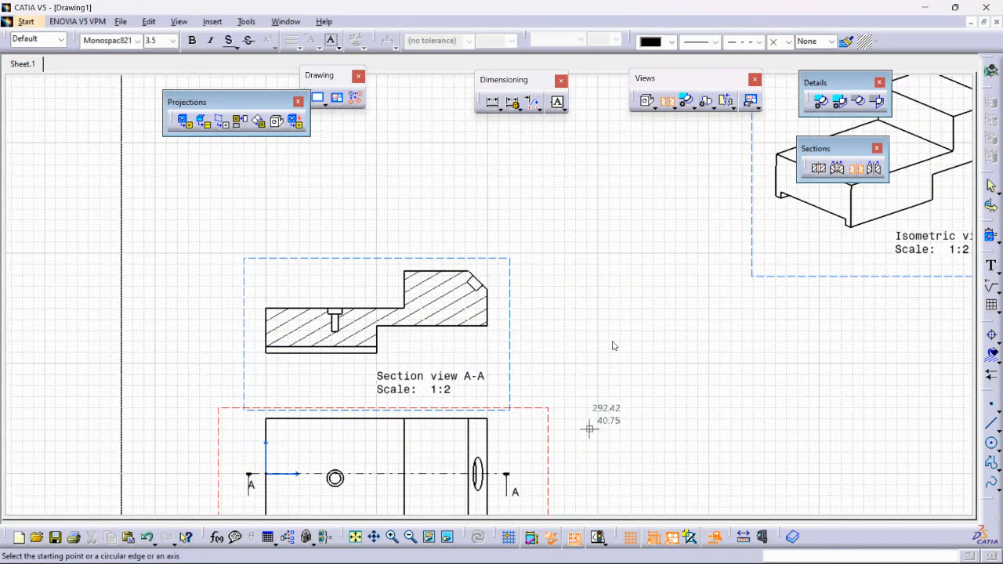
middle_click_drag(588, 426, 619, 318)
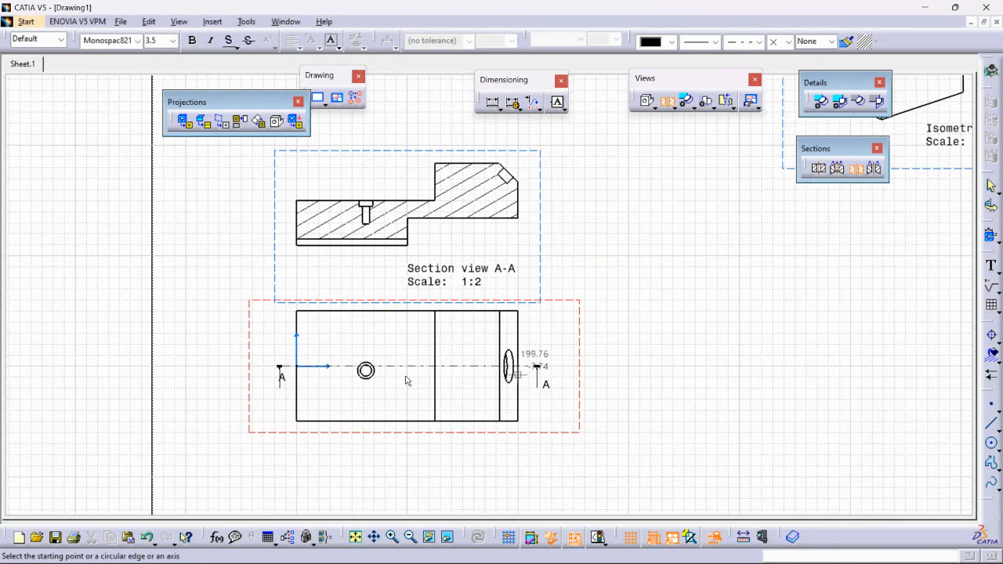
left_click(254, 366)
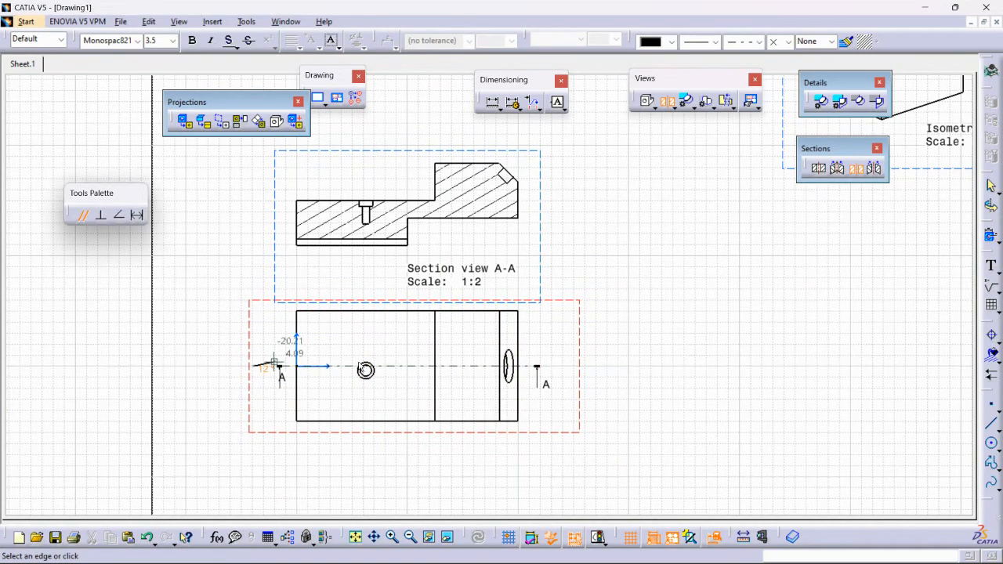
double_click(649, 367)
scroll(596, 352, "up", 5)
left_click(533, 255)
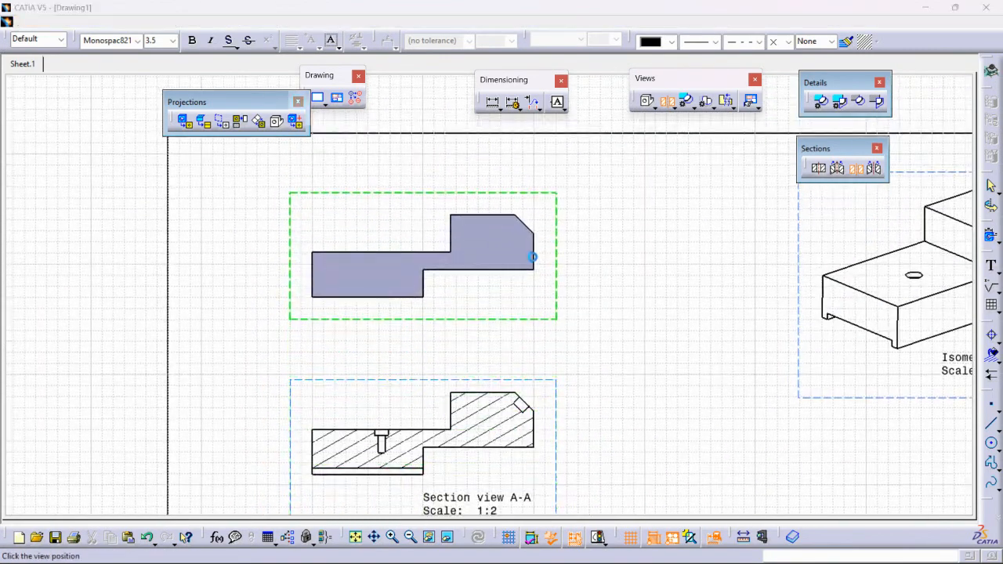
mouse_move(625, 298)
middle_mouse_down()
mouse_move(611, 298)
mouse_move(618, 340)
mouse_move(554, 295)
middle_mouse_up()
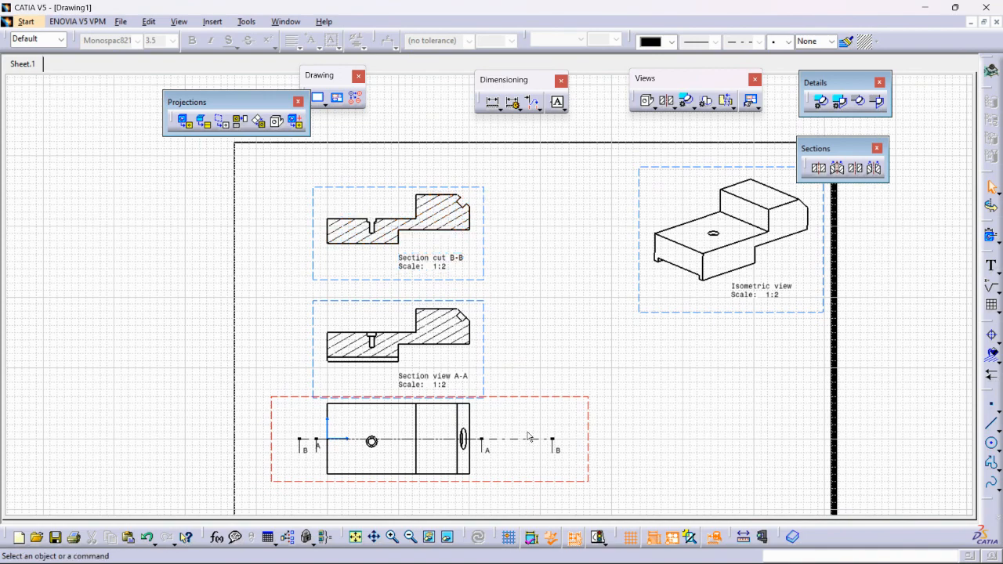
- Delete section cut B-B from the sheet and make the top view active again
middle_click_drag(388, 428, 408, 318)
mouse_move(319, 369)
middle_mouse_down()
mouse_move(687, 394)
mouse_move(691, 411)
mouse_move(628, 449)
middle_mouse_up()
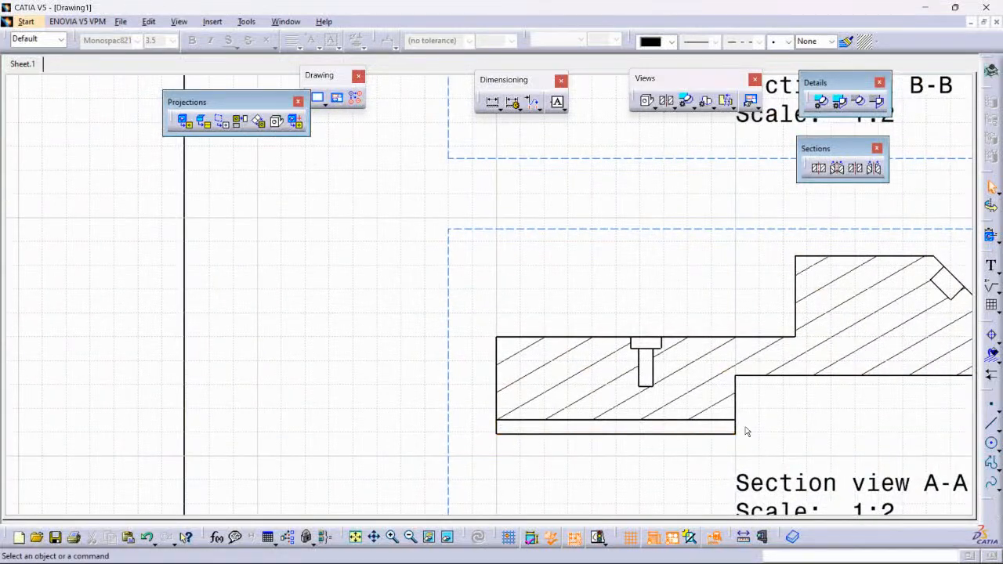
middle_click_drag(508, 434, 694, 384, "ctrl")
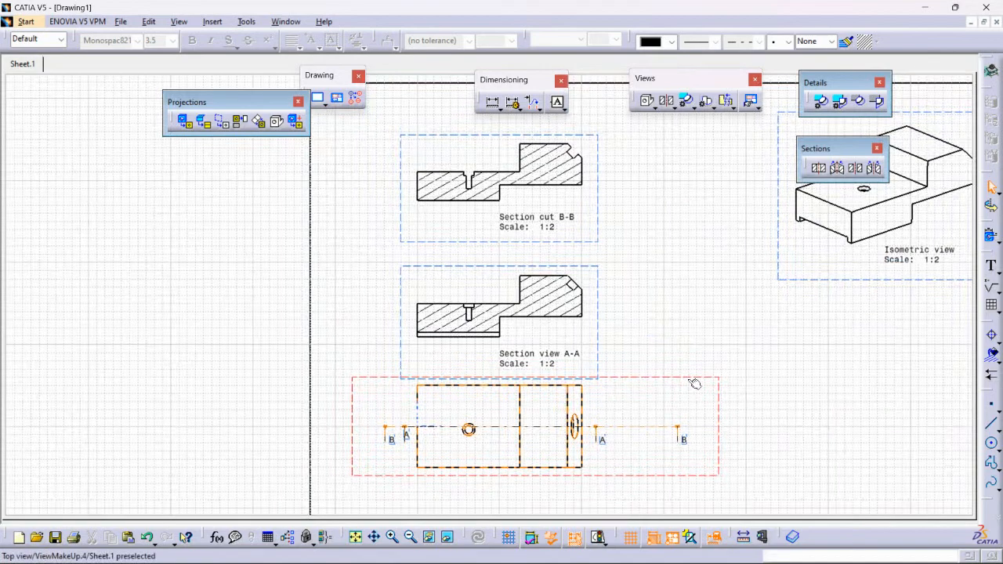
left_click(600, 162)
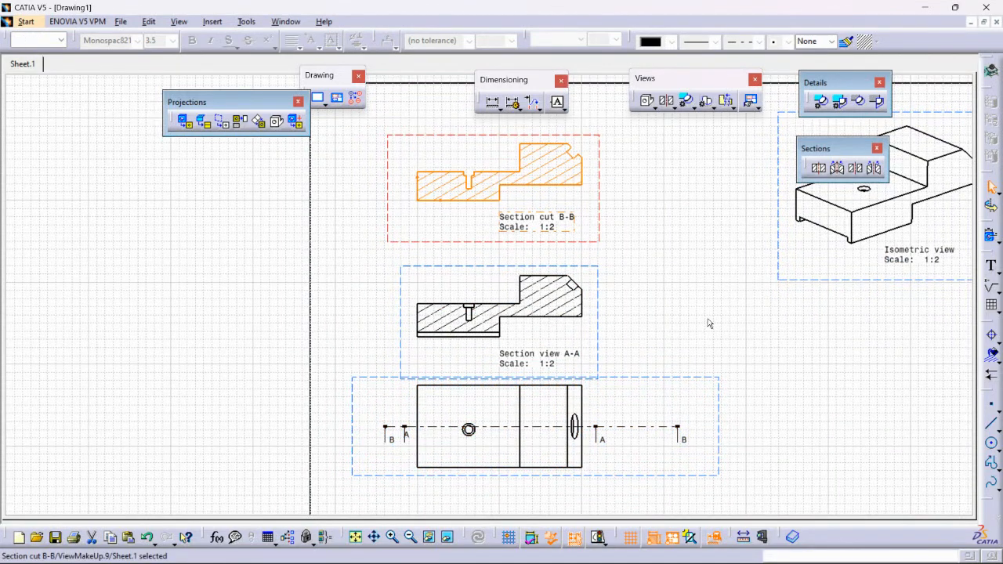
key("Delete")
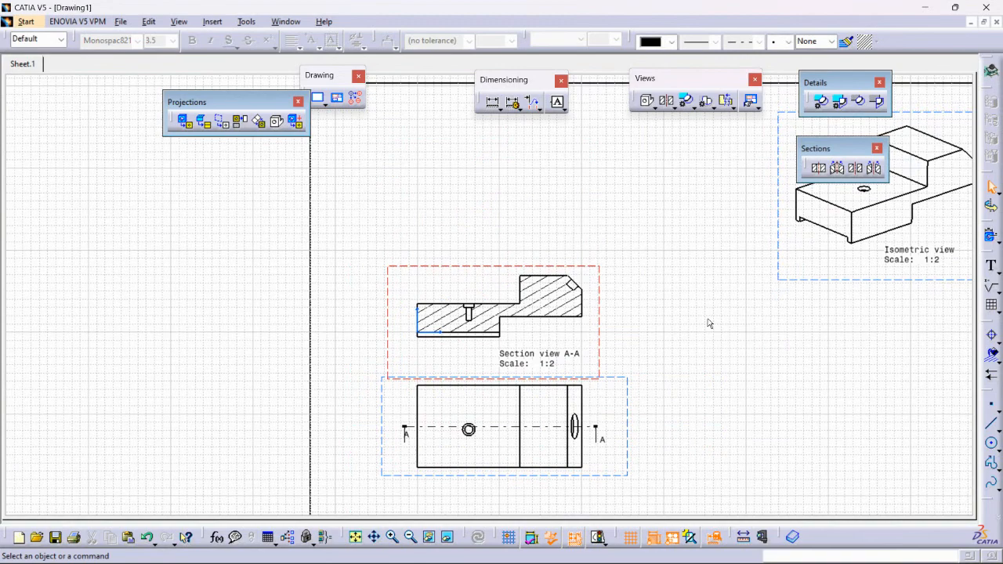
double_click(627, 408)
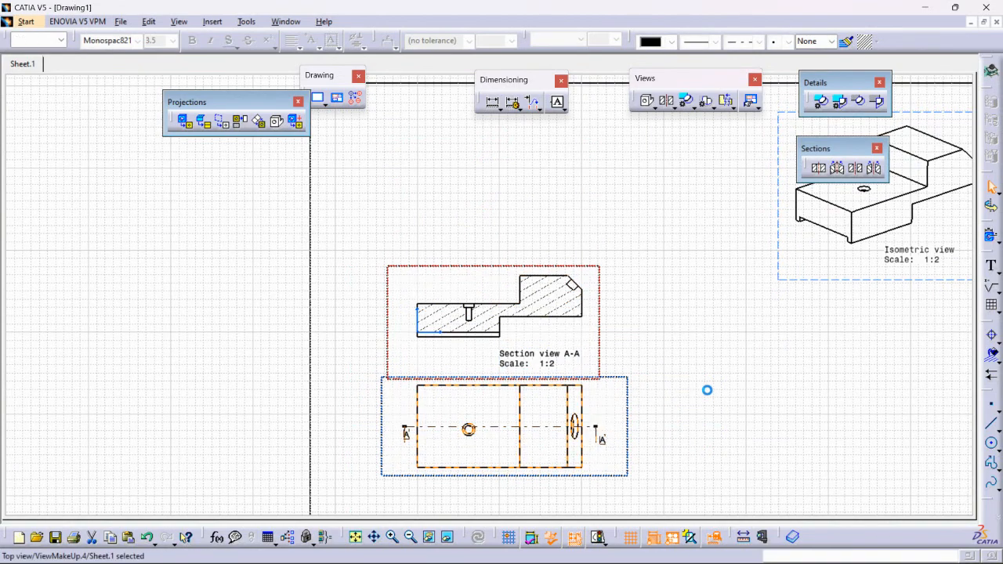
- Switch to the Part1 window and start a sketch on the lower step face that contains the counterbored hole
left_click(284, 22)
left_click(300, 107)
middle_click_drag(449, 247, 507, 272)
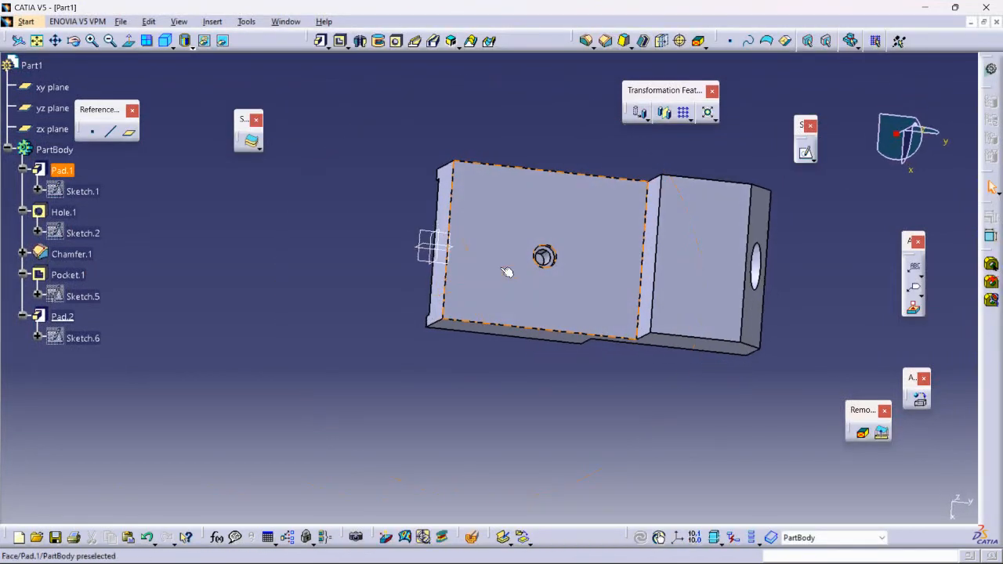
right_click(565, 220)
left_click(530, 149)
middle_click_drag(563, 234, 446, 271)
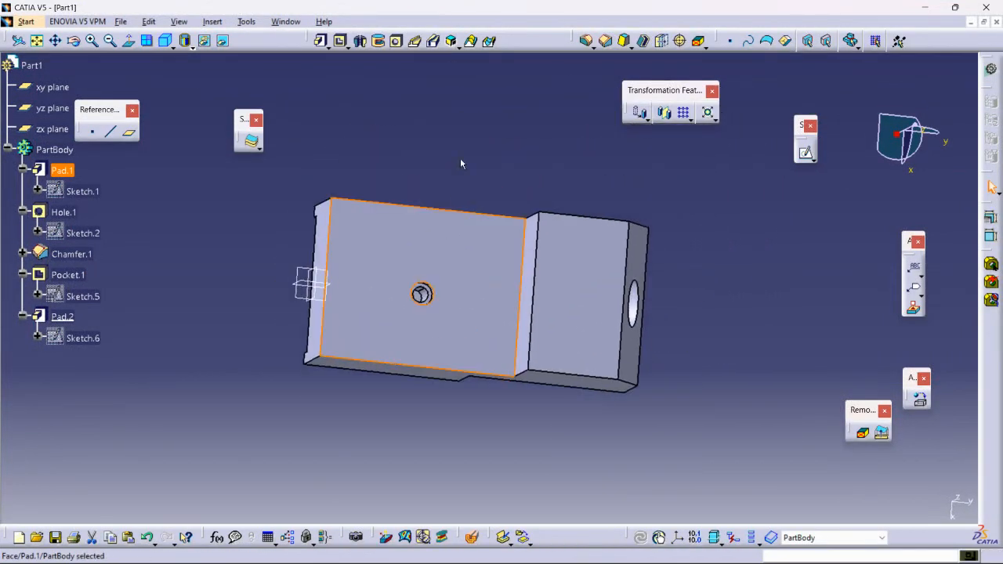
left_click(454, 185)
left_click(502, 249)
left_click(806, 152)
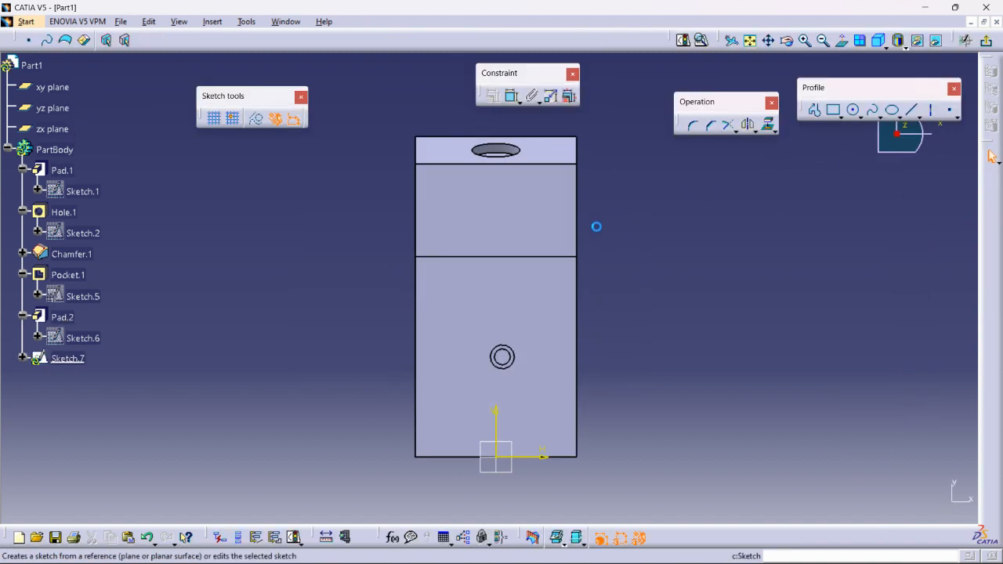
- Sketch a vertical axis about 45 mm up from the counterbored hole's centre and a horizontal axis running left from its upper end
left_click(873, 111)
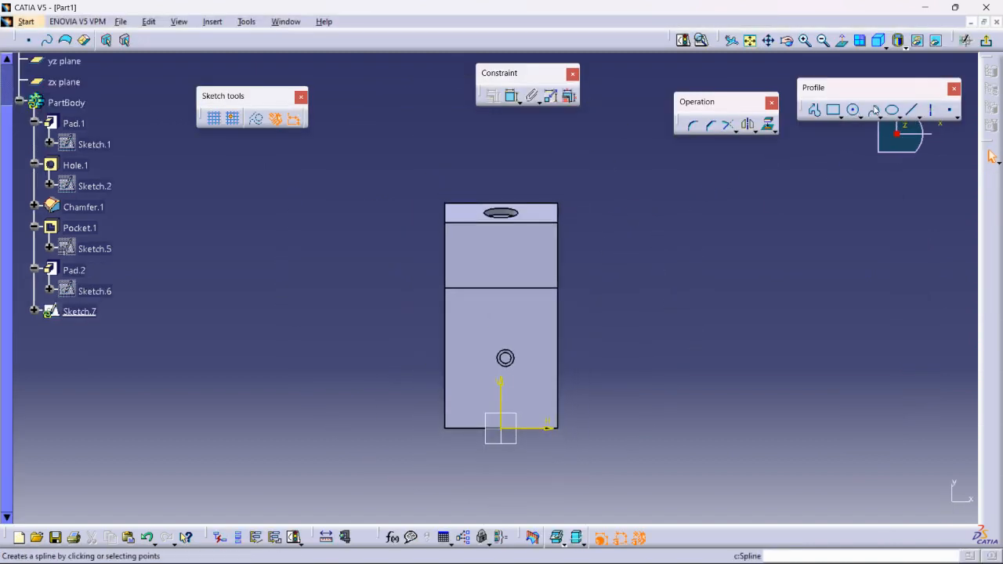
left_click(933, 114)
scroll(504, 358, "up", 5)
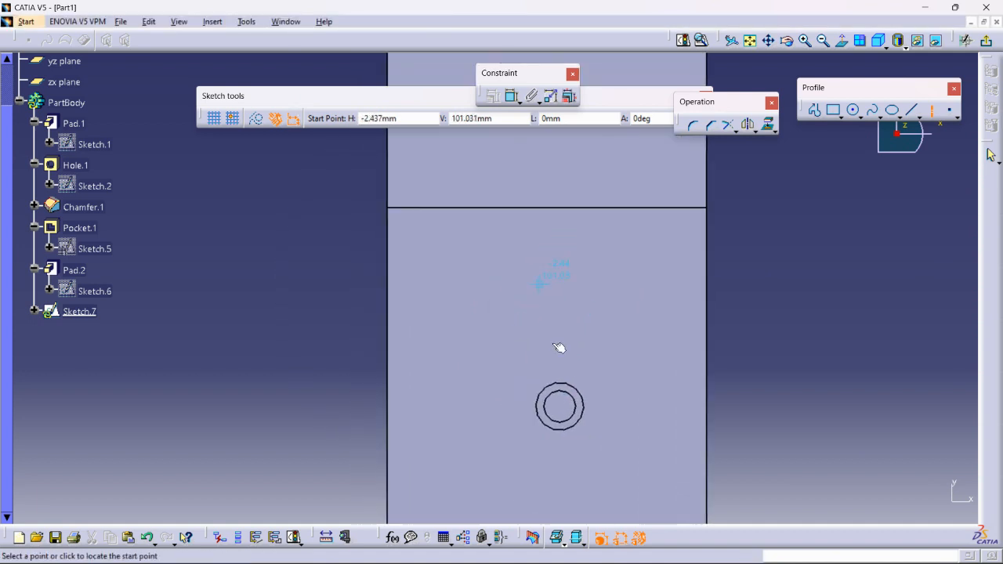
left_click(563, 405)
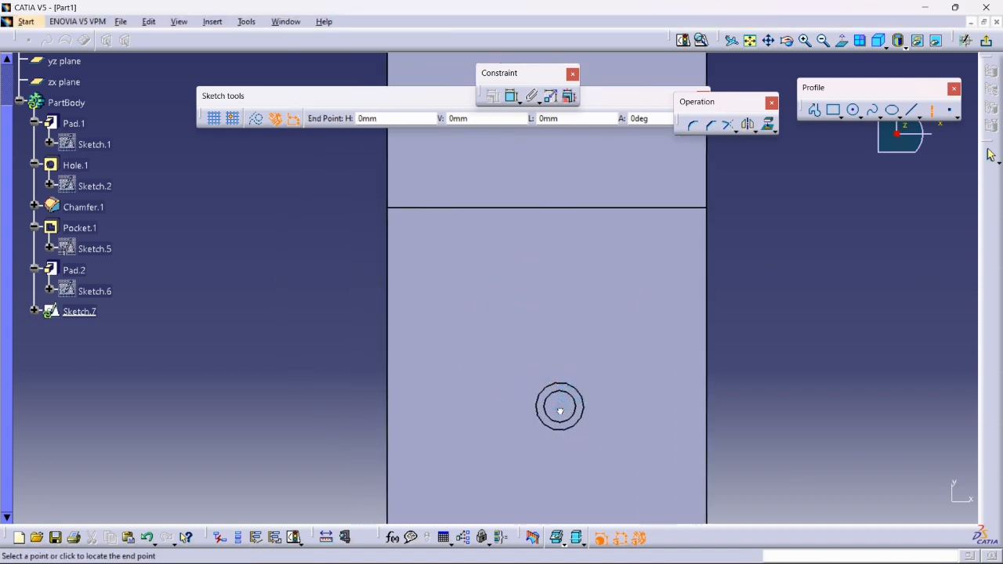
left_click(561, 269)
left_click(932, 114)
left_click(561, 270)
double_click(448, 269)
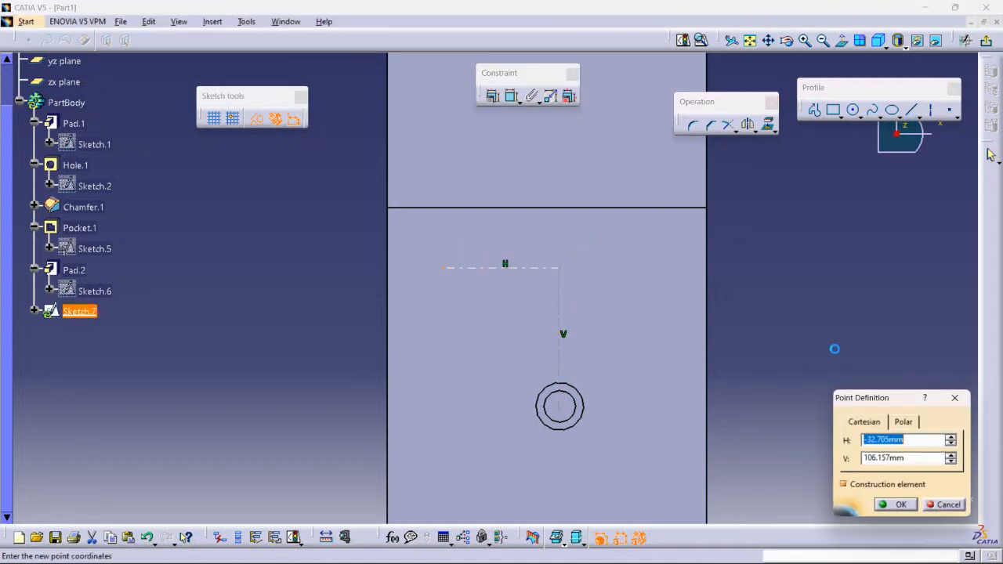
left_click(885, 506)
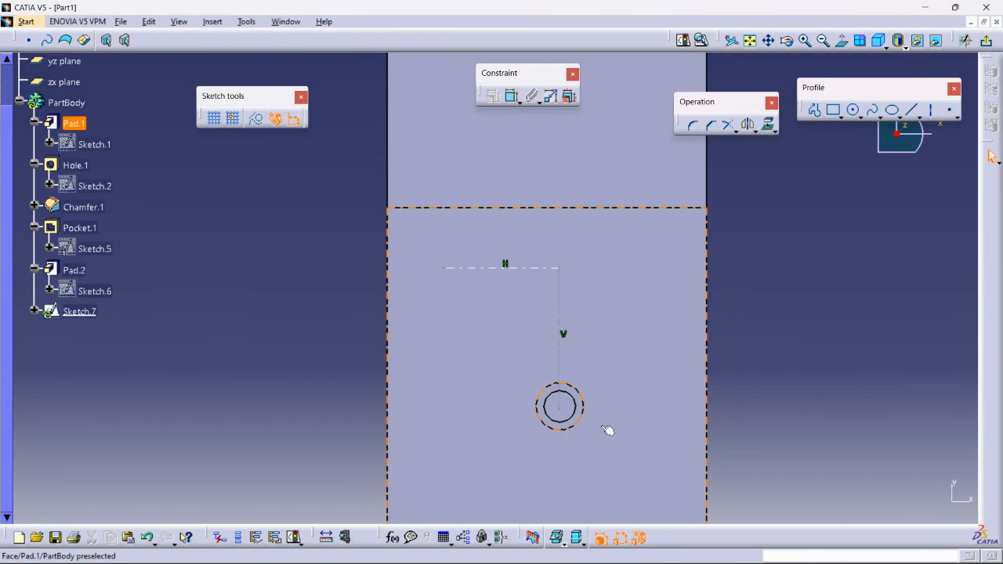
- Constrain the vertical axis's lower endpoint to be concentric with the counterbored hole
left_click(573, 414)
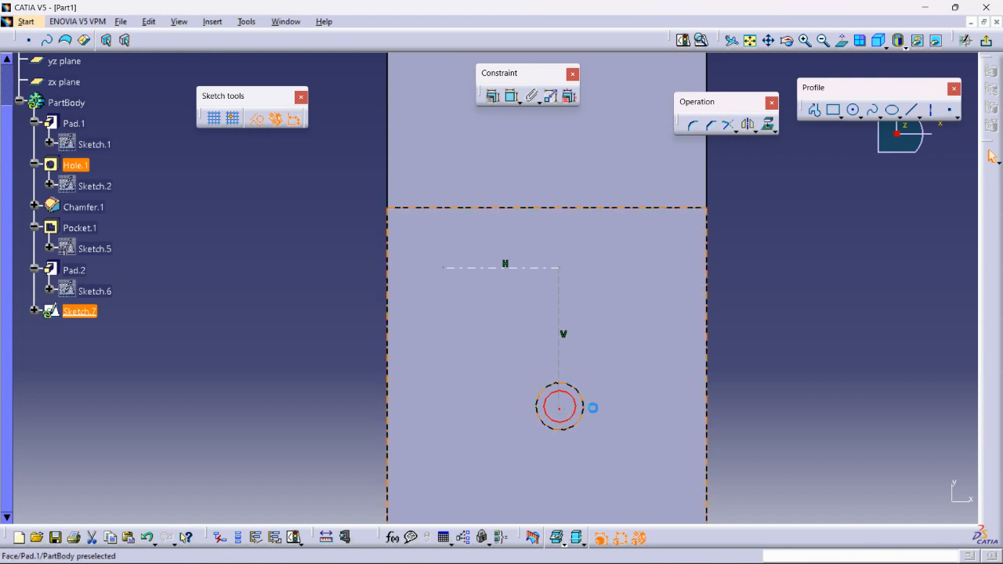
left_click(493, 95)
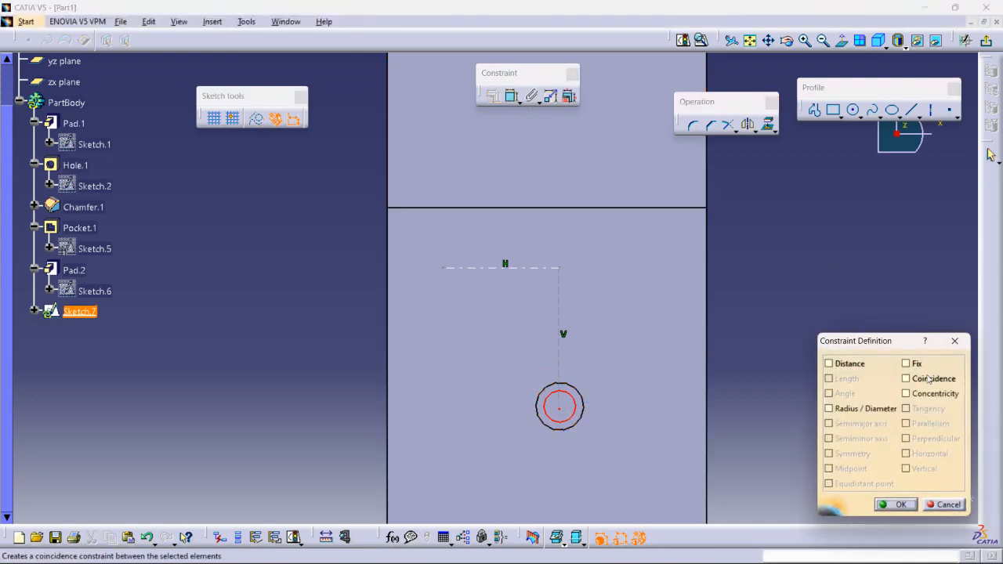
left_click(920, 395)
left_click(892, 506)
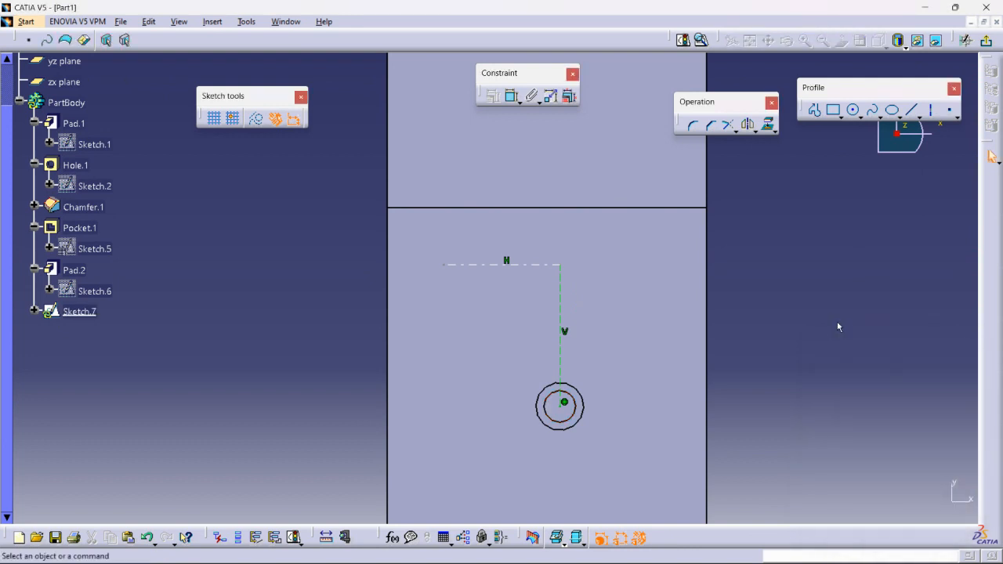
- Dimension the vertical axis's length and set it to 45 mm
left_click(512, 96)
left_click(565, 299)
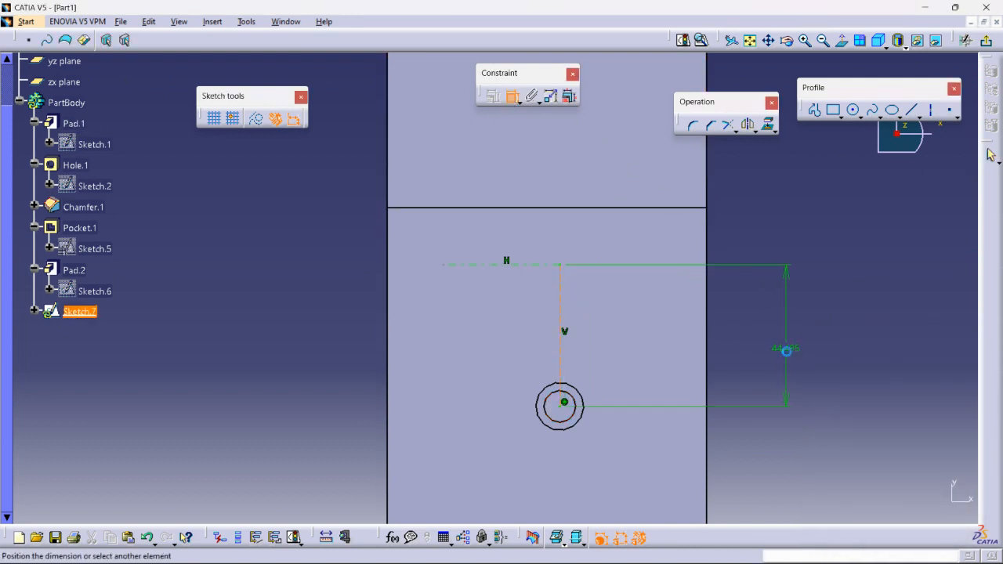
double_click(784, 348)
type("45")
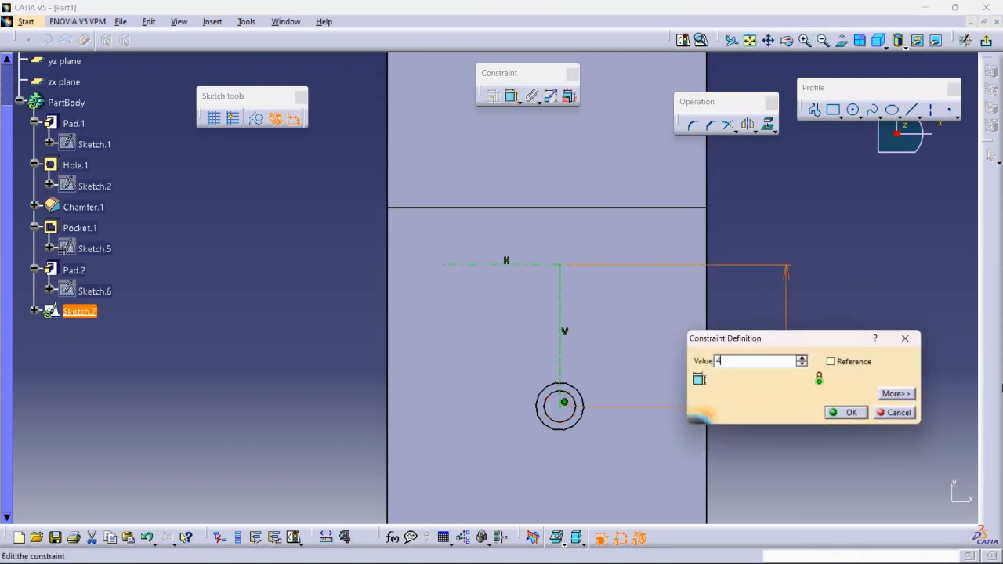
key("Return")
left_click(875, 314)
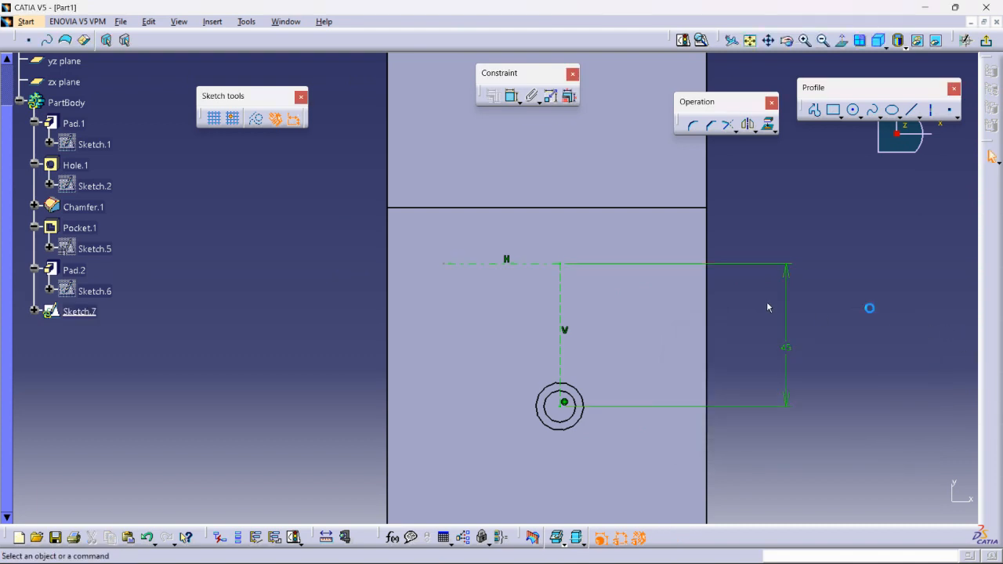
- Dimension the horizontal axis's length and set it to 35 mm
left_click(511, 94)
left_click(533, 264)
left_click(530, 240)
double_click(527, 233)
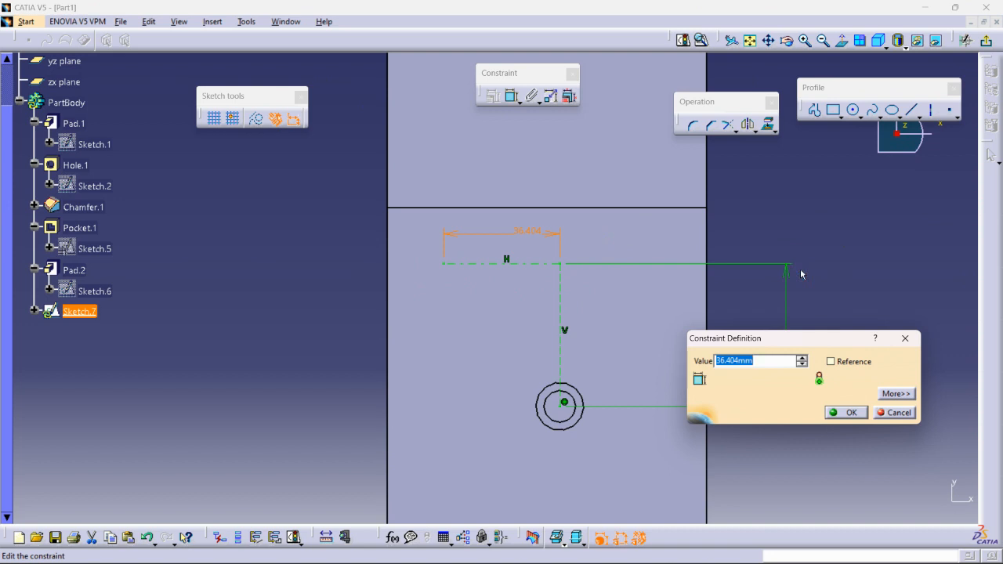
type("35")
key("Return")
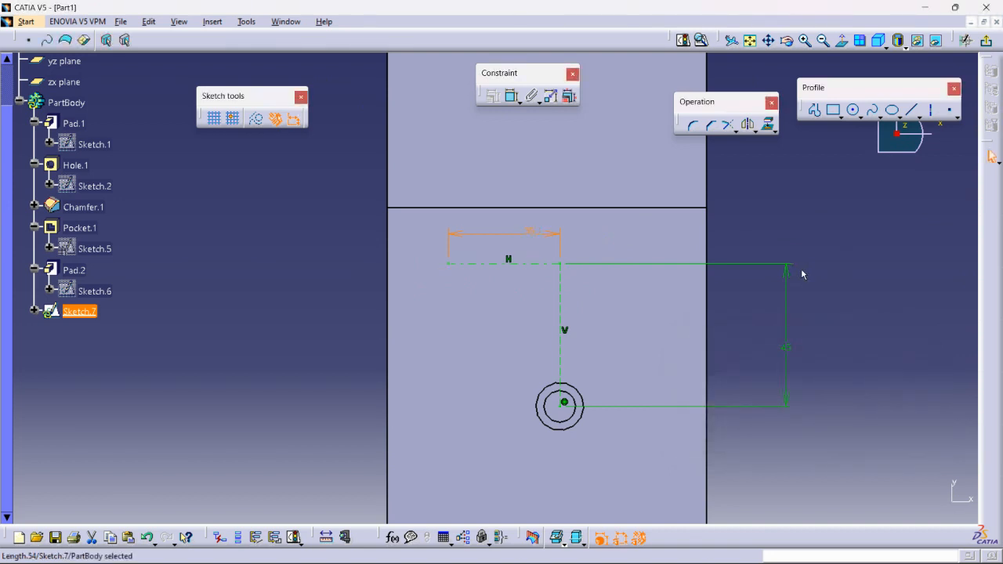
- Set the vertical axis's length to 40 mm
double_click(784, 345)
type("40mm")
key("Return")
left_click(892, 354)
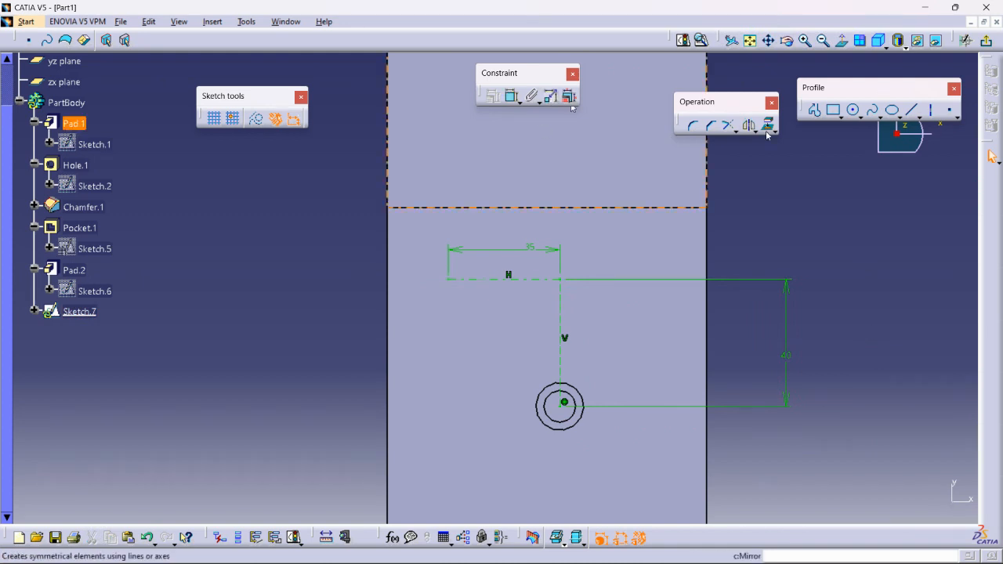
- Sketch a circle centred on the horizontal axis's free end and set its diameter to 10 mm
left_click(853, 110)
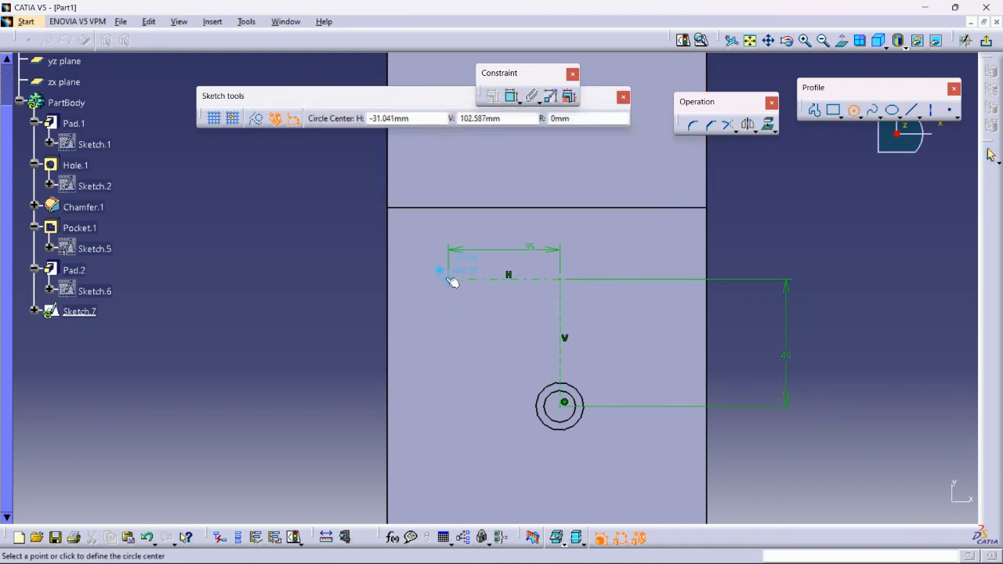
left_click(460, 296)
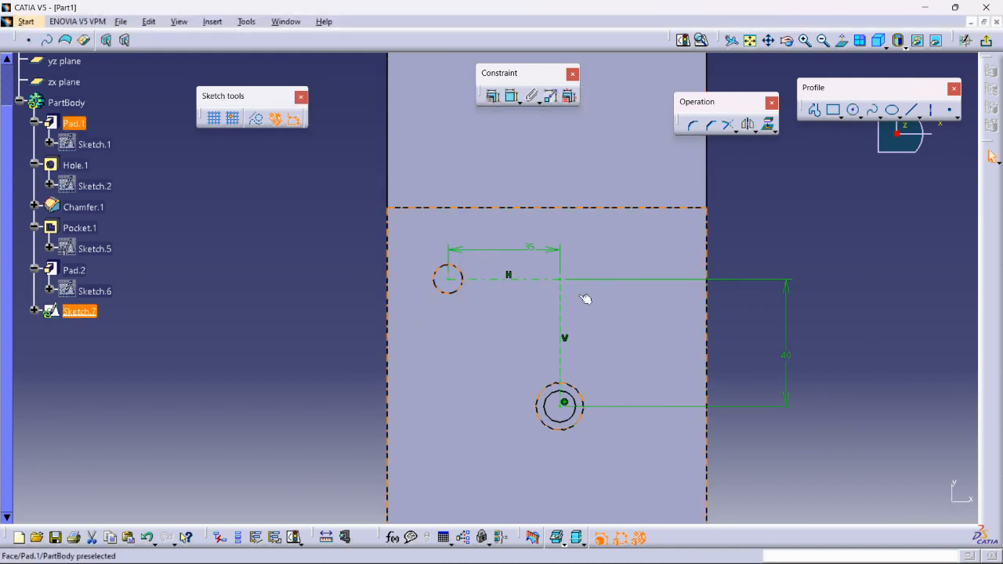
left_click(512, 96)
left_click(457, 269)
left_click(341, 244)
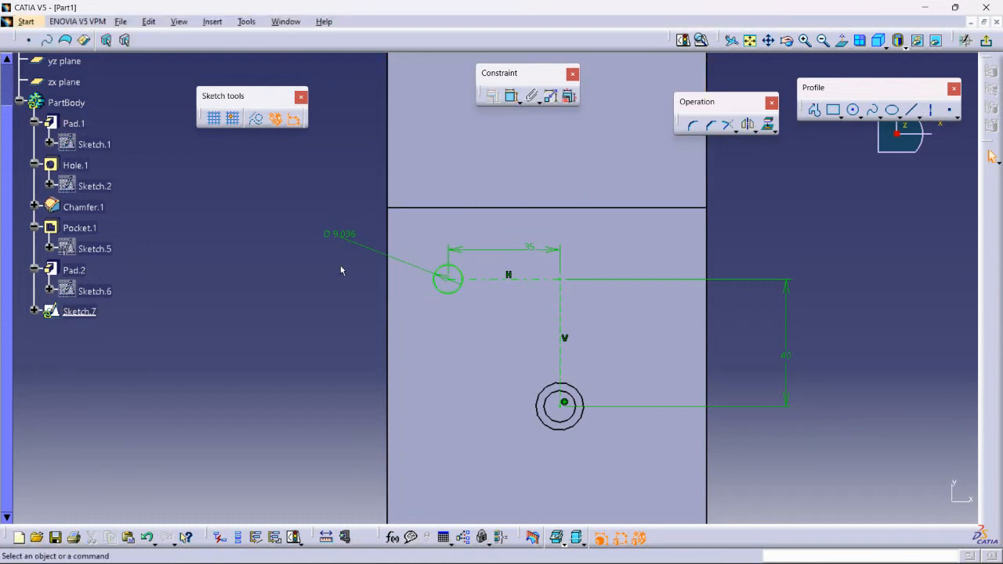
double_click(337, 234)
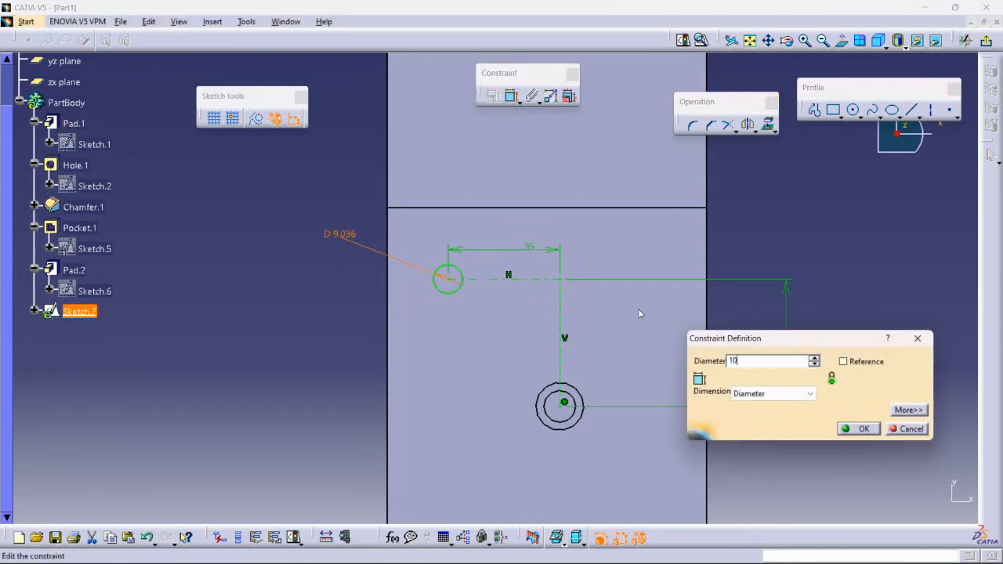
key("Return")
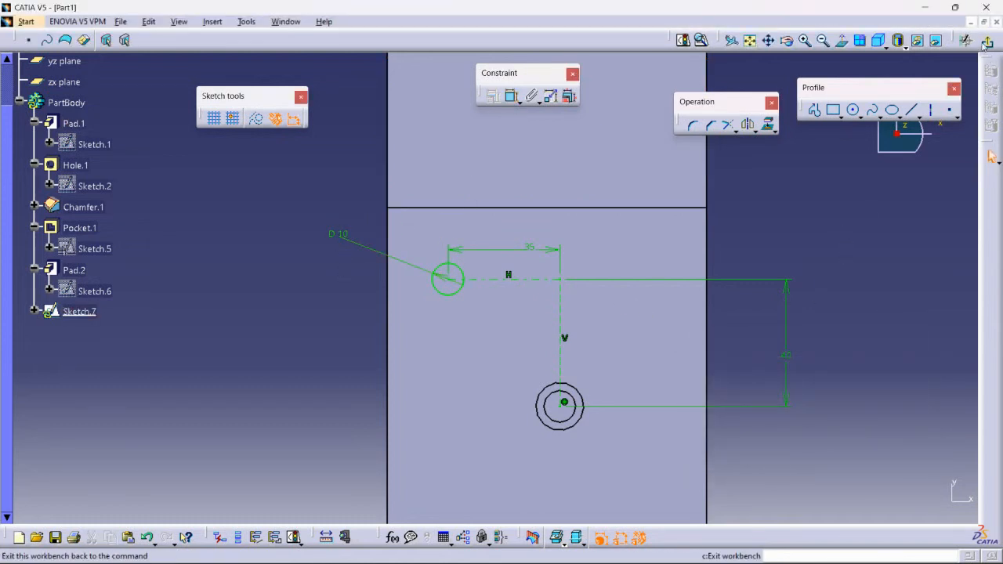
- Finish the sketch and cut its circle into the step face as a 6 mm deep pocket
left_click(987, 40)
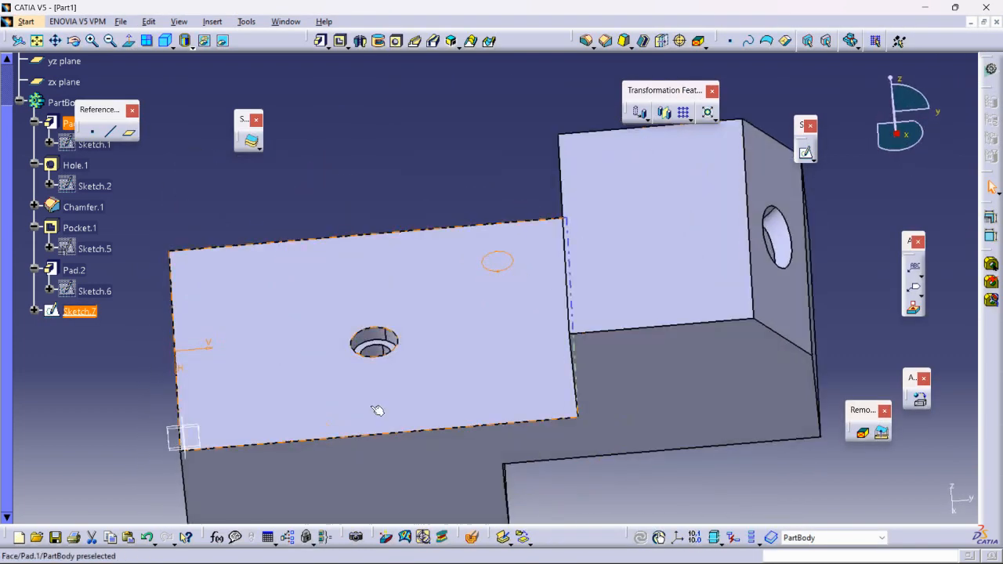
middle_click_drag(377, 411, 528, 342)
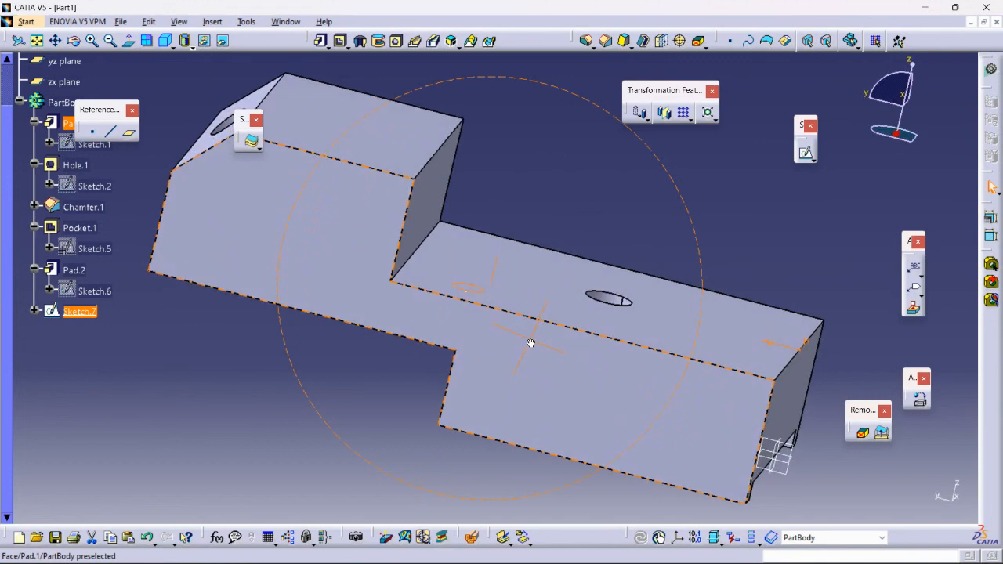
left_click(339, 41)
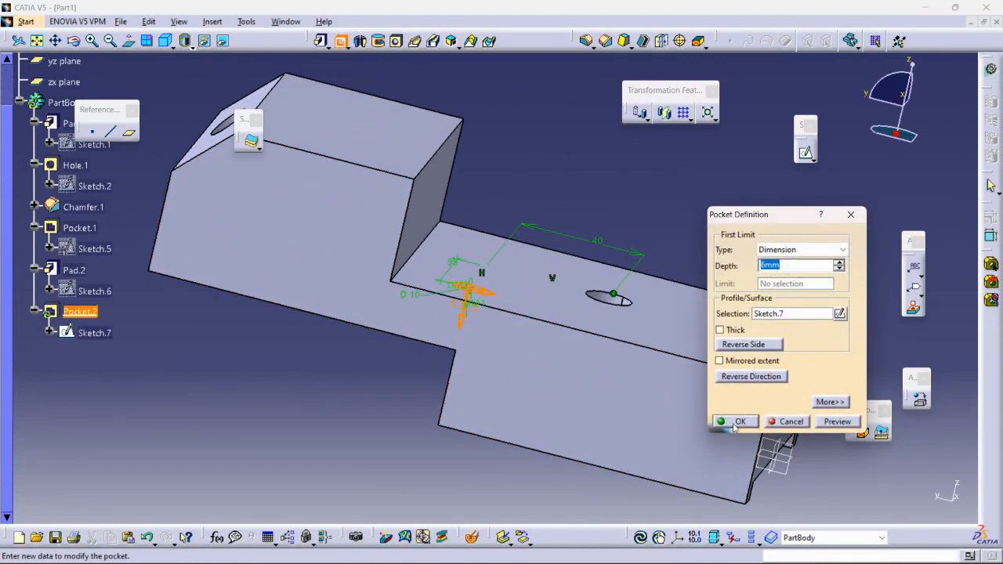
left_click(738, 422)
middle_click_drag(634, 243, 545, 351)
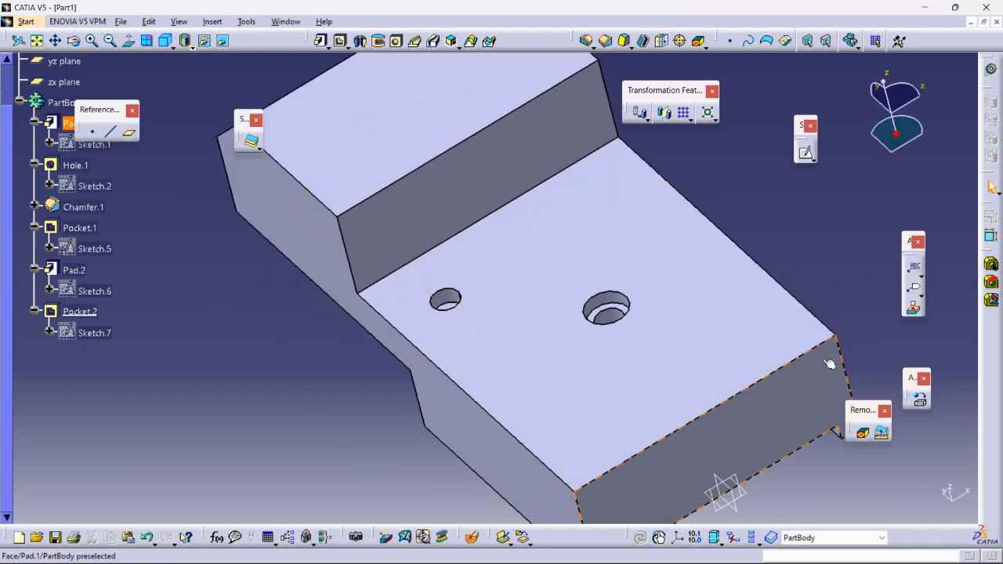
middle_click_drag(770, 273, 693, 447)
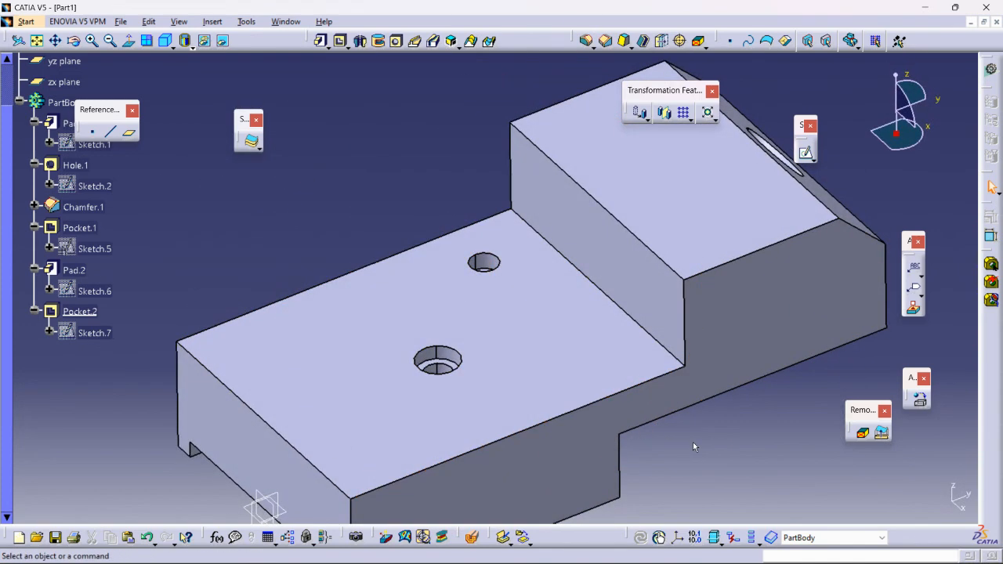
- Switch to the Drawing1 window and update the sheet to the modified part
left_click(286, 21)
left_click(302, 122)
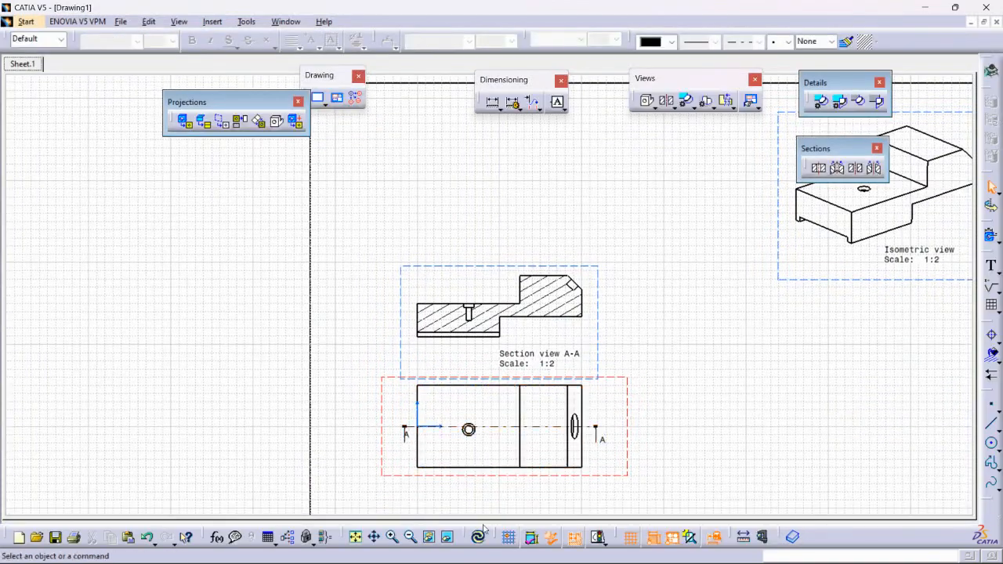
left_click(479, 538)
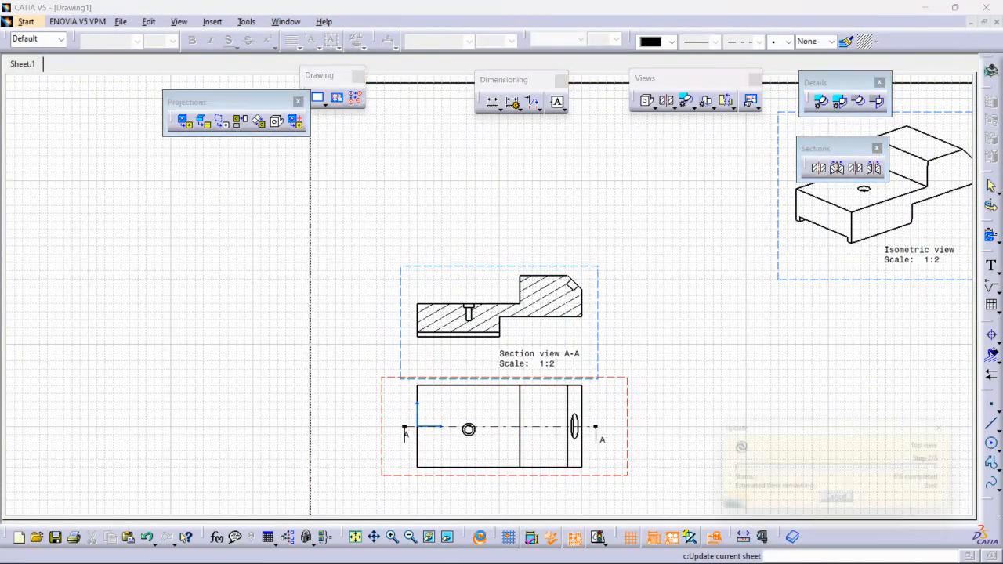
mouse_move(544, 407)
middle_mouse_down()
mouse_move(547, 366)
mouse_move(549, 405)
middle_mouse_up()
middle_click_drag(616, 356, 591, 332)
- Delete section view A-A from the sheet
left_click(579, 247)
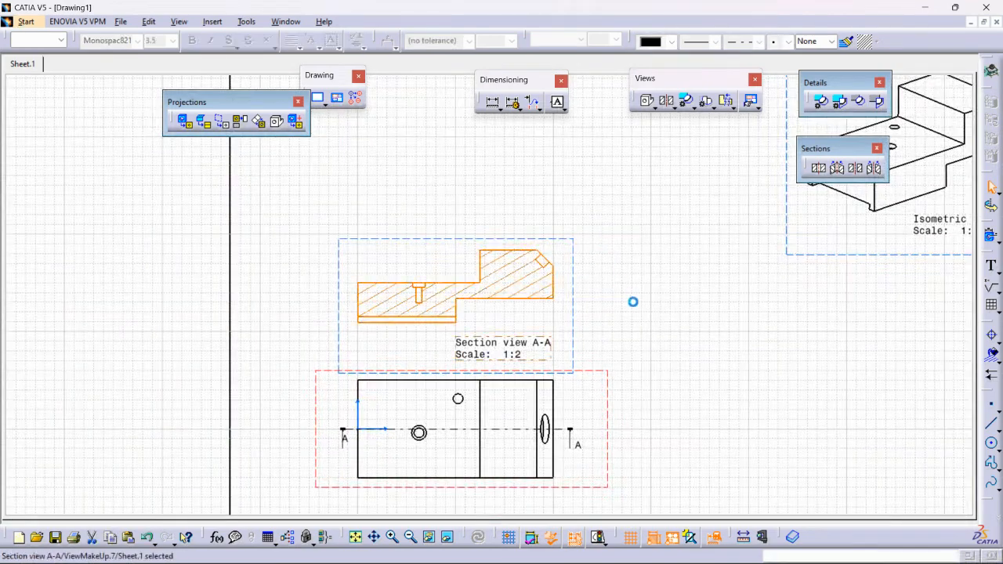
left_click(577, 258)
left_click(575, 250)
key("Delete")
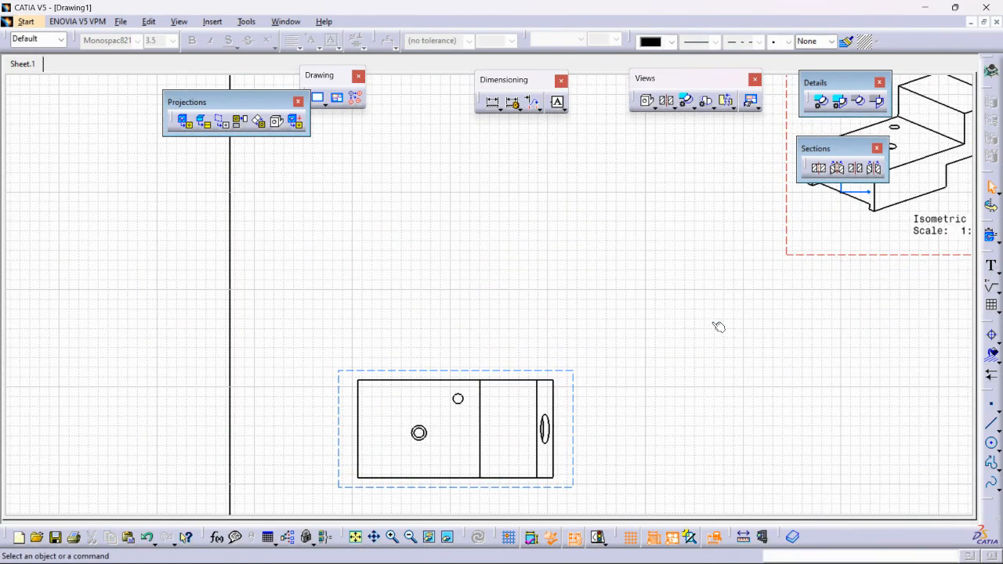
left_click(838, 169)
mouse_move(417, 432)
middle_mouse_down()
mouse_move(445, 352)
mouse_move(779, 162)
middle_mouse_up()
mouse_move(663, 356)
middle_mouse_down()
mouse_move(584, 257)
mouse_move(587, 311)
middle_mouse_up()
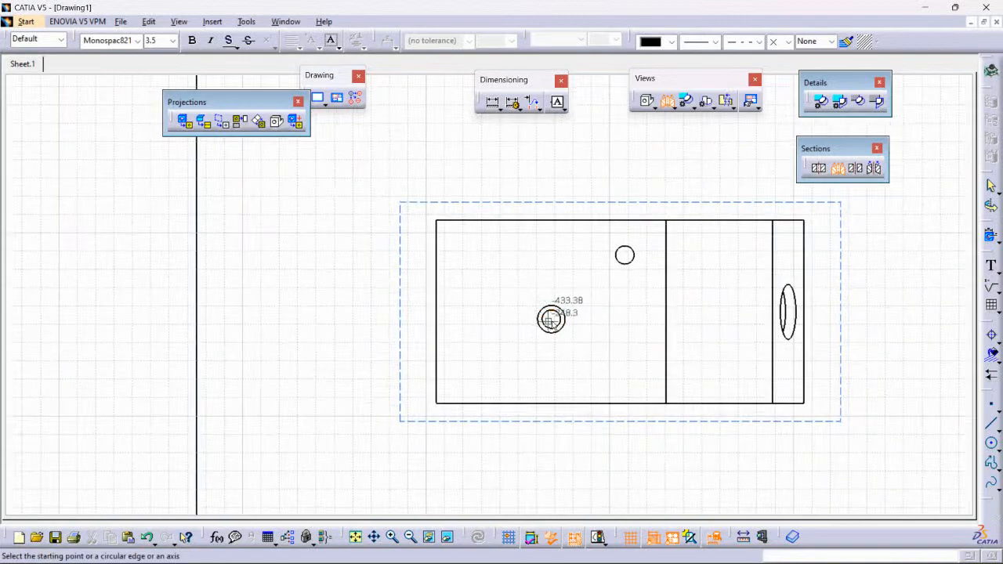
mouse_move(514, 368)
middle_mouse_down()
mouse_move(497, 334)
mouse_move(519, 327)
middle_mouse_up()
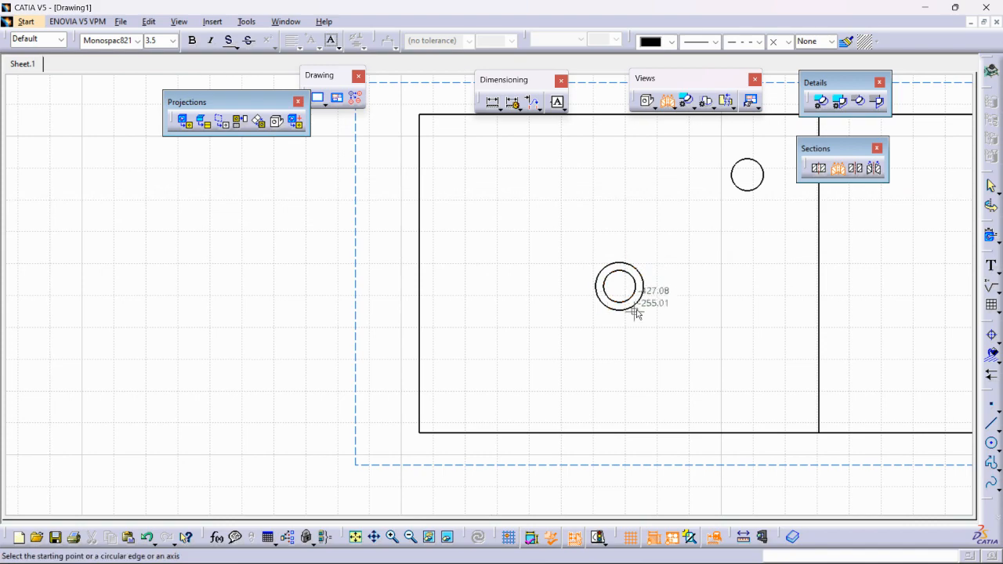
key("Escape")
- Activate the top view and turn on the display of its hidden lines
mouse_move(581, 324)
middle_mouse_down()
mouse_move(546, 340)
mouse_move(553, 386)
middle_mouse_up()
middle_click_drag(689, 174, 594, 297)
right_click(594, 291)
left_click(553, 292)
left_click(553, 292)
right_click(552, 293)
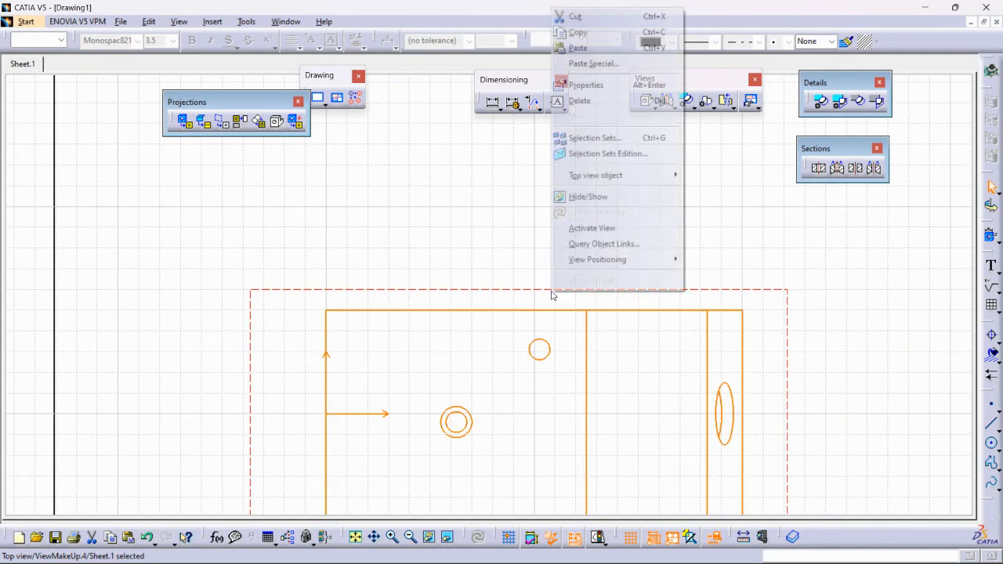
left_click(605, 88)
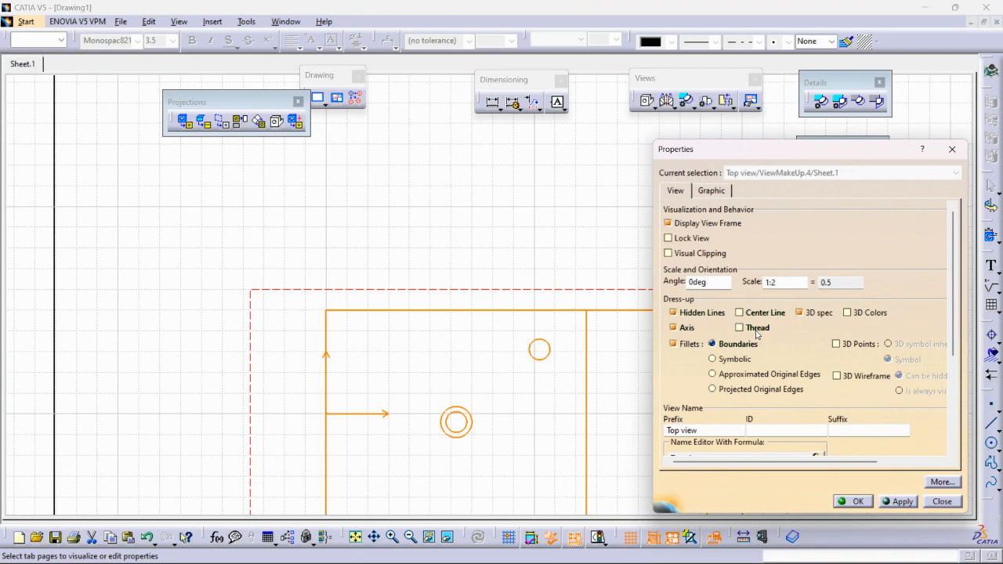
left_click(855, 502)
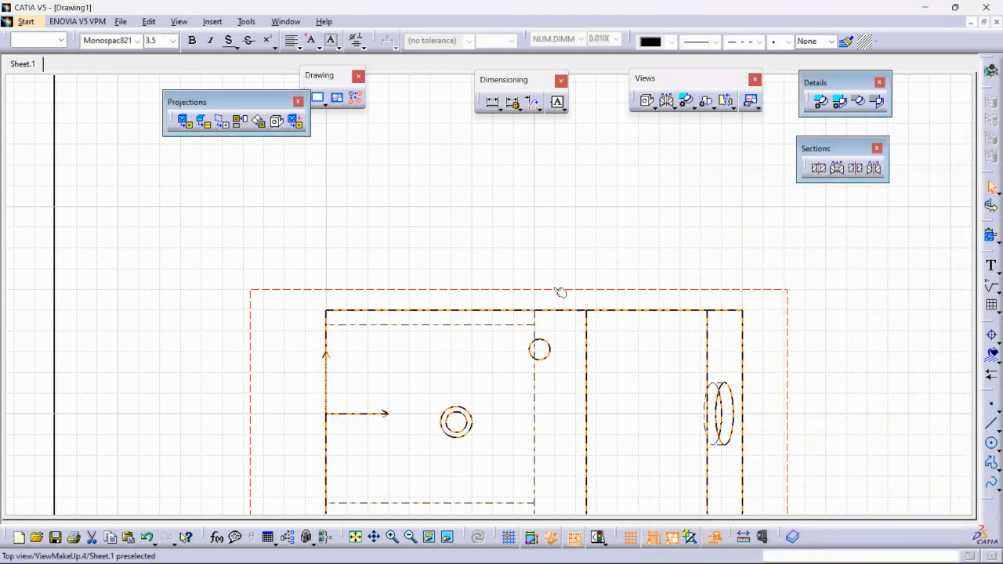
- Define an aligned section profile on the top view, running horizontally through the counterbored hole and turning vertically up through the 10 mm hole
scroll(565, 282, "down", 3)
left_click(718, 406)
middle_click_drag(719, 406, 741, 272, "ctrl")
mouse_move(746, 318)
middle_mouse_down()
mouse_move(747, 296)
mouse_move(750, 359)
middle_mouse_up()
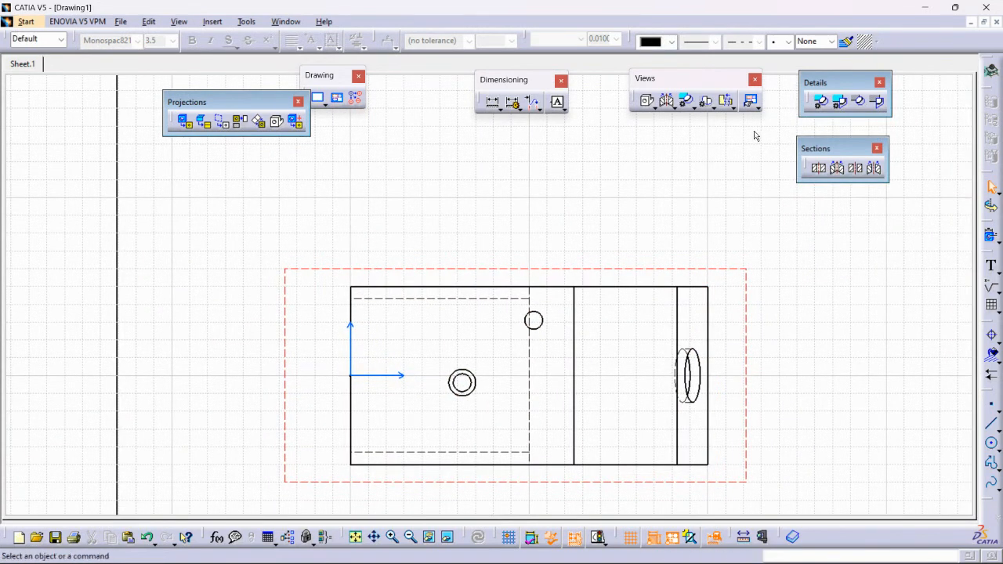
left_click(837, 168)
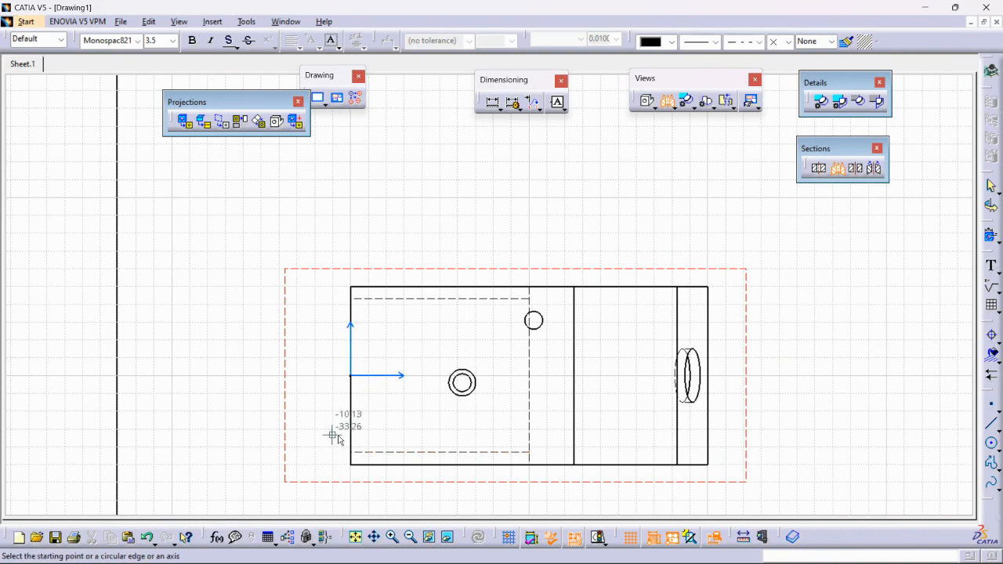
middle_click_drag(461, 389, 533, 280, "ctrl")
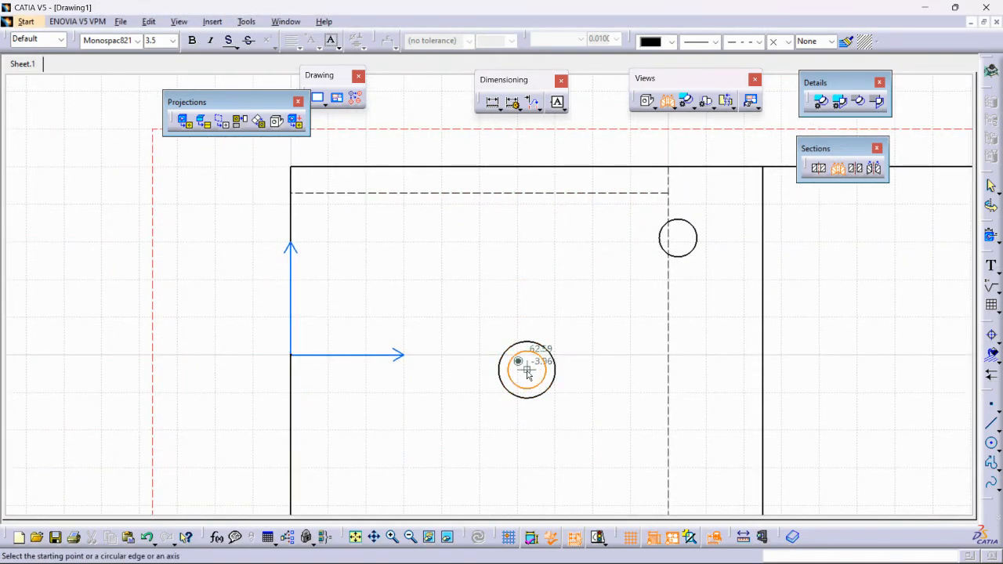
left_click(254, 371)
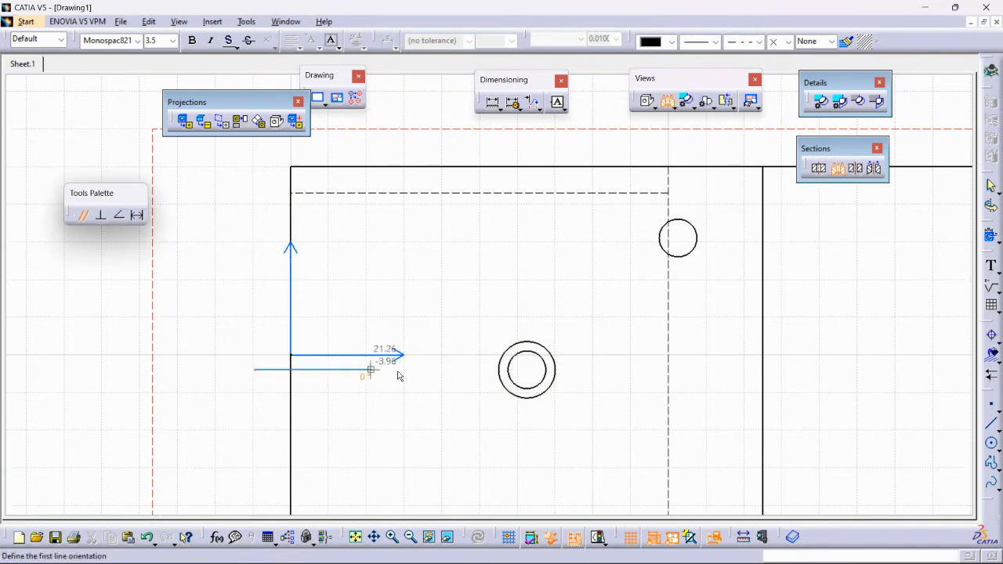
left_click(678, 370)
middle_click_drag(674, 202, 657, 357)
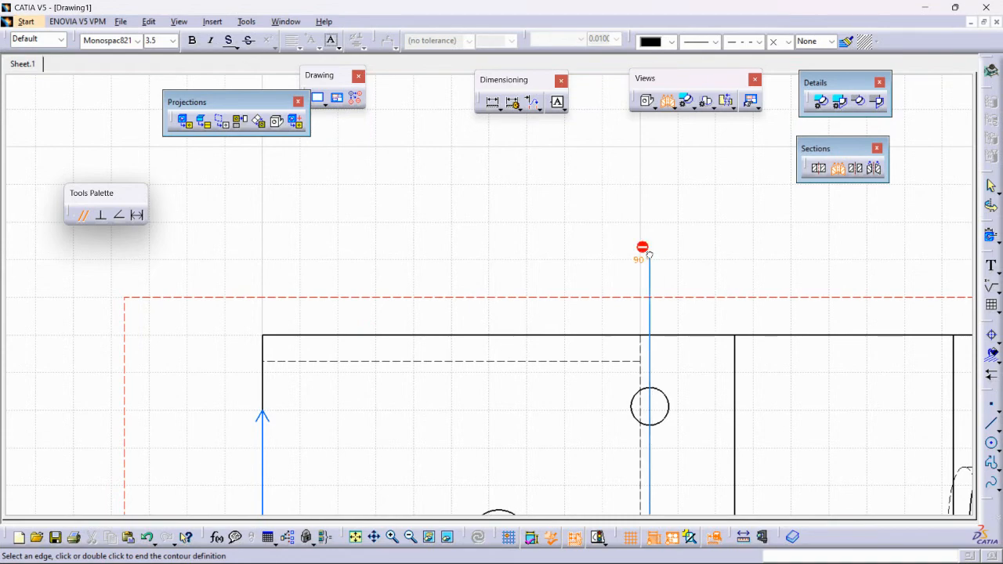
double_click(649, 253)
- Place the aligned section view directly above the top view
middle_click_drag(648, 254, 621, 311, "ctrl")
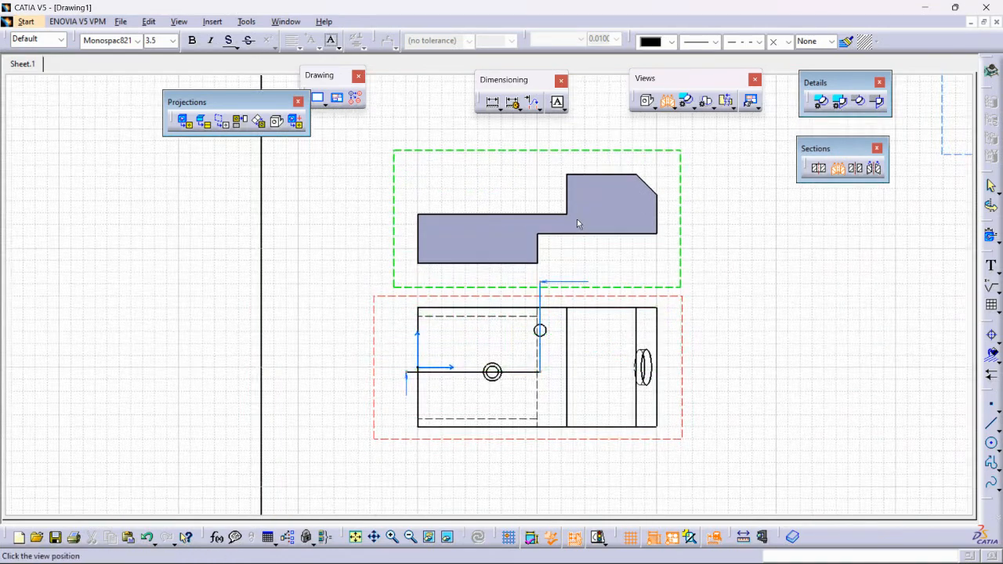
middle_click_drag(577, 219, 574, 343)
left_click(570, 254)
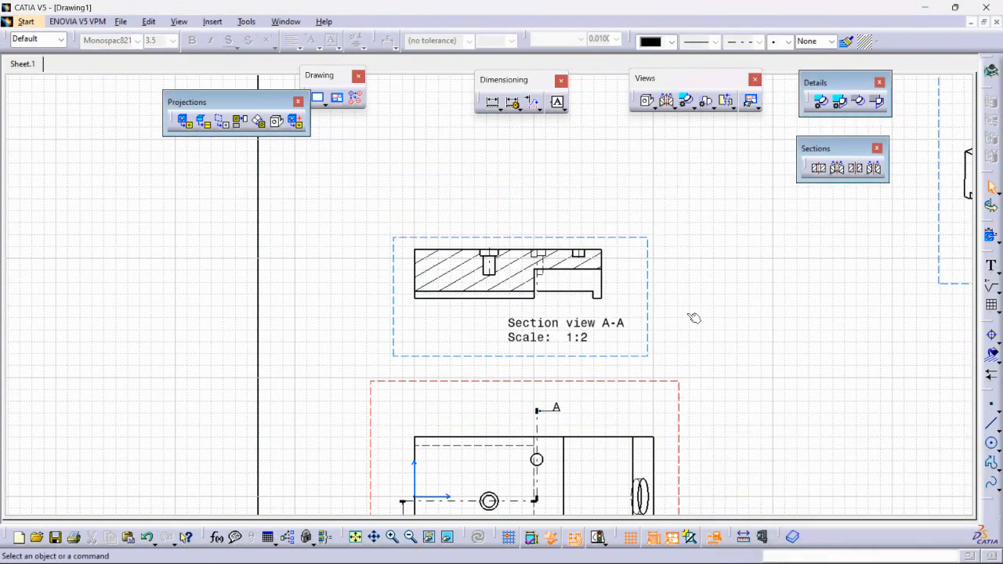
- Examine how both holes are cut in section view A-A against the bent cutting line in the top view
mouse_move(689, 307)
middle_mouse_down("ctrl")
mouse_move(701, 358)
mouse_move(669, 300)
mouse_move(643, 342)
mouse_move(652, 327)
mouse_move(553, 328)
mouse_move(549, 439)
mouse_move(554, 301)
mouse_move(572, 271)
mouse_move(580, 315)
mouse_move(579, 302)
middle_mouse_up("ctrl")
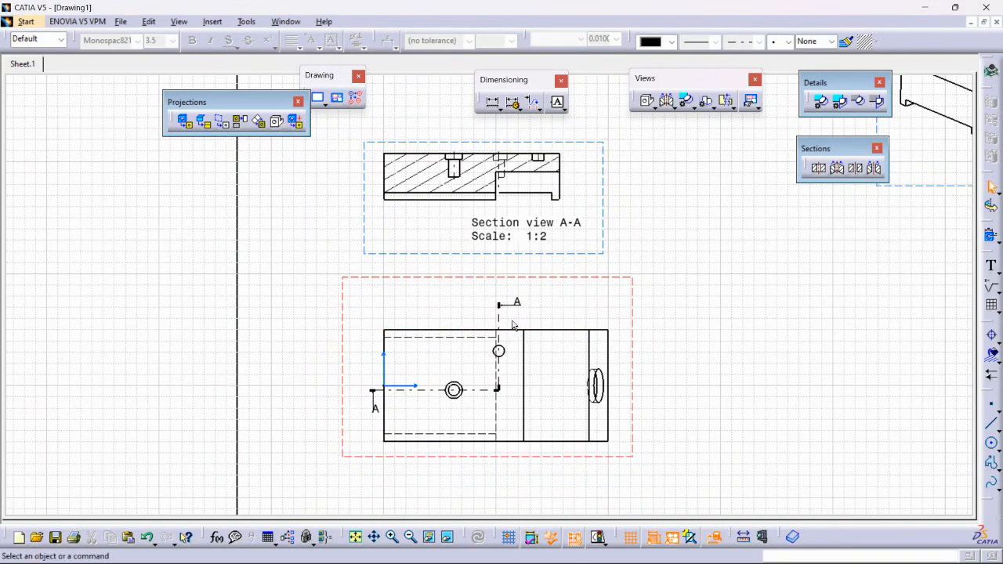
mouse_move(510, 367)
middle_mouse_down("ctrl")
mouse_move(560, 348)
mouse_move(570, 279)
mouse_move(580, 372)
mouse_move(599, 287)
mouse_move(599, 323)
middle_mouse_up("ctrl")
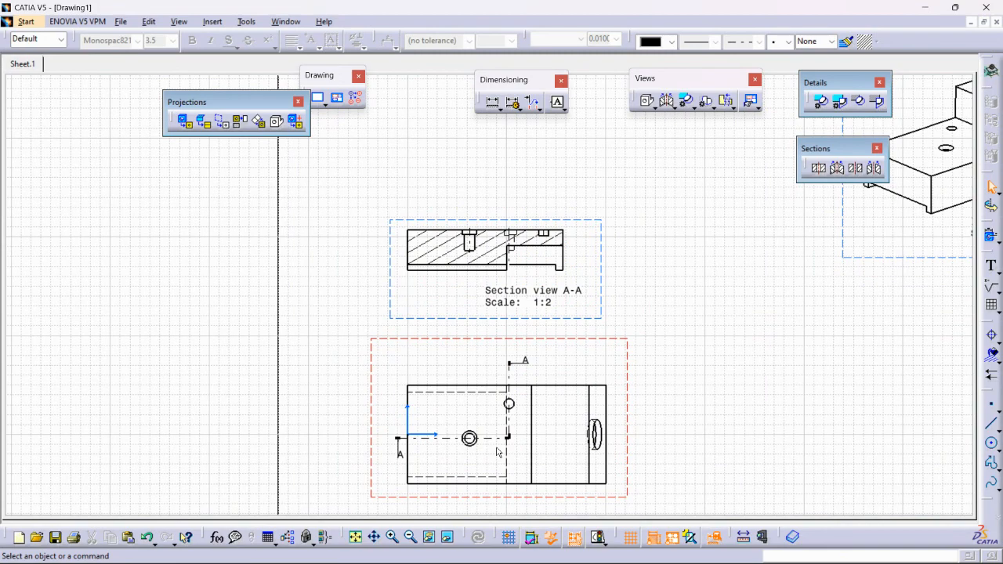
mouse_move(535, 293)
middle_mouse_down()
mouse_move(520, 337)
mouse_move(557, 206)
mouse_move(557, 267)
mouse_move(566, 237)
middle_mouse_up()
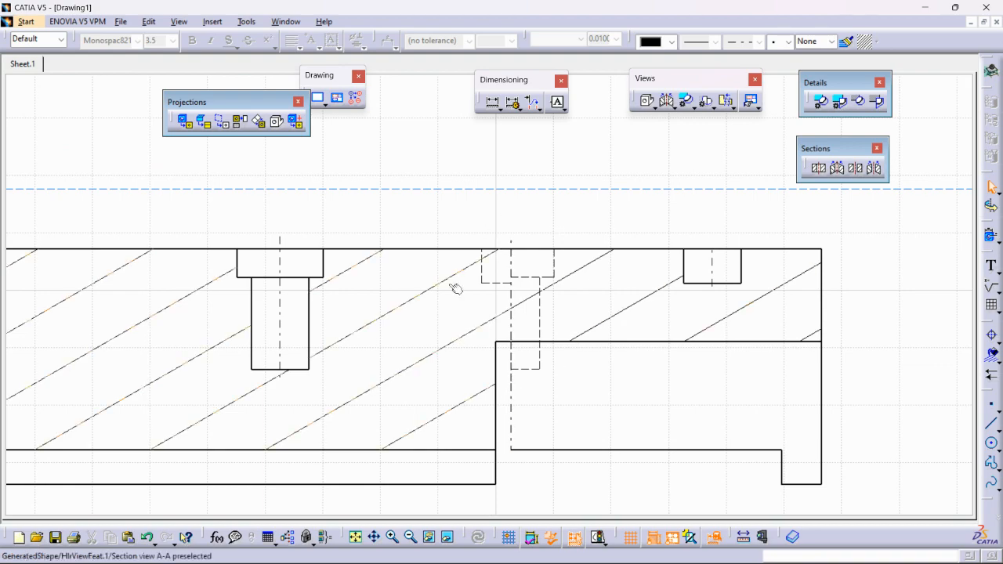
middle_click_drag(523, 226, 698, 339, "ctrl")
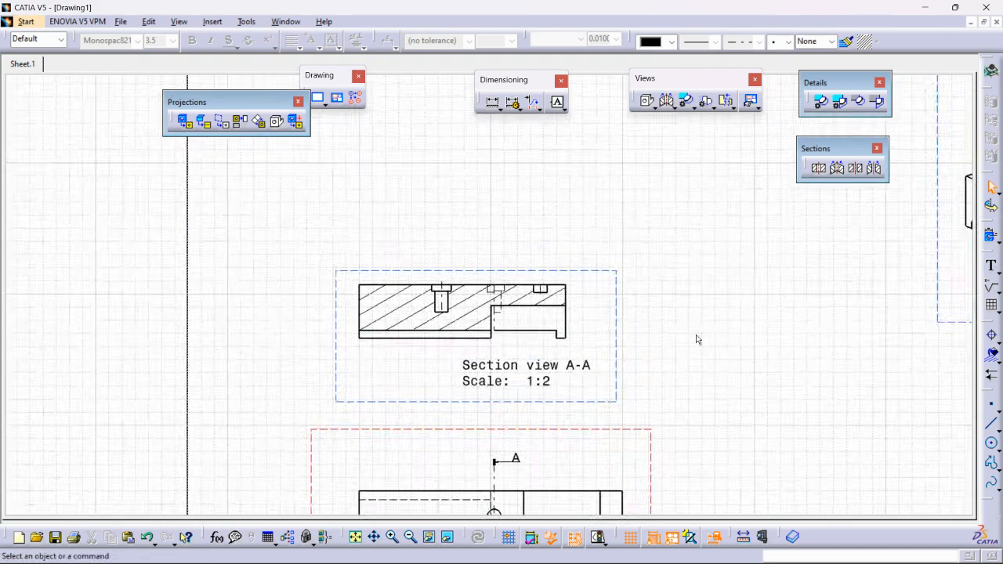
mouse_move(797, 373)
middle_mouse_down()
mouse_move(697, 361)
mouse_move(708, 315)
middle_mouse_up()
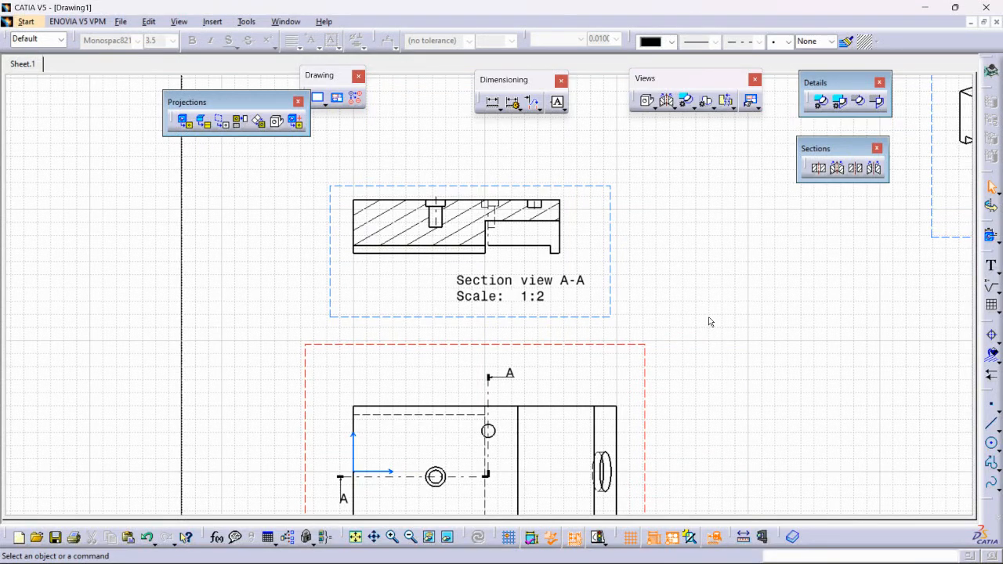
mouse_move(702, 390)
middle_mouse_down("ctrl")
mouse_move(718, 273)
mouse_move(723, 335)
mouse_move(729, 319)
middle_mouse_up("ctrl")
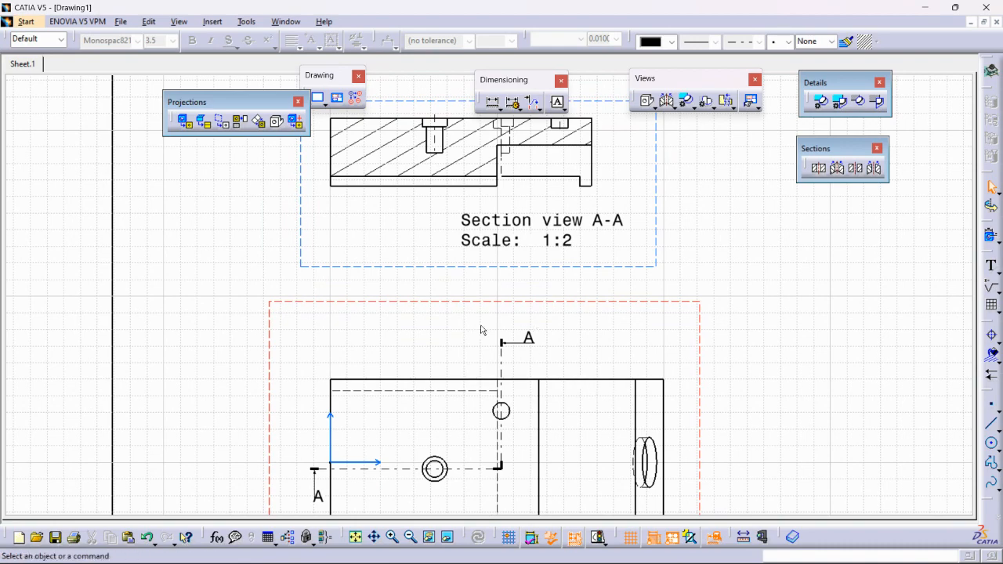
- Compare the corner of the bent cutting line A-A in the top view with the stepped middle region of the section view
mouse_move(516, 362)
middle_mouse_down()
mouse_move(503, 286)
mouse_move(511, 304)
middle_mouse_up()
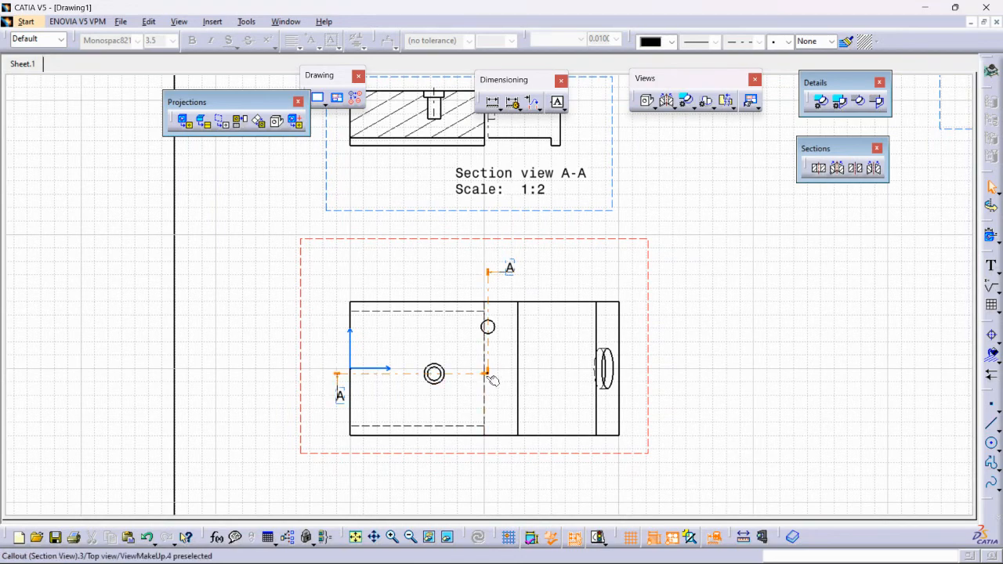
scroll(505, 314, "up", 5)
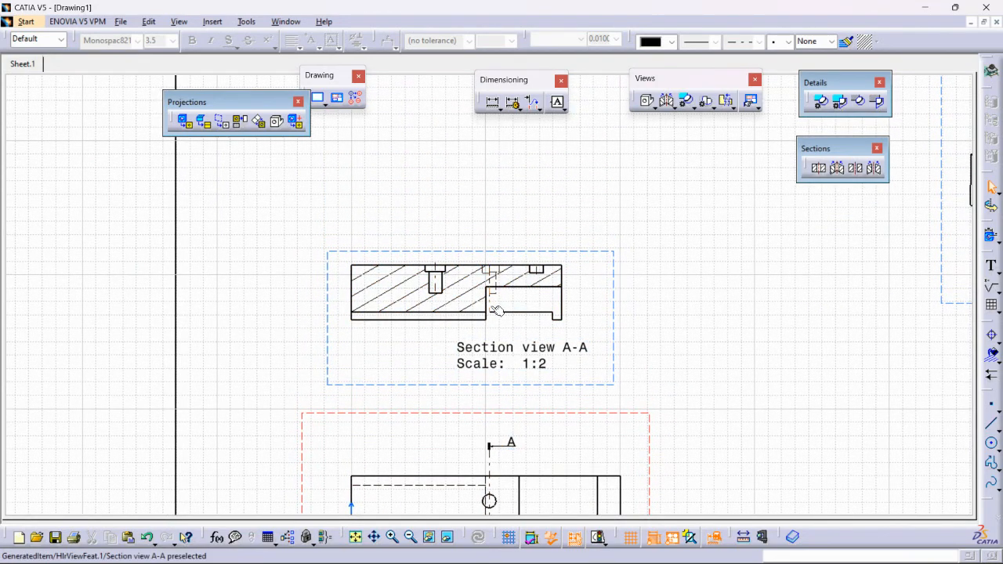
left_click(492, 306)
middle_click_drag(680, 328, 683, 290)
middle_click_drag(549, 370, 577, 203)
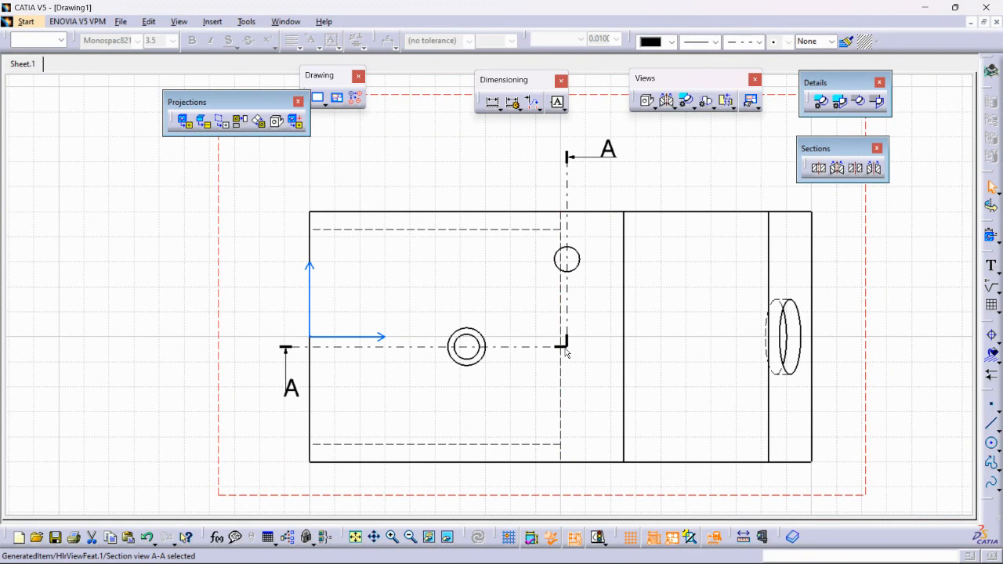
left_click(570, 263)
mouse_move(573, 300)
middle_mouse_down()
mouse_move(572, 407)
mouse_move(603, 239)
middle_mouse_up()
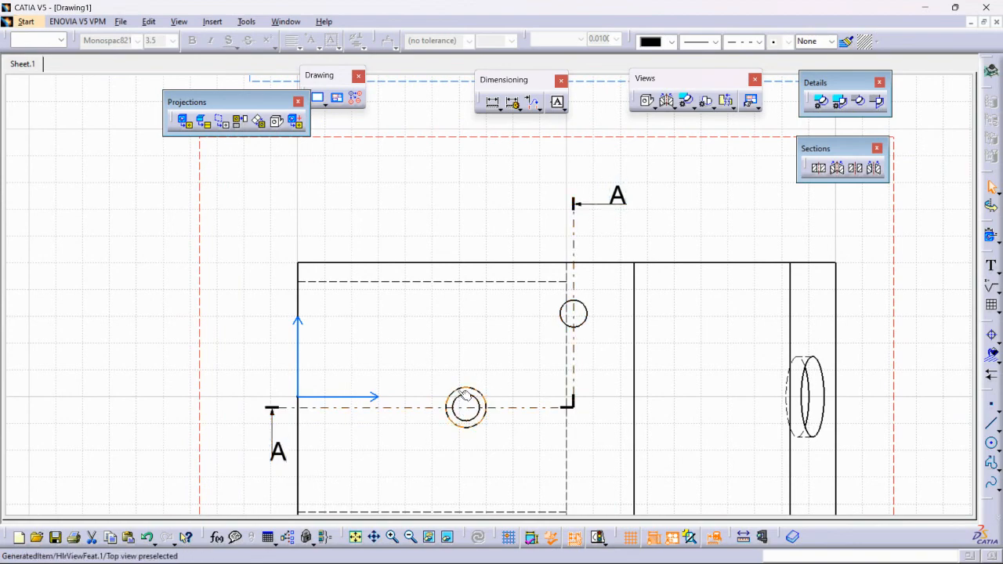
middle_click_drag(528, 251, 501, 563)
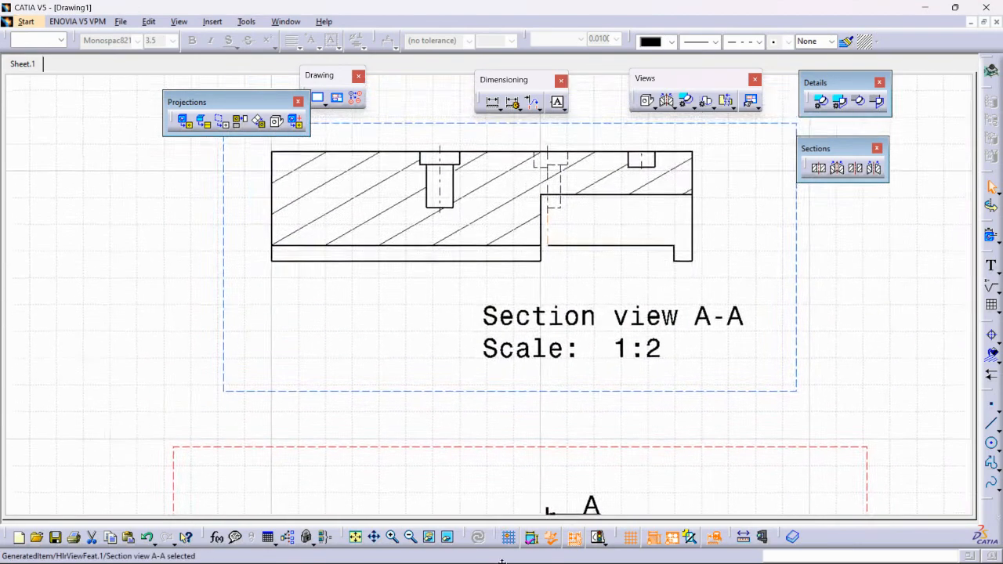
scroll(514, 366, "down", 3)
middle_click_drag(513, 366, 535, 261)
middle_click_drag(543, 406, 554, 290)
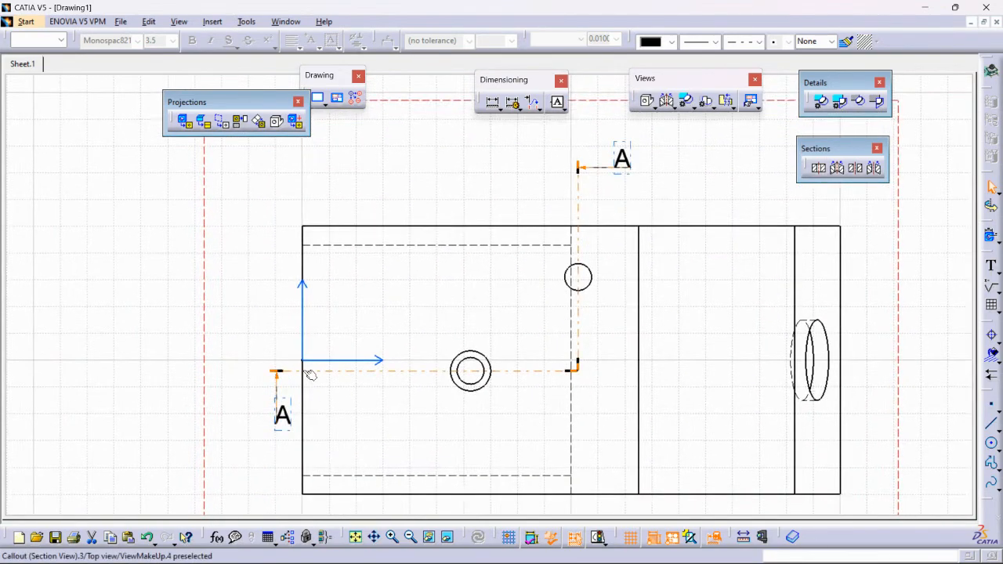
left_click(382, 373)
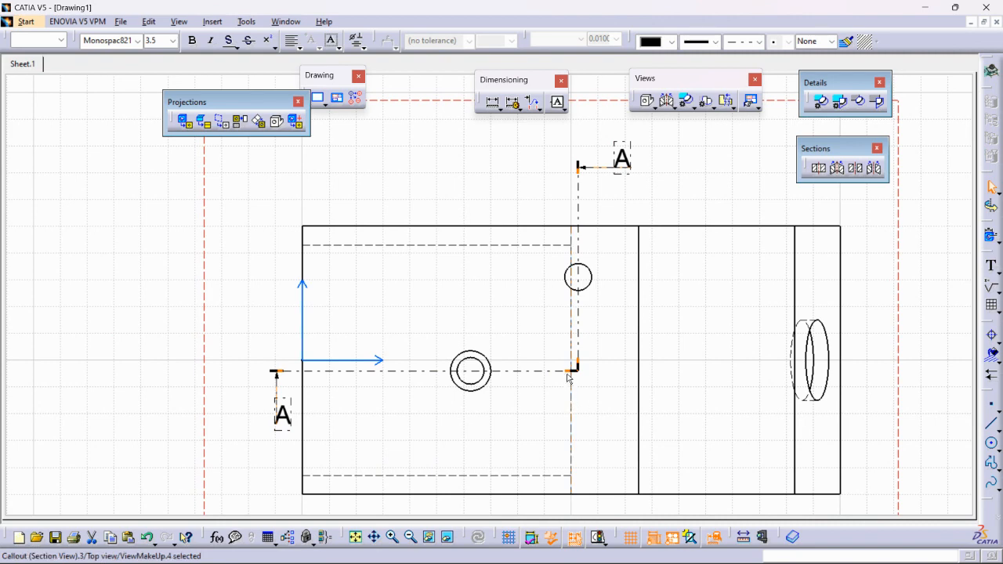
middle_click_drag(560, 437, 547, 392)
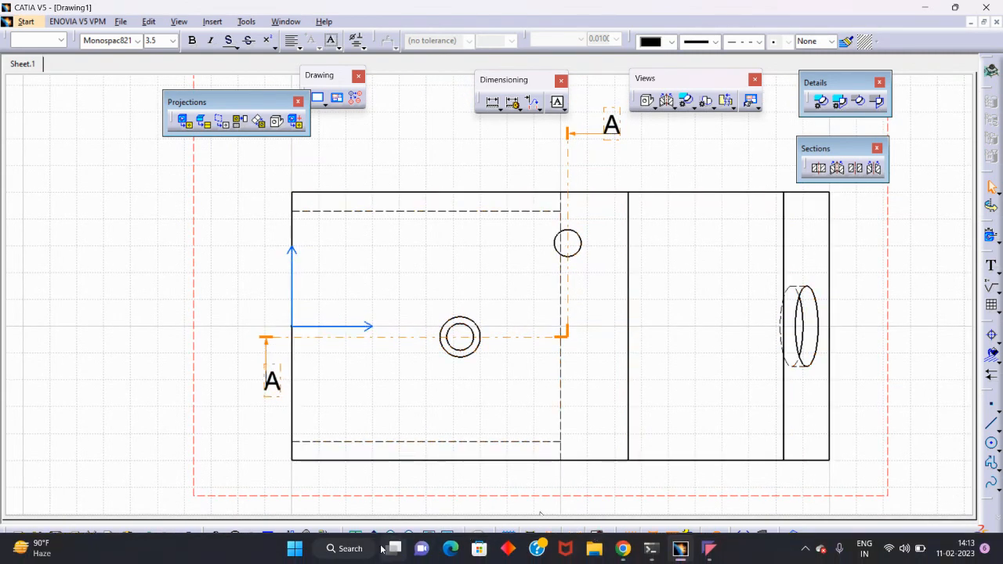
- Find Snipping Tool through the Windows search and launch it
left_click(352, 548)
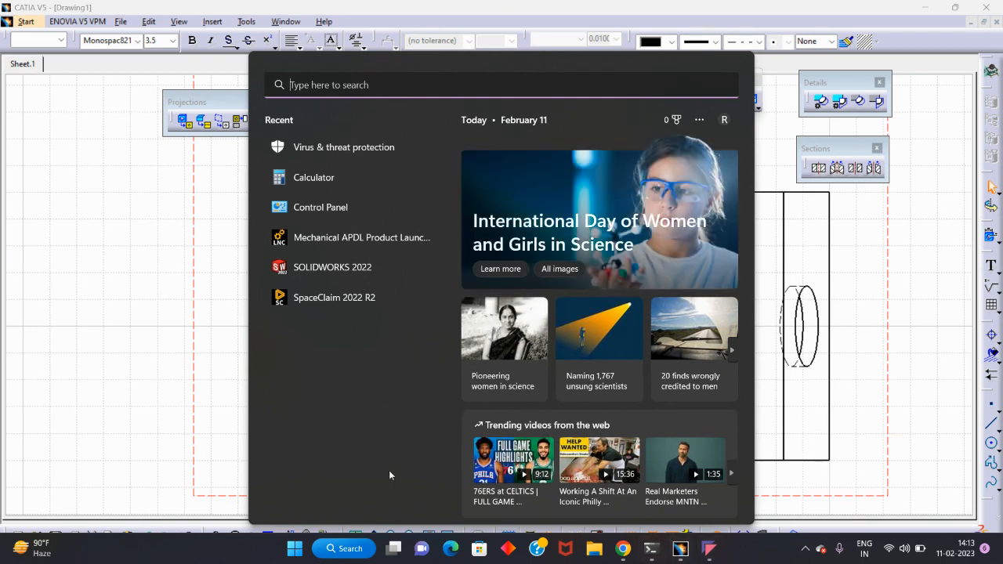
type("sni")
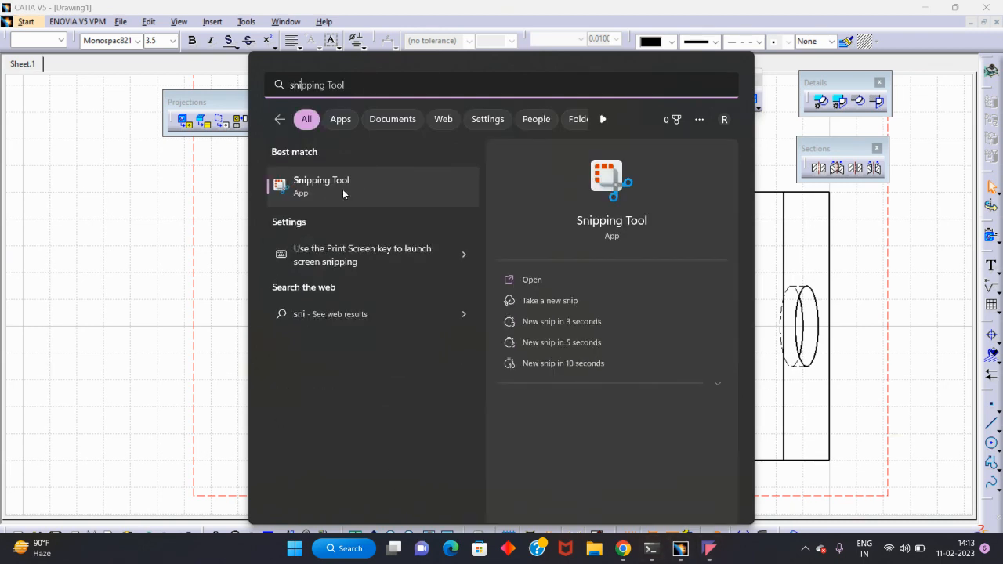
left_click(344, 188)
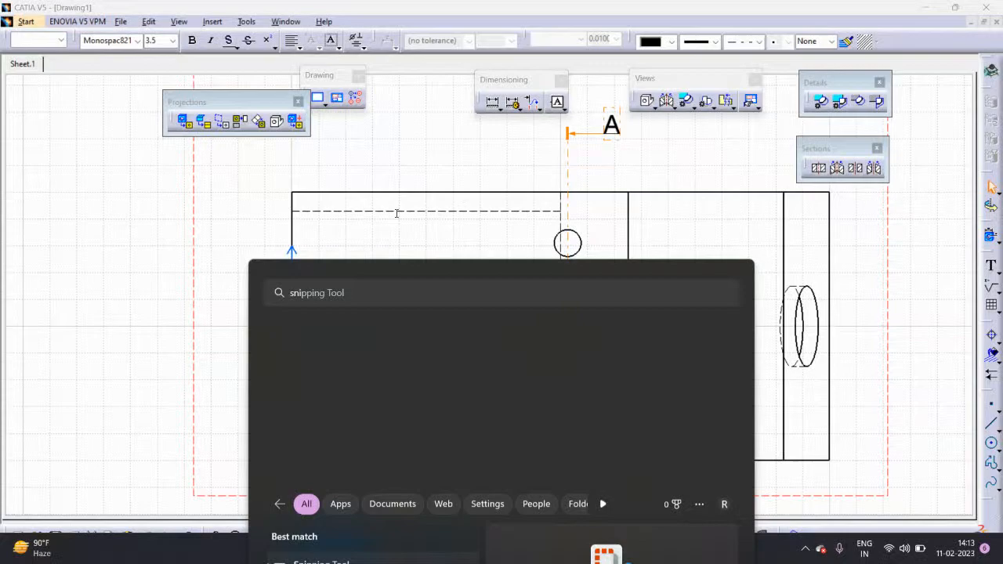
mouse_move(497, 298)
middle_mouse_down()
mouse_move(499, 385)
mouse_move(532, 386)
mouse_move(537, 348)
middle_mouse_up()
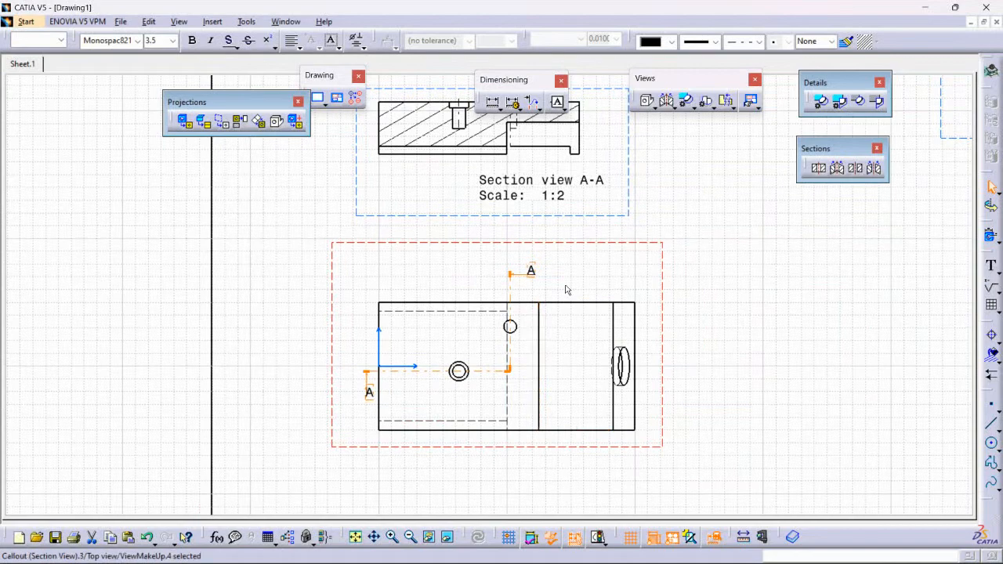
- Close the Projections toolbar and activate section view A-A
left_click(298, 102)
middle_click_drag(657, 244, 663, 308)
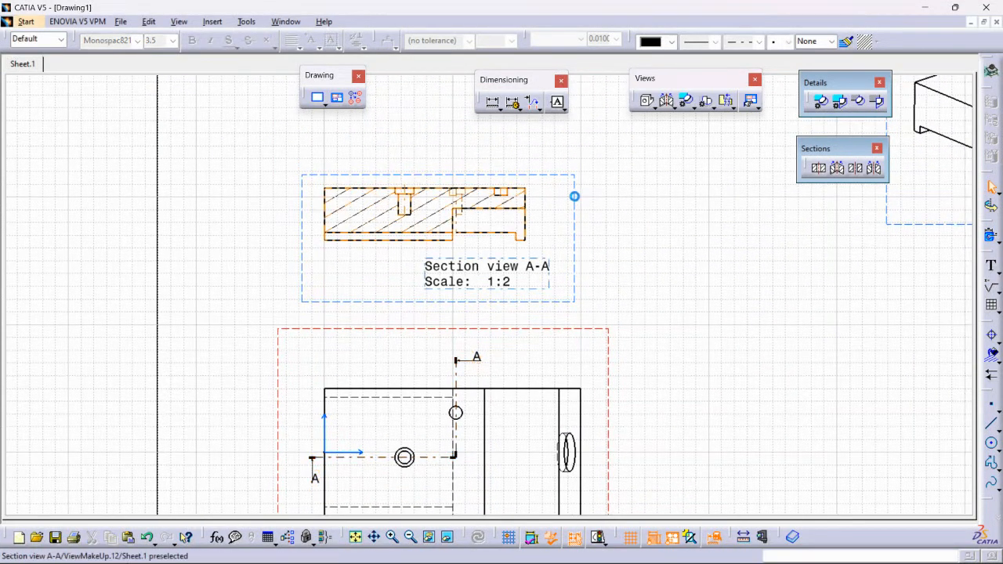
double_click(574, 194)
left_click(573, 194)
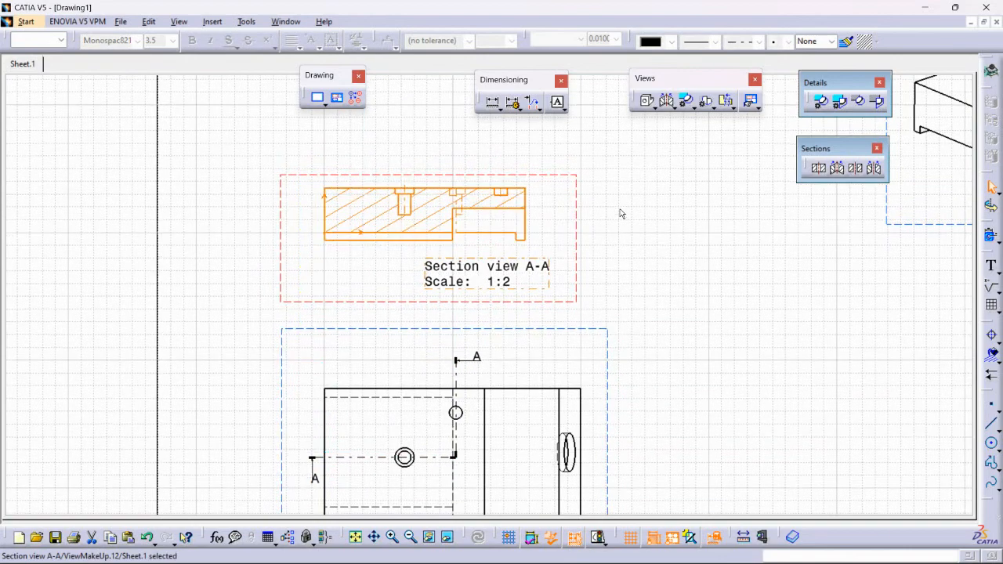
- Turn off the display of hidden lines in section view A-A
right_click(580, 187)
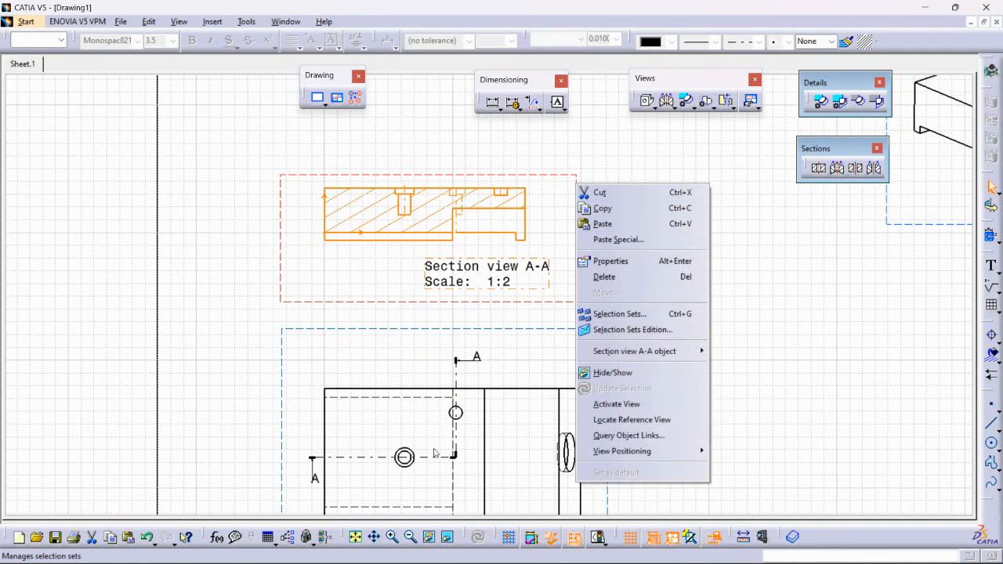
left_click(637, 267)
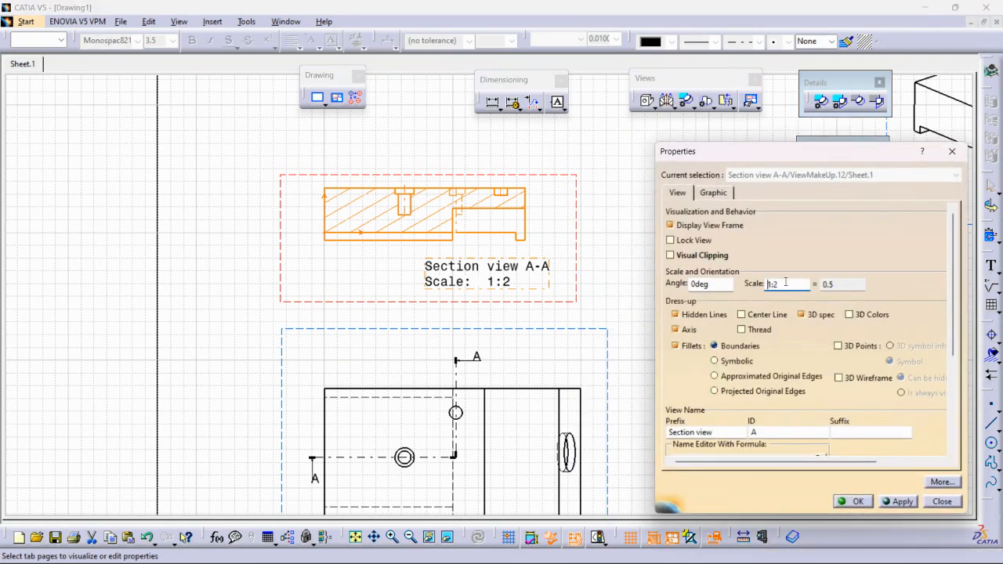
left_click(900, 502)
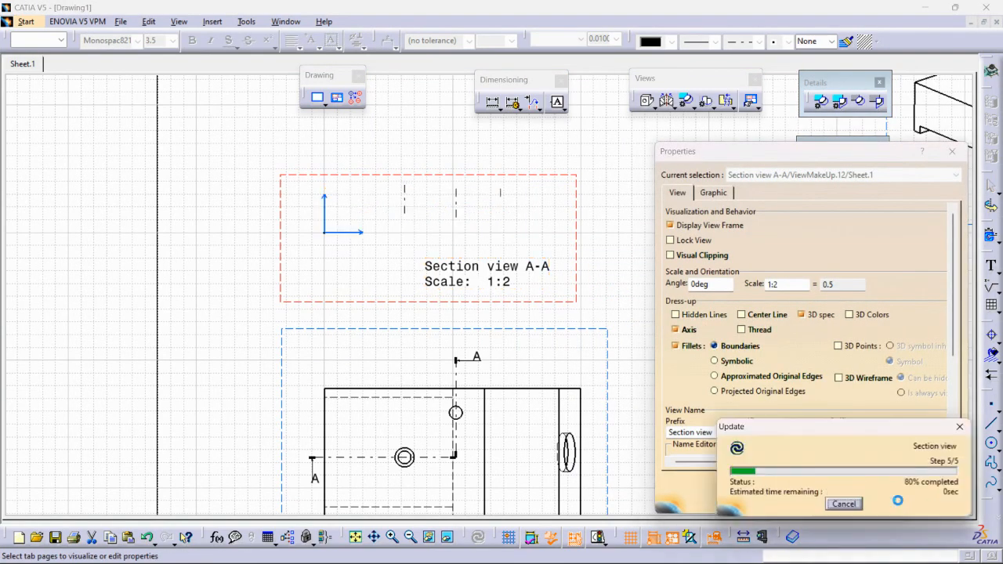
left_click(858, 504)
- Check section view A-A against the top view and turn the display of its hidden lines back on
mouse_move(635, 287)
middle_mouse_down()
mouse_move(717, 347)
mouse_move(718, 263)
mouse_move(757, 285)
mouse_move(776, 399)
mouse_move(668, 388)
mouse_move(654, 293)
mouse_move(700, 266)
mouse_move(606, 370)
middle_mouse_up()
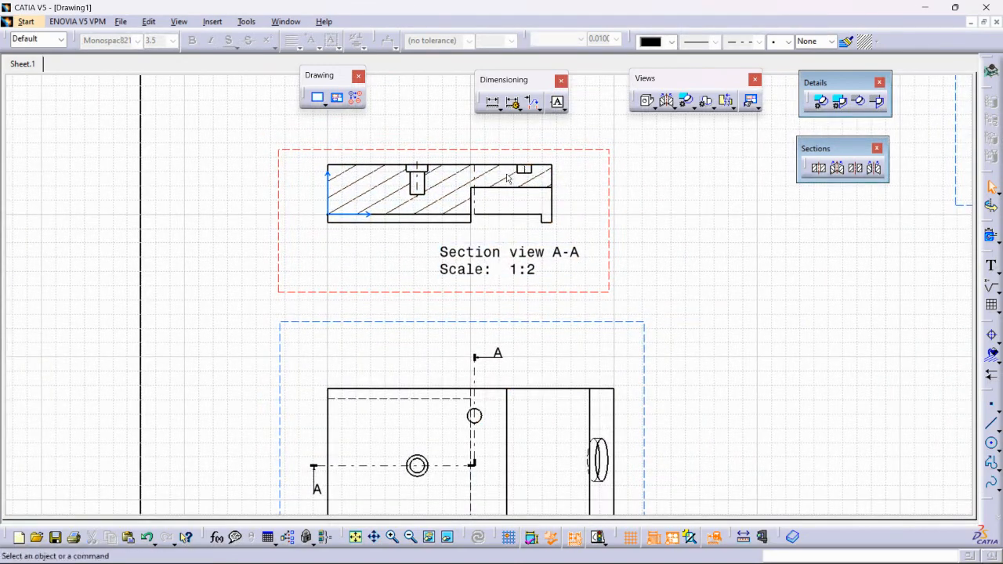
mouse_move(593, 285)
middle_mouse_down()
mouse_move(591, 344)
mouse_move(580, 287)
middle_mouse_up()
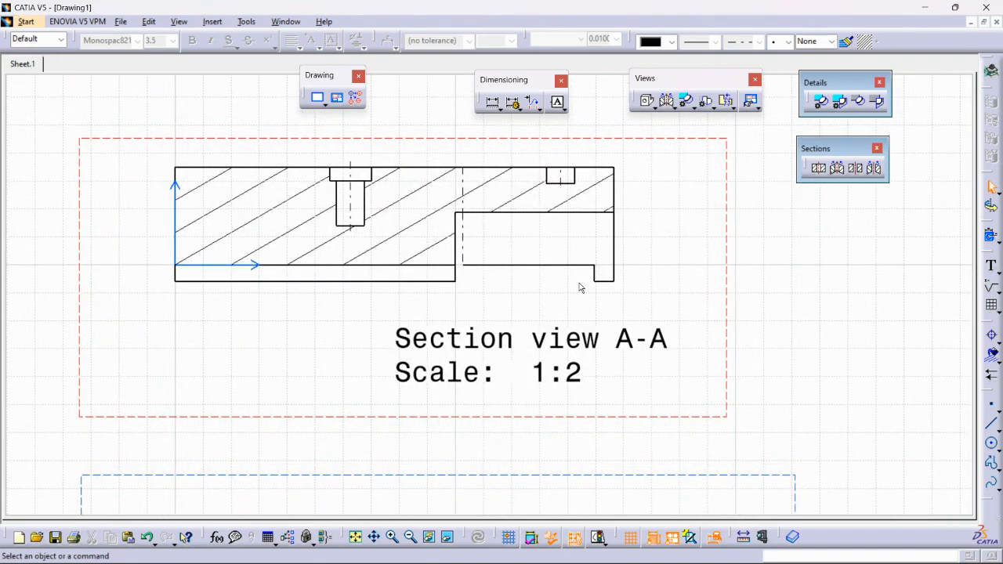
mouse_move(693, 251)
middle_mouse_down("ctrl")
mouse_move(692, 262)
mouse_move(566, 278)
middle_mouse_up("ctrl")
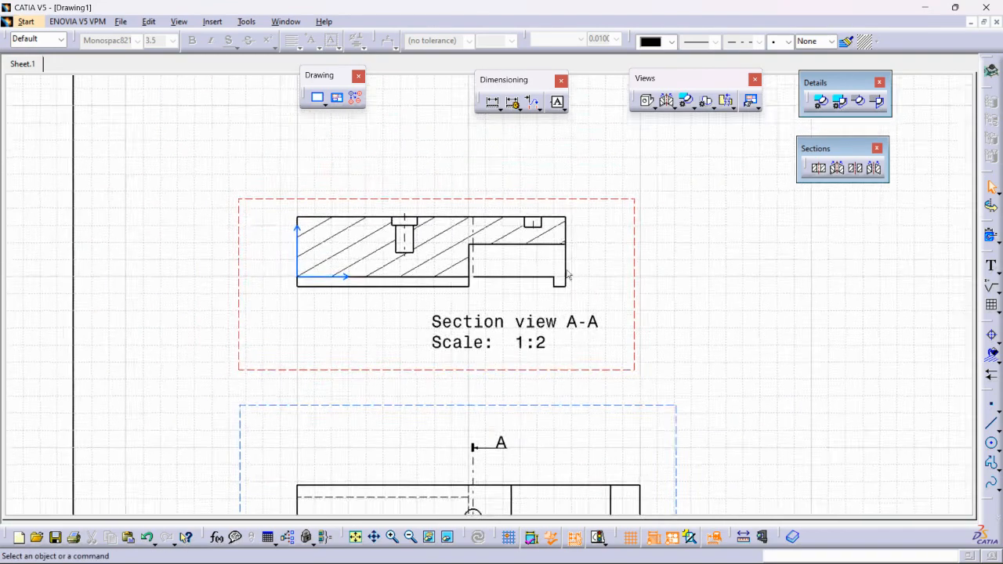
middle_click_drag(459, 298, 462, 241)
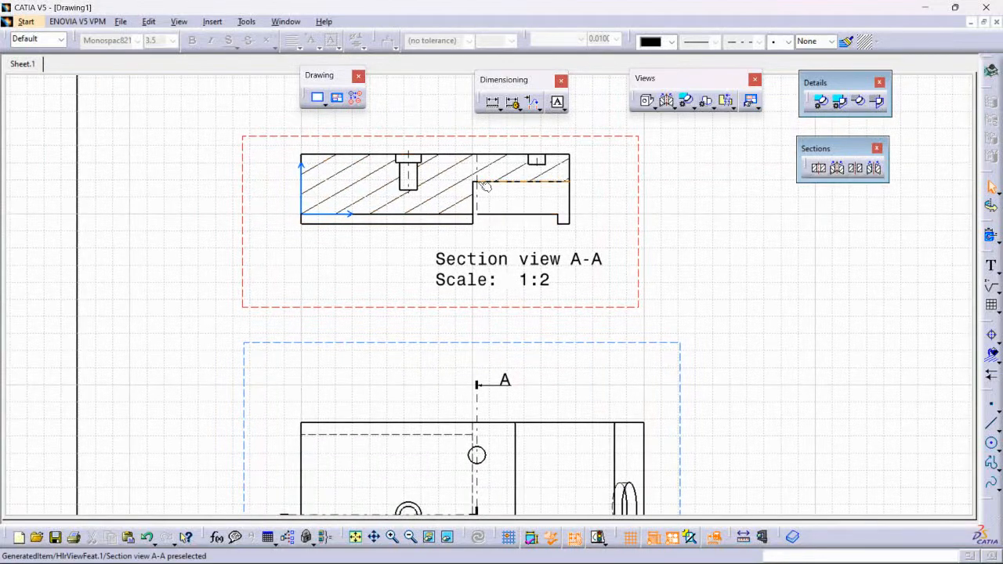
middle_click_drag(544, 366, 539, 321)
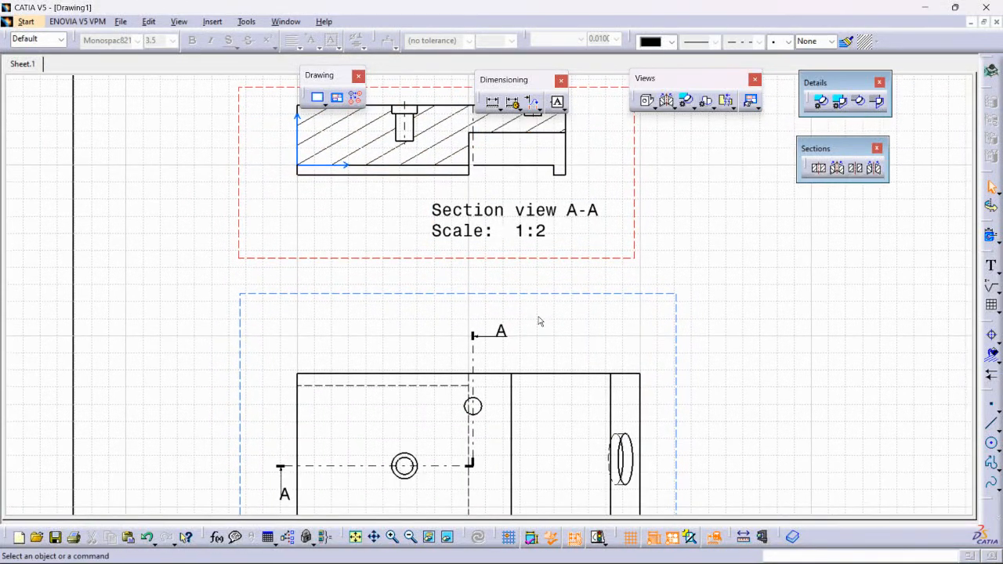
mouse_move(688, 265)
middle_mouse_down()
mouse_move(703, 316)
mouse_move(667, 325)
mouse_move(554, 208)
mouse_move(555, 295)
middle_mouse_up()
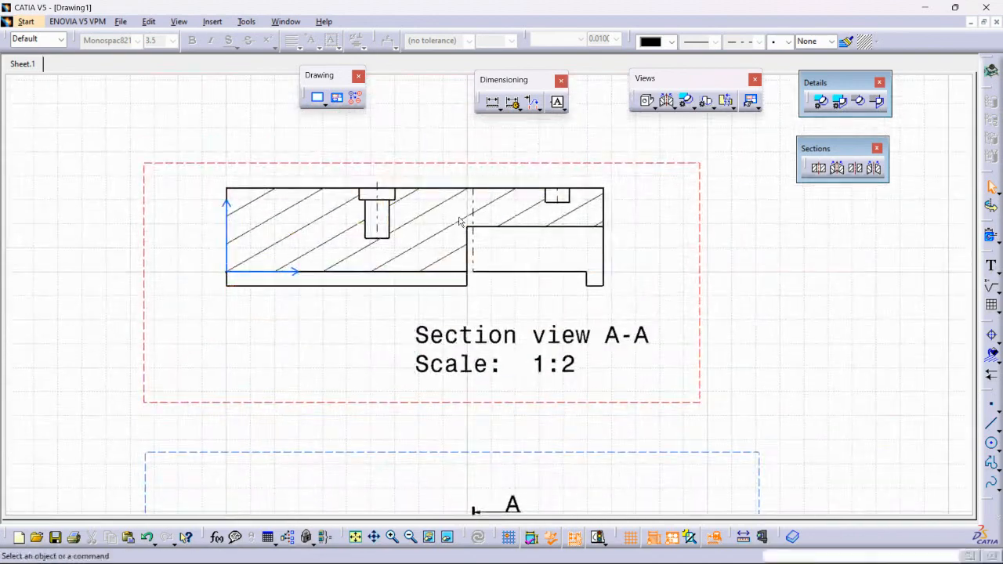
right_click(708, 186)
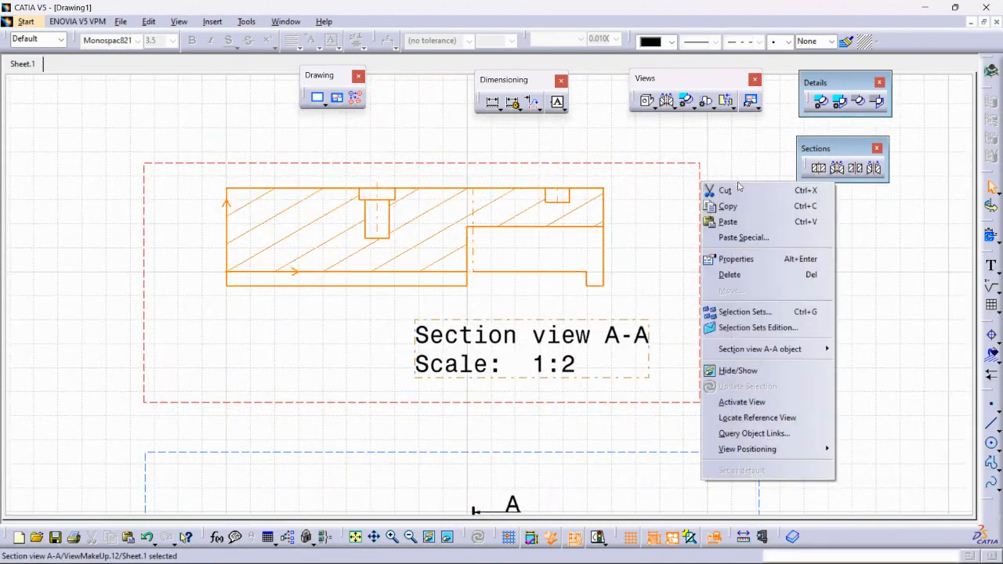
left_click(736, 262)
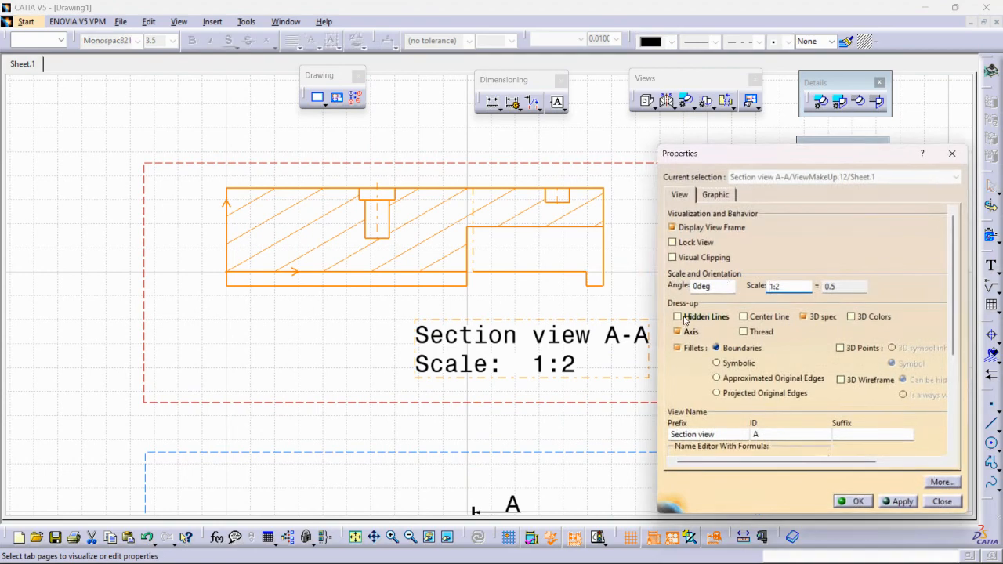
left_click(856, 500)
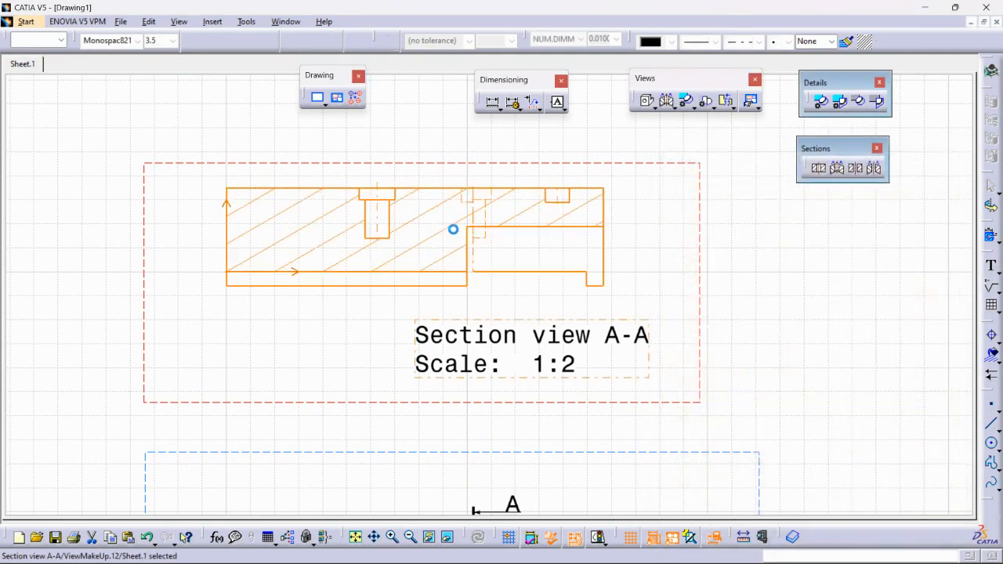
left_click(745, 234)
- Frame section view A-A together with the top view and capture them as a full-screen snip in Snipping Tool
middle_click_drag(751, 228, 757, 256, "ctrl")
middle_click_drag(661, 276, 649, 244)
middle_click_drag(649, 243, 647, 268, "ctrl")
middle_click_drag(500, 344, 511, 258)
mouse_move(470, 361)
middle_mouse_down()
mouse_move(465, 306)
mouse_move(466, 512)
middle_mouse_up()
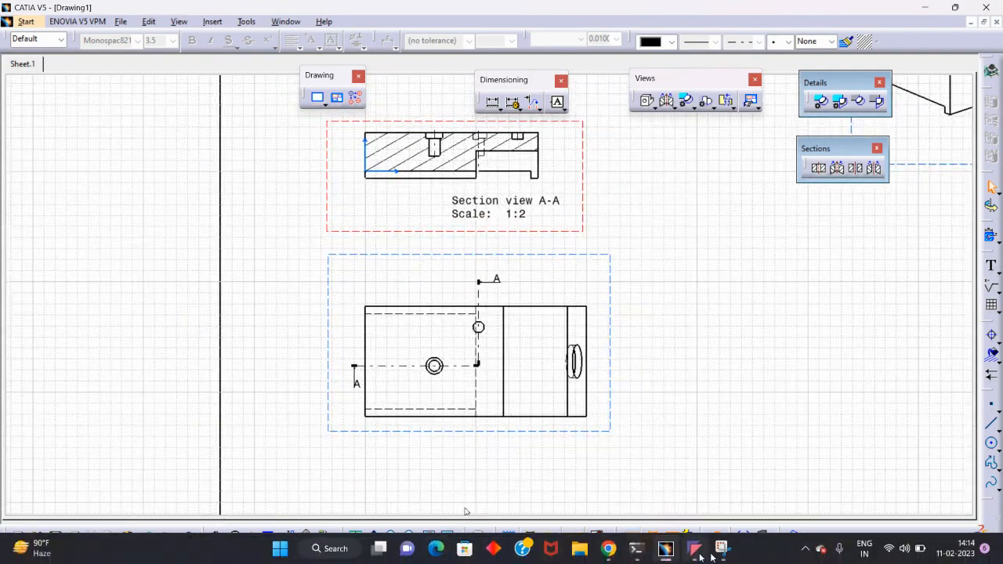
left_click(721, 558)
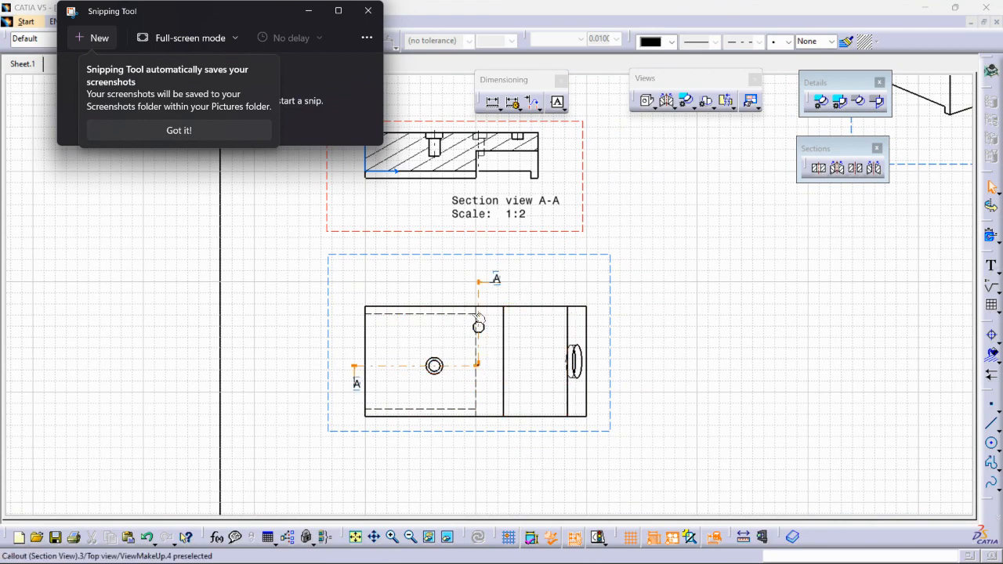
middle_click_drag(477, 352, 504, 381)
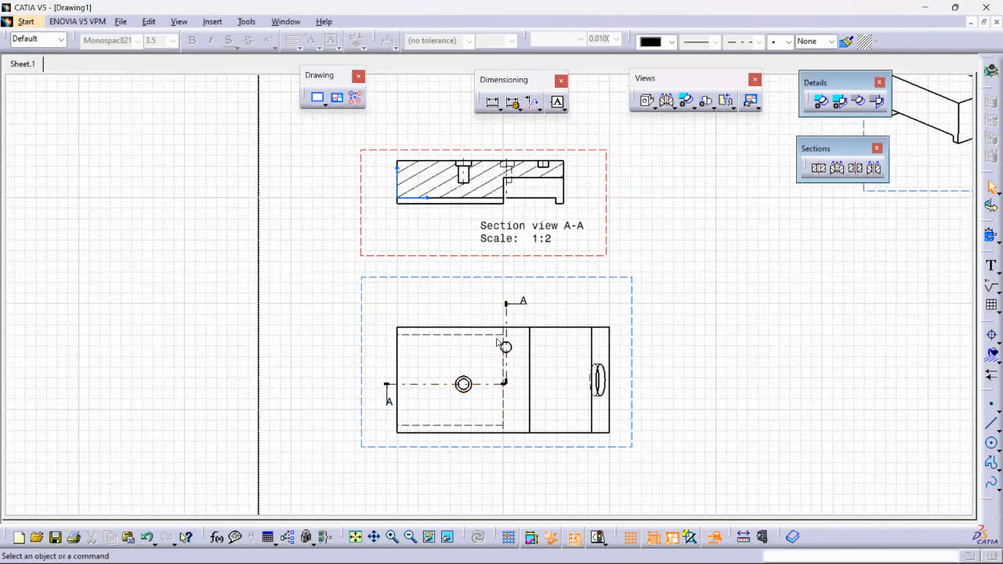
middle_click_drag(491, 335, 478, 375)
scroll(477, 376, "down", 1)
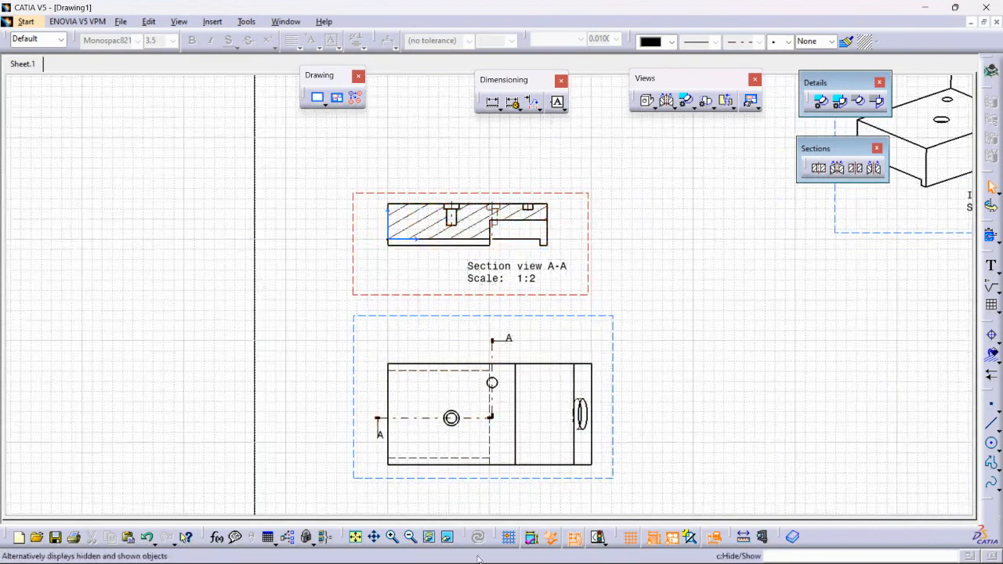
mouse_move(681, 553)
left_click(721, 548)
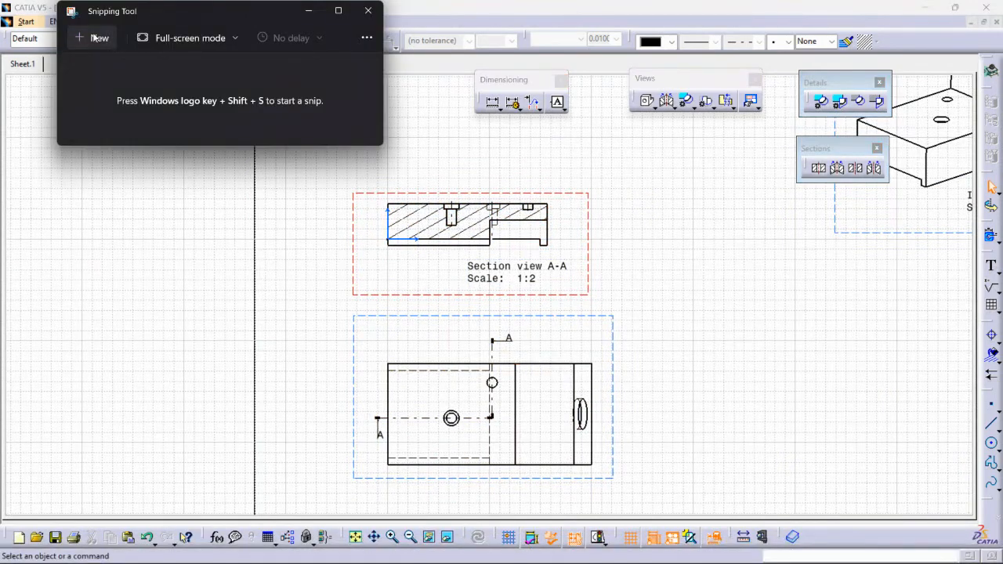
left_click(329, 224)
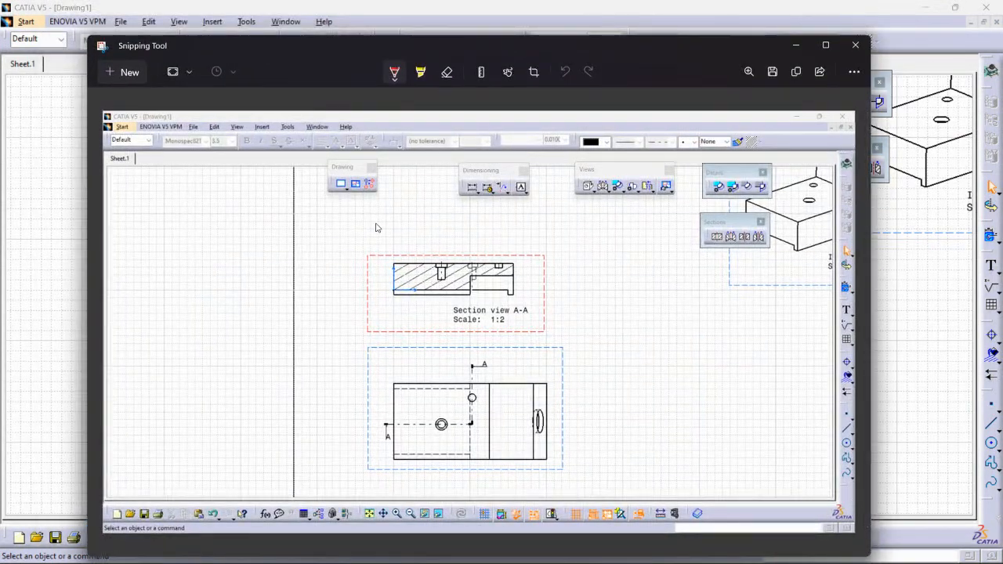
- Maximize the captured snip and draw a short red pen stroke straight down from the corner of the top view's cutting line
left_click(396, 76)
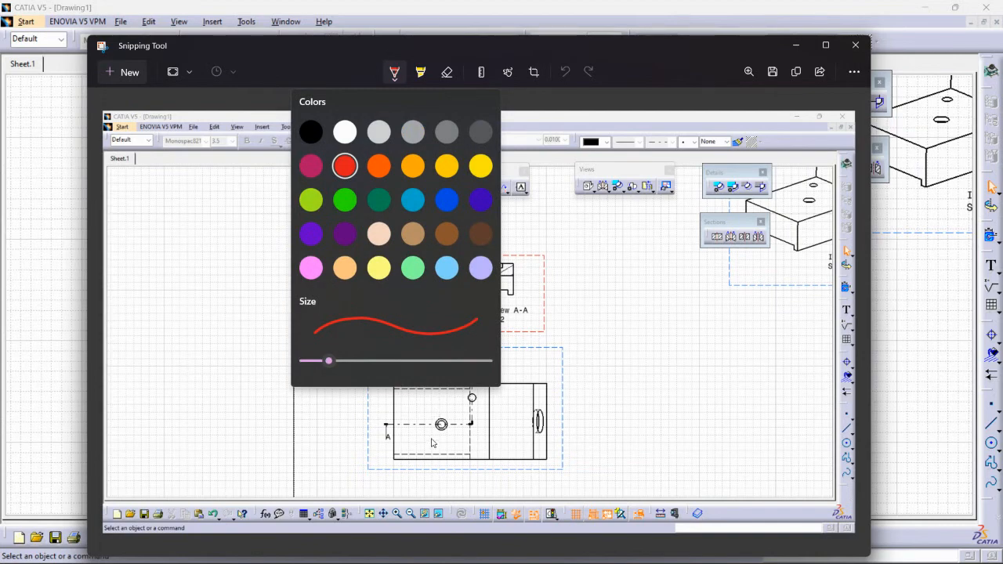
left_click(825, 45)
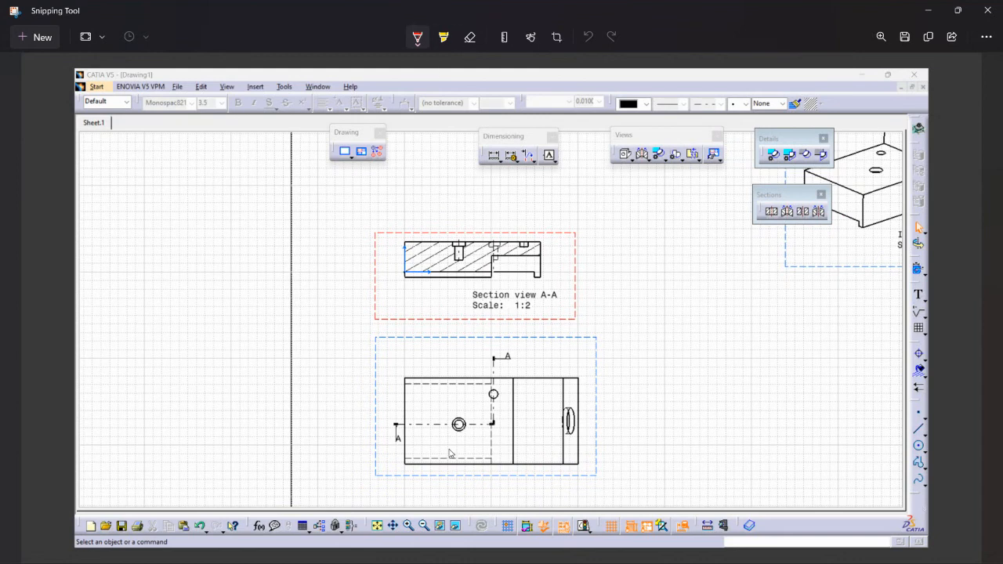
left_click_drag(492, 424, 491, 448)
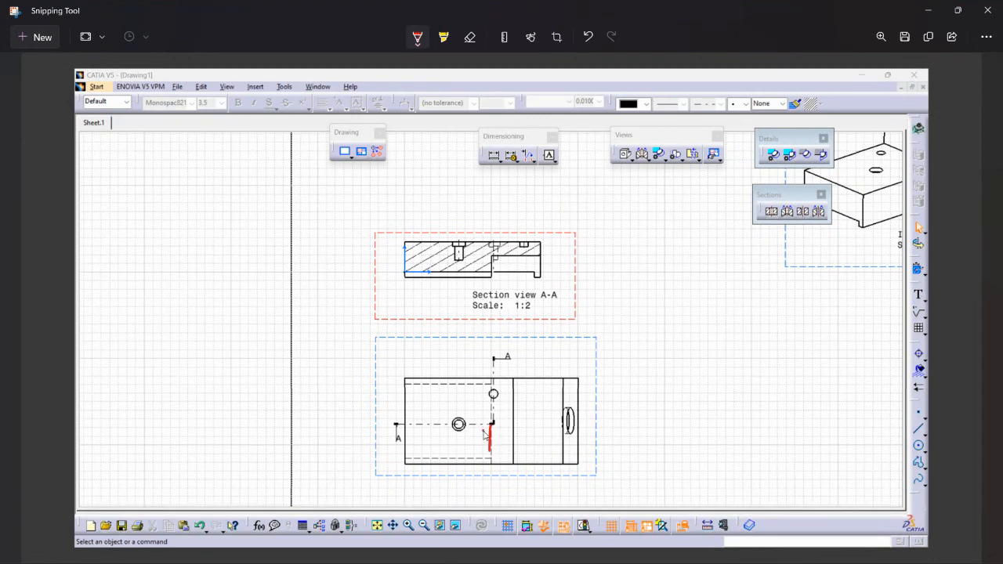
- Draw red upward arrows along the horizontal cutting line and mark the small hole in red in both the top view and section view
mouse_move(413, 426)
left_mouse_down()
mouse_move(411, 452)
mouse_move(410, 434)
mouse_move(440, 450)
mouse_move(447, 433)
left_mouse_up()
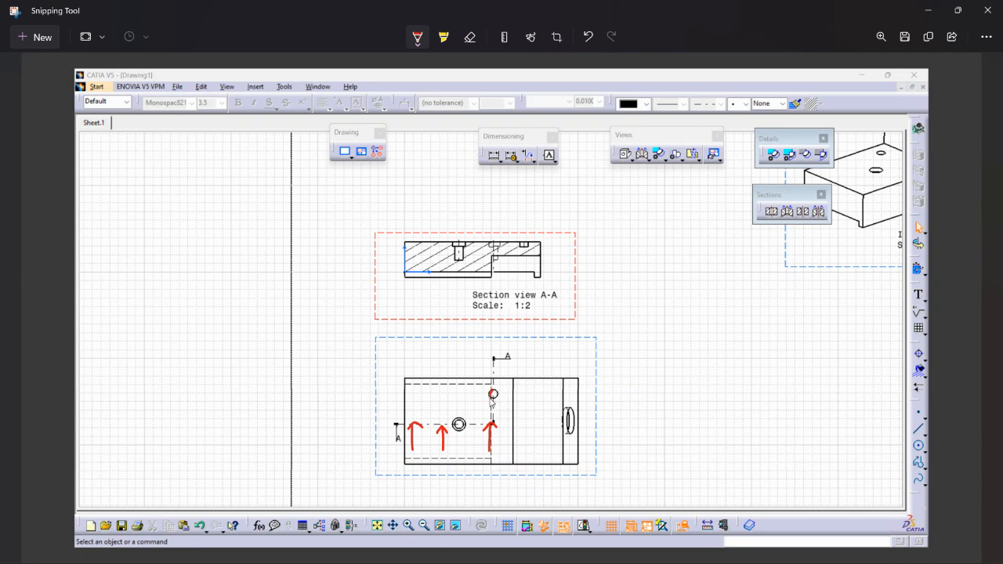
left_click_drag(492, 394, 492, 401)
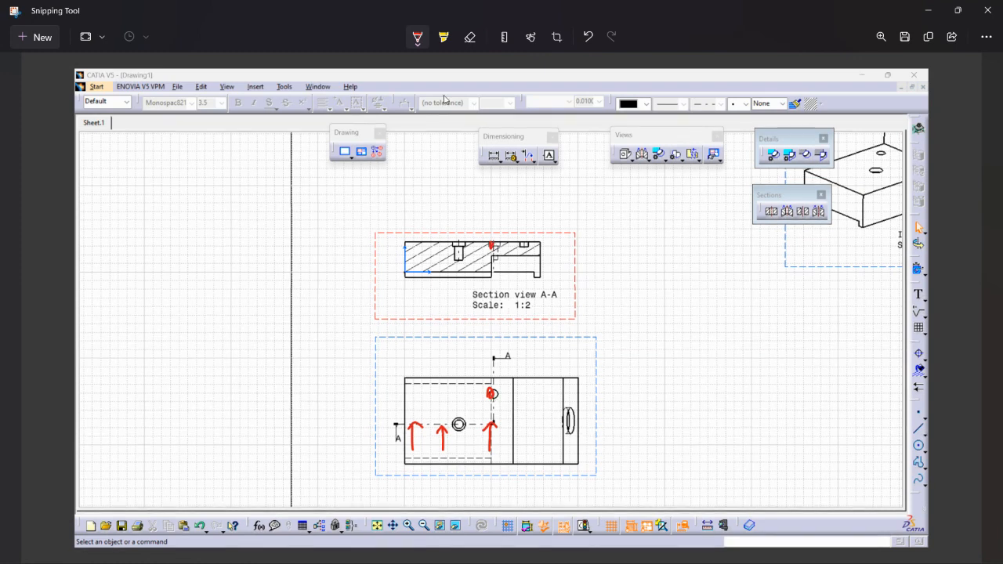
- Annotate in blue with leftward arrows at the vertical cutting line and marks for the double-circle hole in both views, and close the snip
left_click(419, 46)
left_click(469, 164)
mouse_move(494, 366)
left_mouse_down()
mouse_move(531, 365)
mouse_move(494, 364)
mouse_move(503, 370)
left_mouse_up()
mouse_move(493, 408)
left_mouse_down()
mouse_move(519, 407)
mouse_move(498, 413)
mouse_move(524, 424)
mouse_move(493, 424)
mouse_move(502, 432)
left_mouse_up()
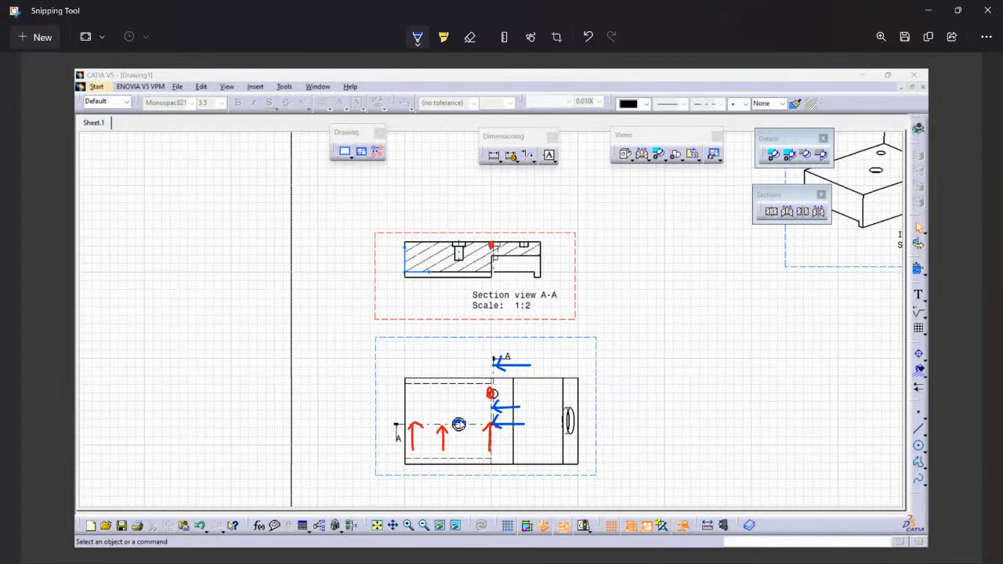
left_click_drag(496, 243, 496, 253)
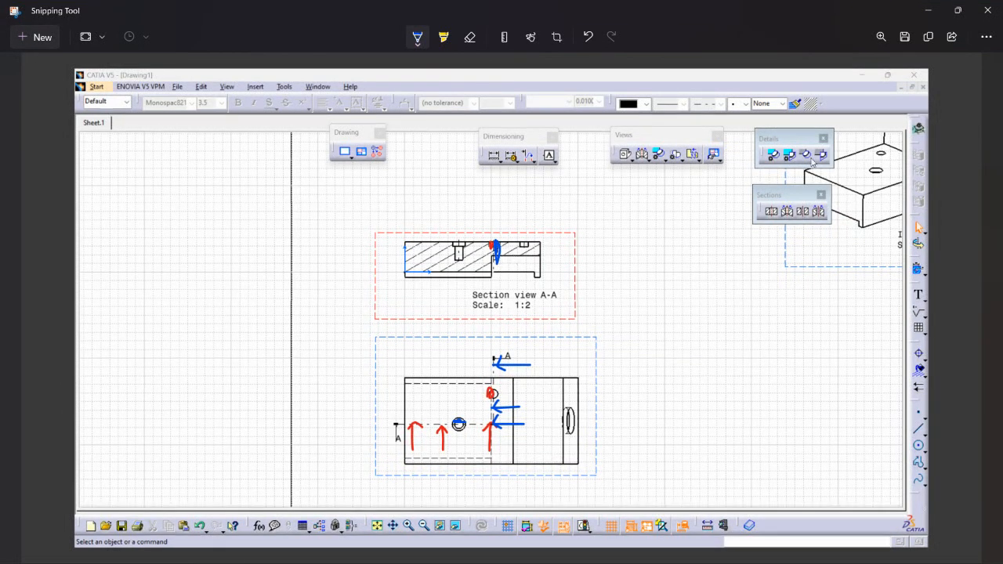
left_click(987, 11)
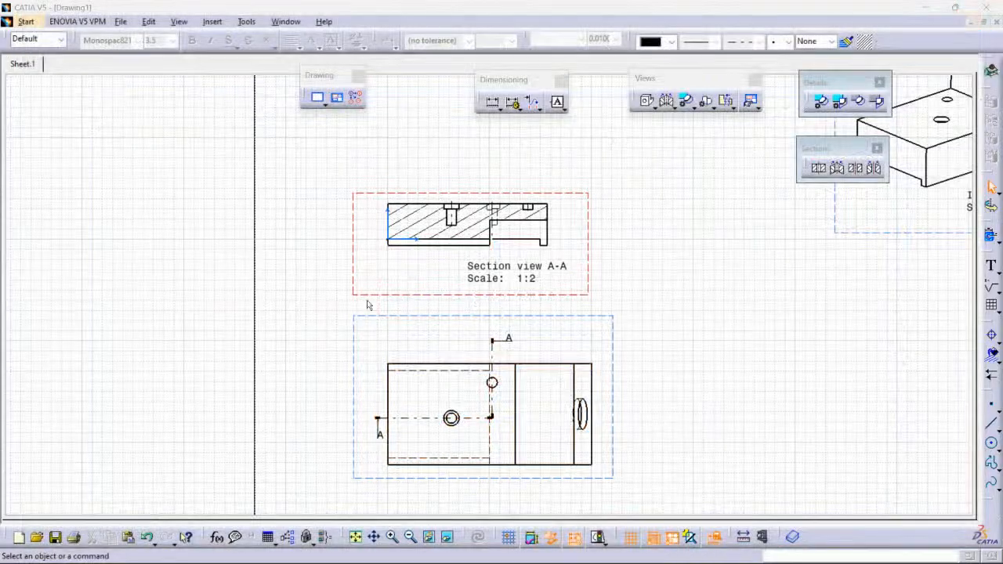
- Delete section view A-A above the top view
middle_click_drag(657, 385, 666, 363, "ctrl")
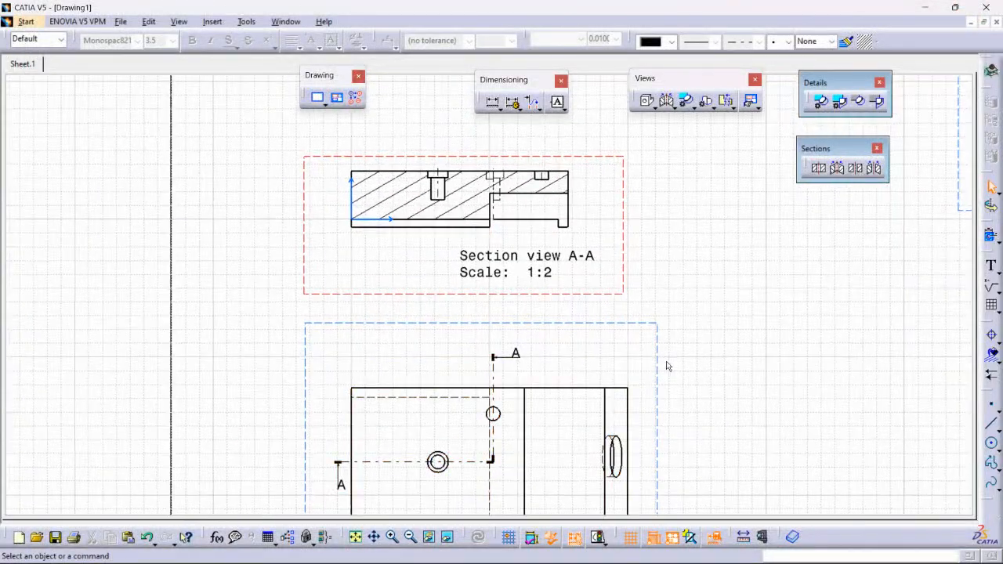
left_click(625, 216)
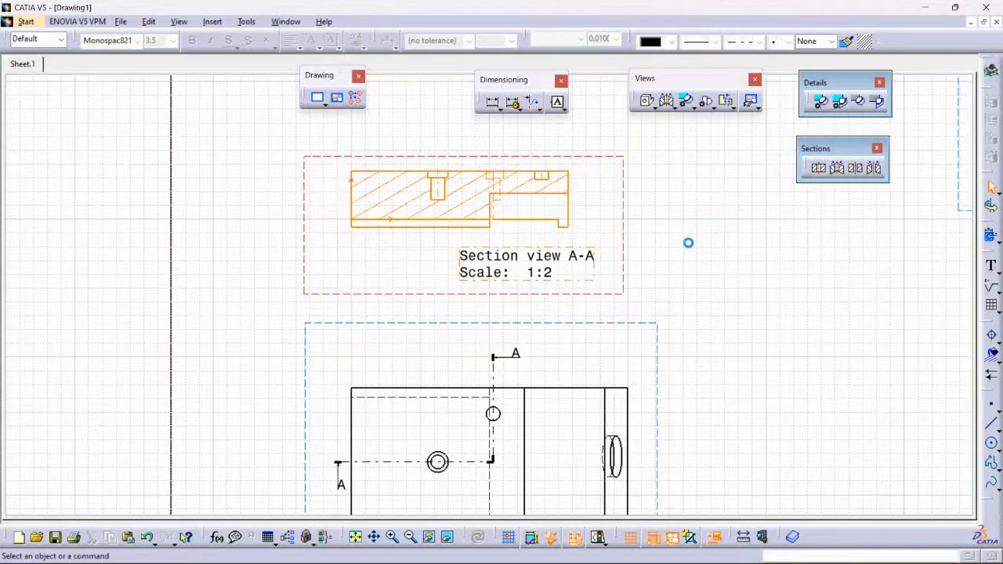
key("Delete")
- Make the top view the active view
mouse_move(619, 316)
middle_mouse_down()
mouse_move(614, 258)
mouse_move(624, 294)
middle_mouse_up()
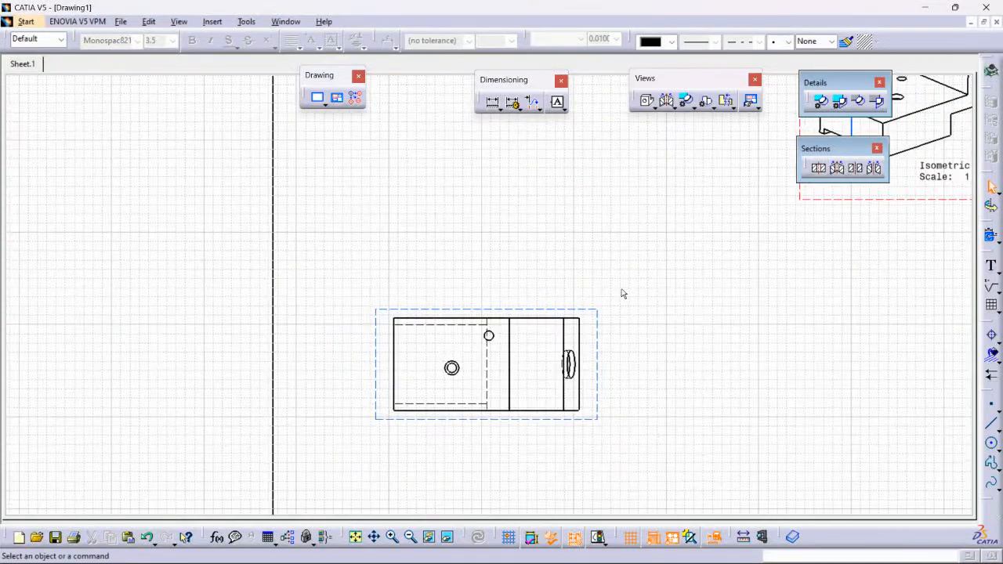
mouse_move(643, 389)
middle_mouse_down("ctrl")
mouse_move(662, 312)
mouse_move(667, 217)
mouse_move(653, 290)
middle_mouse_up("ctrl")
left_click(619, 287)
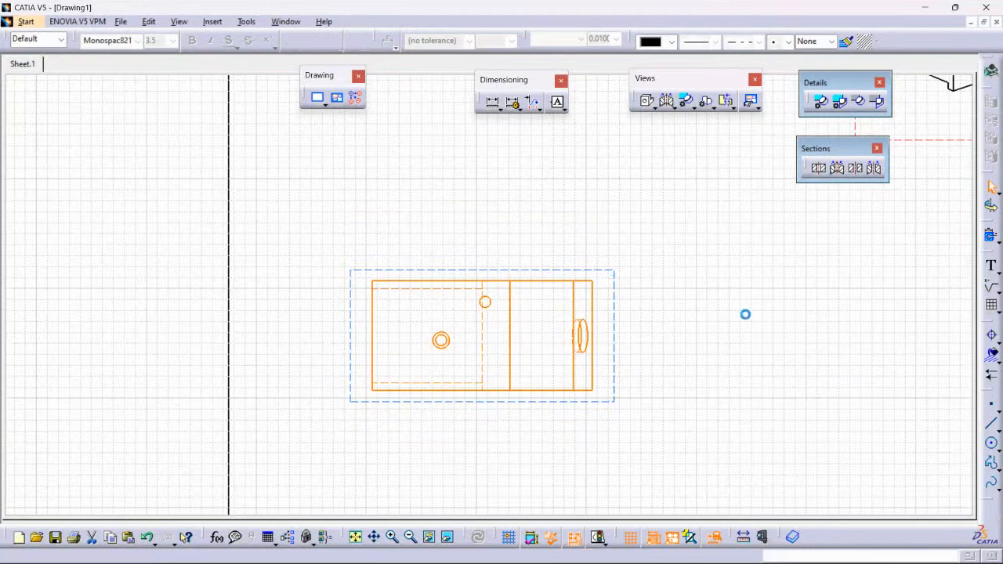
- Sketch an aligned-section cutting line horizontally through the double-circle hole, stepping up between the holes and continuing horizontally through the small hole
left_click(837, 175)
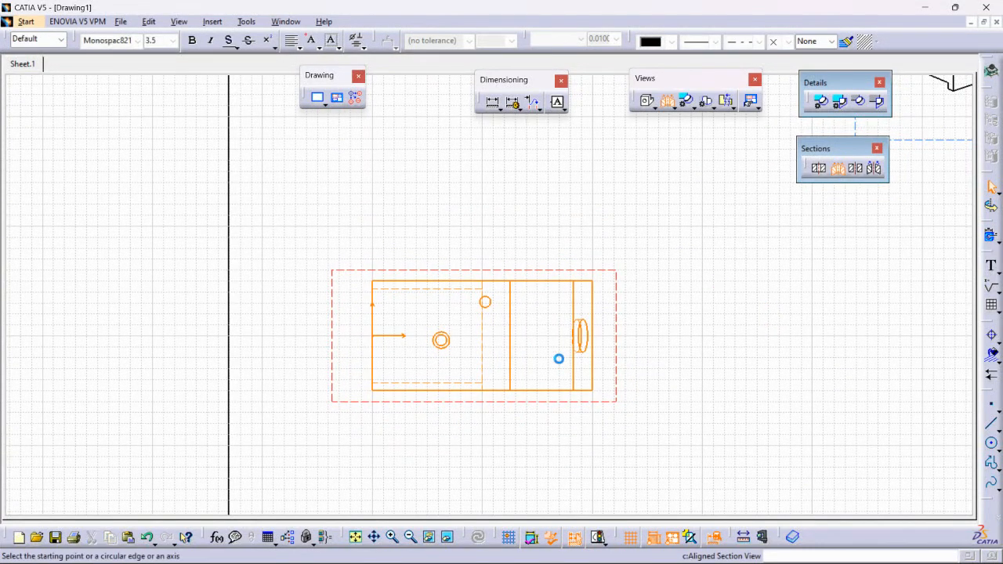
mouse_move(437, 365)
middle_mouse_down("ctrl")
mouse_move(430, 340)
mouse_move(514, 311)
middle_mouse_up("ctrl")
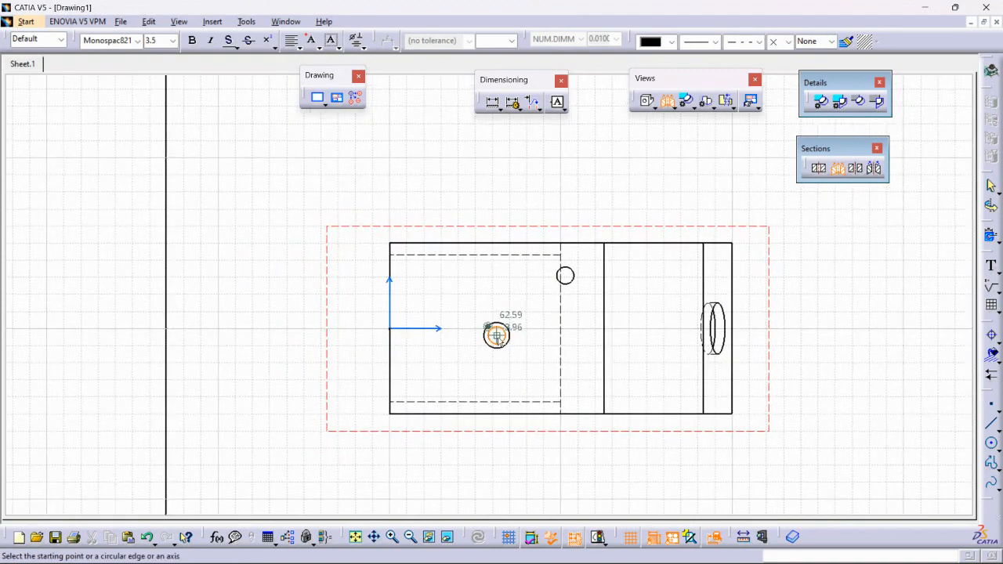
left_click(370, 334)
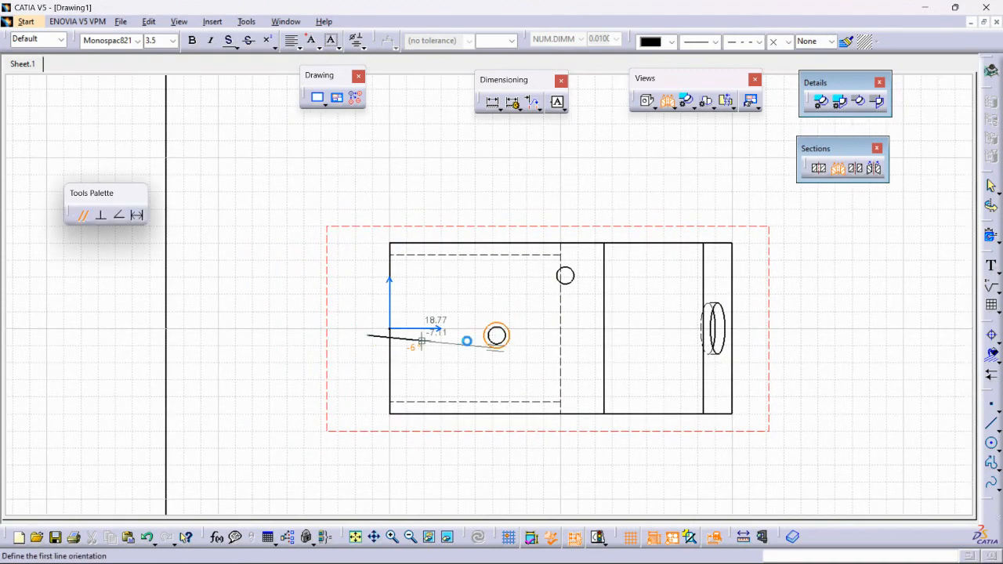
left_click(530, 335)
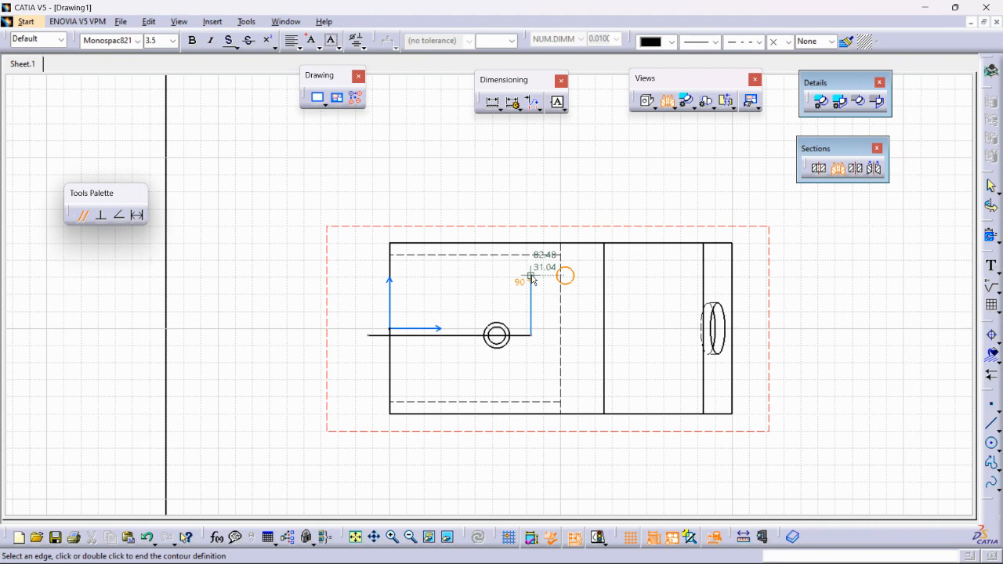
left_click(532, 277)
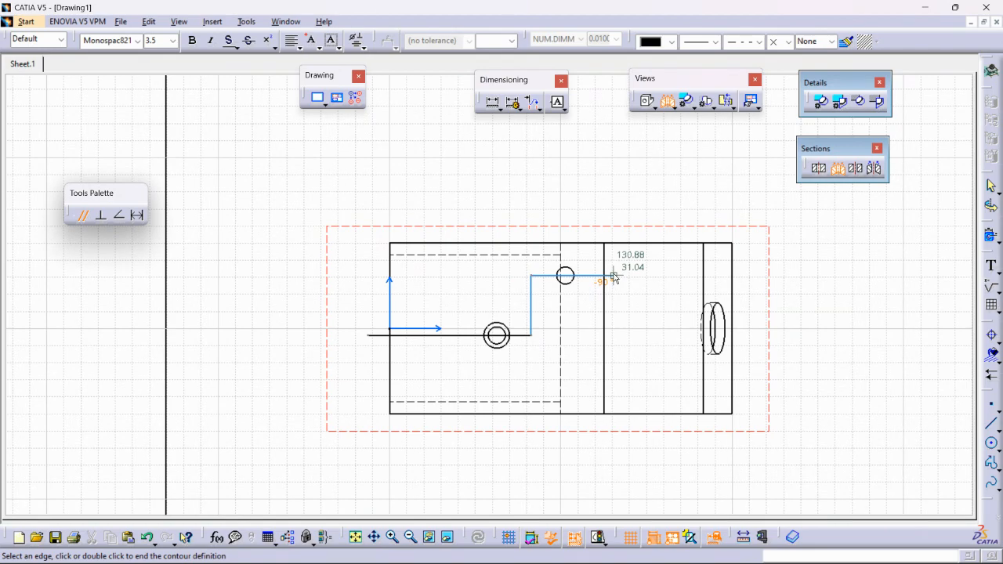
double_click(614, 275)
- Place the aligned section view directly above the top view
middle_click_drag(589, 242, 597, 295, "ctrl")
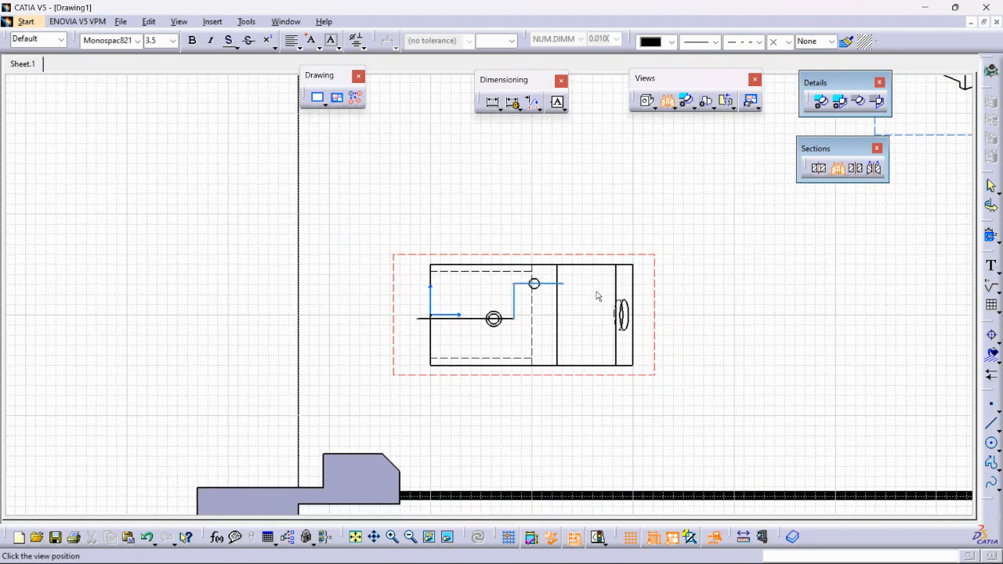
middle_click_drag(574, 209, 575, 271)
left_click(566, 234)
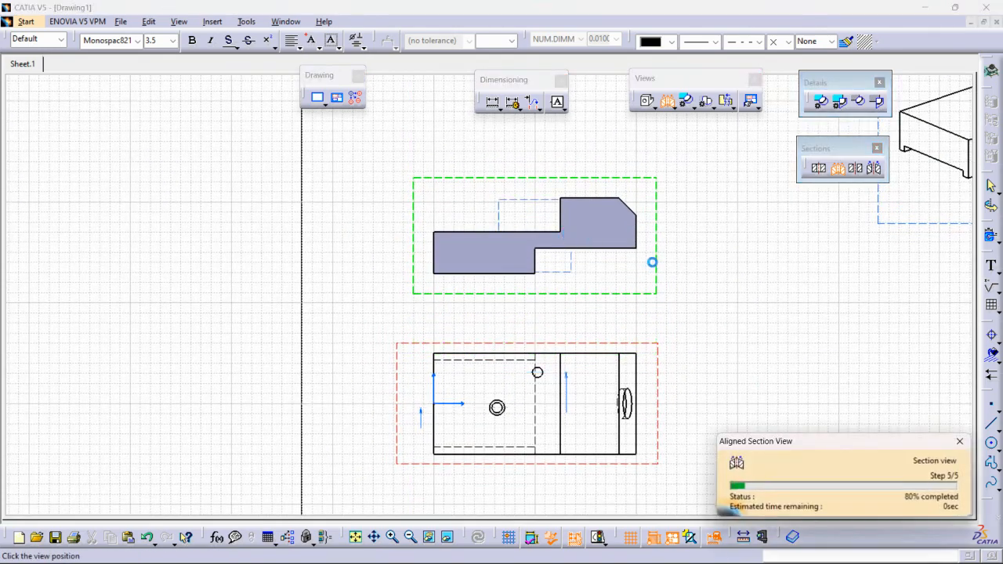
- Compare section view A-A with its horizontally stepped cutting line in the top view, and delete the section view
mouse_move(688, 273)
middle_mouse_down("ctrl")
mouse_move(687, 241)
mouse_move(703, 277)
mouse_move(651, 314)
mouse_move(657, 343)
mouse_move(651, 282)
mouse_move(638, 316)
mouse_move(634, 289)
mouse_move(638, 327)
middle_mouse_up("ctrl")
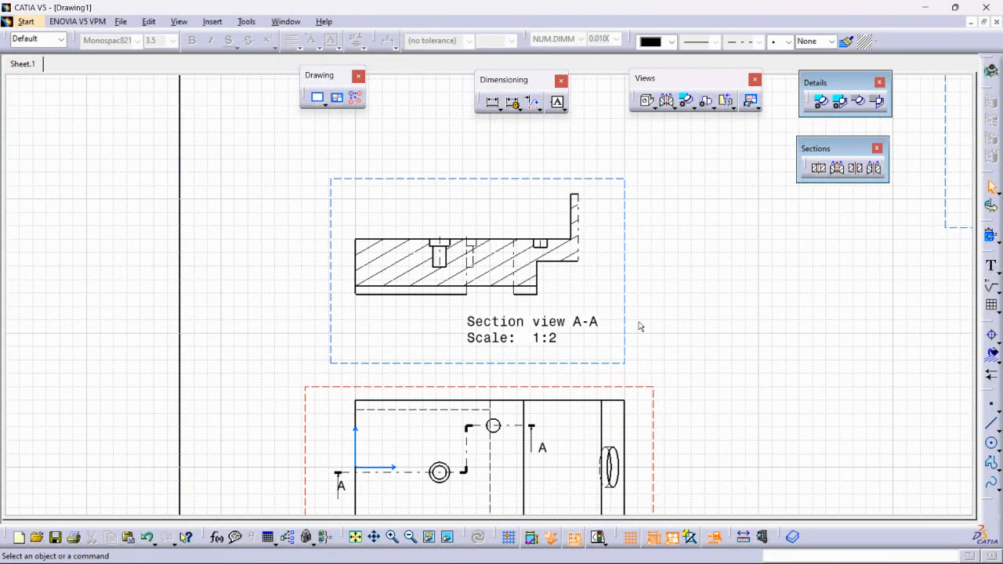
mouse_move(587, 313)
middle_mouse_down("ctrl")
mouse_move(575, 358)
mouse_move(530, 326)
mouse_move(521, 391)
middle_mouse_up("ctrl")
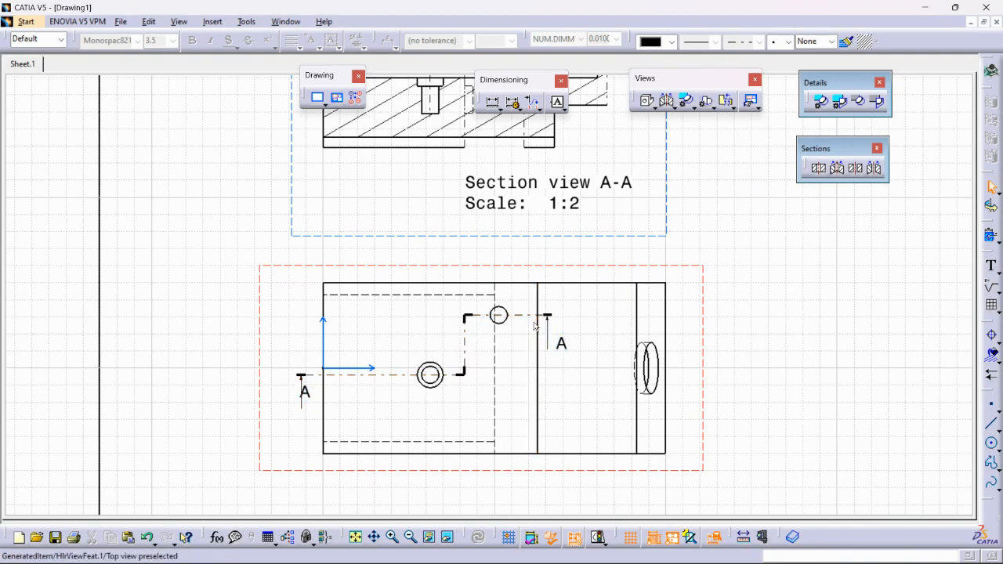
mouse_move(535, 307)
middle_mouse_down()
mouse_move(556, 335)
mouse_move(537, 374)
mouse_move(540, 347)
mouse_move(542, 366)
mouse_move(539, 357)
middle_mouse_up()
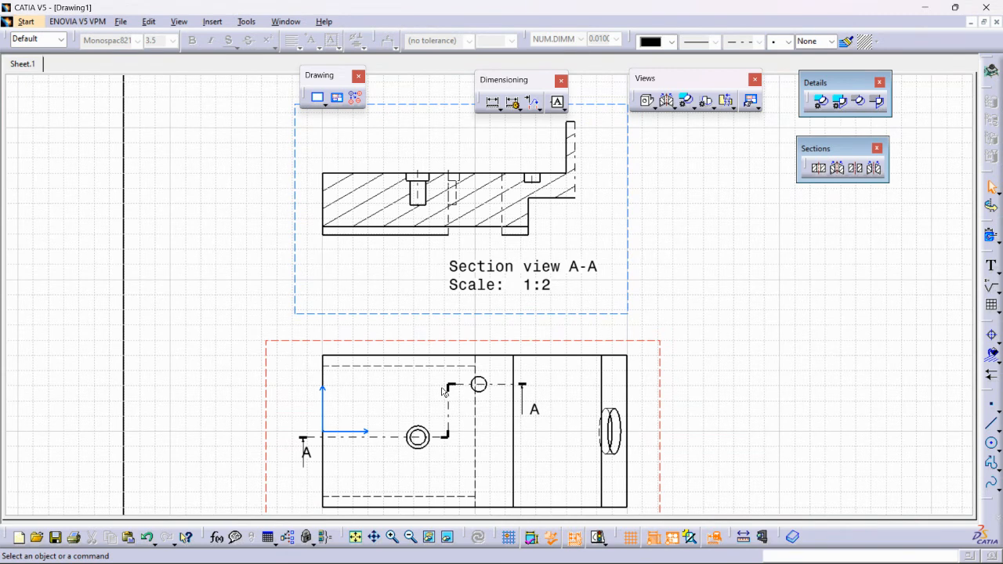
double_click(630, 199)
key("Delete")
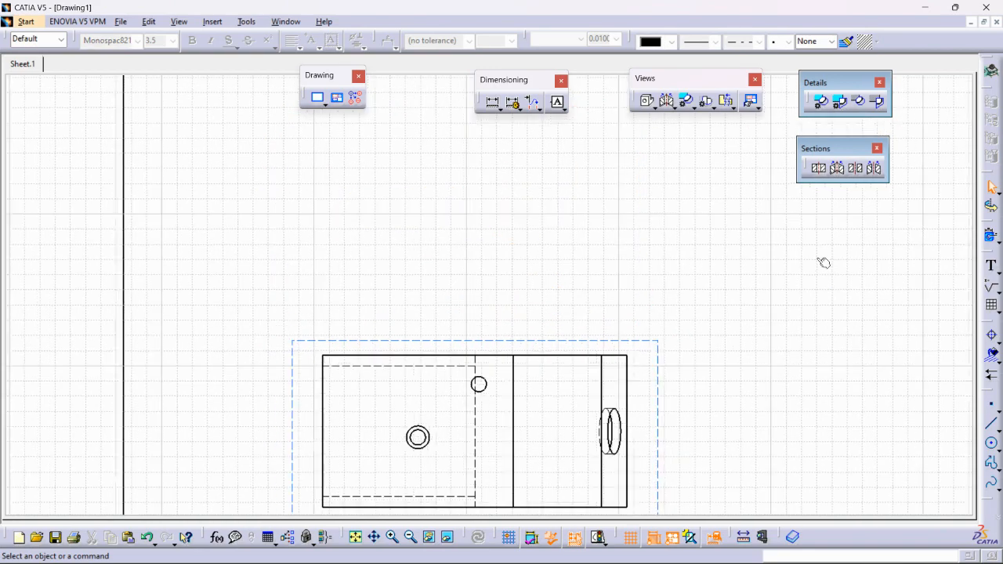
- Make the top view active again for a new aligned section
mouse_move(473, 298)
middle_mouse_down()
mouse_move(463, 296)
mouse_move(473, 317)
middle_mouse_up()
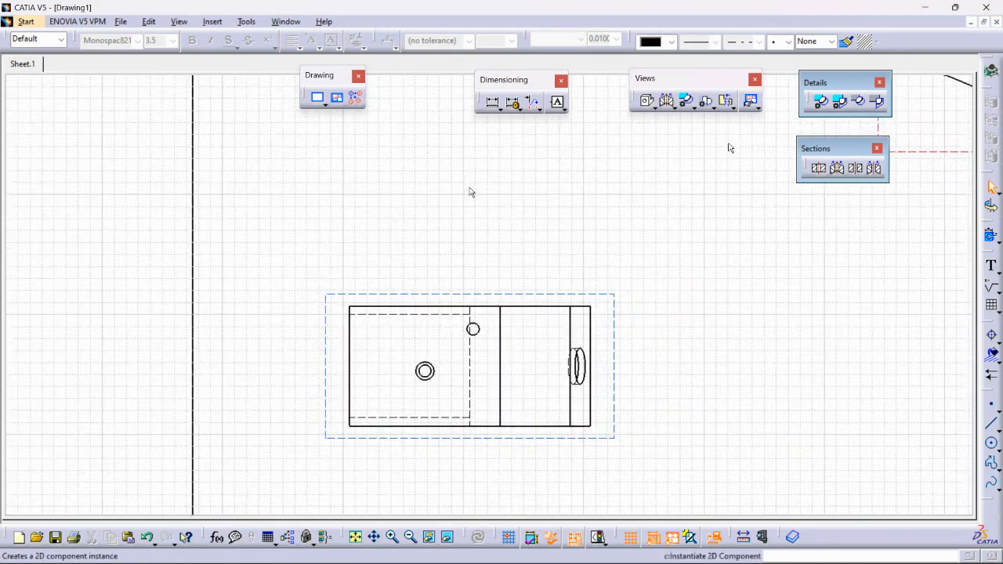
left_click(838, 168)
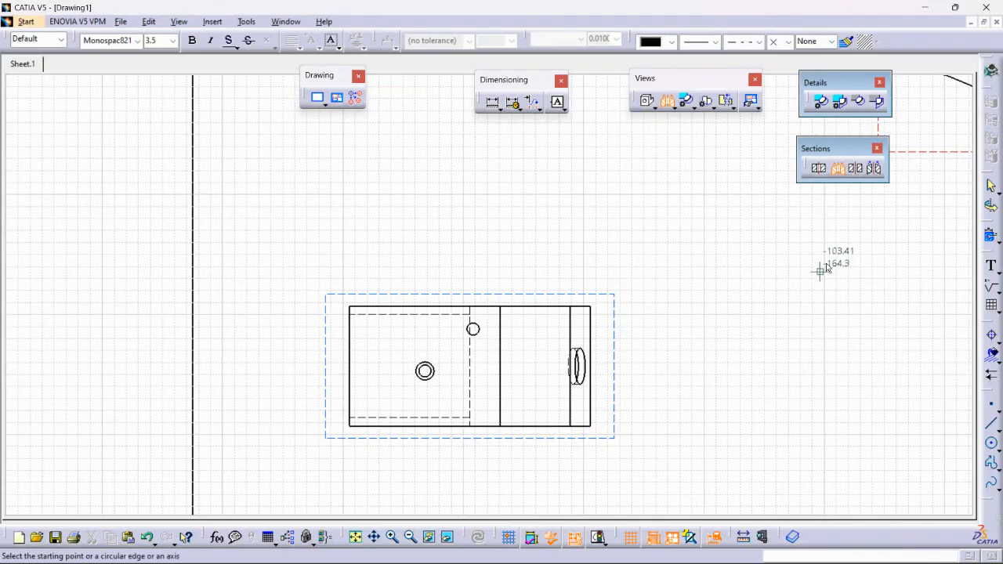
left_click(838, 167)
mouse_move(772, 287)
middle_mouse_down()
mouse_move(768, 347)
mouse_move(663, 379)
mouse_move(619, 164)
middle_mouse_up()
middle_click_drag(577, 298, 587, 224, "ctrl")
double_click(381, 417)
mouse_move(502, 344)
middle_mouse_down("ctrl")
mouse_move(513, 293)
mouse_move(616, 304)
mouse_move(728, 293)
middle_mouse_up("ctrl")
middle_click_drag(698, 383, 738, 439)
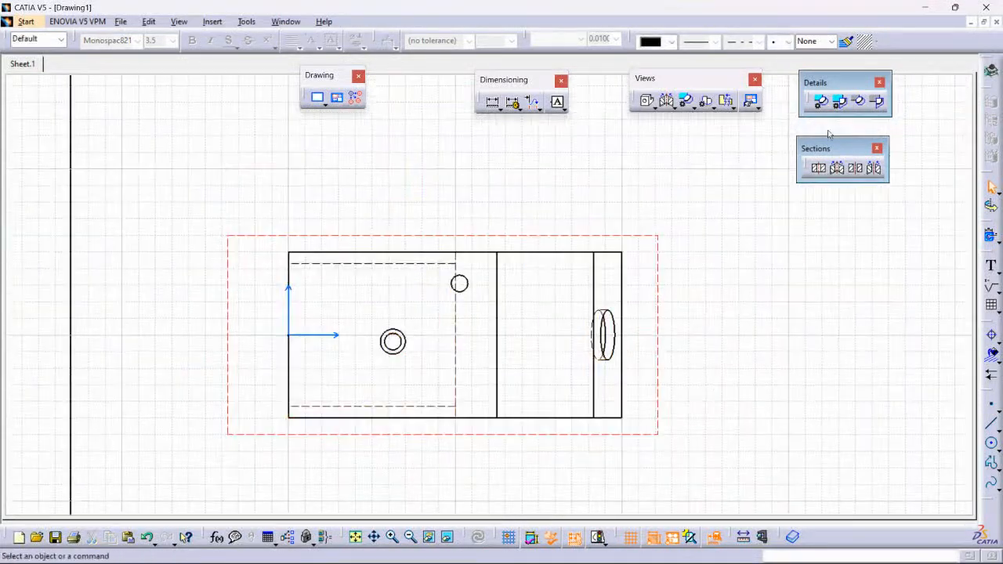
- Sketch an aligned-section cutting line vertically through the double-circle hole, stepping right between the holes and continuing vertically through the small hole
left_click(838, 169)
left_click(396, 343)
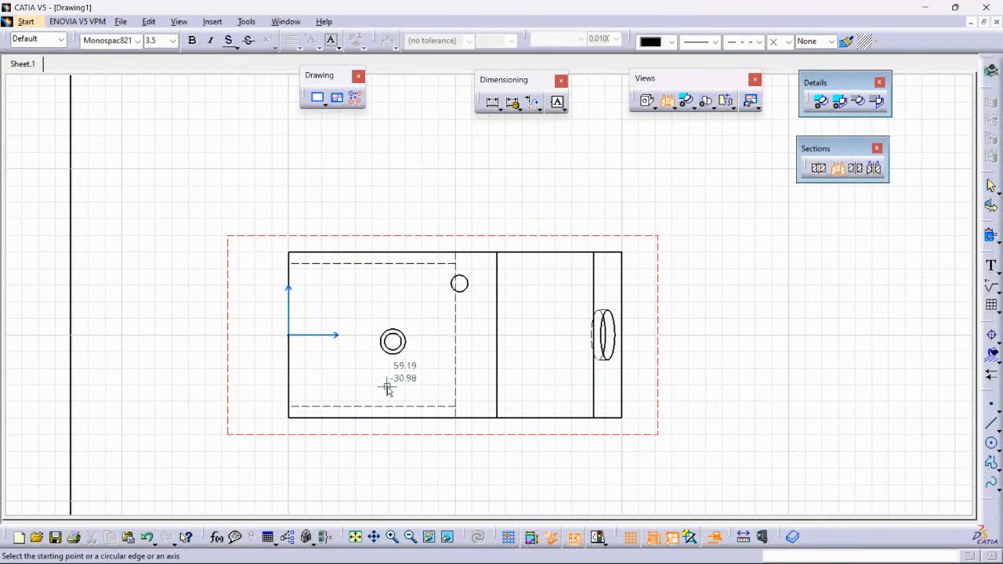
left_click(393, 453)
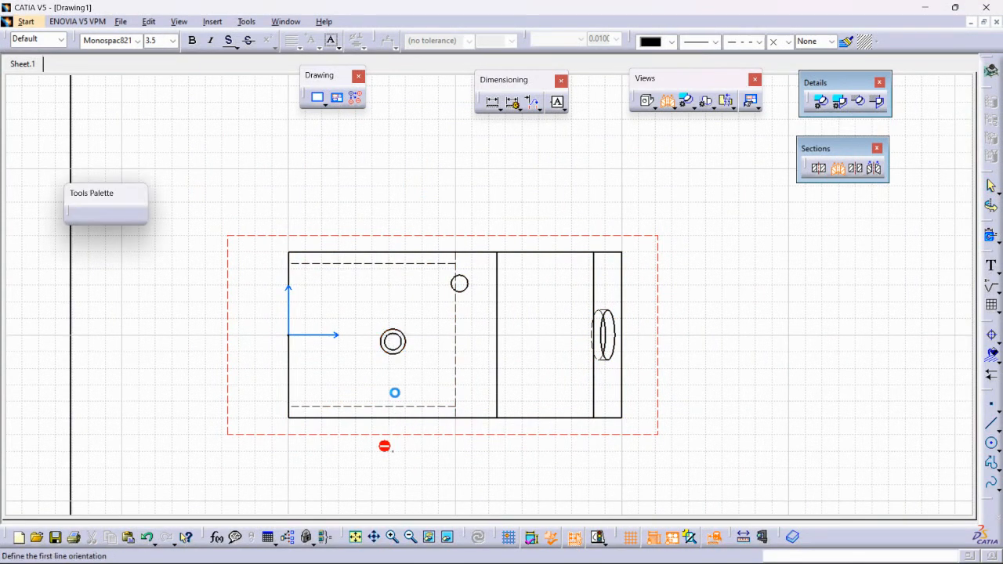
left_click(393, 315)
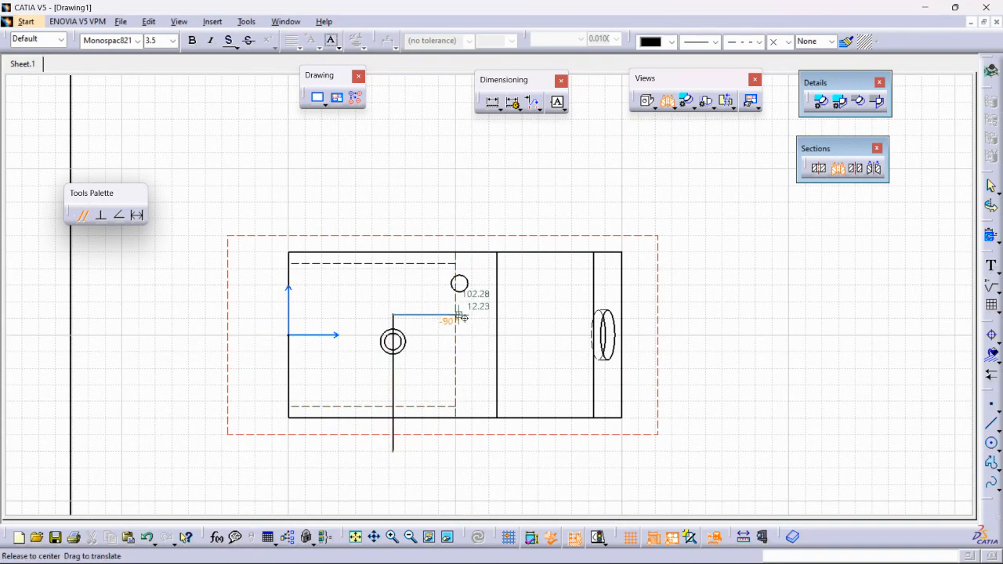
middle_click_drag(462, 315, 473, 250)
middle_click_drag(430, 307, 448, 346)
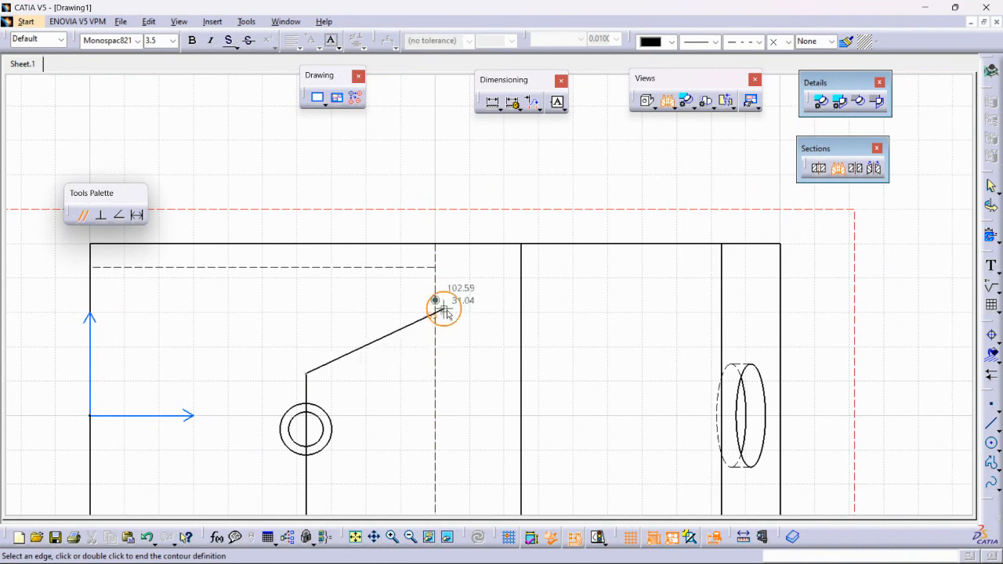
left_click(443, 374)
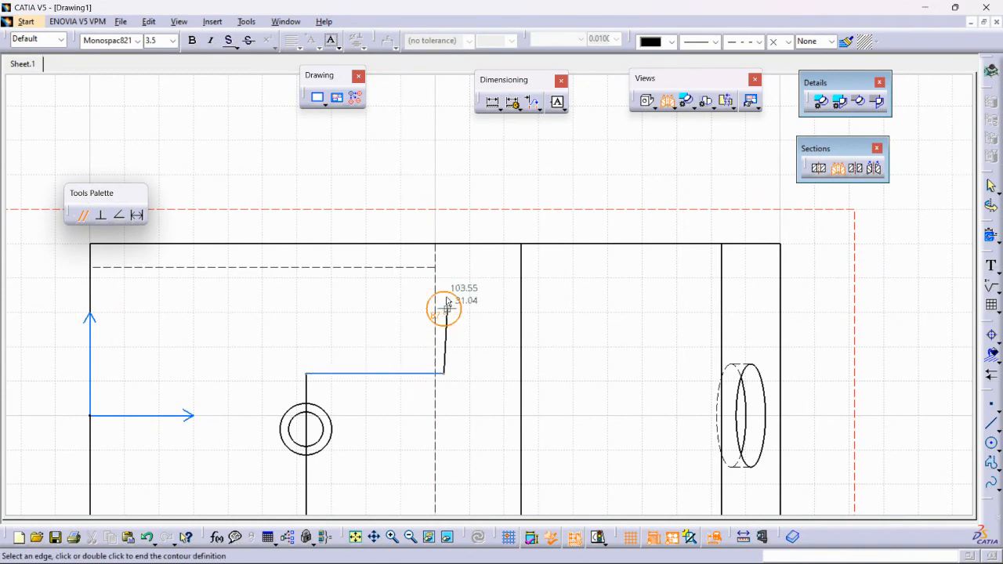
double_click(444, 162)
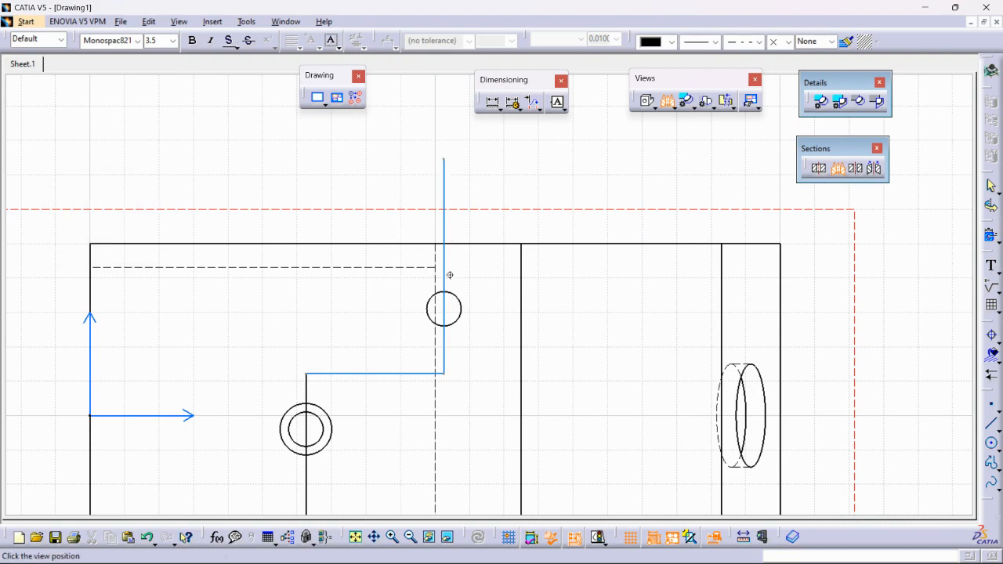
- Place the aligned section view to the right of the top view and frame both views
scroll(458, 314, "down", 3)
left_click(813, 336)
mouse_move(862, 357)
middle_mouse_down()
mouse_move(717, 356)
mouse_move(743, 318)
mouse_move(495, 325)
mouse_move(494, 354)
mouse_move(492, 337)
middle_mouse_up()
mouse_move(427, 380)
middle_mouse_down()
mouse_move(500, 374)
mouse_move(504, 385)
mouse_move(526, 375)
middle_mouse_up()
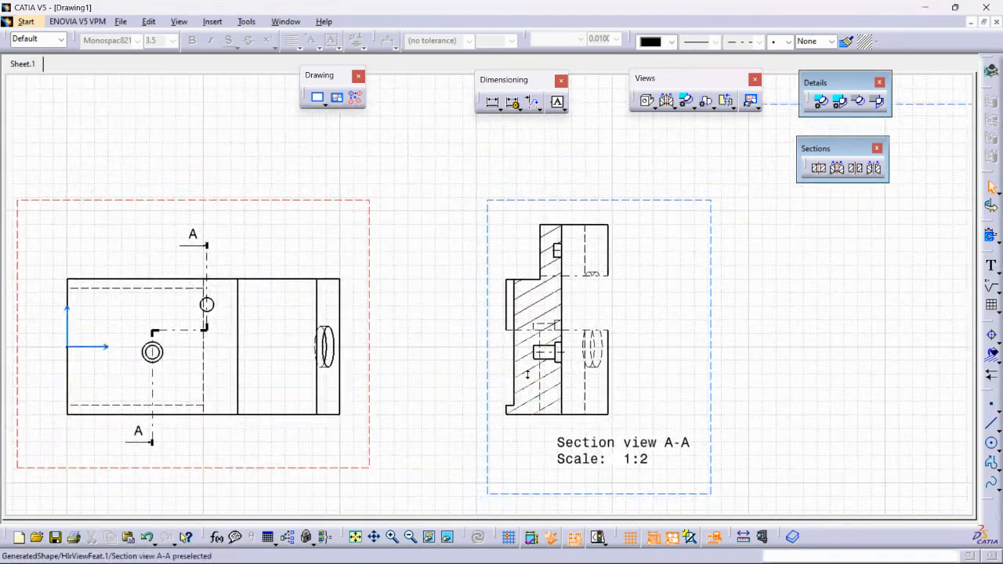
- Turn off the display of hidden lines in section view A-A beside the top view
right_click(712, 213)
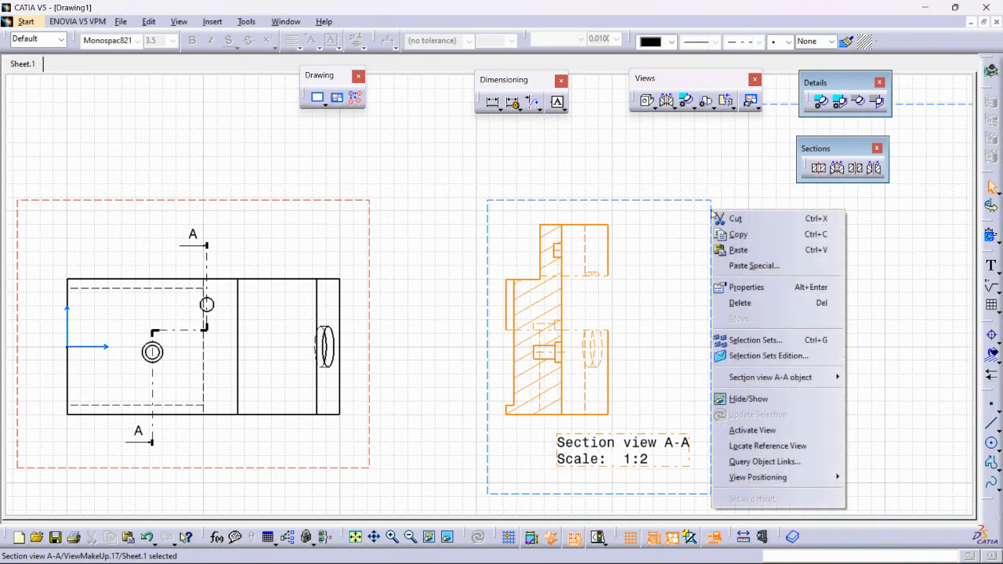
left_click(758, 288)
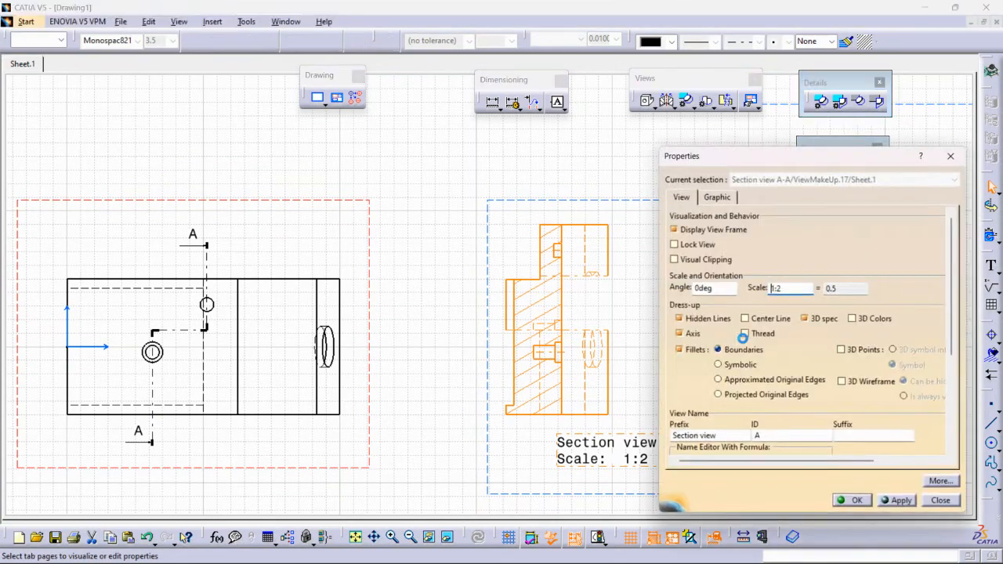
left_click(708, 321)
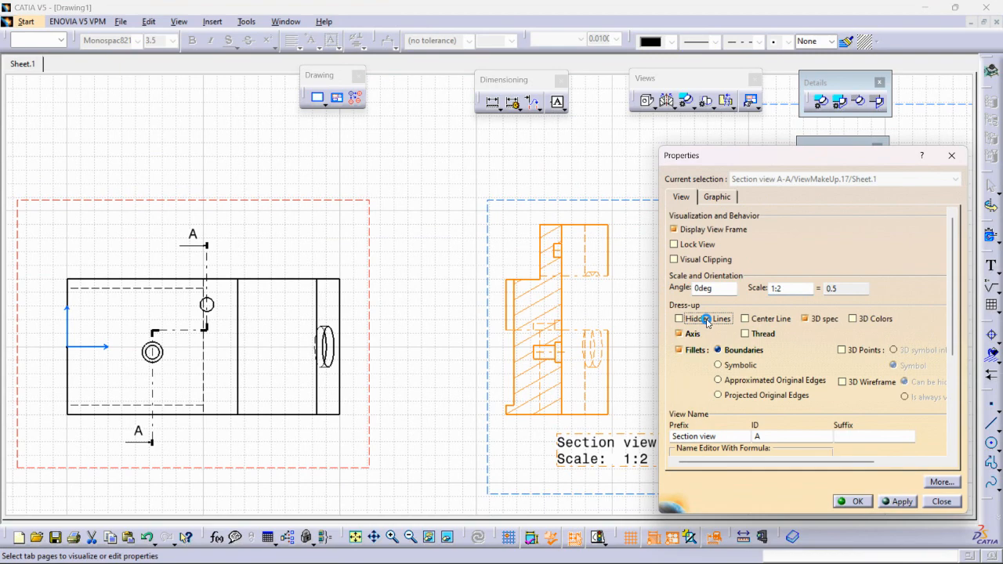
left_click(898, 501)
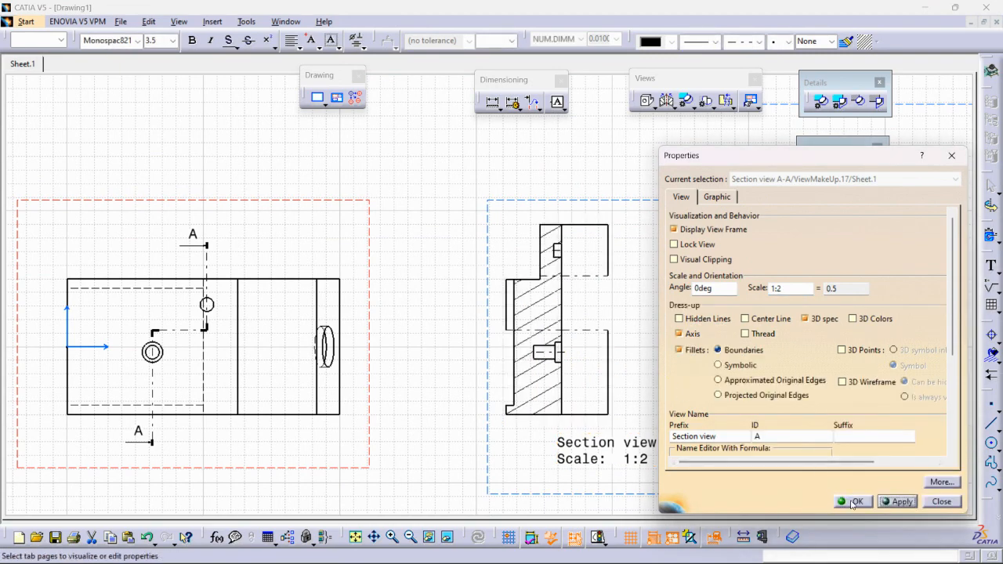
left_click(852, 502)
scroll(658, 314, "down", 1)
mouse_move(650, 353)
middle_mouse_down()
mouse_move(627, 353)
mouse_move(650, 391)
mouse_move(646, 381)
middle_mouse_up()
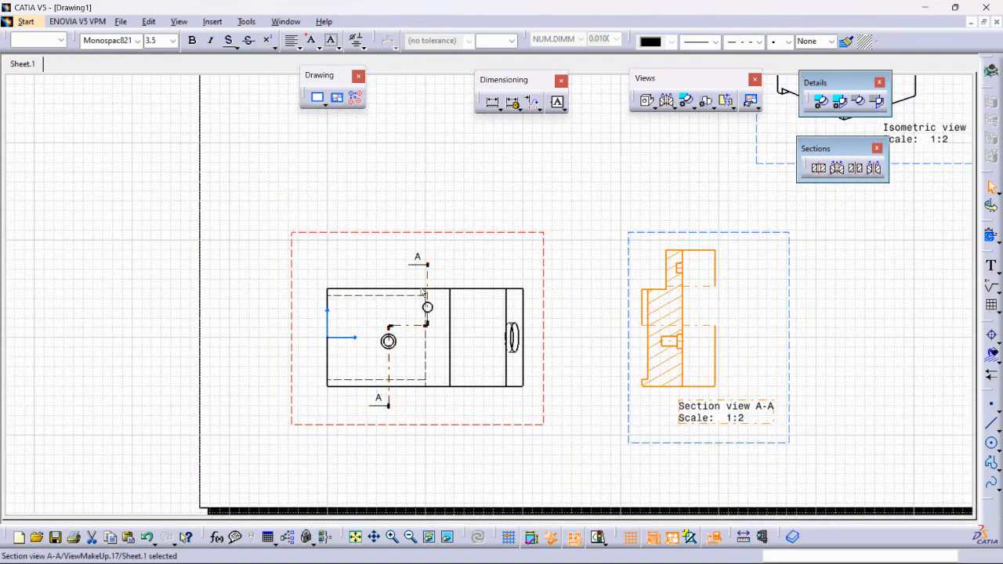
- Move the section view A-A label left so it sits beneath the sectioned part
mouse_move(426, 358)
middle_mouse_down("ctrl")
mouse_move(519, 327)
mouse_move(462, 365)
middle_mouse_up("ctrl")
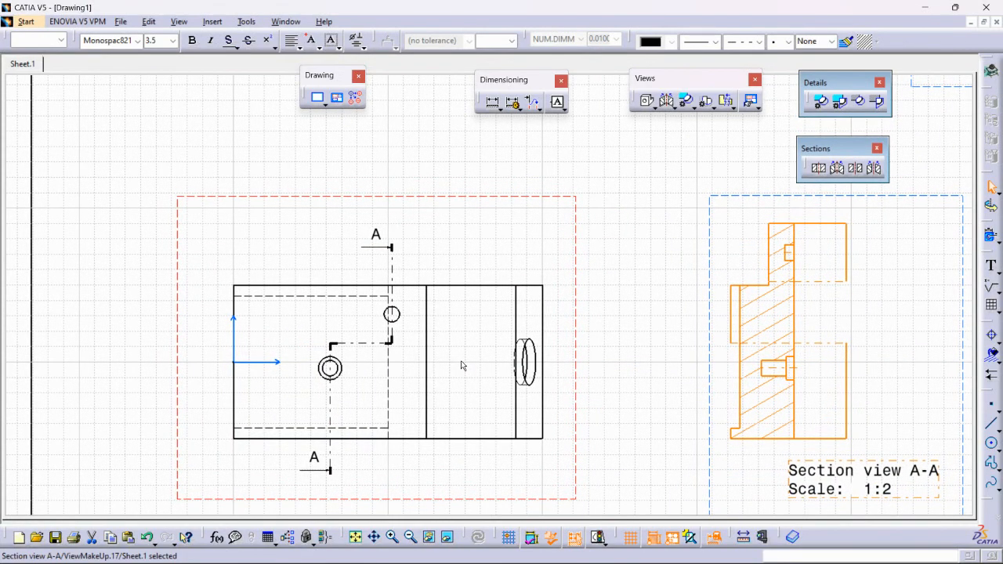
middle_click_drag(634, 297, 594, 419, "ctrl")
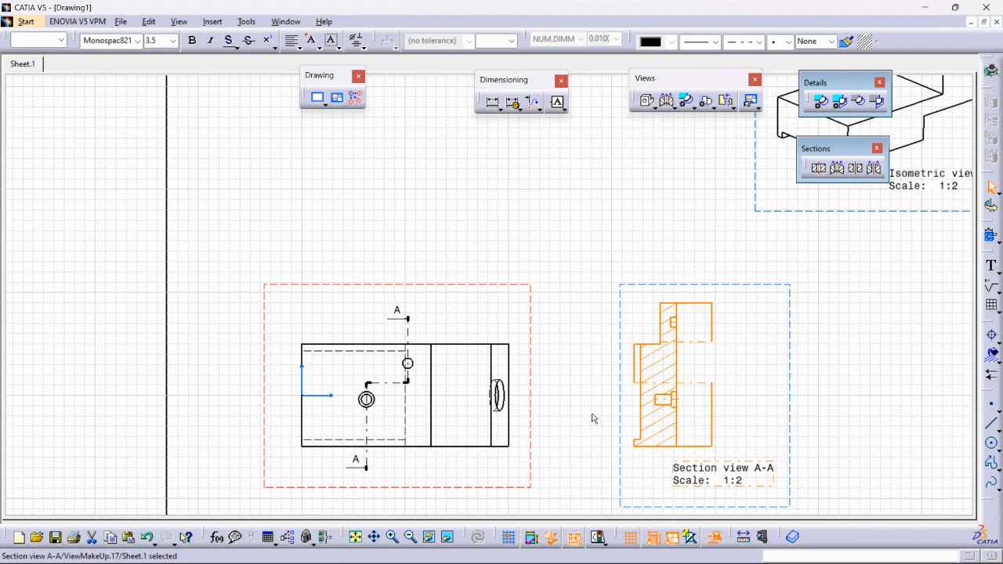
mouse_move(722, 429)
middle_mouse_down()
mouse_move(682, 405)
mouse_move(678, 376)
mouse_move(502, 410)
middle_mouse_up()
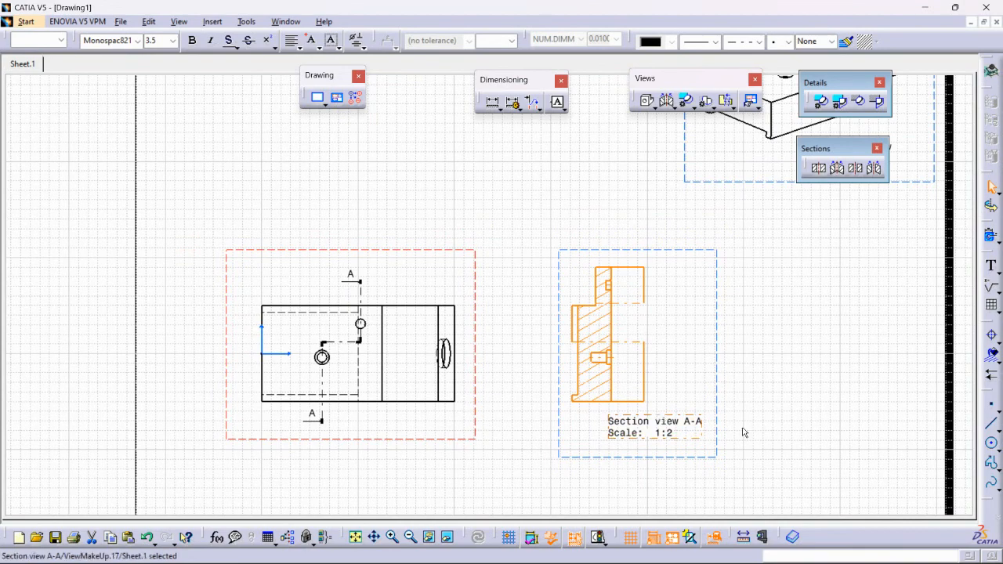
left_click_drag(671, 415, 639, 420)
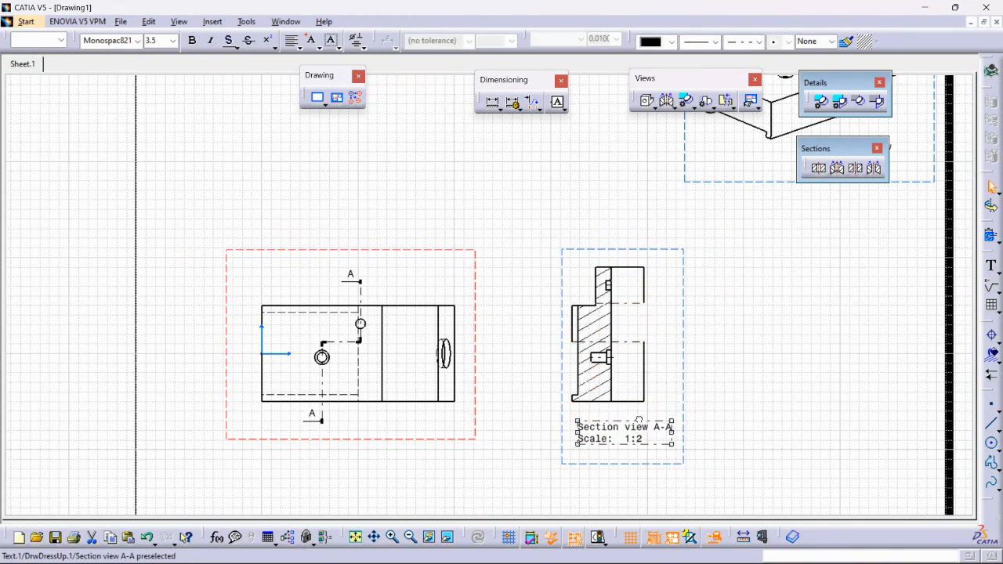
- Close the floating Sections command set and float the Details command set above the sheet
mouse_move(800, 399)
middle_mouse_down()
mouse_move(768, 434)
mouse_move(363, 283)
middle_mouse_up()
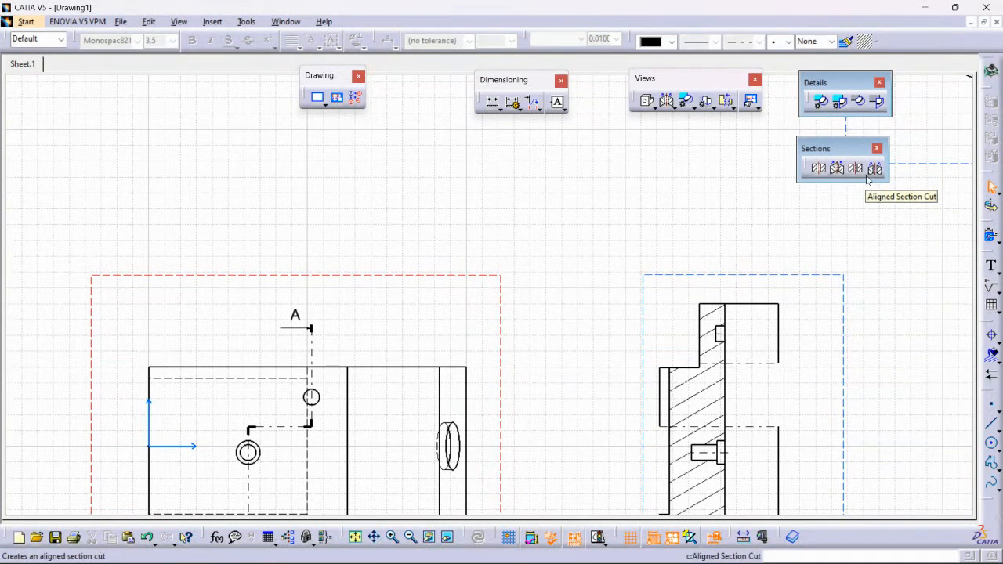
mouse_move(419, 332)
middle_mouse_down()
mouse_move(446, 268)
mouse_move(489, 230)
middle_mouse_up()
middle_click_drag(515, 267, 483, 379)
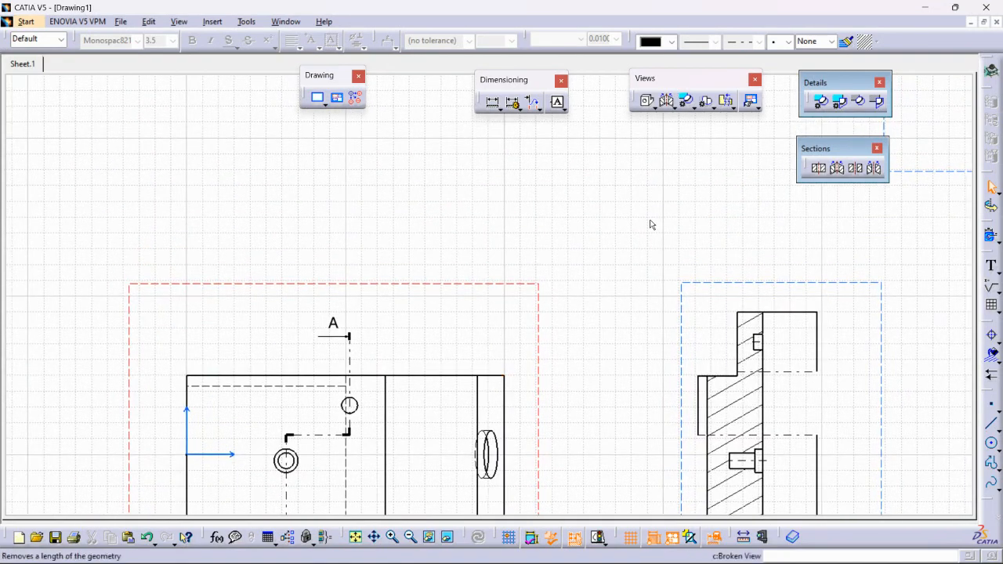
left_click(693, 107)
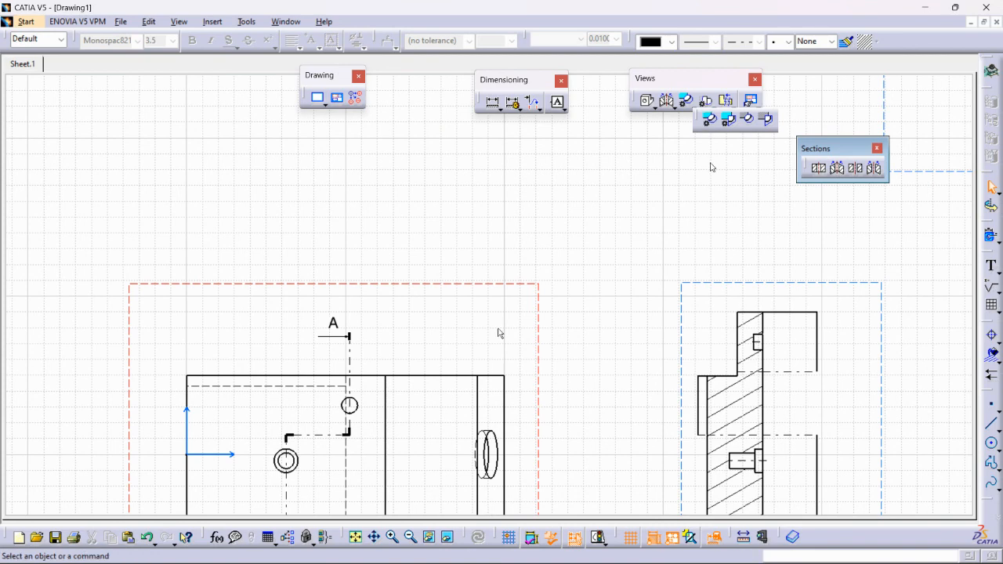
left_click(877, 148)
left_click(692, 107)
left_click_drag(696, 116, 856, 94)
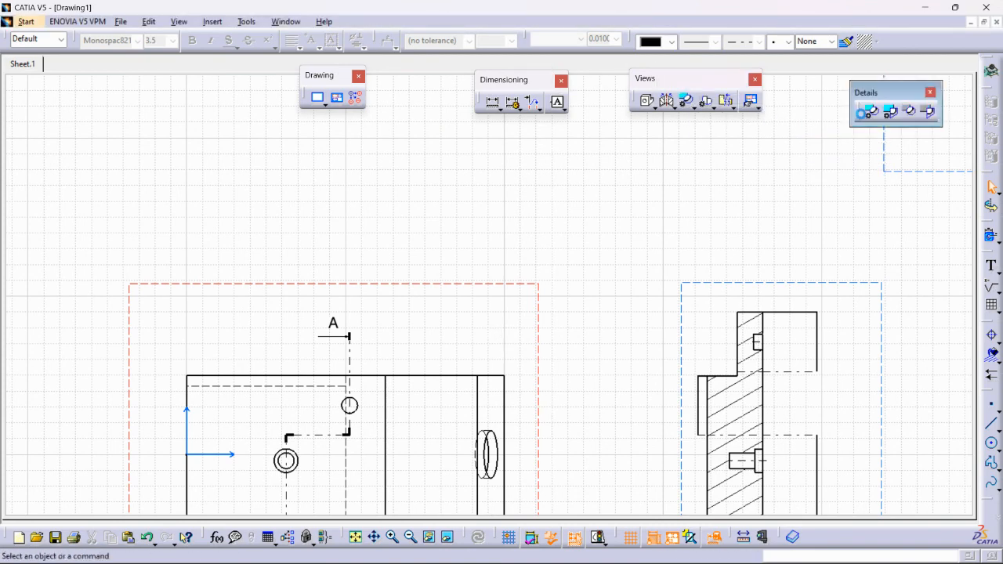
left_click(872, 118)
scroll(392, 345, "down", 3)
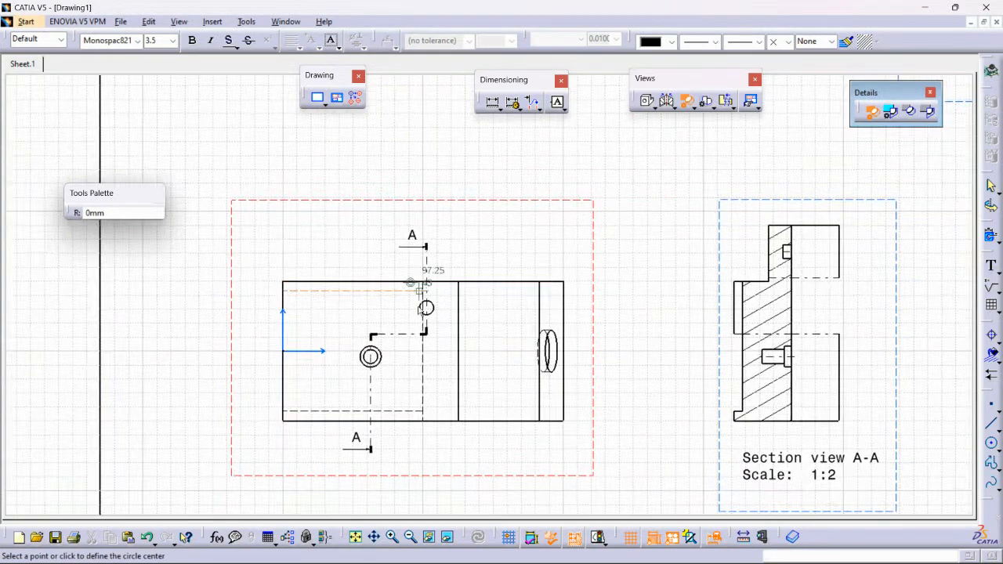
scroll(391, 351, "up", 3)
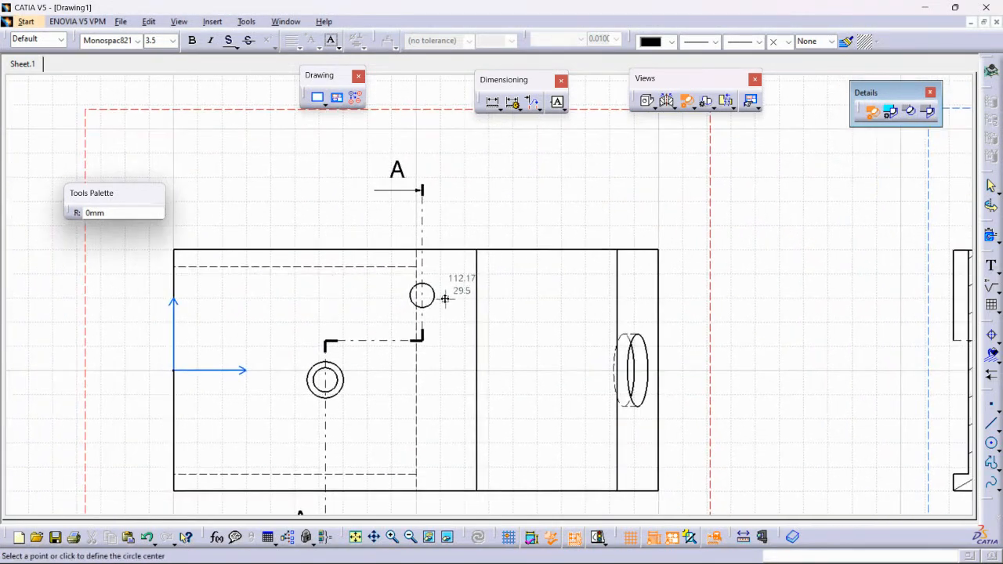
scroll(480, 298, "down", 4)
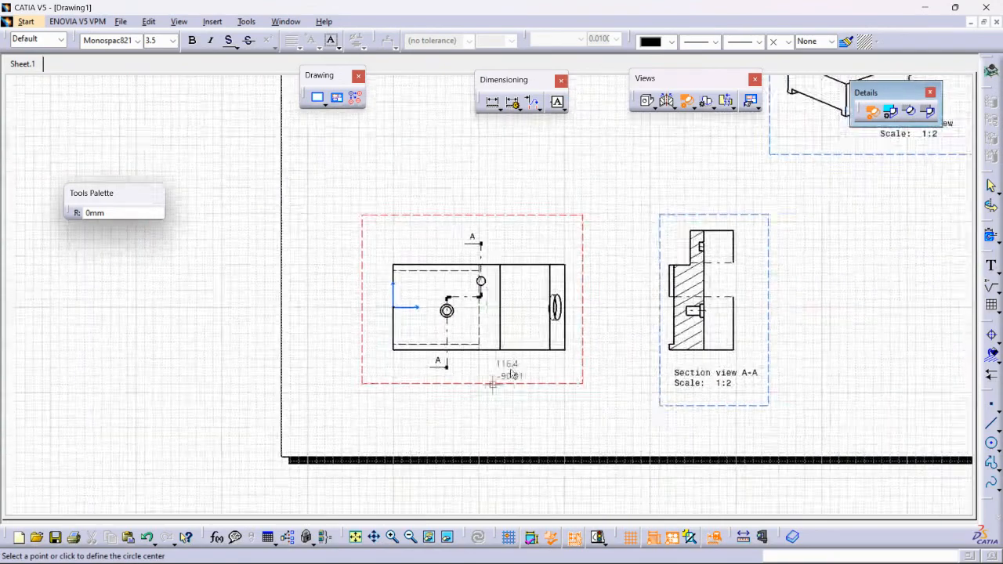
key("Escape")
- Create a projection view directly above the top view and make it the active view
middle_click_drag(571, 341, 547, 449)
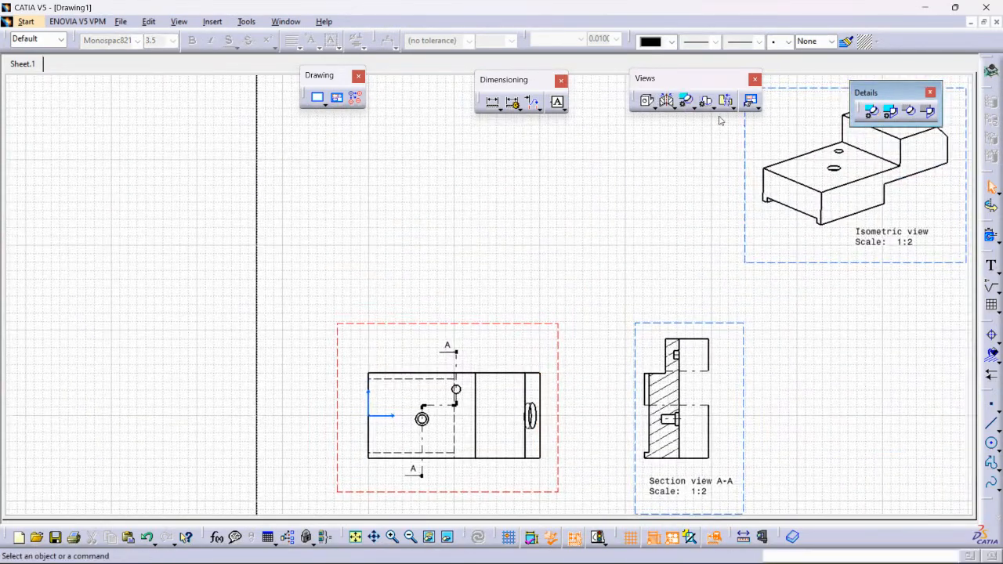
left_click(654, 109)
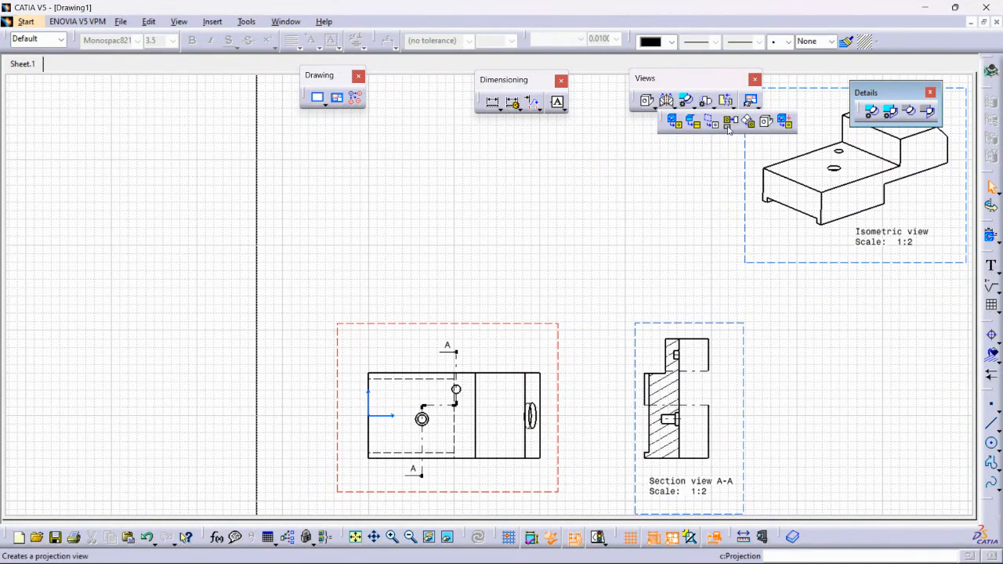
left_click(734, 124)
middle_click_drag(474, 210, 483, 263)
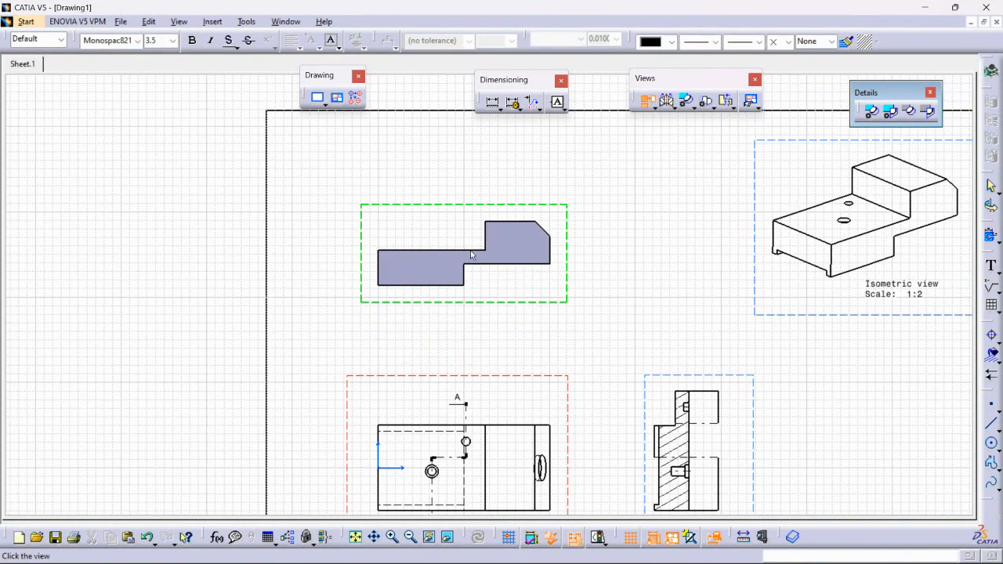
left_click(484, 240)
middle_click_drag(614, 267, 657, 236)
double_click(652, 232)
middle_click_drag(681, 293, 709, 312)
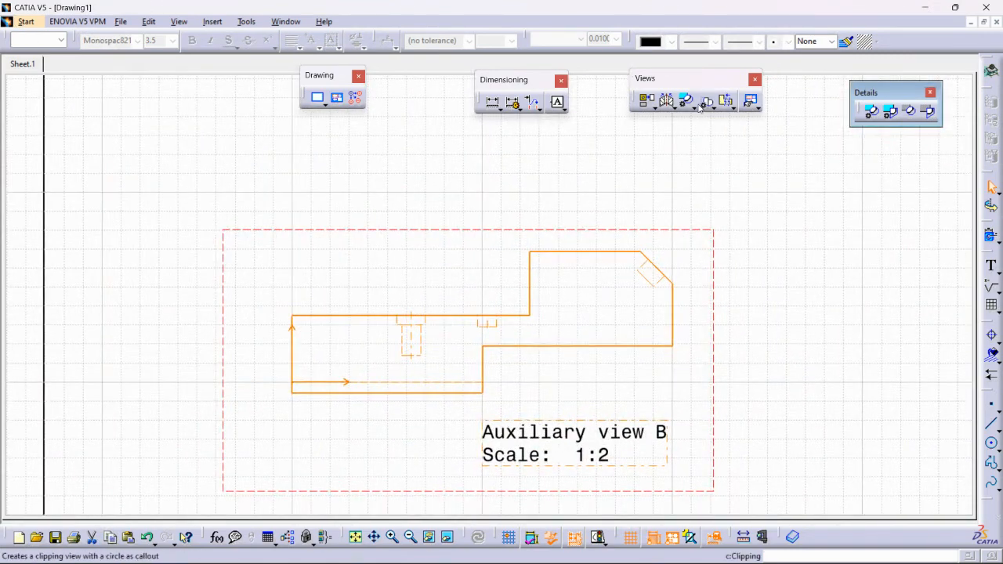
- Create a circular detail view of the counterbored hole, with a radius of about 18.7 mm, and place it right of auxiliary view B
left_click(872, 112)
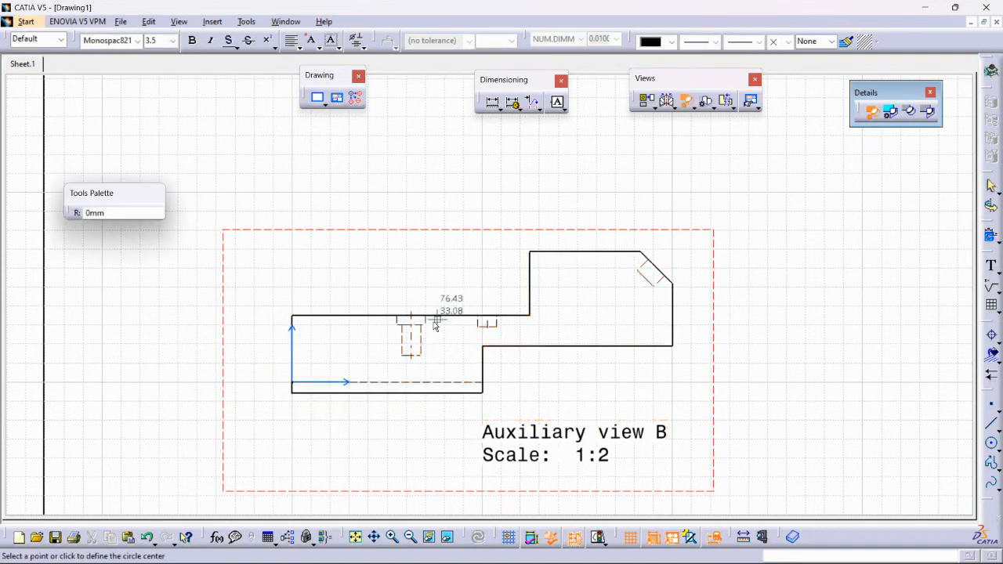
left_click(410, 335)
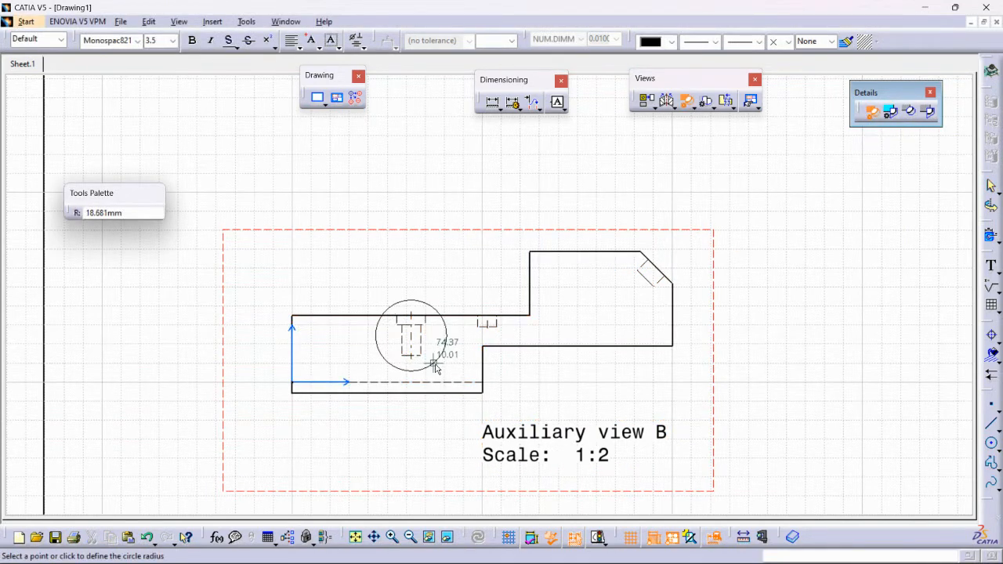
left_click(434, 366)
mouse_move(501, 300)
middle_mouse_down()
mouse_move(493, 286)
mouse_move(371, 315)
mouse_move(384, 354)
middle_mouse_up()
left_click(627, 259)
mouse_move(647, 320)
middle_mouse_down()
mouse_move(607, 377)
mouse_move(616, 312)
mouse_move(497, 334)
mouse_move(520, 353)
mouse_move(666, 383)
middle_mouse_up()
mouse_move(468, 400)
middle_mouse_down()
mouse_move(477, 377)
mouse_move(582, 315)
middle_mouse_up()
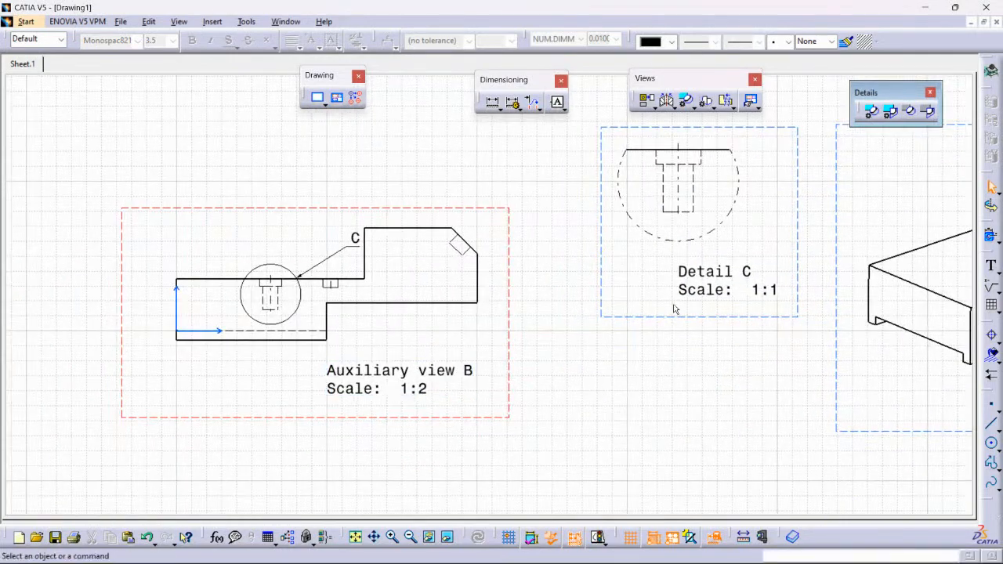
middle_click_drag(717, 284, 517, 368)
mouse_move(651, 562)
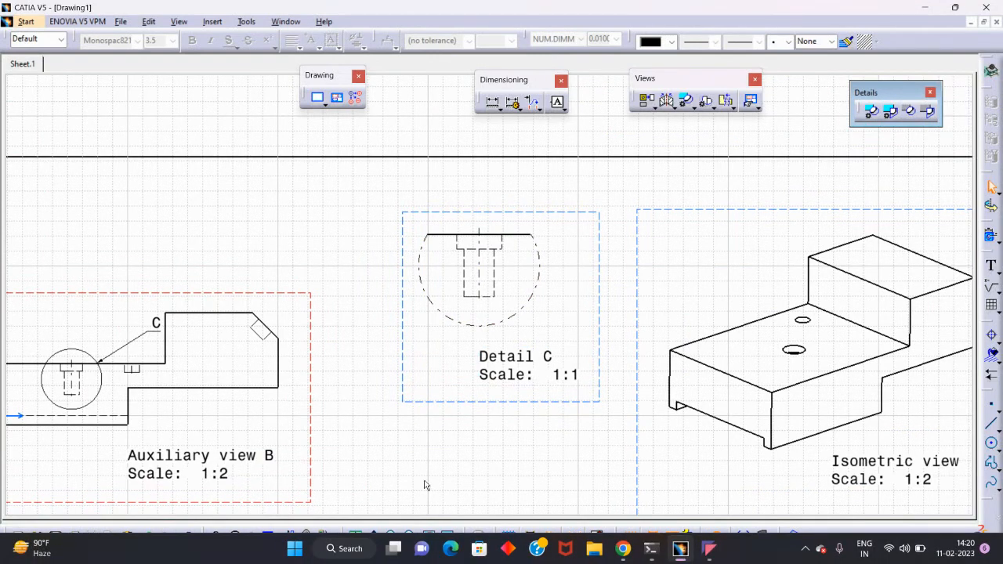
middle_click_drag(344, 298, 594, 250)
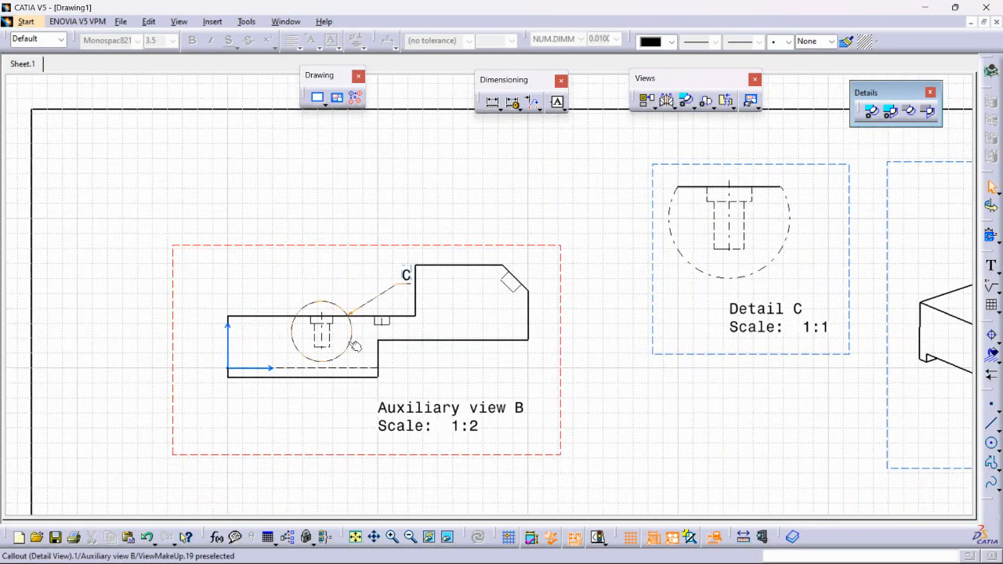
- Sketch a closed eight-sided detail view profile around the small shallow hole beside the step in auxiliary view B
left_click(891, 117)
mouse_move(442, 351)
middle_mouse_down()
mouse_move(443, 271)
mouse_move(468, 311)
mouse_move(522, 294)
mouse_move(534, 257)
middle_mouse_up()
left_click(516, 189)
left_click(458, 199)
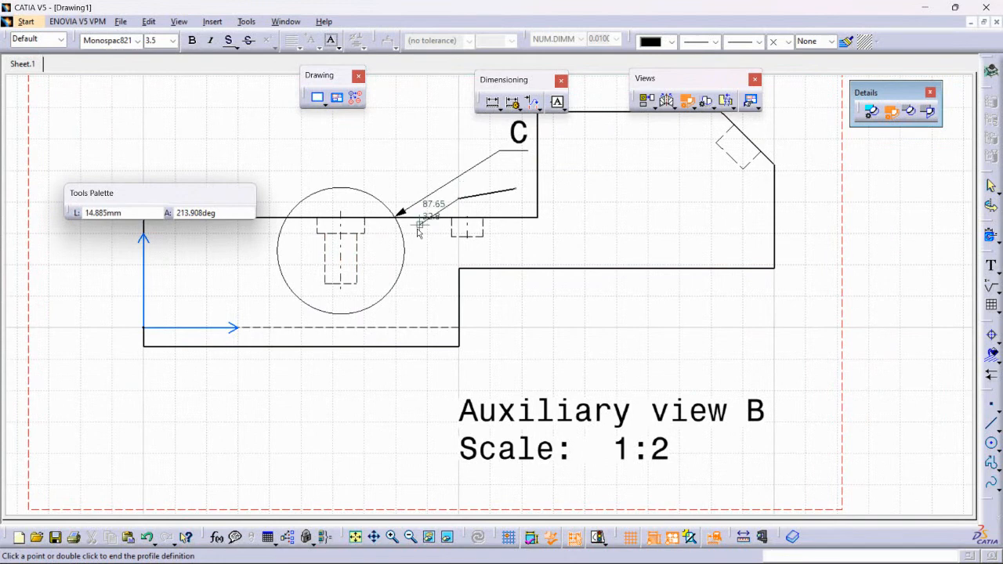
left_click(421, 235)
left_click(454, 256)
left_click(527, 256)
left_click(601, 226)
left_click(601, 202)
left_click(558, 189)
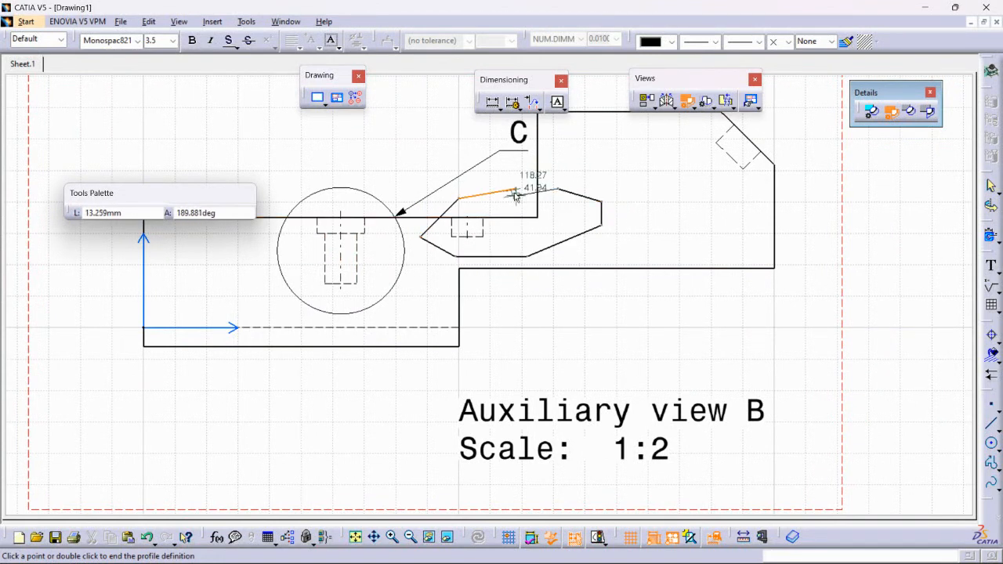
left_click(515, 192)
- Place the profile-shaped detail view of the small hole below Detail C
mouse_move(516, 195)
middle_mouse_down("ctrl")
mouse_move(495, 278)
mouse_move(439, 386)
mouse_move(450, 414)
middle_mouse_up("ctrl")
left_click(664, 380)
mouse_move(694, 387)
middle_mouse_down("ctrl")
mouse_move(679, 369)
mouse_move(649, 374)
middle_mouse_up("ctrl")
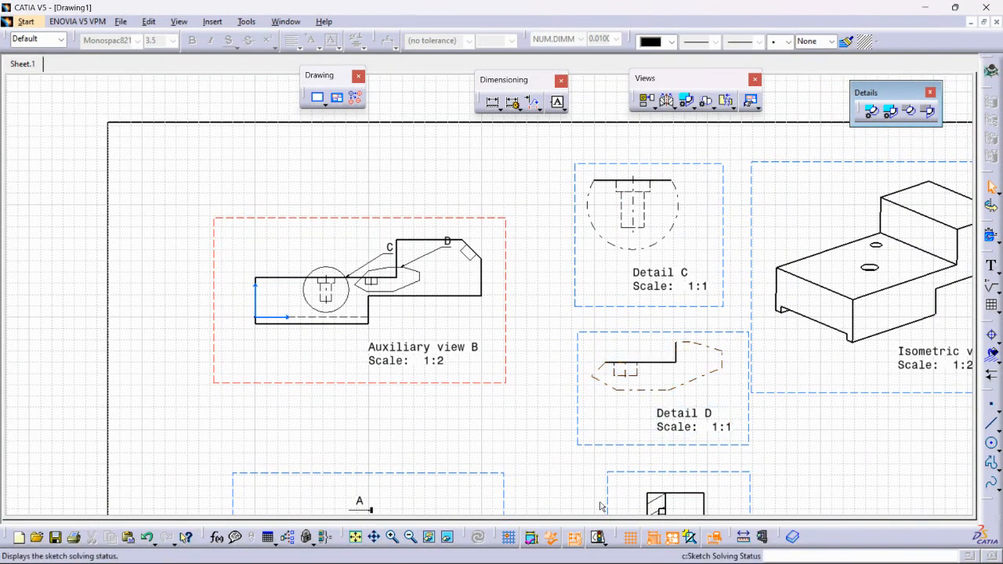
- Float the Clippings command set above auxiliary view B
left_click(654, 109)
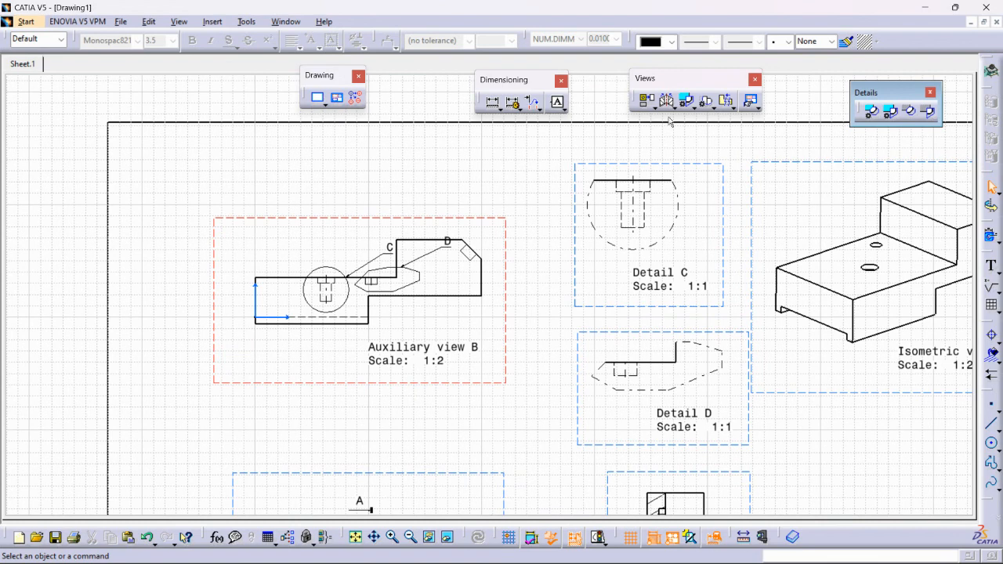
left_click(716, 114)
left_click_drag(719, 120, 191, 204)
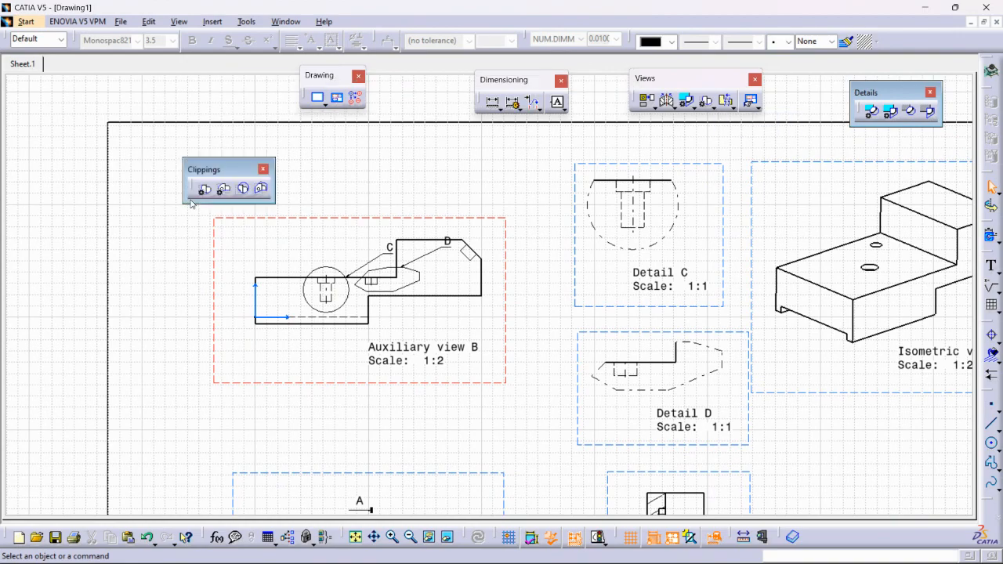
mouse_move(284, 215)
middle_mouse_down()
mouse_move(416, 214)
mouse_move(430, 304)
middle_mouse_up()
mouse_move(485, 279)
middle_mouse_down()
mouse_move(415, 154)
mouse_move(418, 96)
middle_mouse_up()
left_click(658, 236)
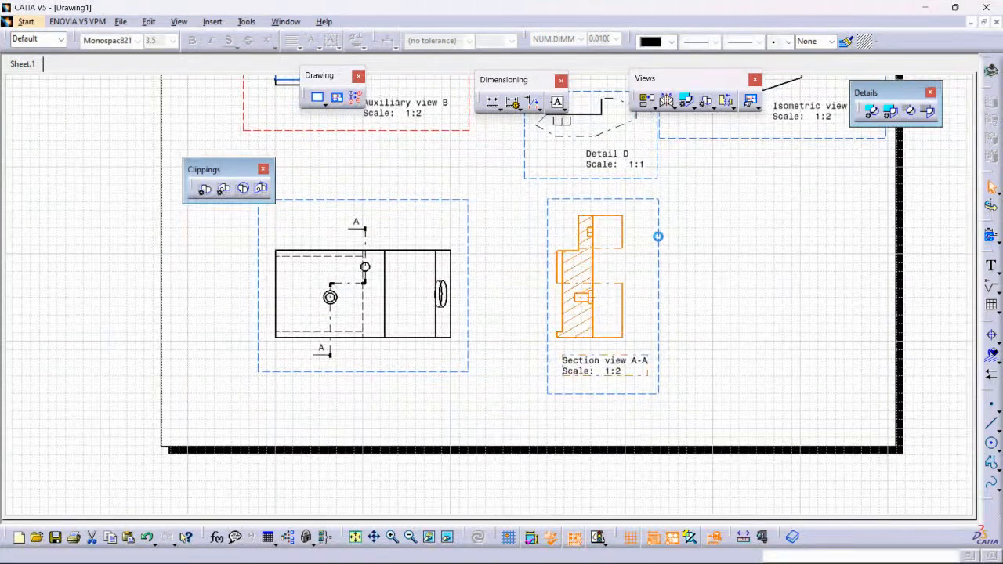
mouse_move(699, 276)
middle_mouse_down("ctrl")
mouse_move(706, 282)
mouse_move(710, 256)
mouse_move(757, 271)
middle_mouse_up("ctrl")
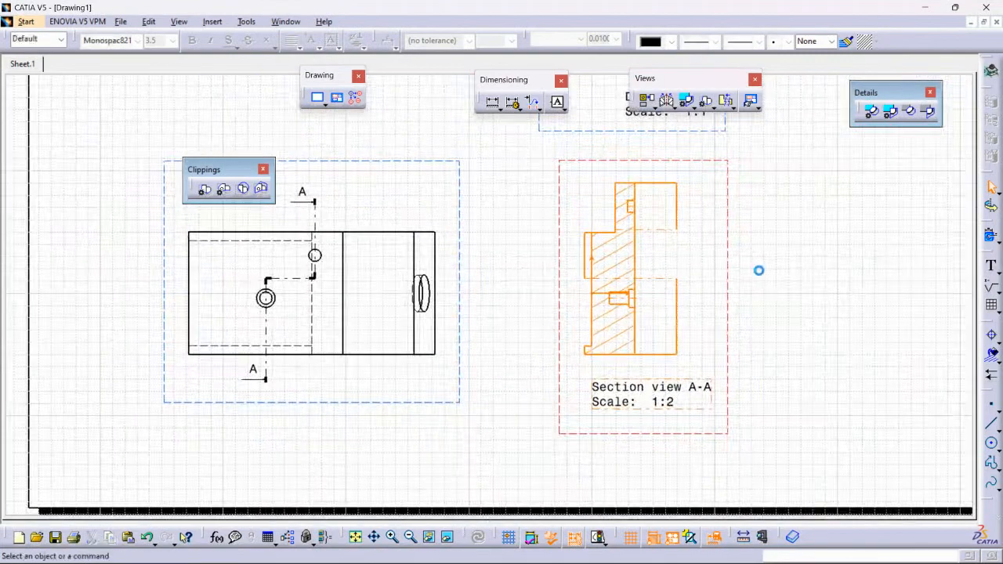
left_click(757, 271)
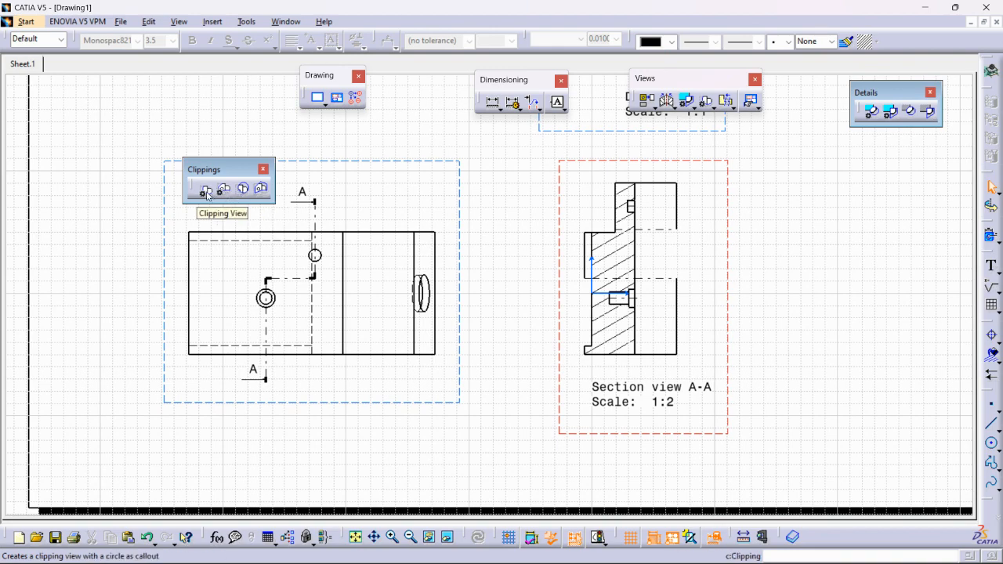
left_click(206, 193)
mouse_move(570, 263)
middle_mouse_down("ctrl")
mouse_move(582, 233)
mouse_move(592, 313)
mouse_move(642, 431)
middle_mouse_up("ctrl")
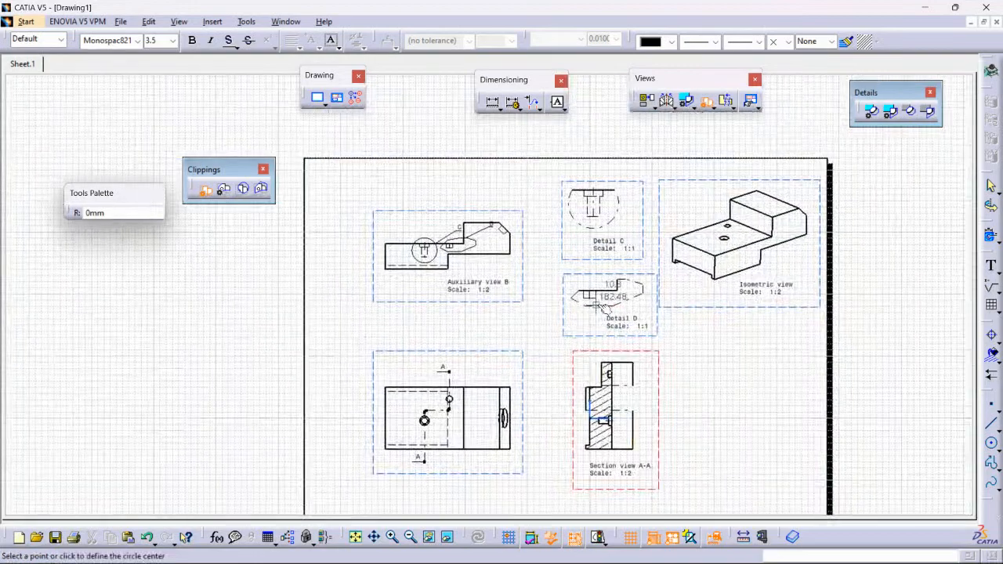
key("Escape")
- Make auxiliary view B the active view again
left_click(514, 301)
middle_click_drag(514, 301, 609, 334, "ctrl")
left_click(509, 236)
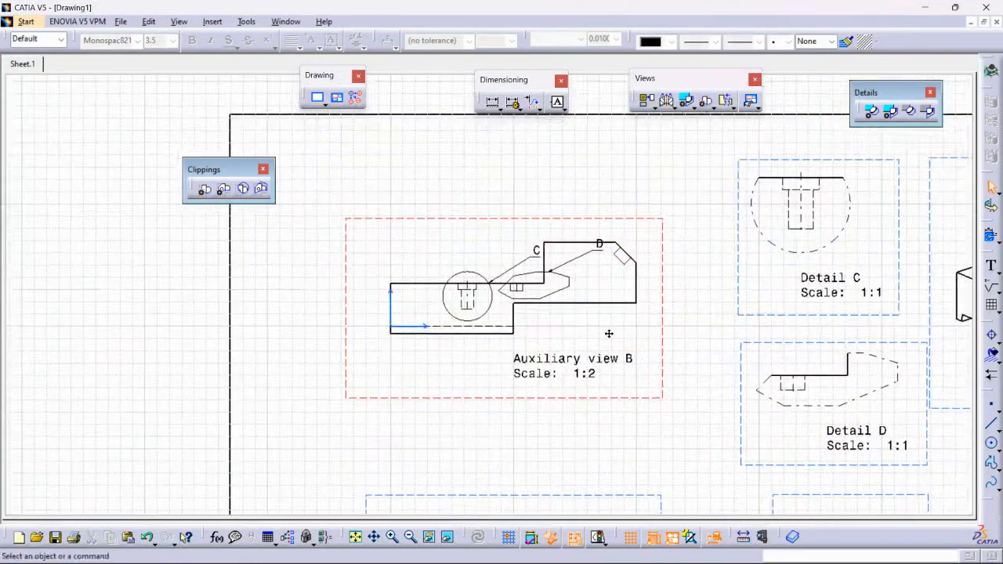
- Clip auxiliary view B with a circle around the raised chamfered end, and undo the clipping
left_click(204, 189)
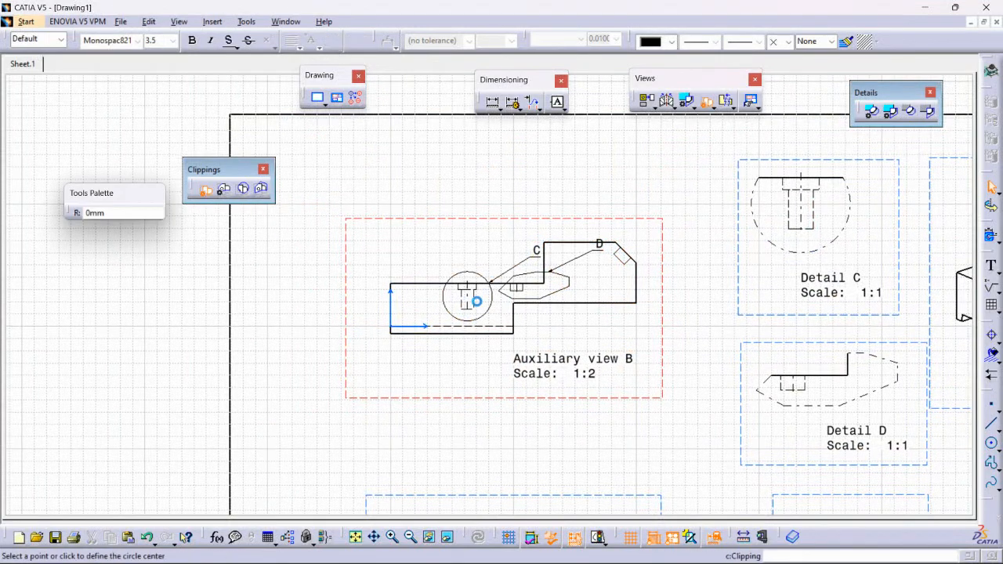
left_click(607, 261)
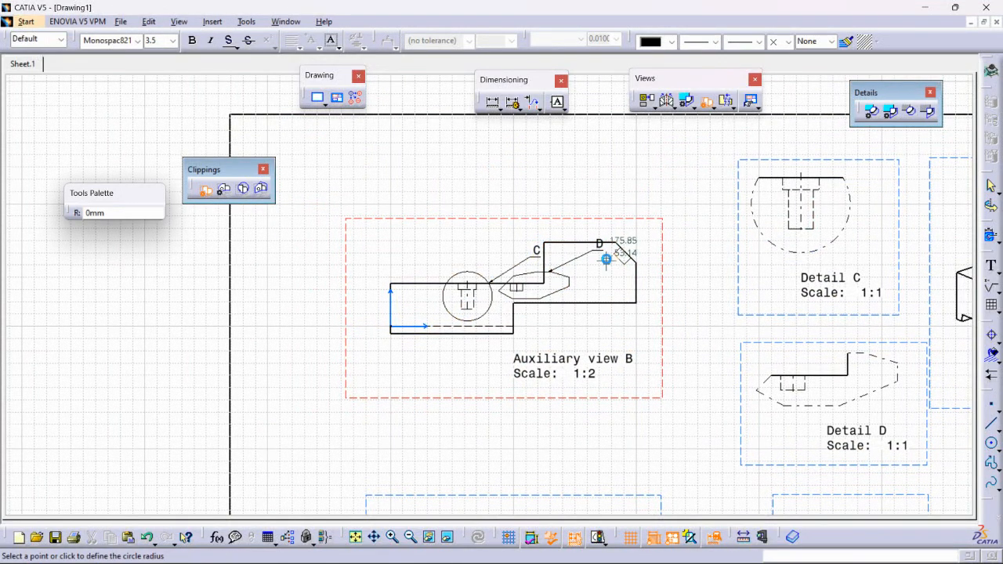
left_click(641, 304)
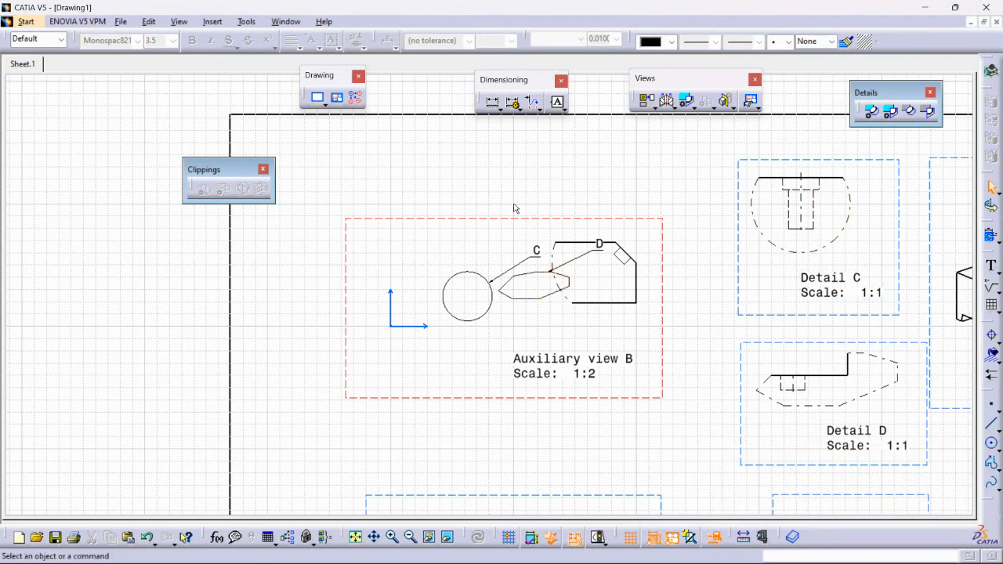
key("ctrl+z")
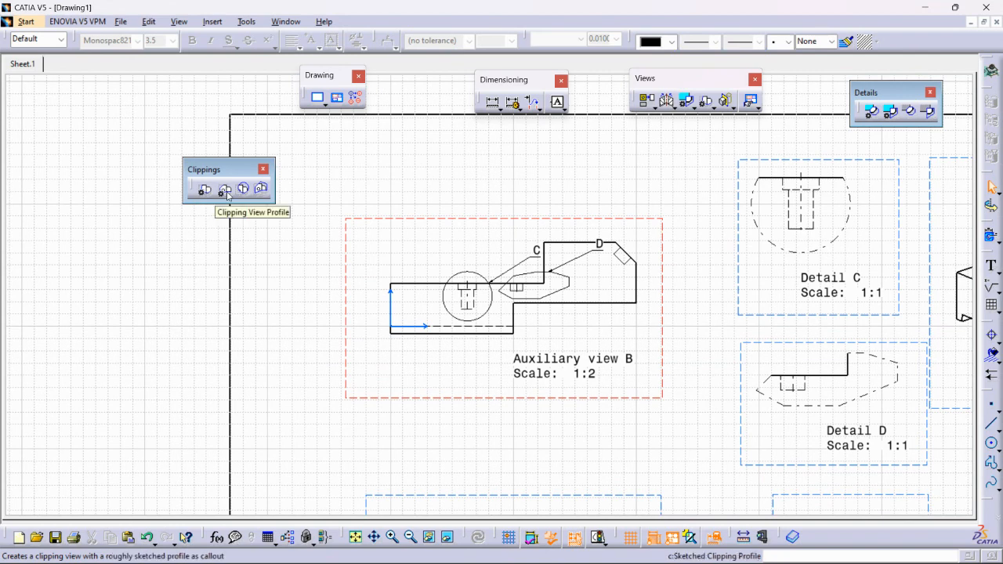
- Clip auxiliary view B with a sketched polygonal profile enclosing its lower step's plain end and the upper part of the raised chamfered end
left_click(224, 189)
left_click(380, 259)
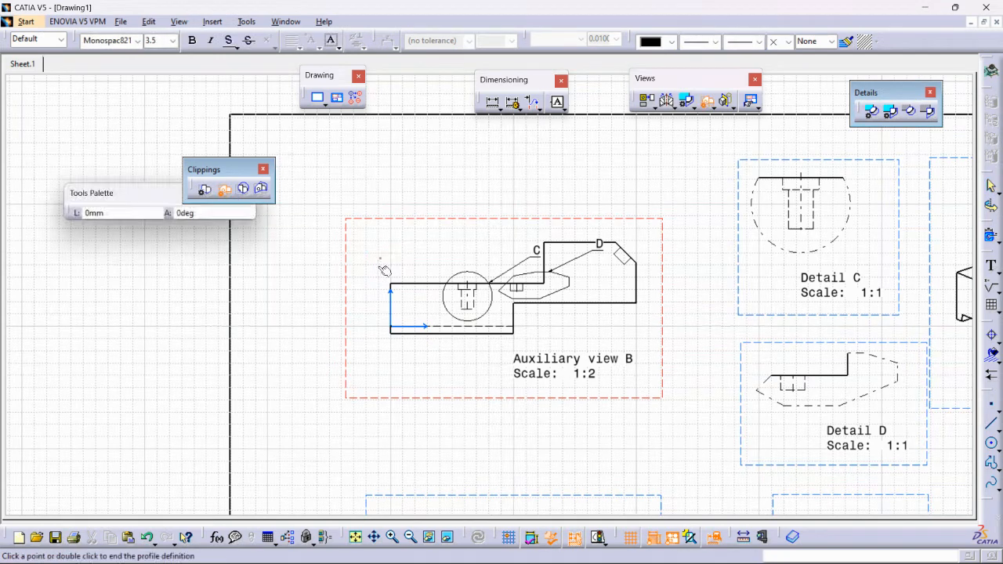
left_click(381, 355)
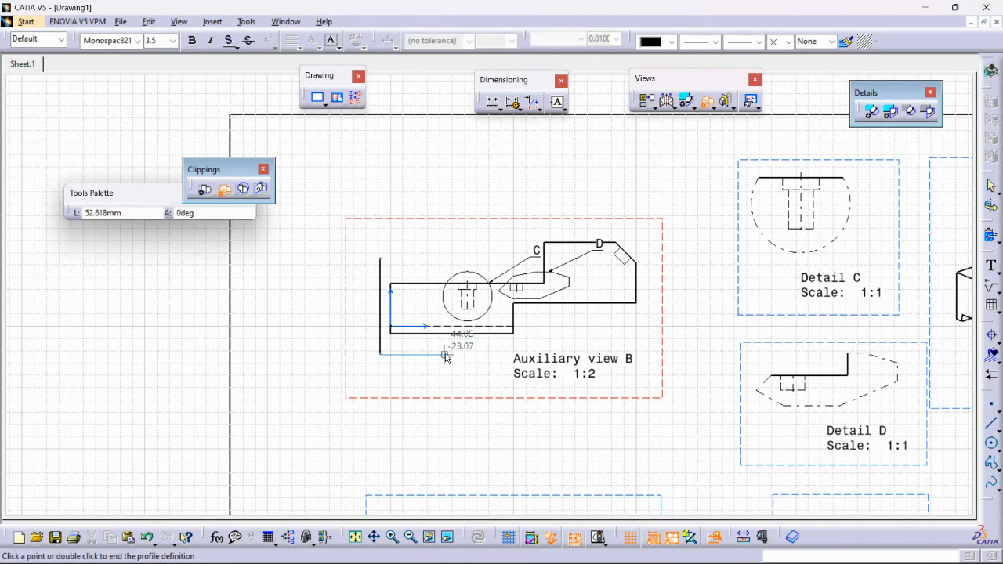
left_click(445, 354)
left_click(445, 269)
left_click(655, 266)
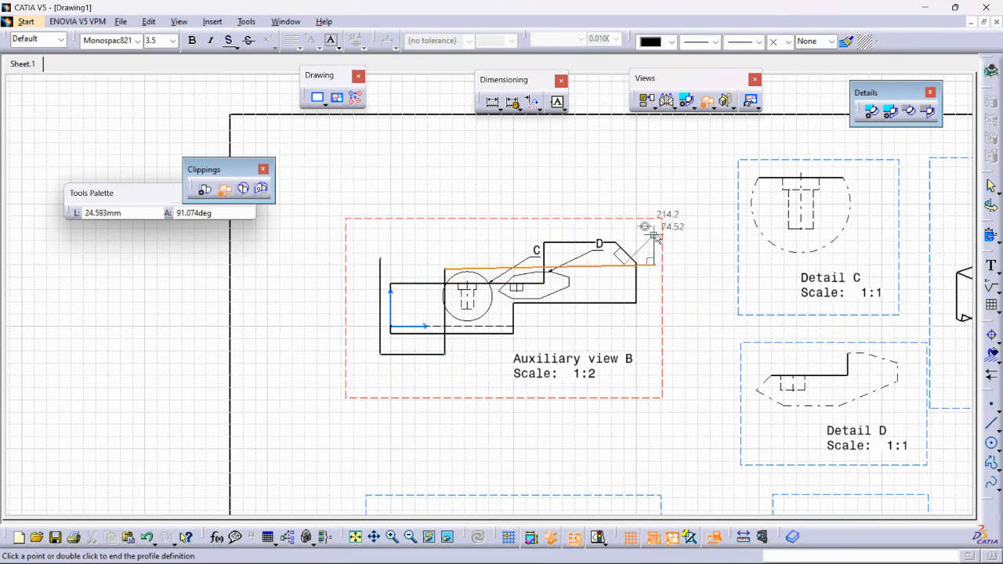
left_click(655, 234)
left_click(453, 235)
left_click(380, 258)
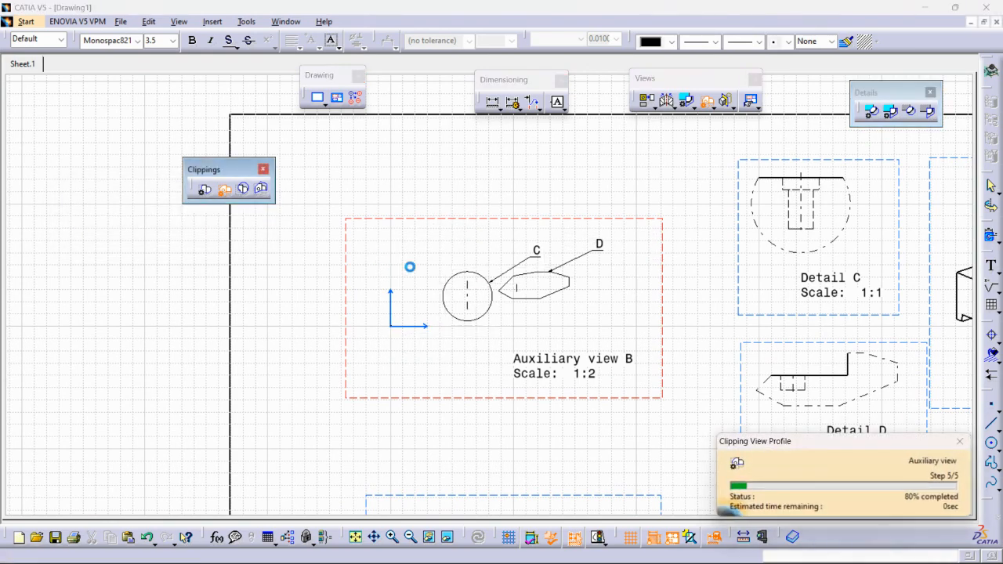
scroll(542, 313, "down", 5)
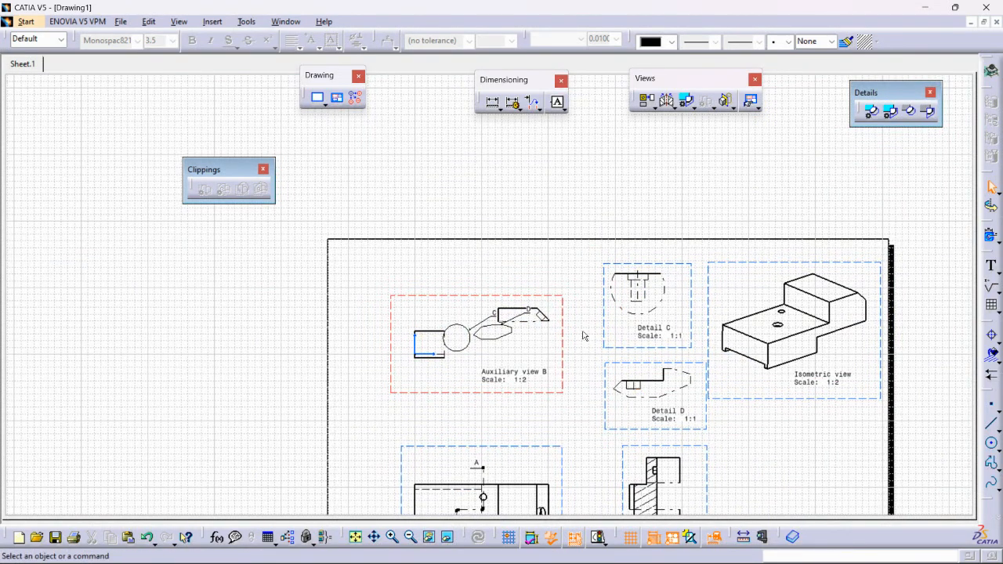
scroll(517, 404, "up", 5)
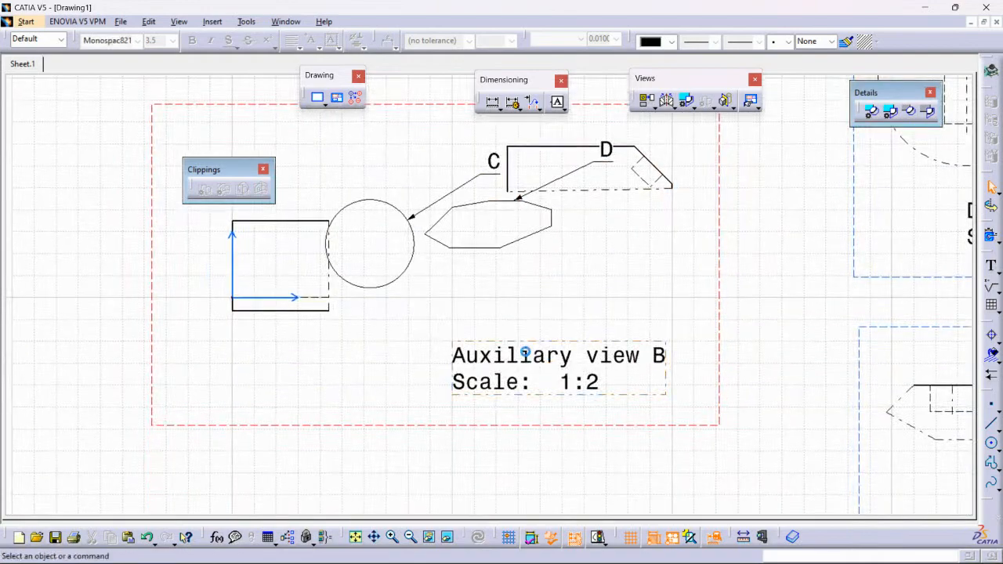
- Open and close the text of auxiliary view B's label, and undo the view's profile clipping
double_click(539, 379)
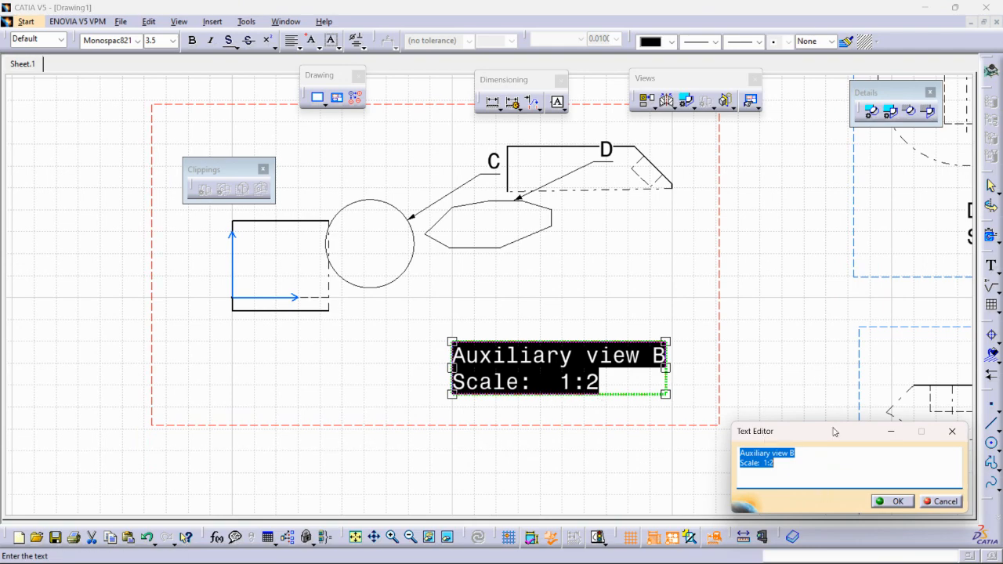
left_click(890, 502)
middle_click_drag(772, 306, 814, 533)
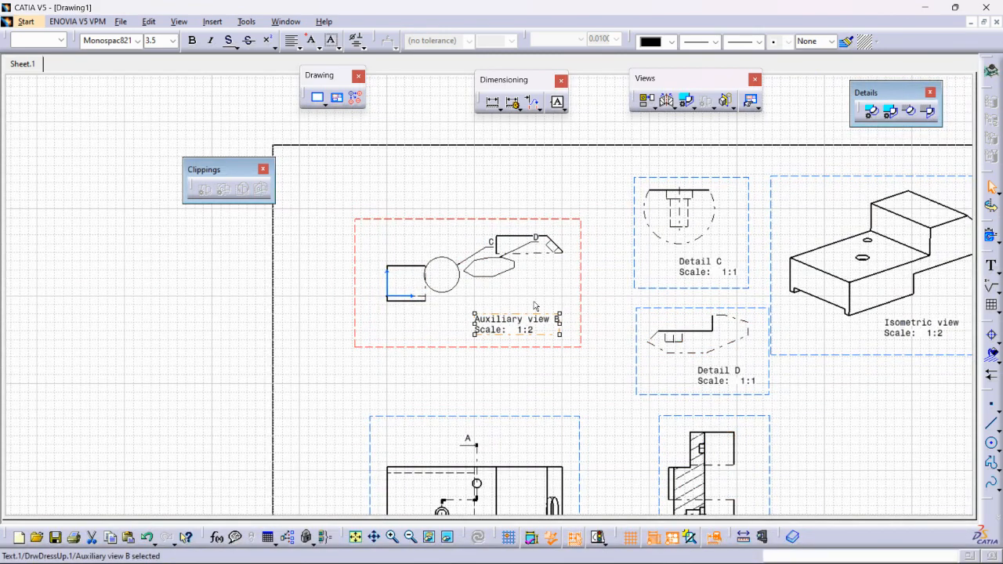
mouse_move(535, 306)
middle_mouse_down()
mouse_move(591, 360)
mouse_move(528, 336)
mouse_move(538, 363)
middle_mouse_up()
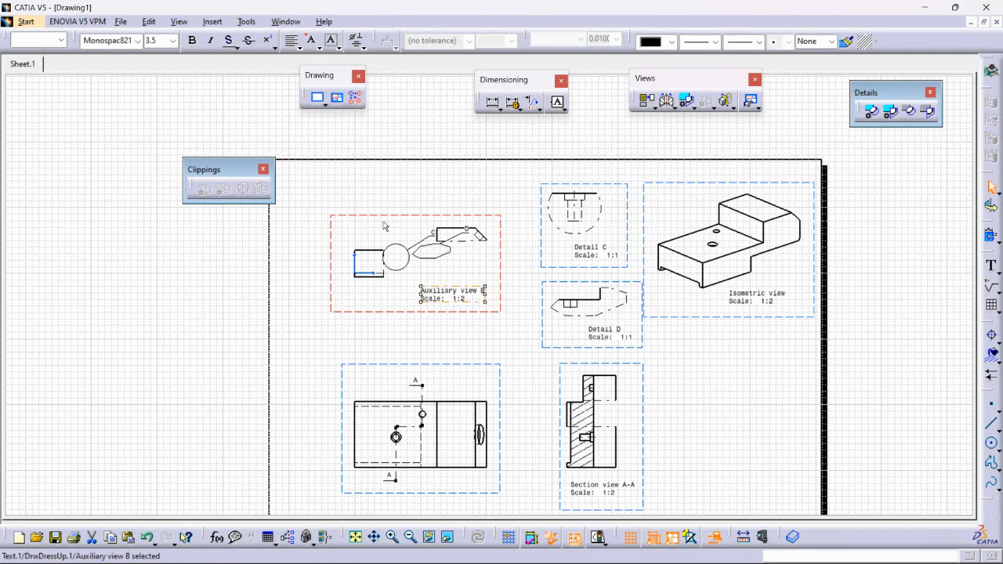
left_click(461, 329)
key("ctrl+z")
key("ctrl+z")
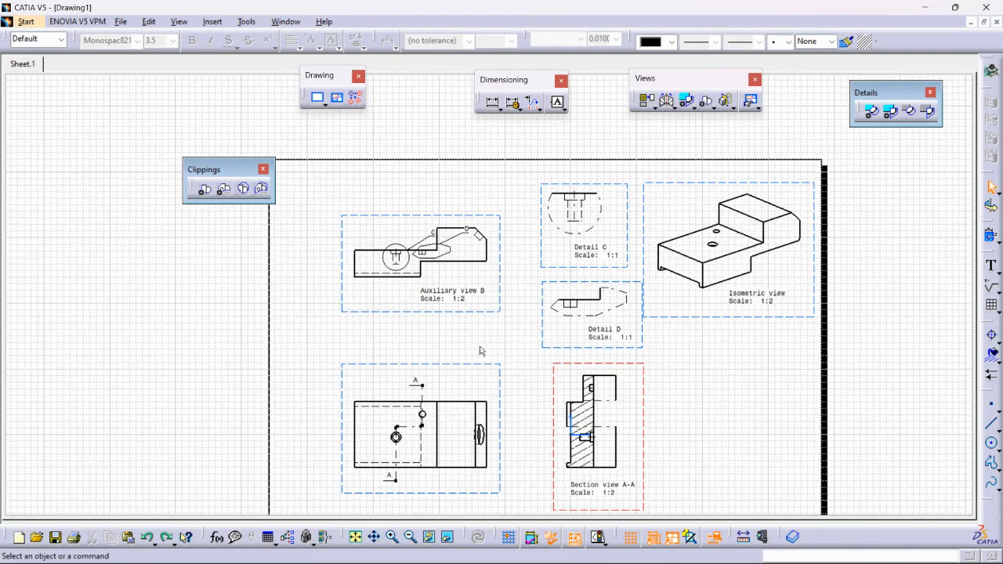
- Delete the detail callouts D and C from auxiliary view B
middle_click_drag(510, 348, 507, 165)
middle_click_drag(337, 188, 617, 417)
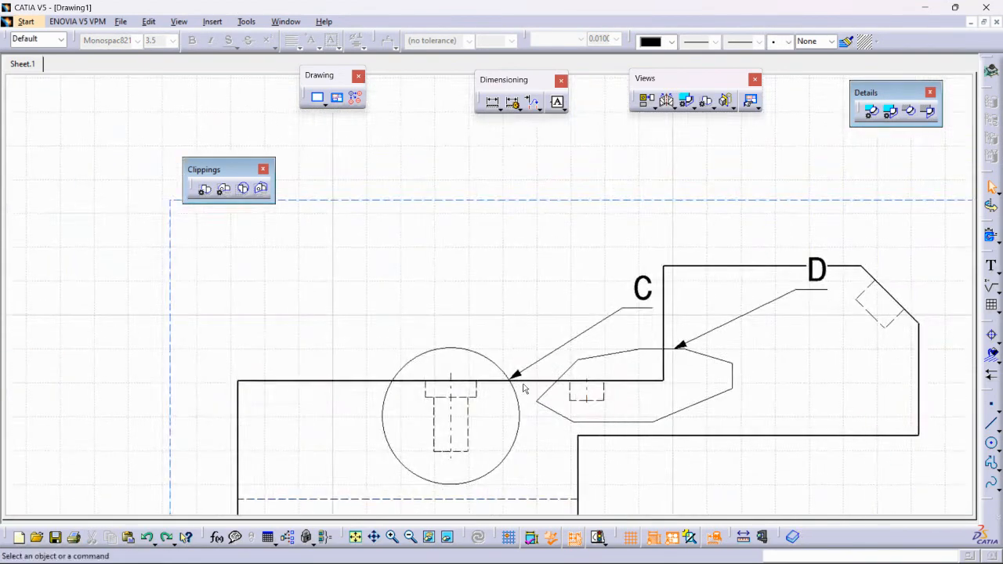
left_click(618, 353)
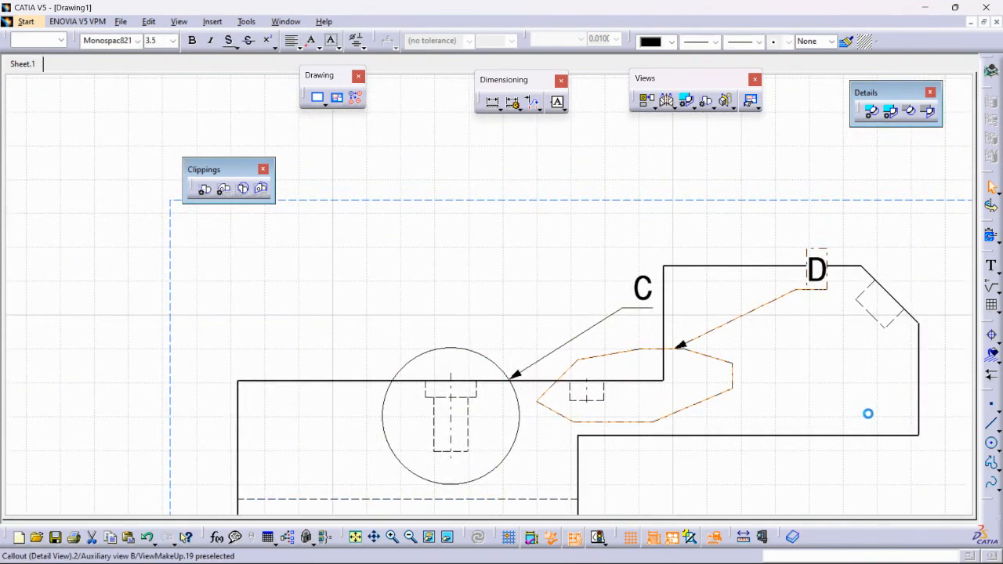
key("Delete")
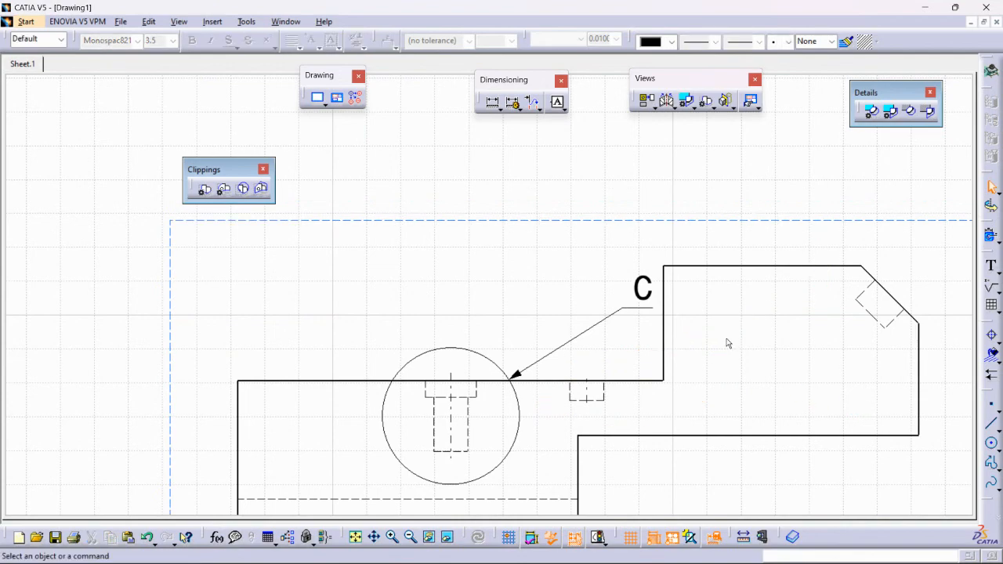
left_click(493, 361)
key("Delete")
mouse_move(600, 340)
middle_mouse_down()
mouse_move(581, 406)
mouse_move(665, 399)
mouse_move(663, 335)
middle_mouse_up()
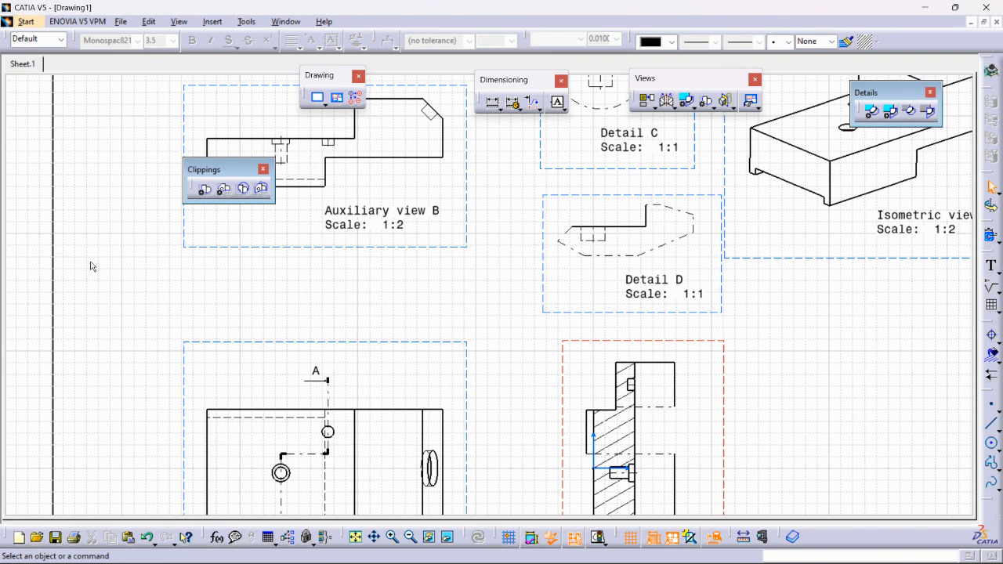
- Bring up the 3D model Part1.CATPart that the drawing is based on
mouse_move(584, 556)
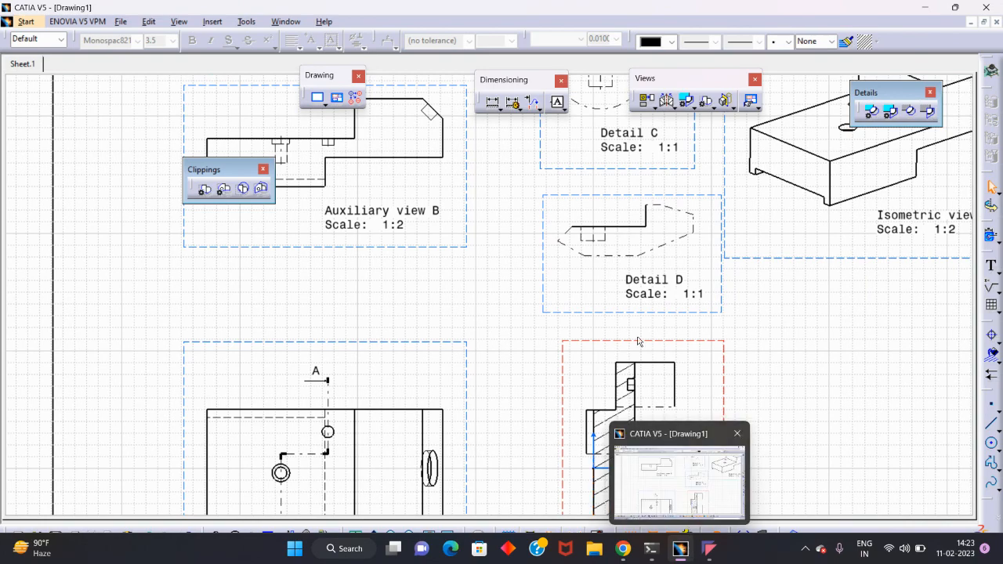
left_click(23, 21)
mouse_move(86, 49)
left_click(223, 50)
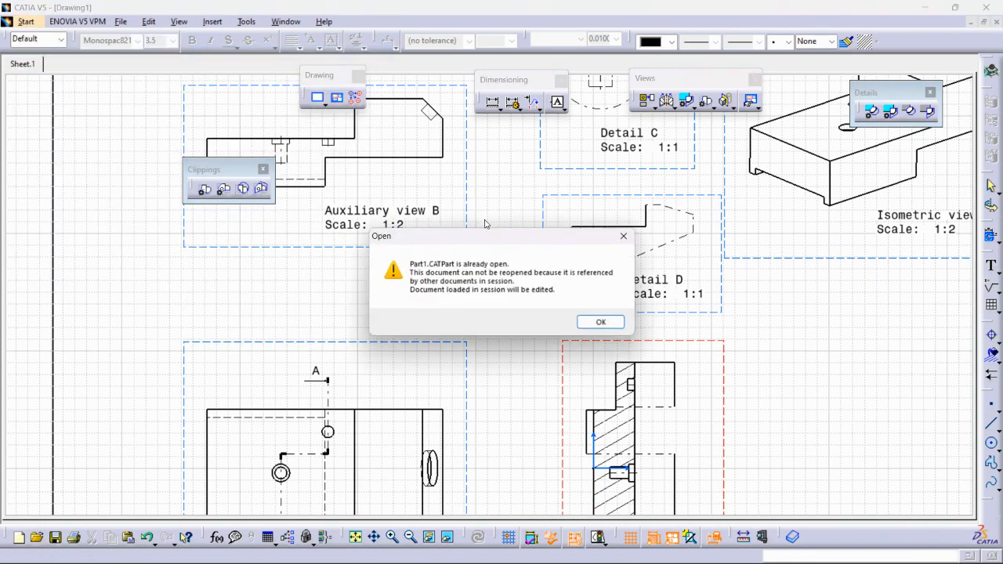
left_click(613, 322)
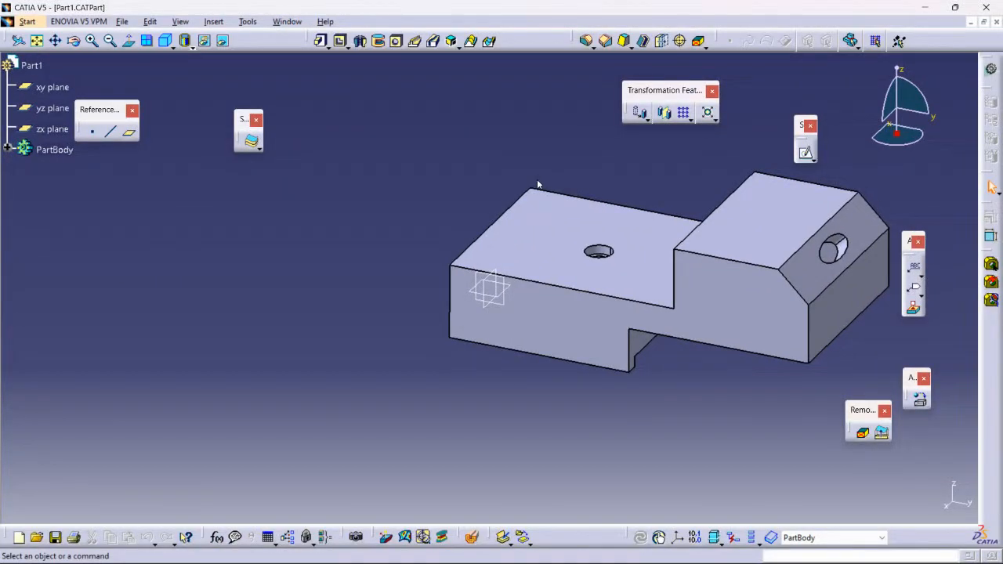
left_click(217, 23)
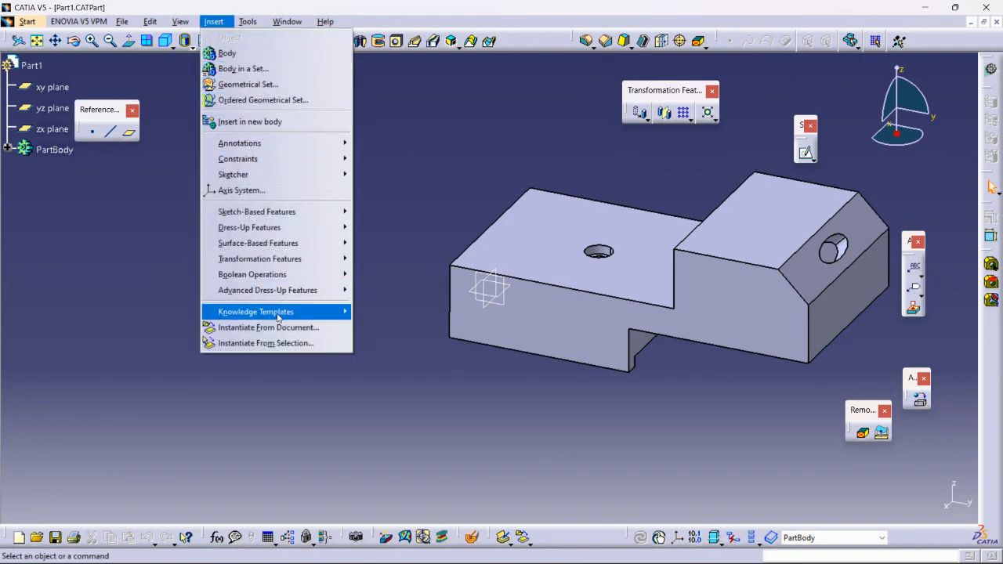
mouse_move(272, 275)
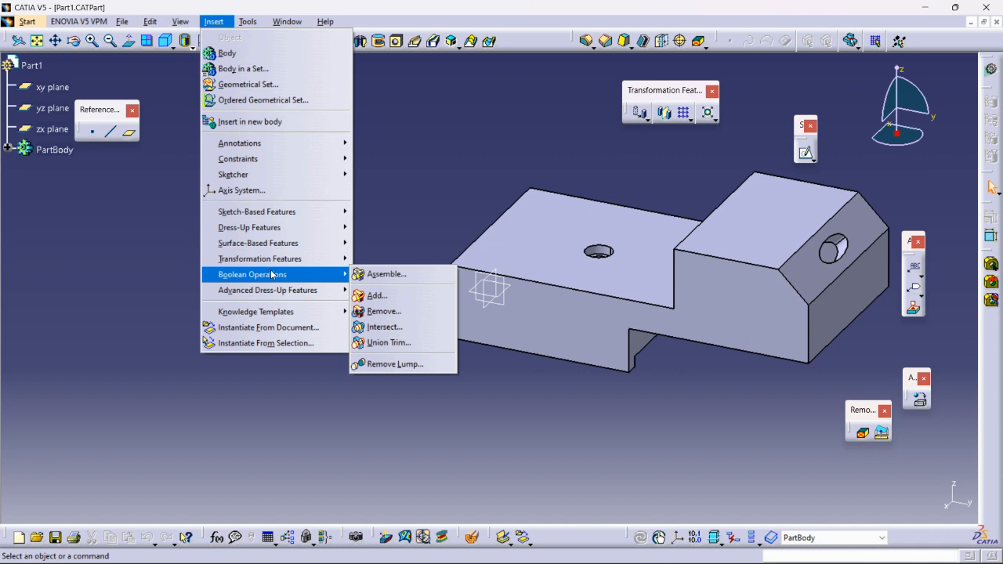
left_click(495, 454)
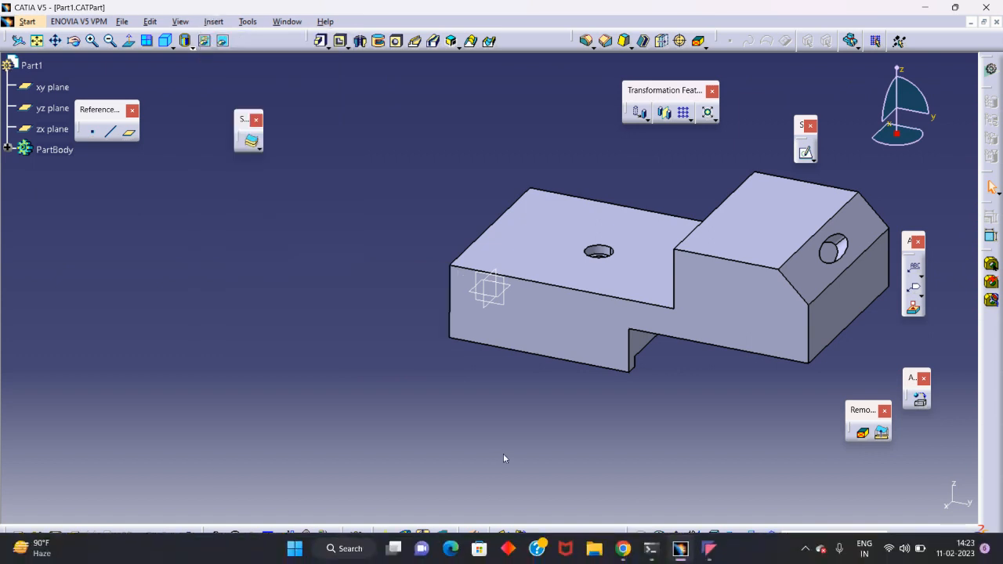
mouse_move(623, 549)
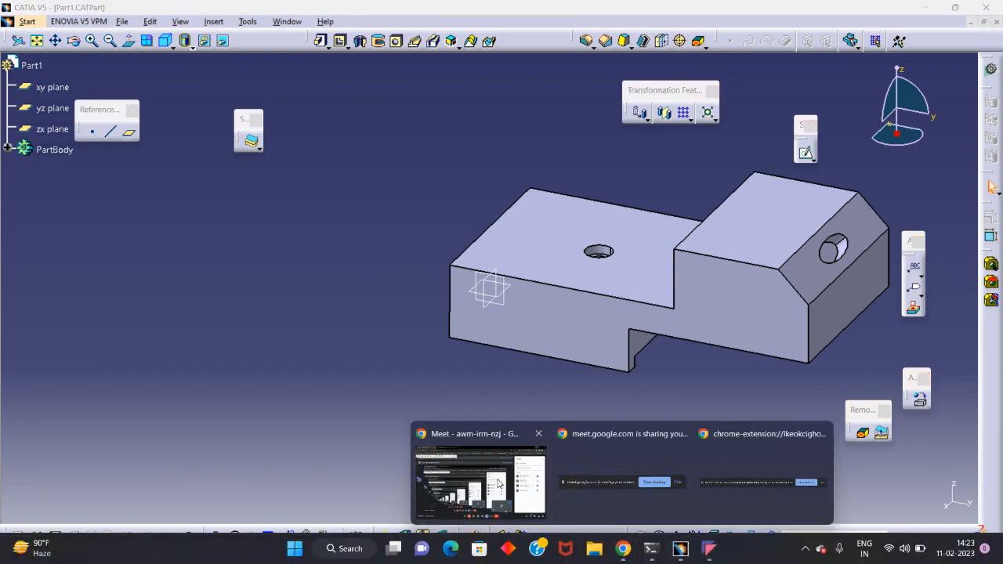
left_click(478, 478)
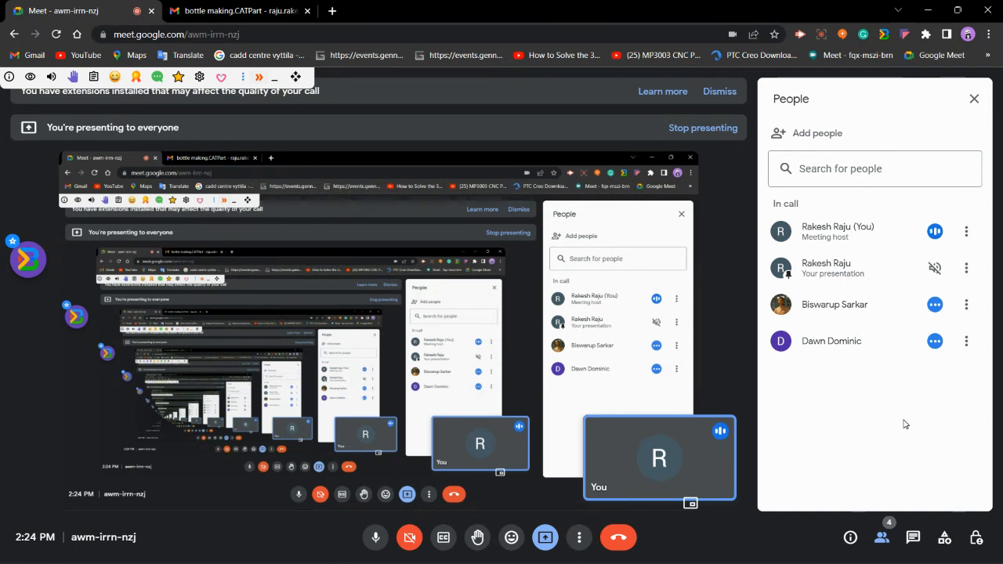
left_click(927, 9)
middle_click_drag(730, 353, 429, 392)
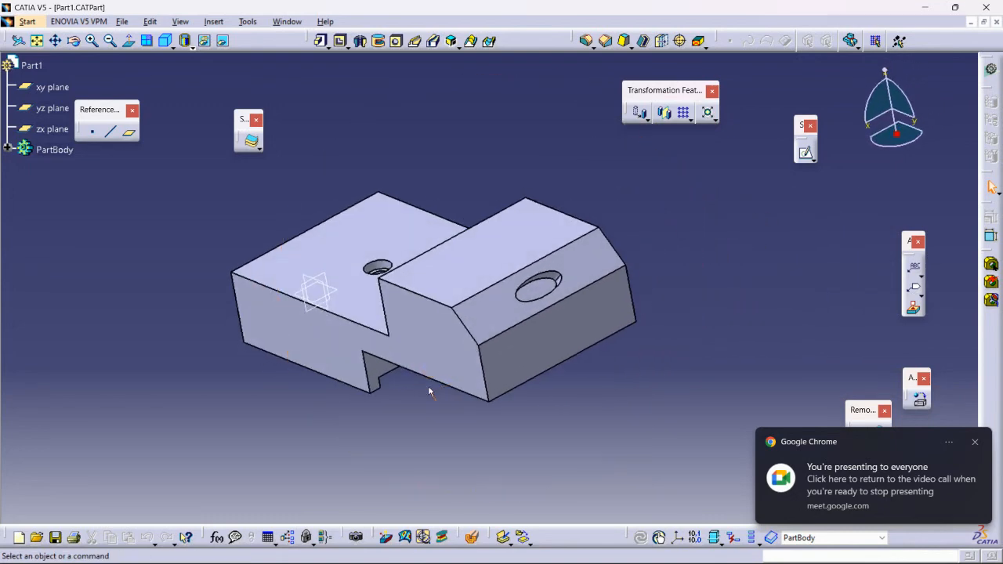
left_click(975, 443)
left_click(680, 551)
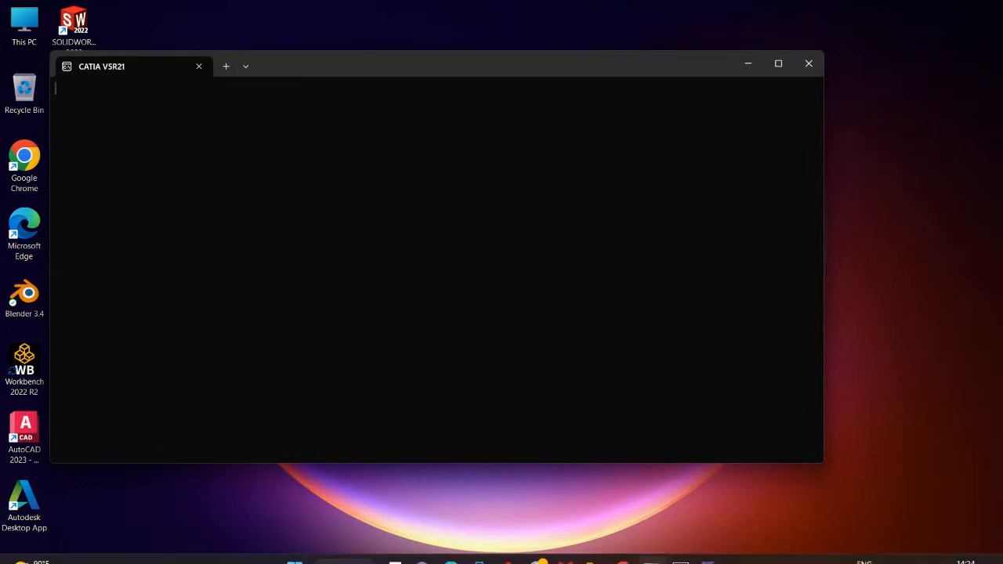
left_click(680, 549)
- Return from the part model to the Drawing1 document and show its whole sheet
left_click(287, 21)
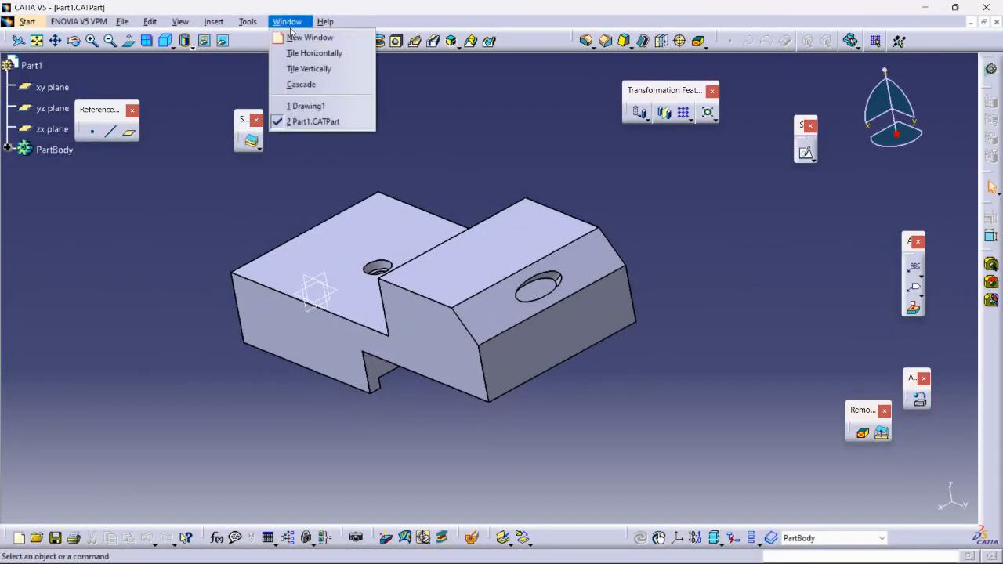
left_click(305, 106)
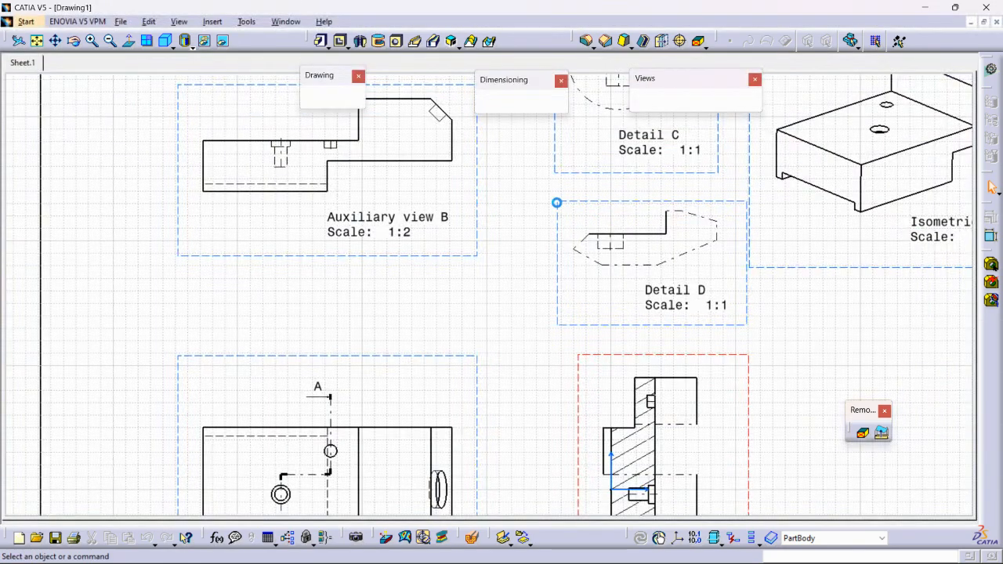
middle_click_drag(571, 268, 616, 290, "ctrl")
mouse_move(525, 220)
middle_mouse_down()
mouse_move(421, 225)
mouse_move(345, 135)
middle_mouse_up()
left_click(246, 22)
mouse_move(222, 22)
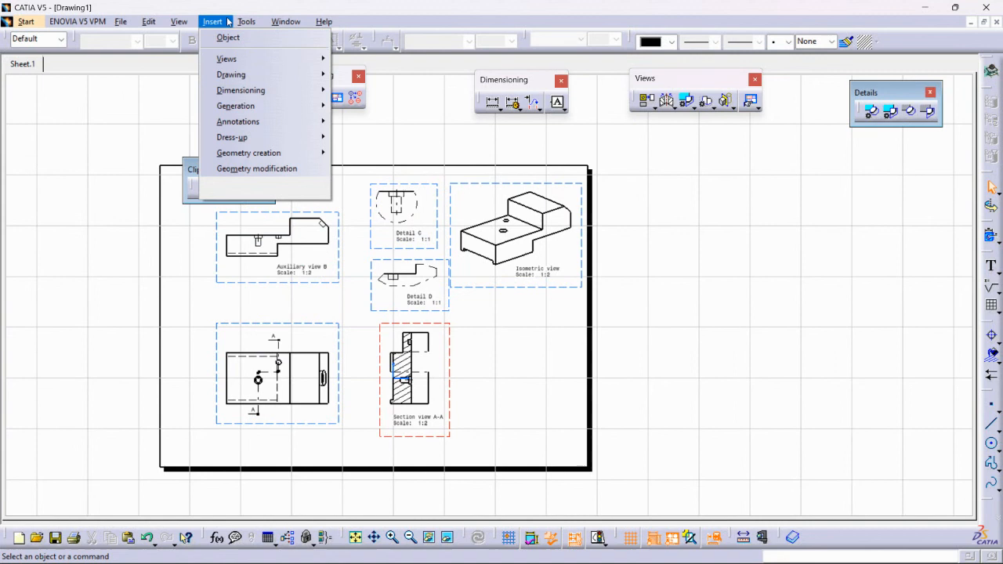
mouse_move(235, 106)
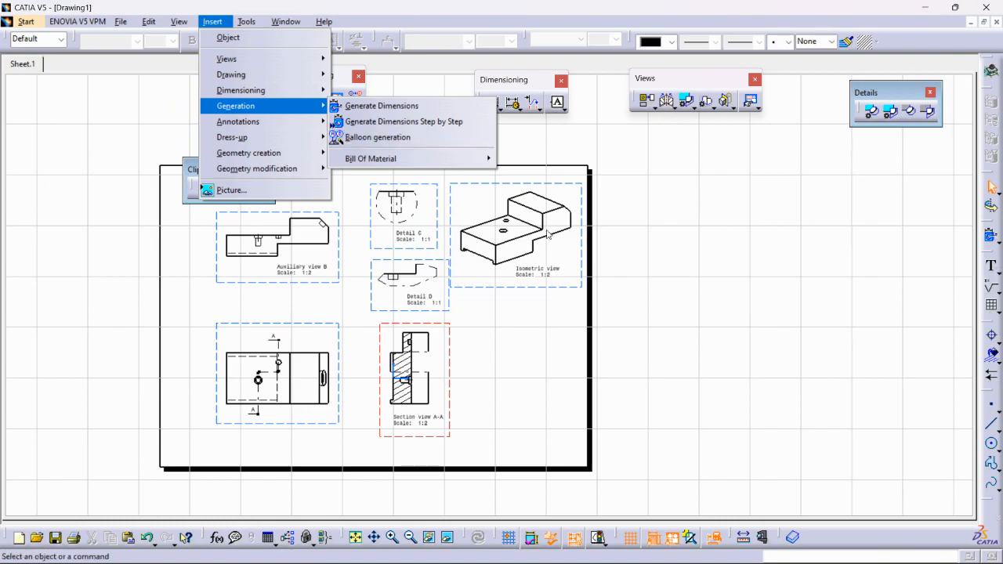
left_click(702, 236)
middle_click_drag(354, 352, 511, 380)
mouse_move(511, 380)
middle_mouse_down("ctrl")
mouse_move(463, 344)
mouse_move(549, 391)
mouse_move(559, 359)
mouse_move(567, 383)
mouse_move(580, 370)
middle_mouse_up("ctrl")
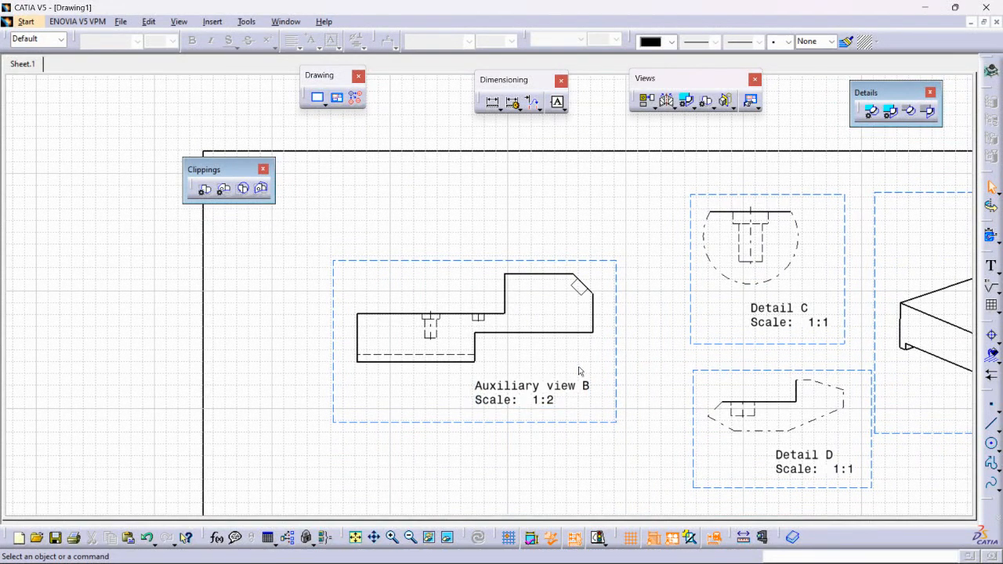
left_click(654, 110)
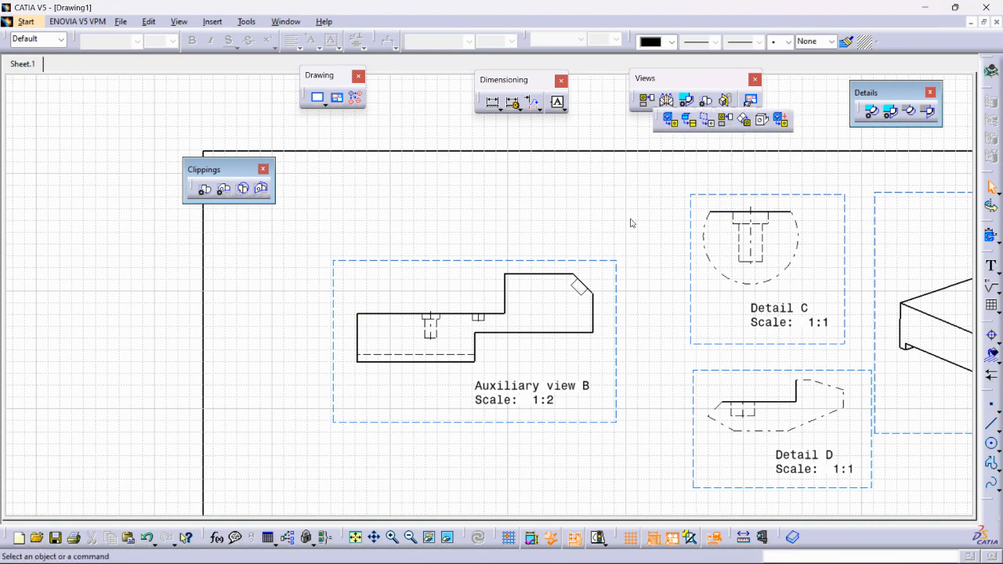
mouse_move(634, 224)
middle_mouse_down()
mouse_move(528, 224)
mouse_move(535, 238)
mouse_move(584, 235)
middle_mouse_up()
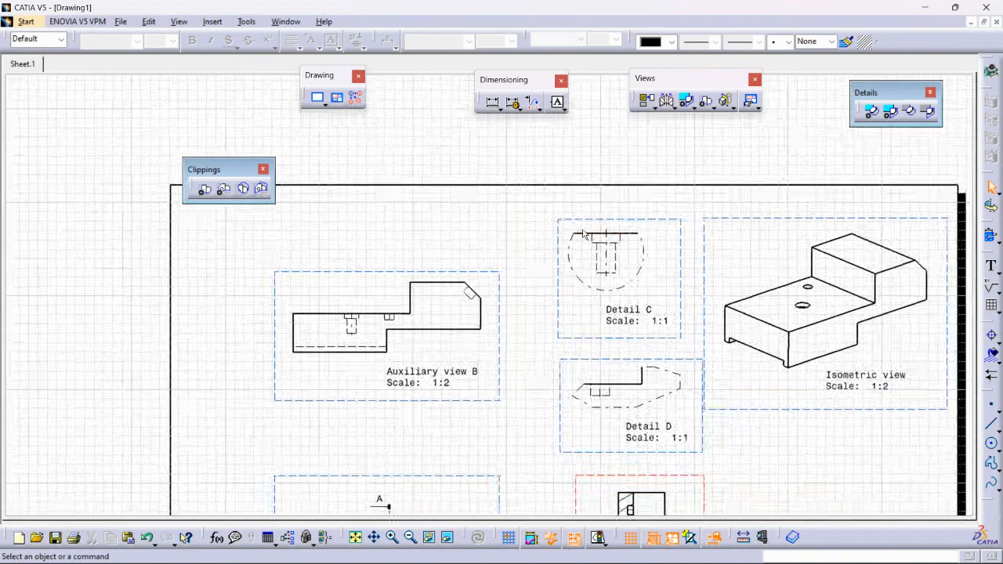
- Float the Dimensions command set above the sheet and make the top view the active view
left_click(499, 108)
left_click_drag(505, 119, 132, 105)
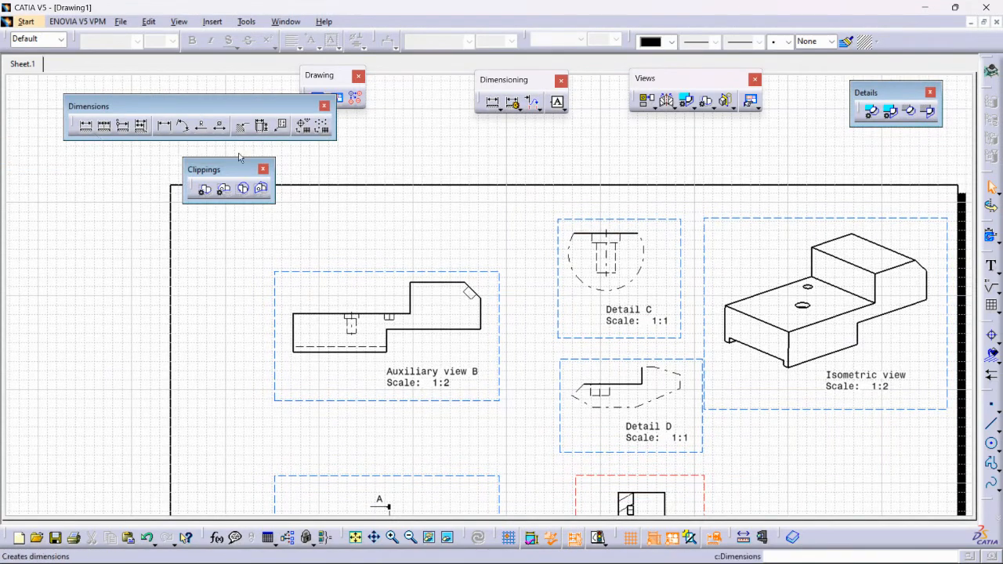
middle_click_drag(368, 396, 385, 289)
double_click(506, 372)
middle_click_drag(431, 425, 457, 293)
middle_click_drag(359, 287, 264, 242)
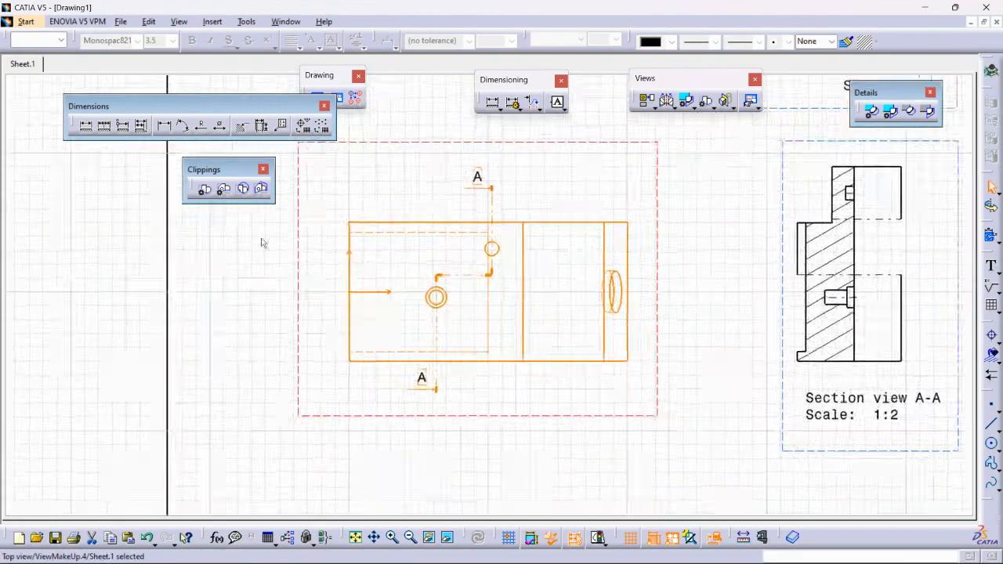
left_click(254, 307)
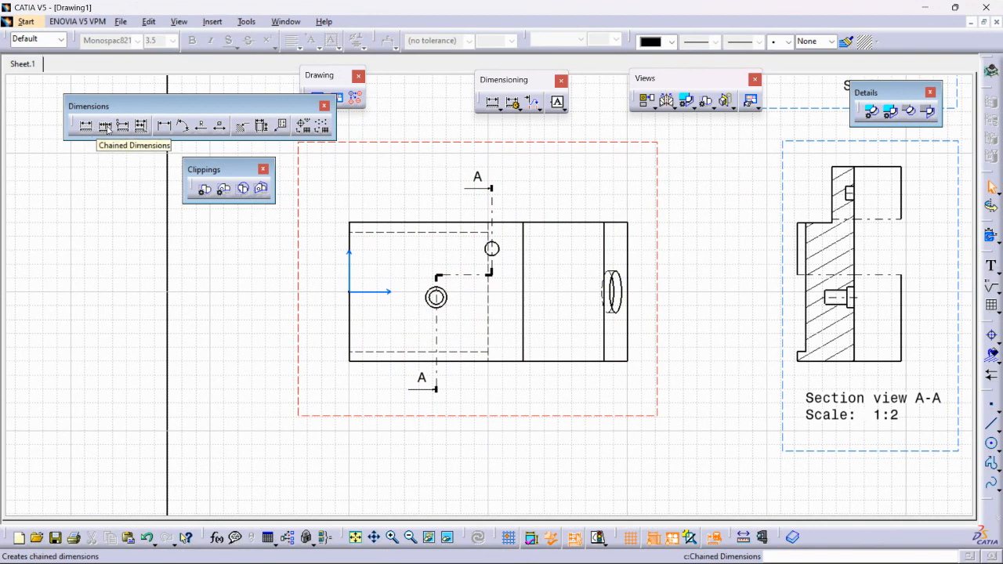
- Add chained dimensions between the top view's outer left edge, two inner vertical edges and outer right edge, placed below the view
left_click(105, 127)
left_click(349, 331)
left_click(523, 329)
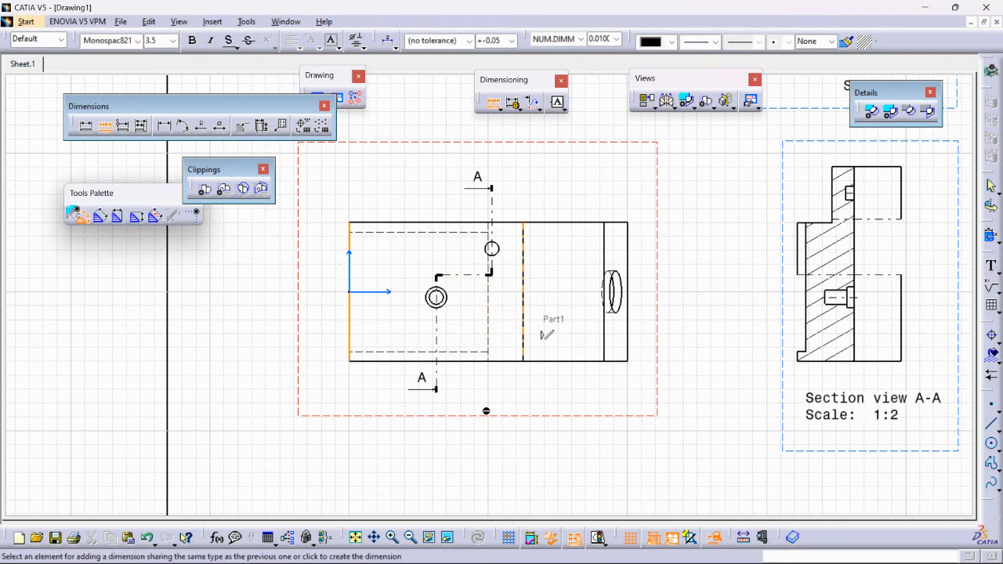
left_click(603, 321)
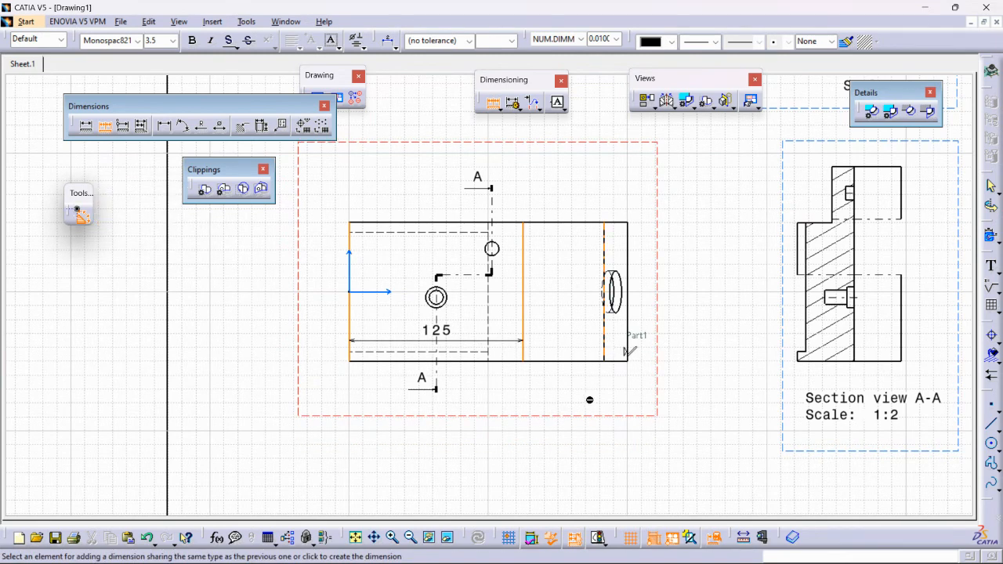
left_click(627, 337)
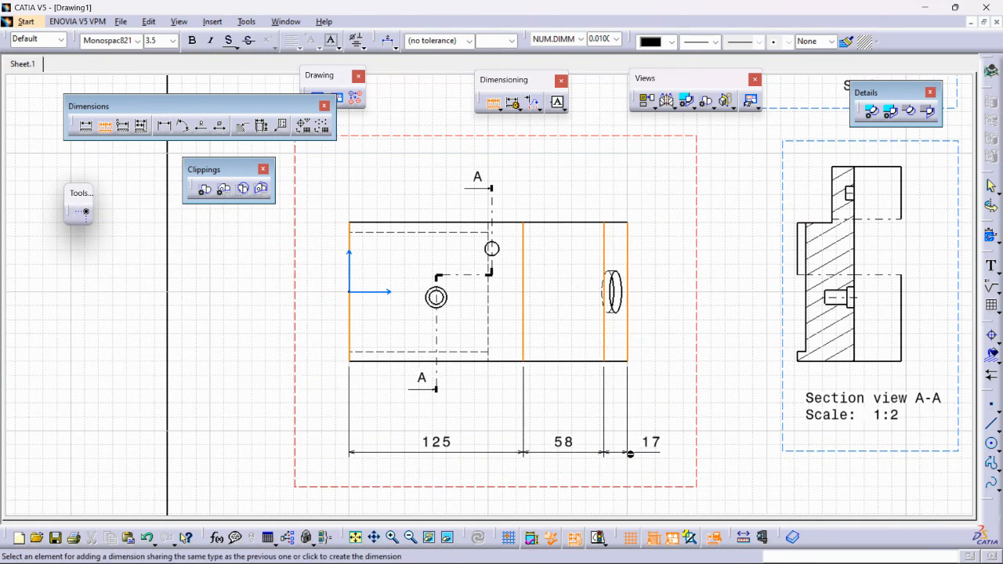
left_click(636, 470)
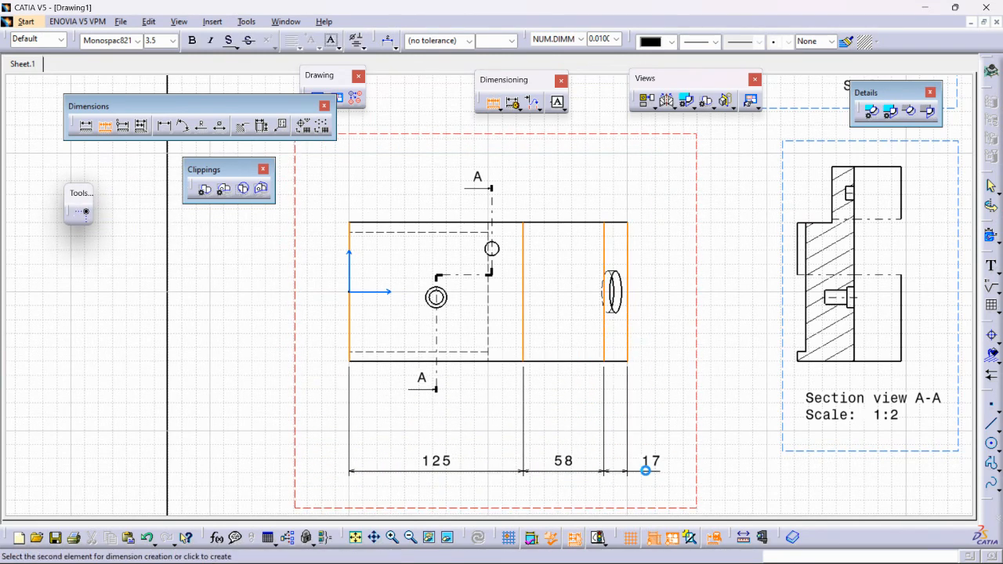
- Delete the whole set of chained dimensions below the top view
left_click(758, 433)
left_click_drag(673, 482, 367, 426)
left_click(421, 445)
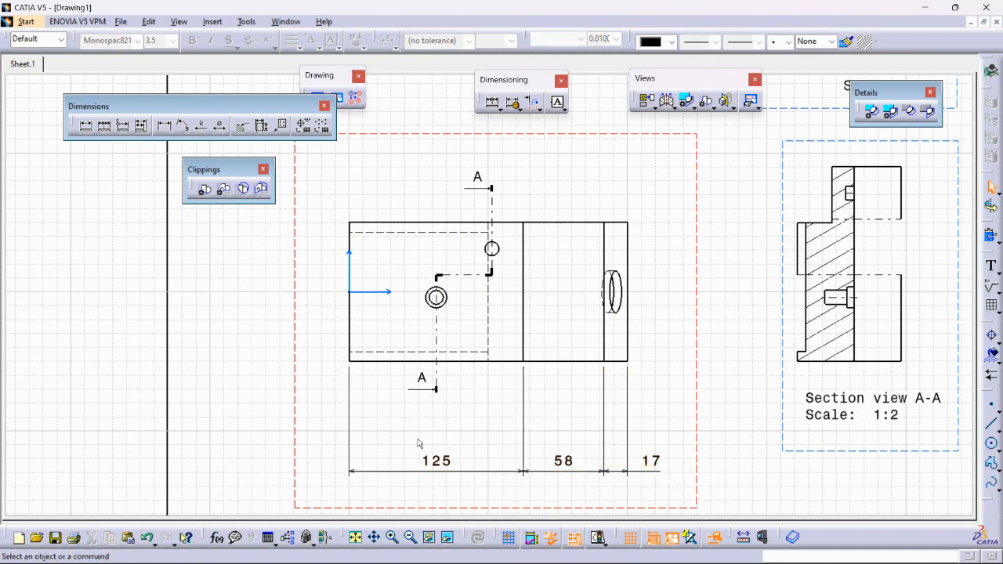
left_click(605, 400)
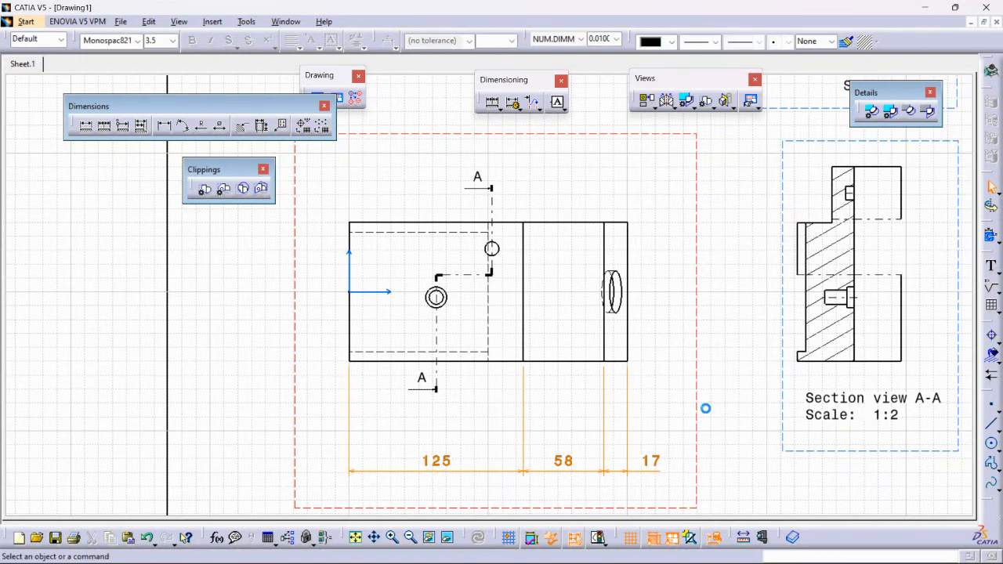
key("Delete")
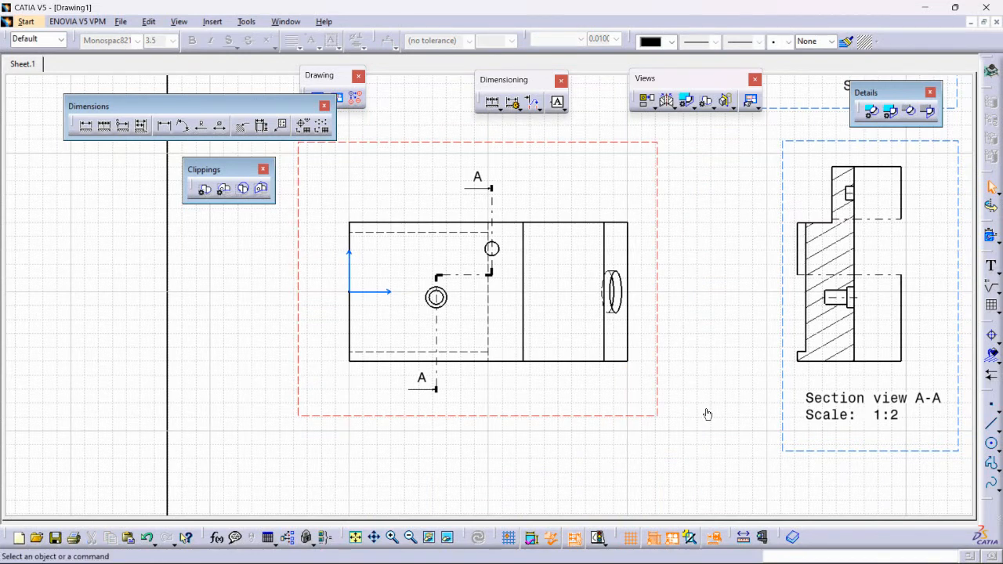
- Add cumulated dimensions from the top view's left edge to the dashed inner line, both inner edges and the right edge
left_click(123, 128)
left_click(350, 326)
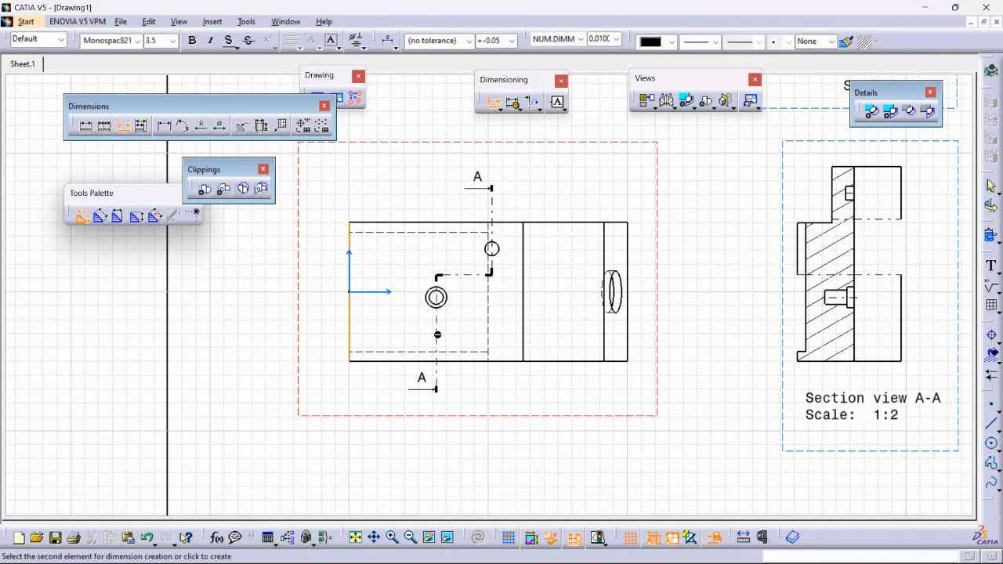
left_click(488, 329)
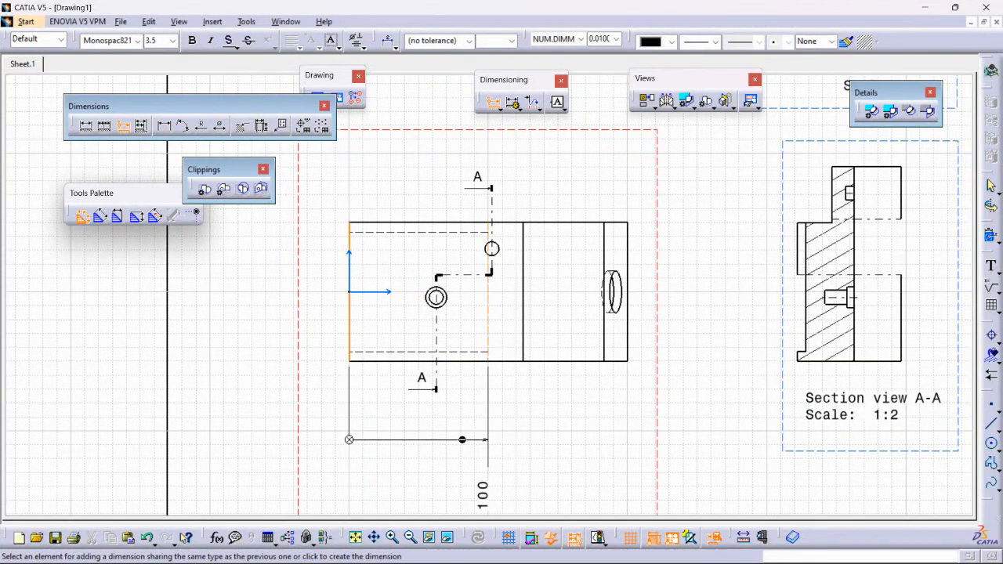
left_click(523, 337)
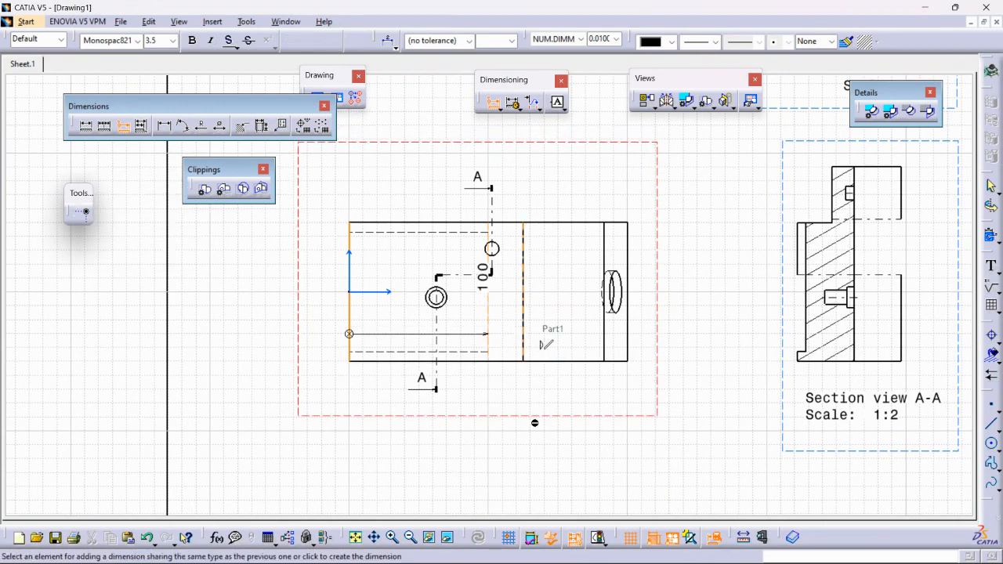
mouse_move(537, 415)
middle_mouse_down()
mouse_move(511, 374)
mouse_move(514, 391)
middle_mouse_up()
left_click(575, 283)
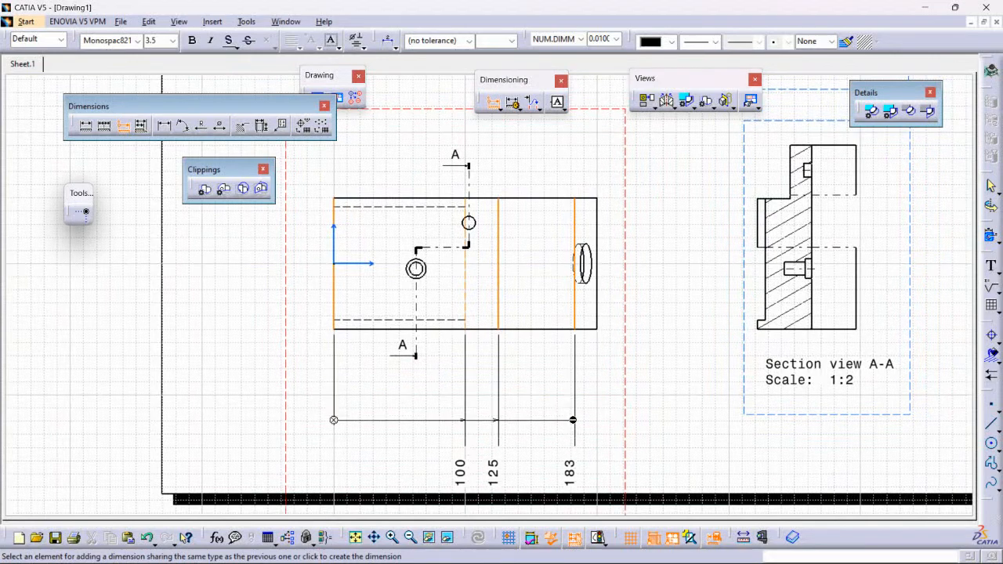
left_click(599, 321)
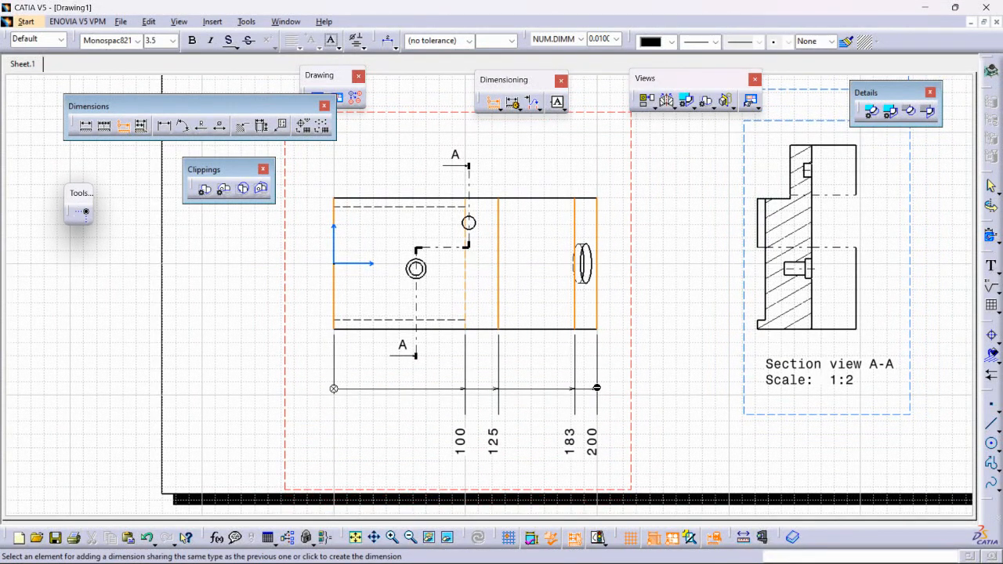
left_click(606, 388)
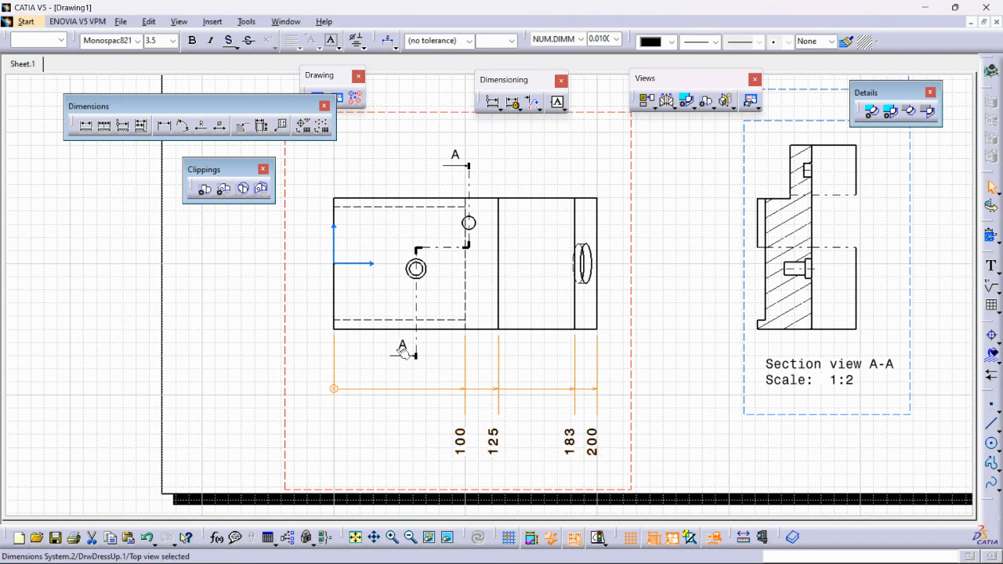
- Try to add a stacked dimension from the top view's left edge to the dashed inner line, and undo it
left_click(144, 127)
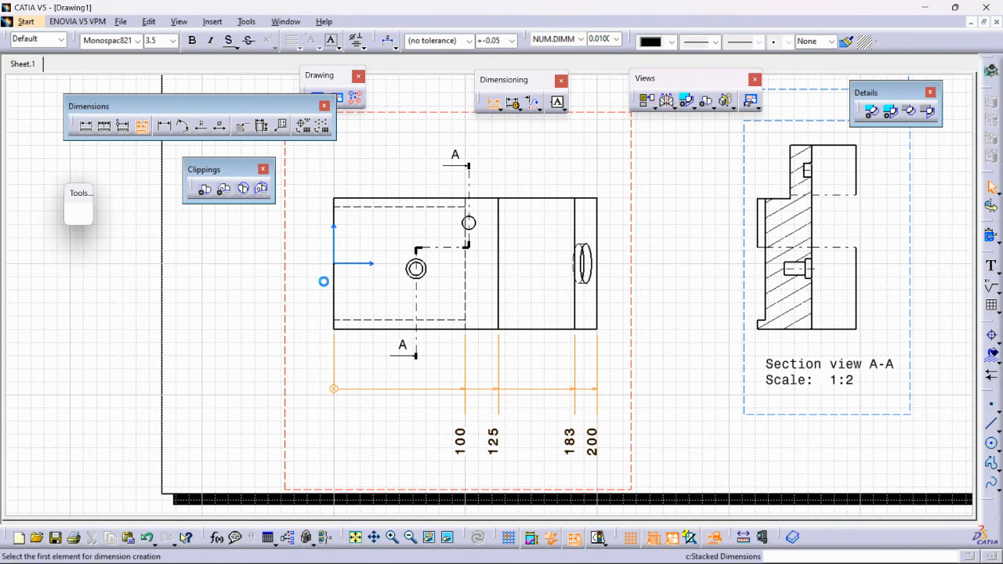
left_click(334, 292)
left_click(469, 293)
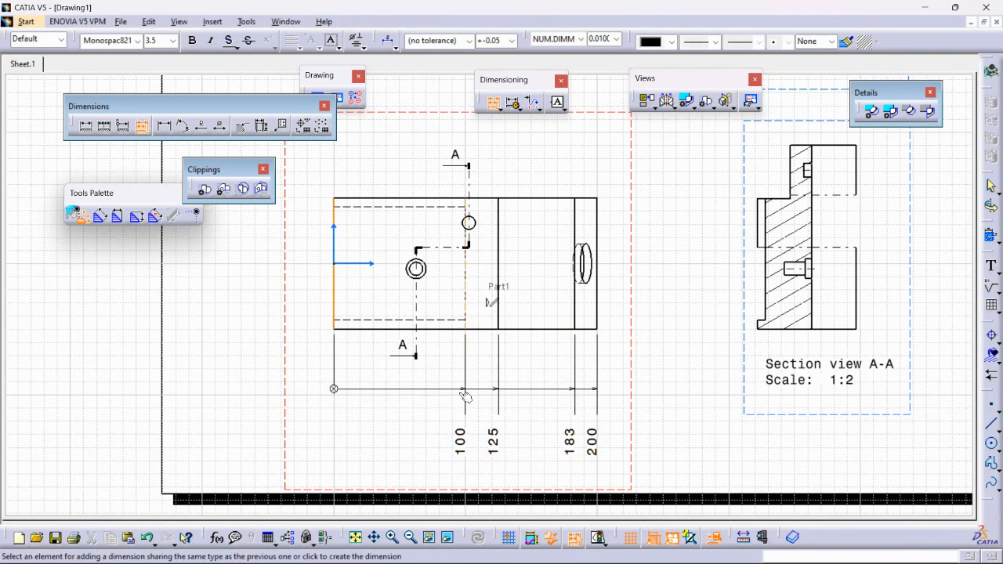
scroll(474, 306, "down", 3)
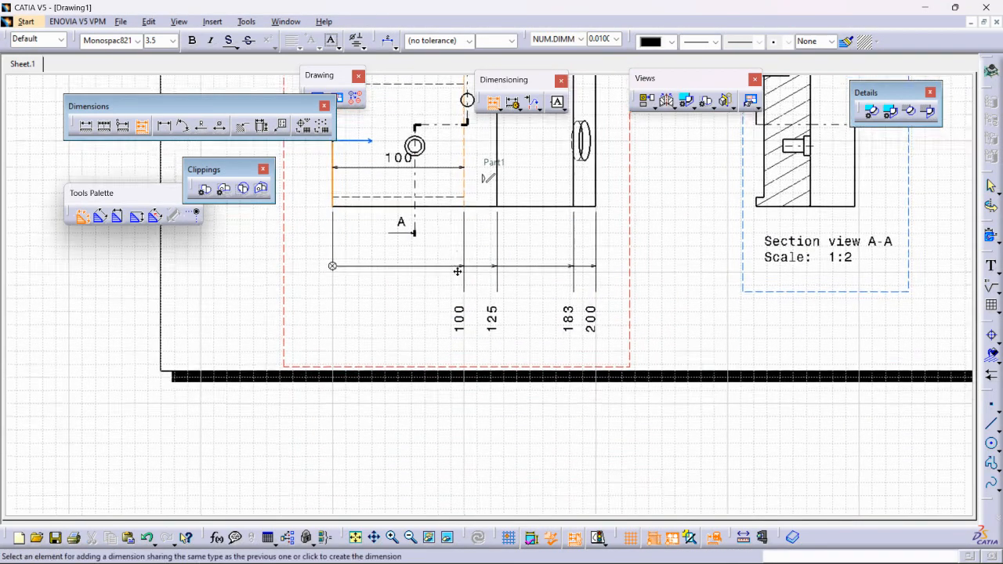
left_click(470, 405)
left_click(497, 179)
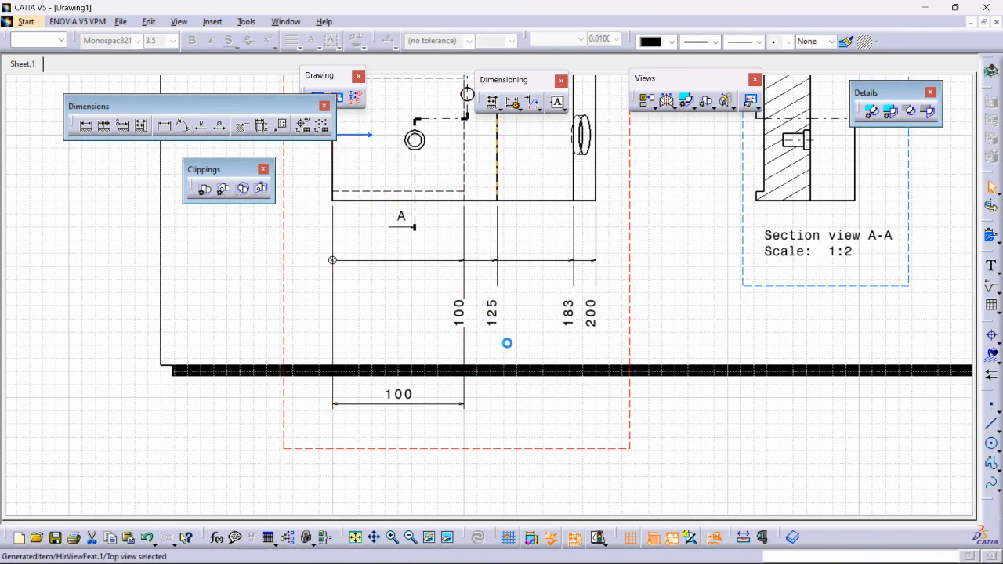
key("ctrl+z")
key("ctrl+z")
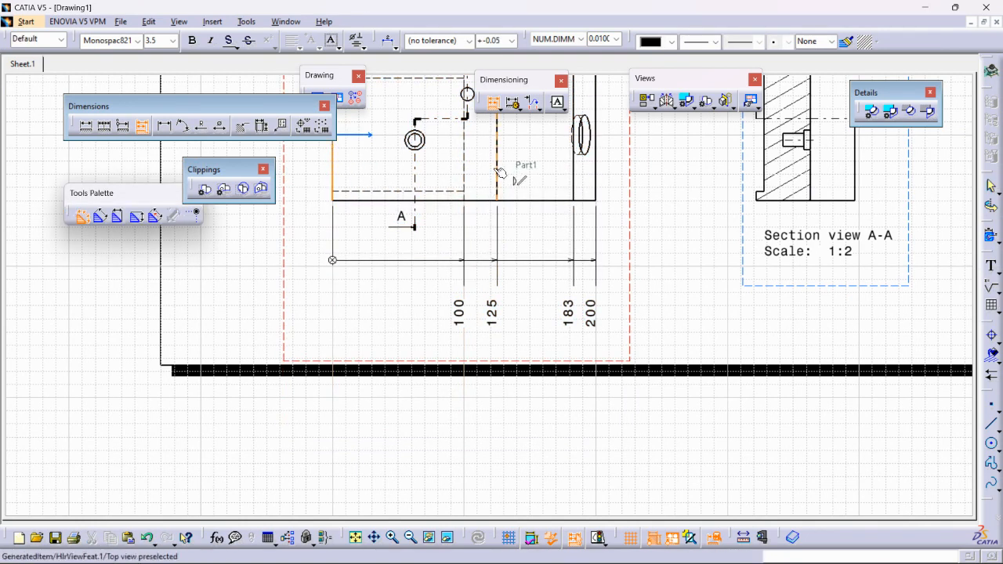
- Add stacked dimensions from the top view's left edge to the dashed line, both inner edges and the right edge, below the view
left_click(465, 166)
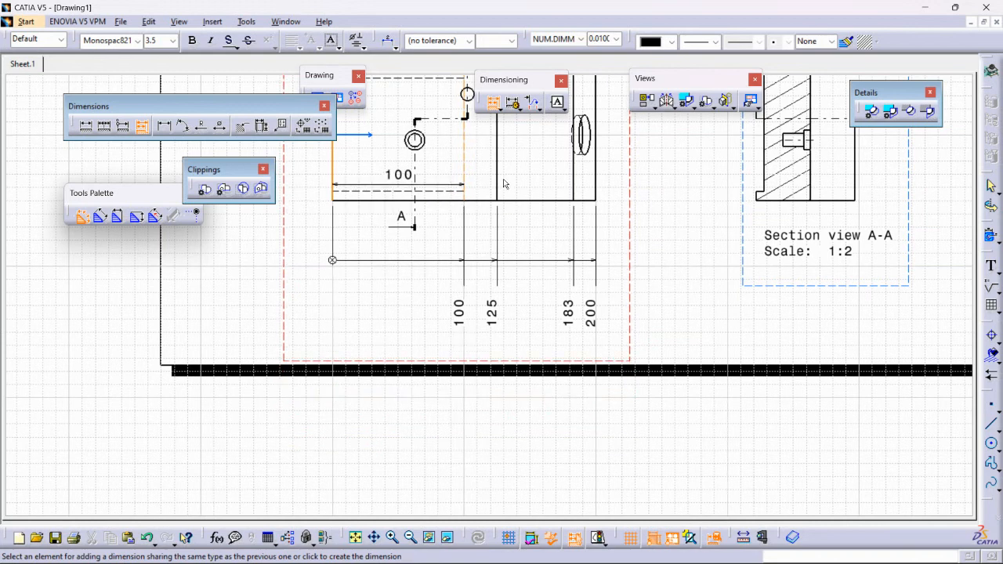
left_click(497, 173)
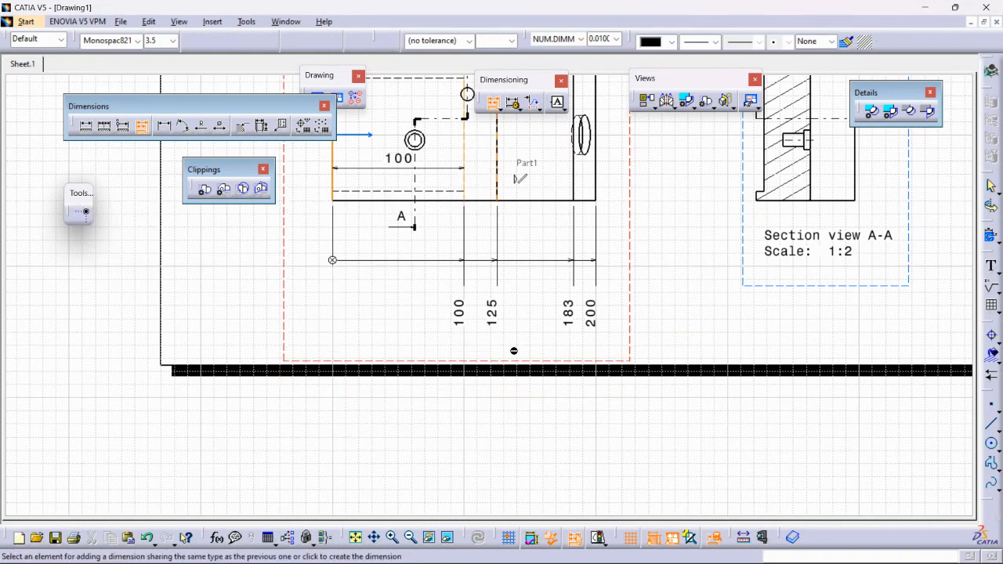
left_click(574, 179)
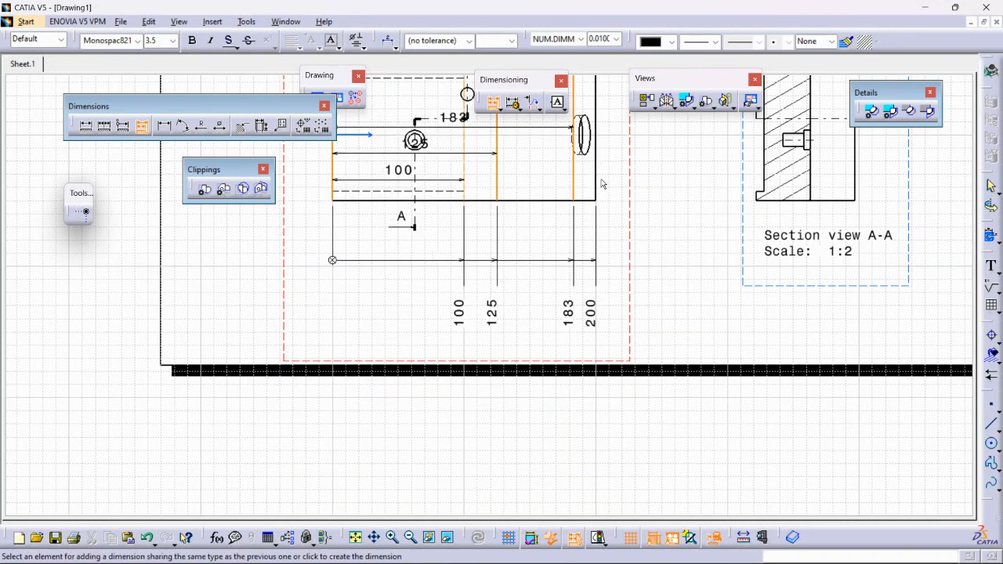
left_click(596, 178)
left_click(602, 363)
- Delete the cumulated dimension set that lies between the top view and the stacked dimensions
middle_click_drag(694, 340, 701, 323)
left_click(650, 313)
left_click(345, 253)
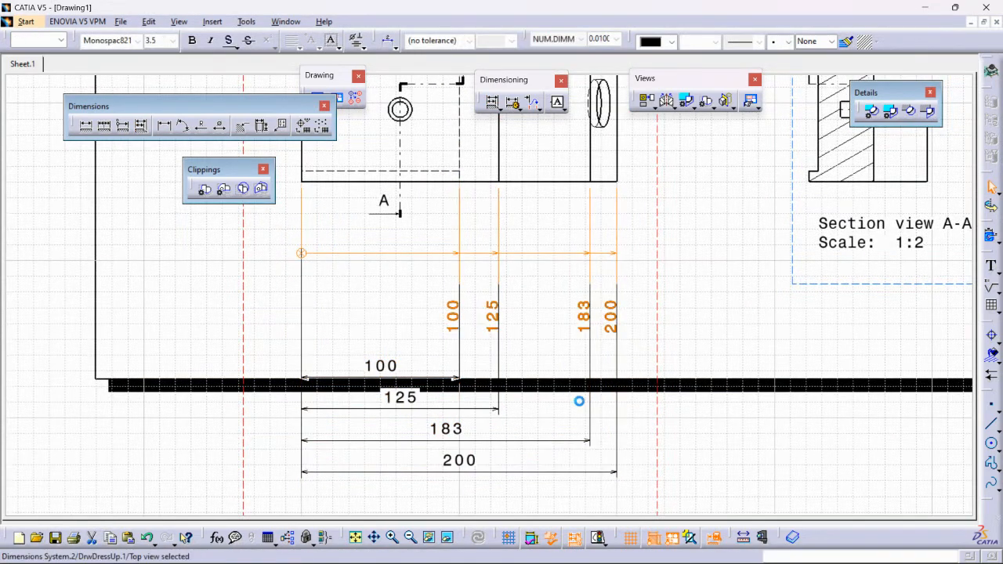
key("Delete")
- Move the stacked dimensions up so they sit inside the sheet just below the top view
left_click(300, 286)
left_click_drag(381, 366, 385, 196)
mouse_move(560, 314)
middle_mouse_down()
mouse_move(554, 348)
mouse_move(606, 383)
middle_mouse_up()
left_click_drag(292, 284, 293, 327)
left_click(821, 370)
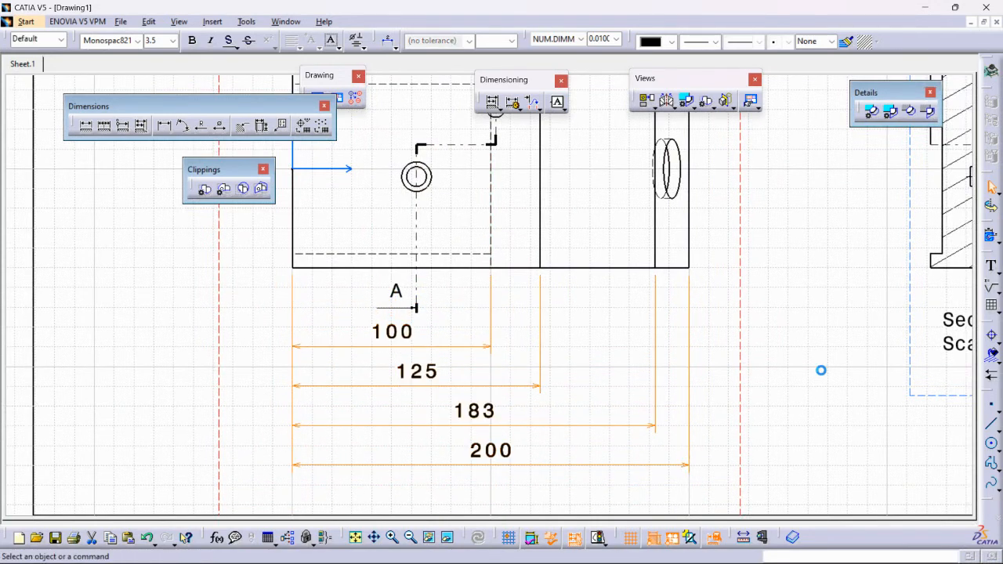
mouse_move(790, 411)
middle_mouse_down()
mouse_move(802, 457)
mouse_move(796, 435)
middle_mouse_up()
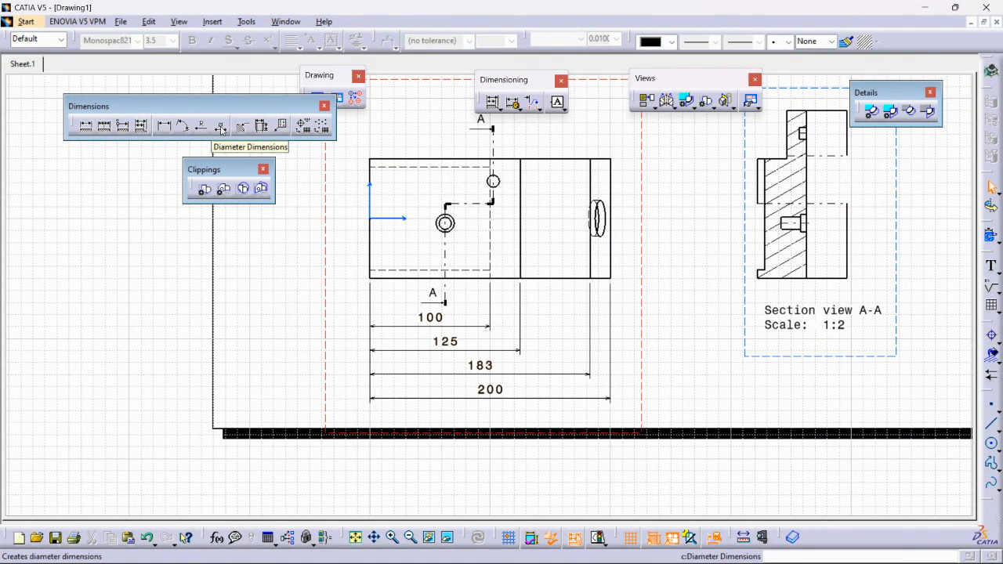
- Add a chamfer dimension in Angle x Length format to the sloped corner edge of auxiliary view B, placed outside the corner
middle_click_drag(476, 219, 386, 396)
middle_click_drag(481, 166, 481, 417)
middle_click_drag(486, 353, 517, 283, "ctrl")
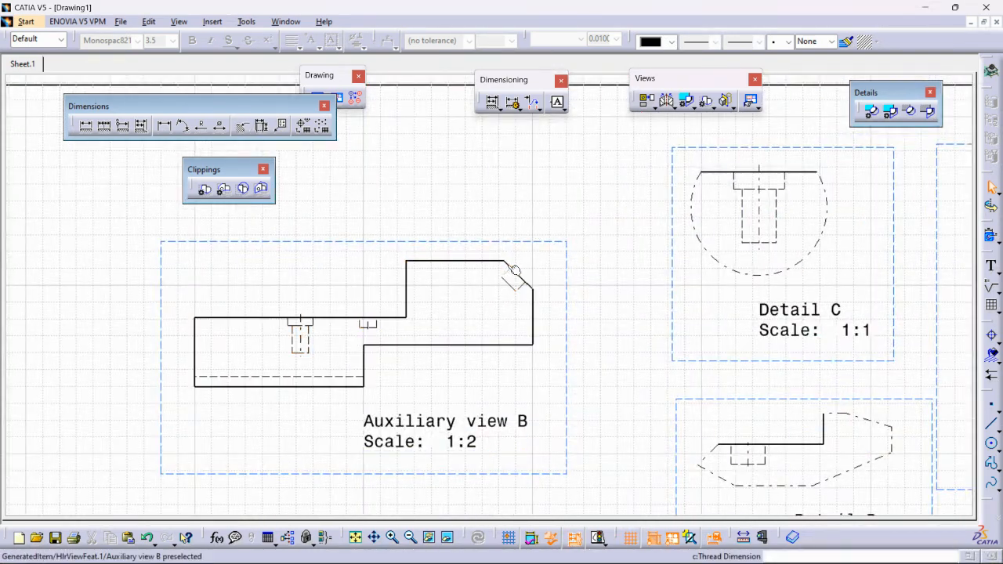
left_click(241, 128)
left_click(530, 258)
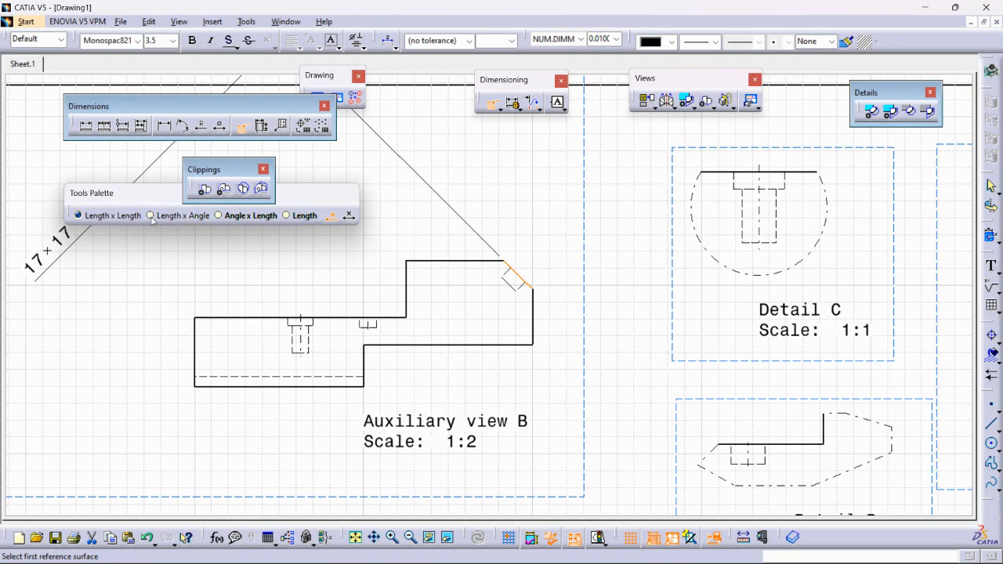
left_click(219, 216)
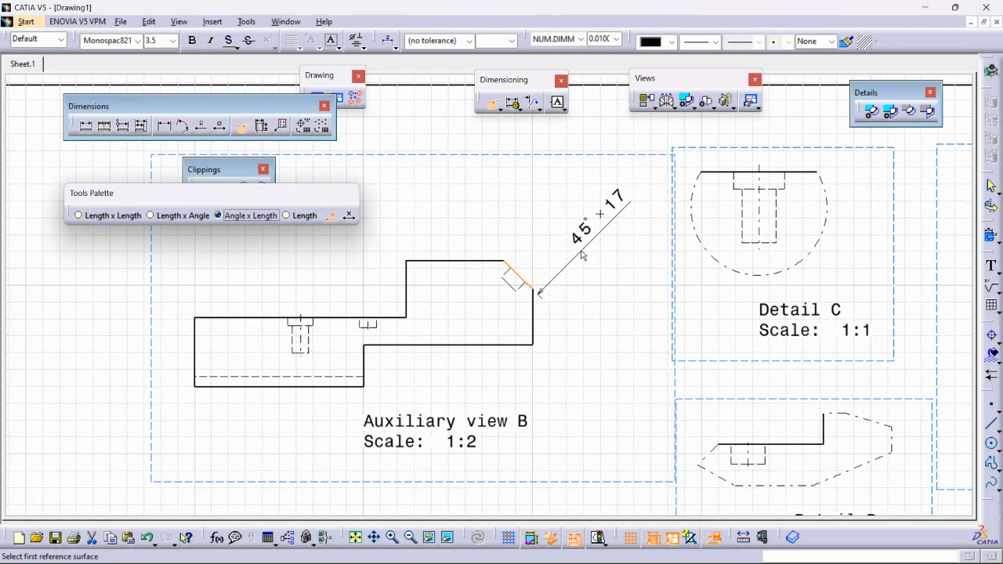
left_click(582, 255)
mouse_move(607, 291)
middle_mouse_down()
mouse_move(610, 361)
mouse_move(611, 327)
middle_mouse_up()
left_click_drag(629, 278, 594, 253)
left_click(441, 262)
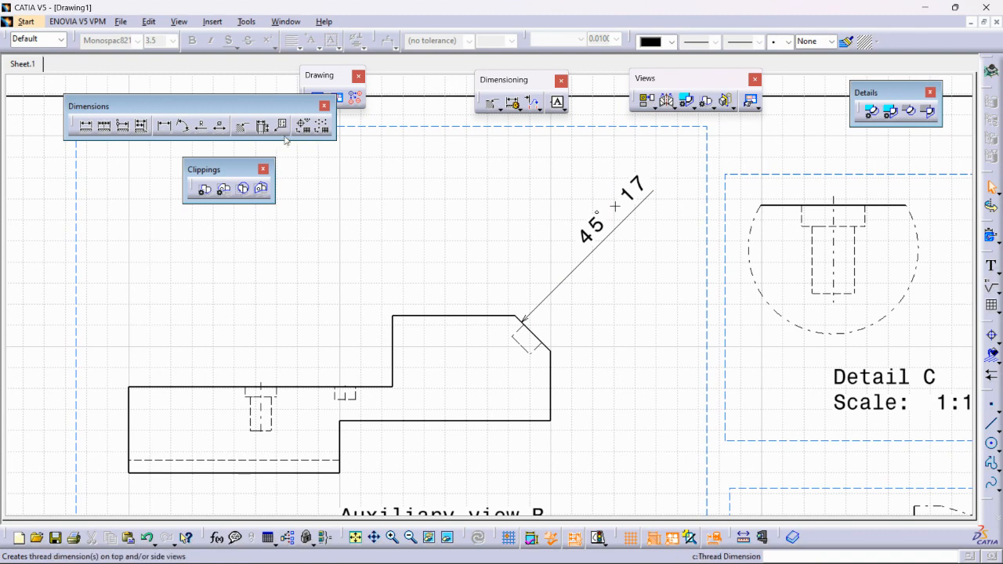
- Switch to the Part1.CATPart model and set the depth of the small round pocket near the step to 15 mm
left_click(285, 21)
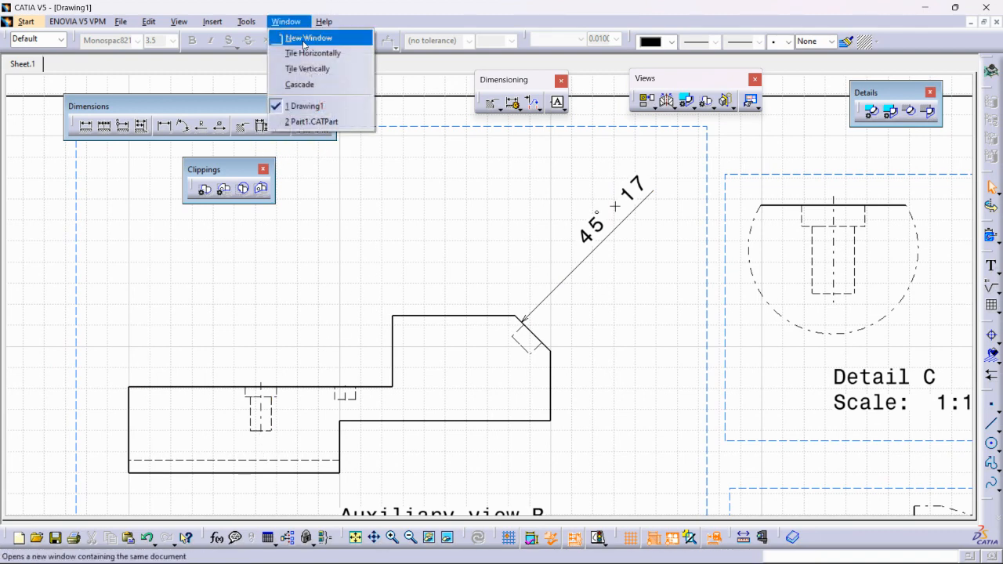
left_click(313, 121)
middle_click_drag(385, 321, 502, 326)
double_click(503, 325)
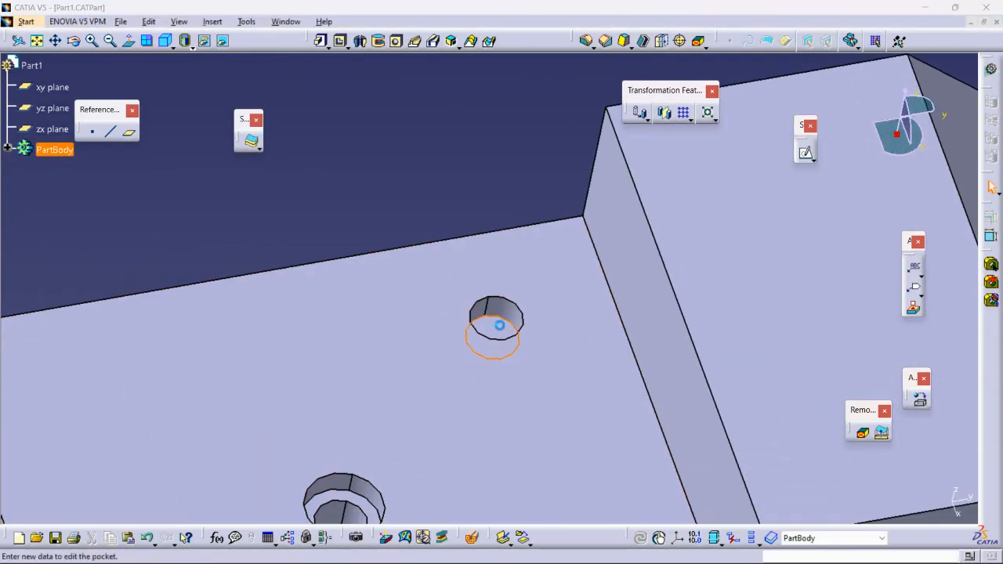
mouse_move(537, 399)
middle_mouse_down()
mouse_move(536, 326)
mouse_move(517, 303)
mouse_move(568, 335)
middle_mouse_up()
left_click_drag(512, 333, 515, 346)
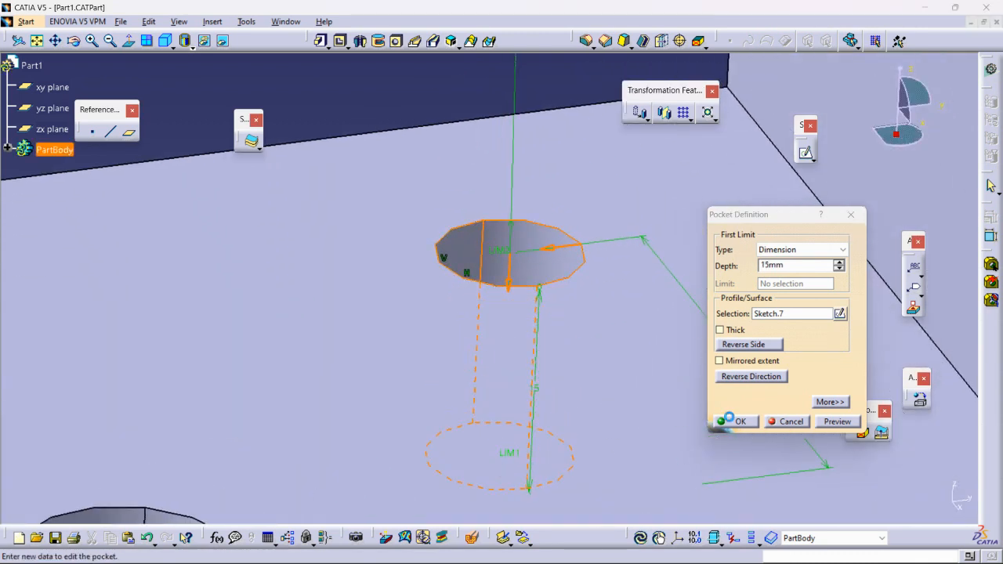
left_click(730, 421)
middle_click_drag(538, 325, 511, 361)
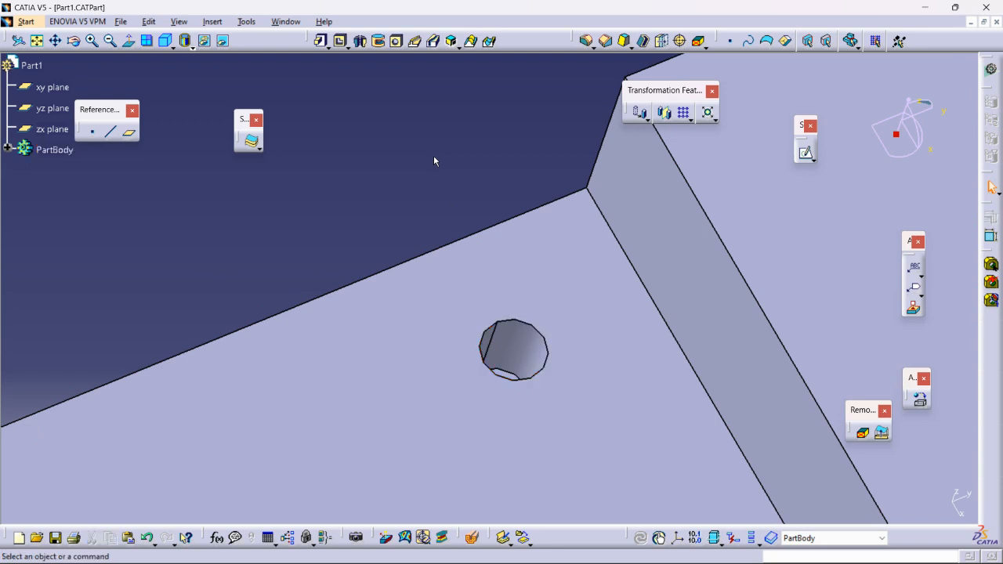
- Switch the part model to the Generative Shape Design workbench
left_click(27, 21)
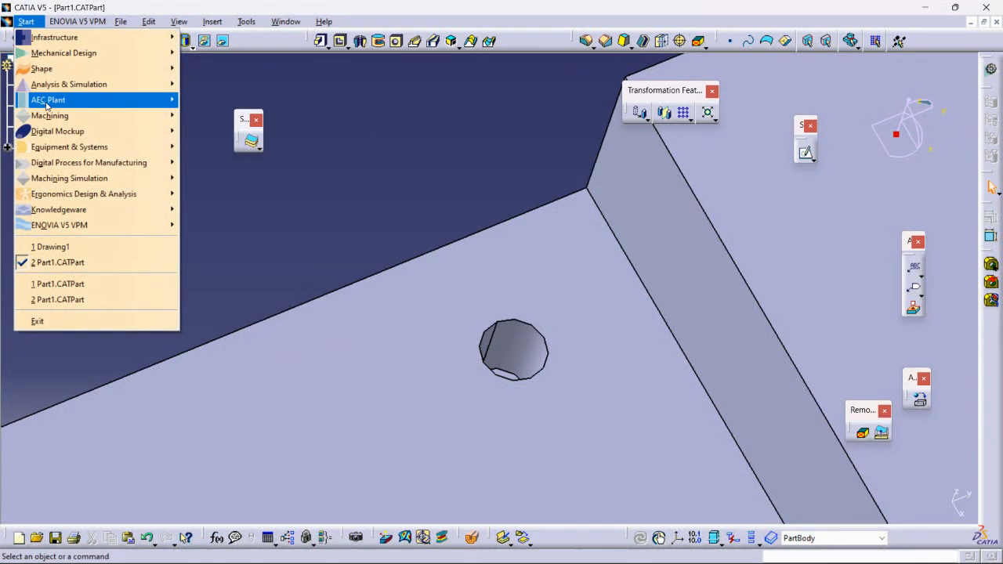
mouse_move(61, 55)
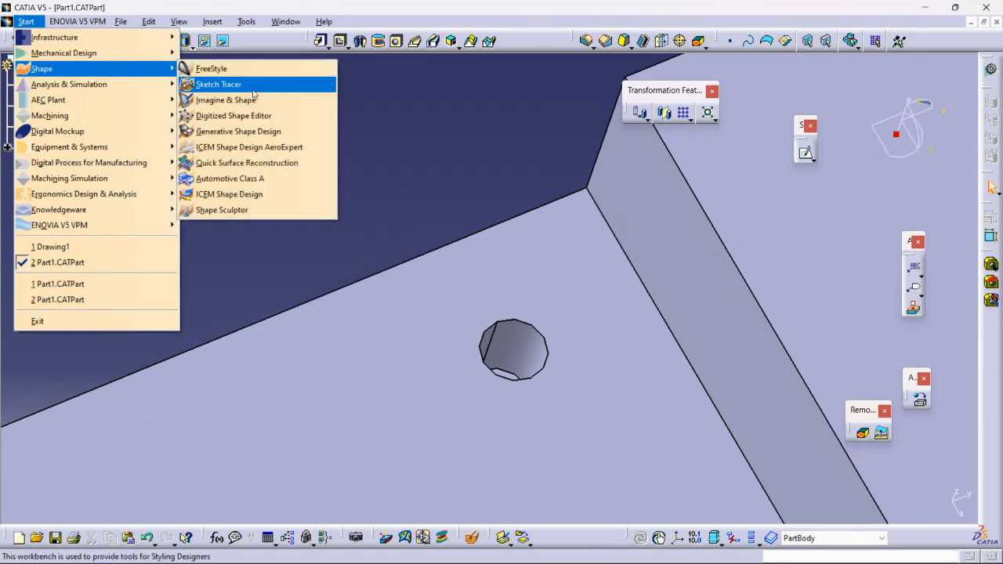
left_click(253, 137)
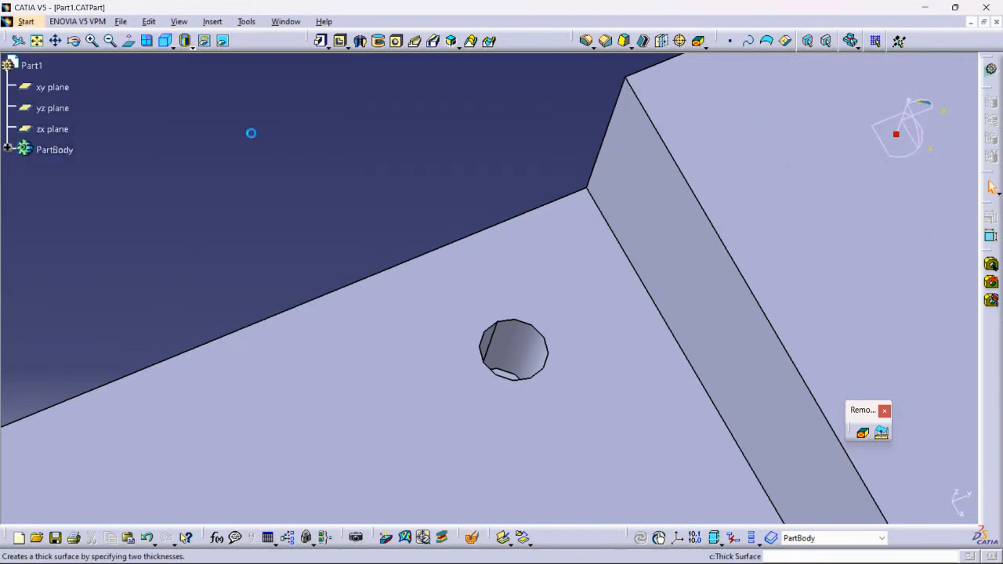
left_click(491, 118)
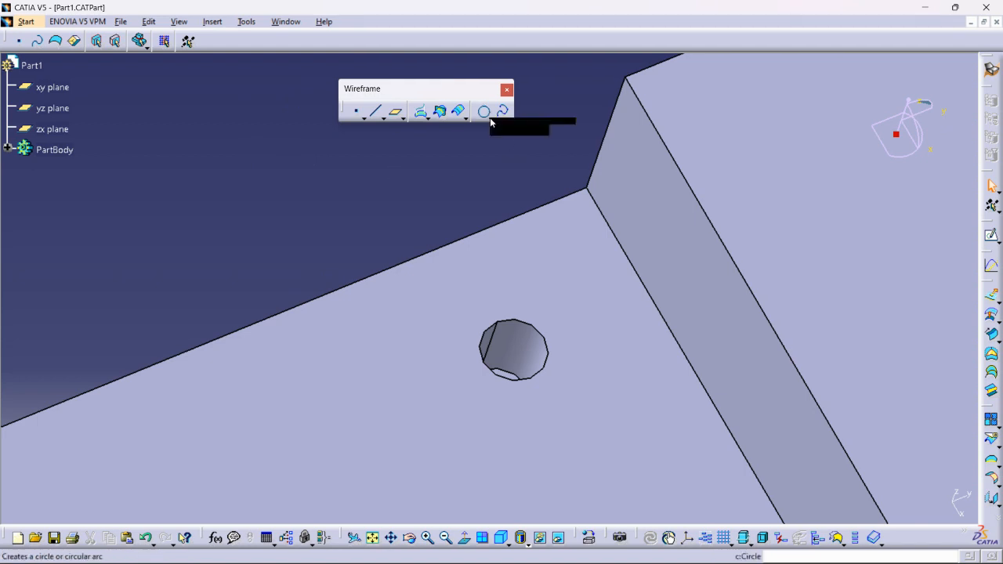
left_click(505, 113)
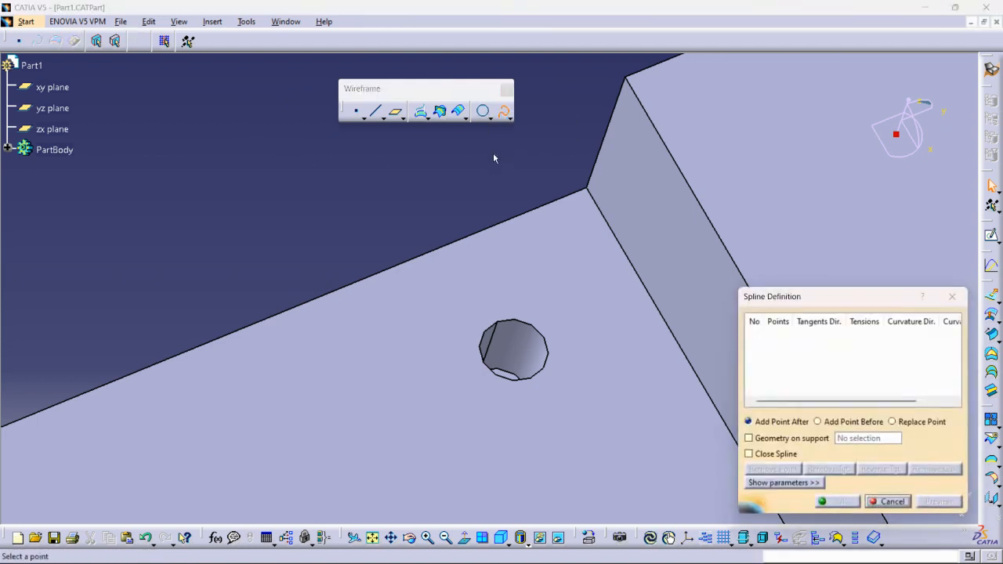
left_click(891, 501)
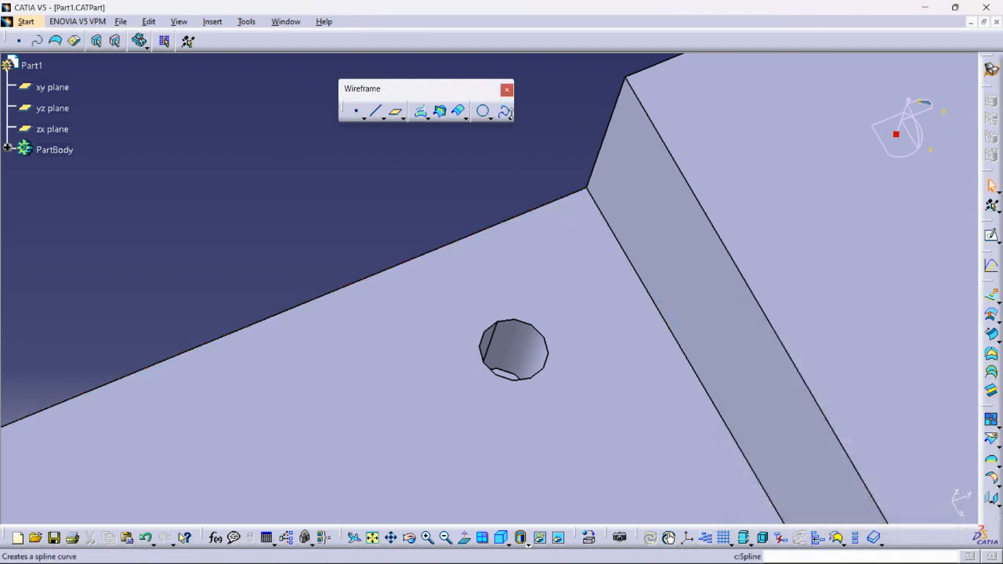
left_click(509, 119)
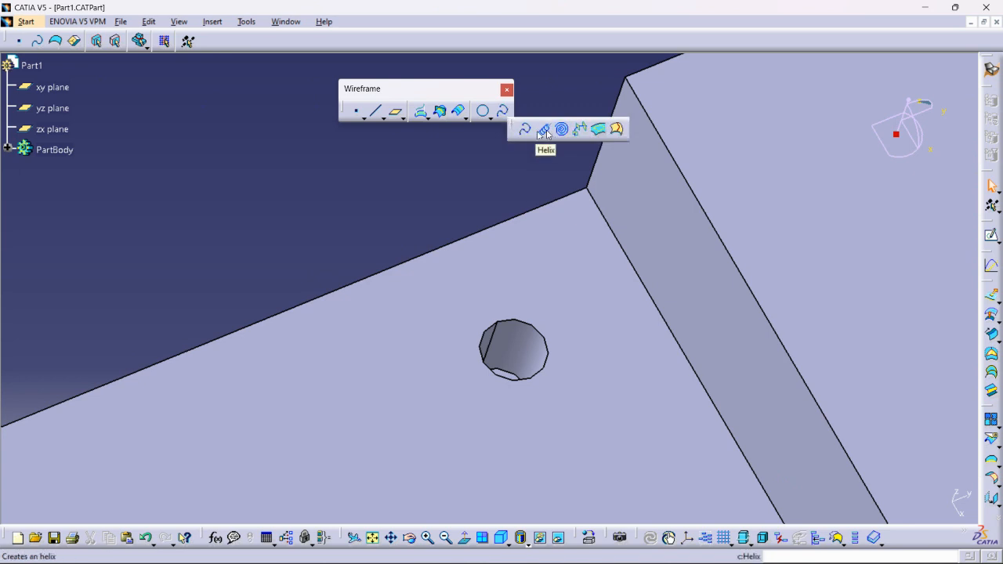
middle_click_drag(404, 195, 543, 141)
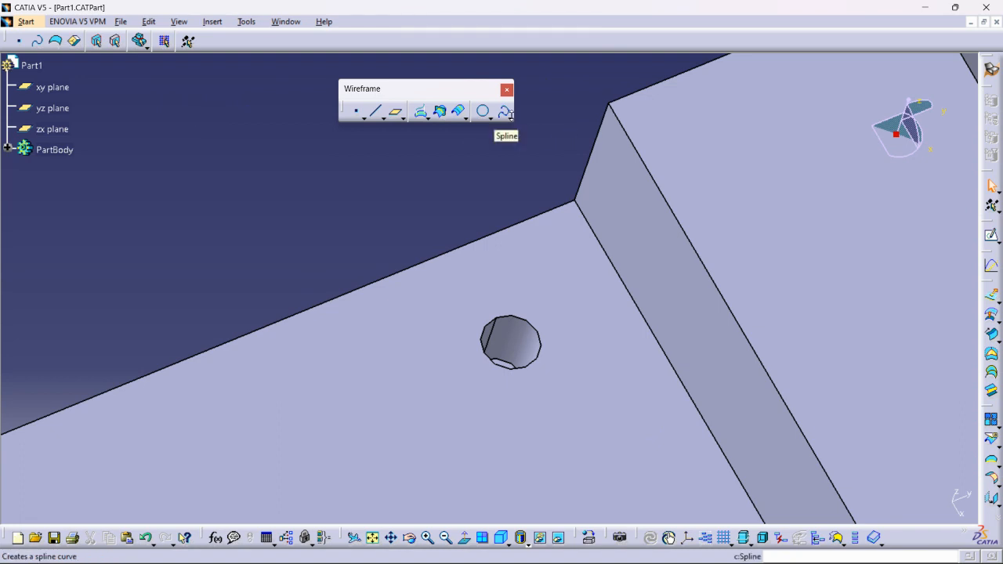
- Switch the part model back to the Part Design workbench
left_click(24, 27)
mouse_move(67, 53)
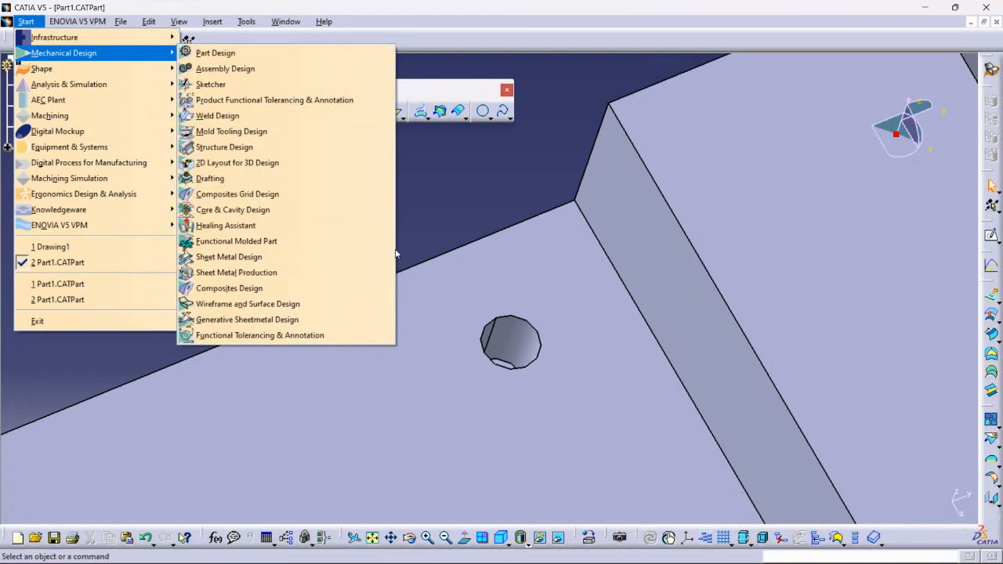
left_click(214, 53)
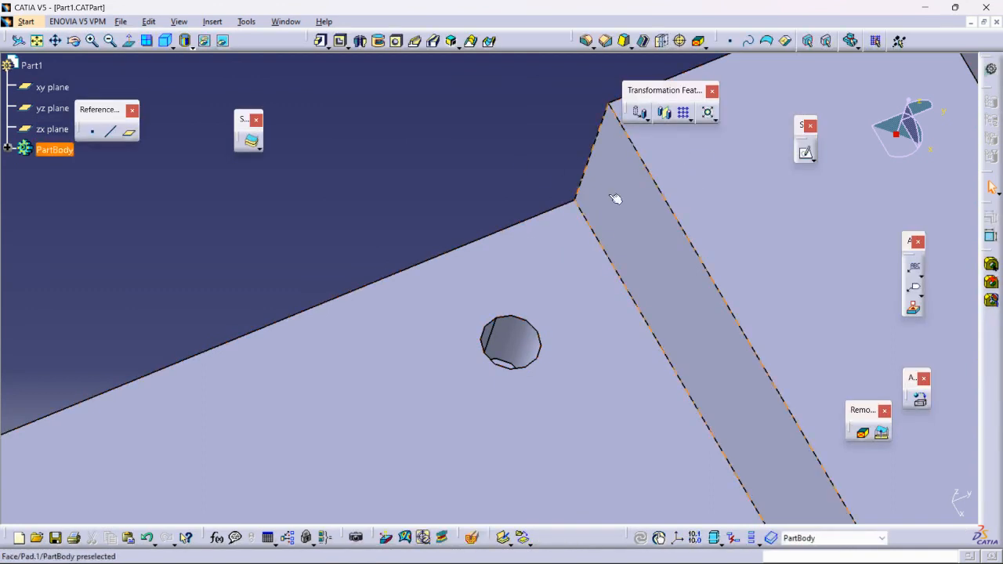
left_click(26, 21)
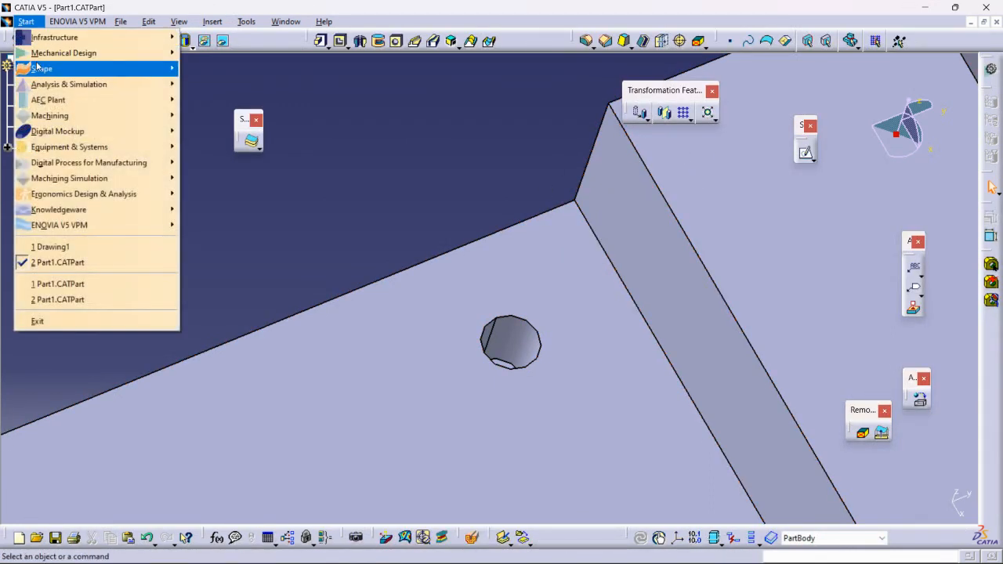
mouse_move(157, 68)
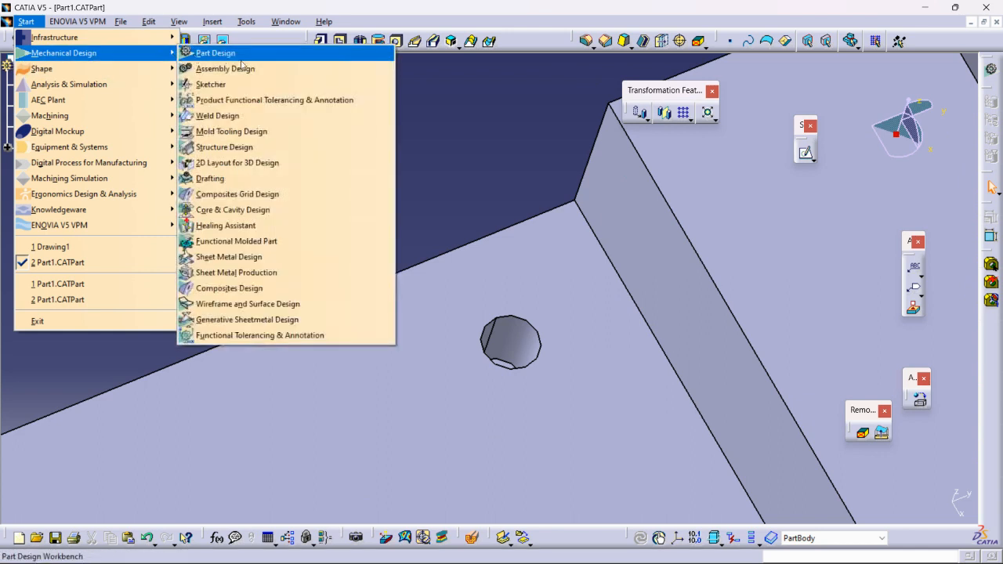
left_click(228, 304)
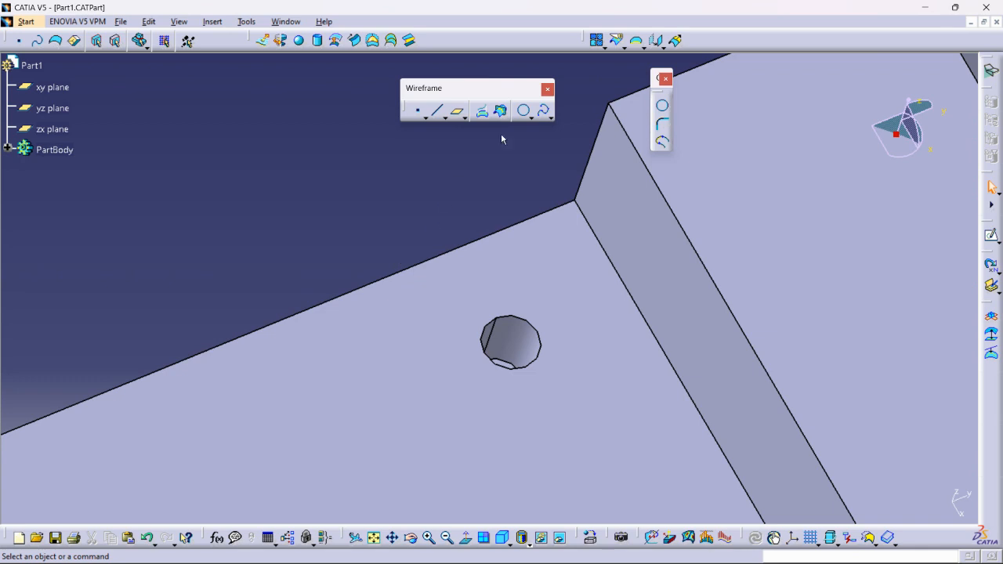
left_click(552, 118)
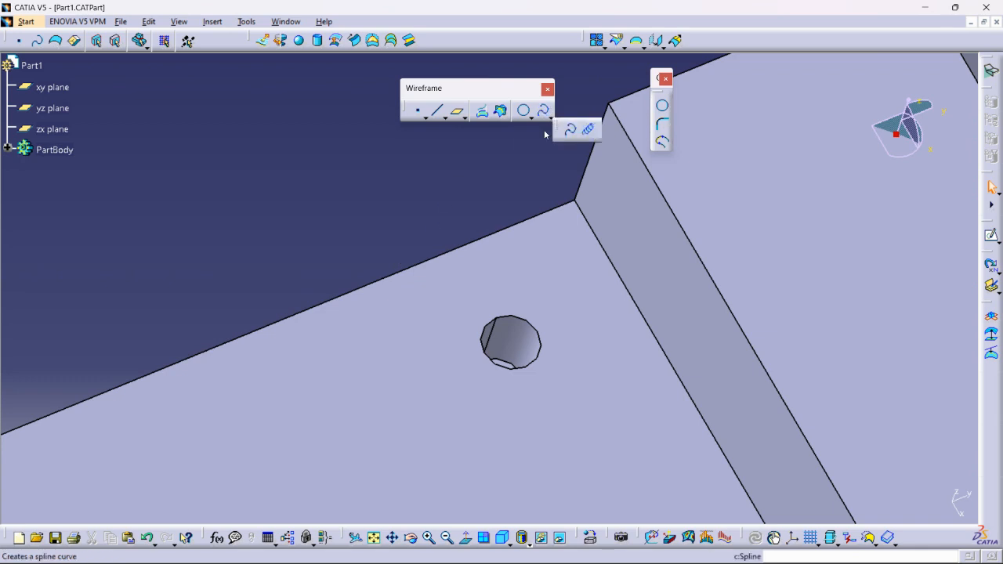
left_click(526, 167)
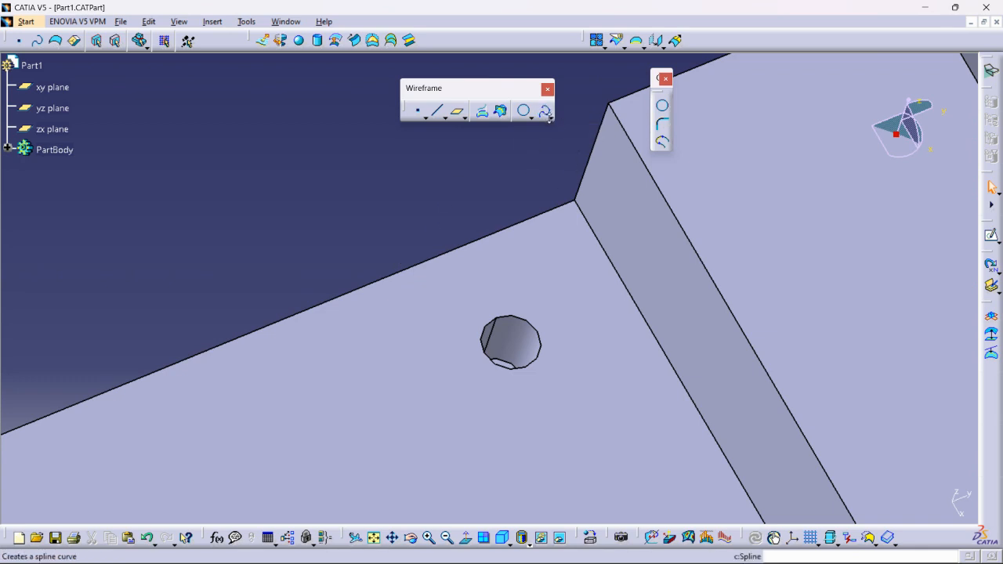
left_click(511, 182)
left_click(553, 119)
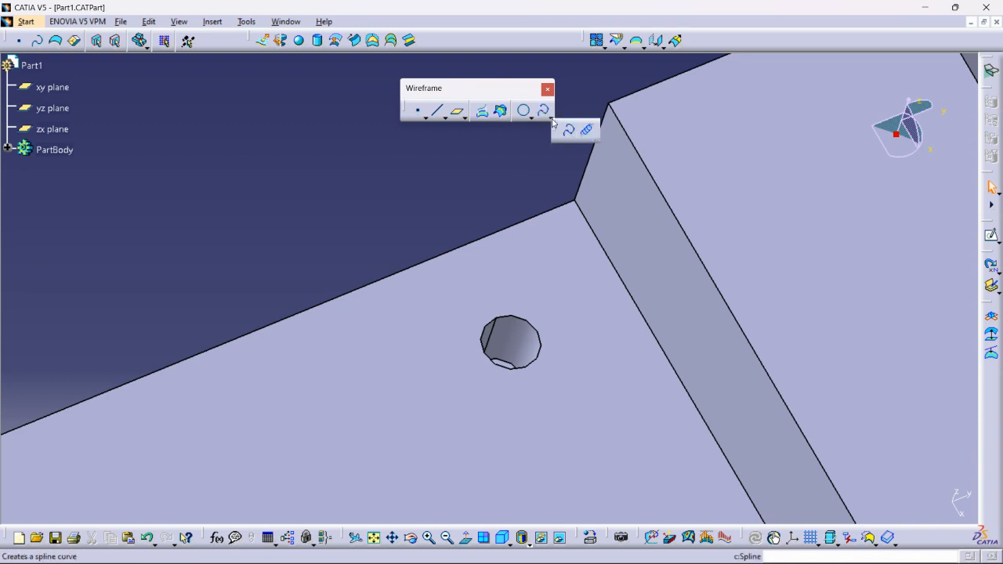
left_click(548, 133)
left_click(551, 119)
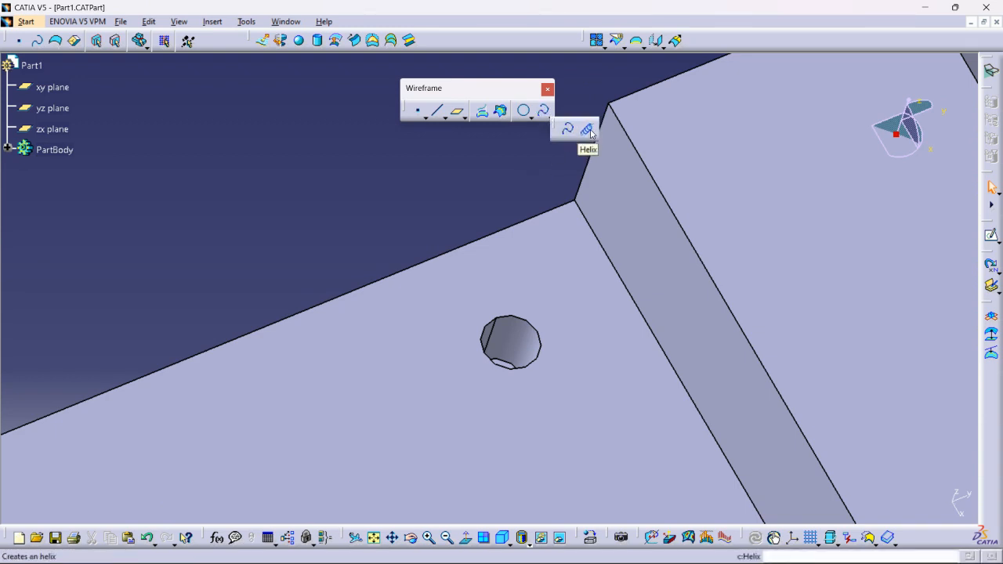
left_click(522, 178)
left_click(286, 22)
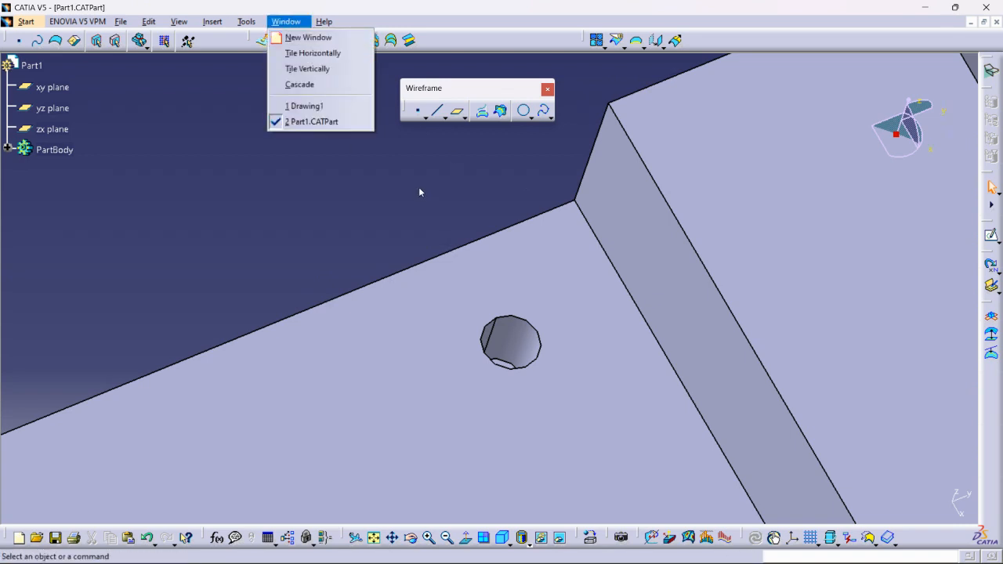
mouse_move(26, 21)
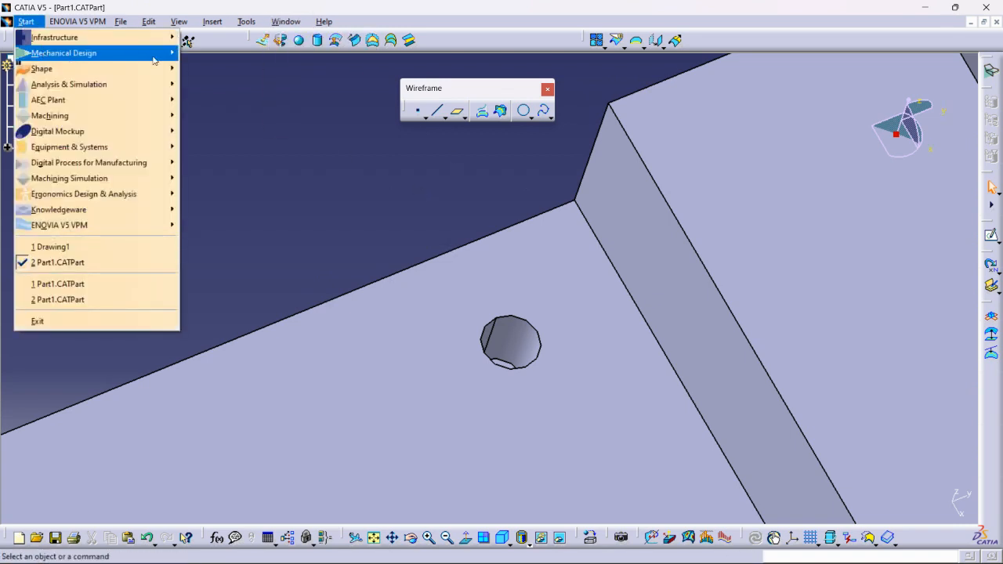
mouse_move(166, 55)
left_click(224, 54)
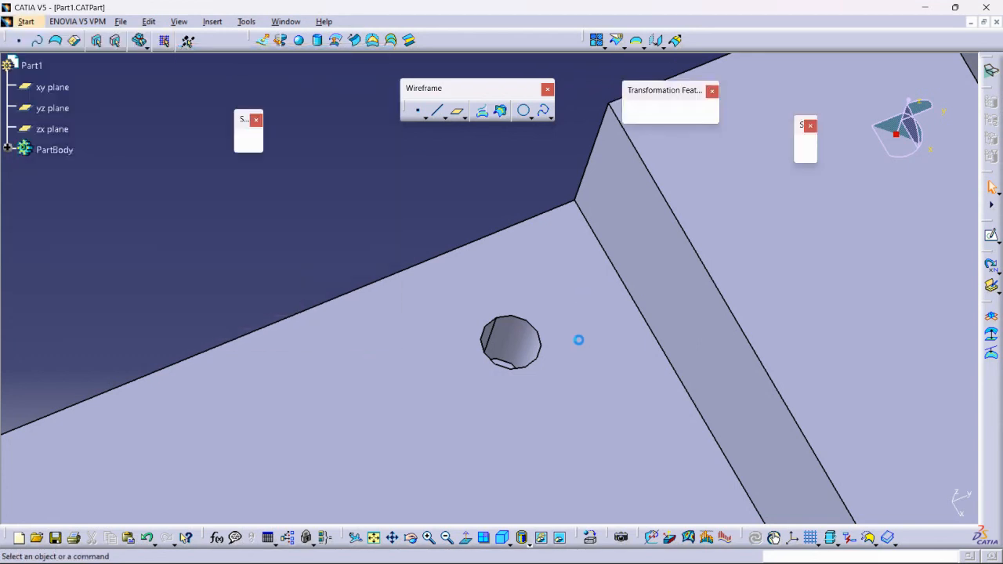
left_click(517, 152)
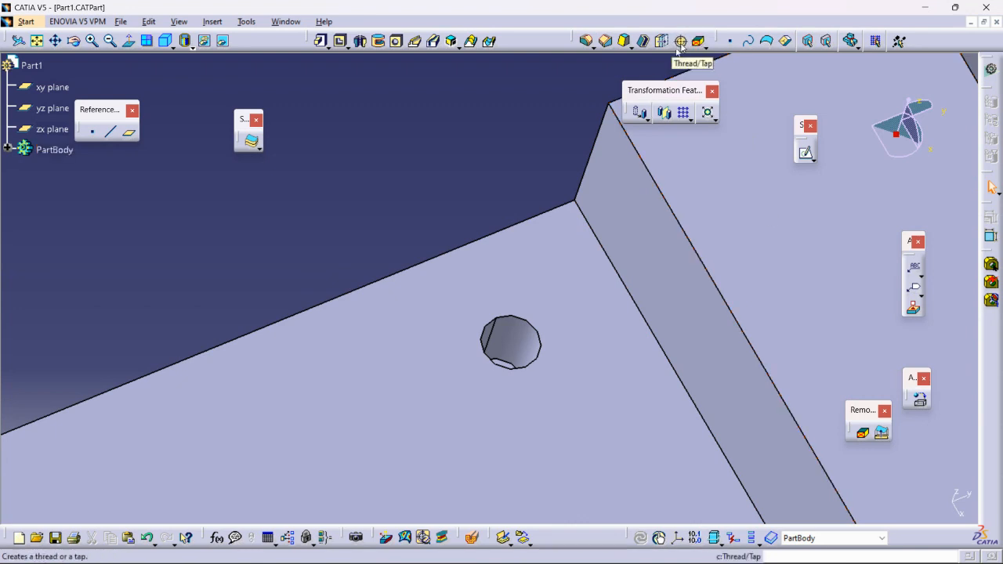
- Tap the small round pocket near the step from its opening face, with 11 mm thread diameter, 10 mm depth and 1 mm pitch
left_click_drag(582, 36, 572, 61)
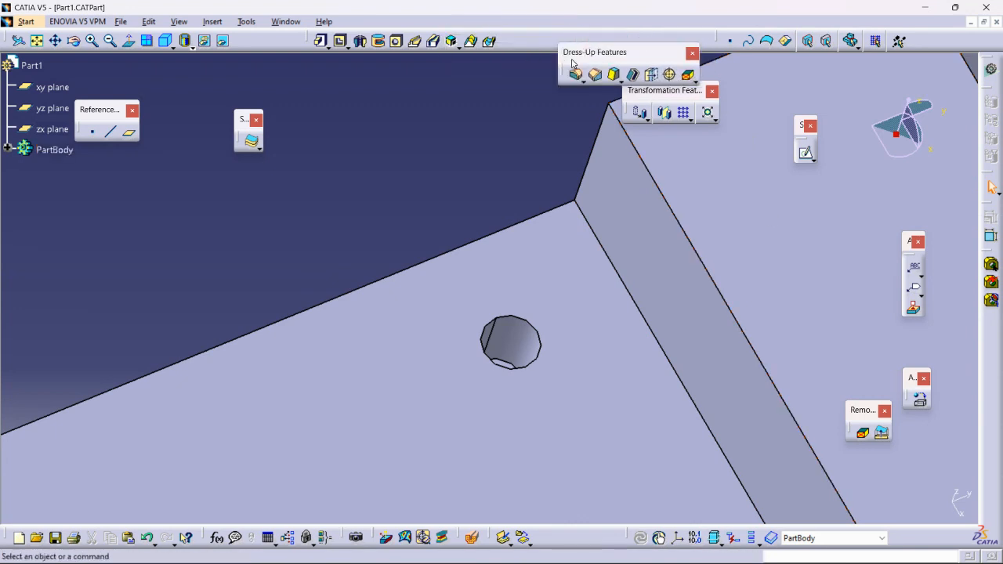
left_click(672, 75)
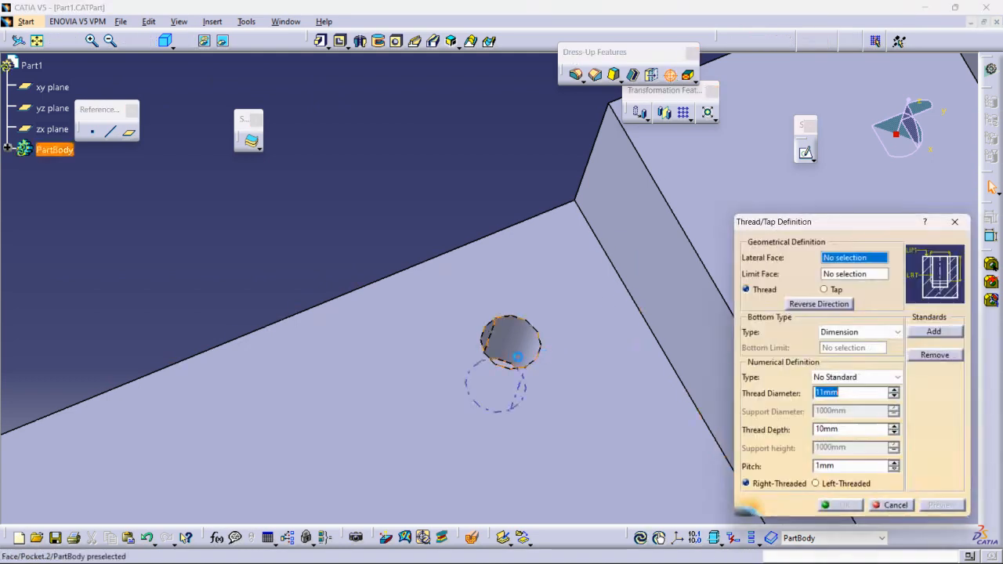
middle_click_drag(516, 364, 634, 311)
left_click(489, 287)
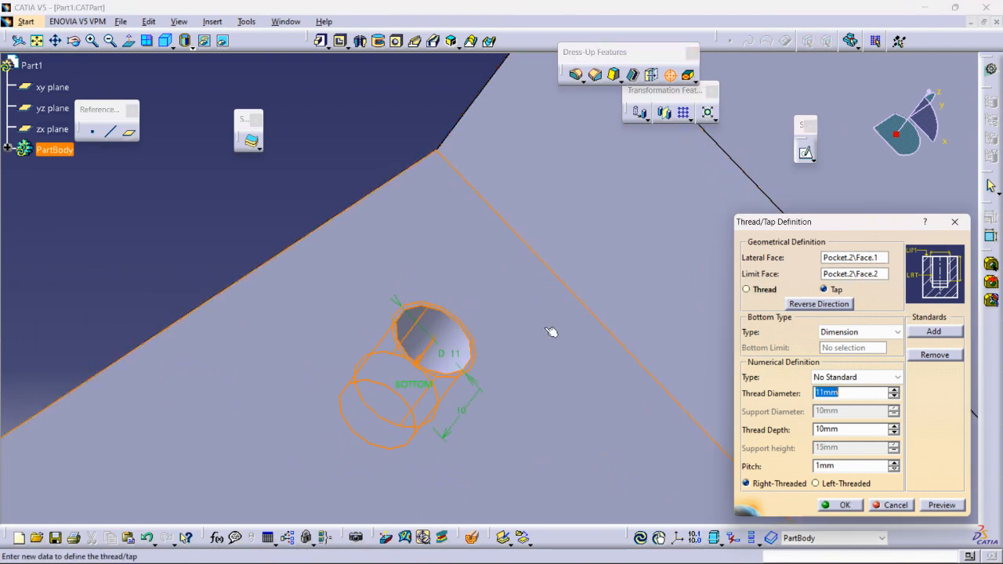
left_click(838, 504)
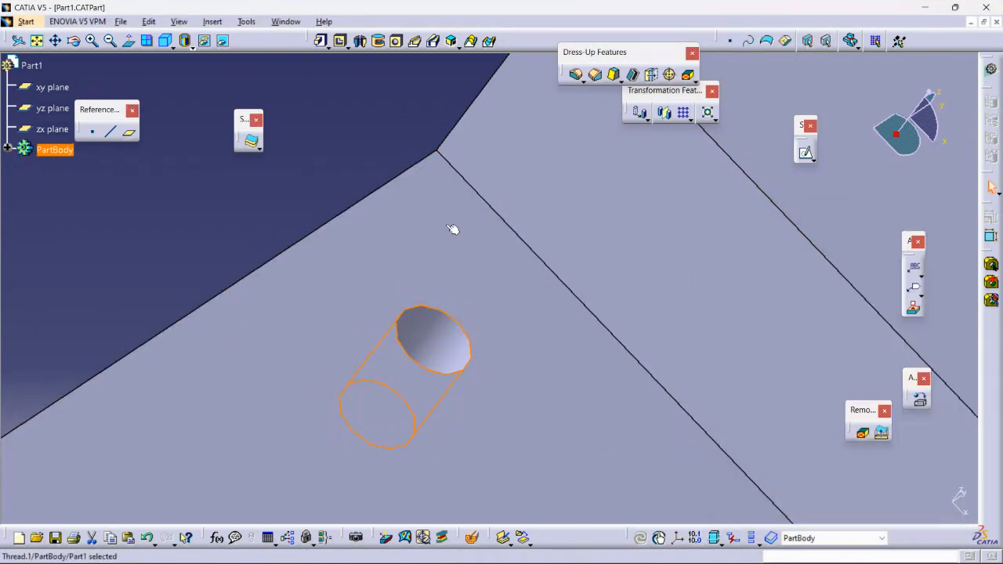
- Switch to Drawing1 and update the sheet's views from the changed part model
left_click(284, 21)
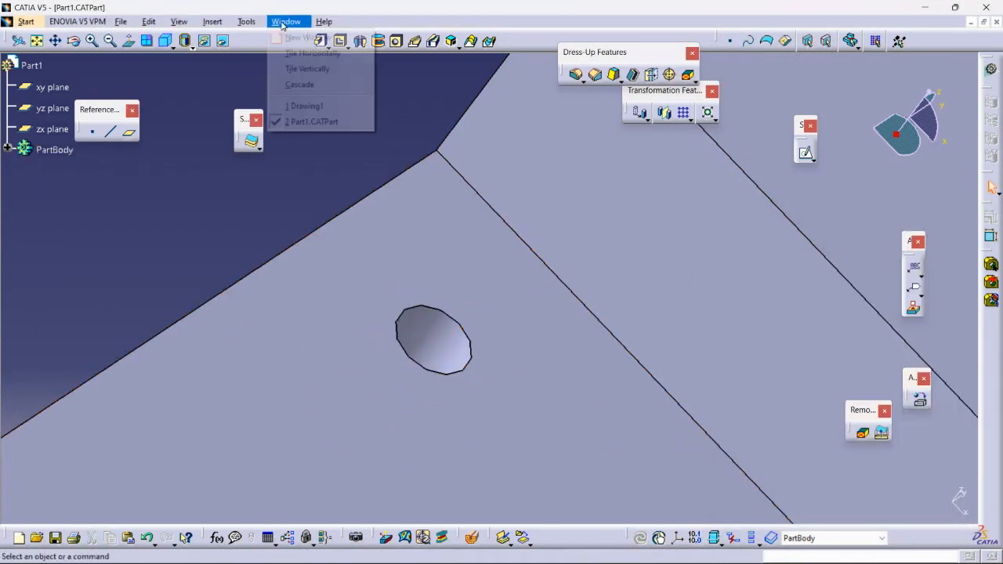
left_click(306, 106)
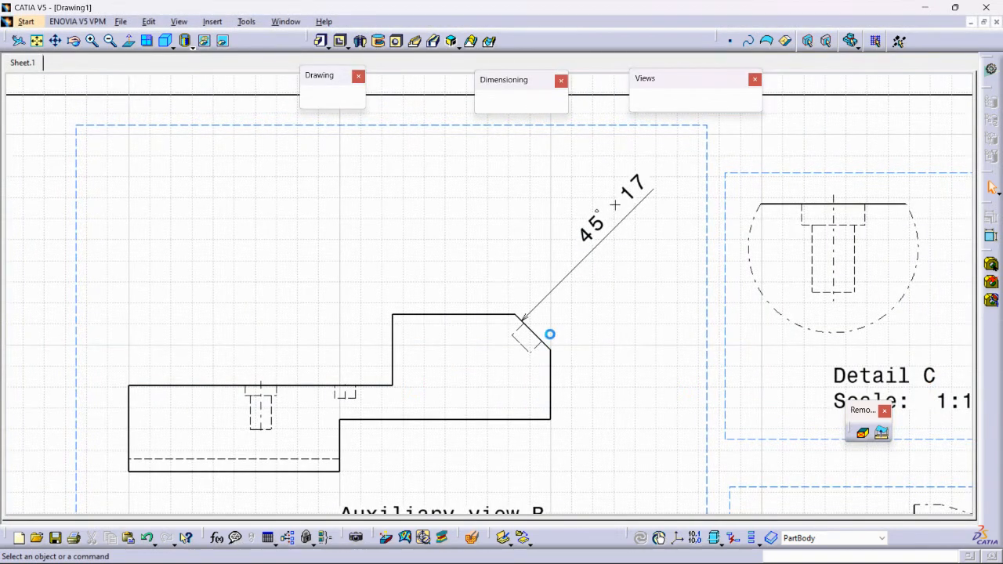
left_click(478, 538)
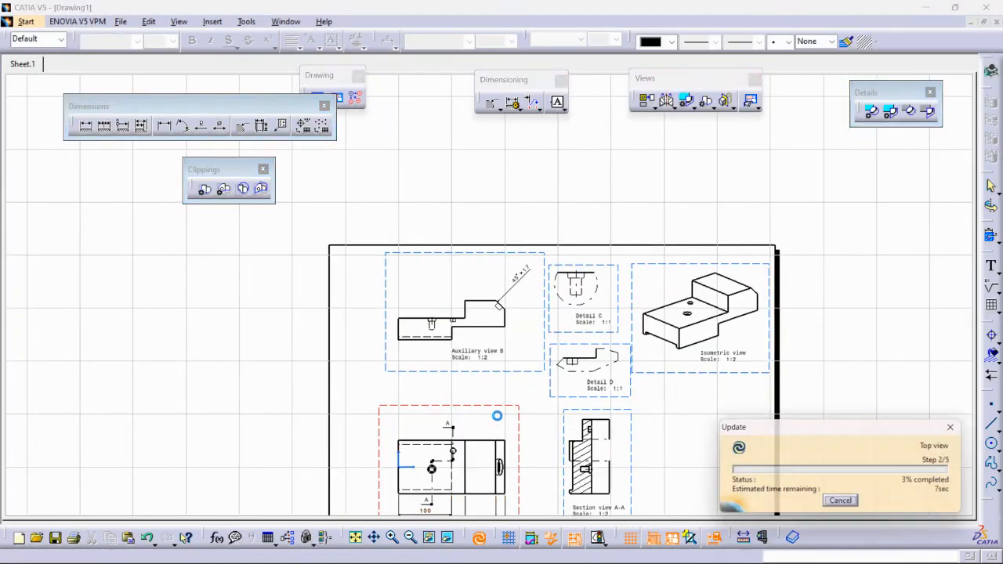
- Enable the Thread dress-up option in the top view's properties
middle_click_drag(519, 387, 546, 238)
middle_click_drag(399, 466, 563, 224)
middle_click_drag(517, 505, 570, 104)
mouse_move(545, 424)
middle_mouse_down()
mouse_move(541, 258)
mouse_move(533, 436)
mouse_move(535, 377)
mouse_move(485, 355)
middle_mouse_up()
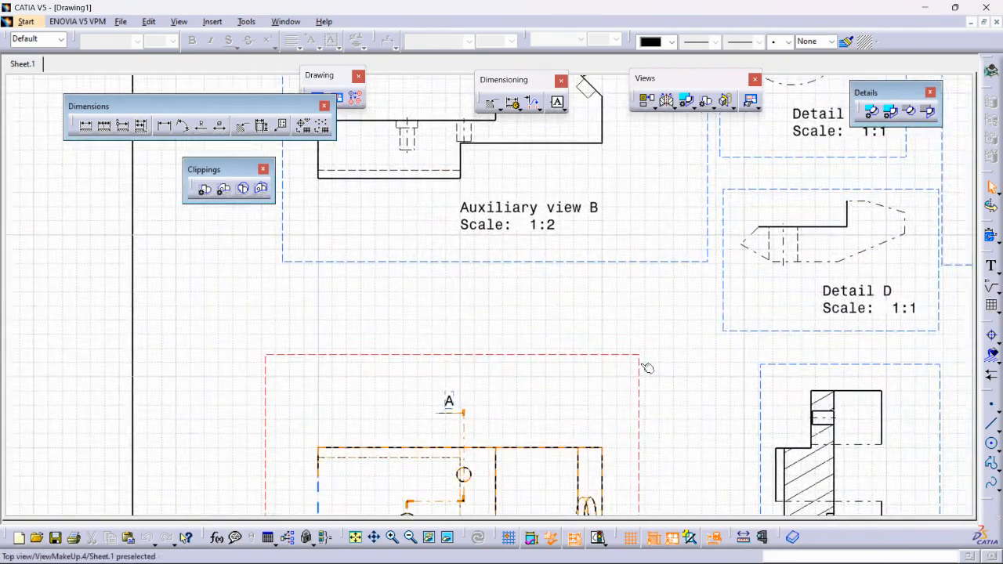
mouse_move(479, 505)
middle_mouse_down()
mouse_move(479, 363)
mouse_move(421, 301)
mouse_move(419, 257)
middle_mouse_up()
middle_click_drag(724, 353, 799, 331, "ctrl")
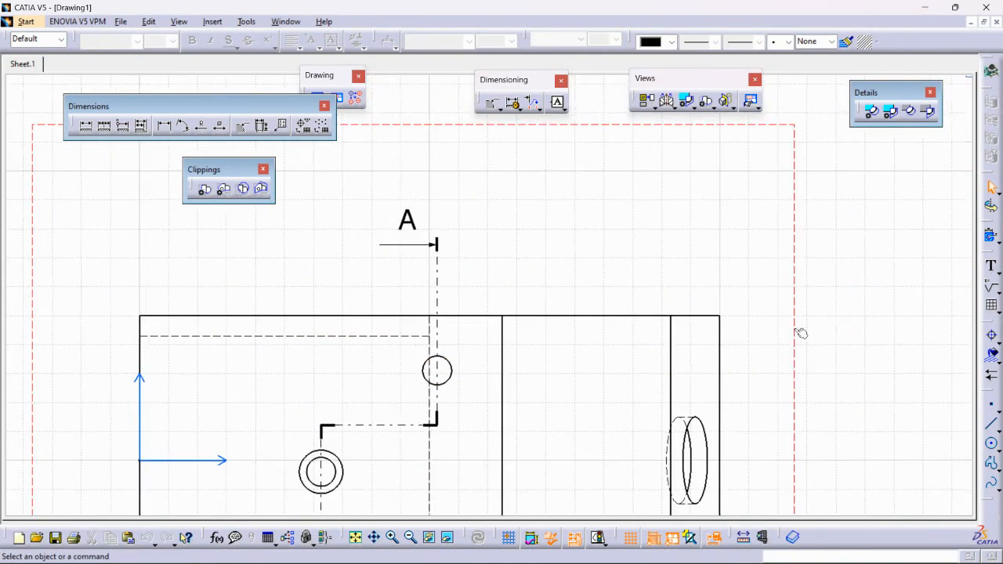
right_click(796, 290)
left_click(829, 82)
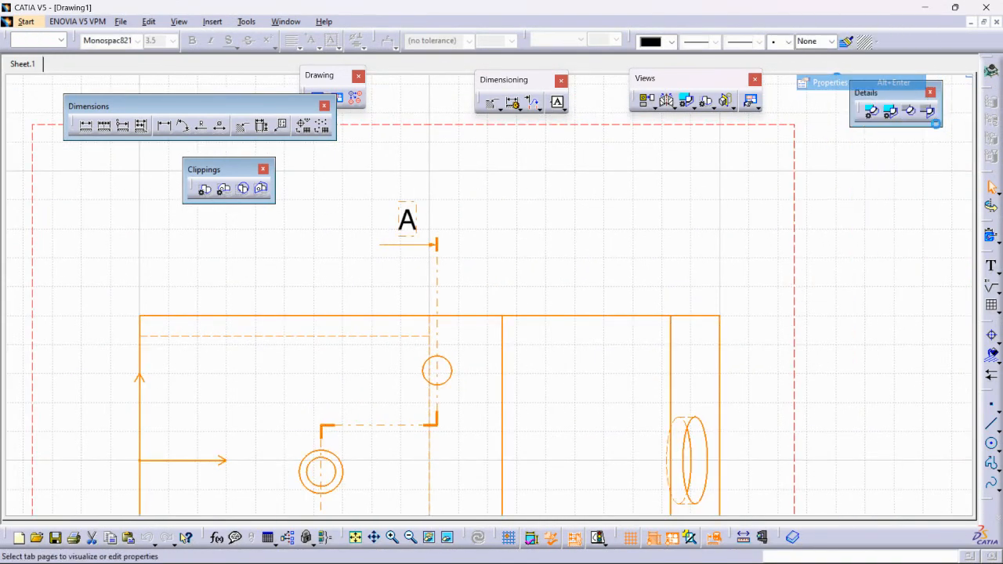
left_click(746, 335)
left_click(899, 502)
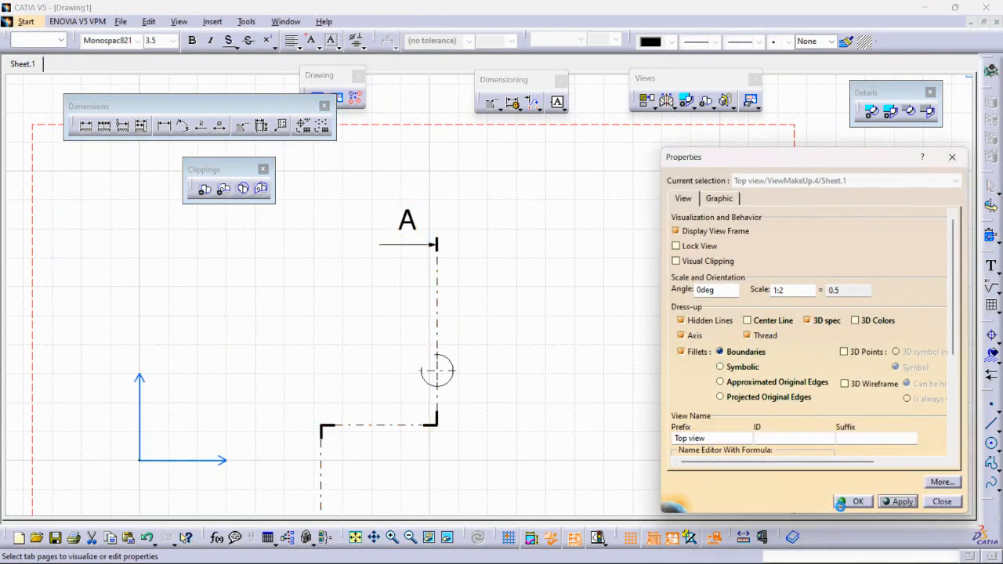
left_click(846, 503)
- Activate auxiliary view B and enable the Thread dress-up option in its properties
mouse_move(446, 394)
middle_mouse_down()
mouse_move(509, 330)
mouse_move(688, 203)
middle_mouse_up()
mouse_move(560, 357)
middle_mouse_down()
mouse_move(566, 384)
mouse_move(549, 329)
mouse_move(596, 441)
mouse_move(606, 354)
mouse_move(544, 181)
mouse_move(553, 369)
mouse_move(815, 312)
middle_mouse_up()
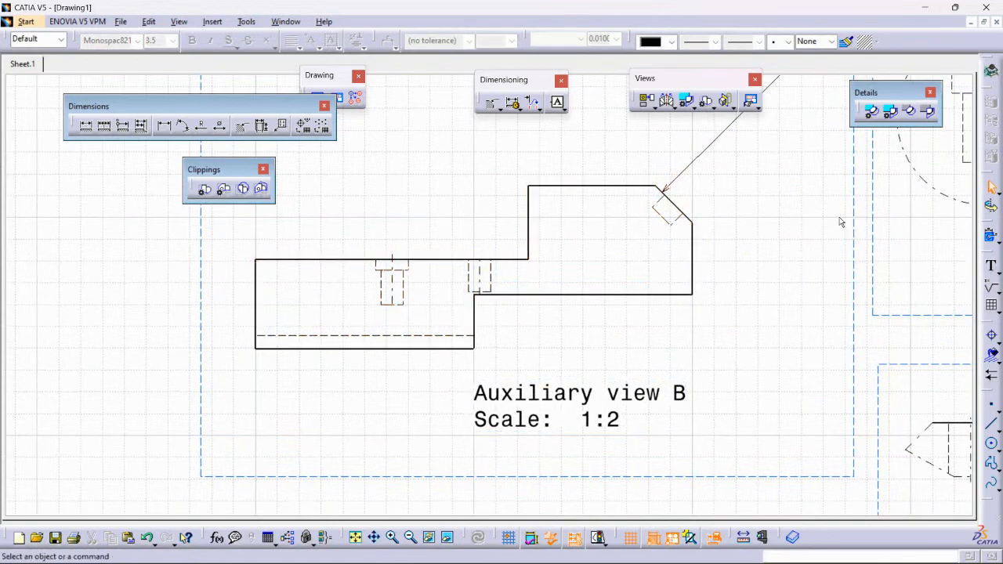
left_click(854, 208)
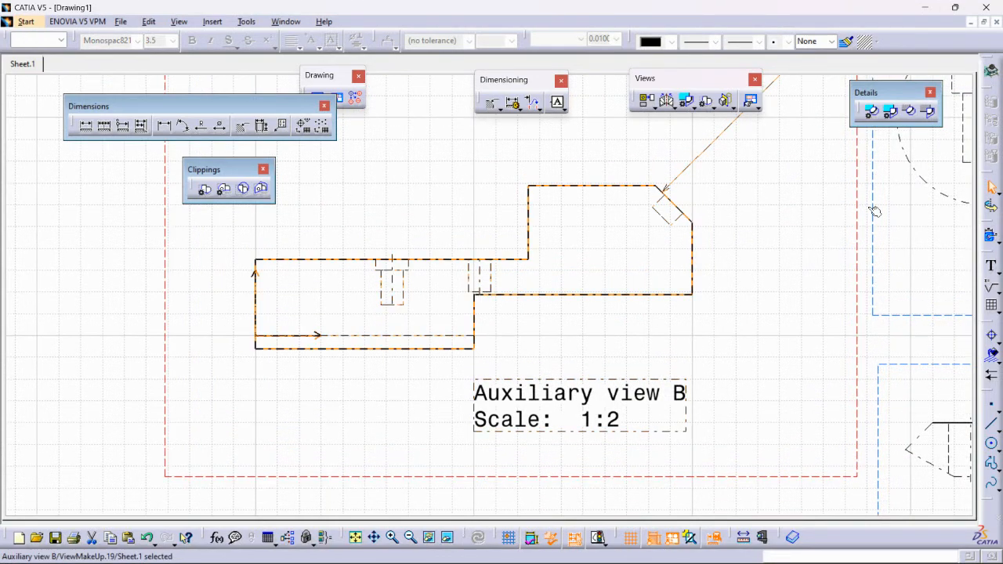
right_click(857, 185)
left_click(965, 267)
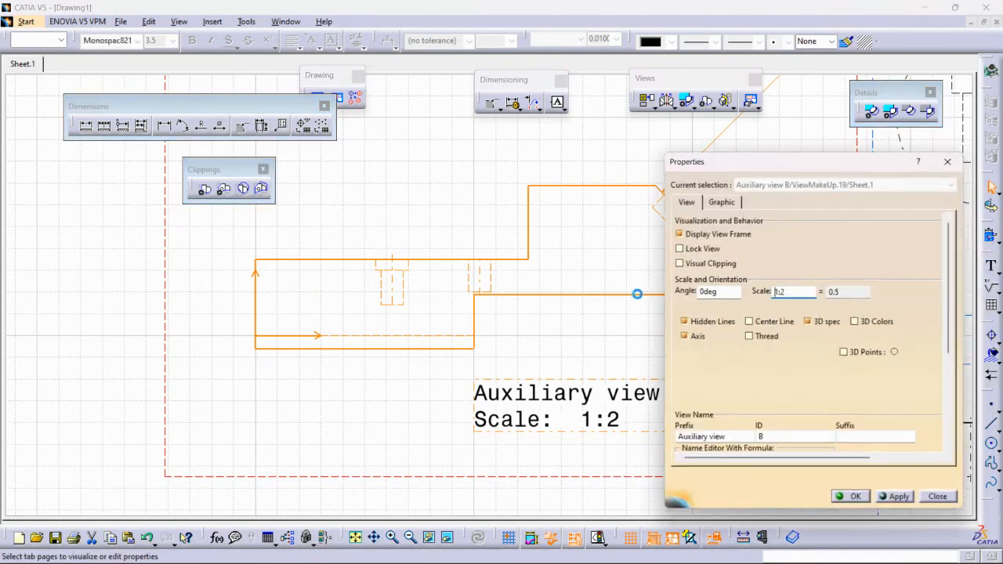
left_click(757, 336)
left_click(898, 501)
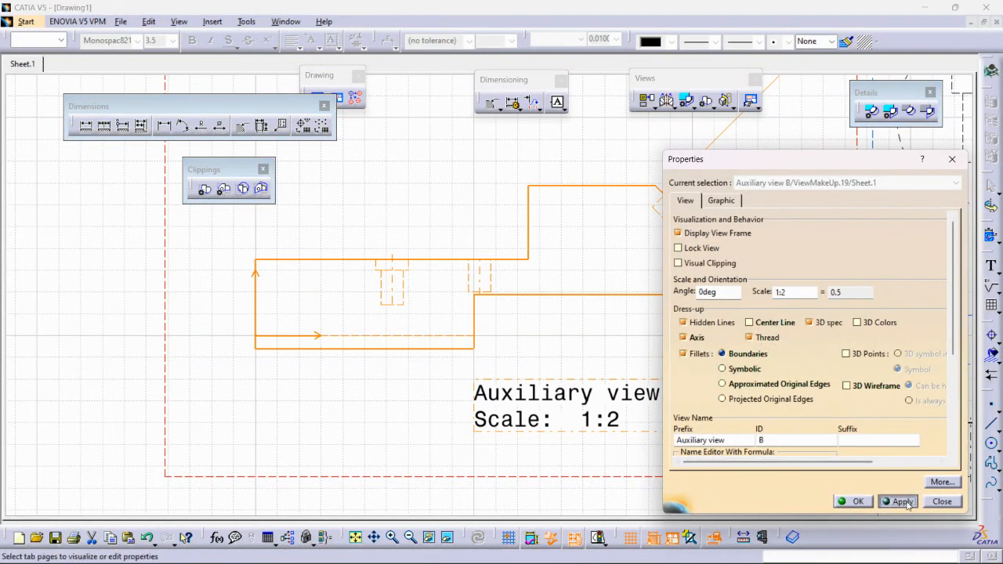
left_click(842, 505)
- Make the top view the active view of the drawing
mouse_move(541, 317)
middle_mouse_down("ctrl")
mouse_move(520, 291)
mouse_move(465, 269)
mouse_move(488, 220)
mouse_move(559, 340)
mouse_move(558, 378)
middle_mouse_up("ctrl")
mouse_move(549, 237)
middle_mouse_down()
mouse_move(547, 219)
mouse_move(573, 337)
mouse_move(551, 257)
middle_mouse_up()
middle_click_drag(609, 466, 599, 370)
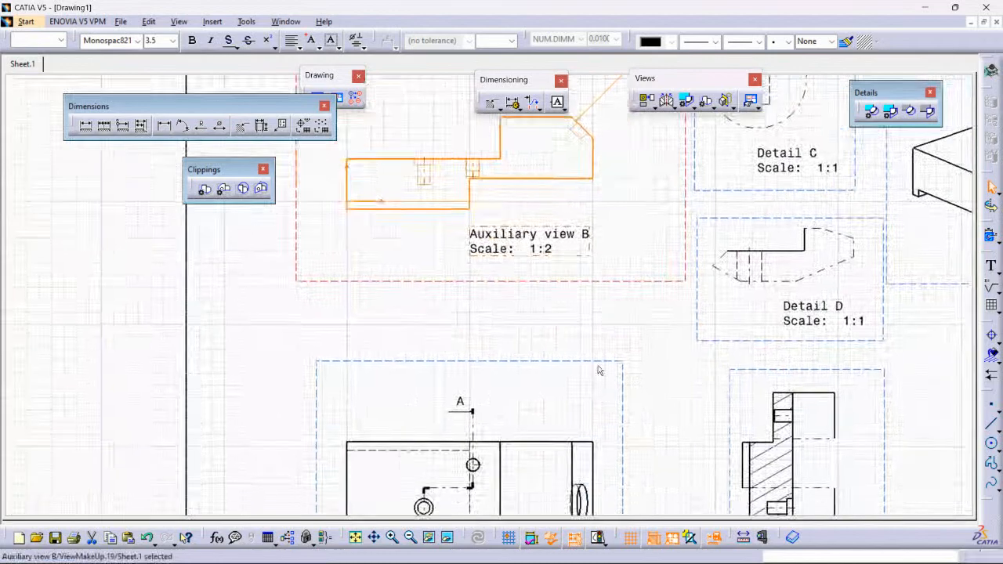
left_click(625, 383)
middle_click_drag(506, 410, 519, 313, "ctrl")
middle_click_drag(478, 494, 507, 315)
mouse_move(475, 453)
middle_mouse_down()
mouse_move(490, 301)
mouse_move(487, 332)
middle_mouse_up()
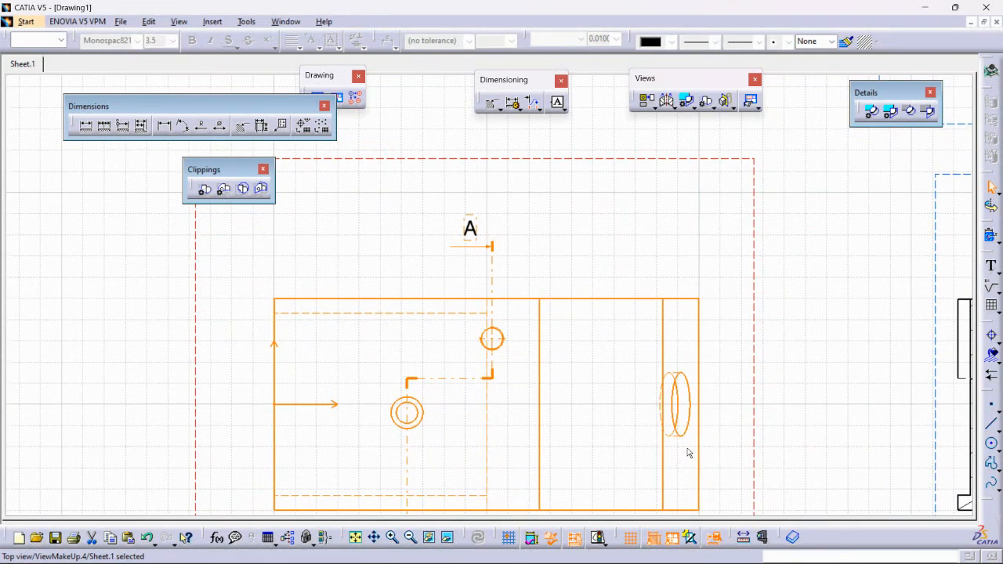
- Add a thread dimension to the small tapped hole in the top view
left_click(799, 213)
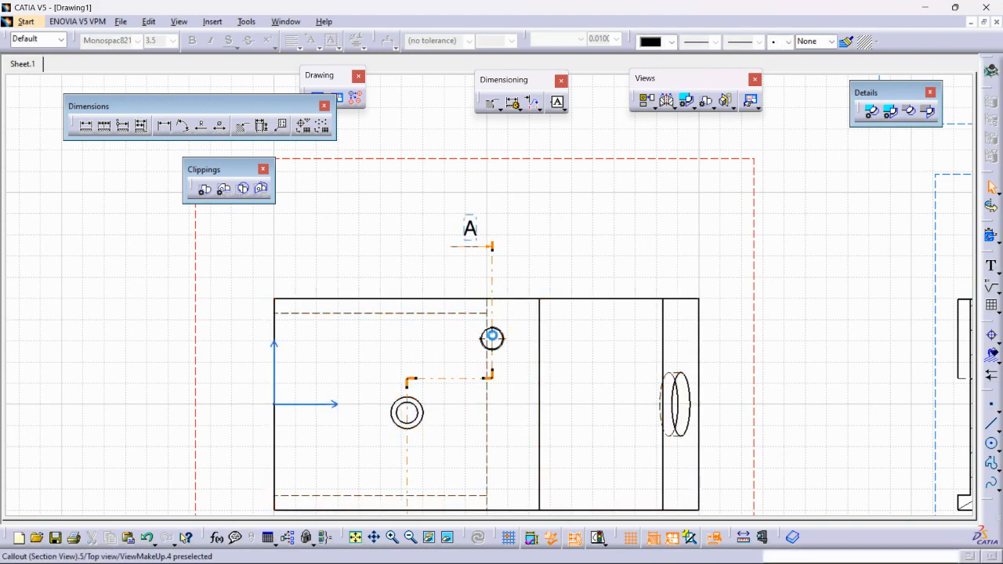
left_click(263, 130)
middle_click_drag(482, 339, 491, 248, "ctrl")
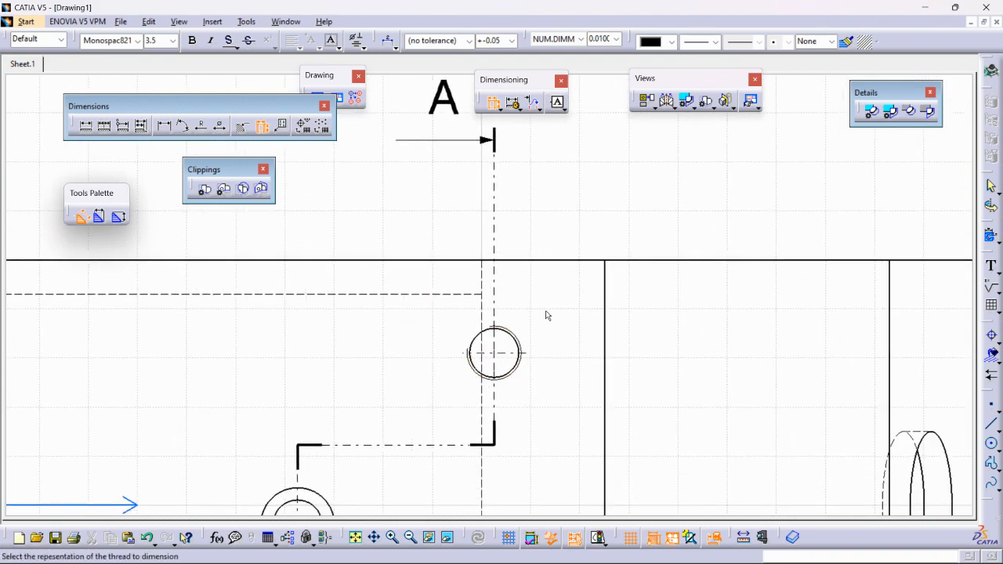
left_click(519, 342)
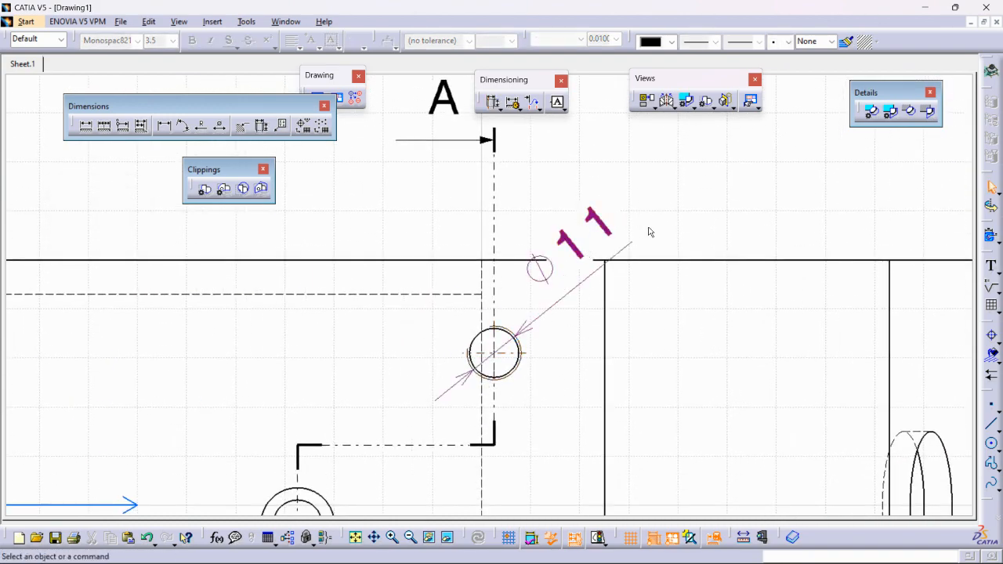
middle_click_drag(567, 321, 584, 417, "ctrl")
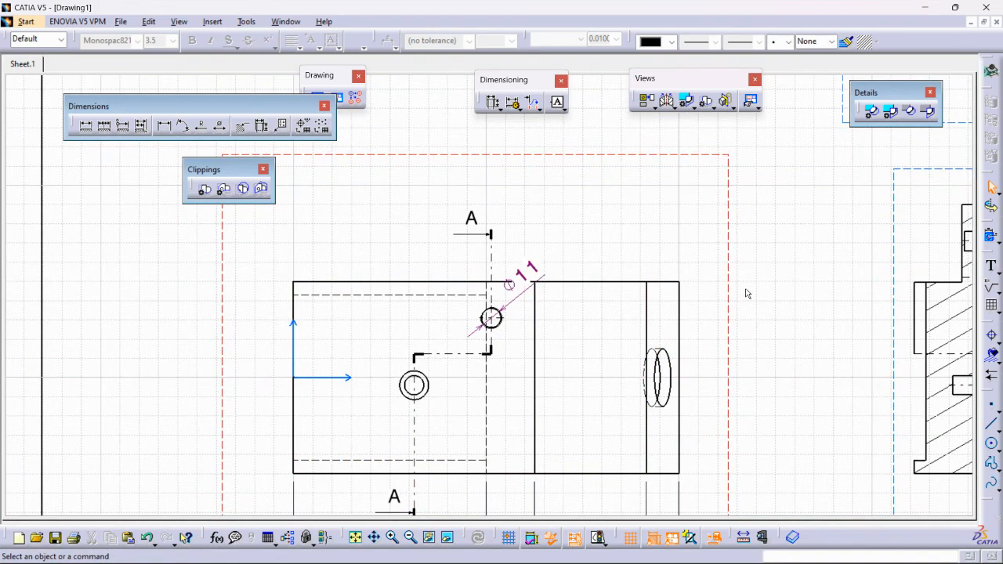
middle_click_drag(559, 313, 572, 221, "ctrl")
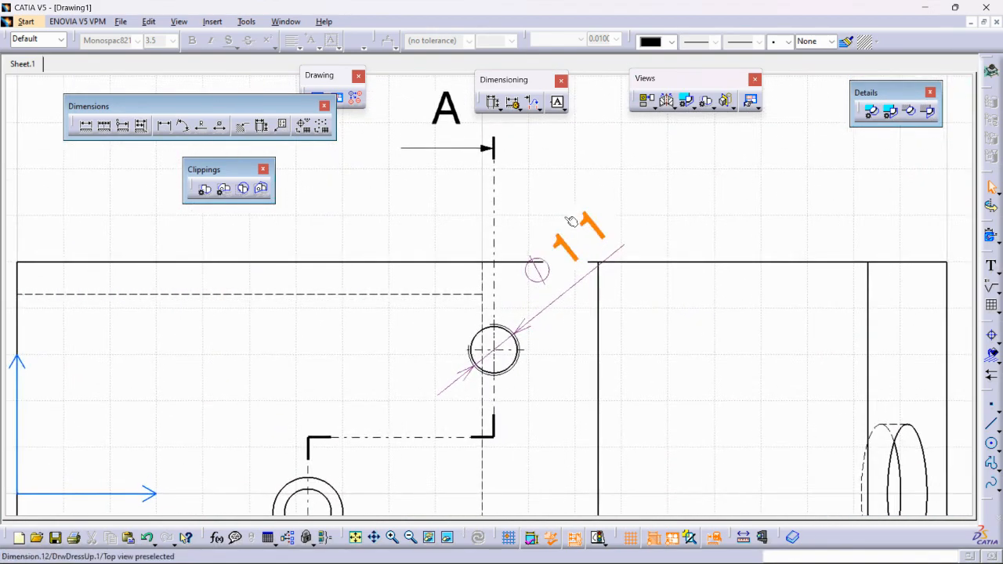
left_click(572, 221)
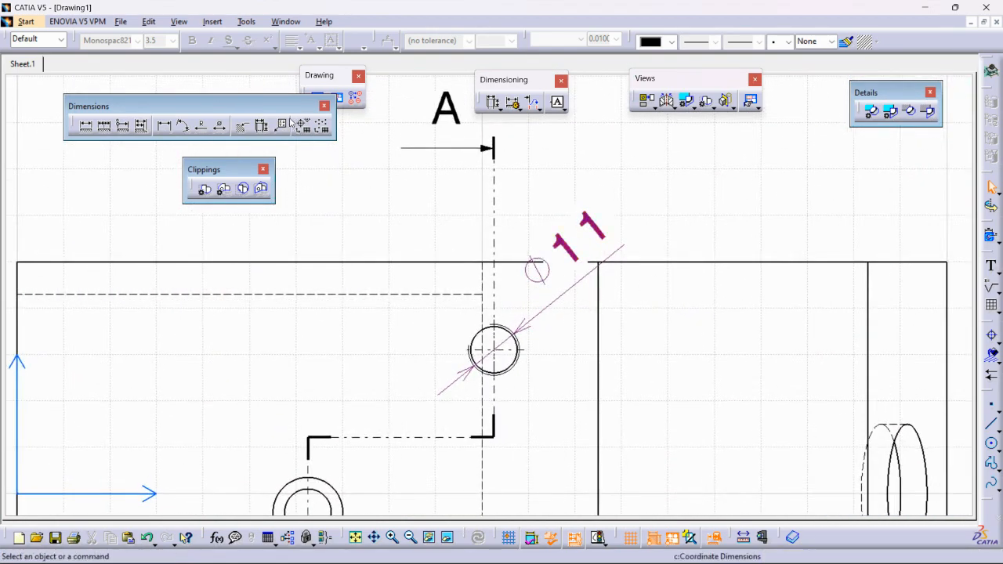
left_click(282, 127)
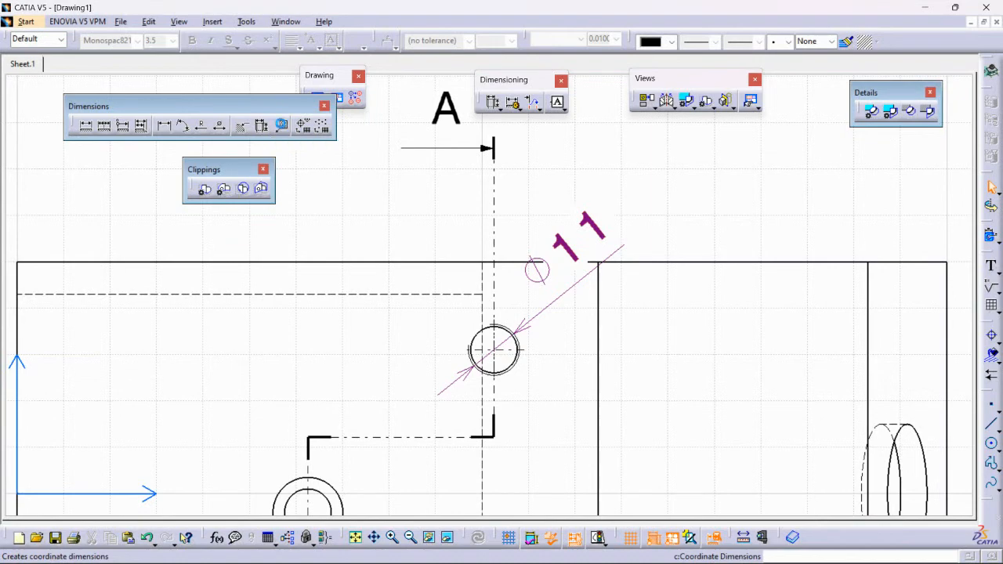
mouse_move(426, 175)
middle_mouse_down("ctrl")
mouse_move(451, 290)
mouse_move(478, 305)
middle_mouse_up("ctrl")
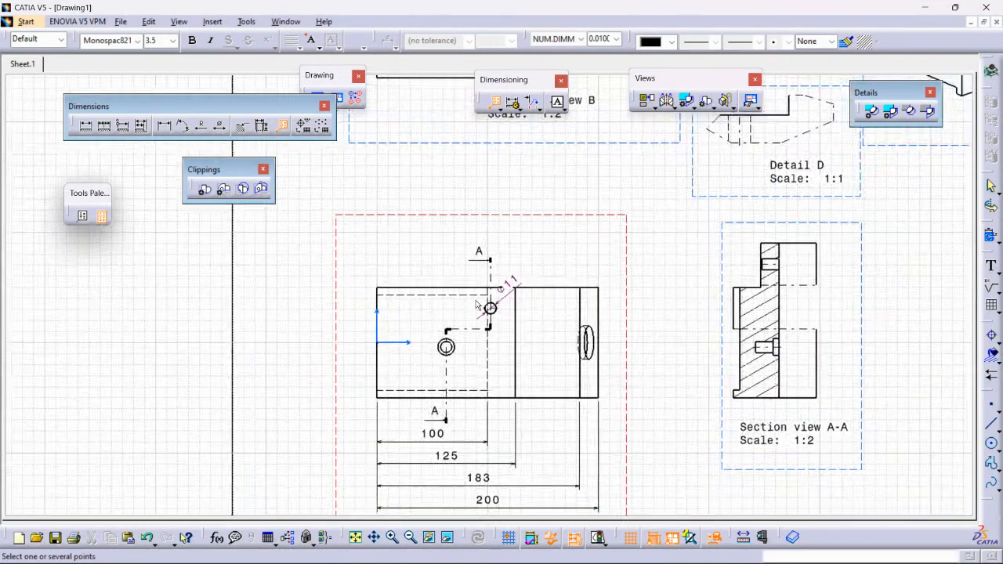
middle_click_drag(446, 366, 435, 310, "ctrl")
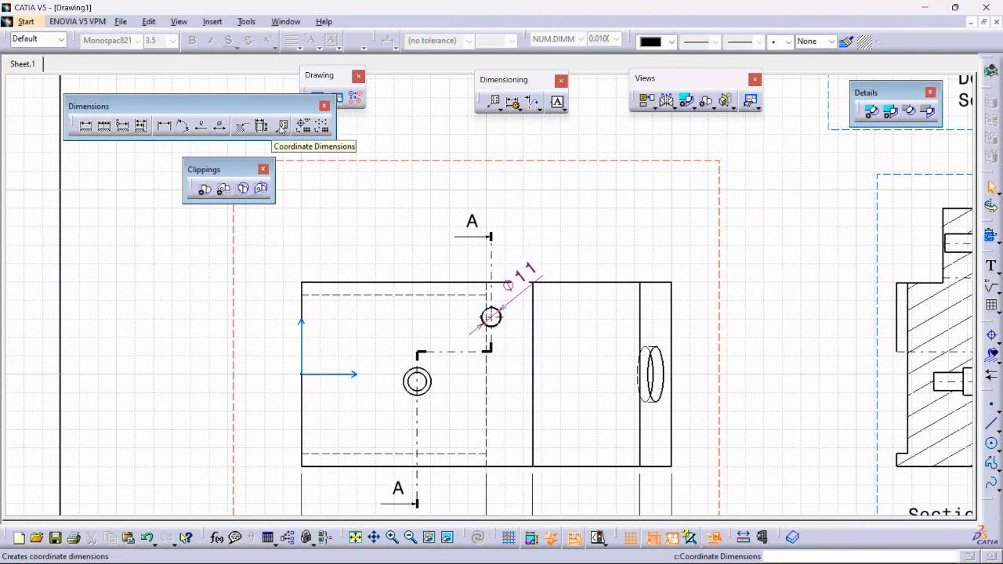
left_click(285, 128)
middle_click_drag(448, 337, 437, 205)
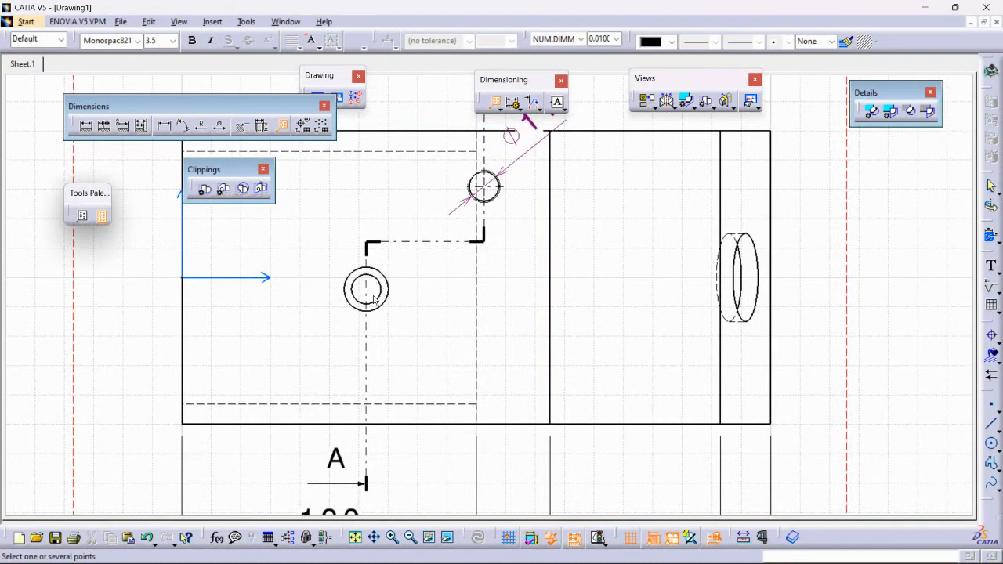
middle_click_drag(430, 277, 467, 315, "ctrl")
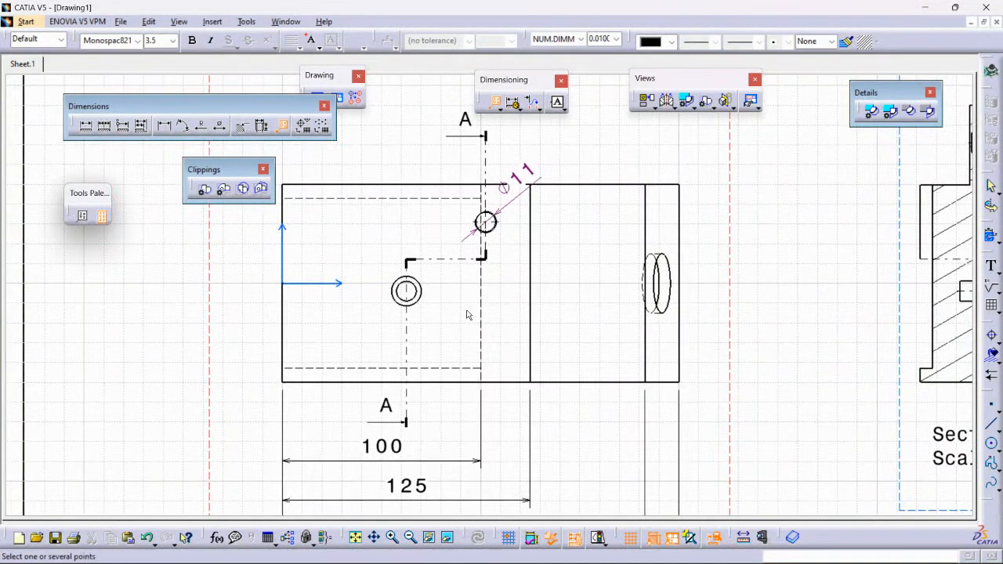
key("Escape")
- Try to create coordinate dimensions for the large hole's inner circle and the small tapped hole in the top view
left_click(405, 291)
middle_click_drag(548, 283, 530, 205, "ctrl")
middle_click_drag(524, 207, 576, 415)
middle_click_drag(576, 416, 570, 378, "ctrl")
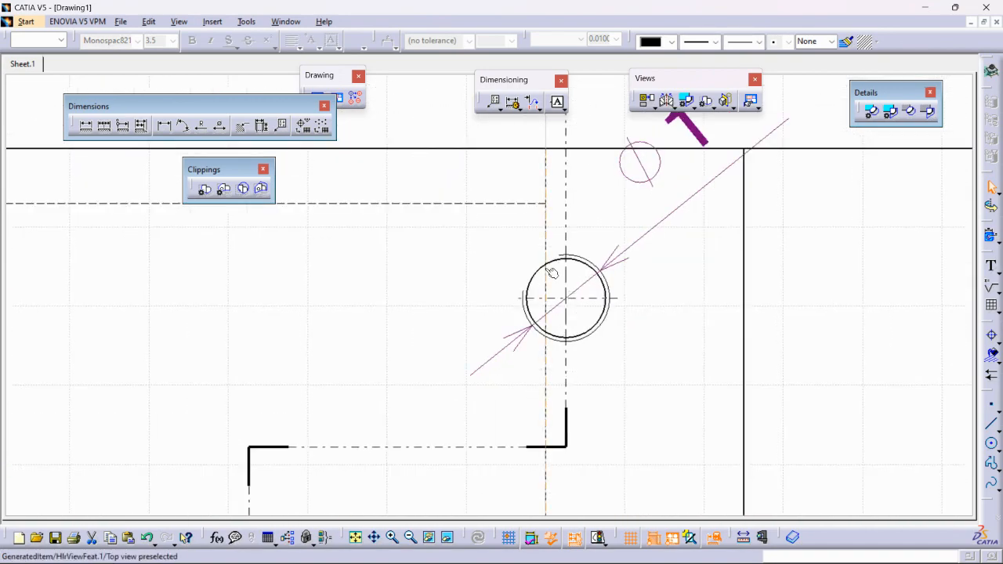
left_click(545, 265, "ctrl")
middle_click_drag(488, 302, 490, 416, "ctrl")
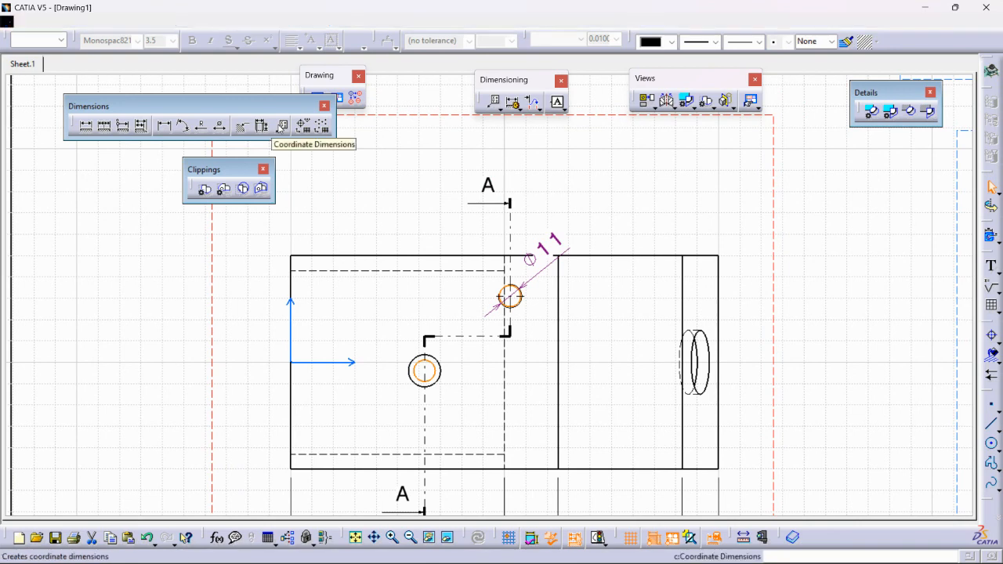
left_click(282, 126)
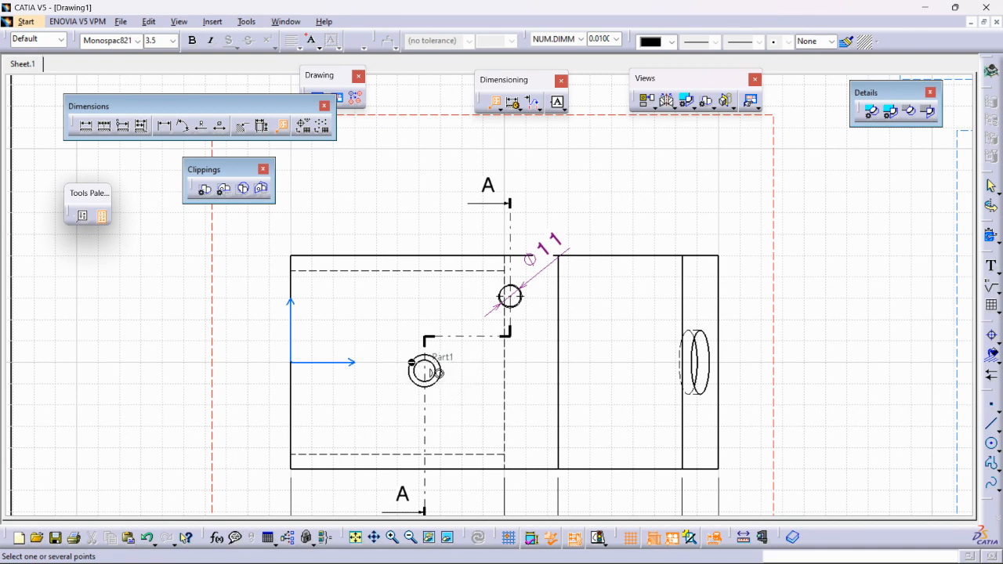
middle_click_drag(575, 287, 593, 366)
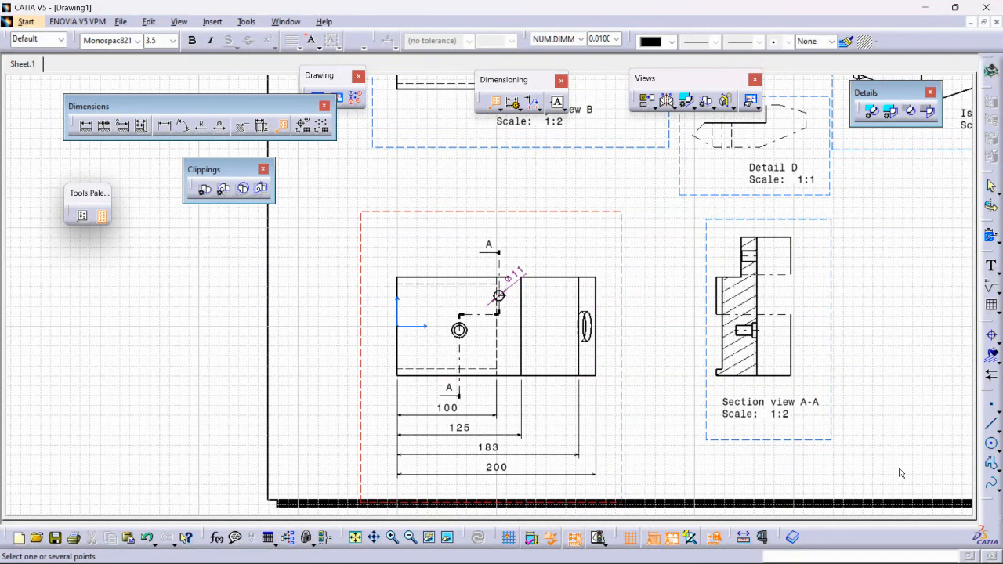
mouse_move(518, 360)
middle_mouse_down()
mouse_move(525, 407)
mouse_move(539, 331)
middle_mouse_up()
key("Escape")
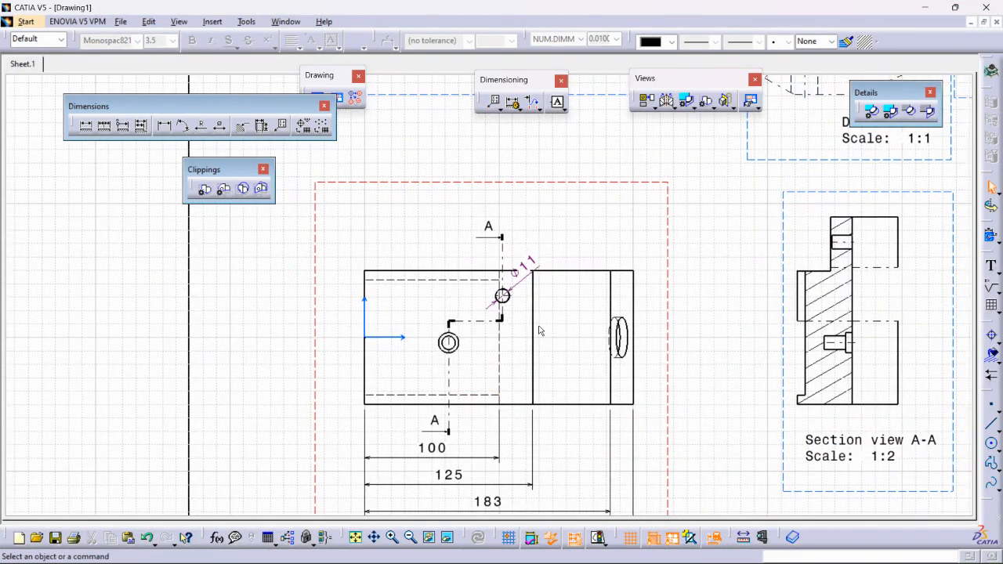
- Try the 3D coordinates option of Coordinate Dimensions and close the Clippings toolbar
mouse_move(476, 389)
middle_mouse_down()
mouse_move(484, 320)
mouse_move(478, 359)
middle_mouse_up()
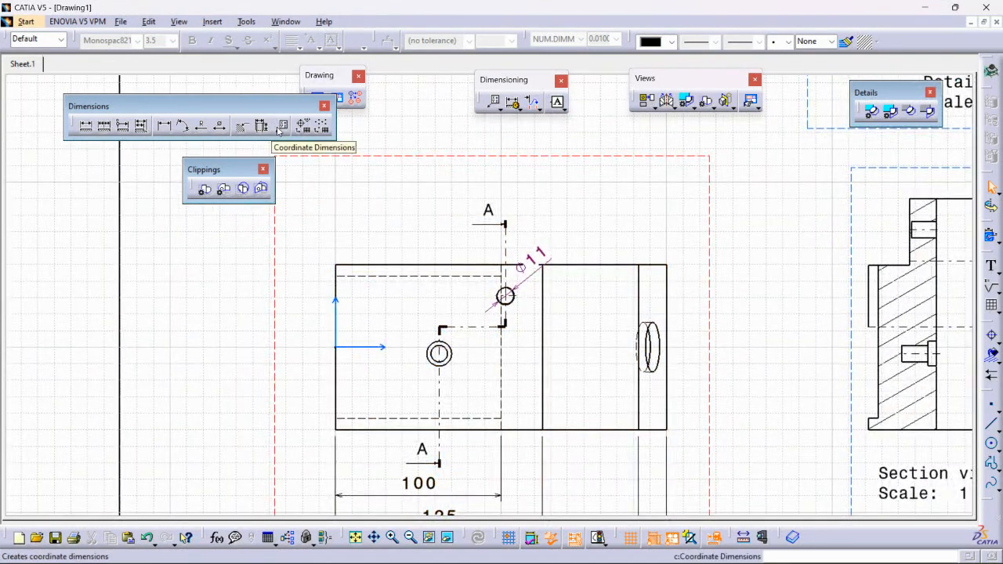
left_click(284, 126)
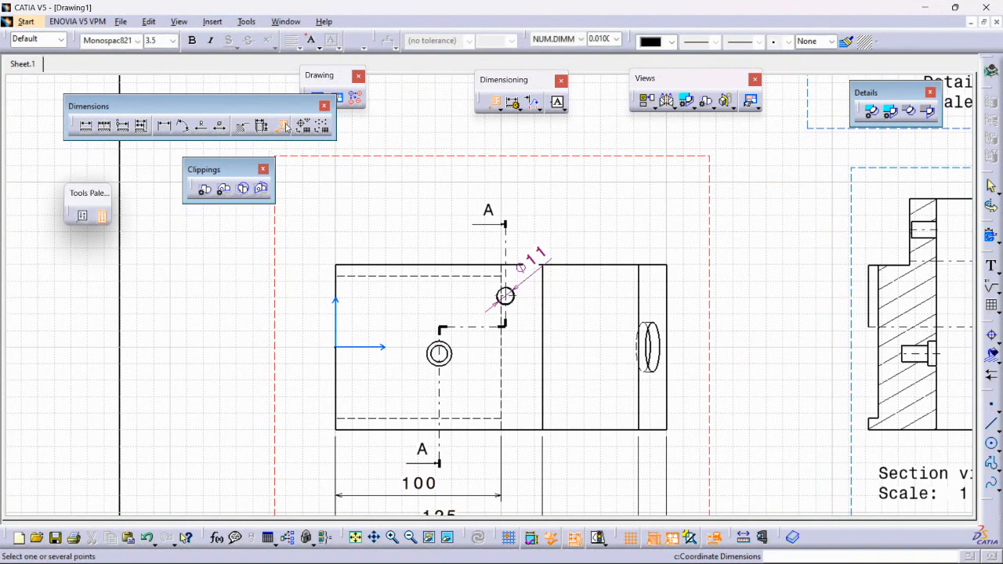
left_click(82, 216)
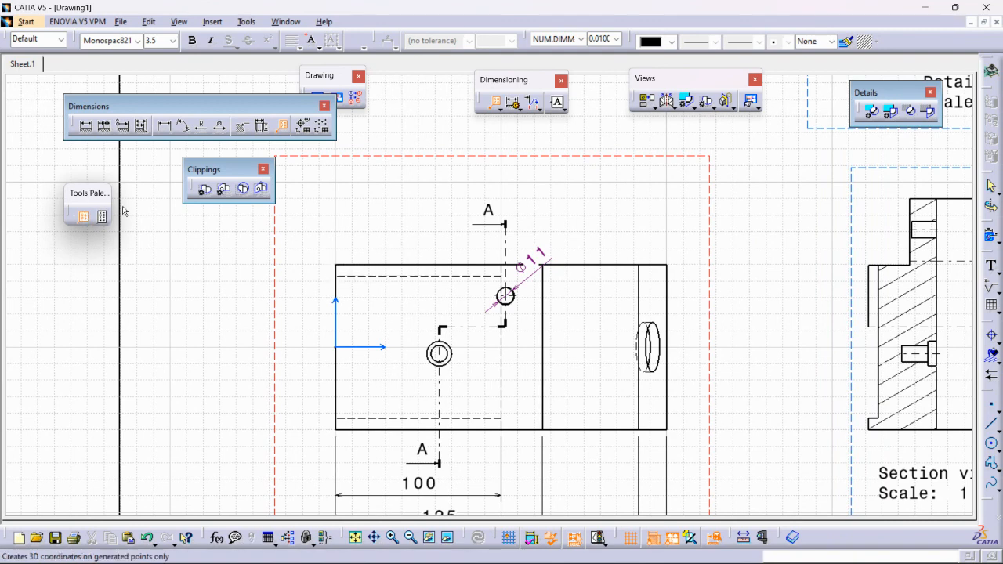
left_click(263, 168)
left_click(287, 132)
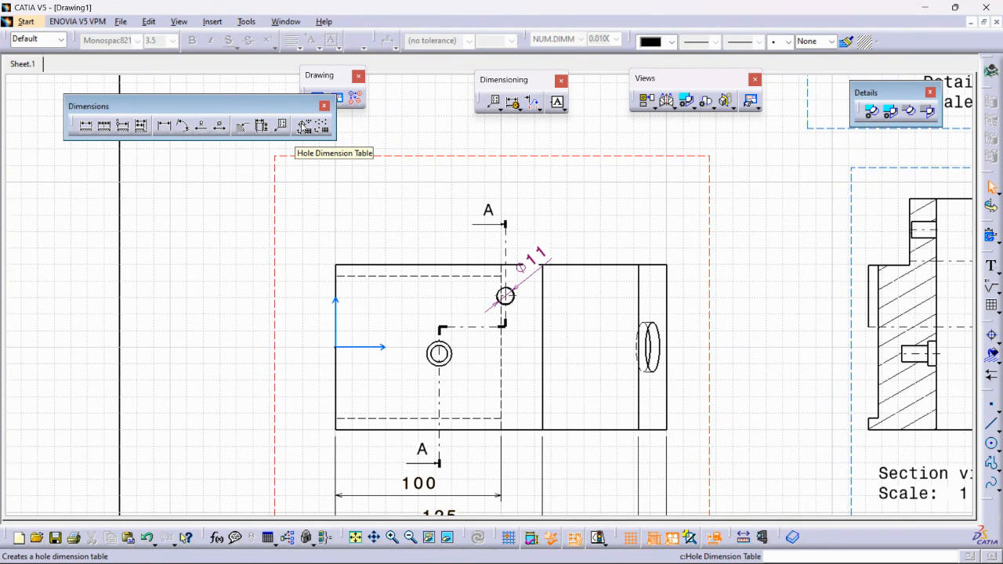
left_click(304, 128)
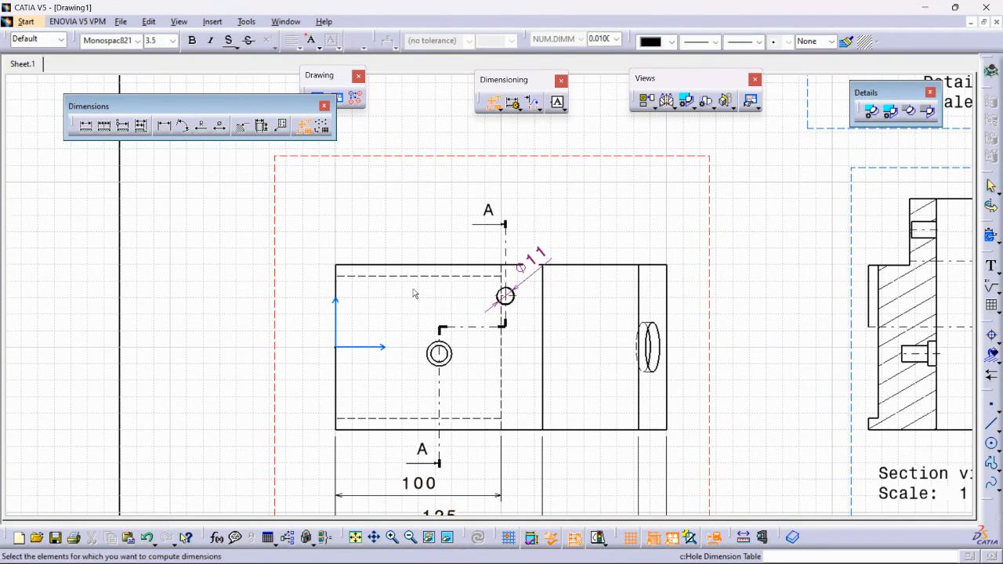
middle_click_drag(484, 377, 464, 318, "ctrl")
left_click(382, 437)
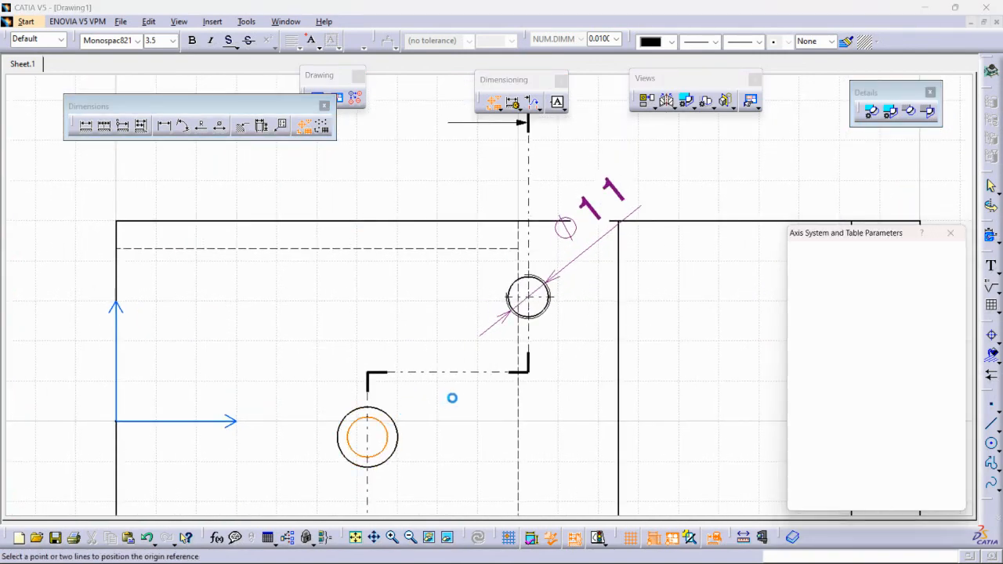
left_click(957, 506)
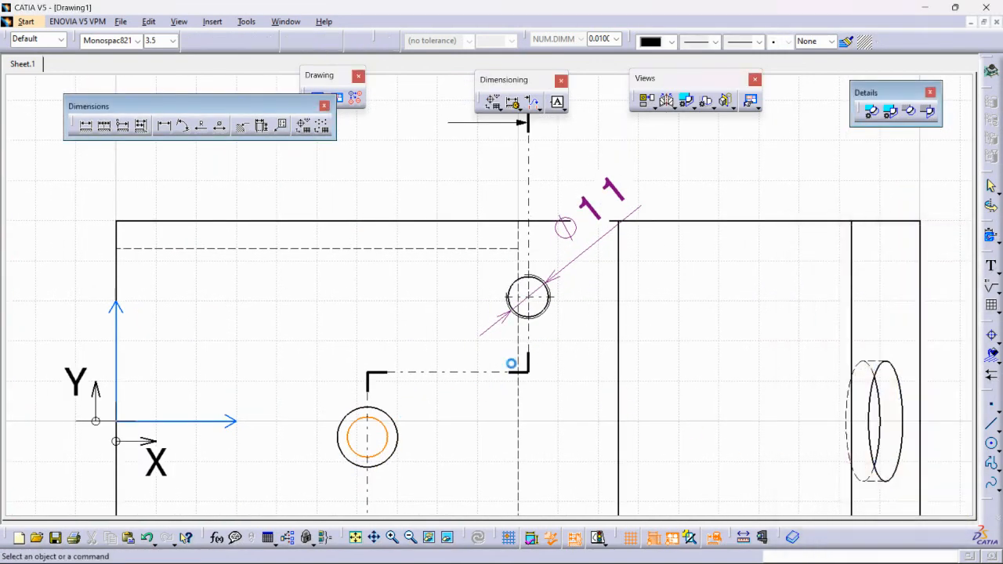
- Create a hole dimension table for the top view's two hole circles with A, B, C labels and place it right of Section view A-A
middle_click_drag(349, 354, 410, 403, "ctrl")
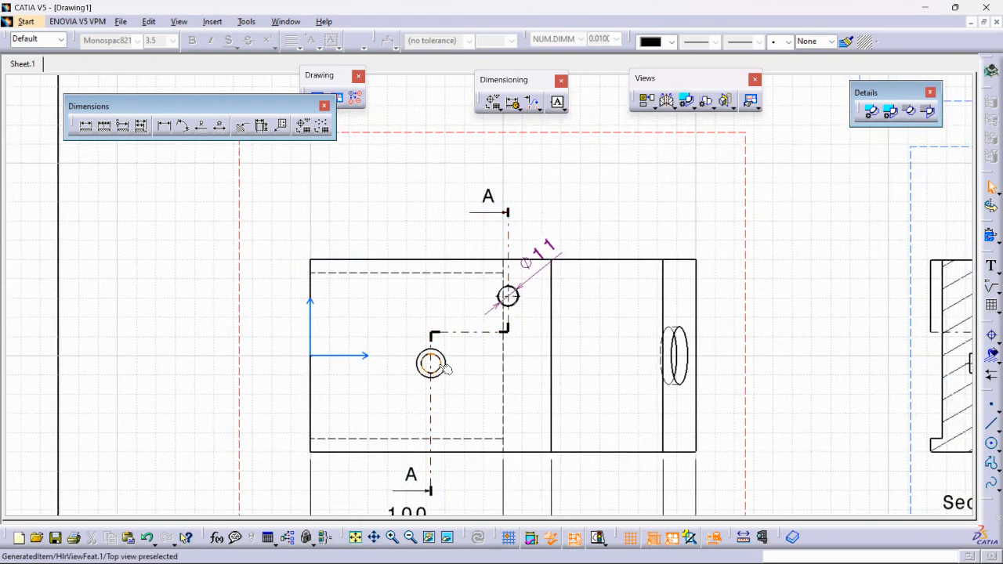
mouse_move(491, 371)
middle_mouse_down("ctrl")
mouse_move(549, 305)
mouse_move(574, 313)
mouse_move(552, 277)
middle_mouse_up("ctrl")
left_click(539, 269, "ctrl")
mouse_move(252, 322)
middle_mouse_down("ctrl")
mouse_move(275, 362)
mouse_move(276, 454)
middle_mouse_up("ctrl")
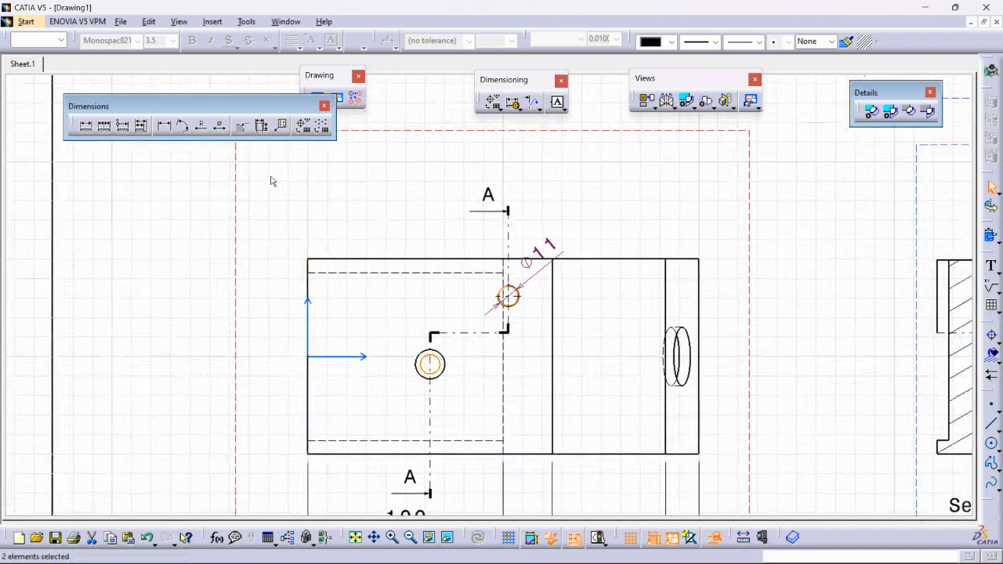
left_click(303, 126)
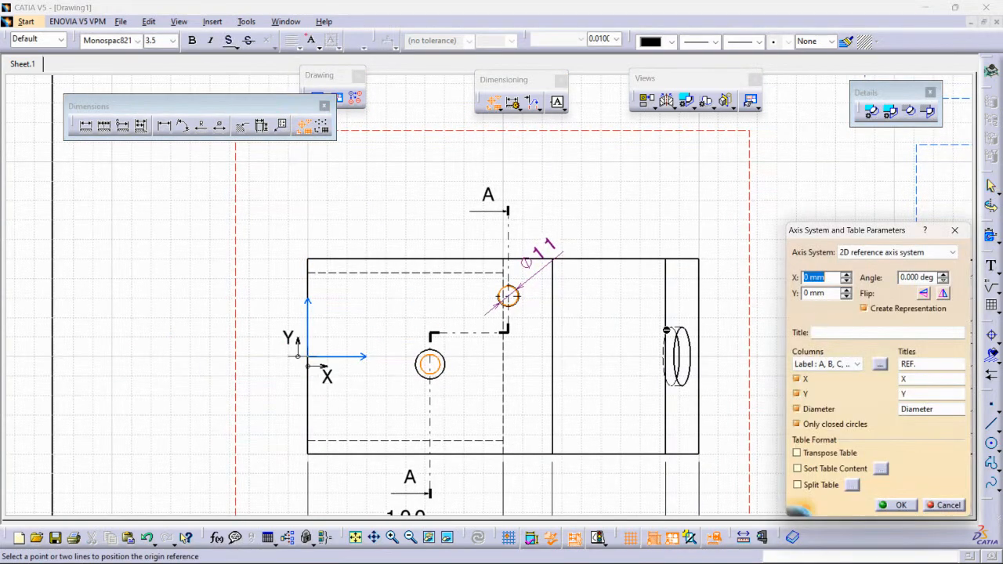
left_click(829, 364)
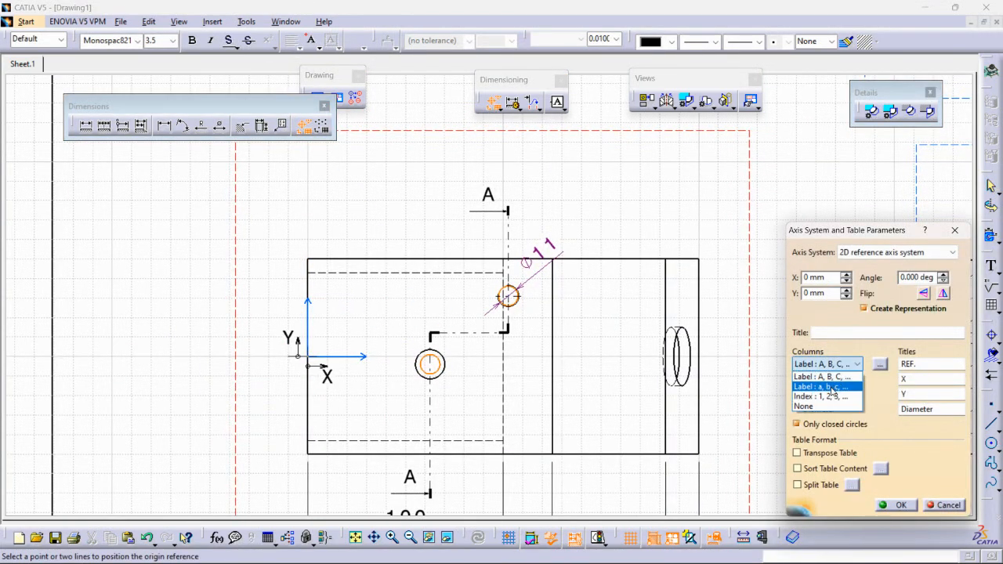
left_click(832, 377)
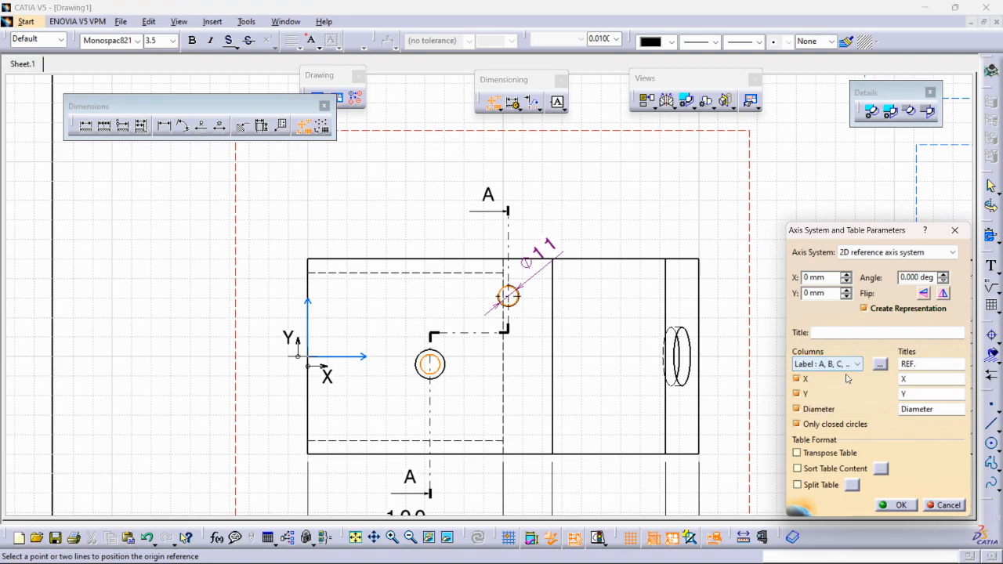
left_click(898, 506)
scroll(444, 355, "down", 4)
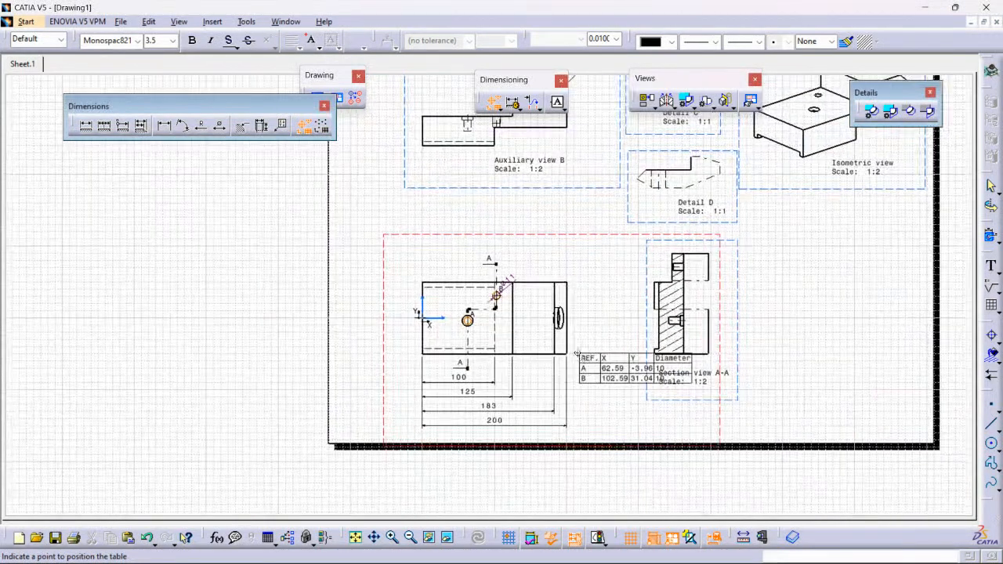
left_click(637, 396)
- Examine the hole labels and the X-Y reference axes in the top view
middle_click_drag(361, 332, 377, 193)
middle_click_drag(237, 302, 759, 239)
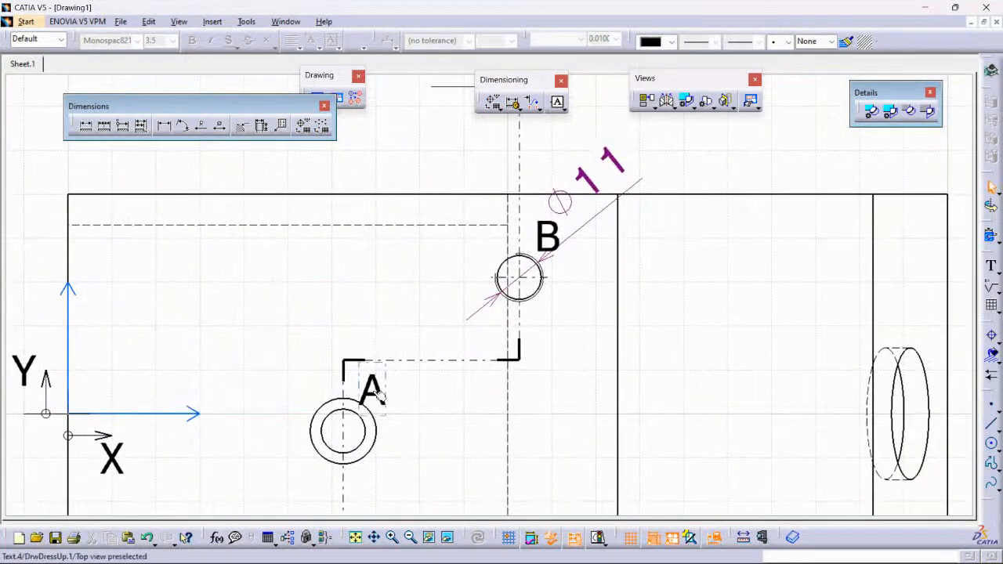
mouse_move(676, 318)
middle_mouse_down()
mouse_move(457, 348)
mouse_move(400, 297)
mouse_move(831, 309)
mouse_move(692, 318)
mouse_move(919, 388)
mouse_move(596, 407)
middle_mouse_up()
mouse_move(634, 348)
middle_mouse_down()
mouse_move(528, 403)
mouse_move(376, 267)
middle_mouse_up()
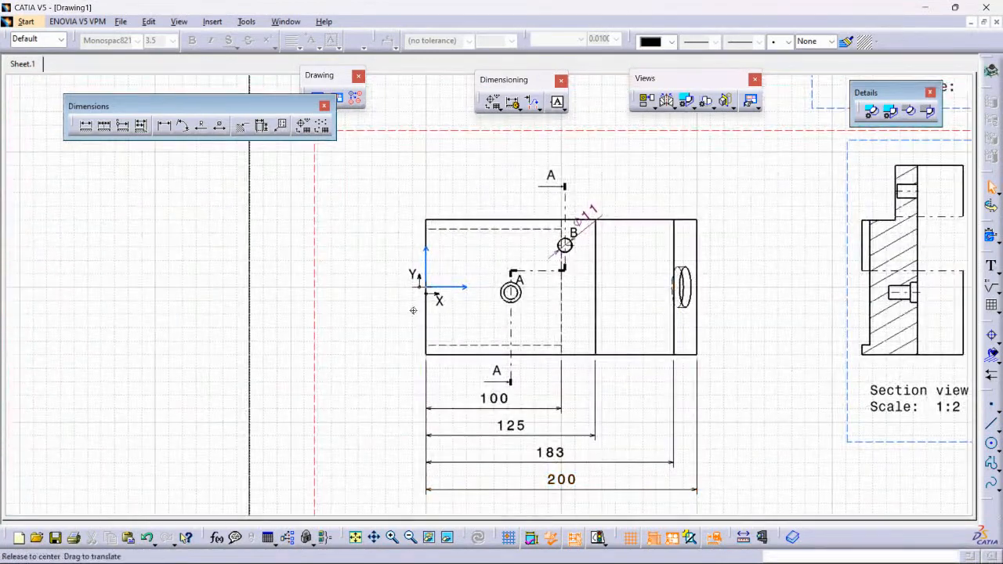
middle_click_drag(412, 306, 436, 215)
middle_click_drag(374, 225, 535, 301)
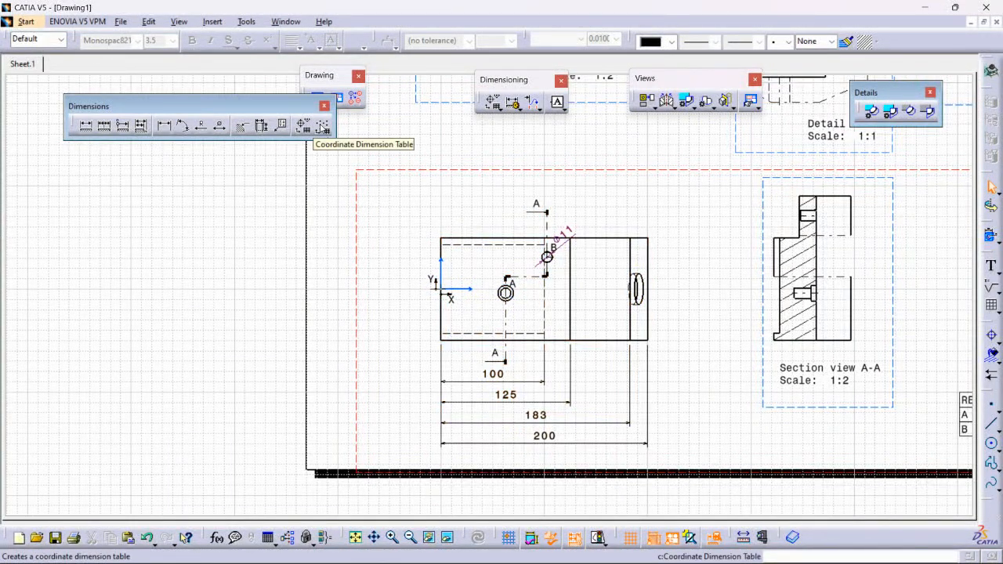
left_click(323, 127)
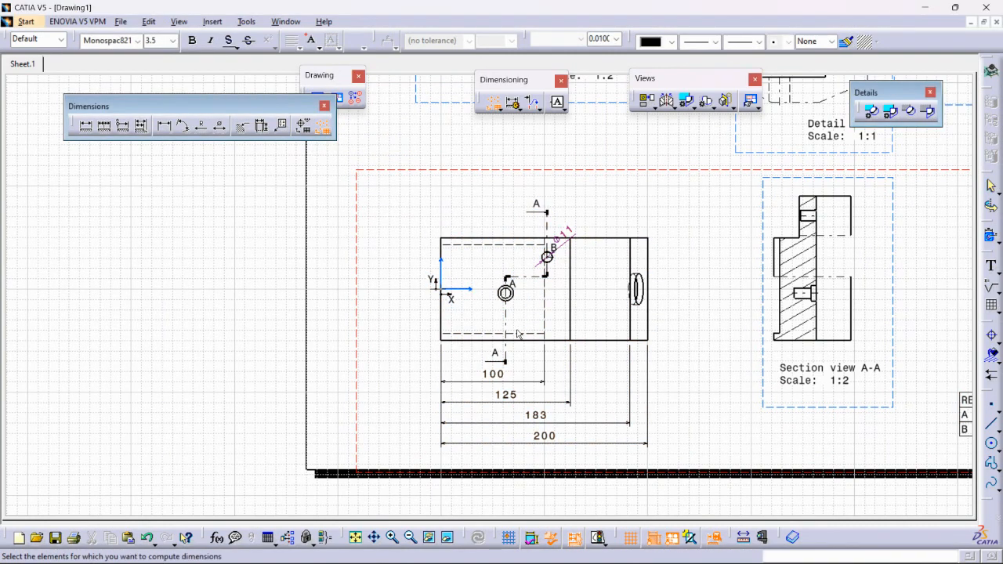
middle_click_drag(516, 330, 515, 311)
scroll(489, 295, "up", 3)
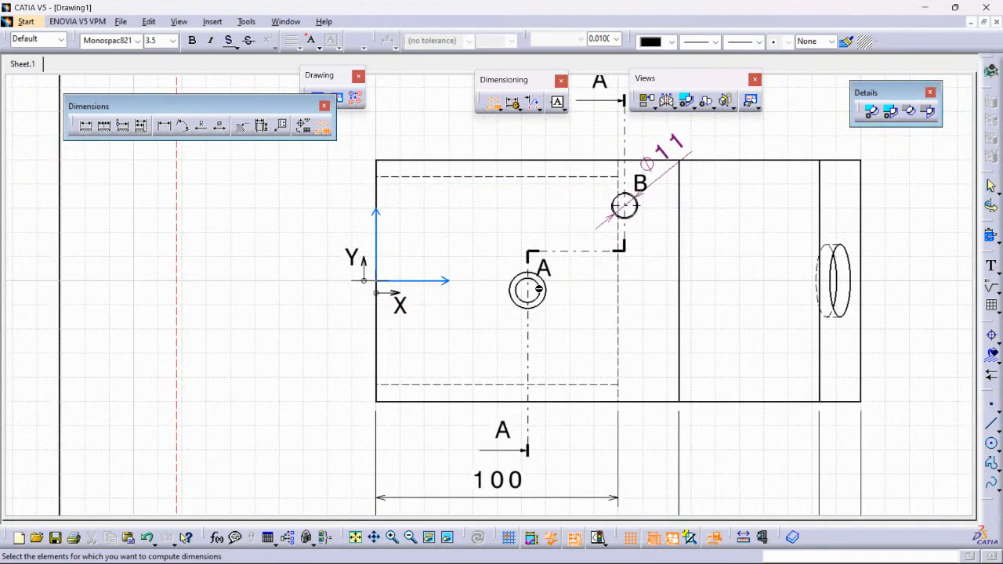
key("Escape")
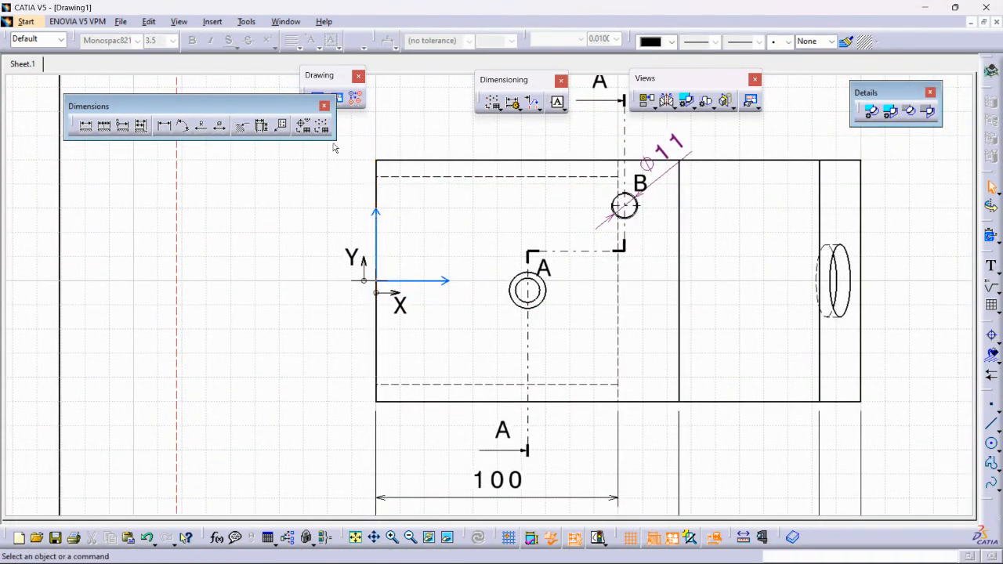
scroll(589, 380, "down", 4)
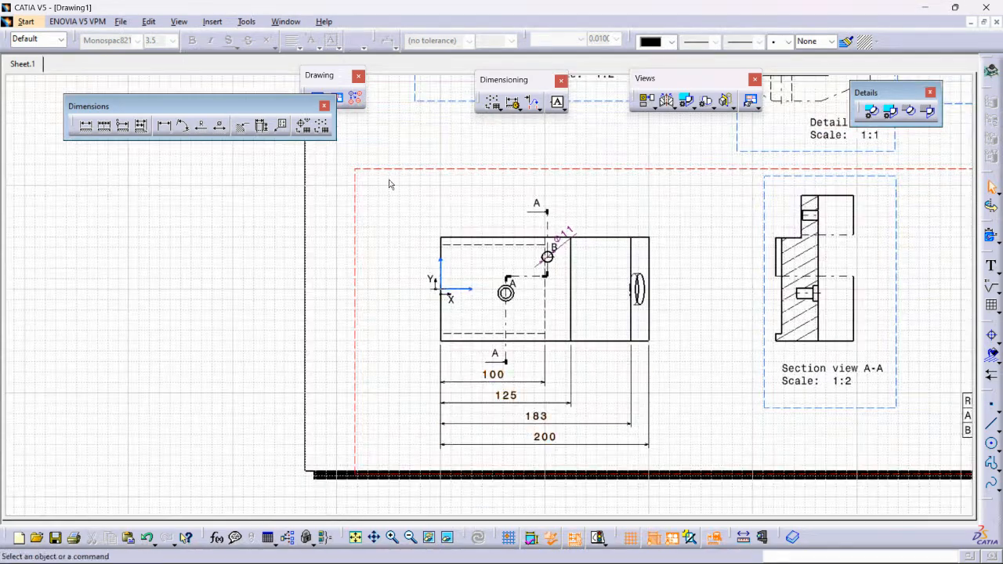
- Switch to the Google Meet call window and bring up the Flonnect screen recorder
mouse_move(502, 560)
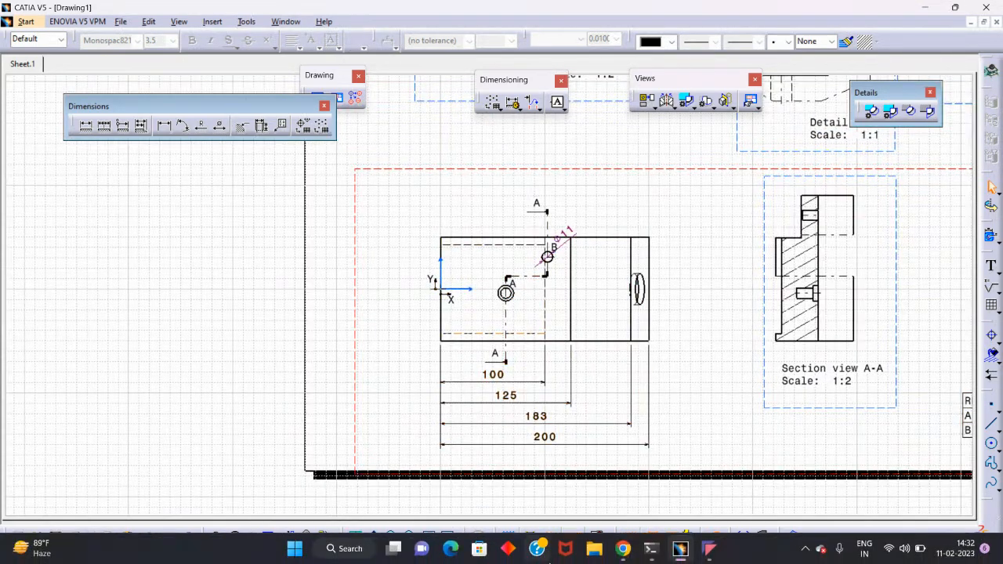
mouse_move(632, 553)
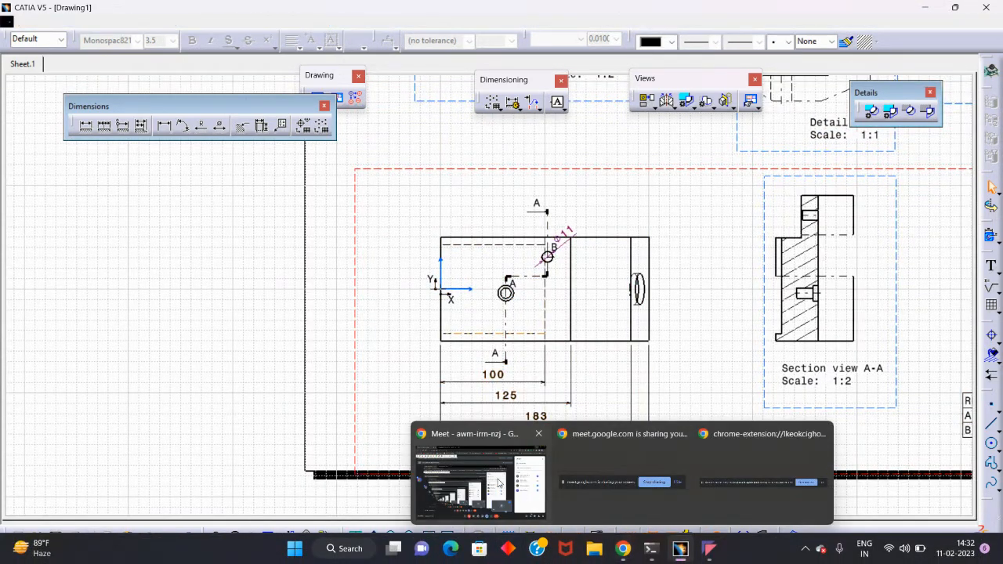
left_click(478, 471)
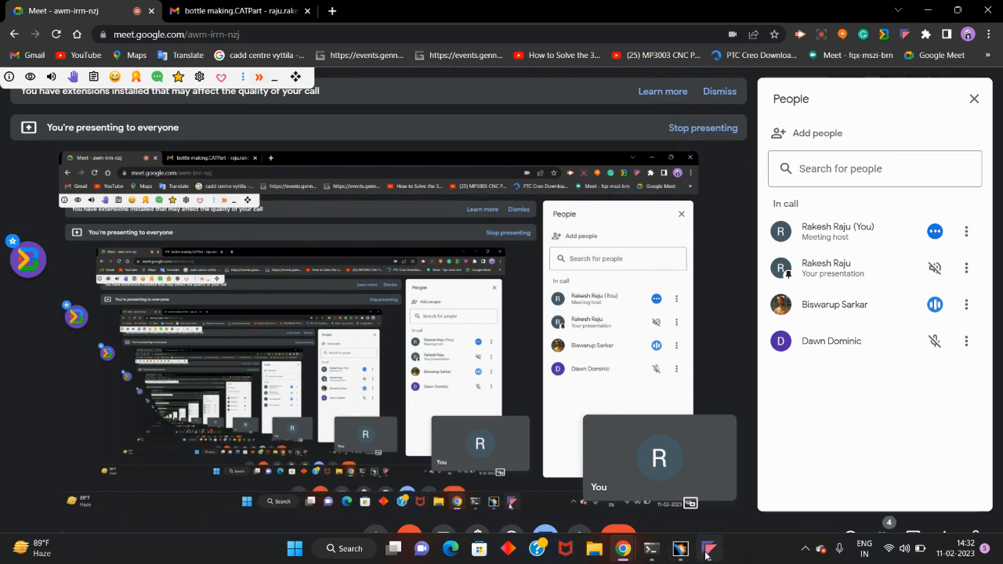
left_click(707, 553)
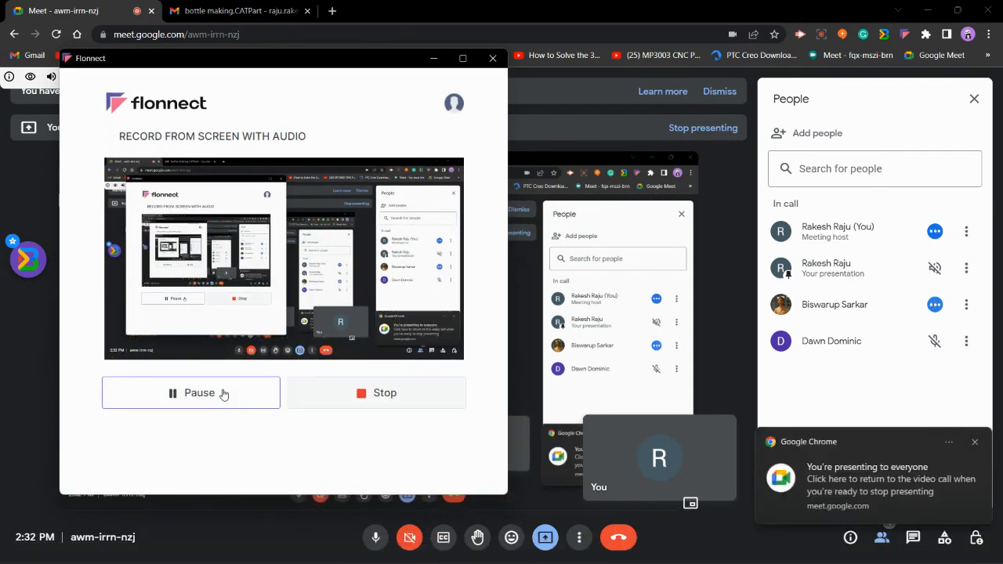